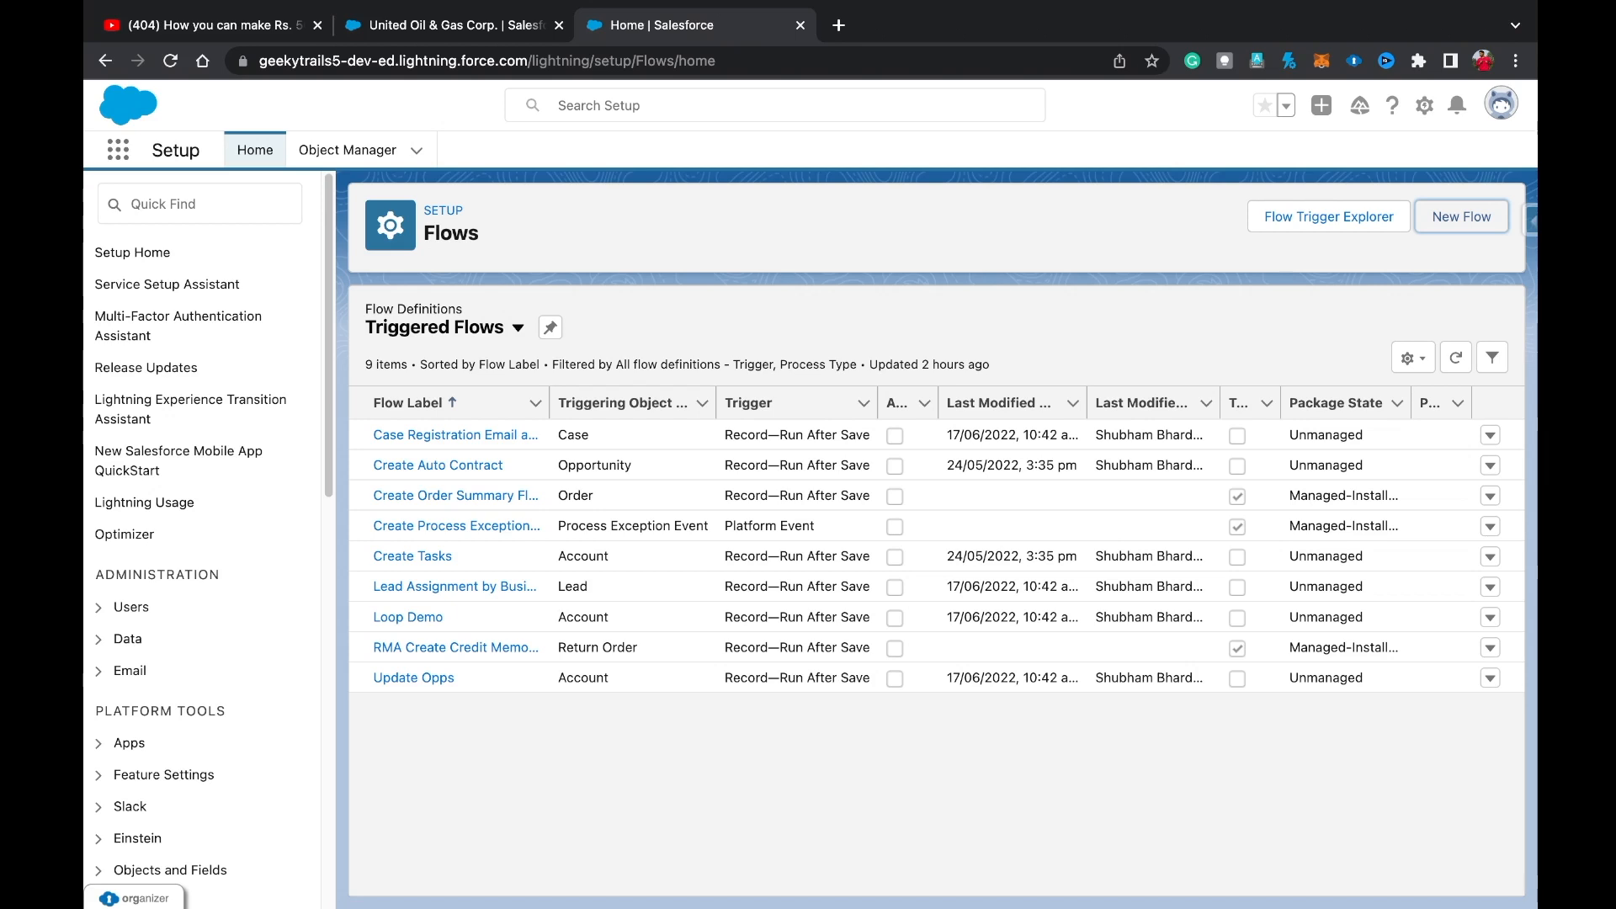
# Create a new flow of the Screen Flow type.
pyautogui.click(1461, 217)
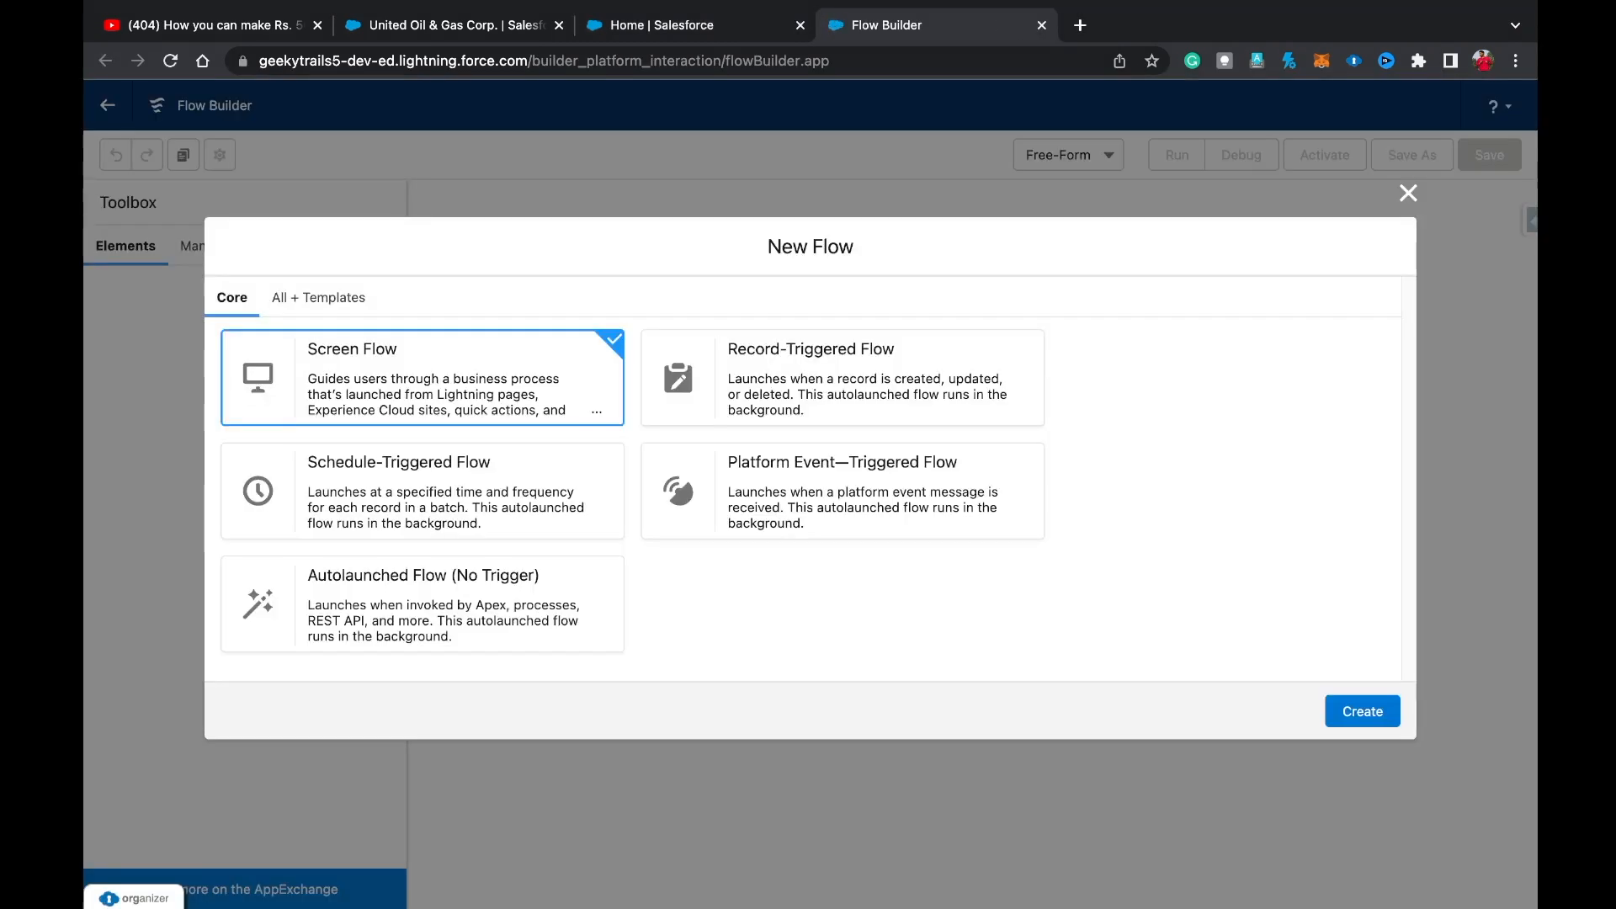
pyautogui.click(1362, 711)
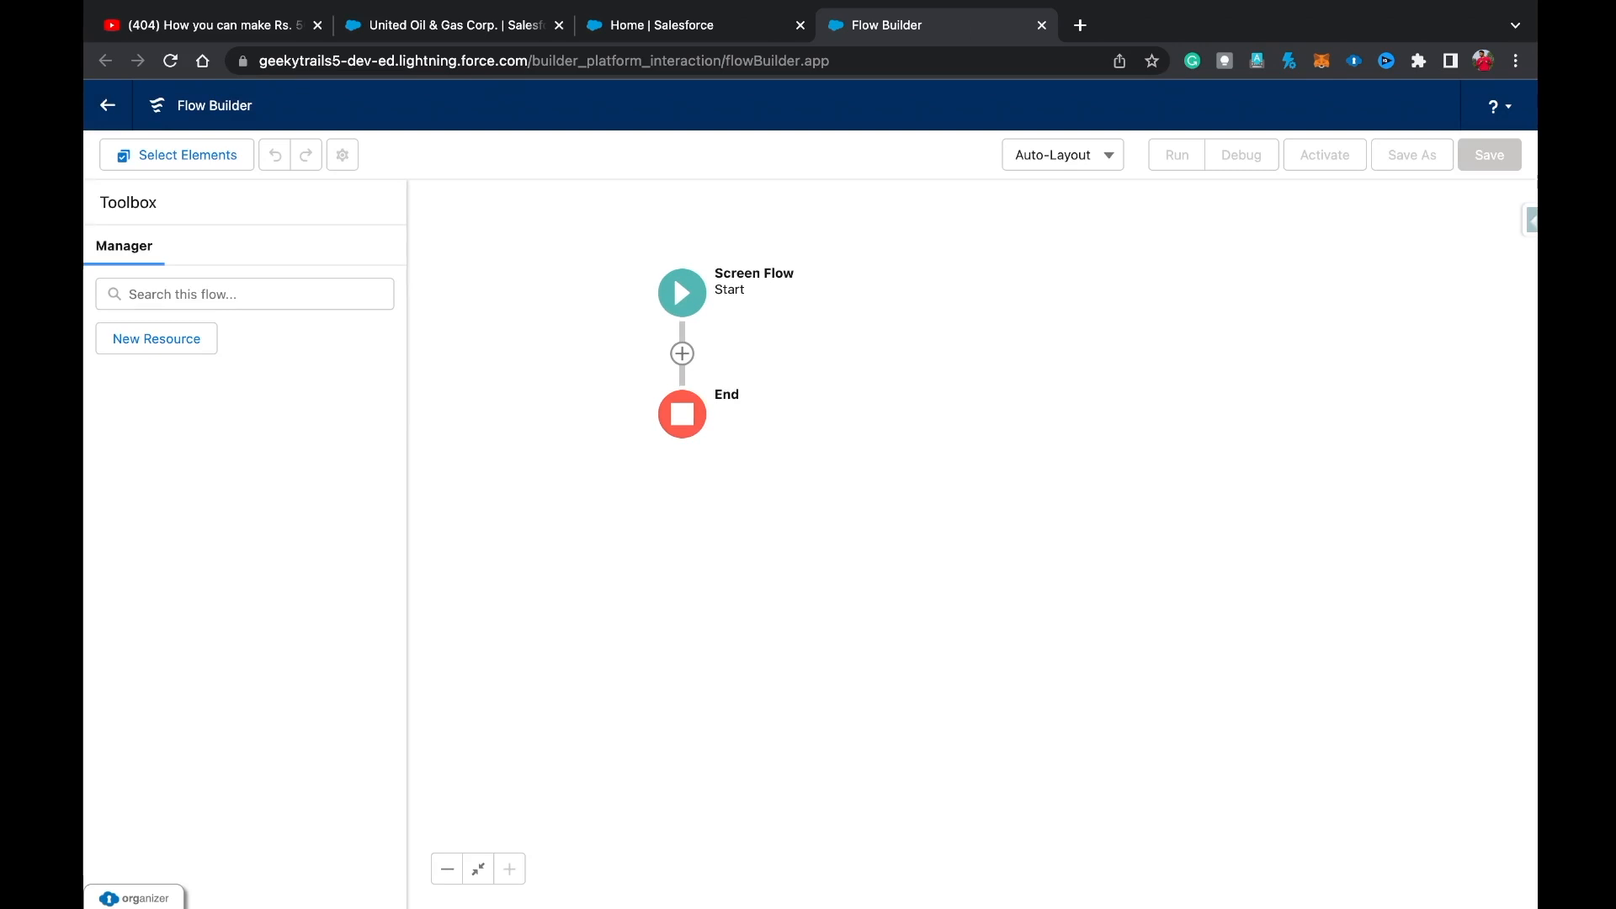
# Create a Text variable resource named recordId and make it available for input.
pyautogui.click(156, 339)
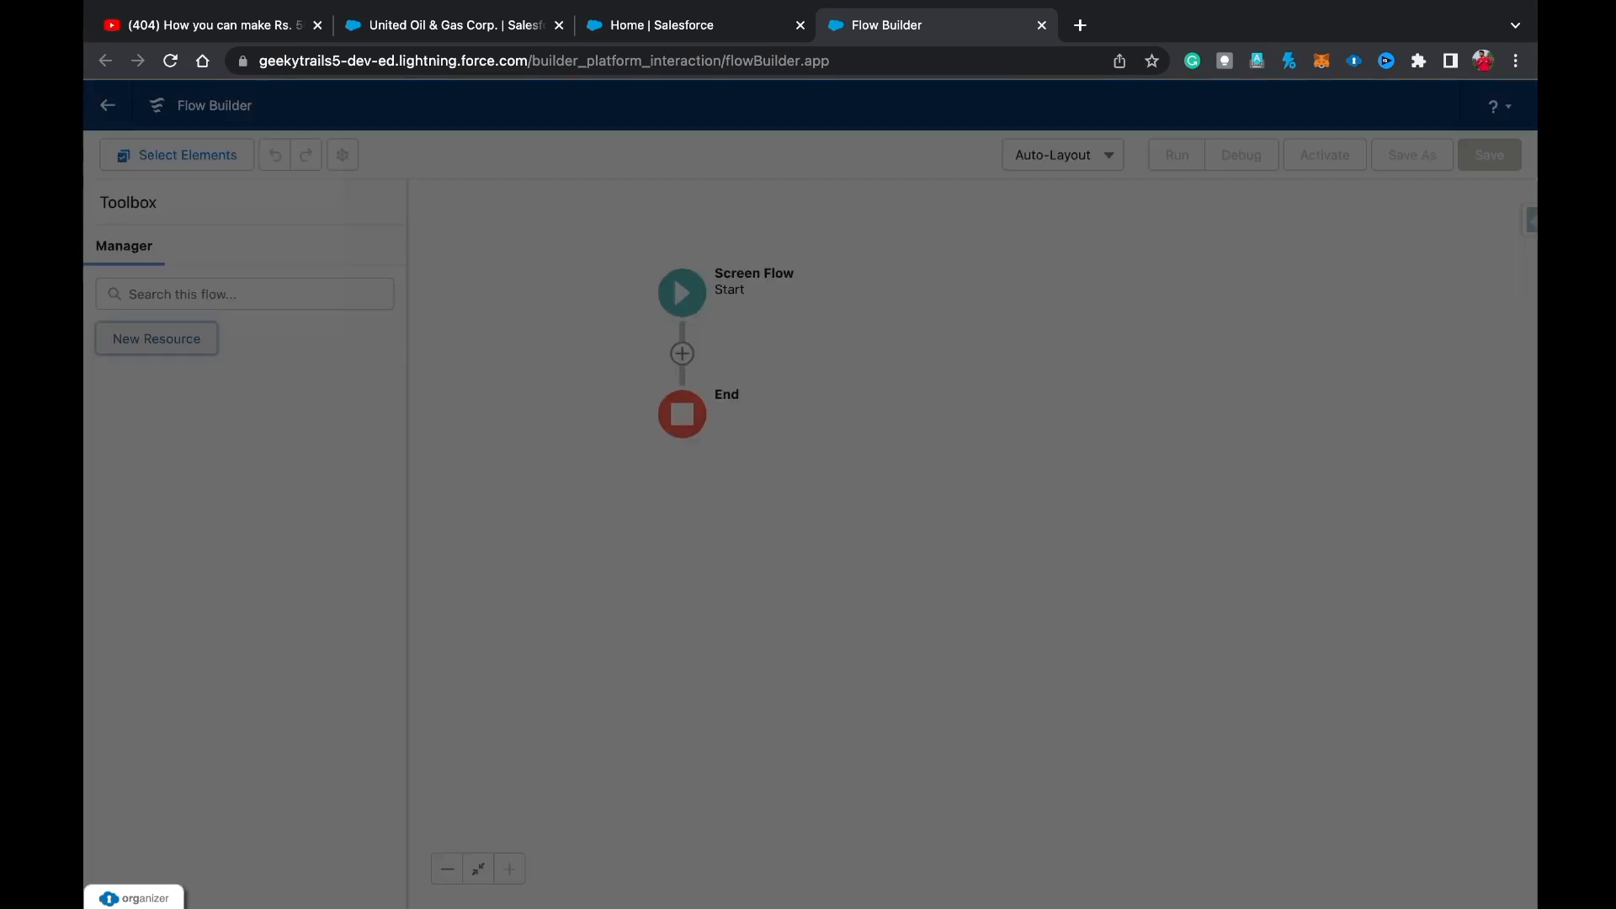
pyautogui.press('Return')
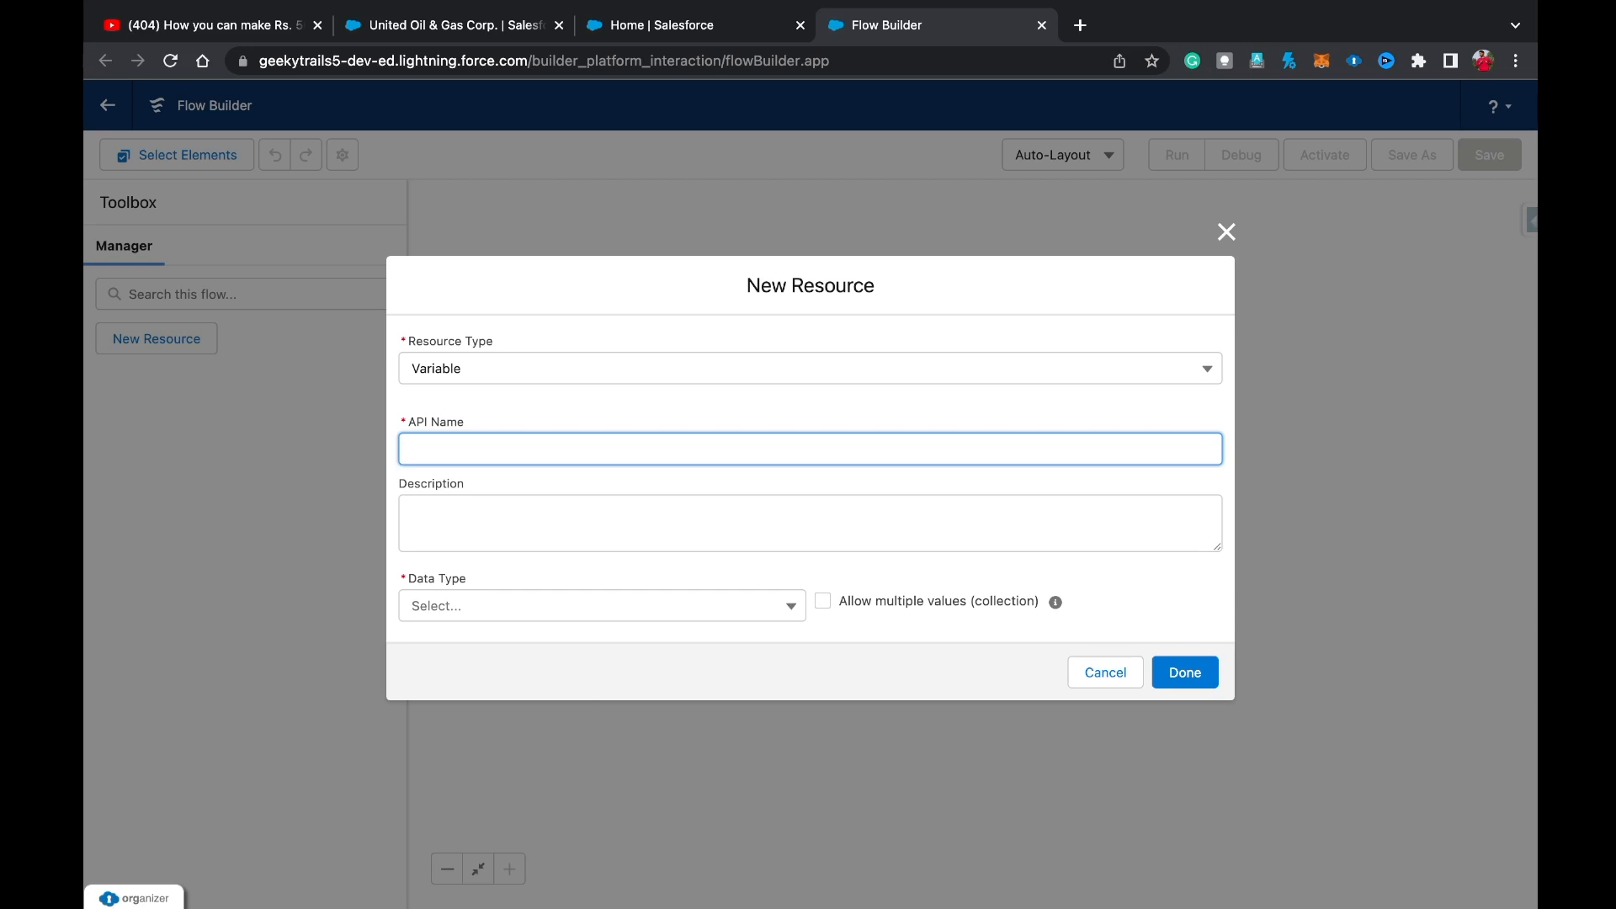
pyautogui.write('recordId')
pyautogui.click(602, 605)
pyautogui.click(505, 645)
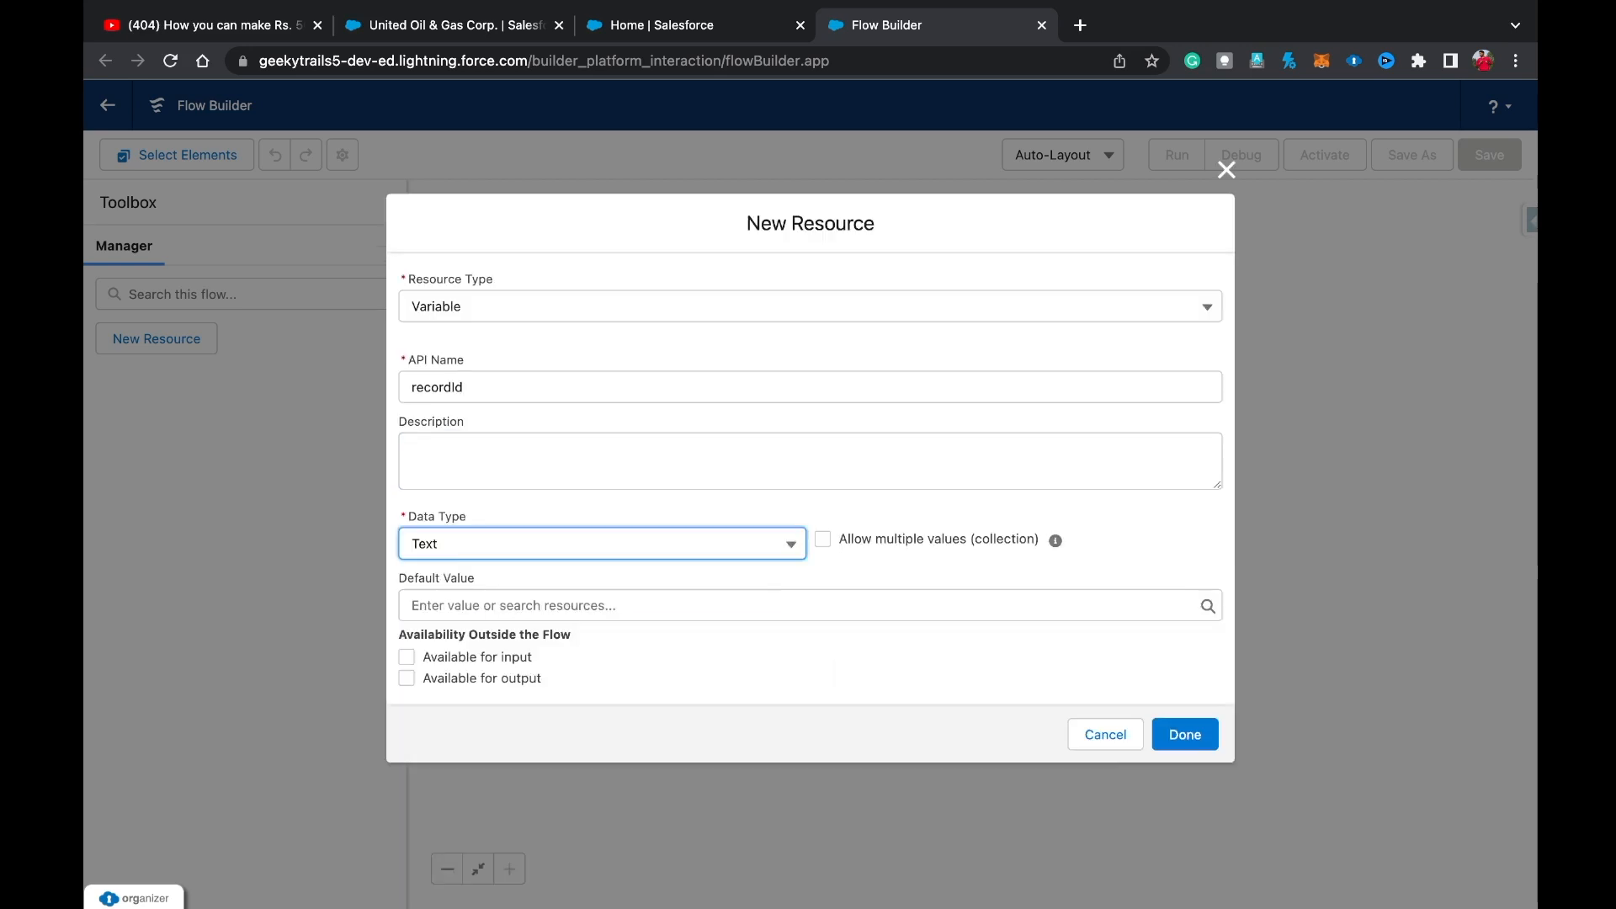
pyautogui.click(406, 657)
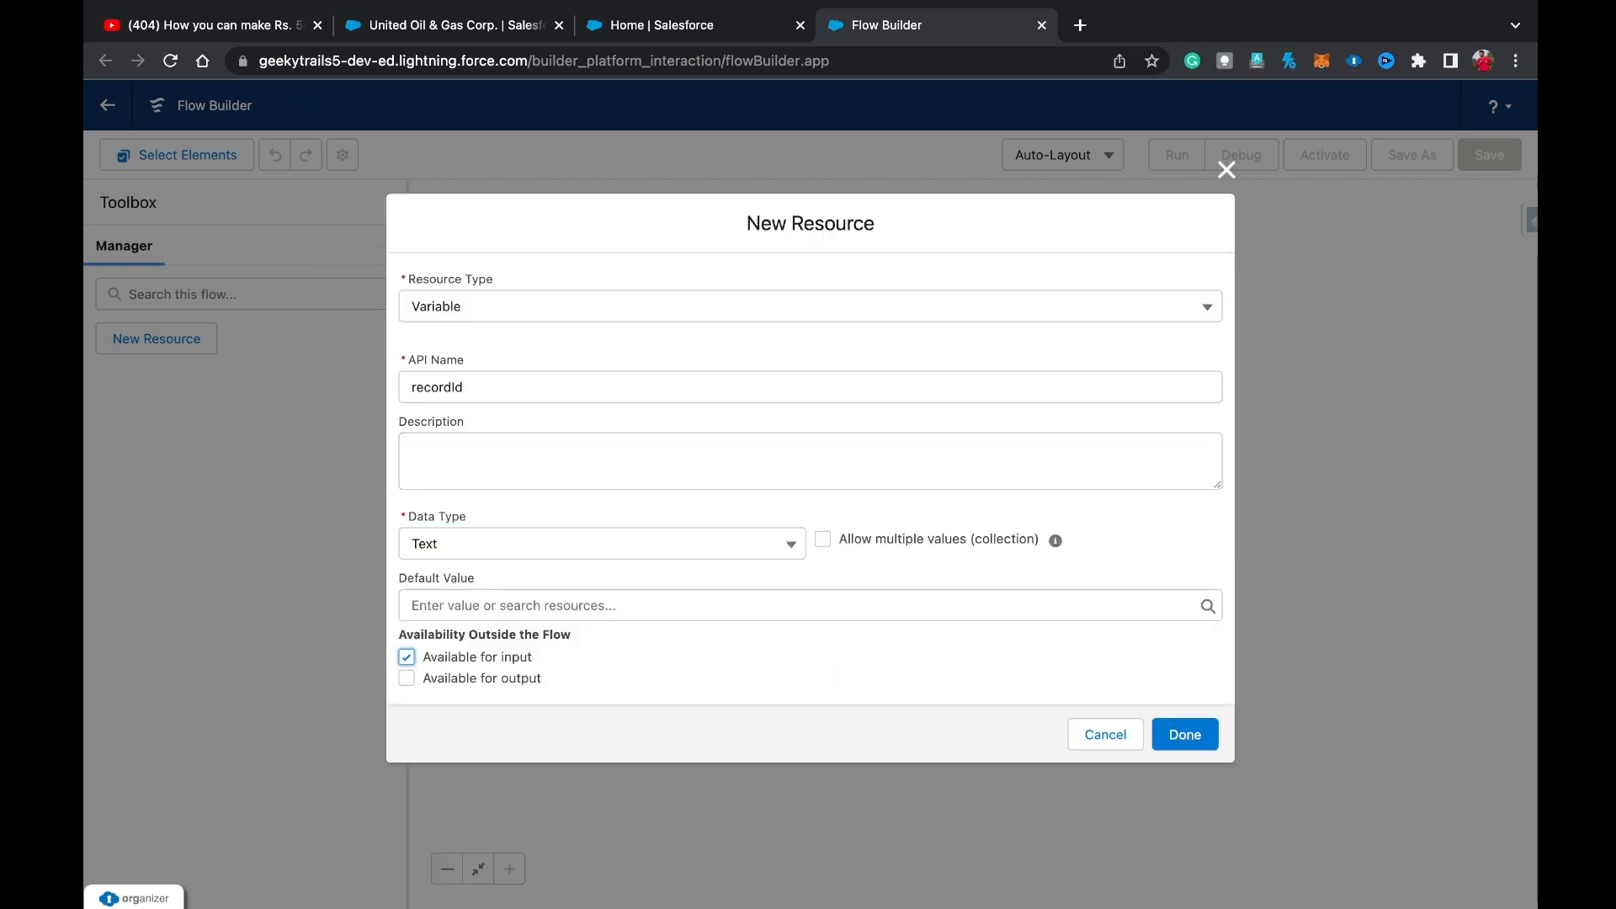
pyautogui.click(1185, 734)
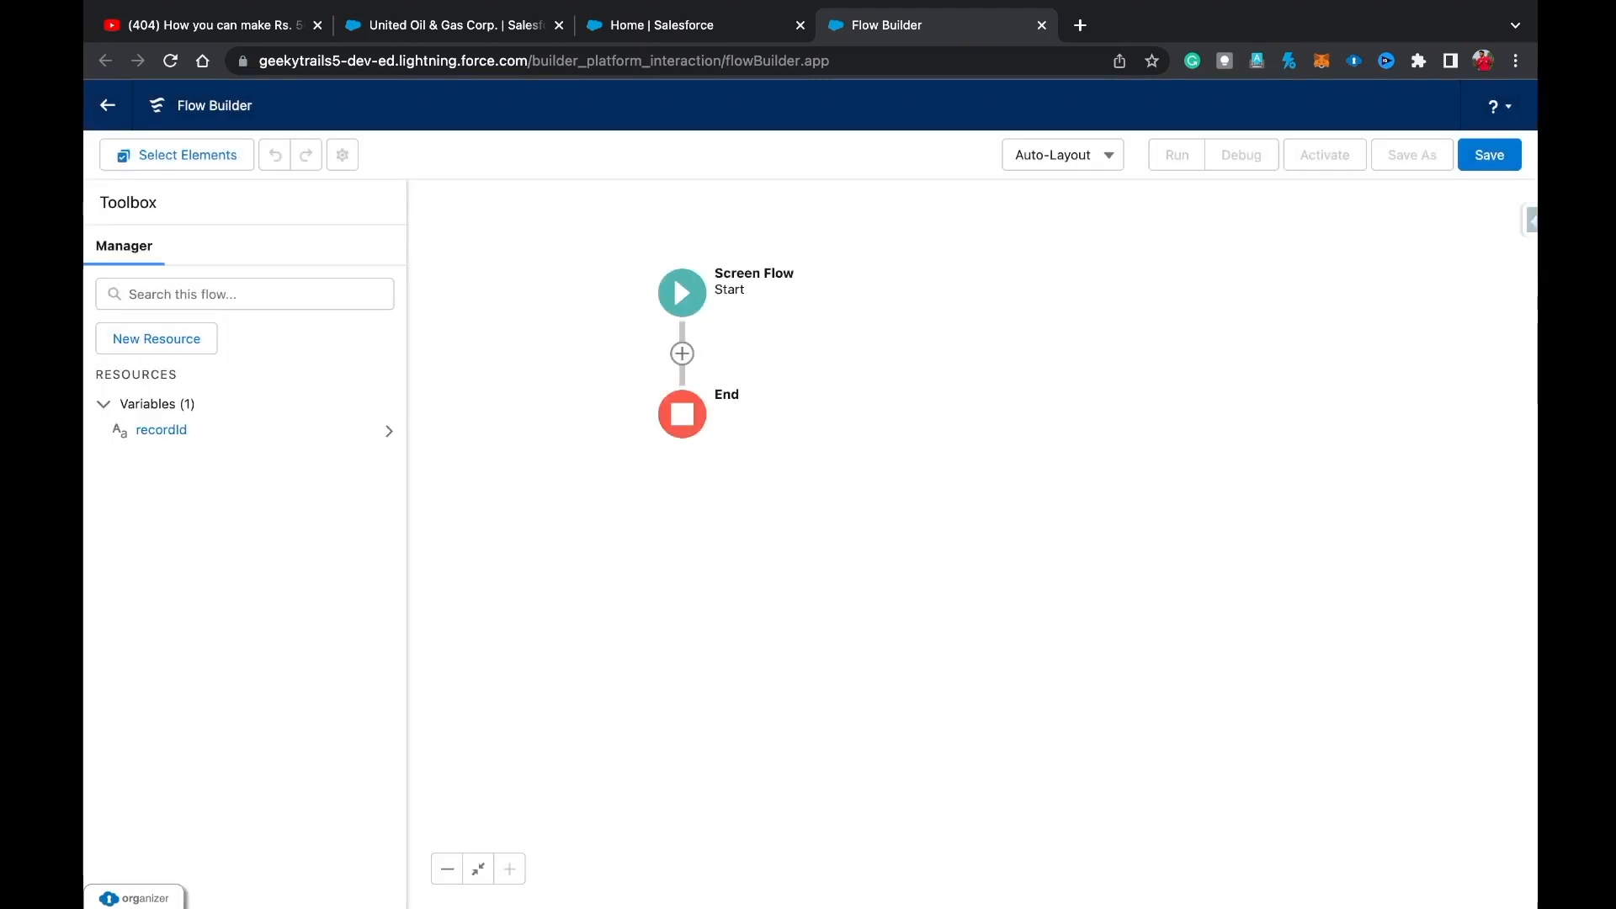
# Add a Screen element after Start and place a Picklist component in it with label and API name Status.
pyautogui.click(682, 353)
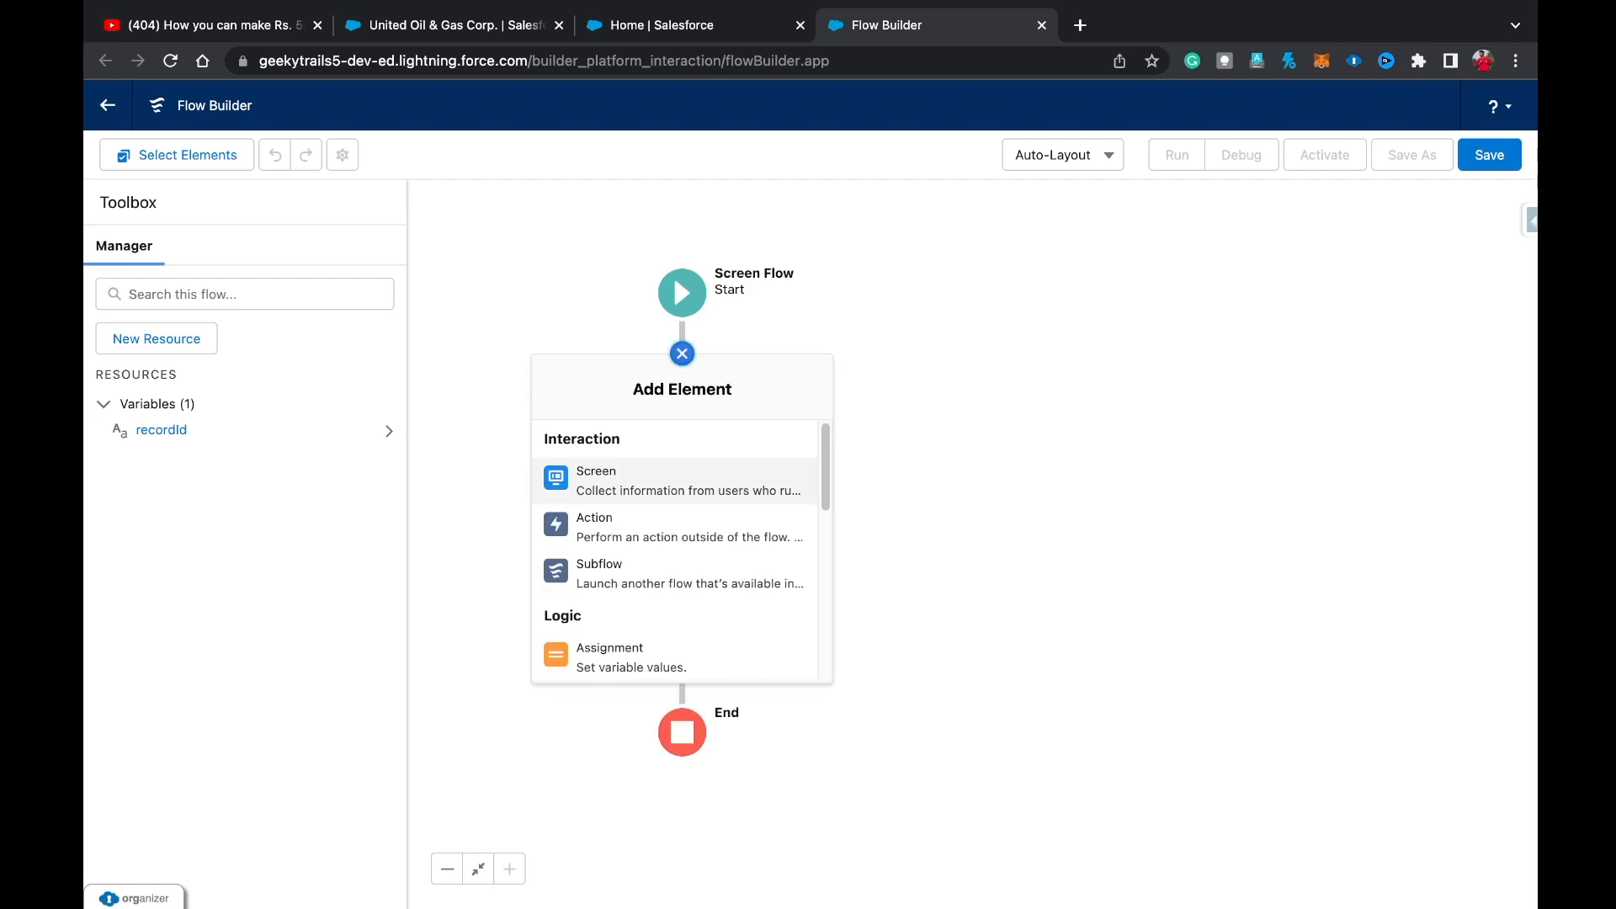
pyautogui.click(572, 473)
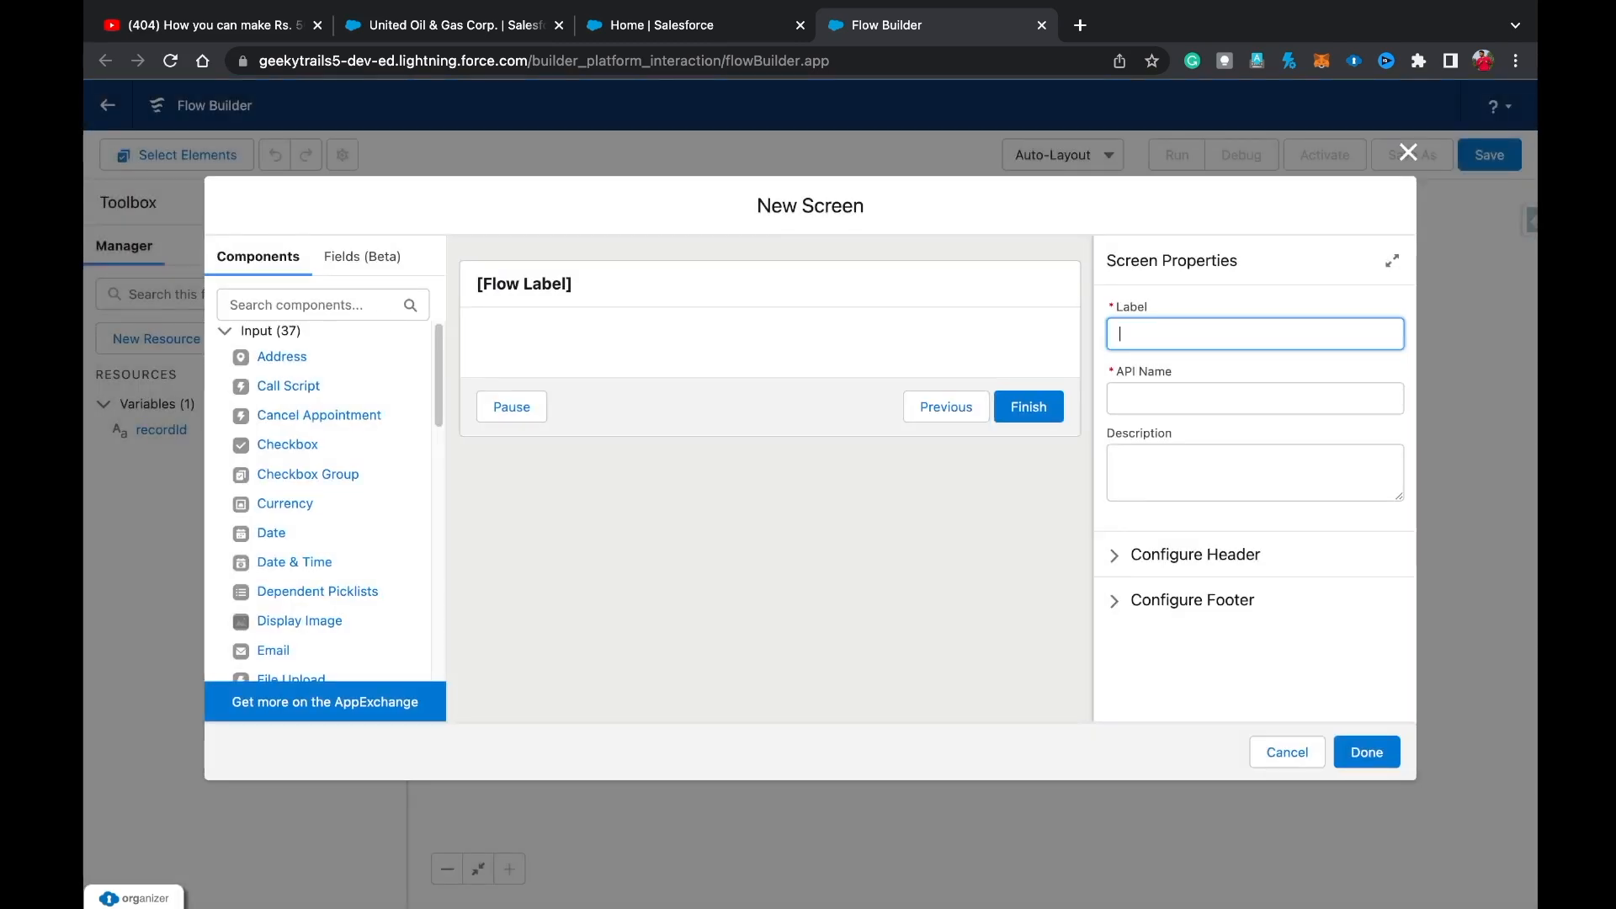
pyautogui.click(311, 304)
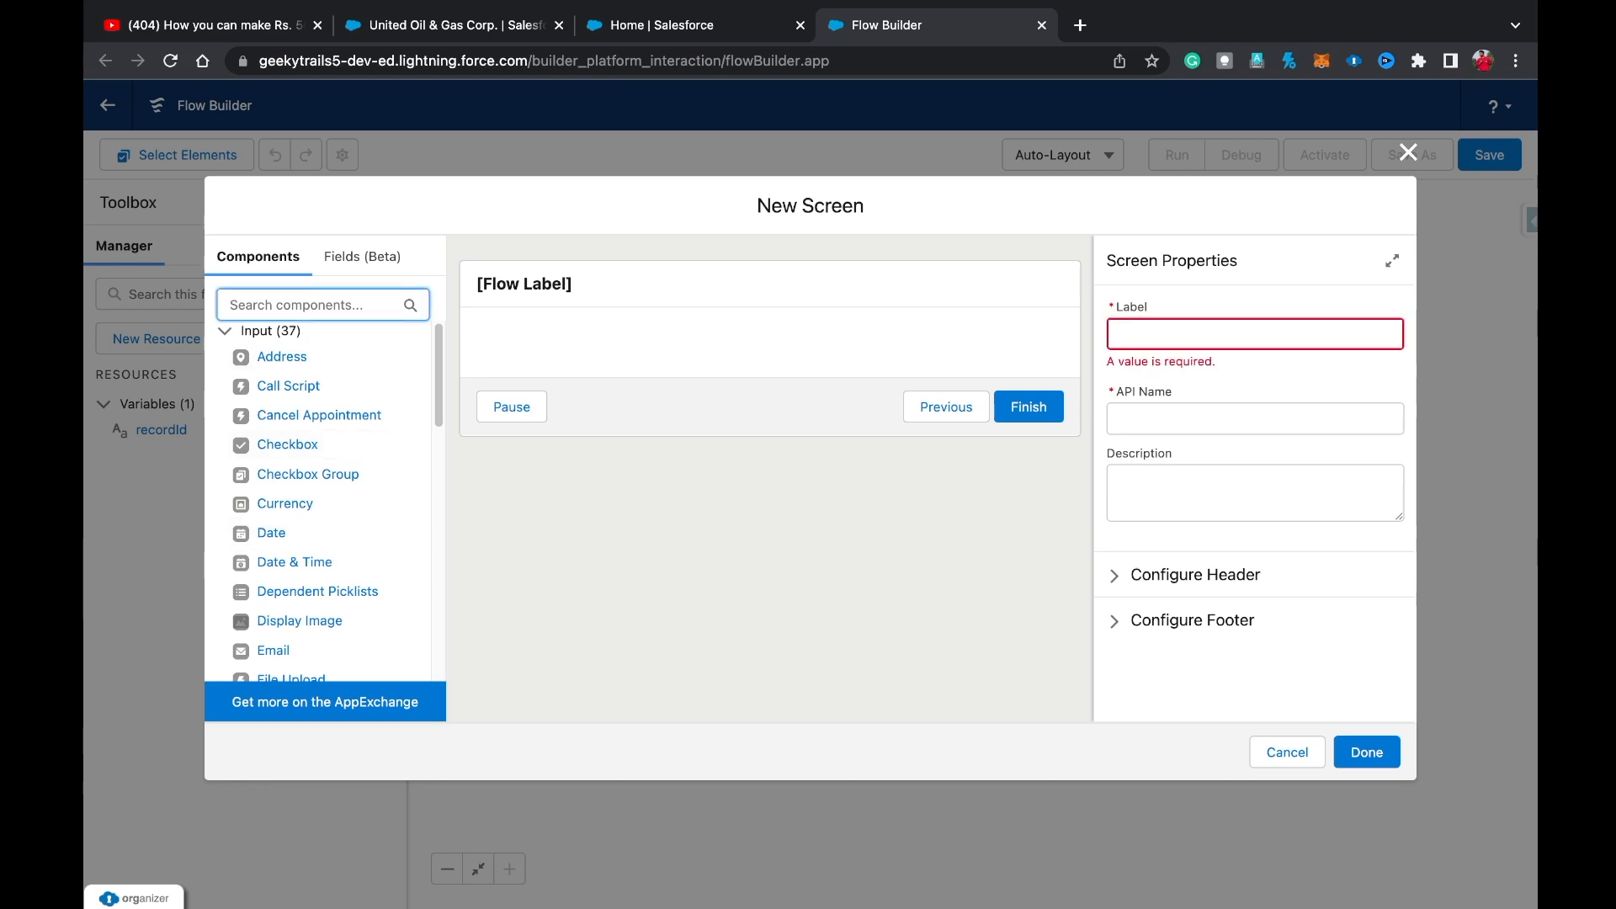
pyautogui.write('pickl')
pyautogui.click(279, 415)
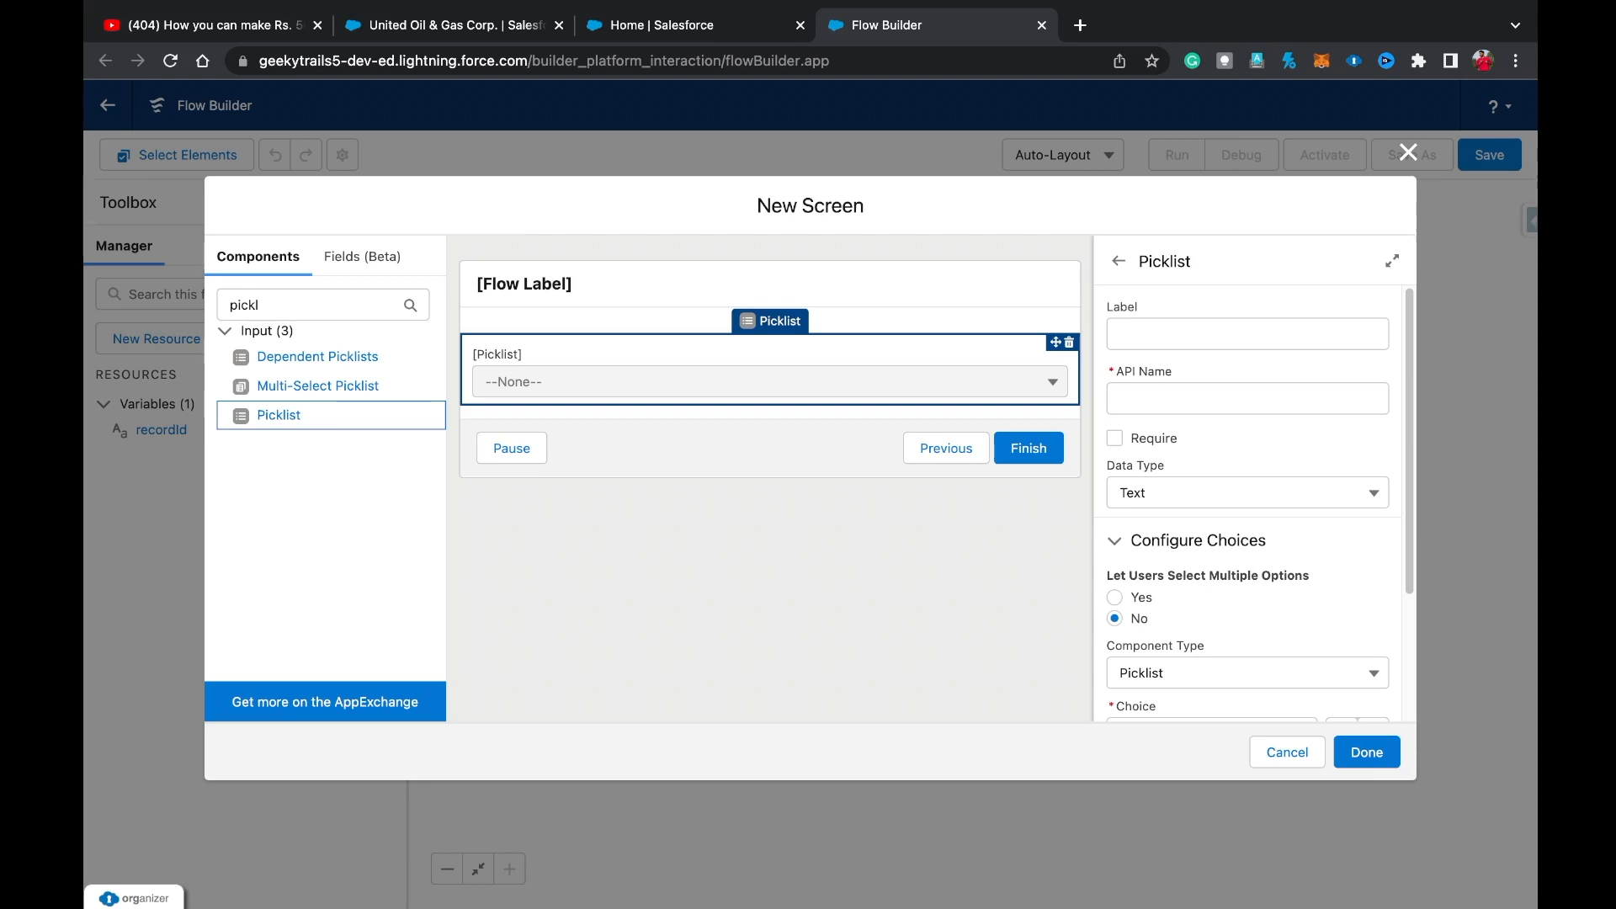
pyautogui.click(1248, 334)
pyautogui.write('Status')
pyautogui.click(1141, 398)
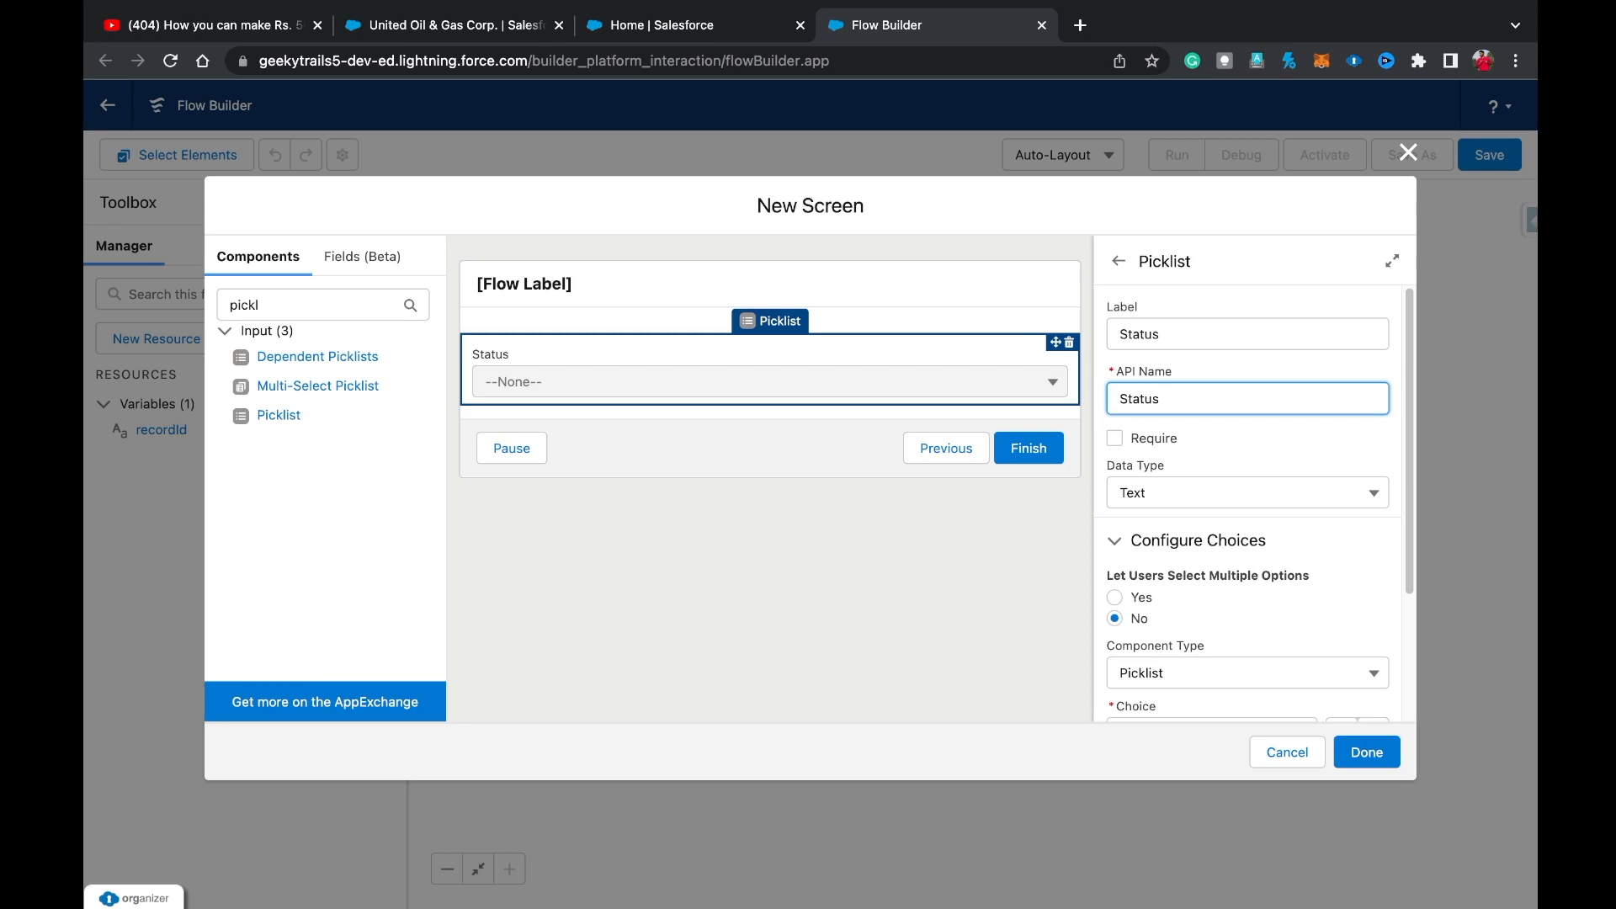
# Start a new choice resource for the Status picklist as a Picklist Choice Set with API name accountActivePicklist.
pyautogui.scroll(-2, 1246, 505)
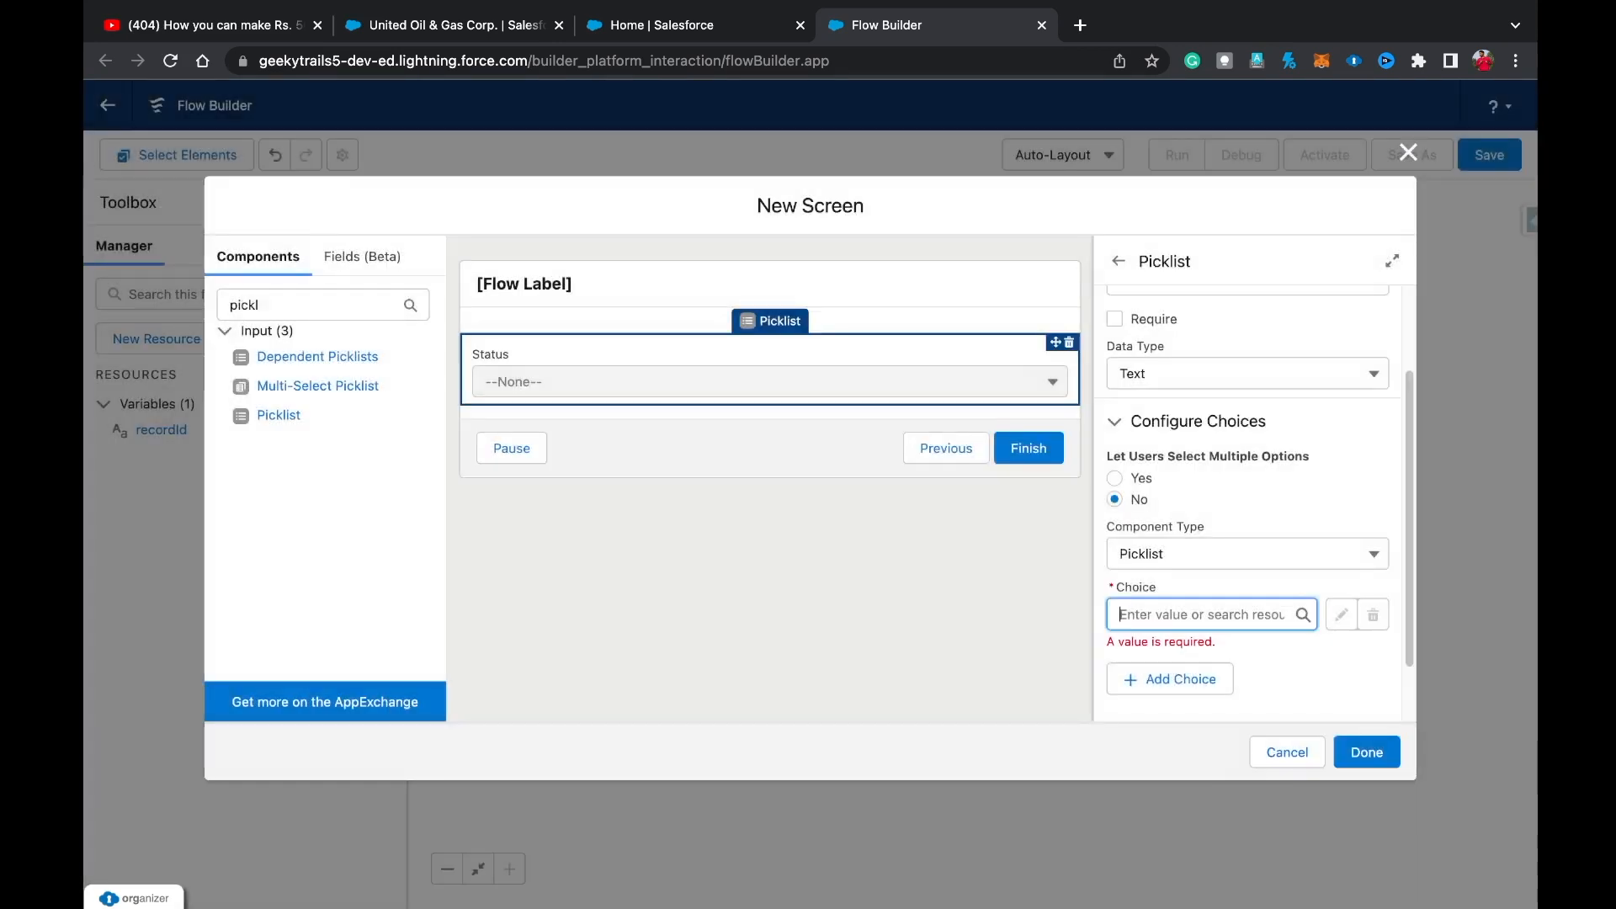
pyautogui.click(1204, 615)
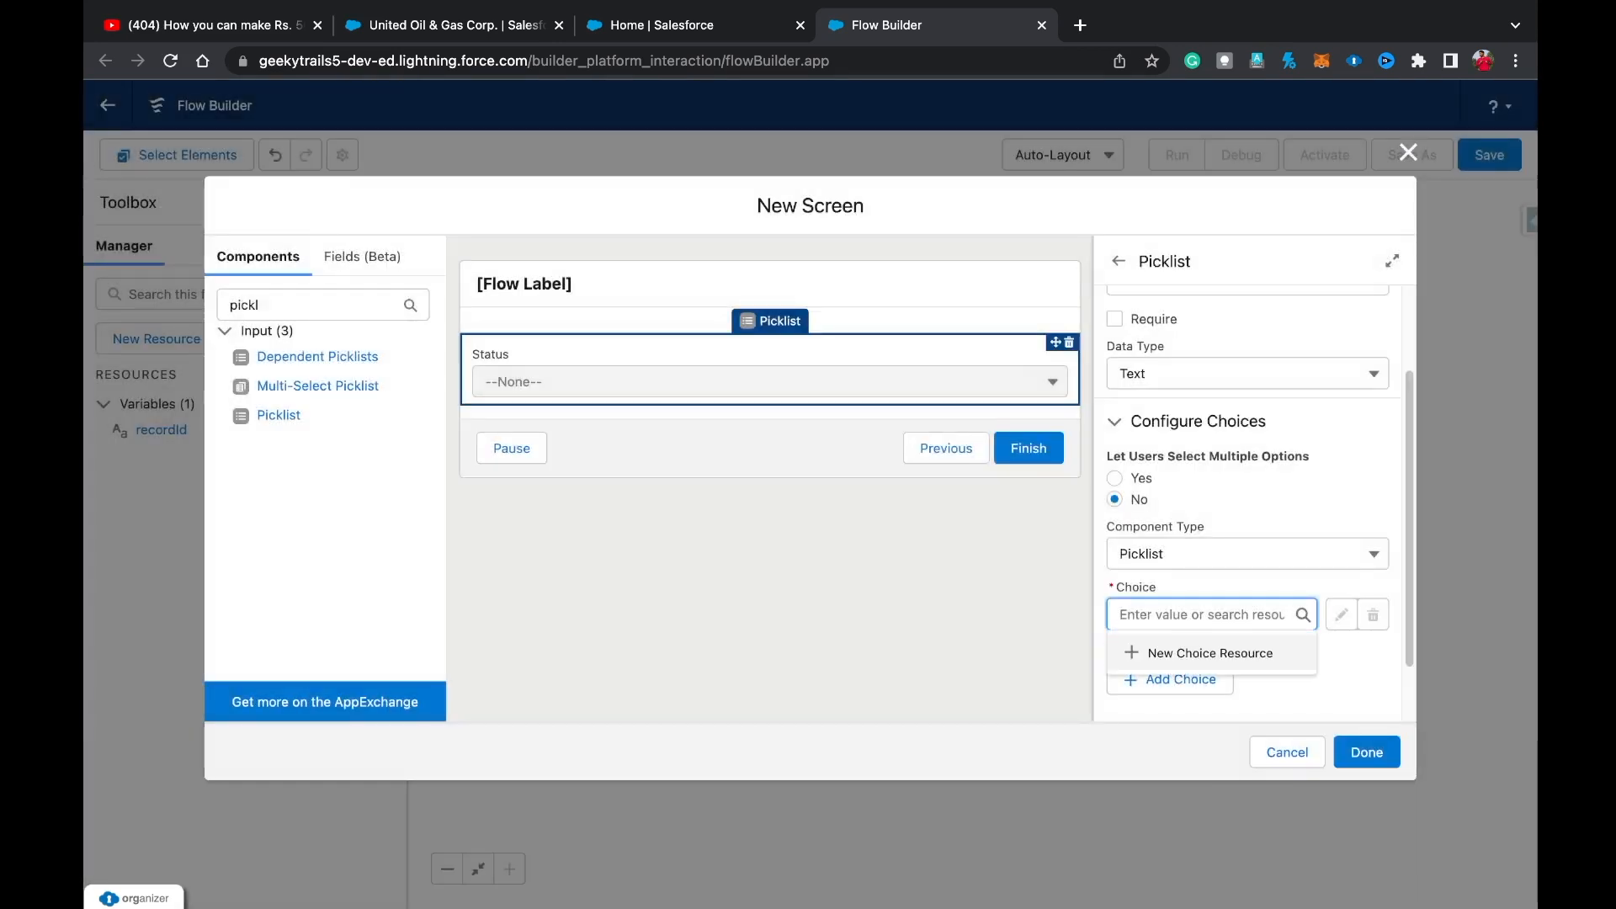
pyautogui.press('Return')
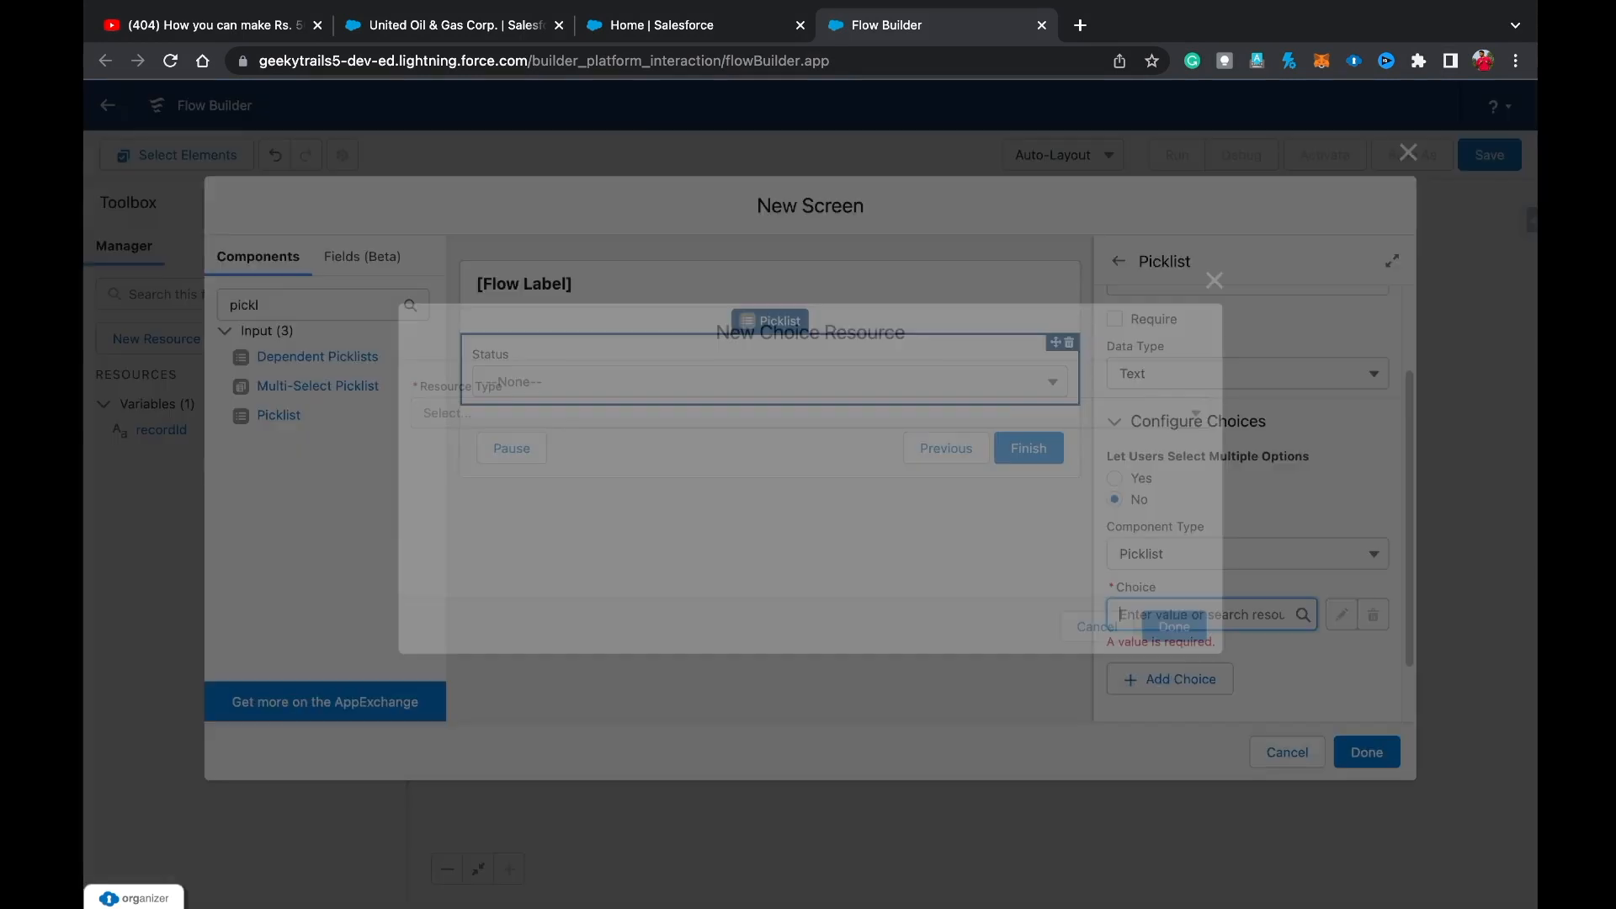
pyautogui.press('Down')
pyautogui.press('Down')
pyautogui.press('Down')
pyautogui.press('Down')
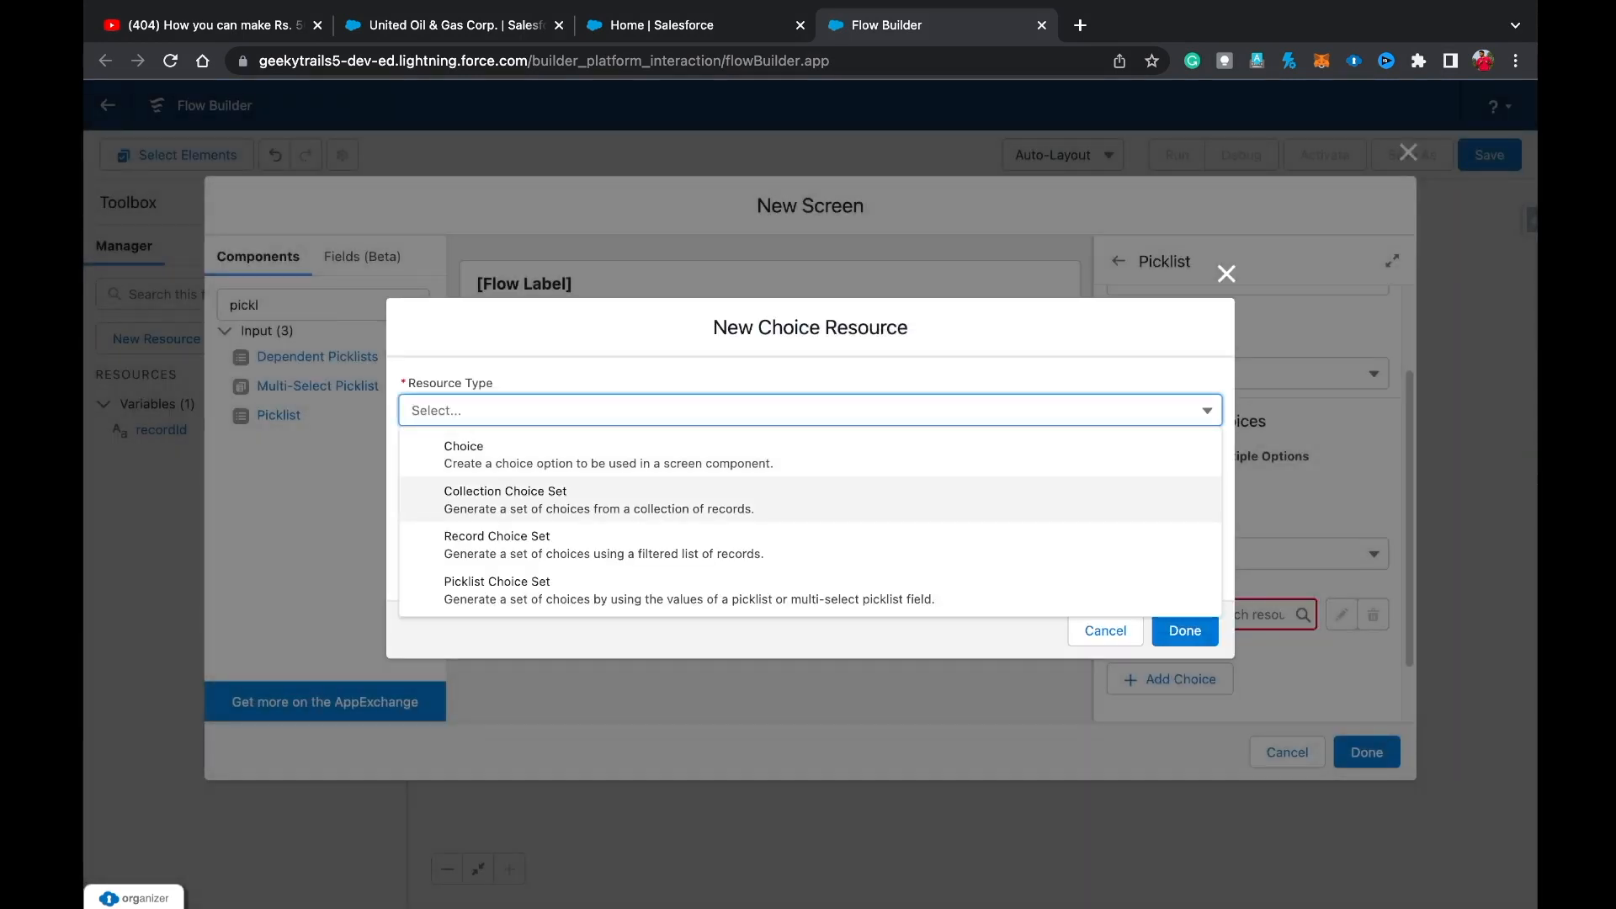
pyautogui.press('Return')
pyautogui.click(412, 453)
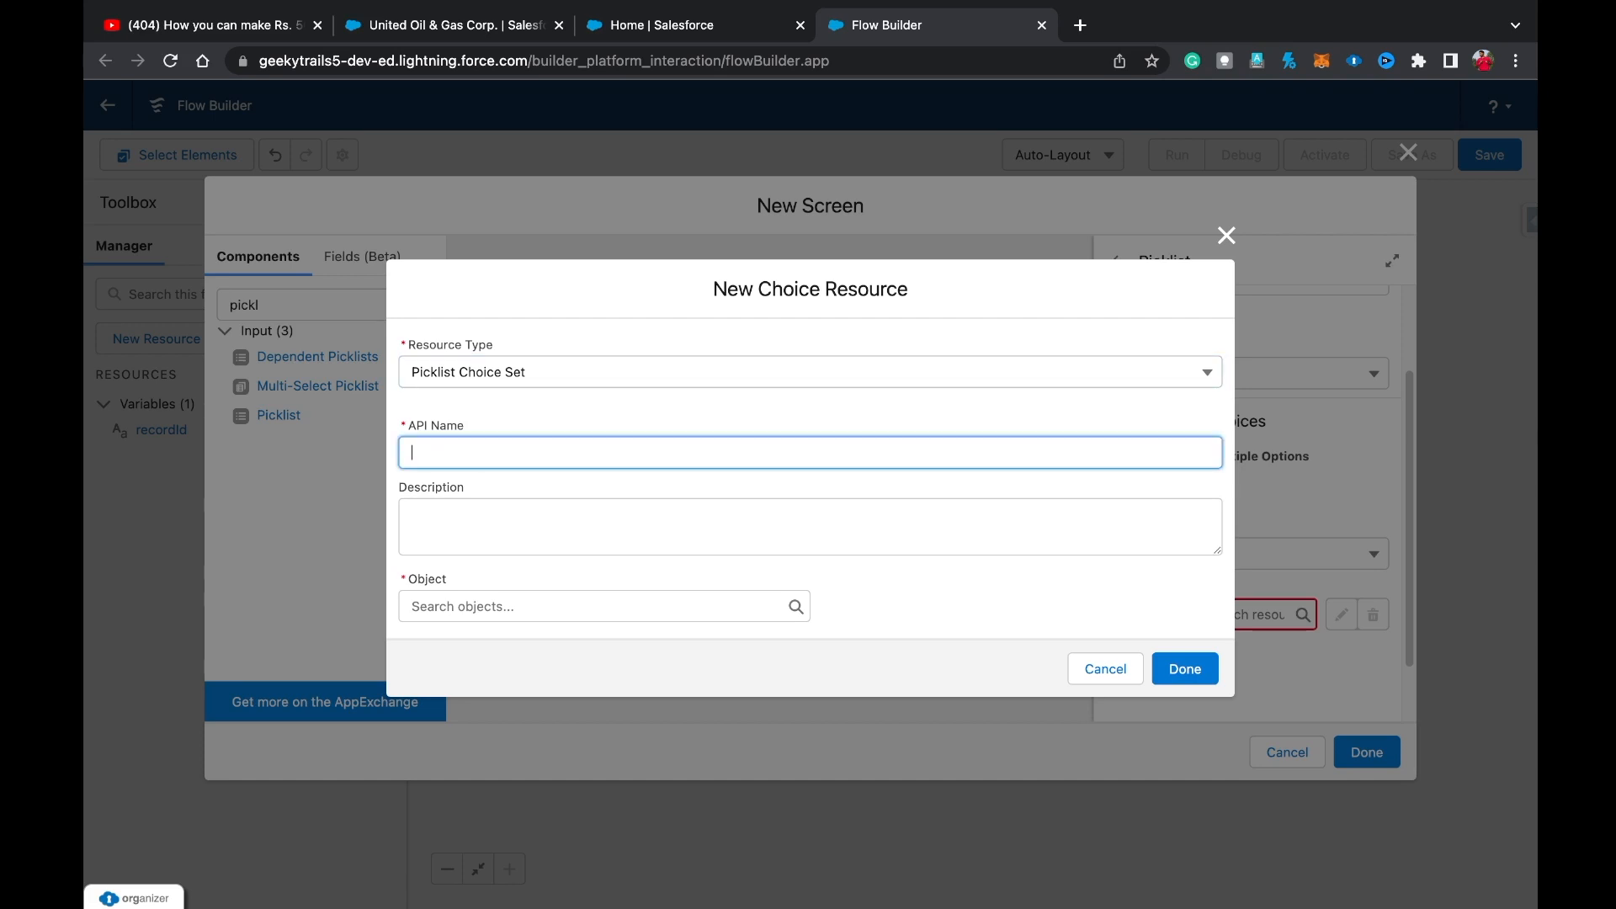
pyautogui.write('accountActivePicklist')
# Base the choice set on the Account object's Active__c field with data type Picklist, and save the resource.
pyautogui.click(589, 606)
pyautogui.write('acc')
pyautogui.press('Down')
pyautogui.press('Return')
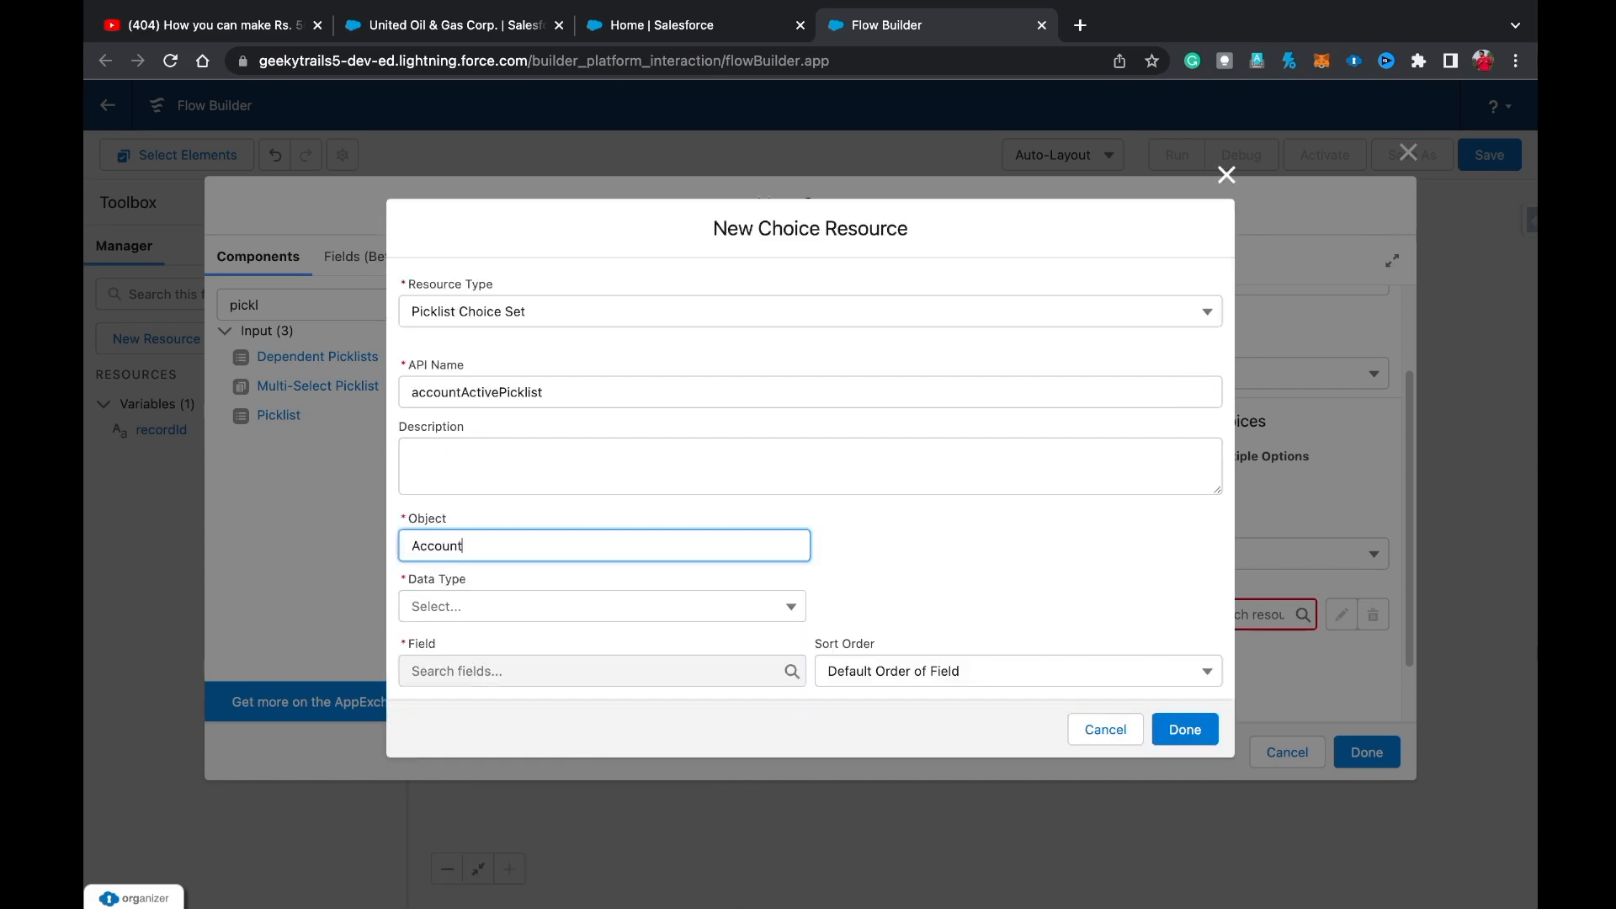
pyautogui.click(590, 606)
pyautogui.click(461, 646)
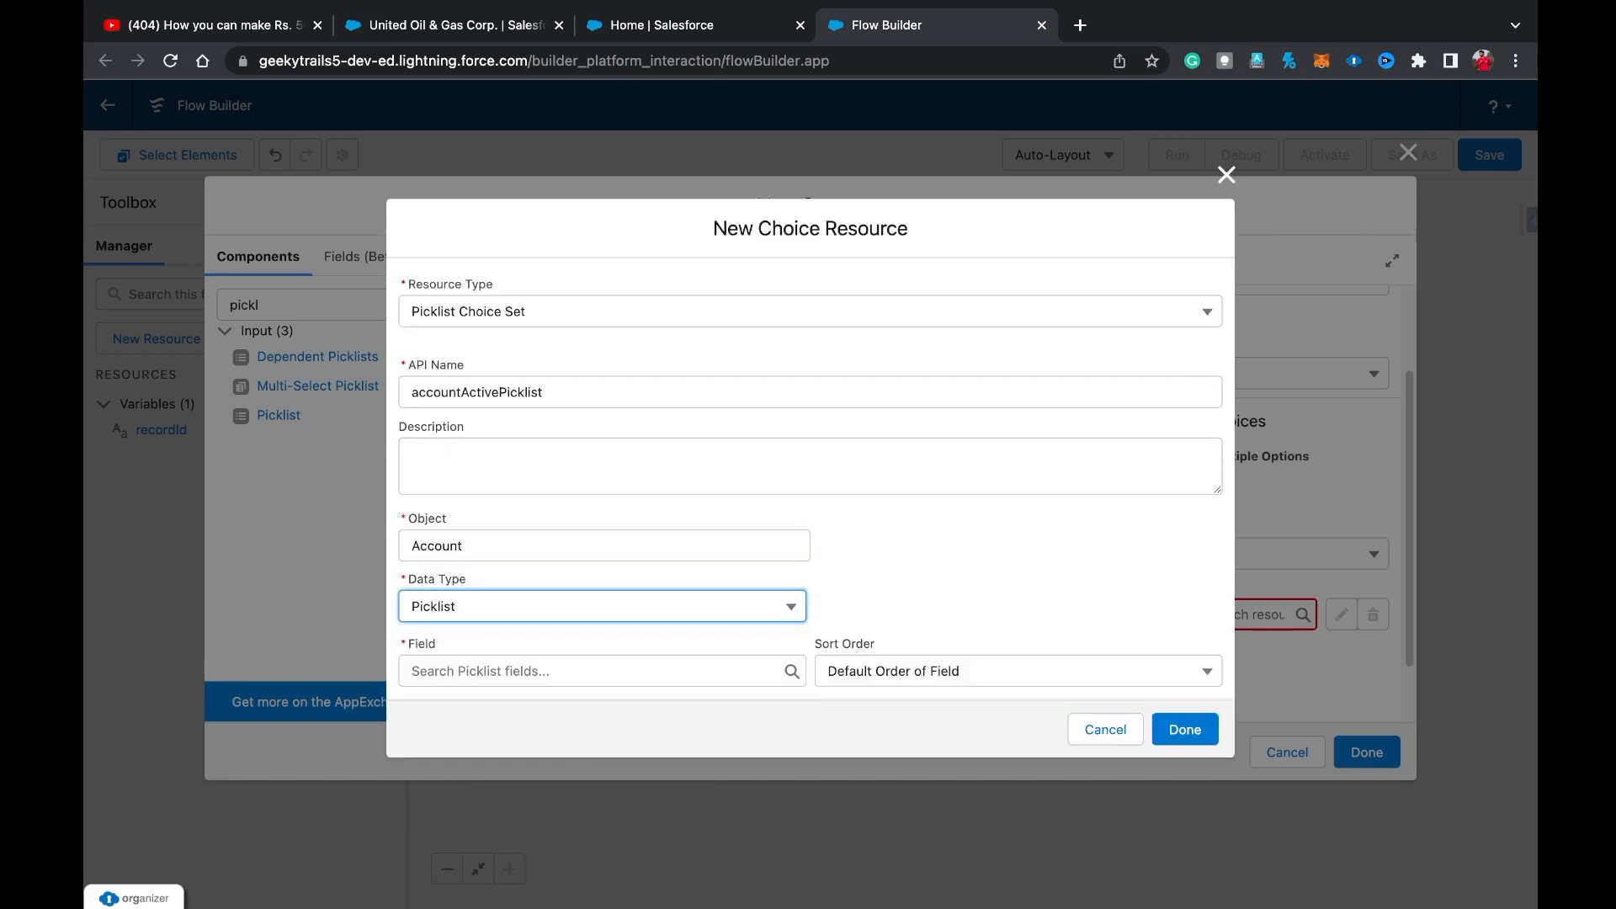
pyautogui.click(590, 672)
pyautogui.press('Down')
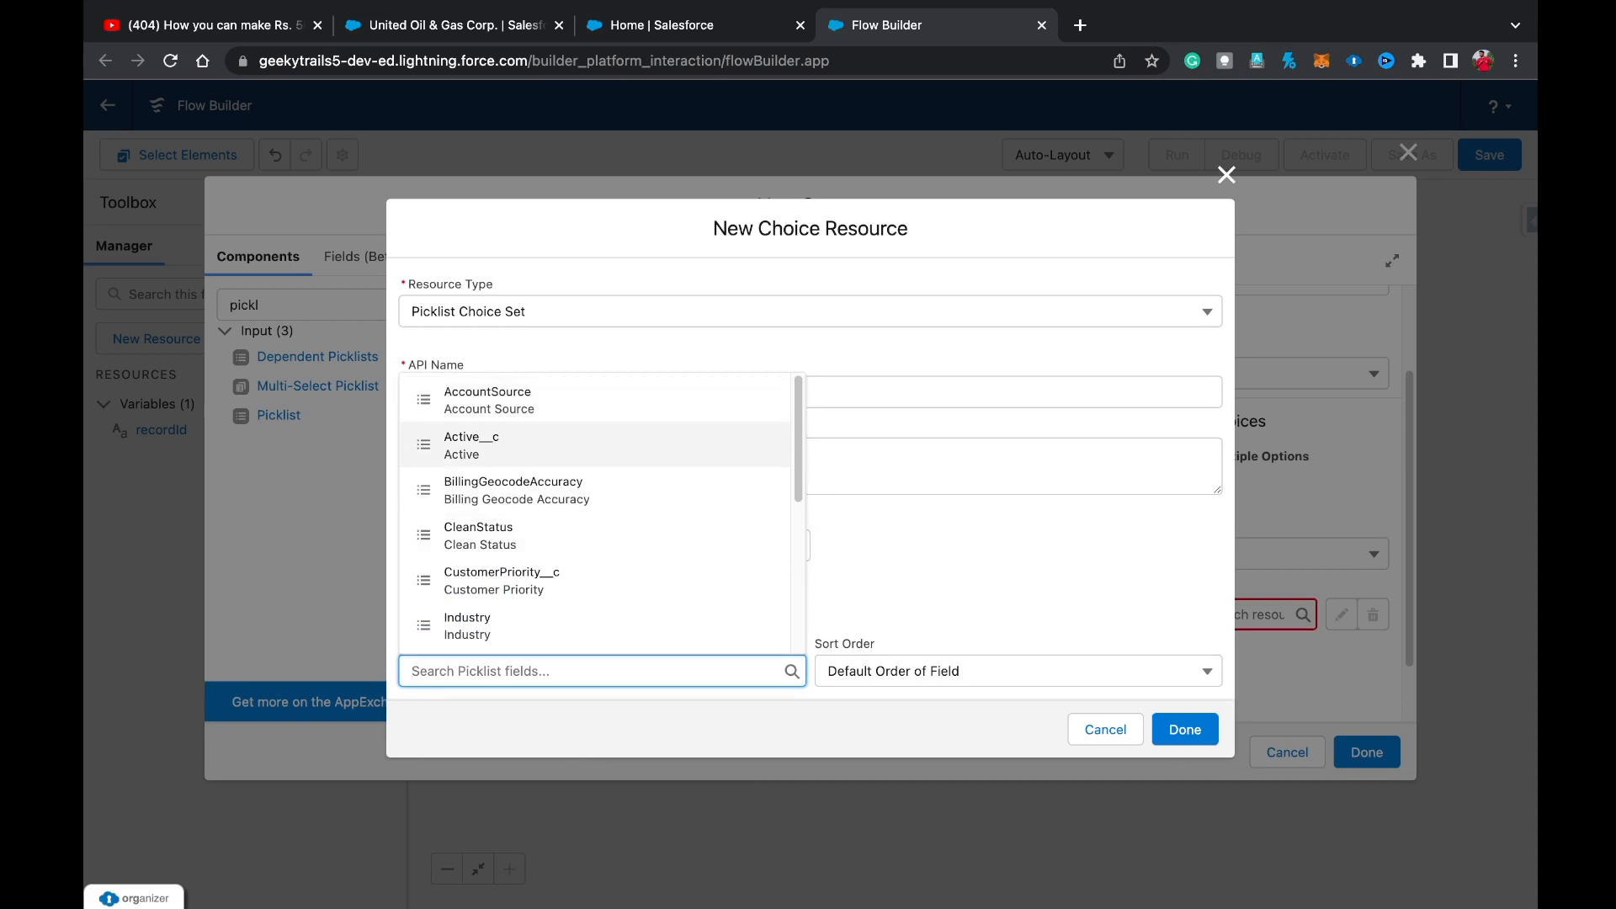
pyautogui.press('Return')
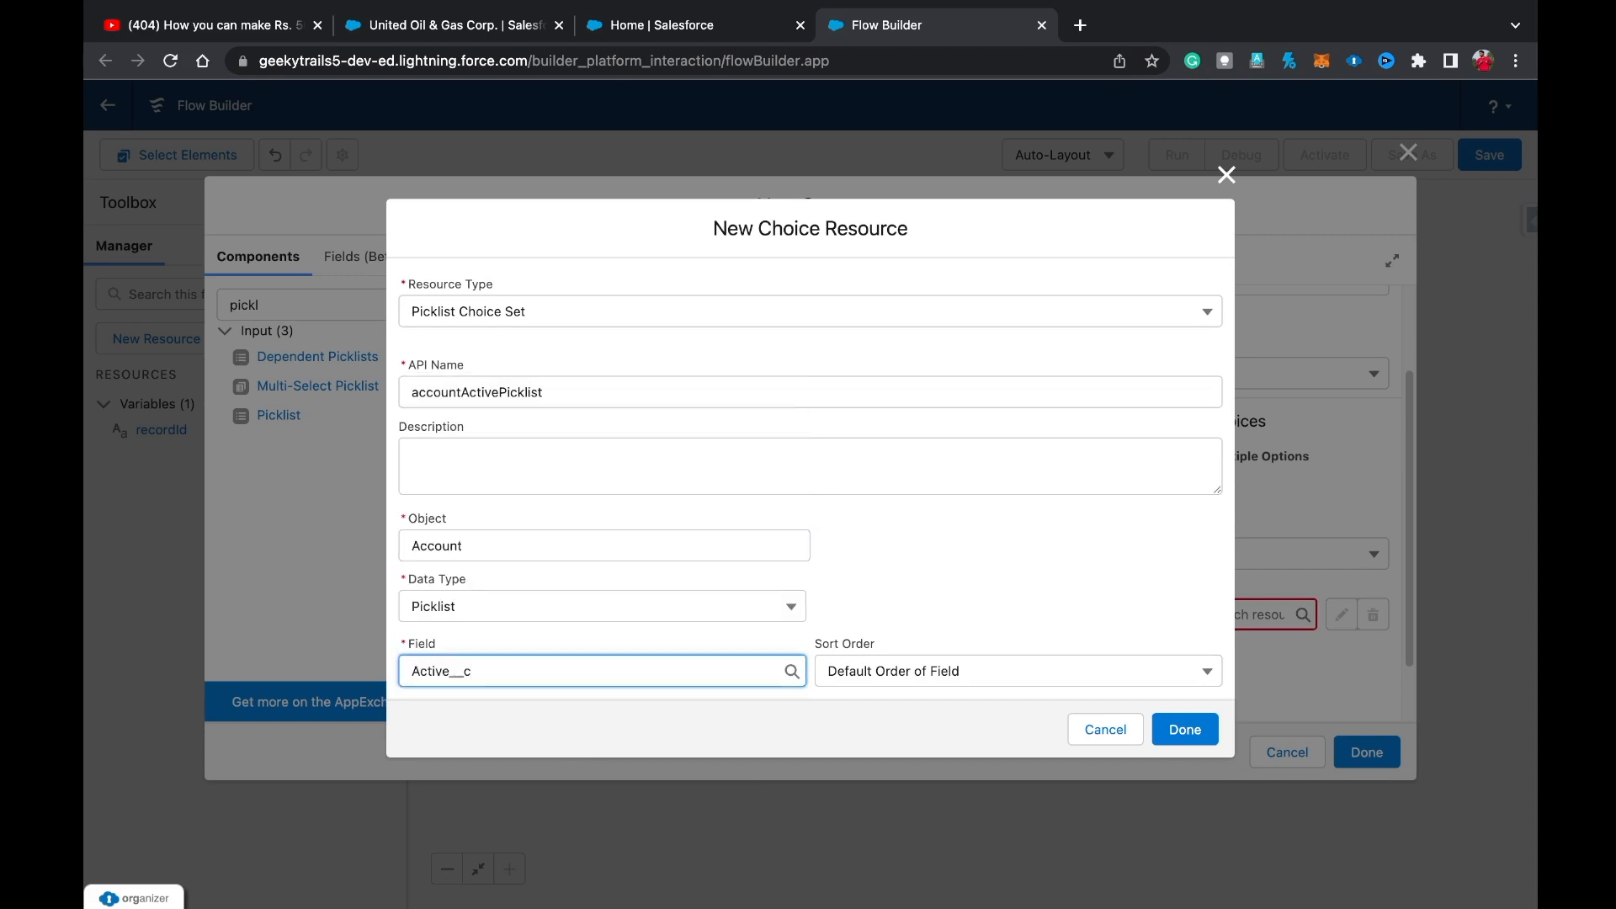
pyautogui.click(1185, 729)
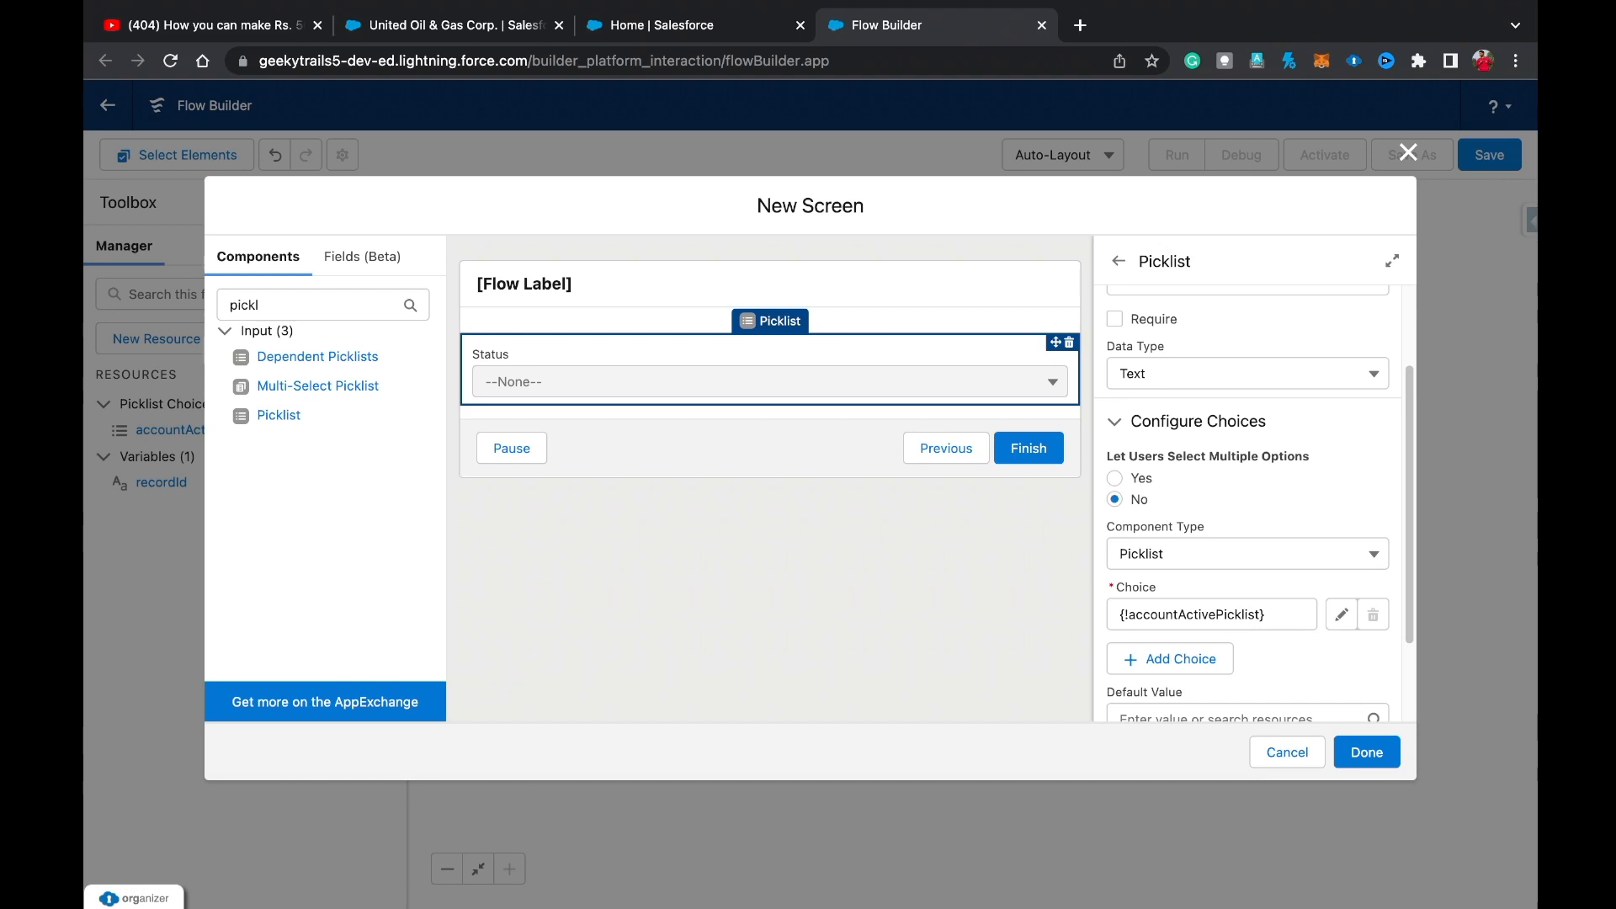
# Change the picklist component's label and API name to Active.
pyautogui.scroll(-3, 1245, 505)
pyautogui.scroll(5, 1246, 505)
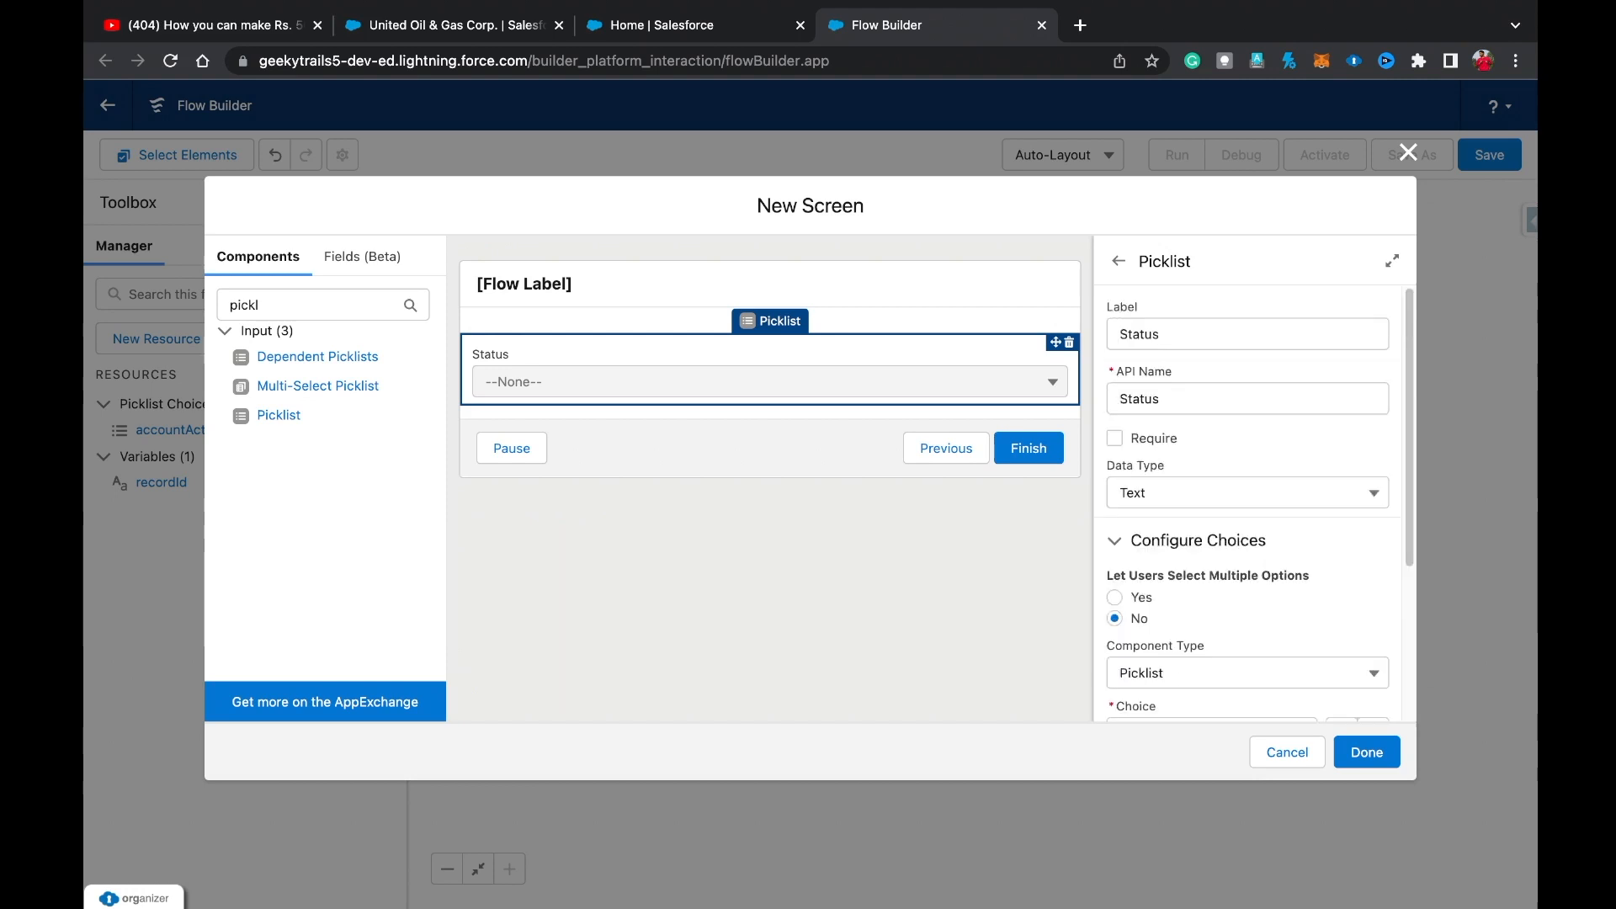
pyautogui.moveTo(1161, 336); pyautogui.dragTo(1120, 335)
pyautogui.press('BackSpace')
pyautogui.write('Actiove')
pyautogui.press('BackSpace')
pyautogui.write('ve')
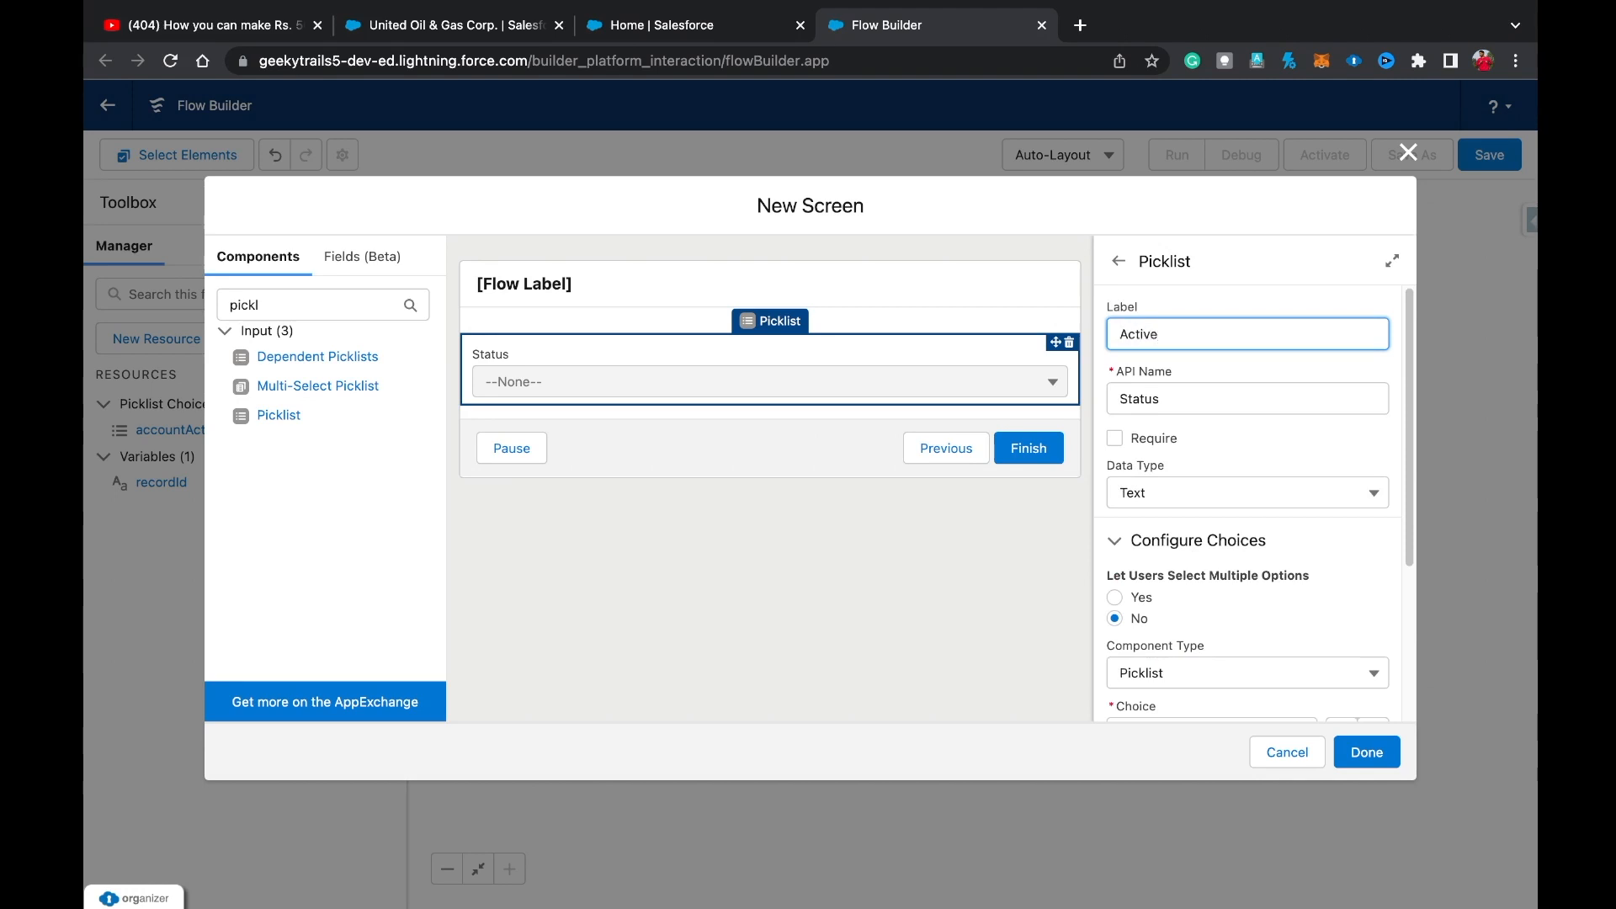
pyautogui.press('Tab')
pyautogui.write('Active')
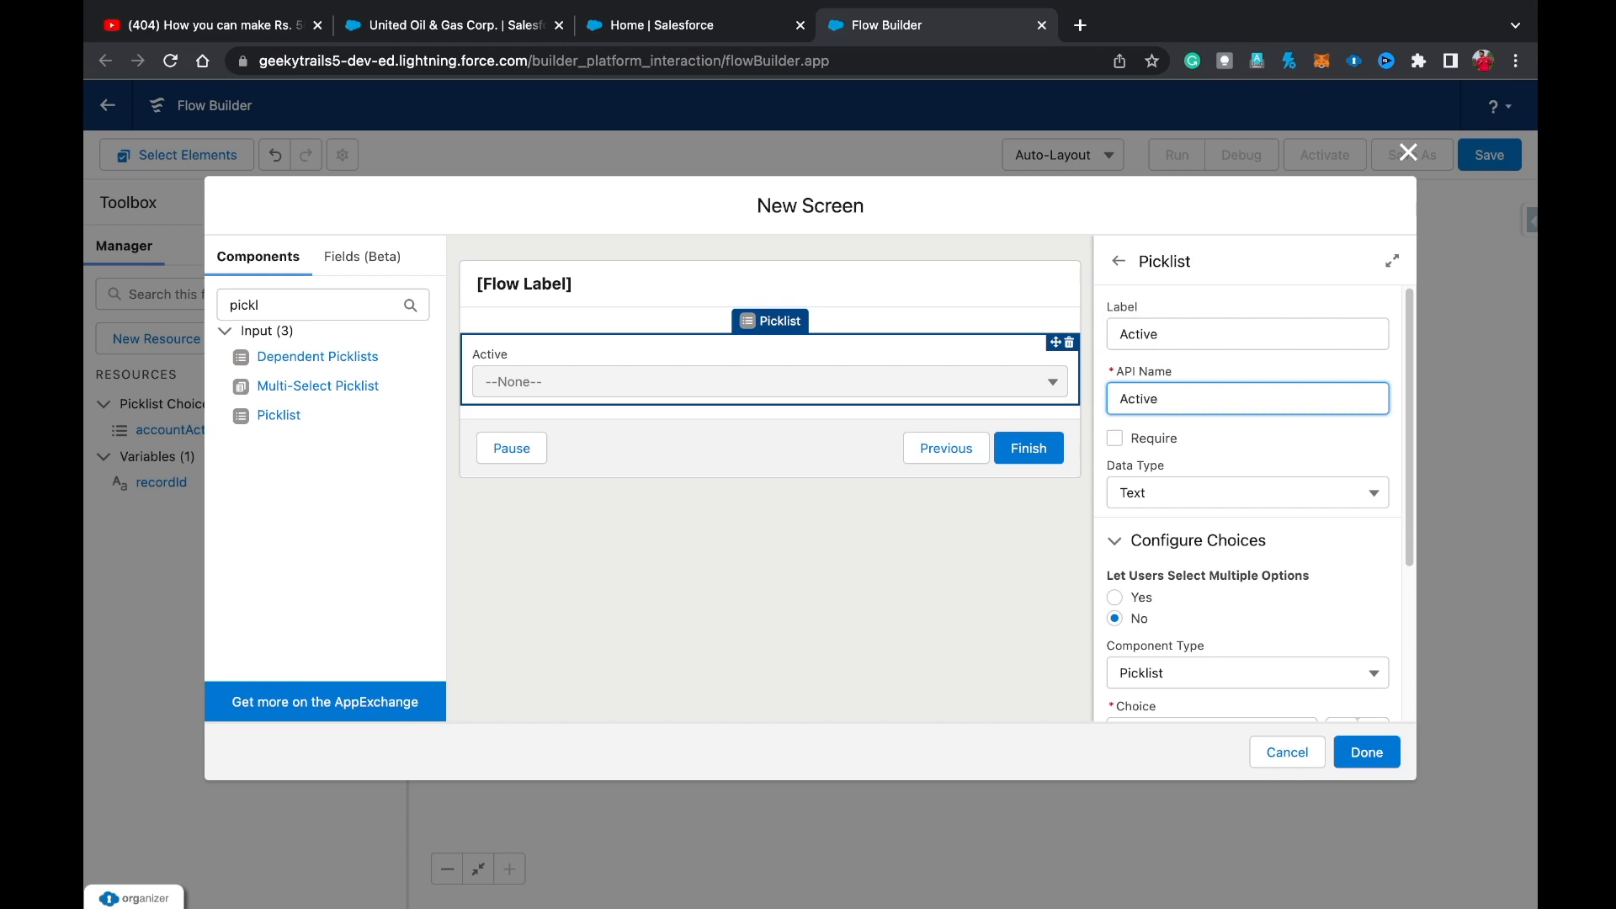
pyautogui.press('Tab')
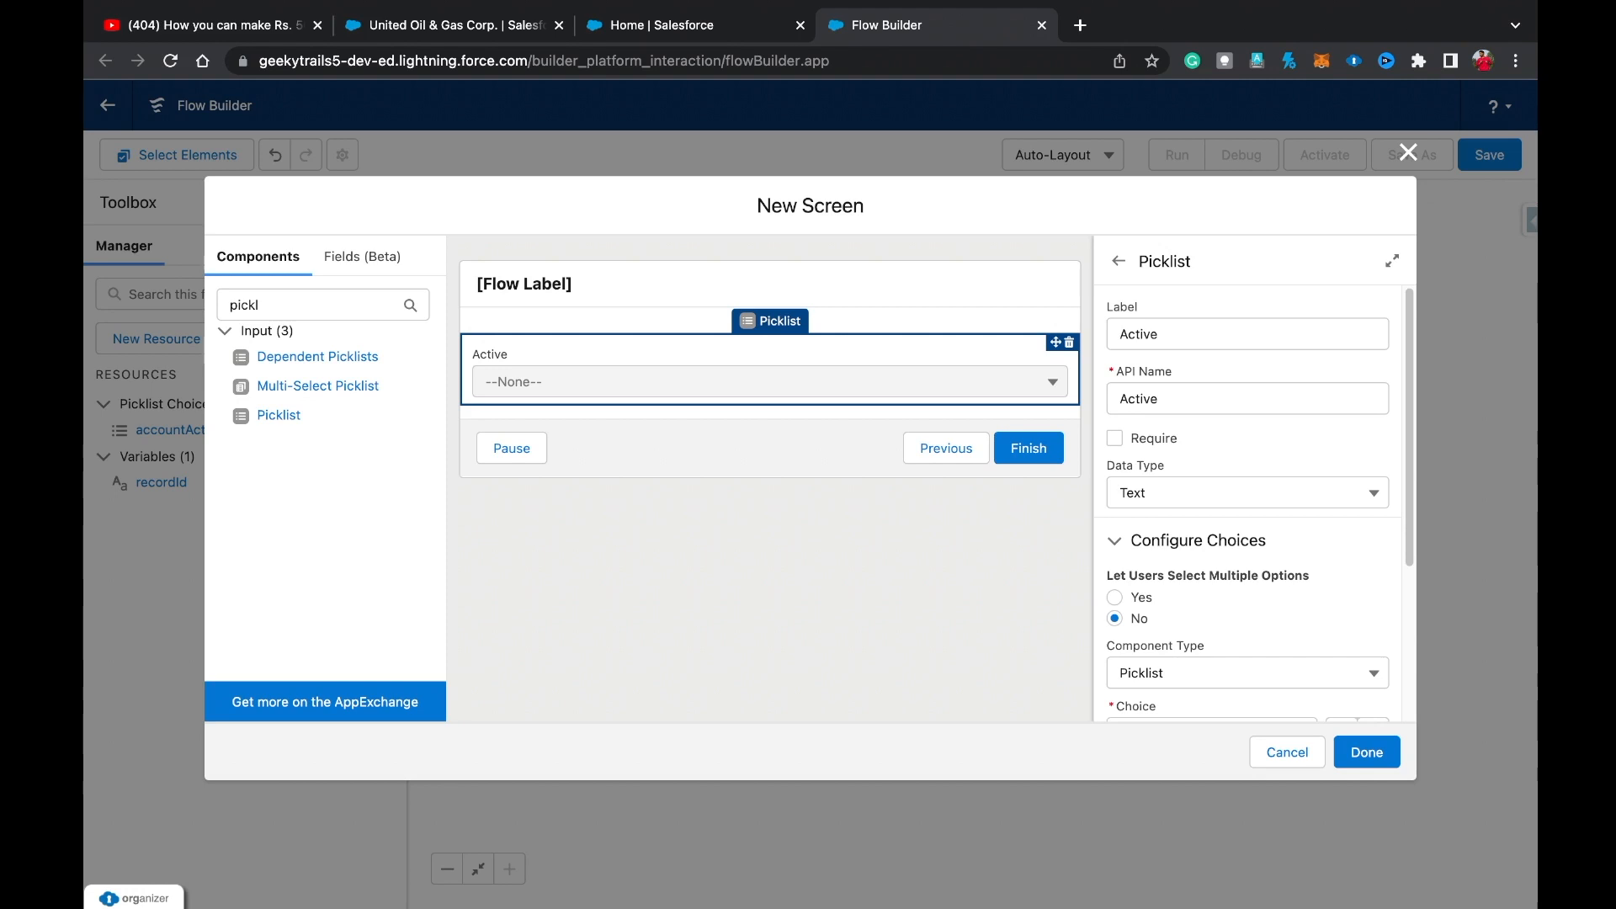
# Label the screen Screen 1 with API name Screen_1 and save the element.
pyautogui.click(808, 581)
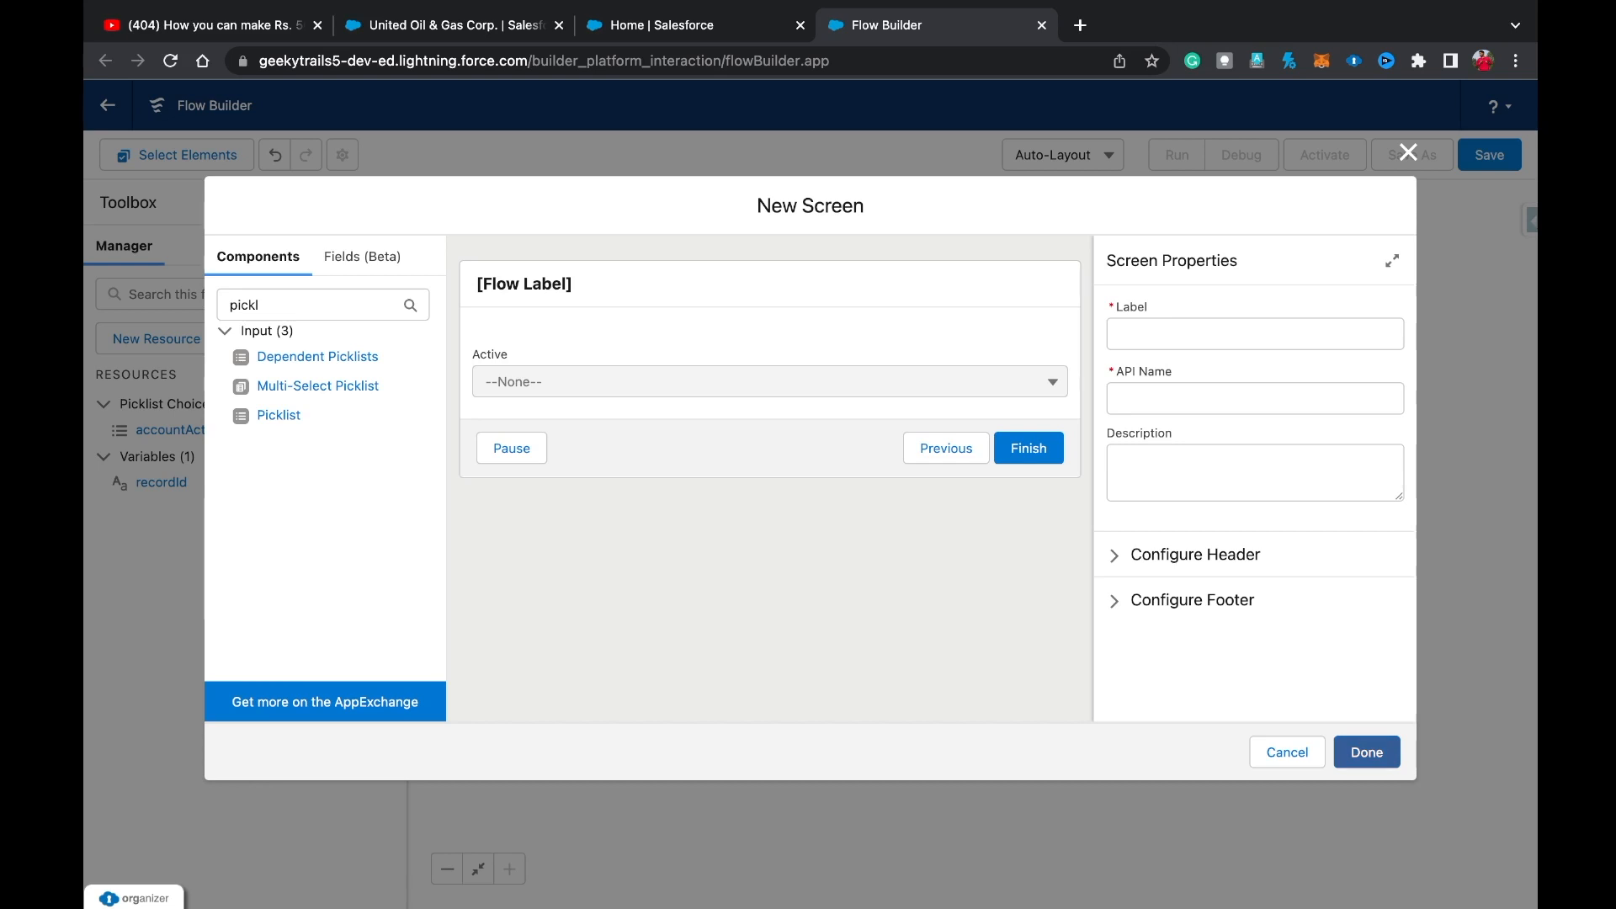
pyautogui.click(1367, 751)
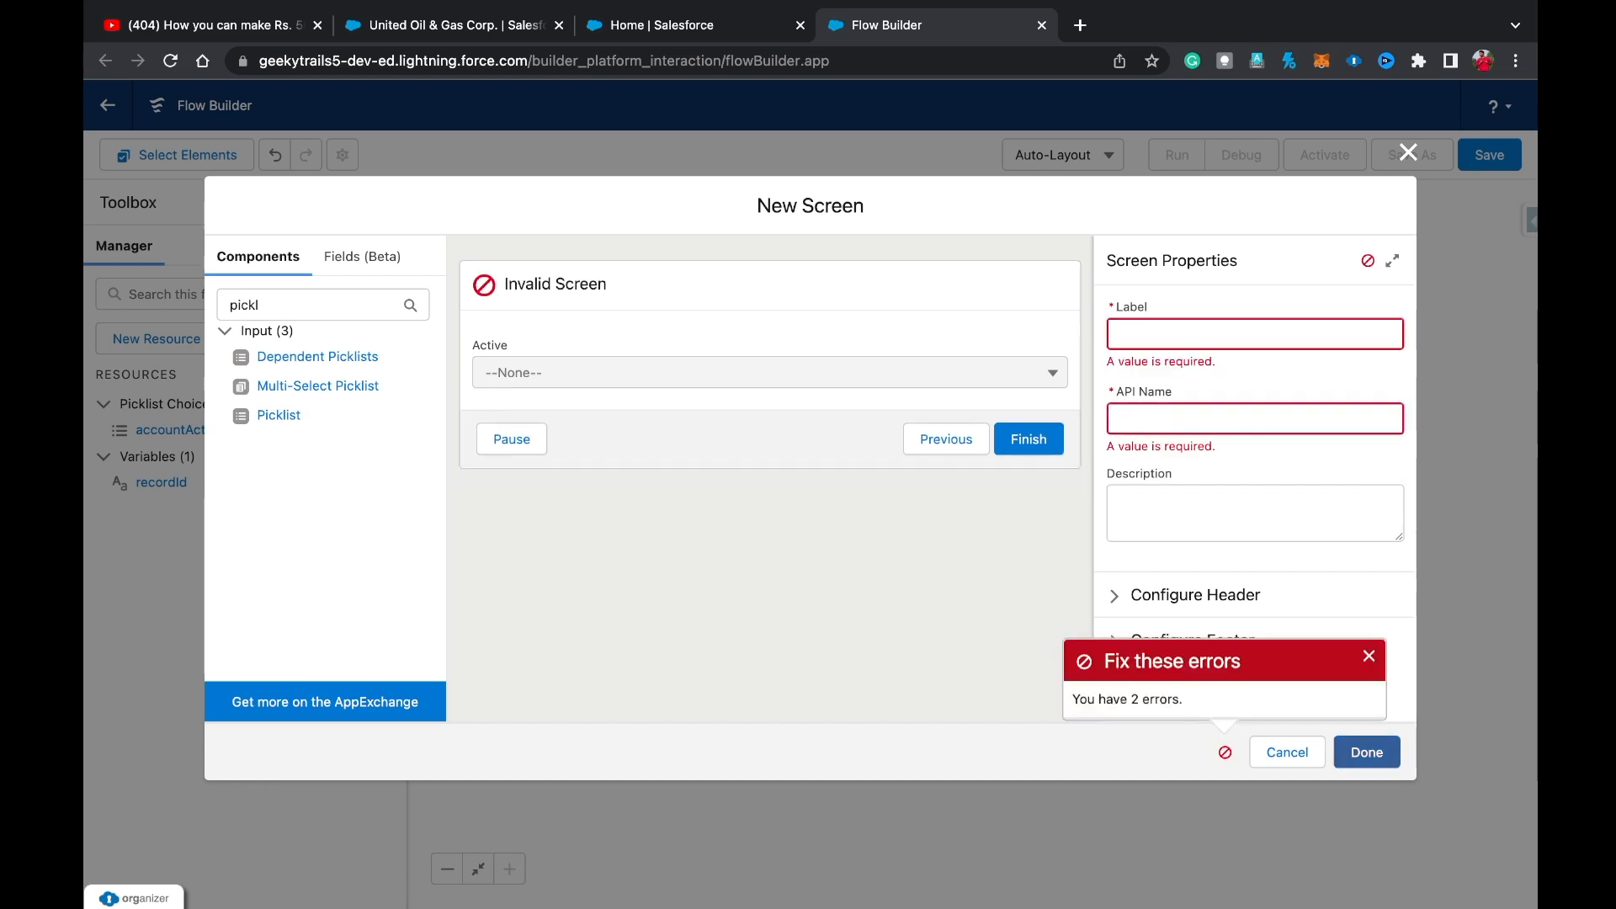
pyautogui.write('S')
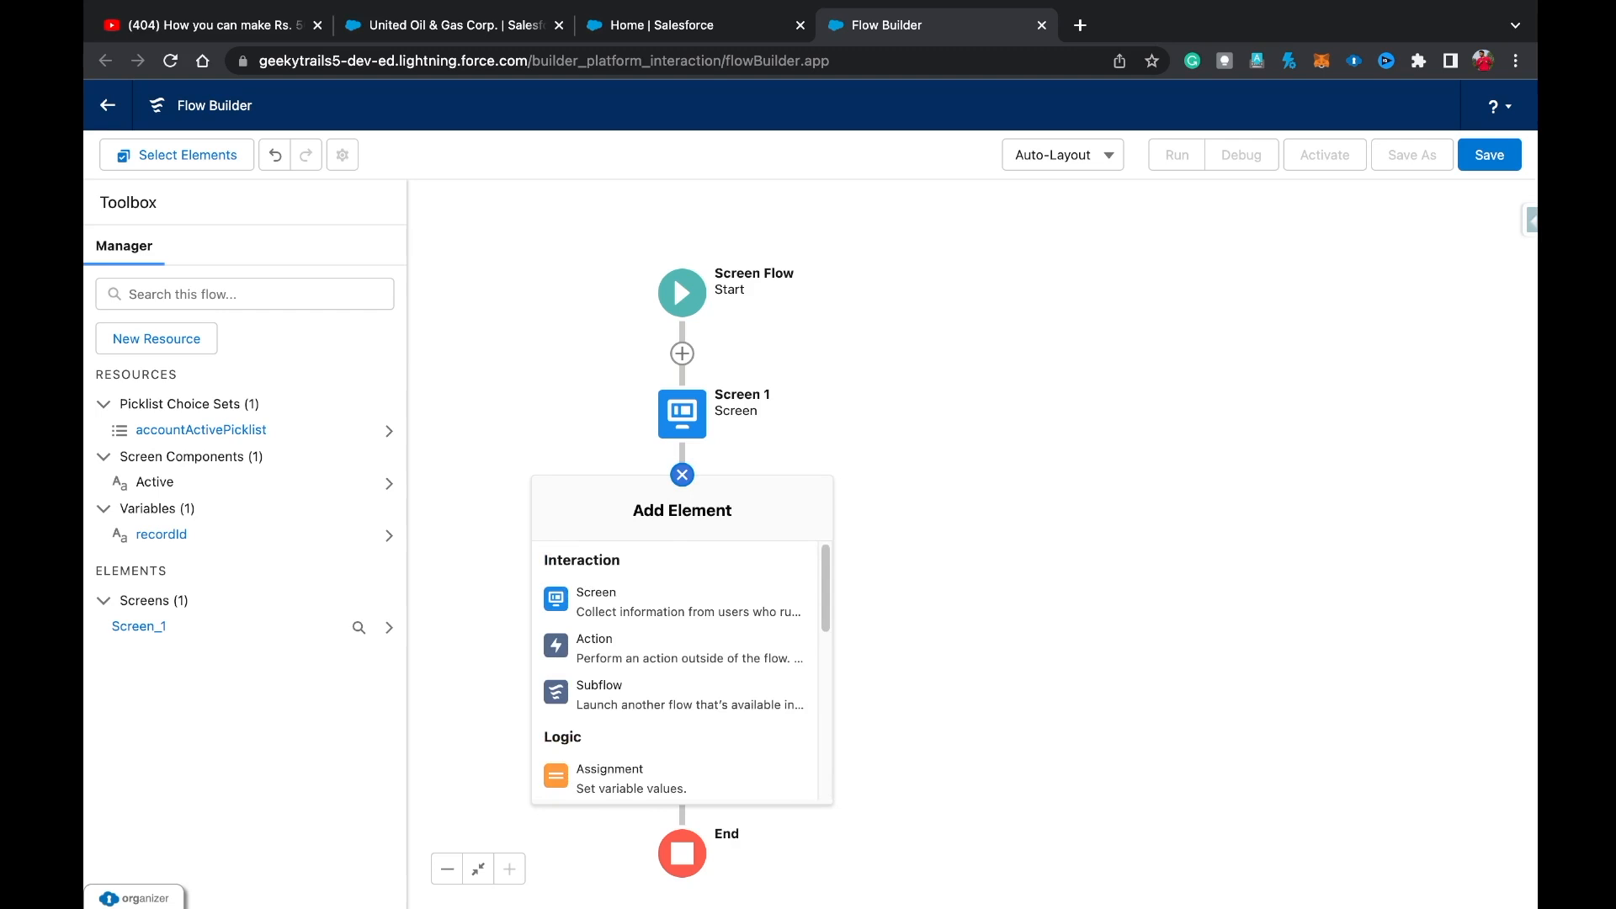
pyautogui.press('Escape')
# Reopen Screen 1 to review the Active picklist's choice and default value settings, and close it without changes.
pyautogui.click(682, 412)
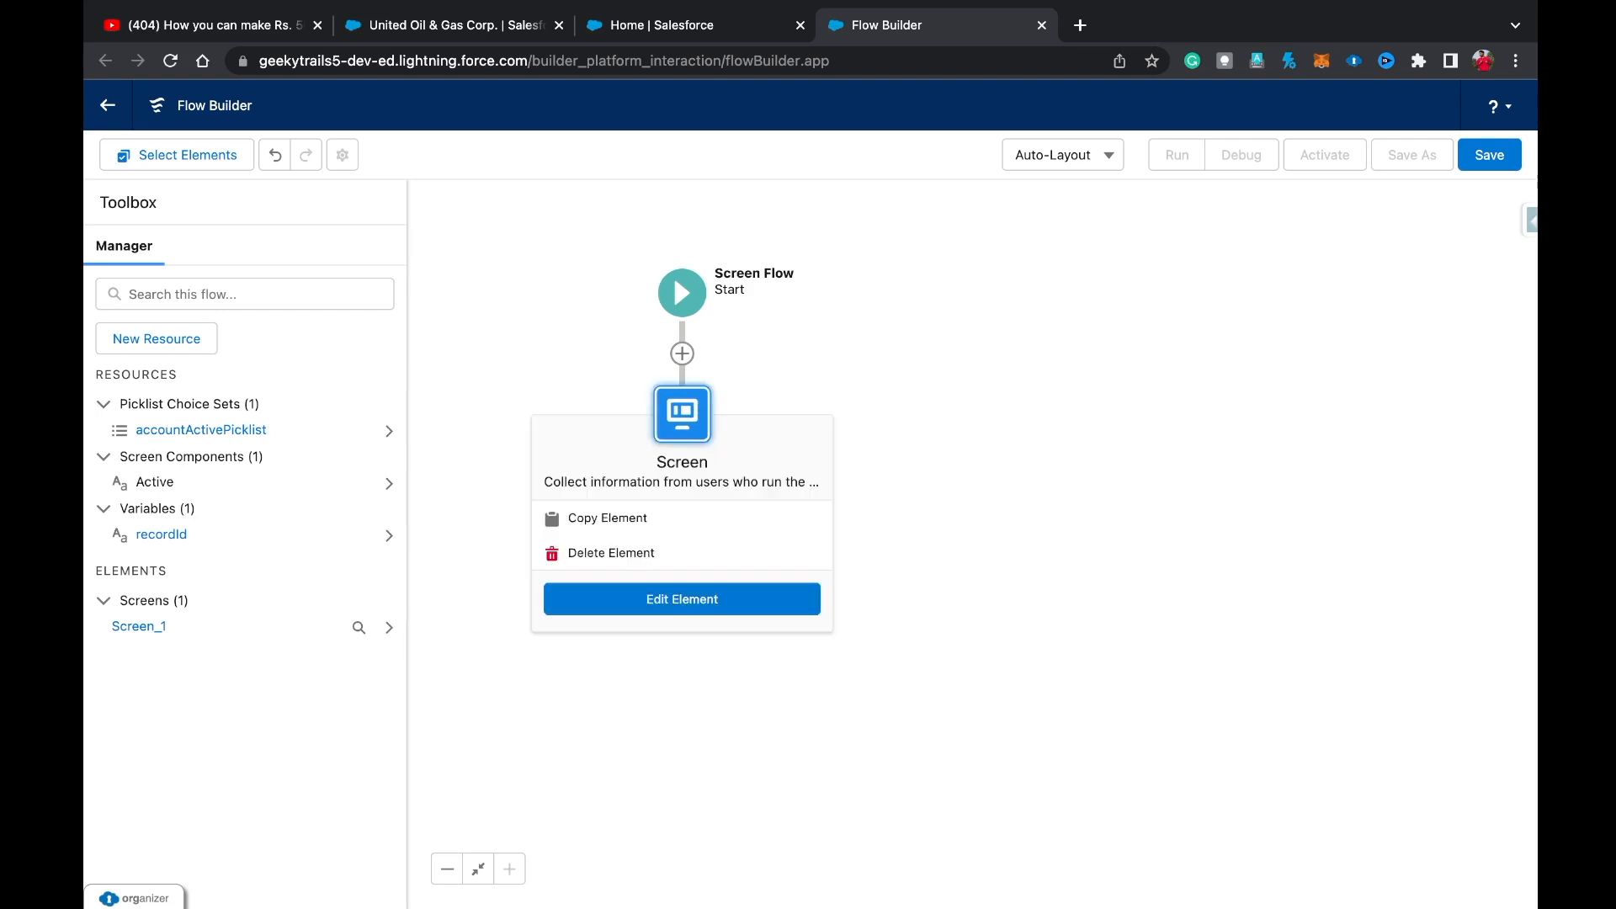
pyautogui.click(682, 599)
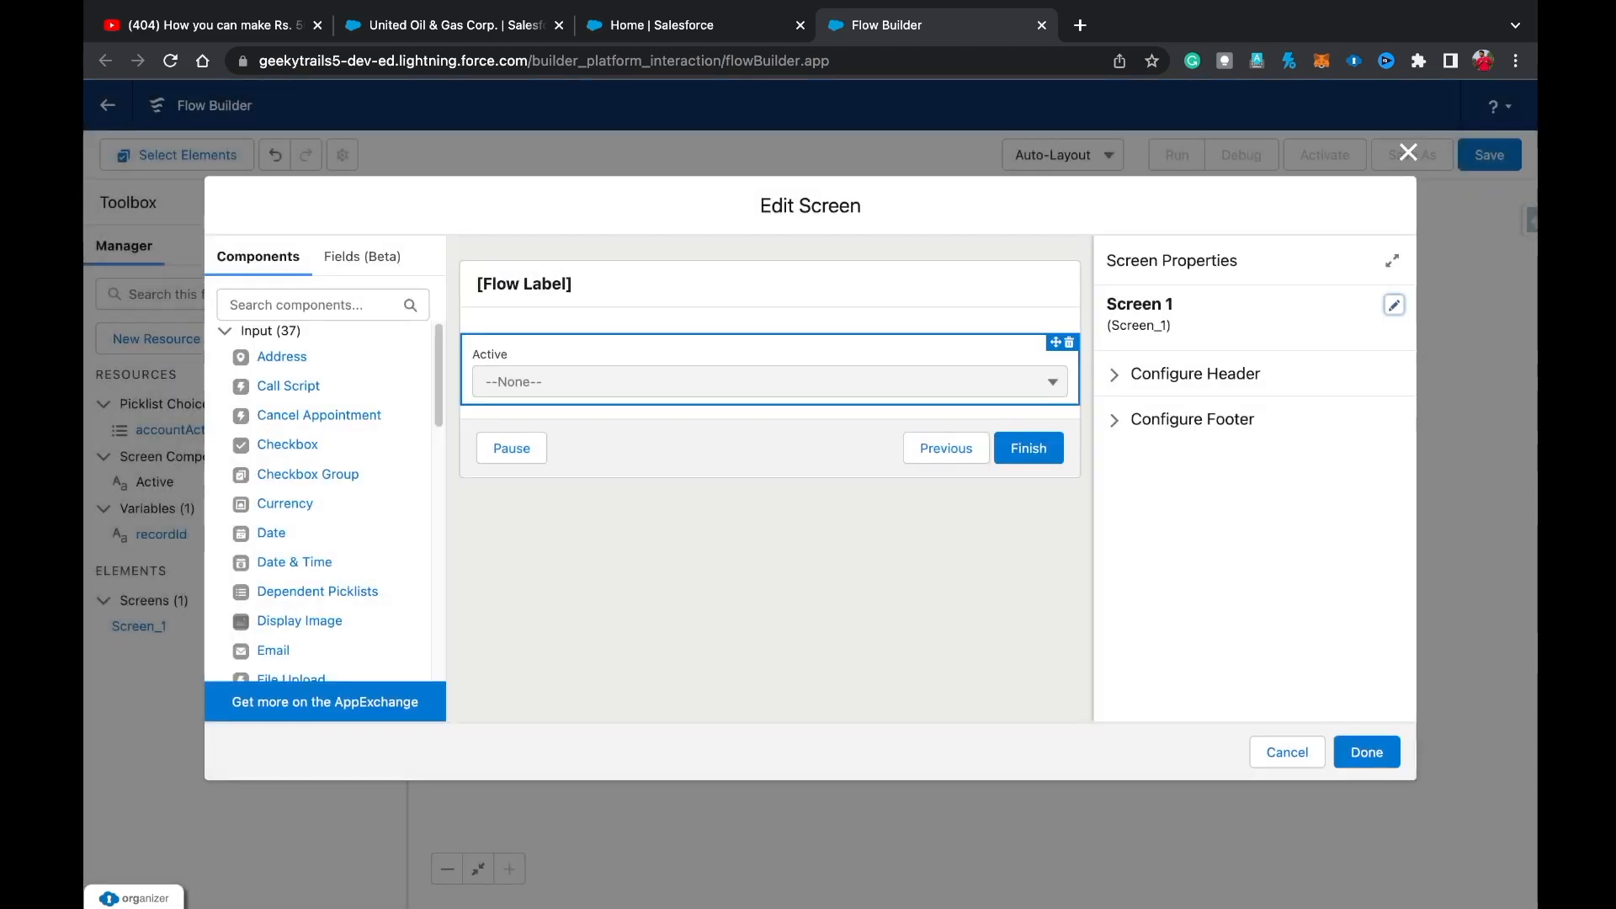
pyautogui.click(757, 370)
pyautogui.scroll(-5, 1246, 505)
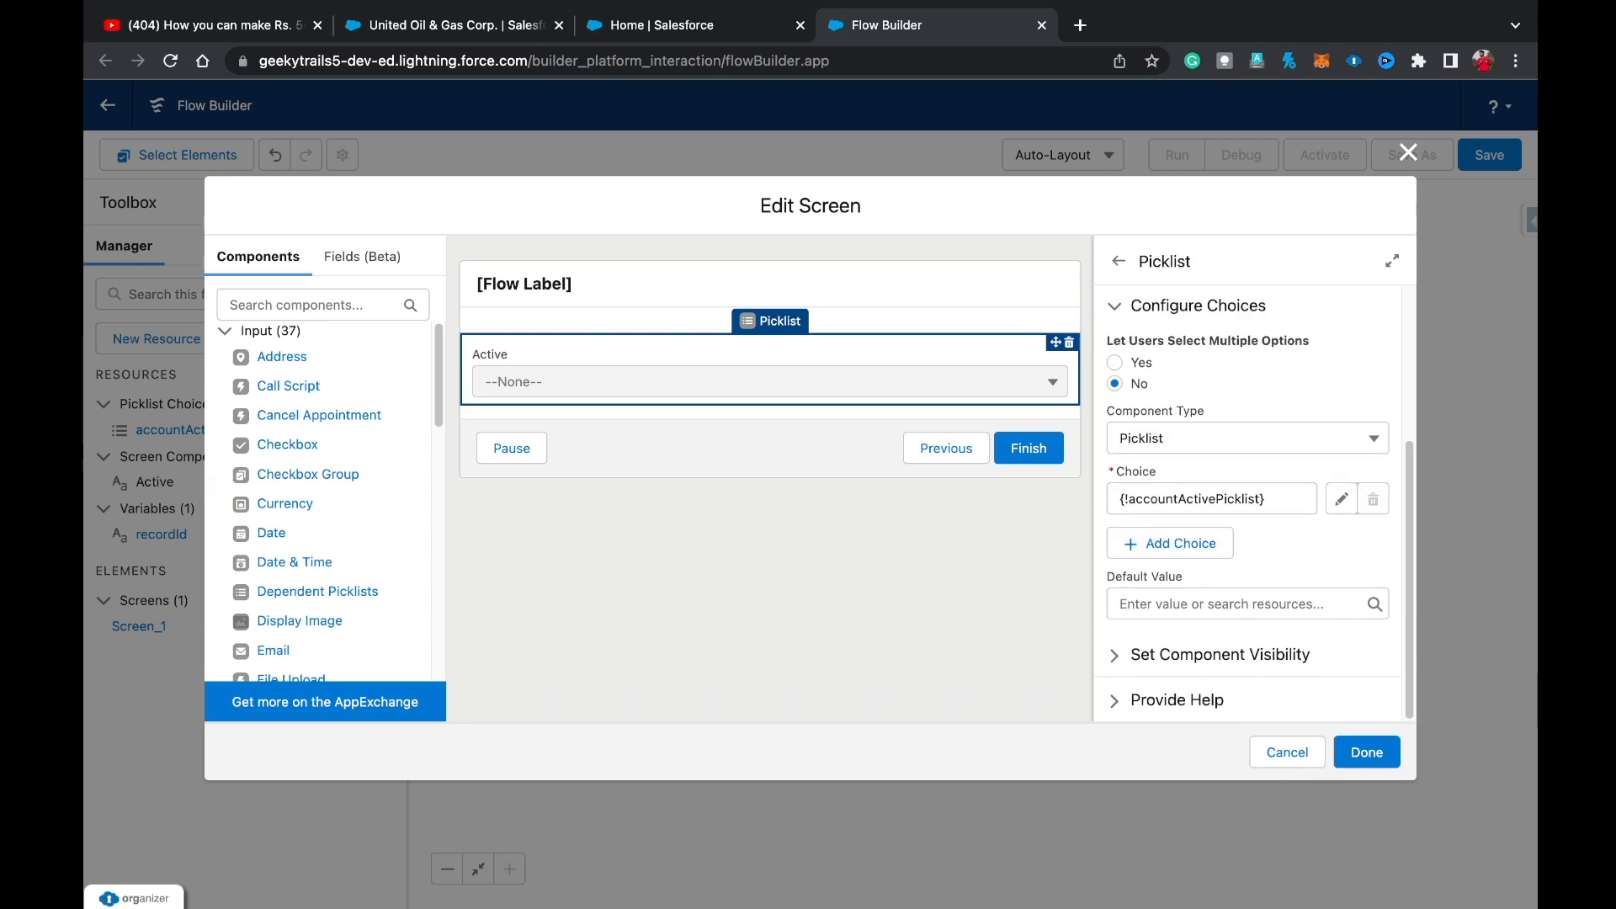
pyautogui.click(1408, 152)
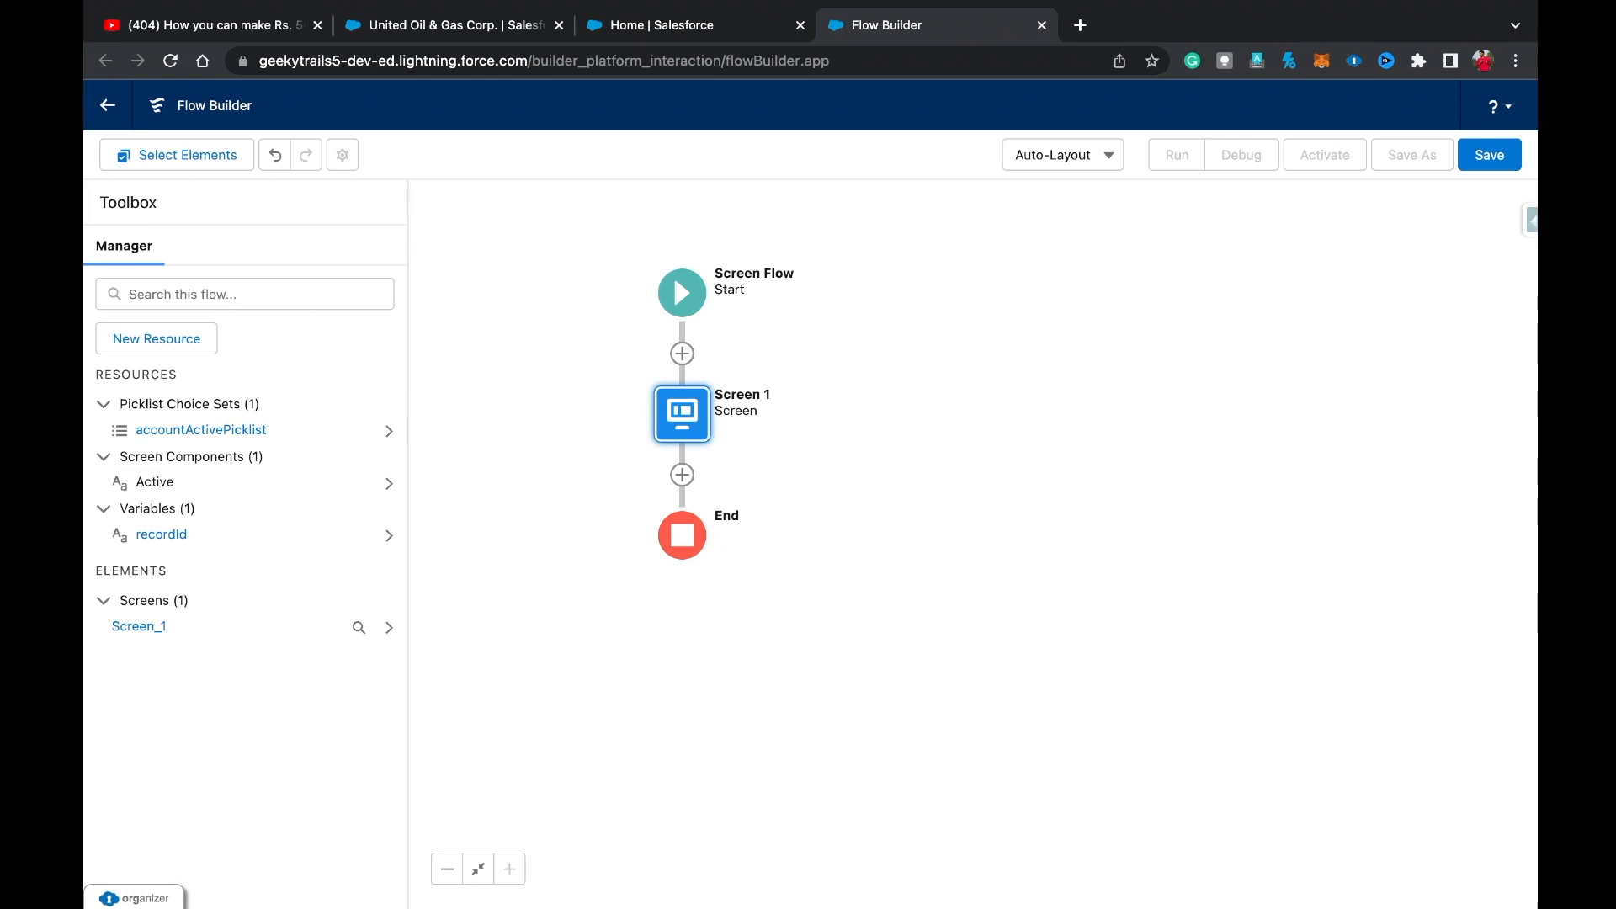
# Add a Get Records element before Screen 1, labelled Account with API name Account, for the Account object.
pyautogui.click(682, 353)
pyautogui.scroll(-10, 674, 516)
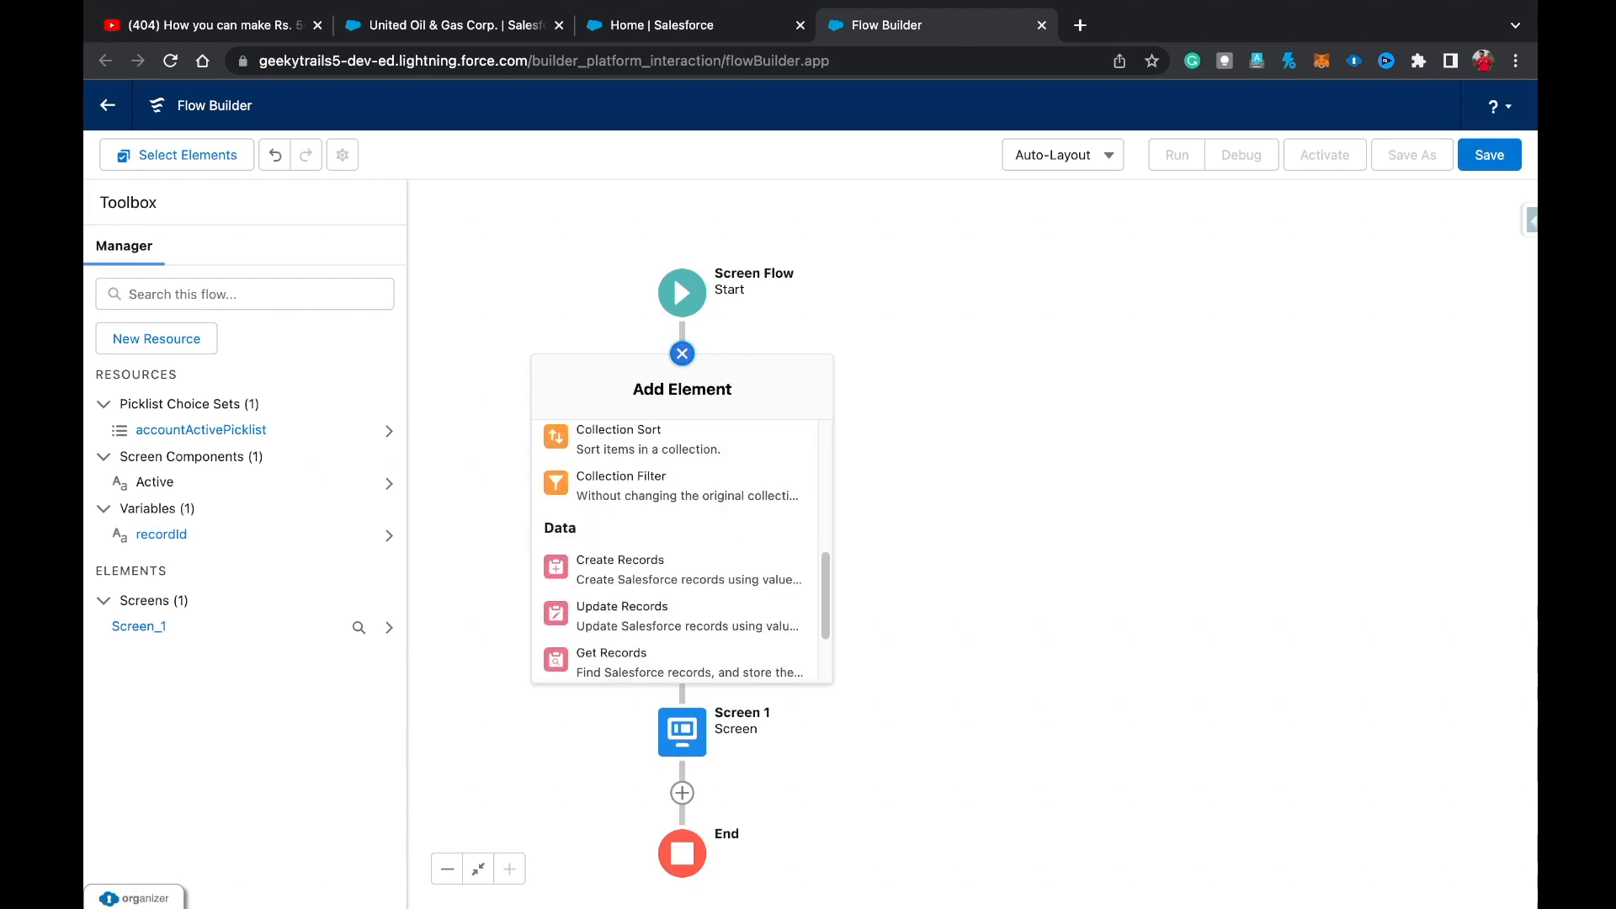
pyautogui.click(657, 562)
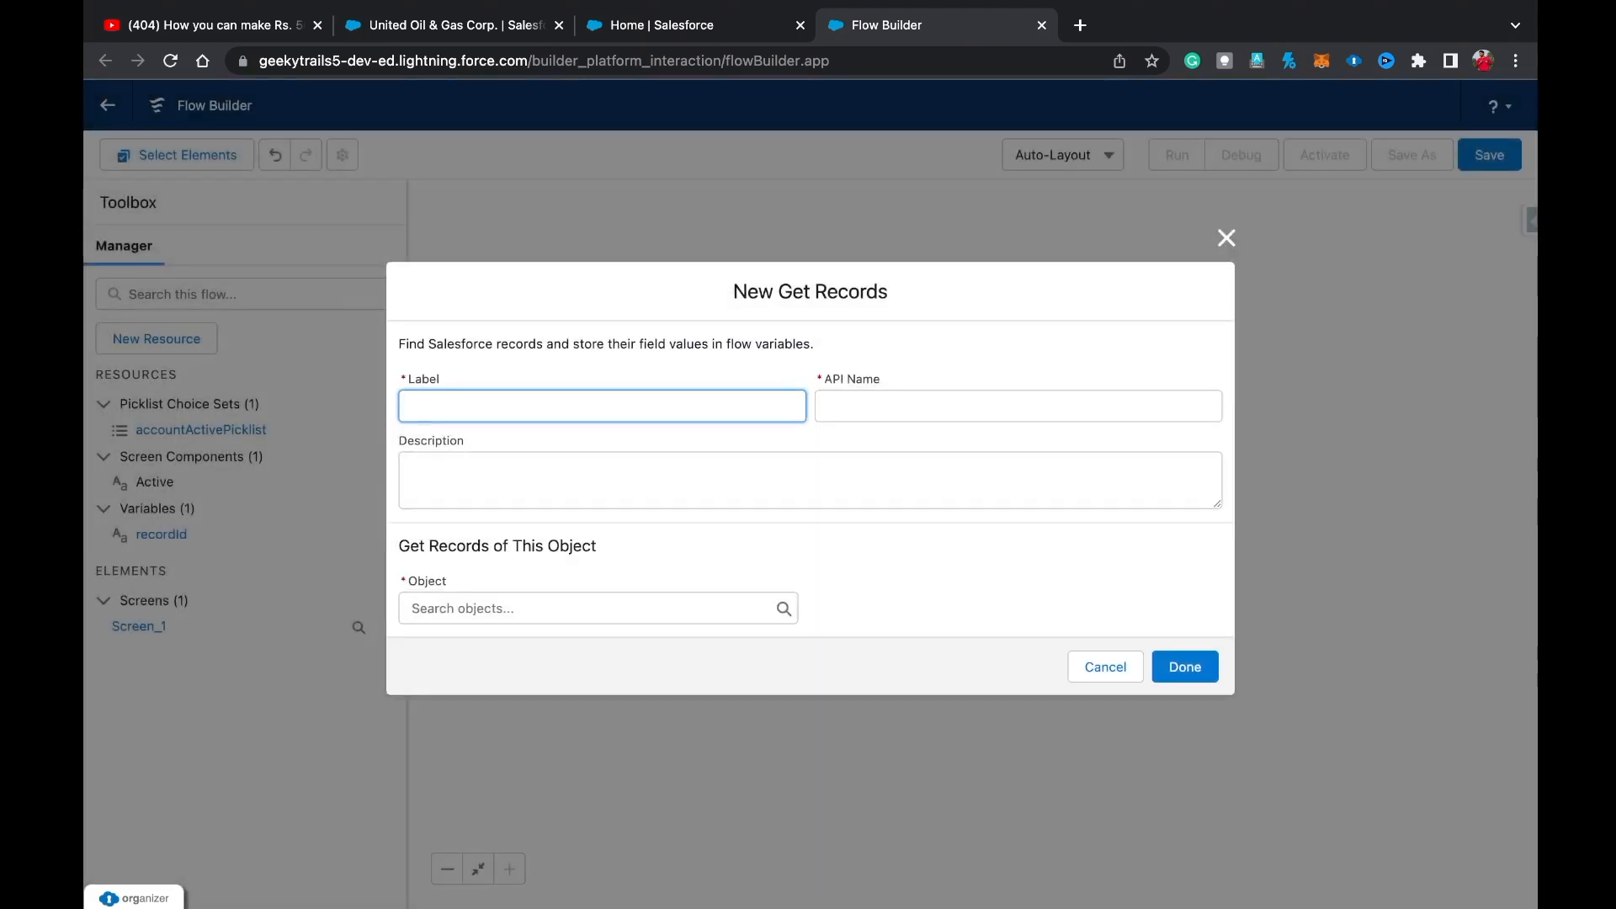
pyautogui.write('Account')
pyautogui.press('Tab')
pyautogui.click(598, 609)
pyautogui.write('Account')
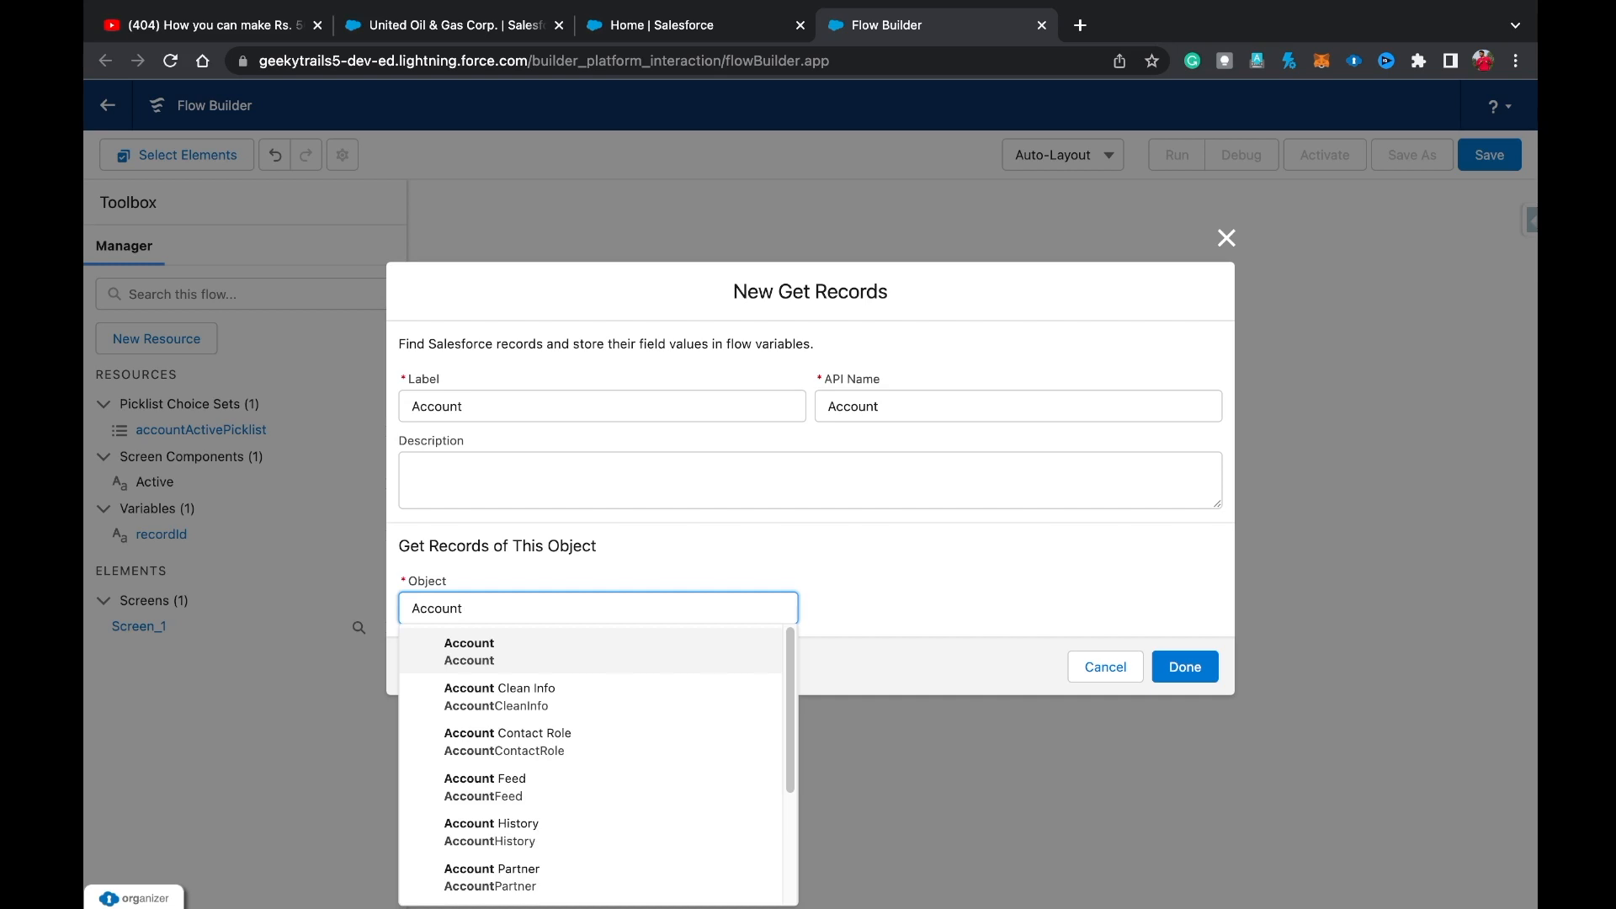
pyautogui.press('Return')
# Filter the Account records by Id Equals {!recordId} and save the Get Records element.
pyautogui.click(556, 669)
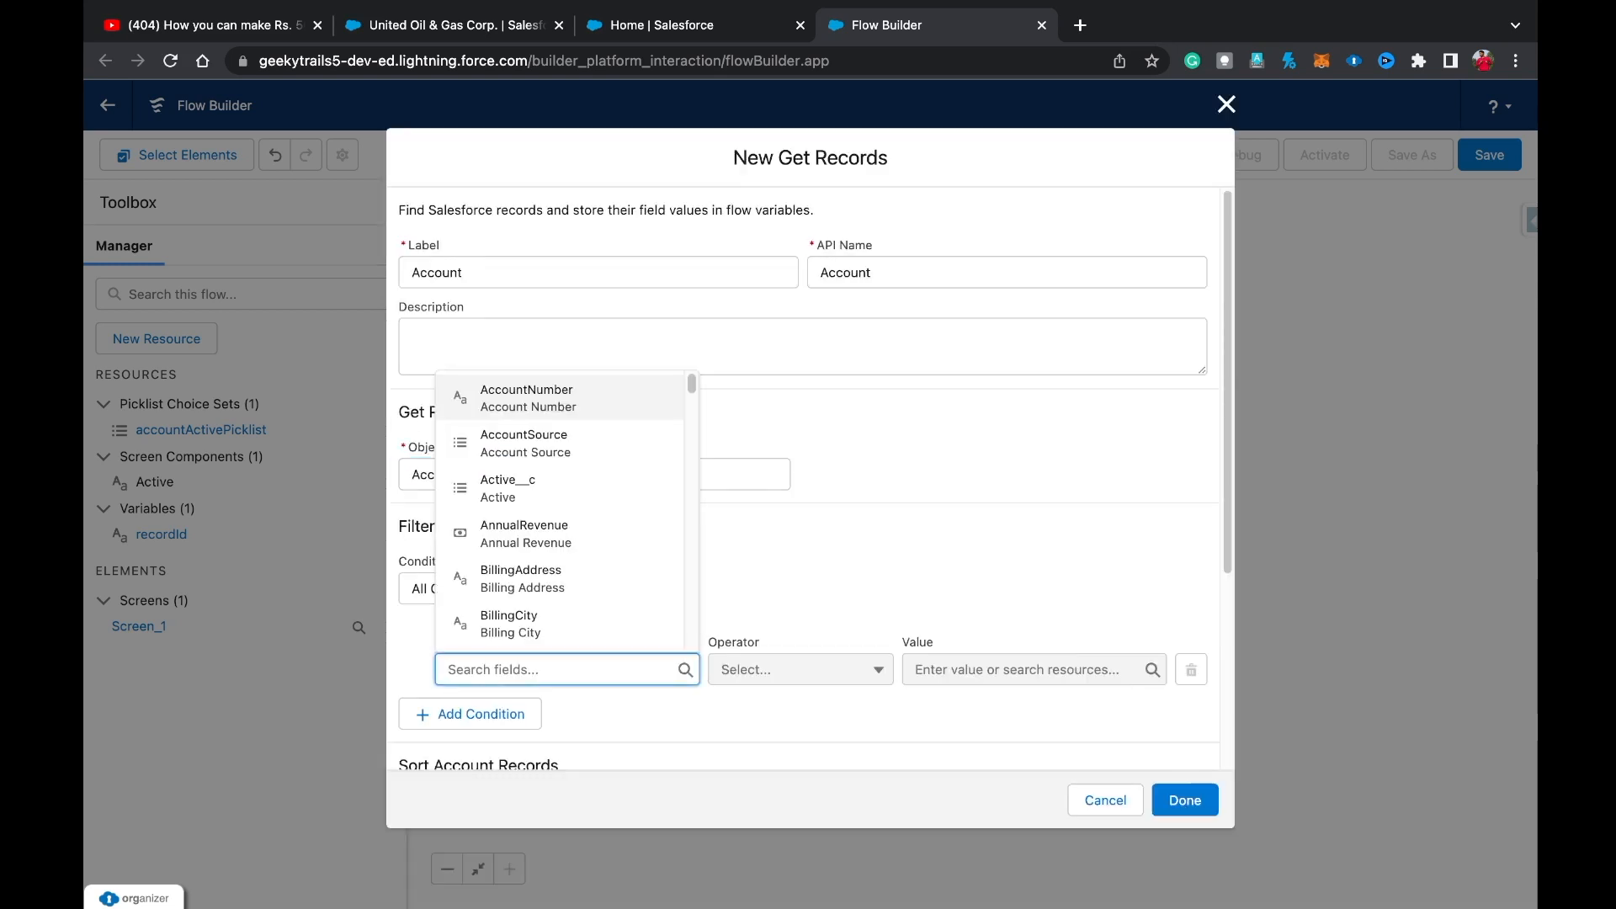
pyautogui.write('Id')
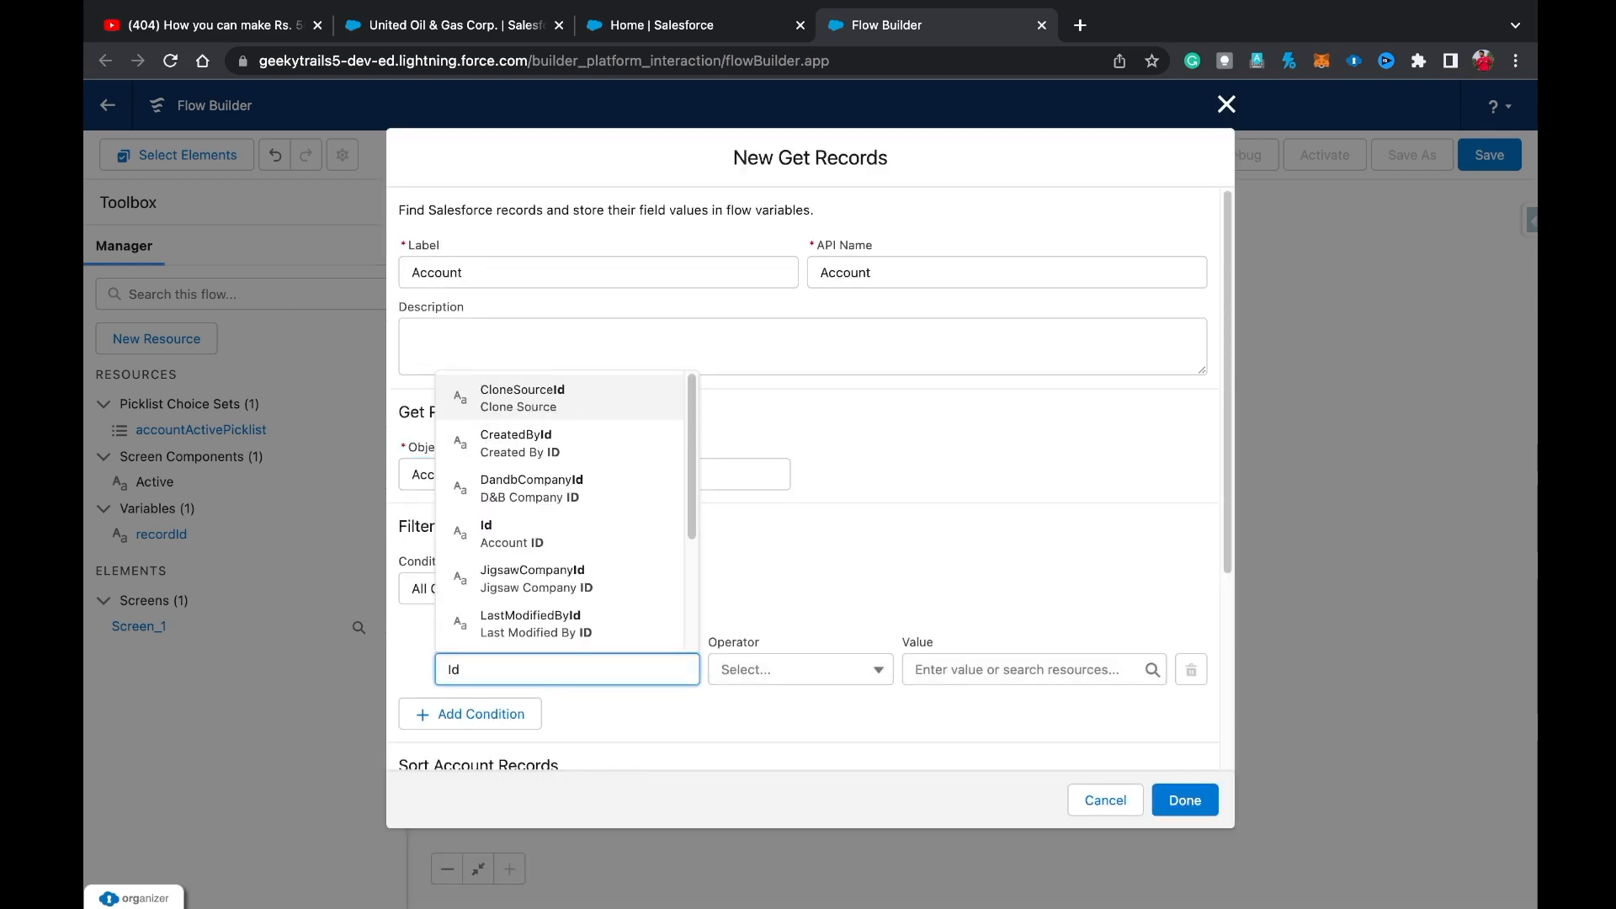
pyautogui.click(800, 670)
pyautogui.click(1019, 670)
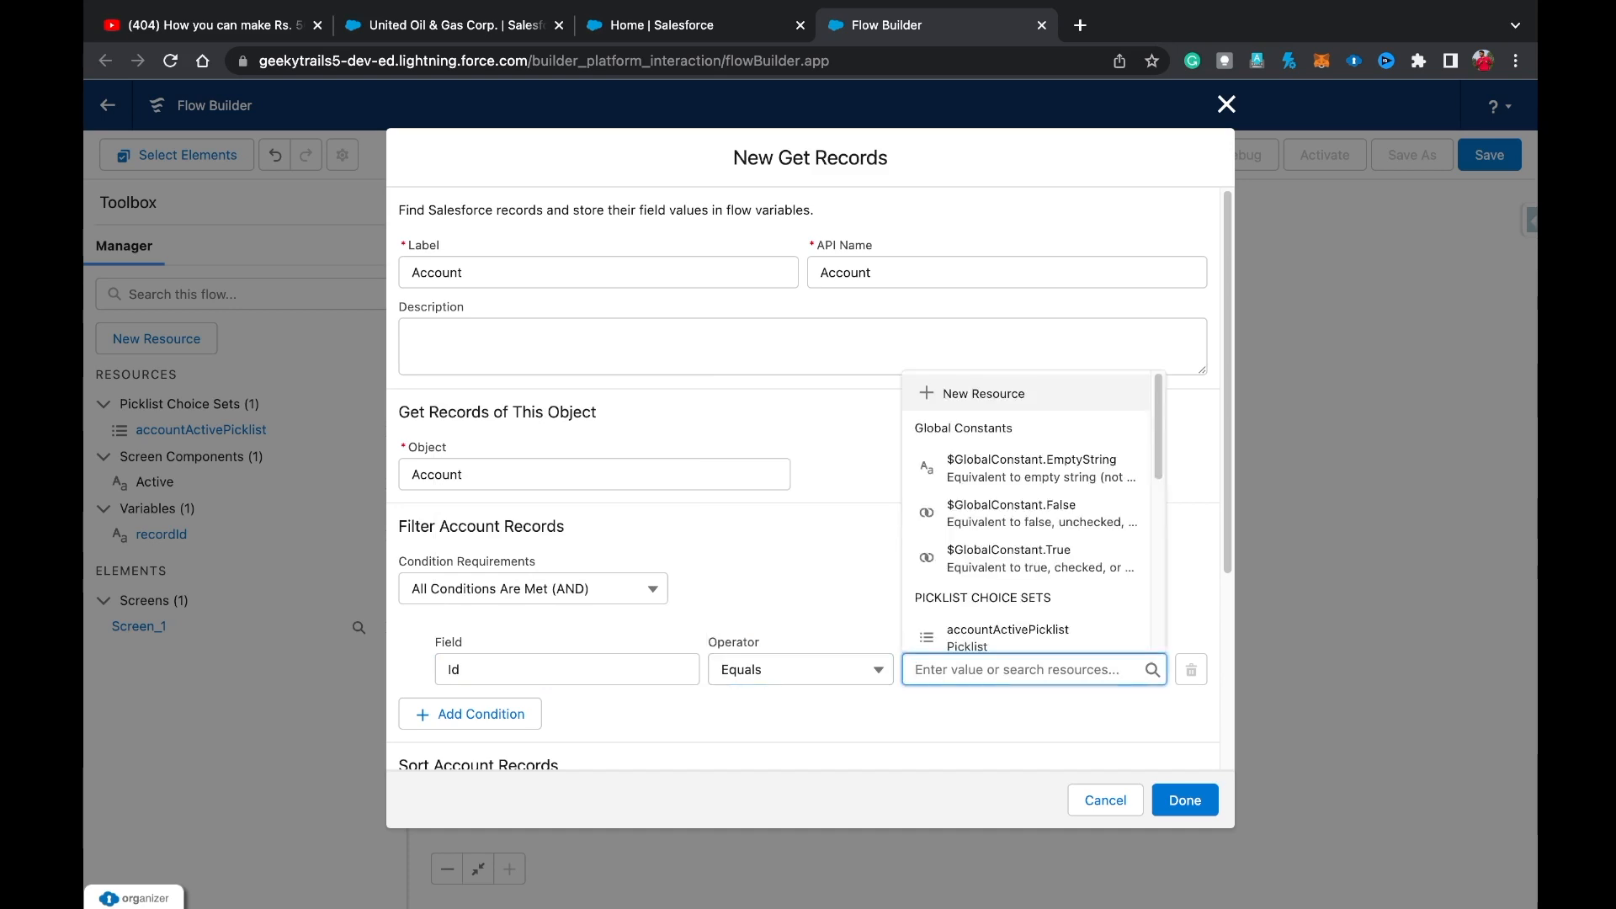
pyautogui.write('reco')
pyautogui.press('Return')
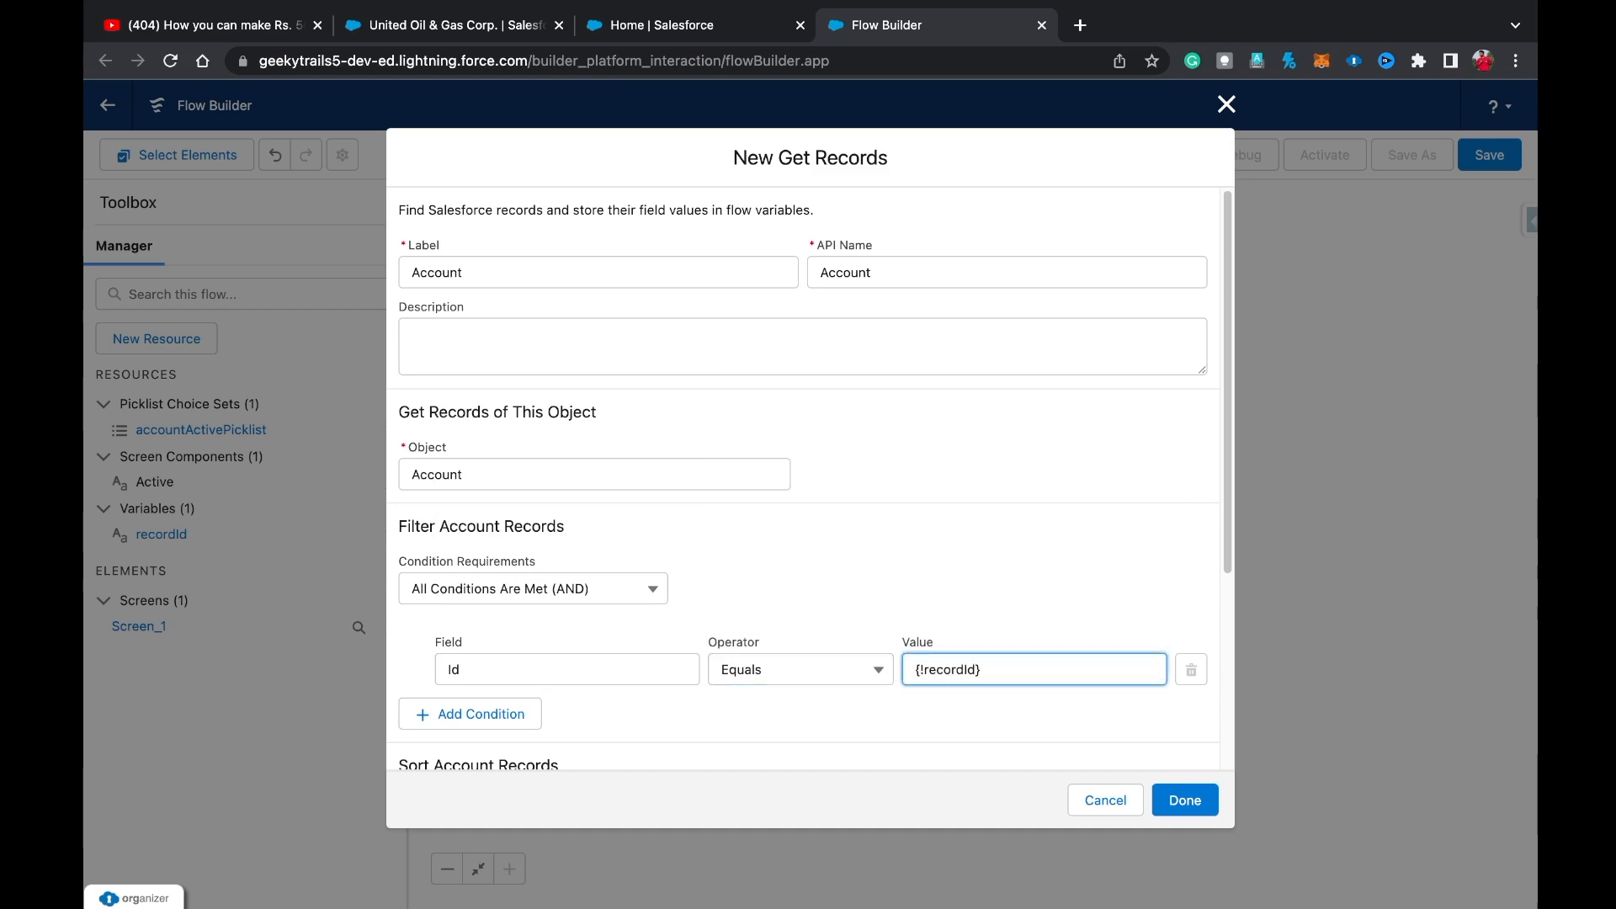
pyautogui.scroll(-4, 976, 381)
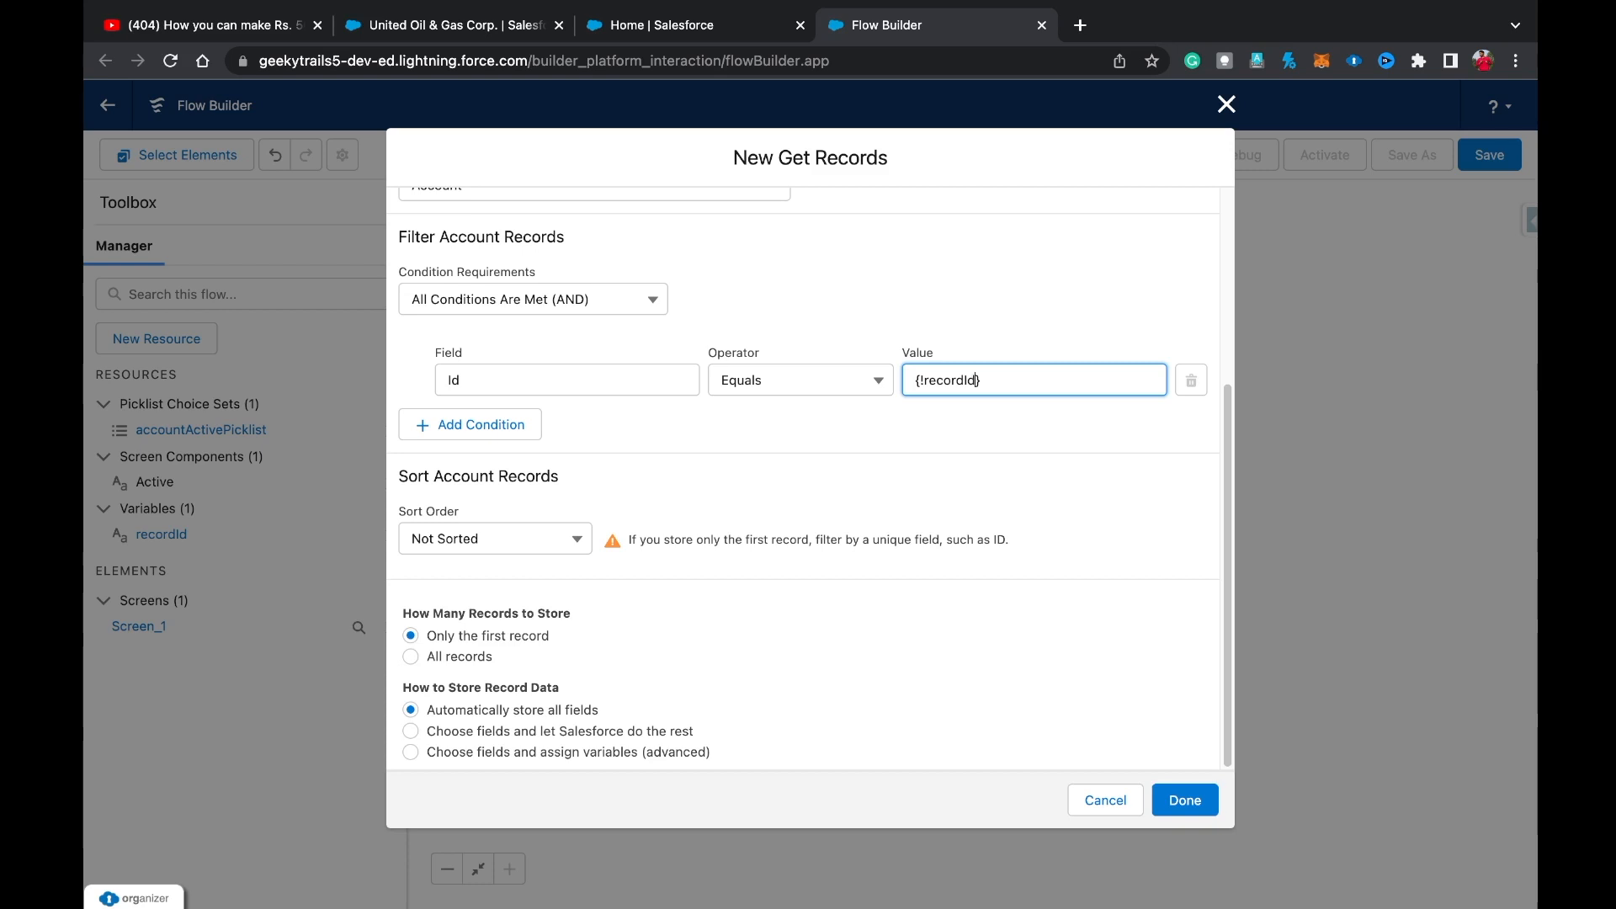
pyautogui.click(1185, 800)
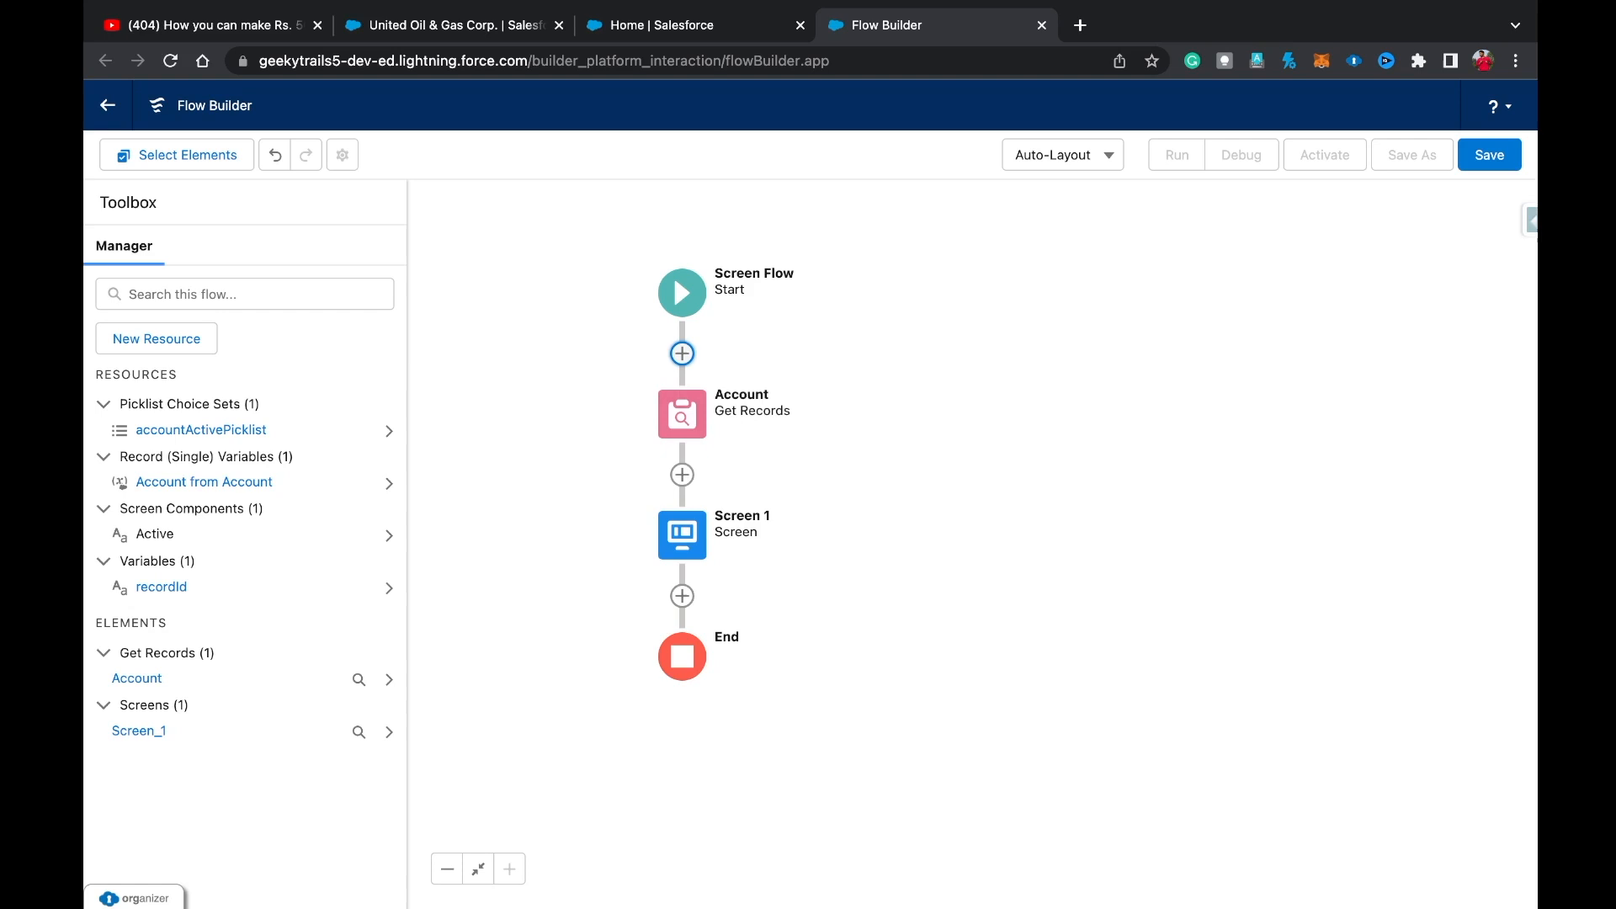
# Set the default value of Screen 1's Active picklist to {!Account.Active__c} and save the screen.
pyautogui.click(682, 534)
pyautogui.click(682, 720)
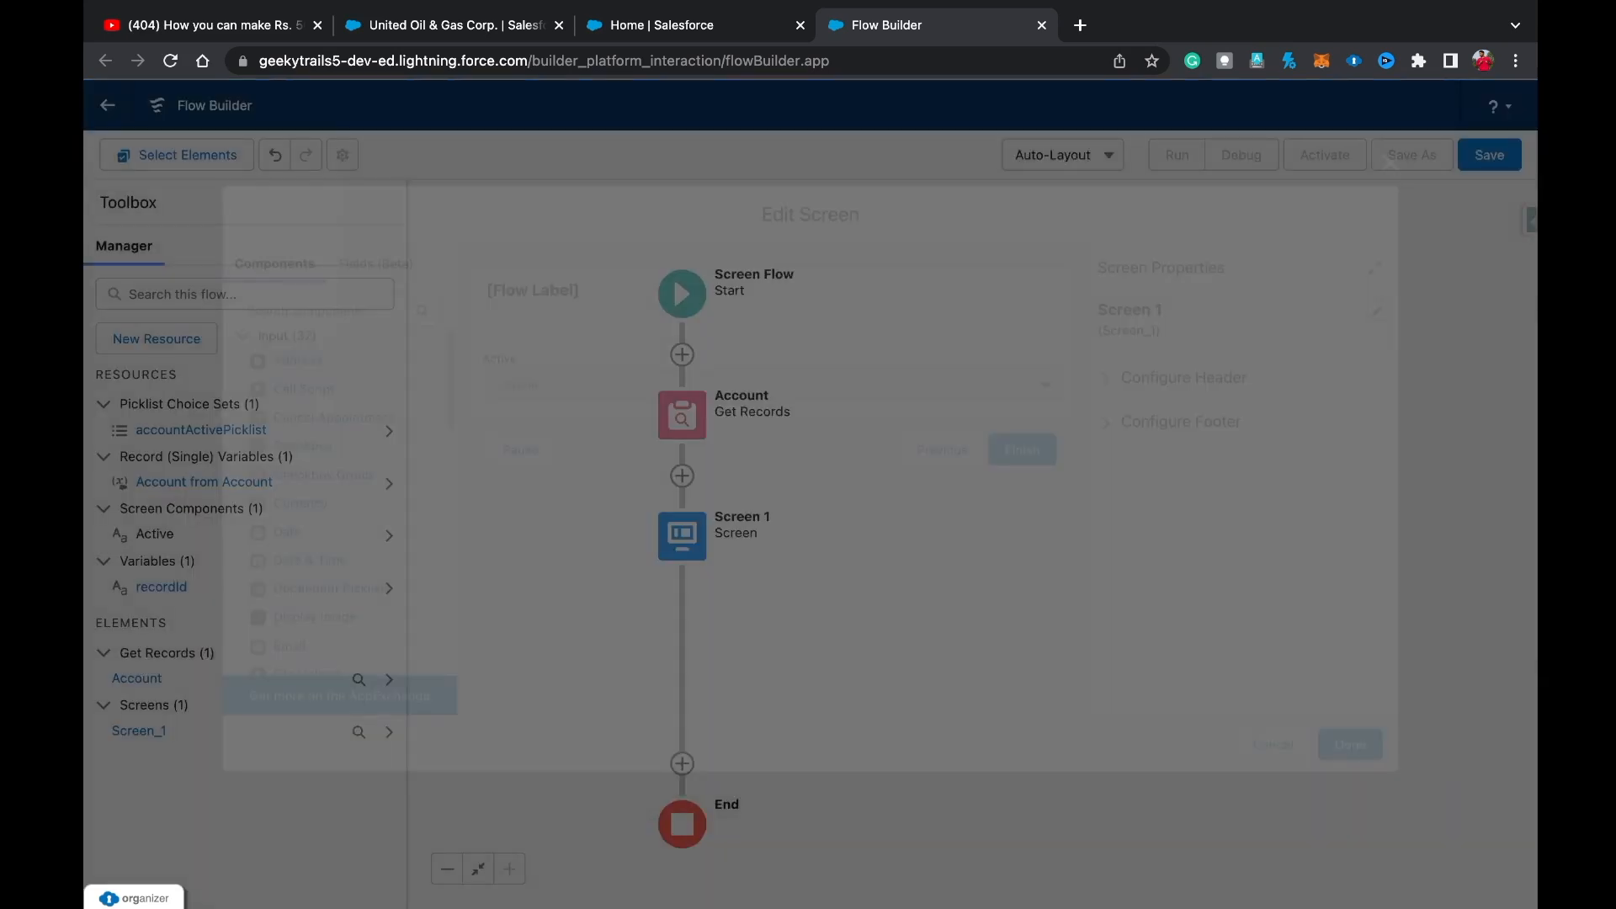
pyautogui.click(741, 381)
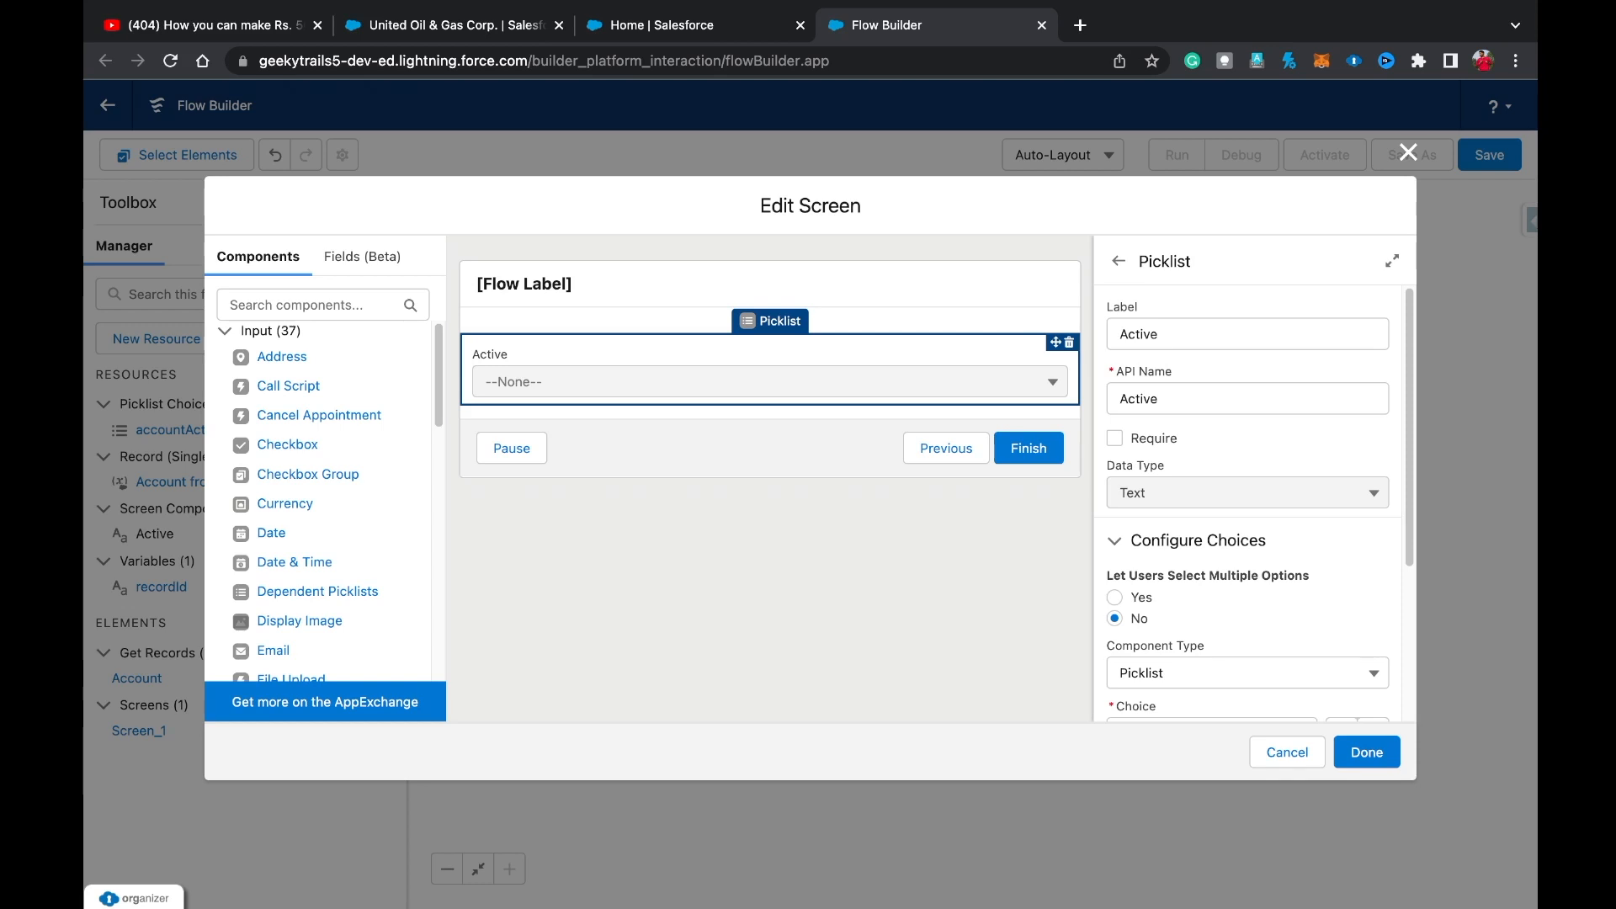
pyautogui.scroll(-3, 1247, 505)
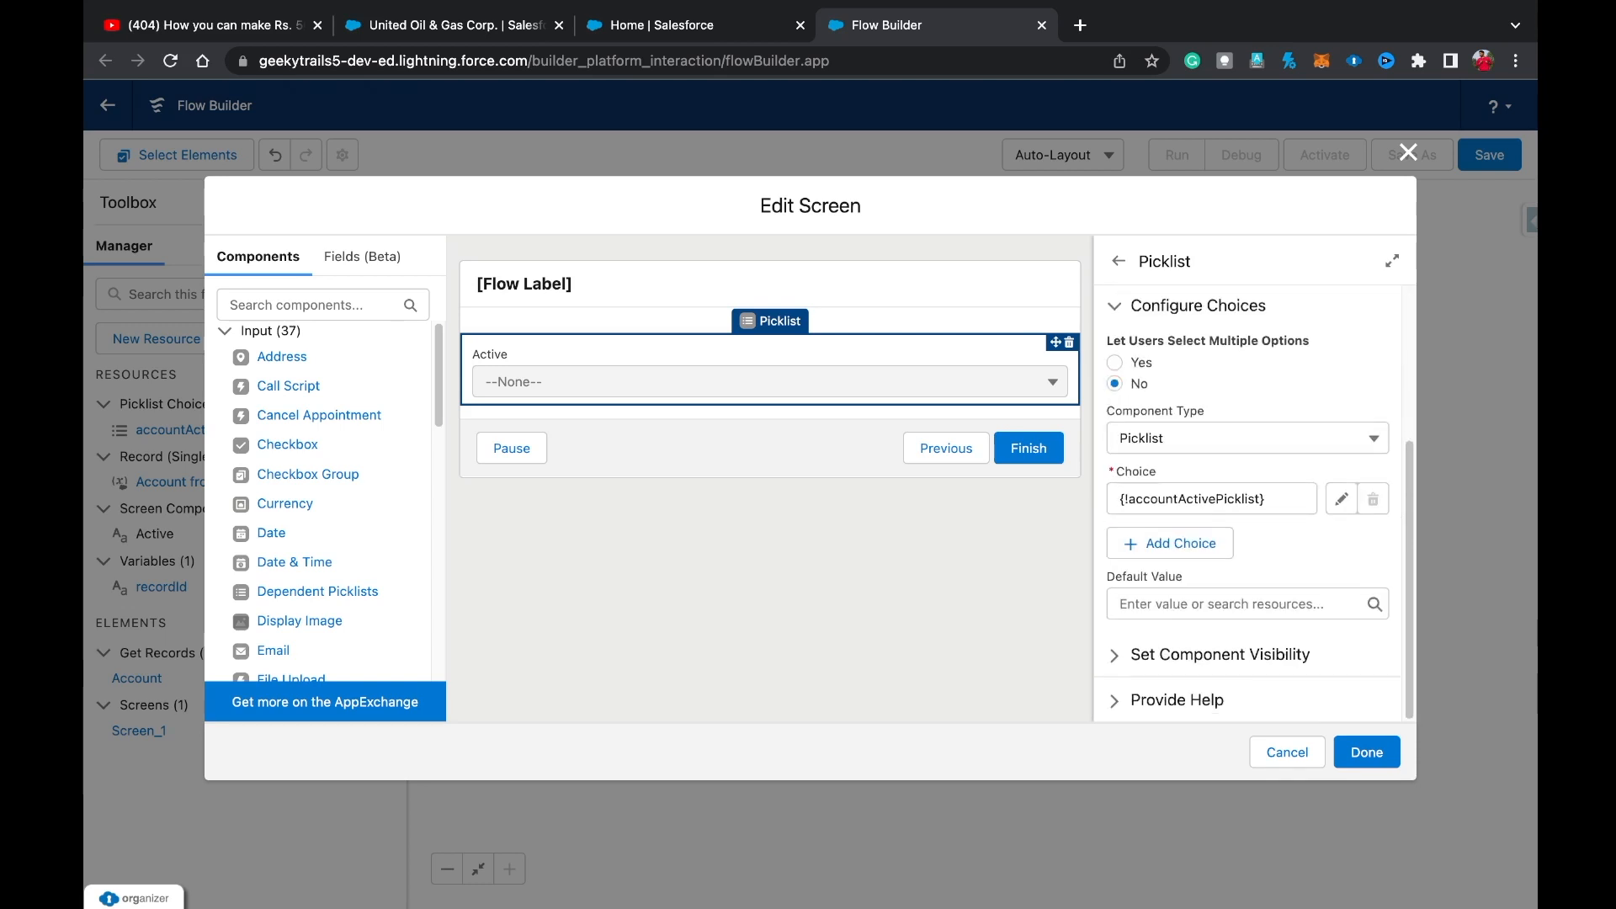
pyautogui.click(1220, 604)
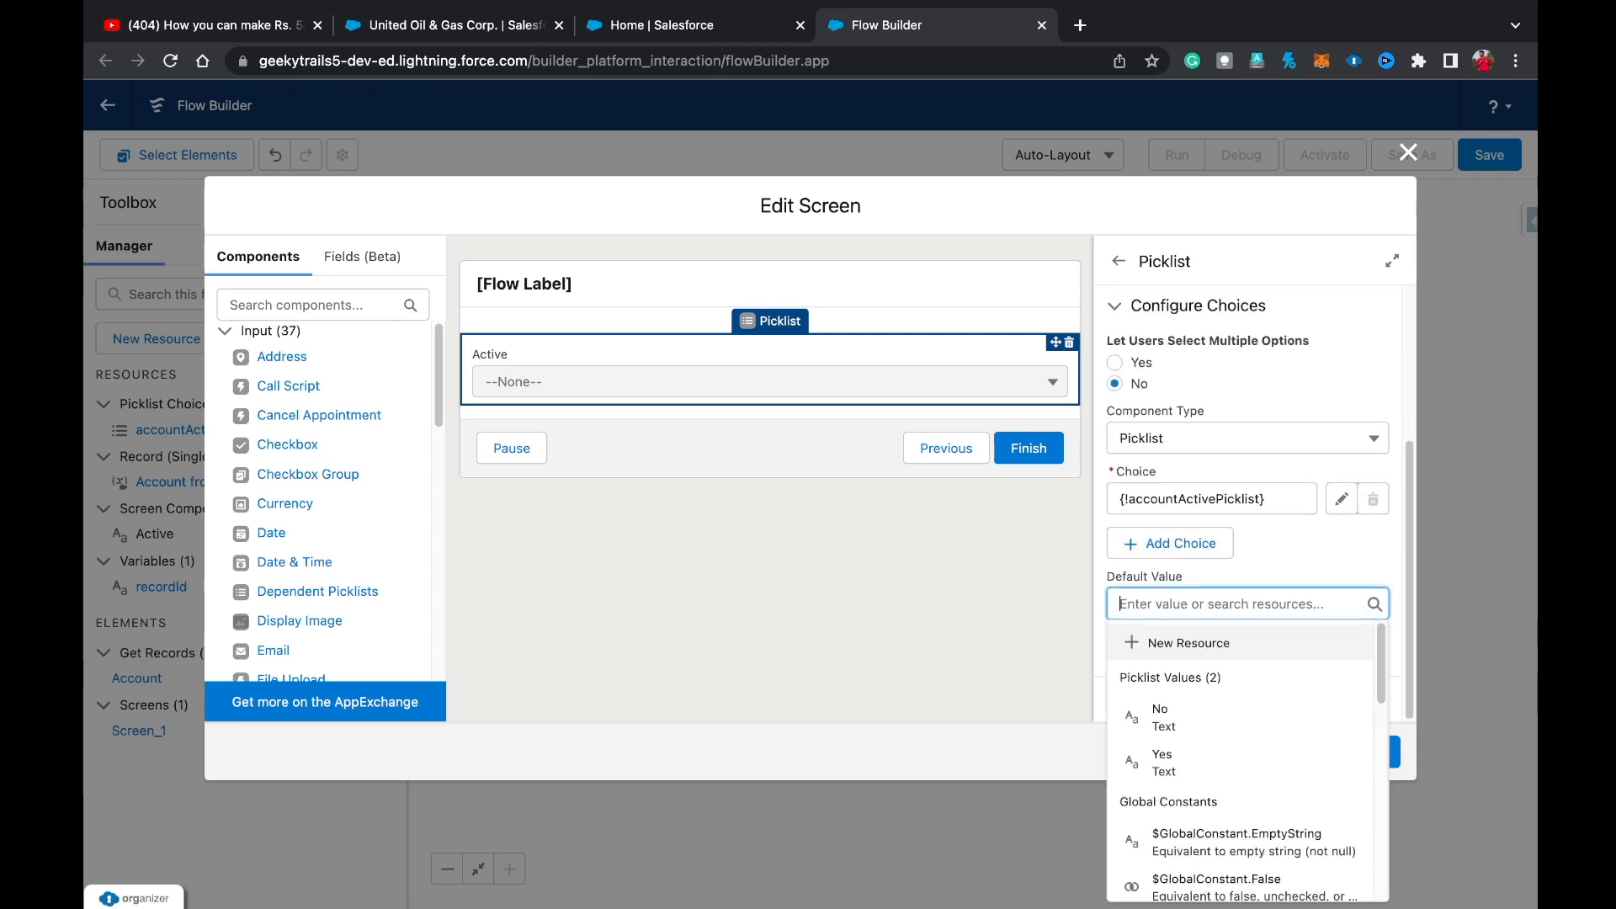
pyautogui.write('acc')
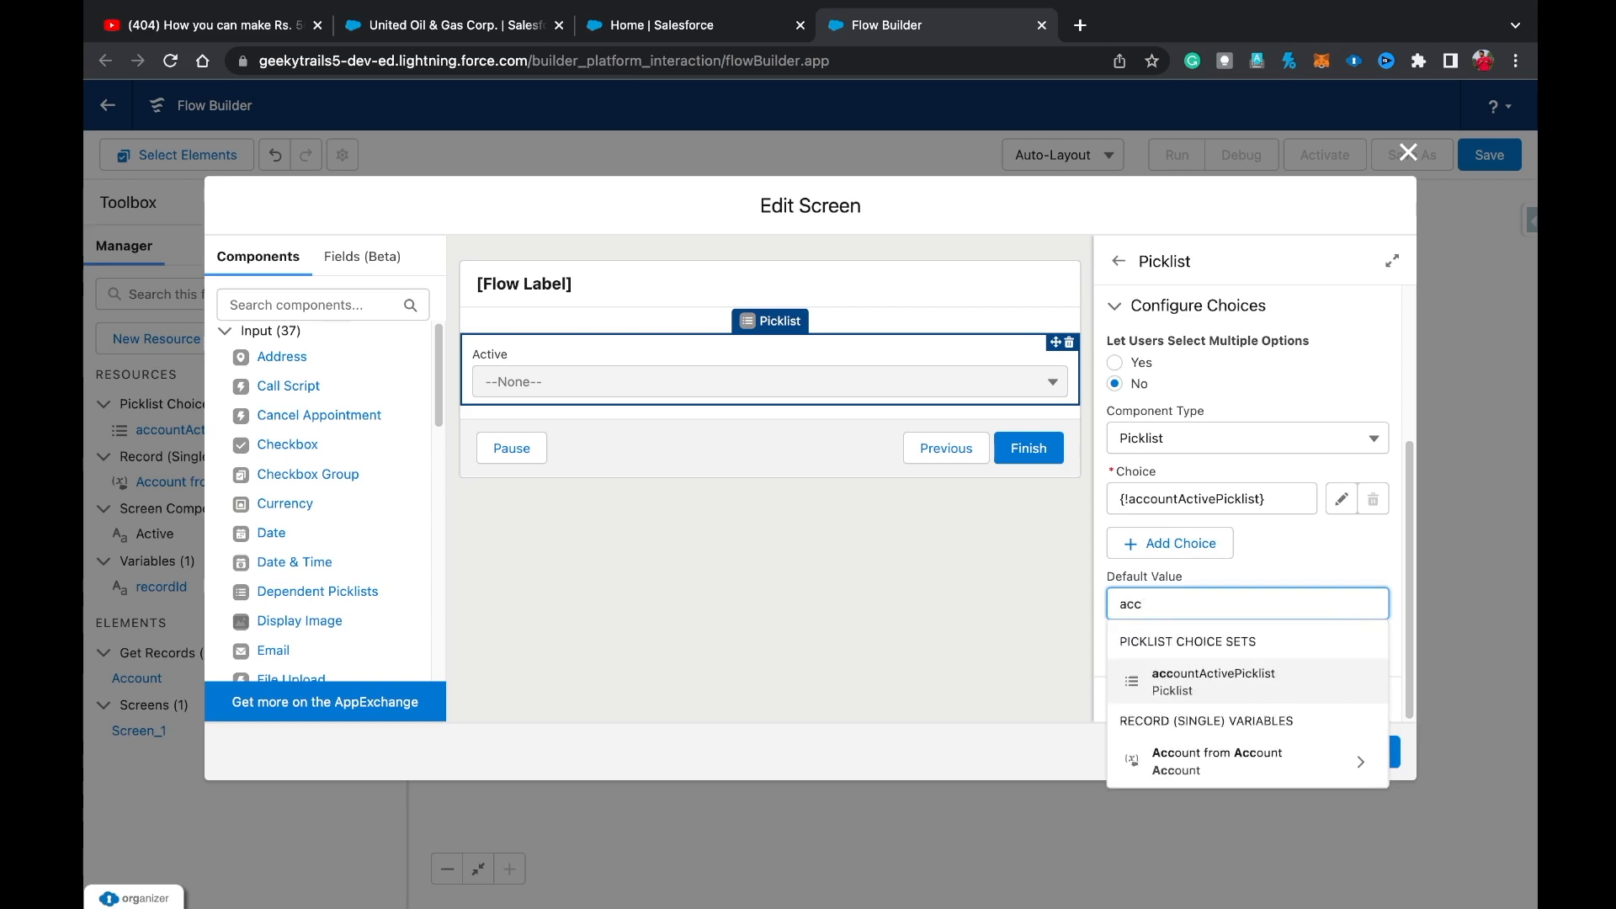
pyautogui.press('Down')
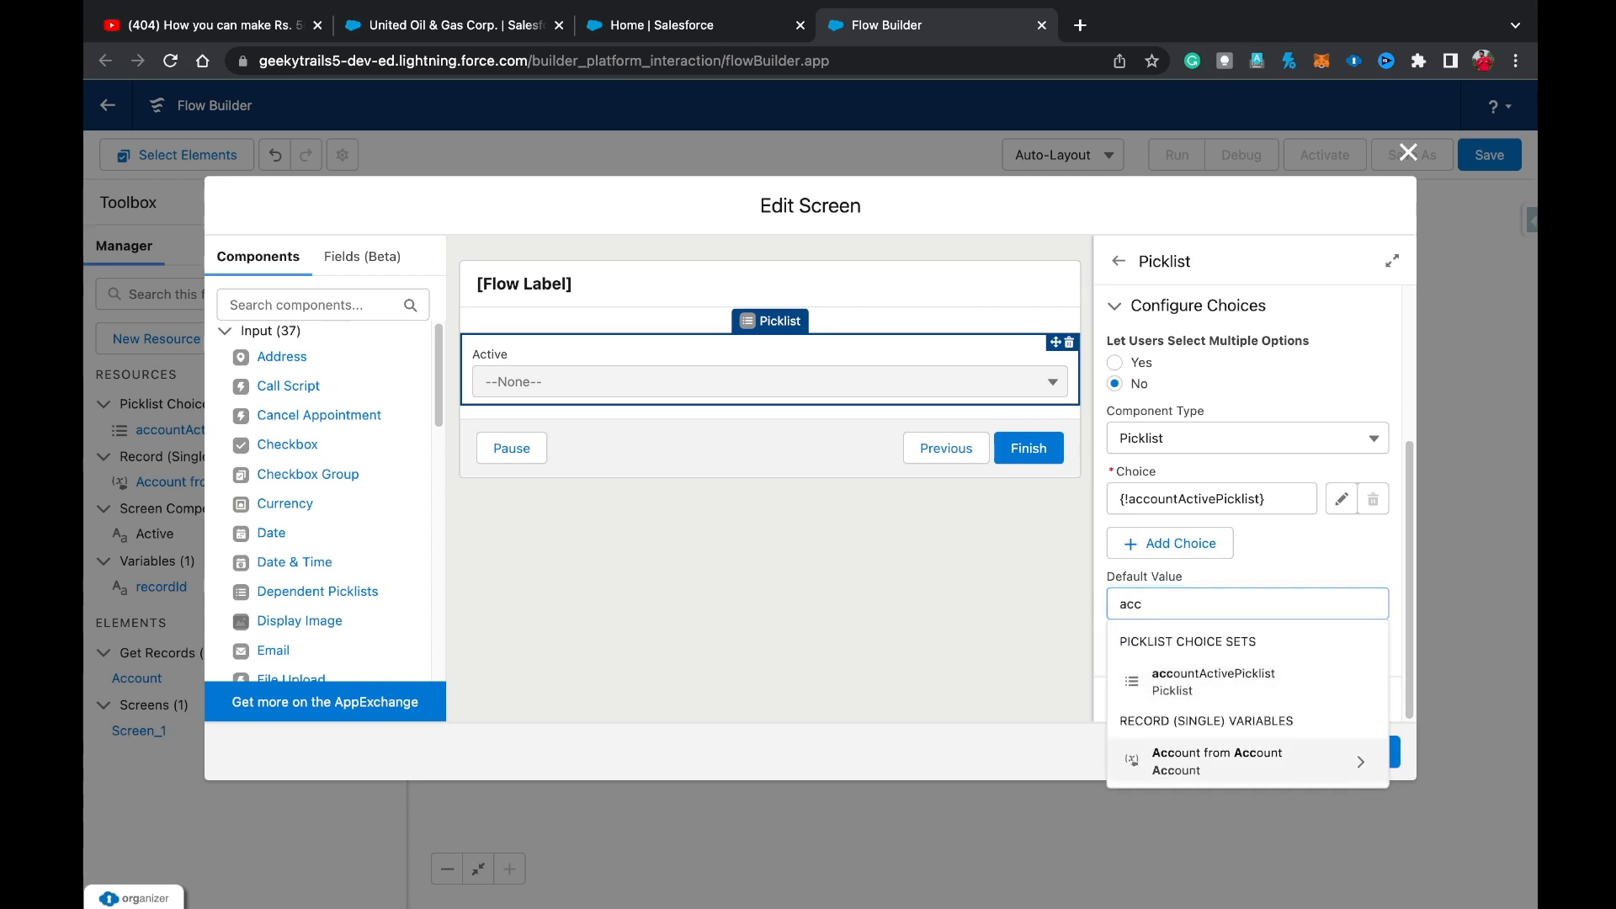
pyautogui.press('Return')
pyautogui.write('acti')
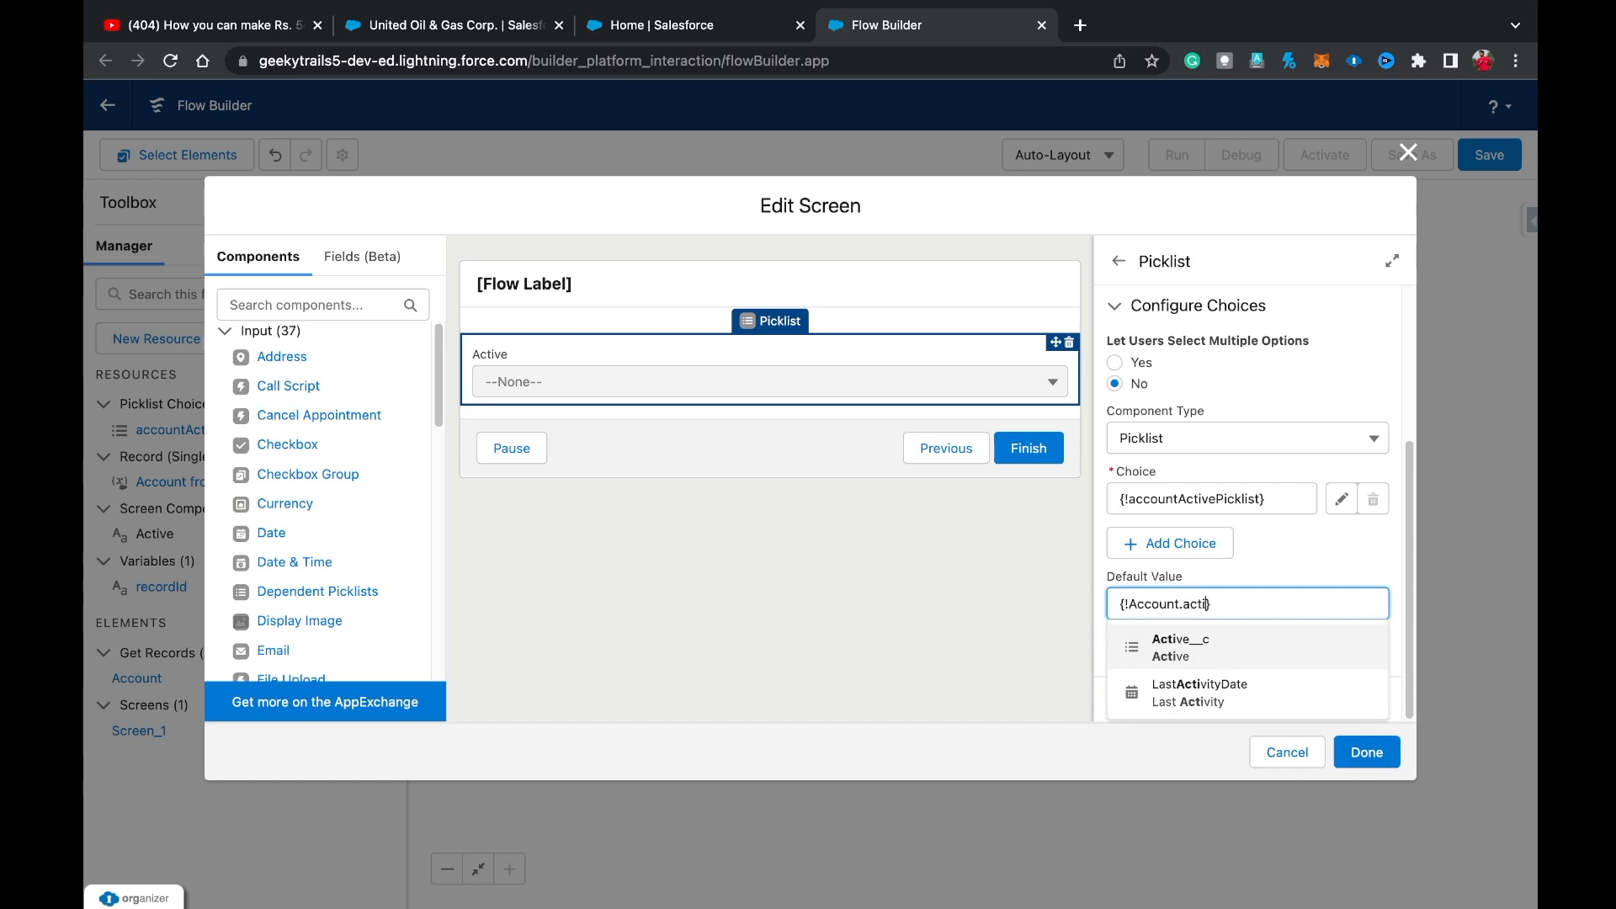
pyautogui.press('Return')
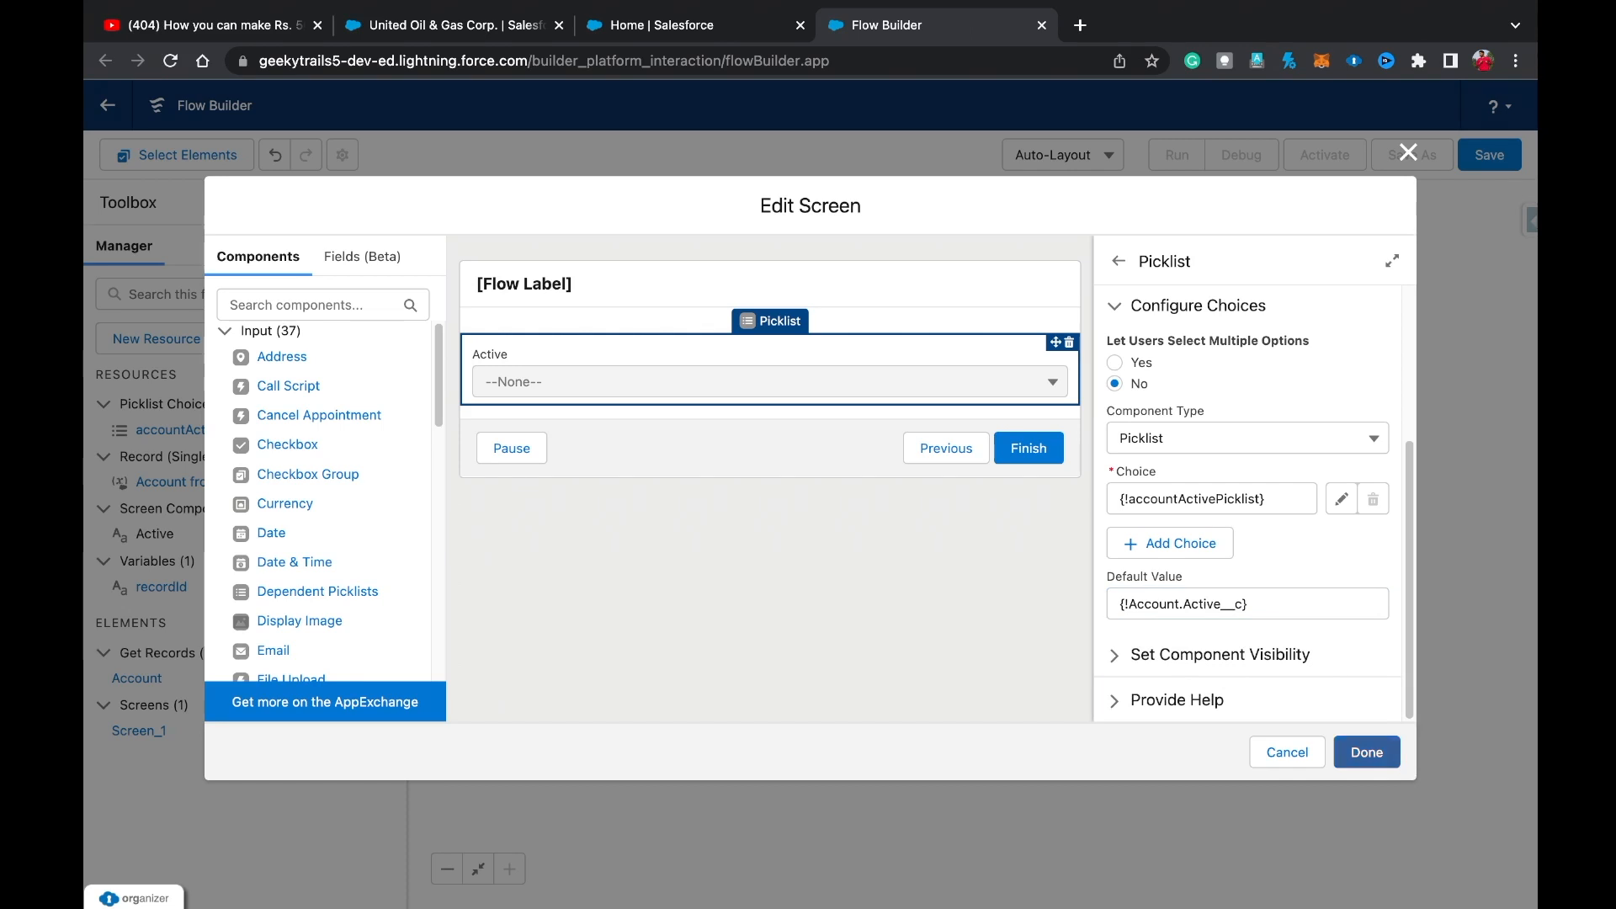
pyautogui.click(1367, 752)
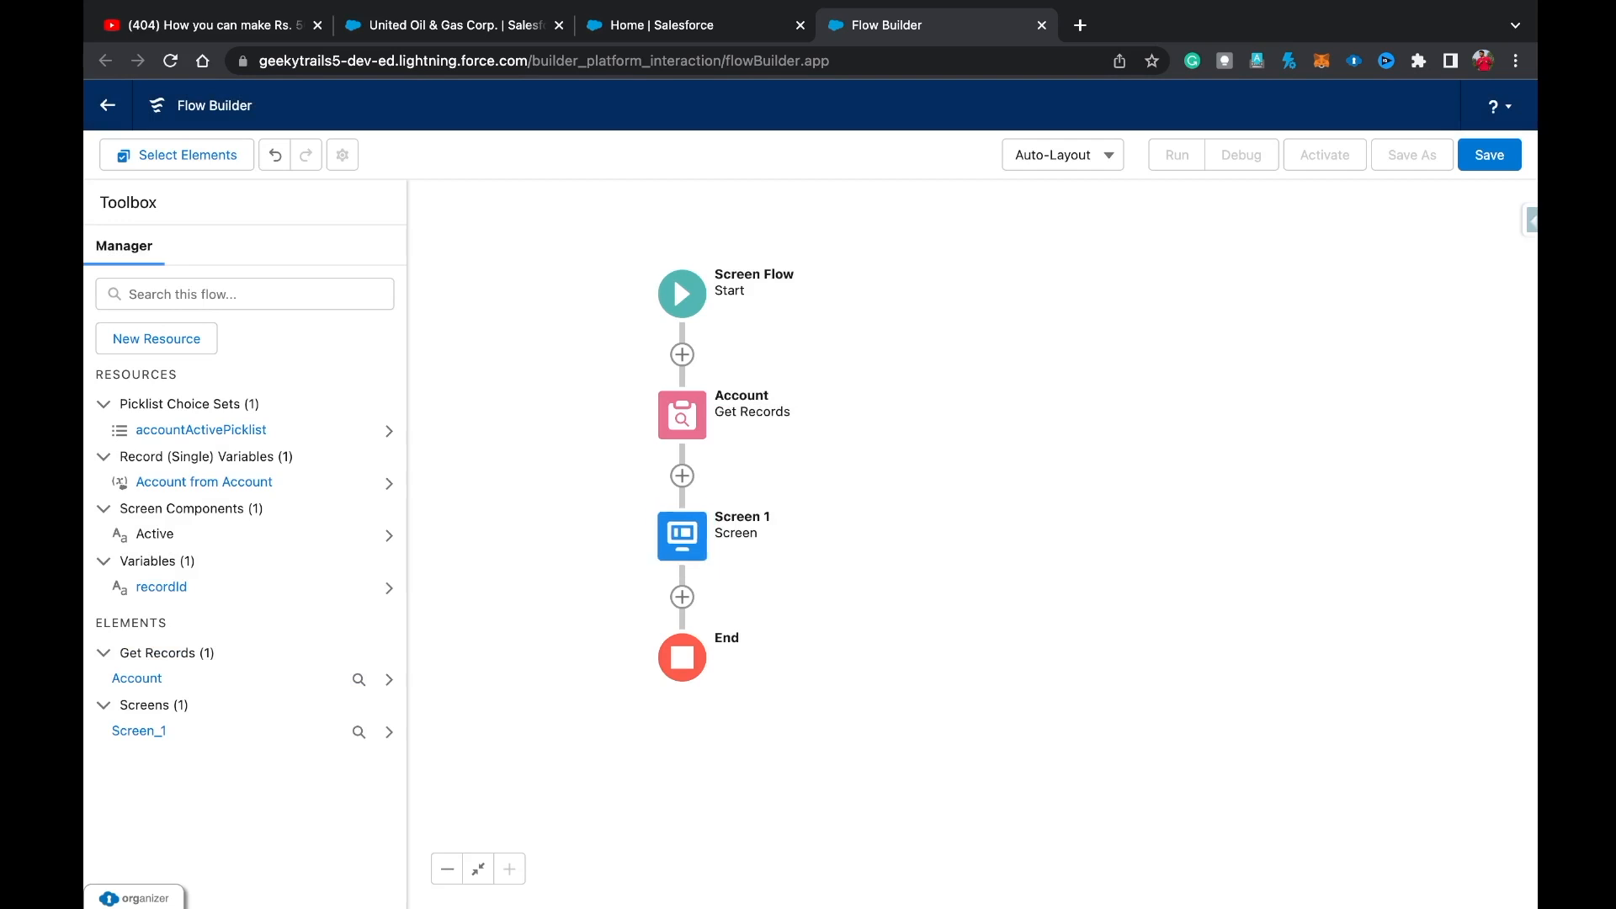
pyautogui.click(682, 597)
pyautogui.scroll(-2, 682, 597)
pyautogui.moveTo(909, 606); pyautogui.dragTo(902, 543)
pyautogui.click(177, 155)
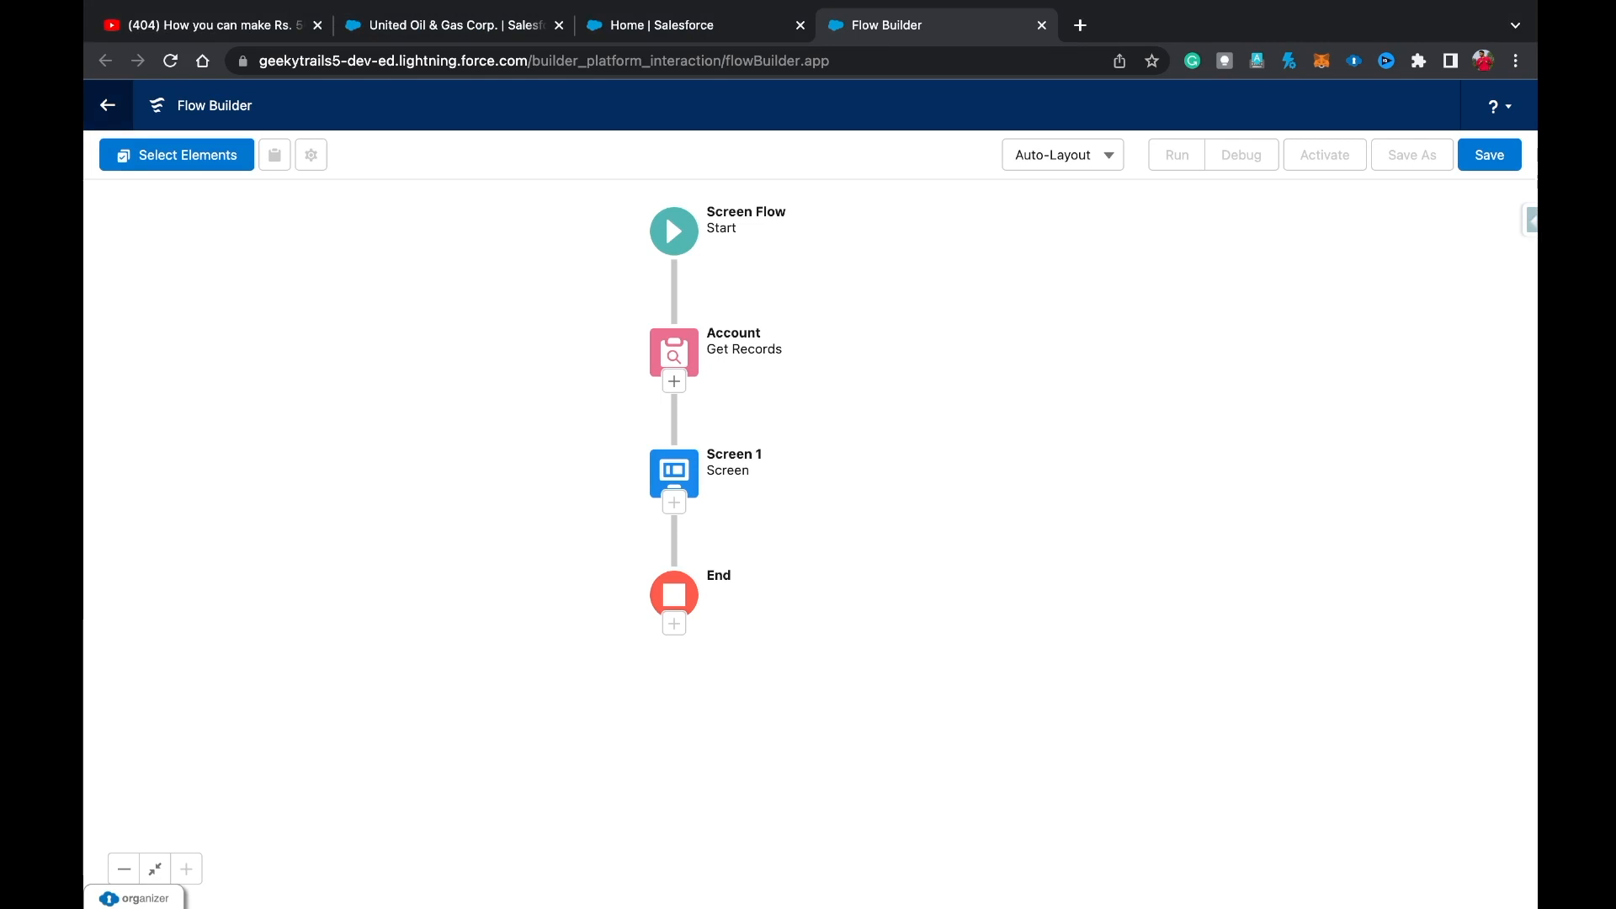
pyautogui.click(181, 155)
pyautogui.click(179, 155)
pyautogui.click(178, 155)
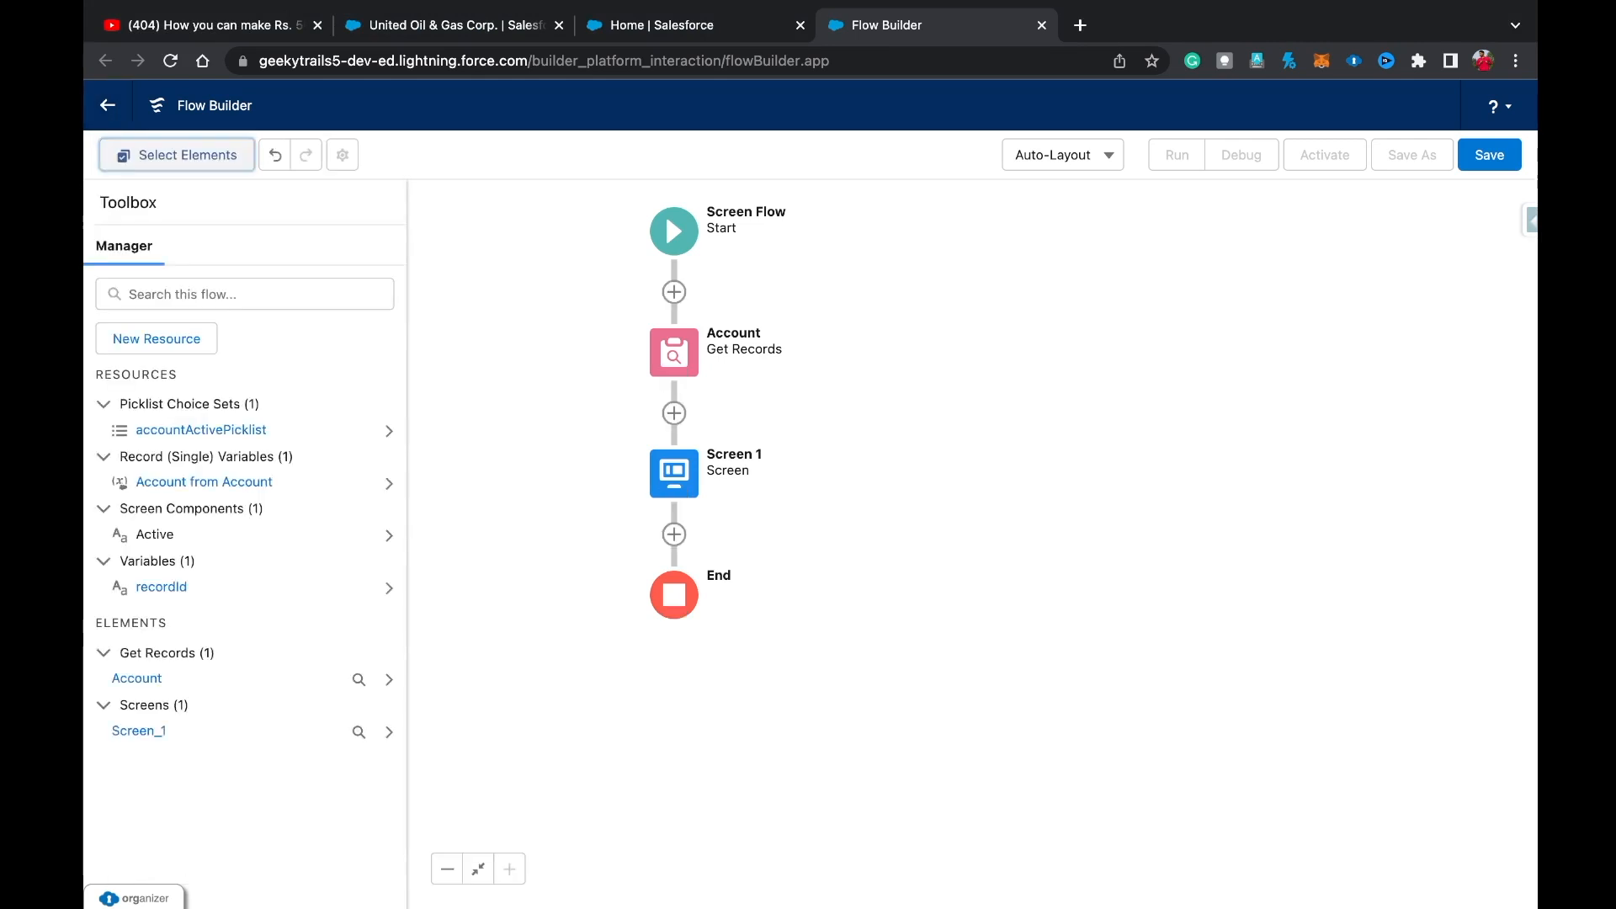
pyautogui.click(674, 474)
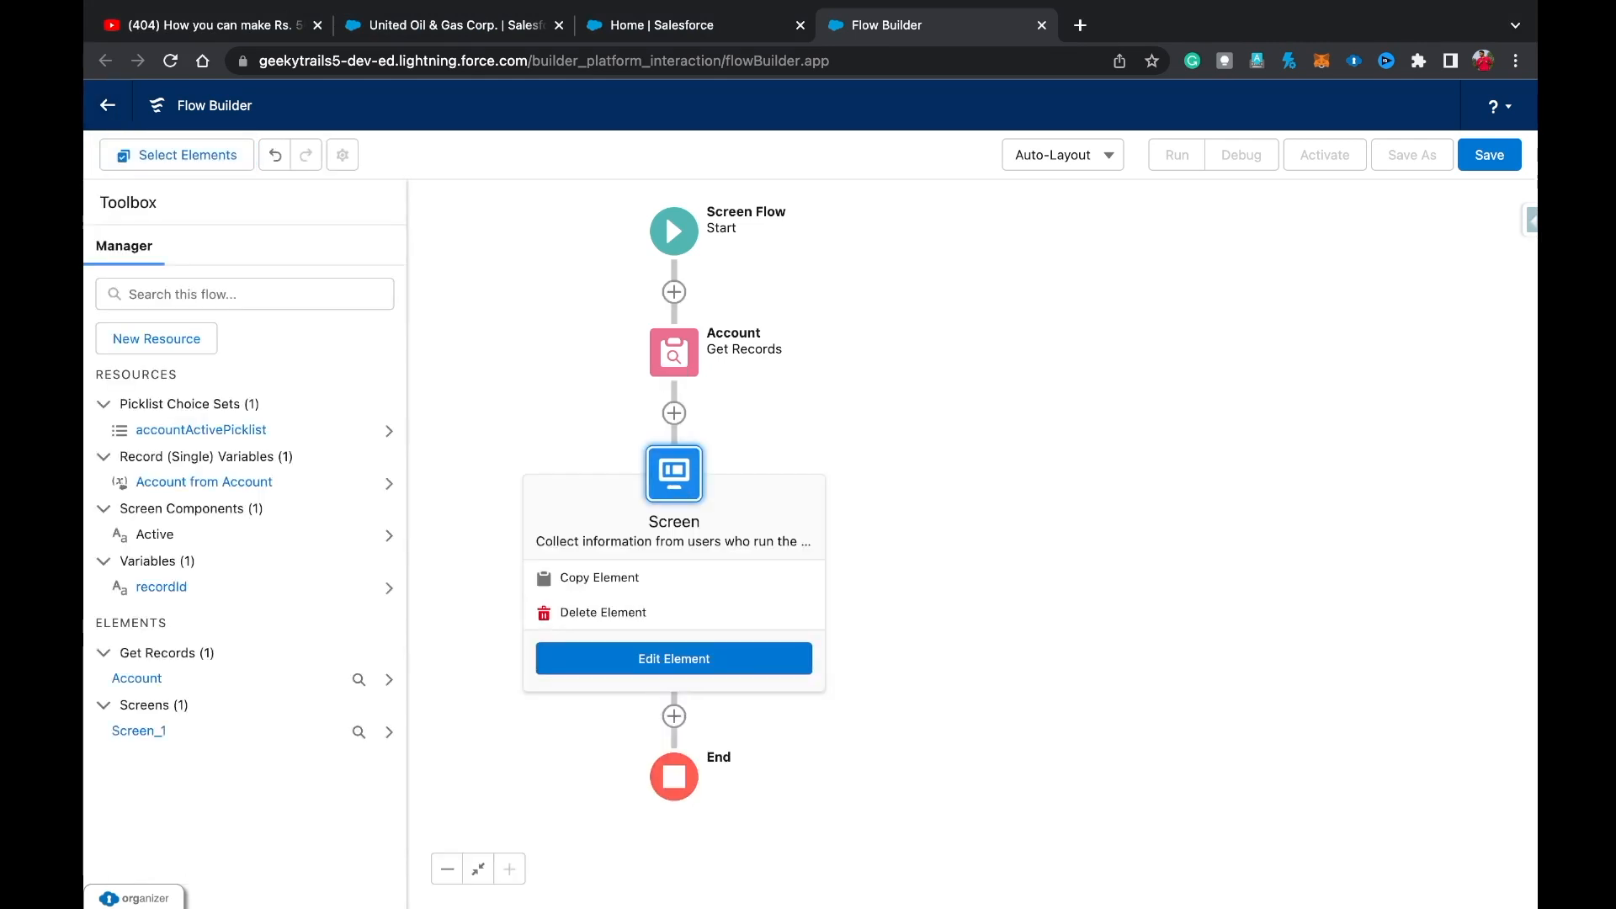
pyautogui.click(674, 659)
# Add a Decision element after Screen 1 and label it Check for Active.
pyautogui.click(675, 535)
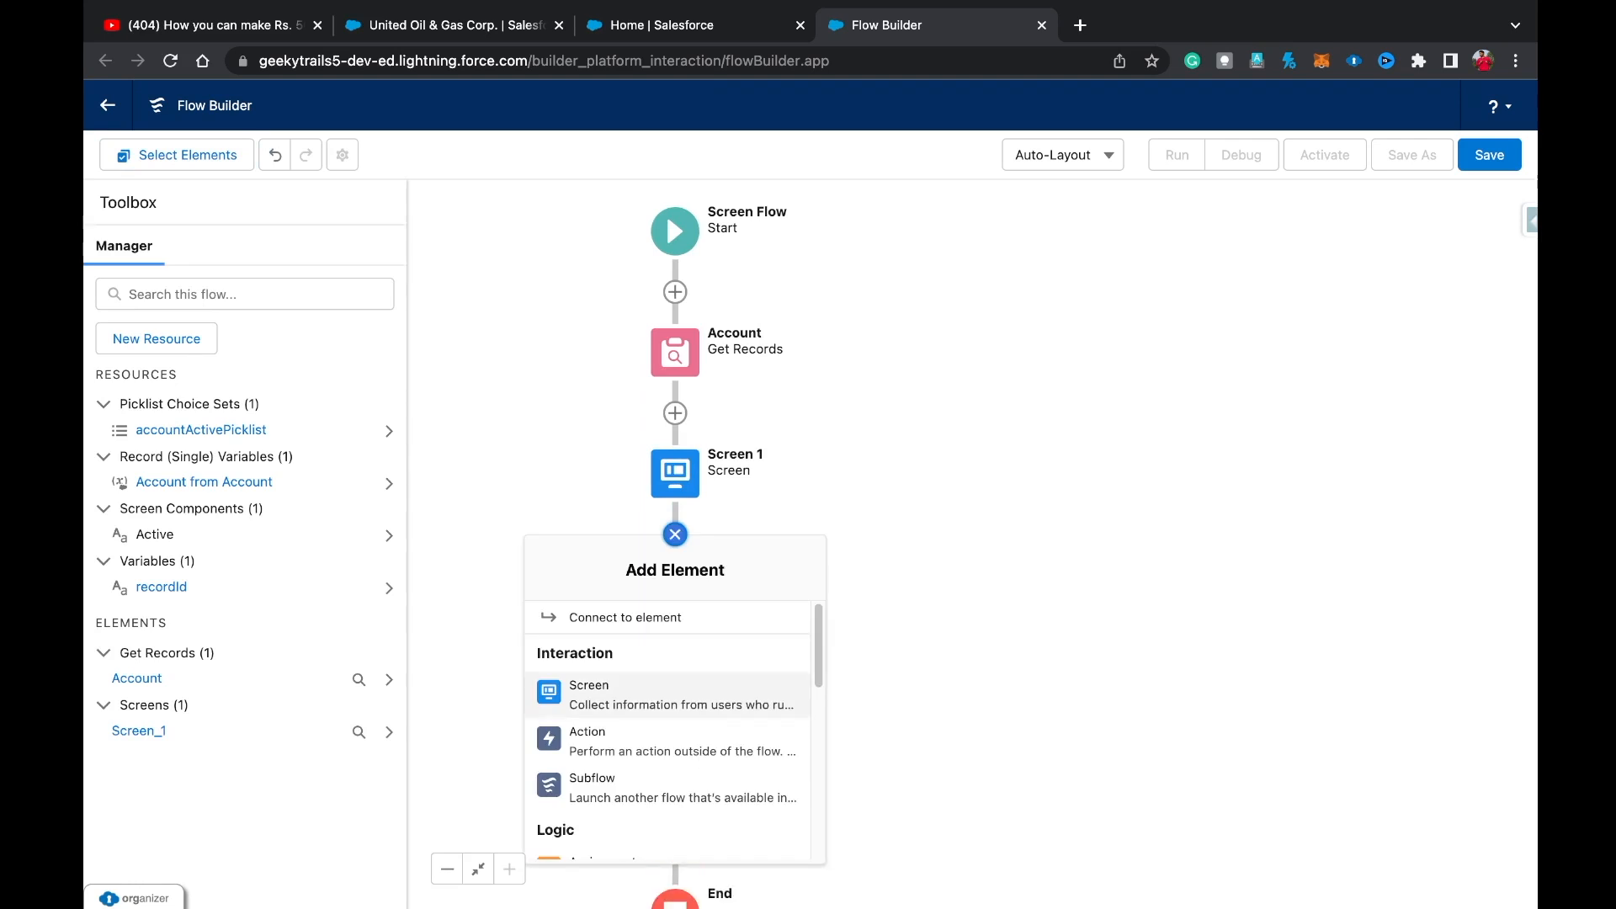
pyautogui.scroll(-2, 669, 720)
pyautogui.click(594, 770)
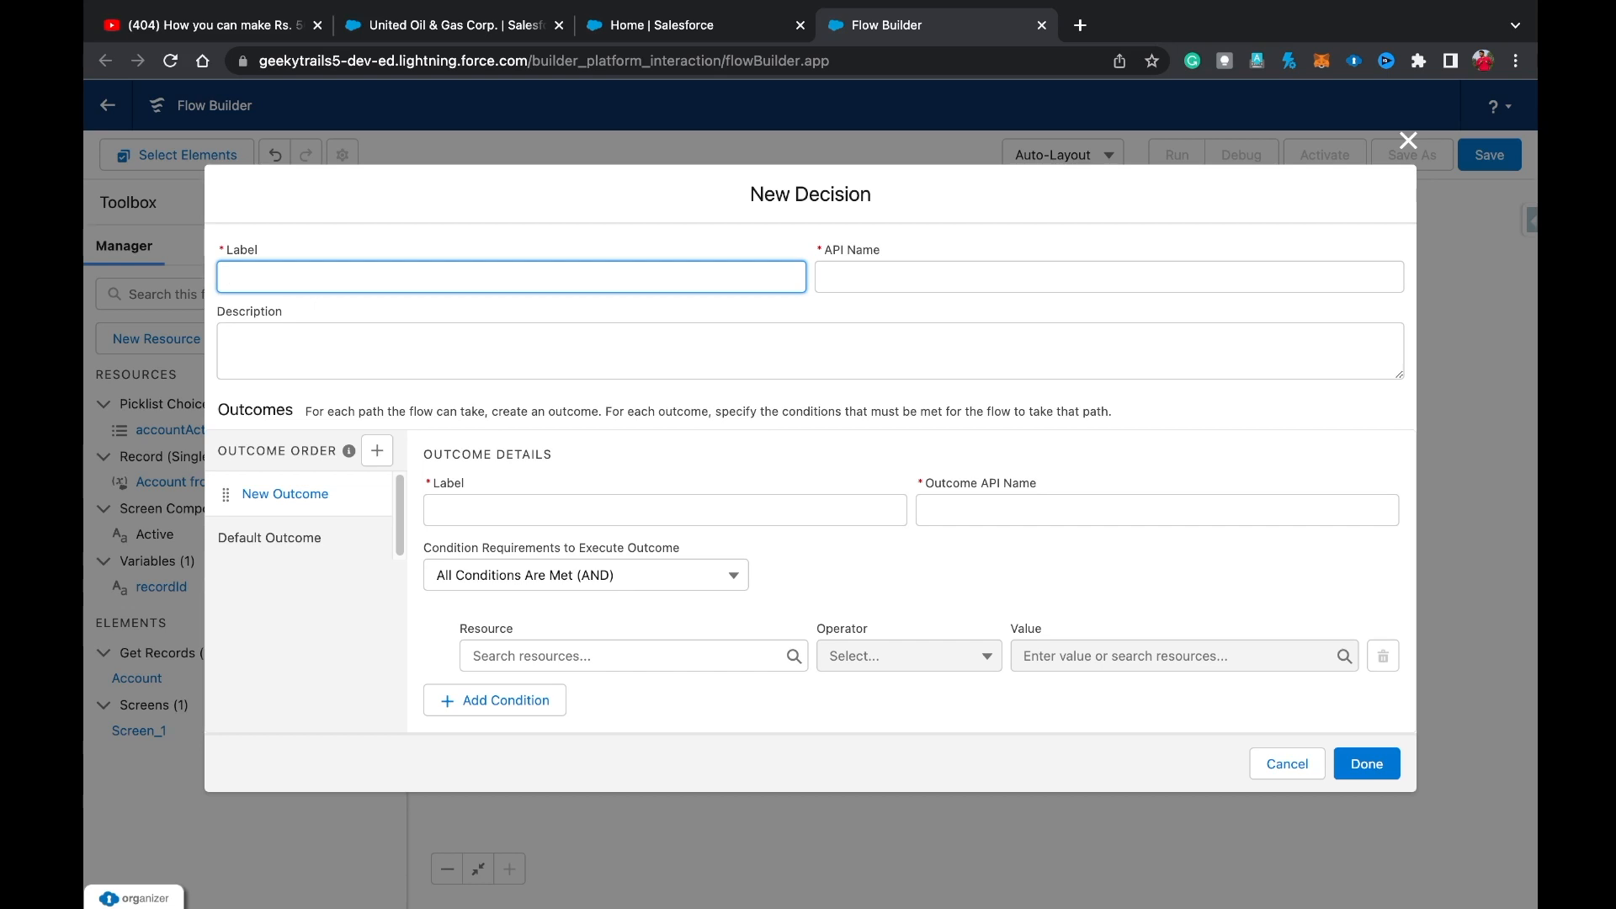
pyautogui.click(926, 277)
pyautogui.write('Ch')
pyautogui.click(229, 267)
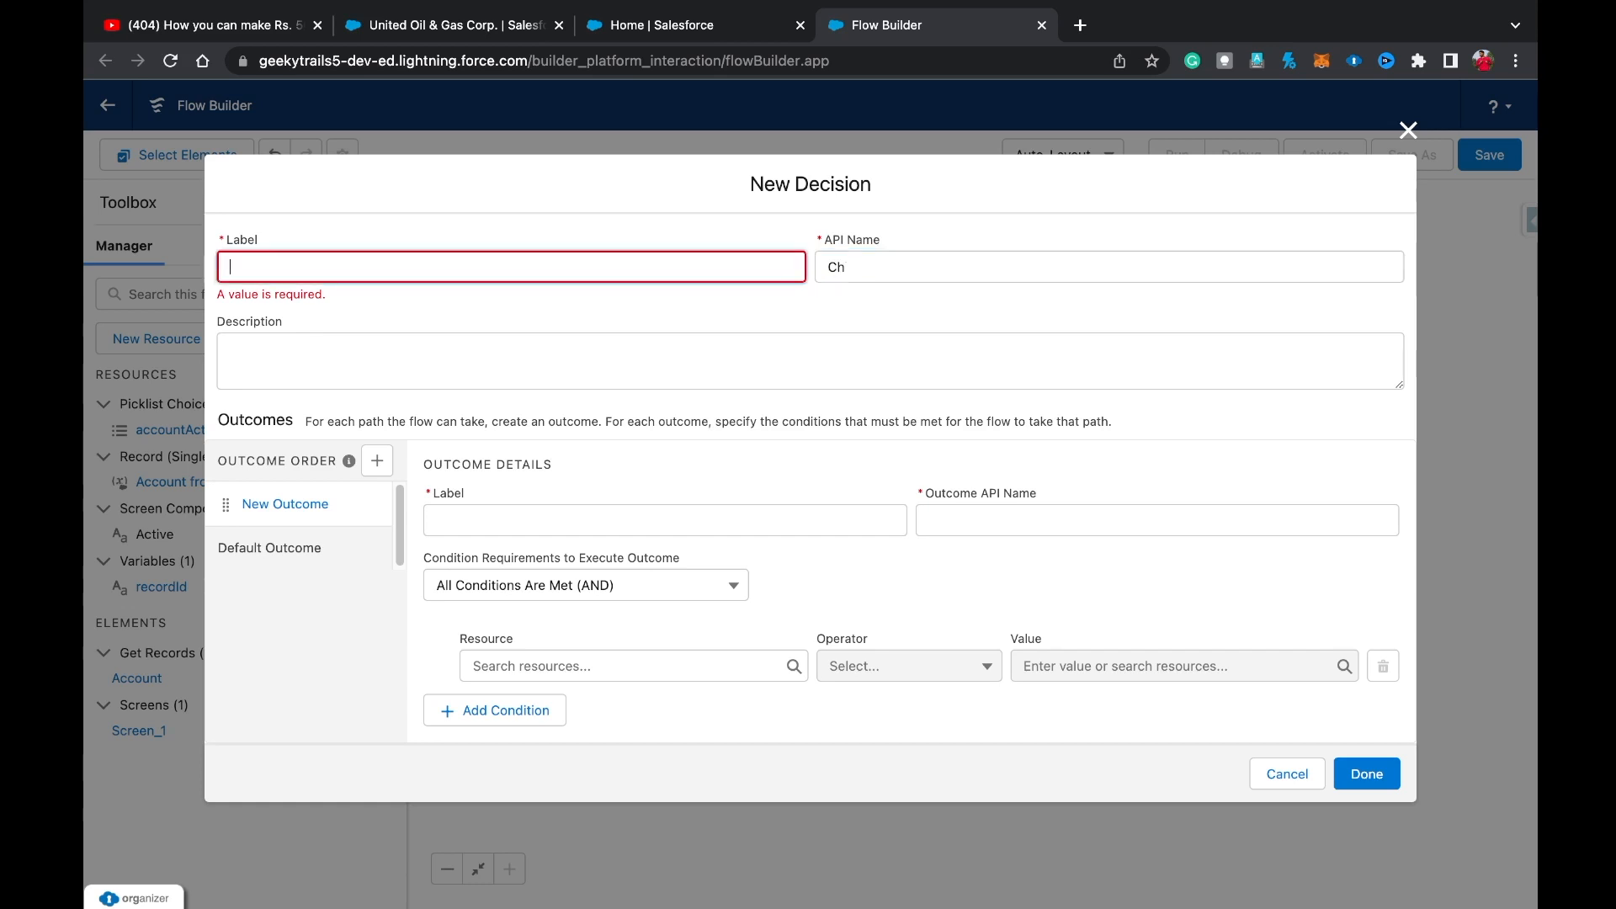
pyautogui.write('Check for Active')
pyautogui.press('Tab')
pyautogui.press('BackSpace')
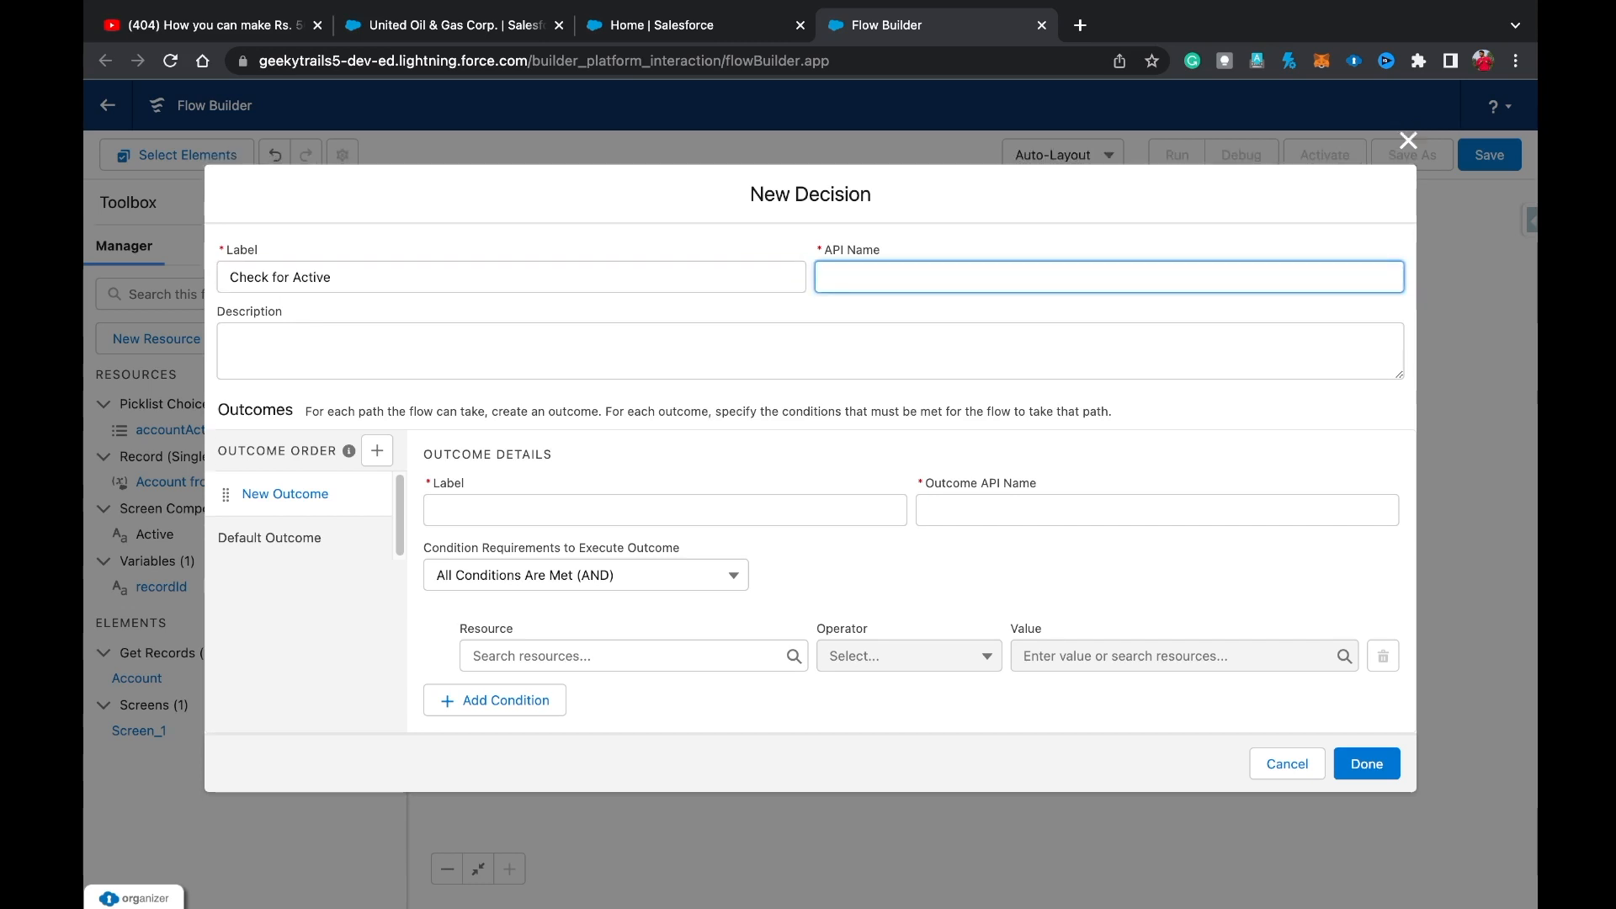
# Set the decision's API name to Check_for_Active.
pyautogui.write('Check fo')
pyautogui.press('BackSpace')
pyautogui.press('BackSpace')
pyautogui.press('BackSpace')
pyautogui.press('BackSpace')
pyautogui.press('BackSpace')
pyautogui.press('BackSpace')
pyautogui.press('BackSpace')
pyautogui.press('BackSpace')
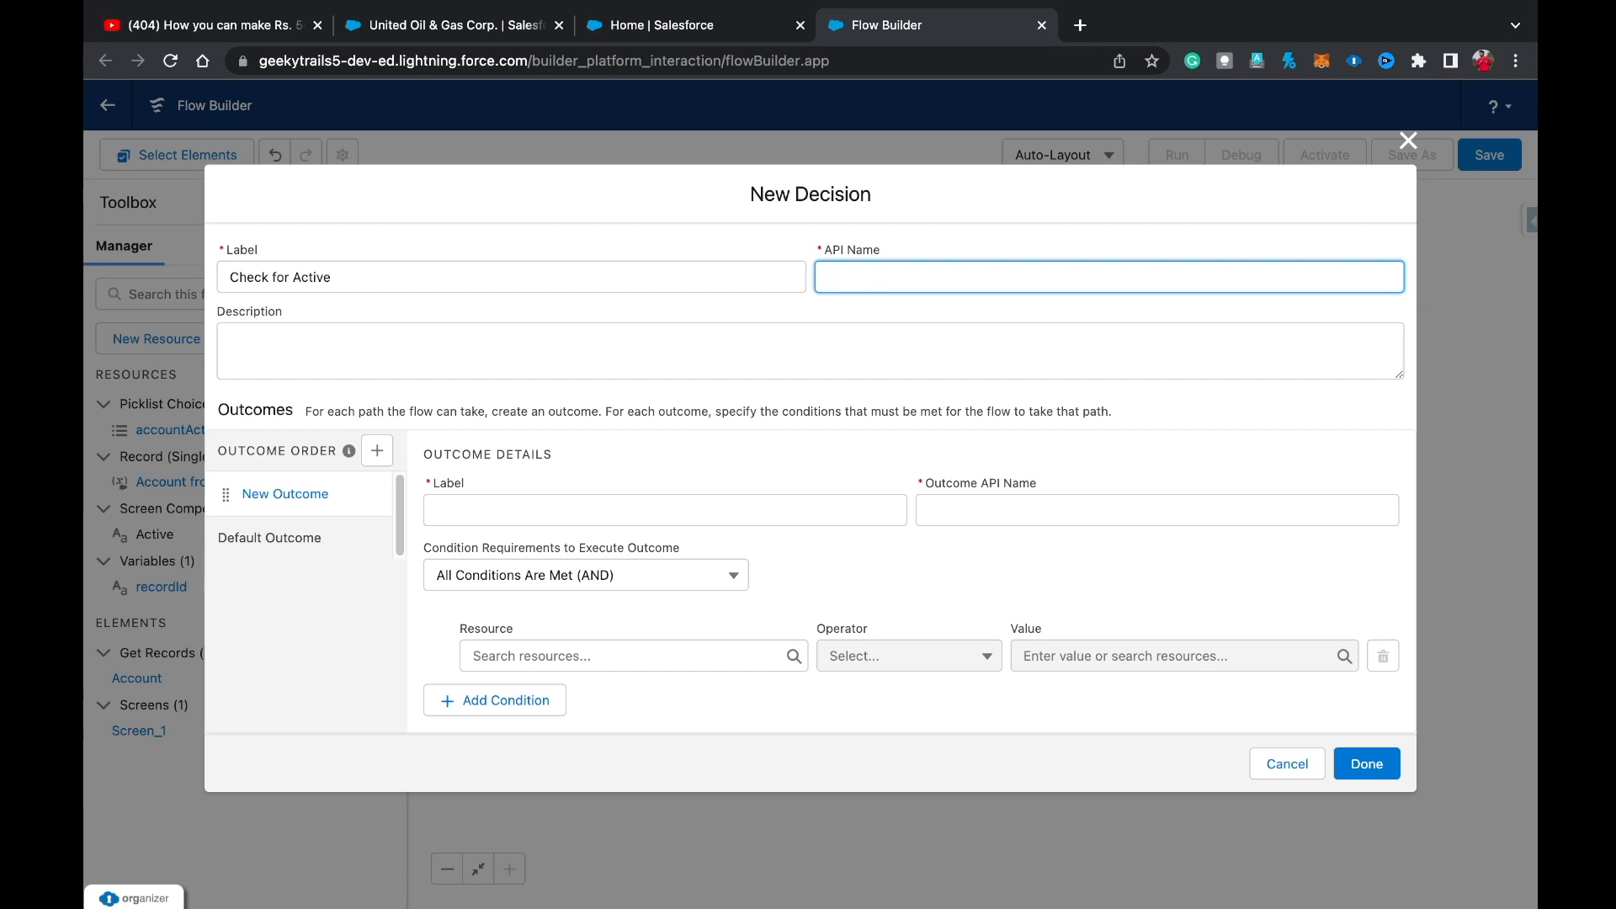
pyautogui.hotkey('shift', 'Tab')
pyautogui.press('Tab')
# Give the decision's new outcome the label and API name Yes.
pyautogui.click(665, 510)
pyautogui.write('Active')
pyautogui.press('BackSpace')
pyautogui.press('BackSpace')
pyautogui.press('BackSpace')
pyautogui.press('BackSpace')
pyautogui.press('BackSpace')
pyautogui.press('BackSpace')
pyautogui.write('Yes')
pyautogui.press('Tab')
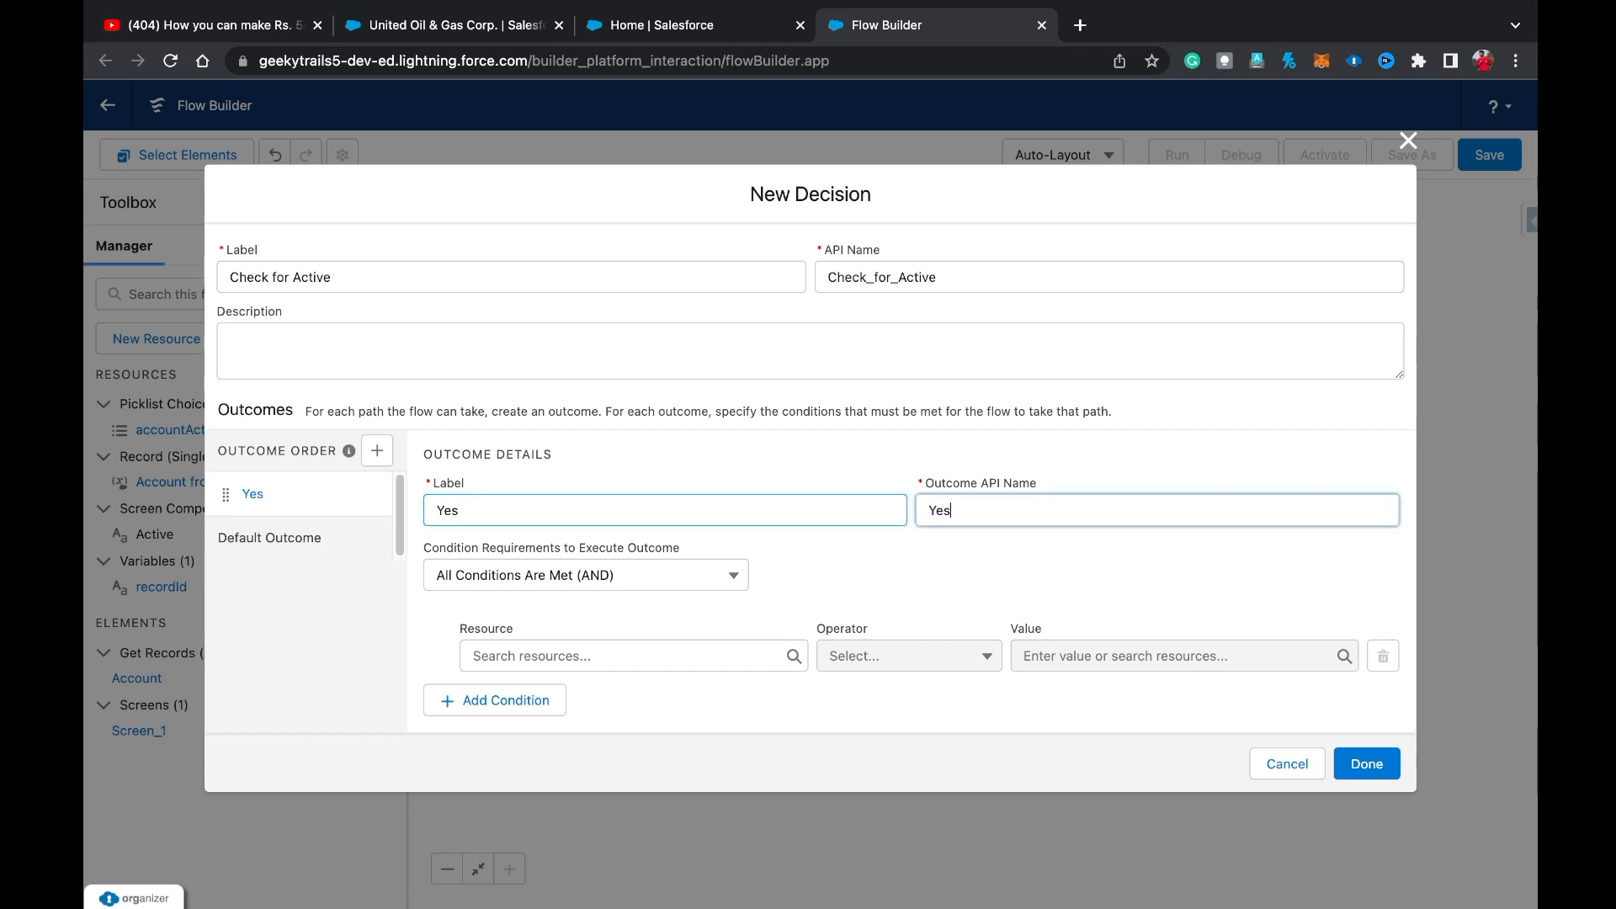
# Set the Yes outcome's condition to accountActivePicklist Equals Yes and save the decision.
pyautogui.click(589, 656)
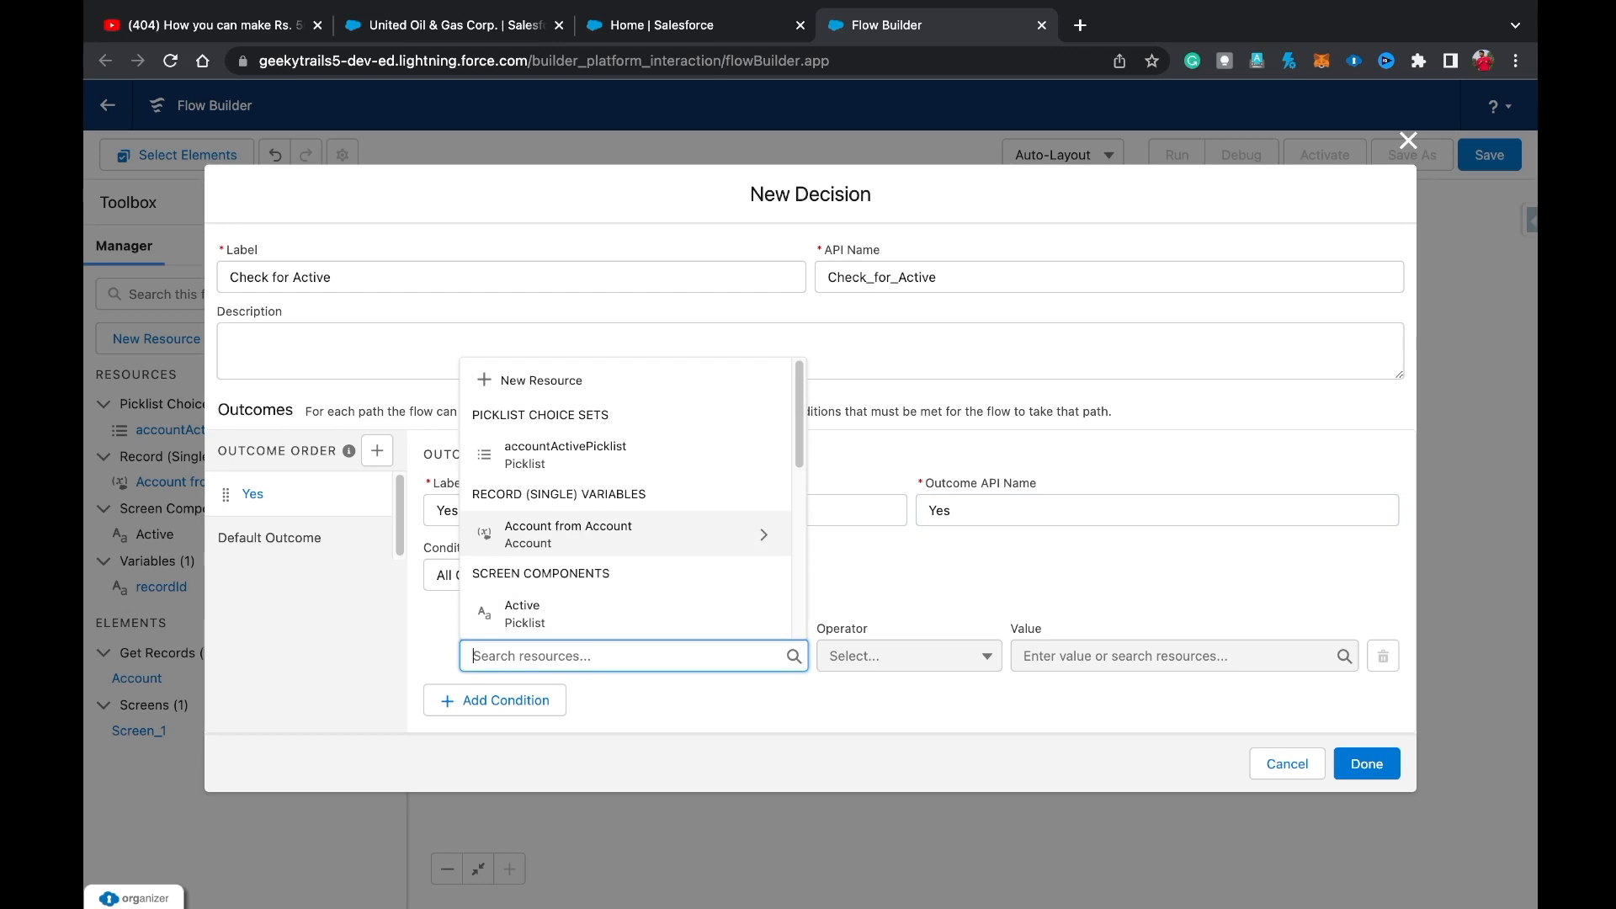
pyautogui.click(564, 455)
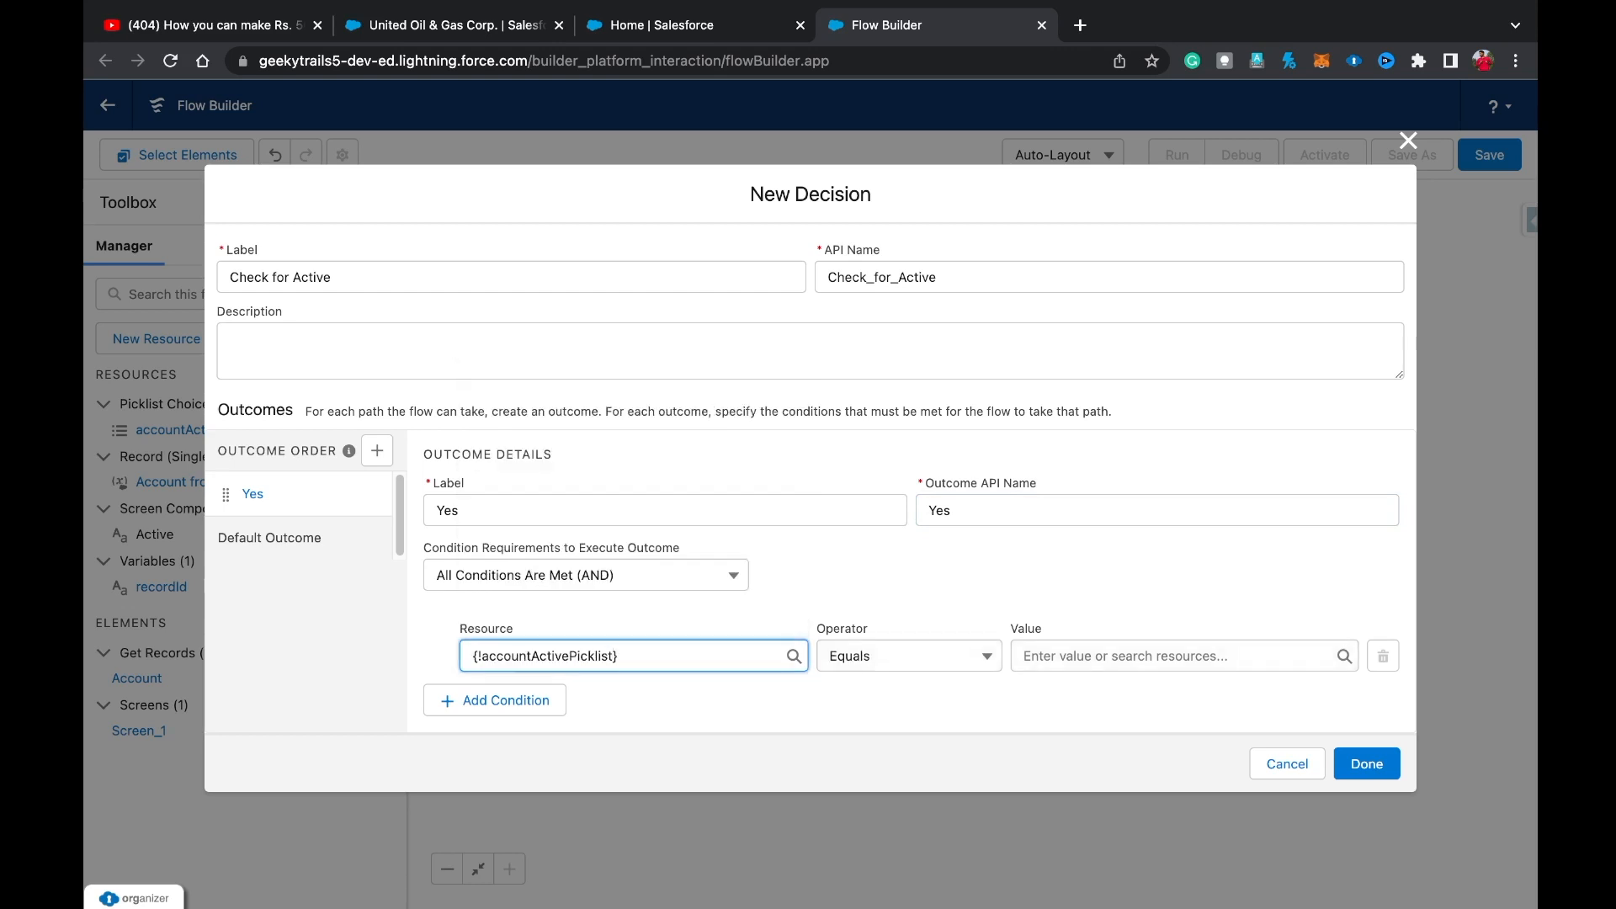
pyautogui.click(1178, 655)
pyautogui.write('Yes')
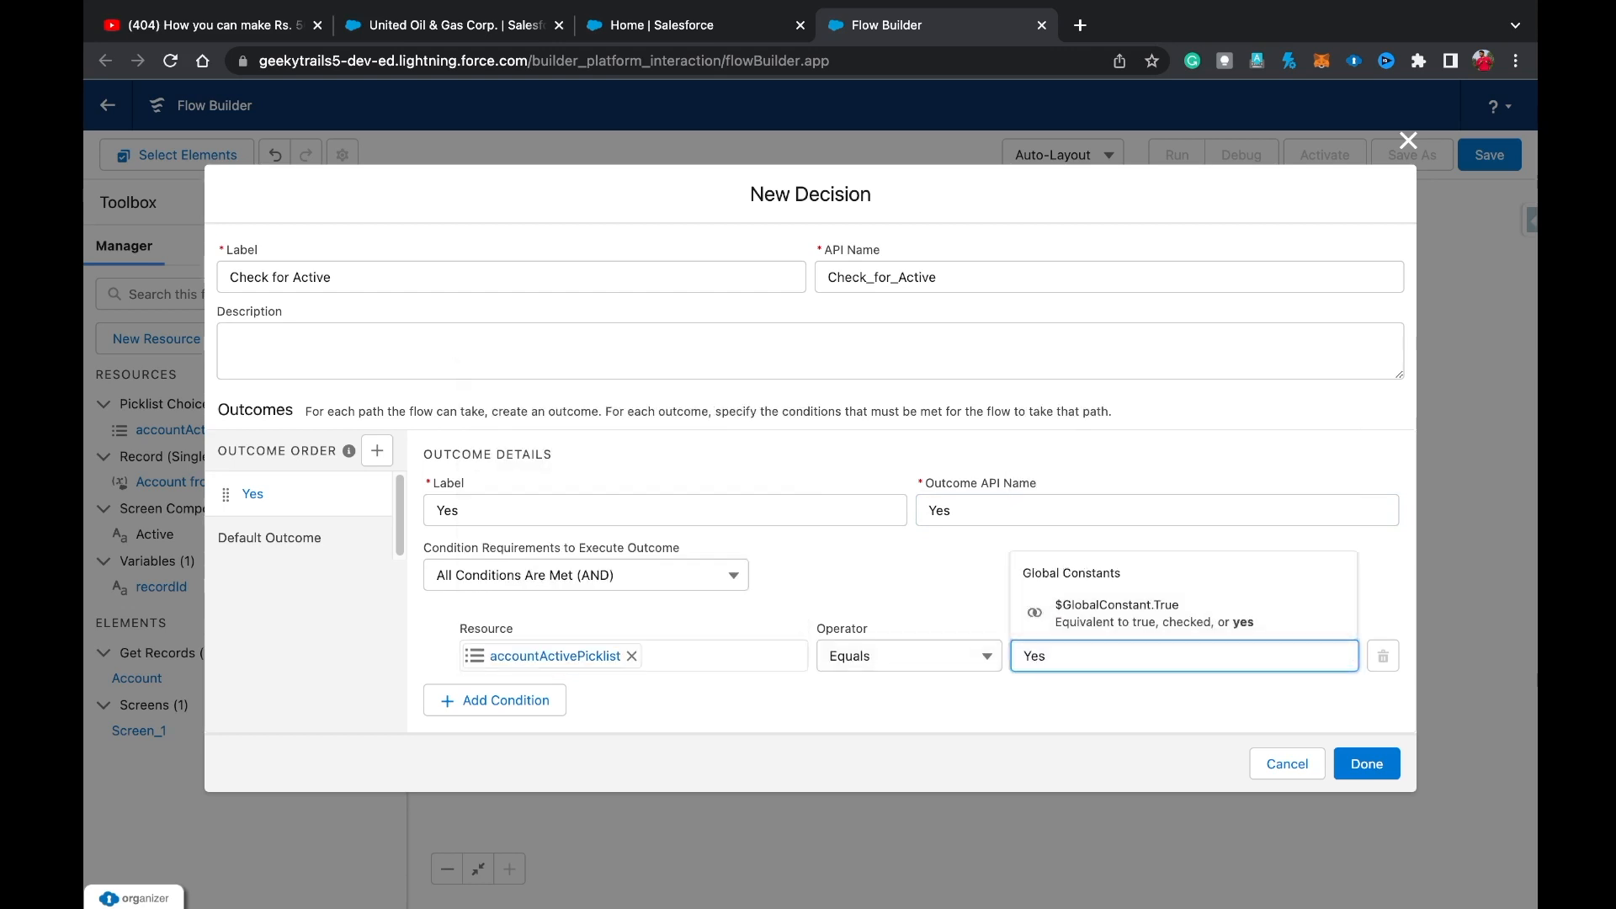
pyautogui.click(1094, 707)
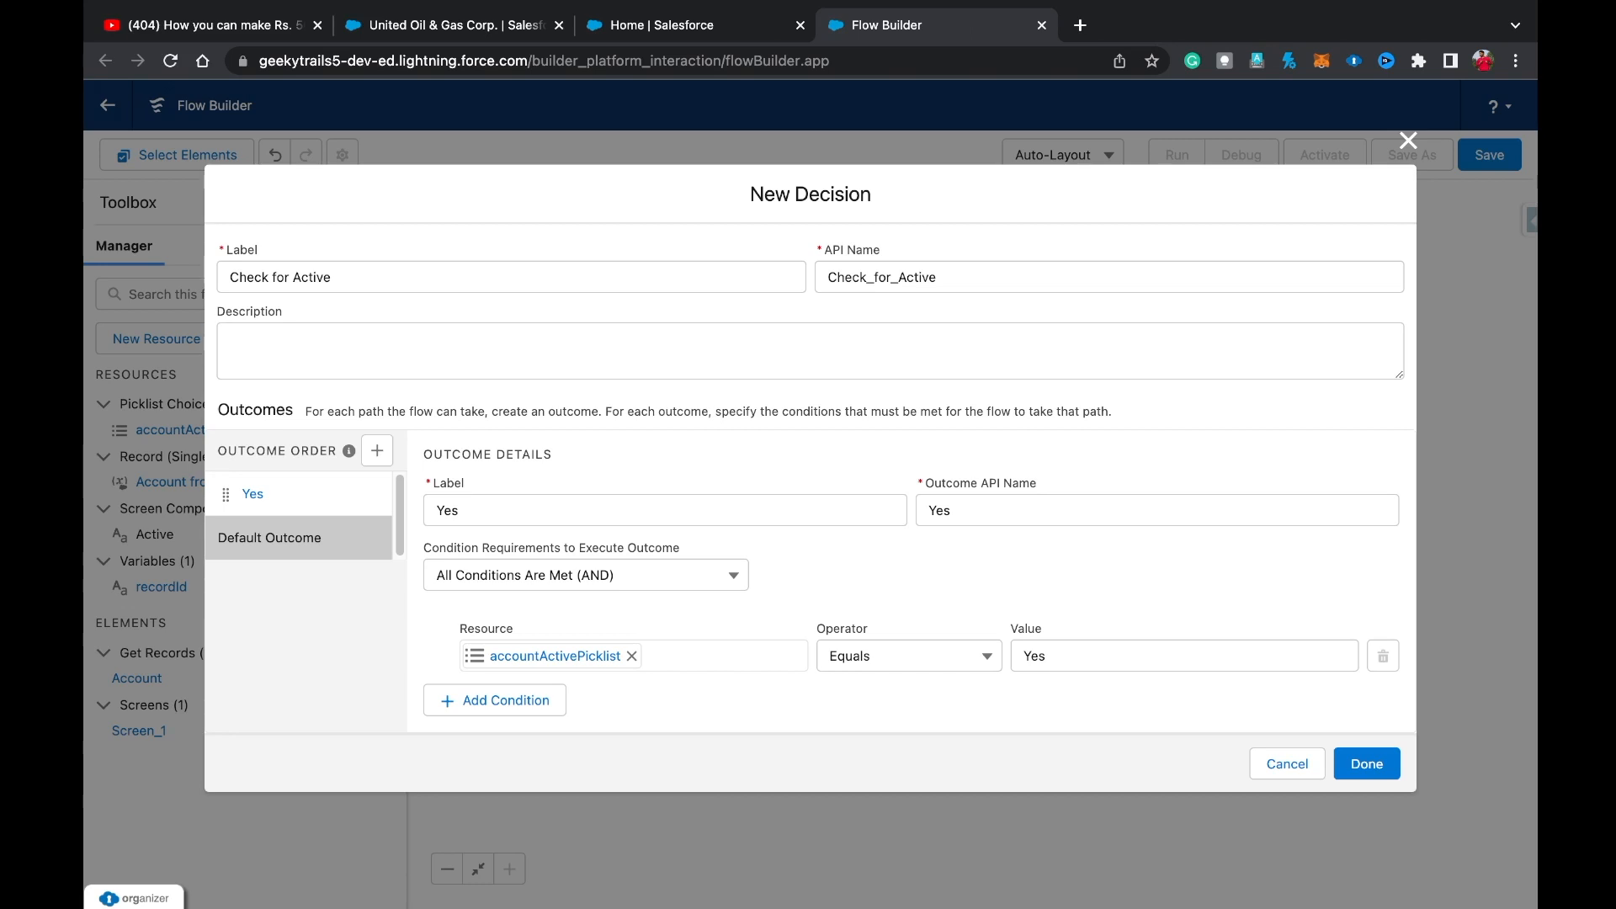
pyautogui.click(1368, 764)
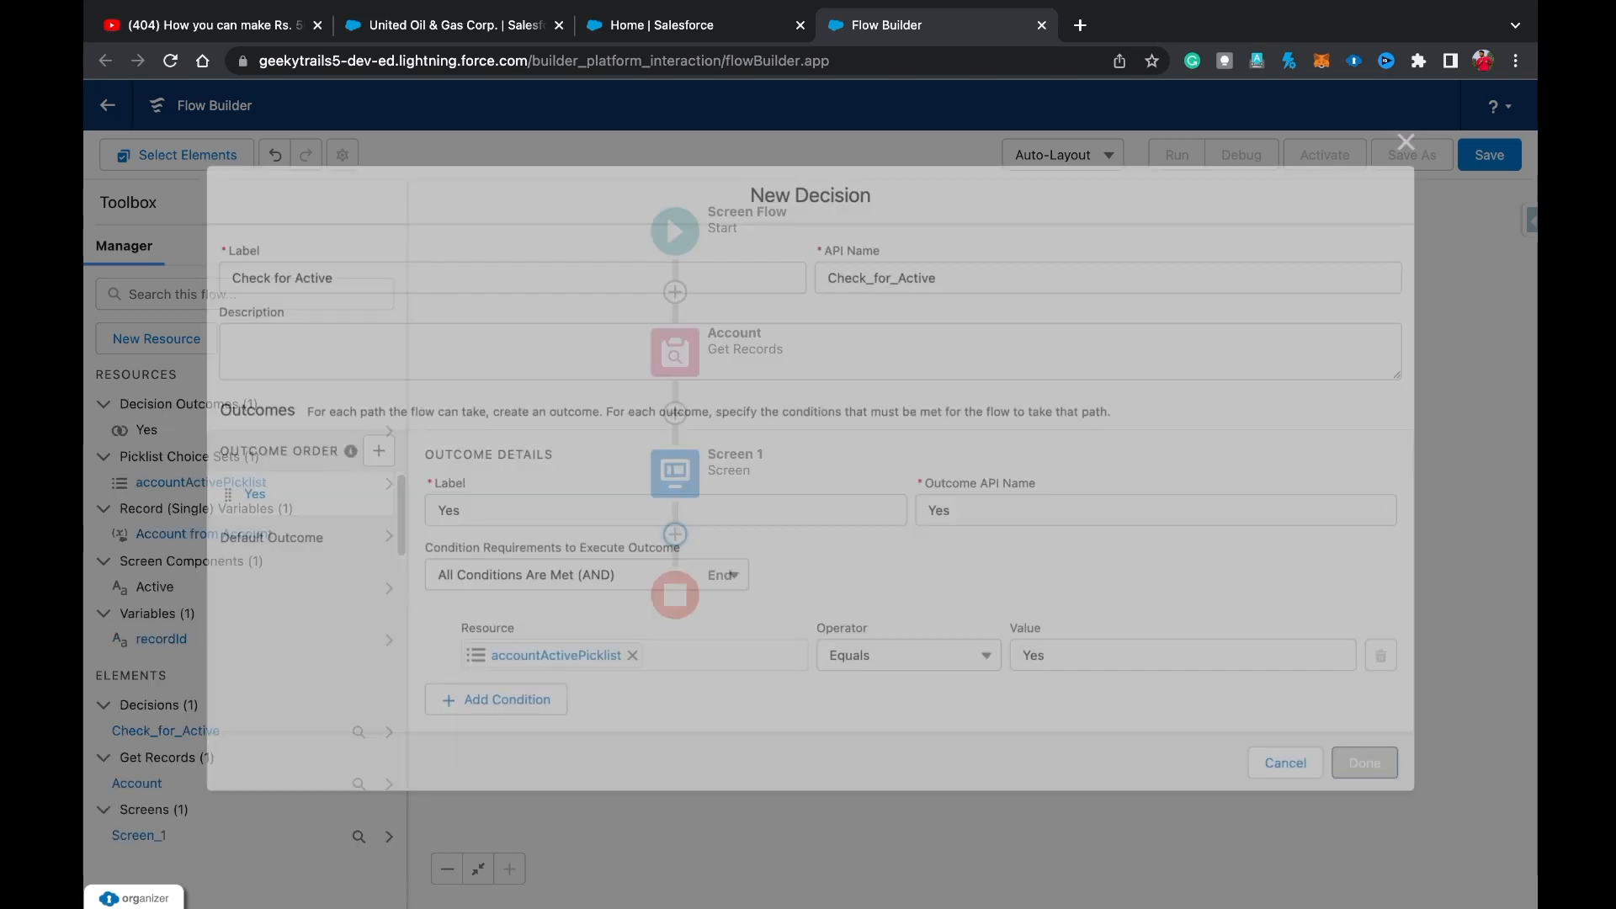
pyautogui.scroll(-2, 763, 622)
pyautogui.click(750, 422)
pyautogui.scroll(-5, 749, 657)
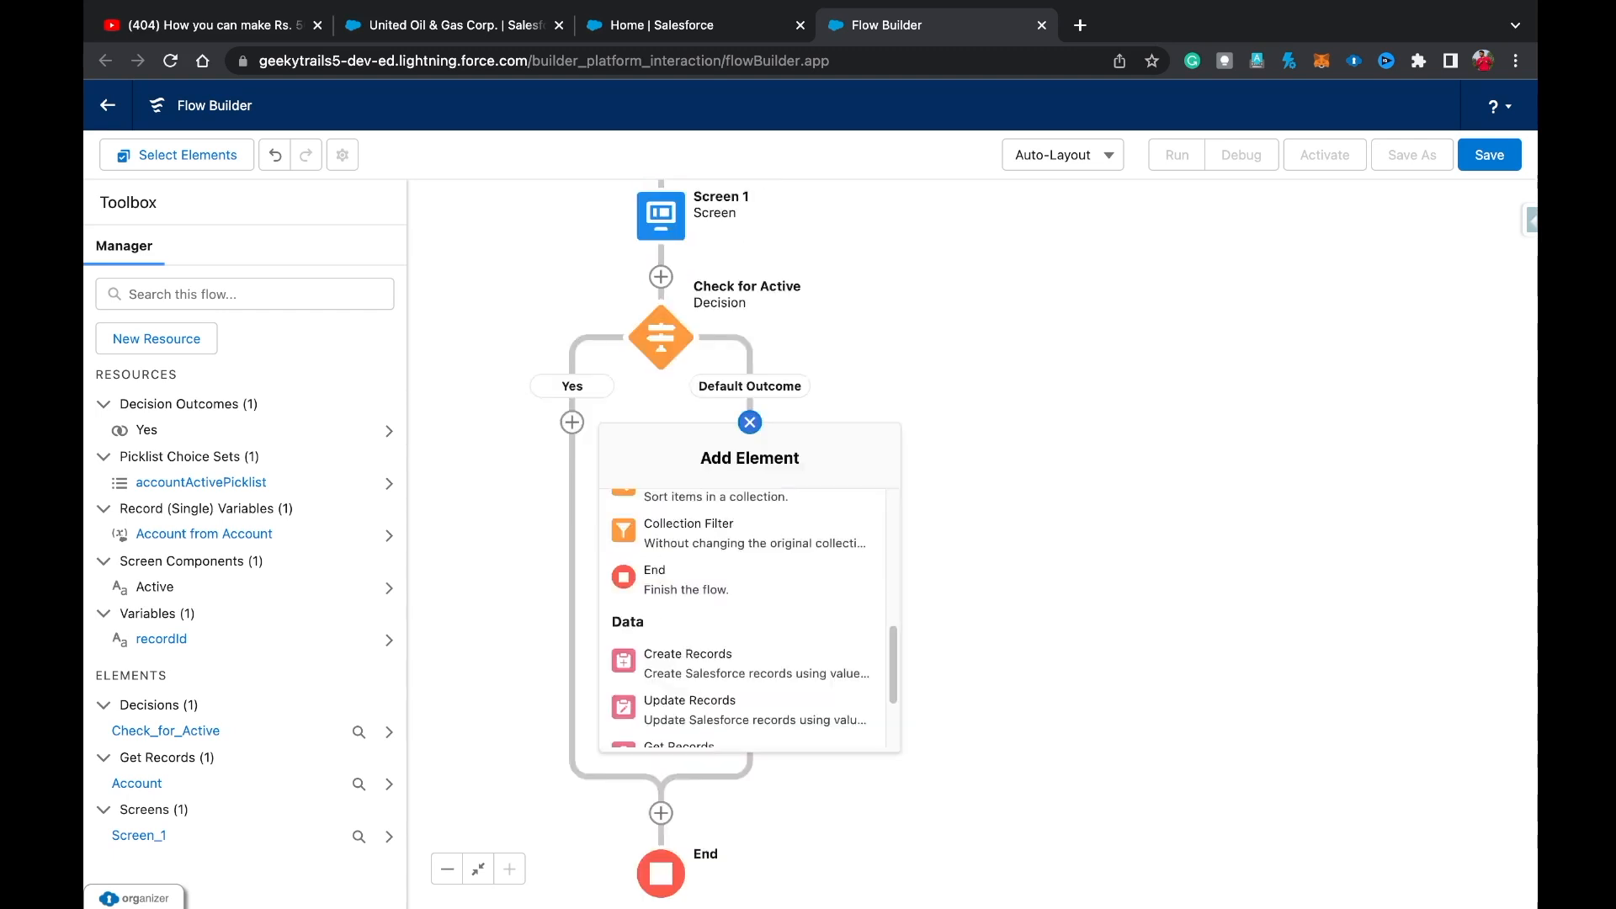
pyautogui.click(691, 706)
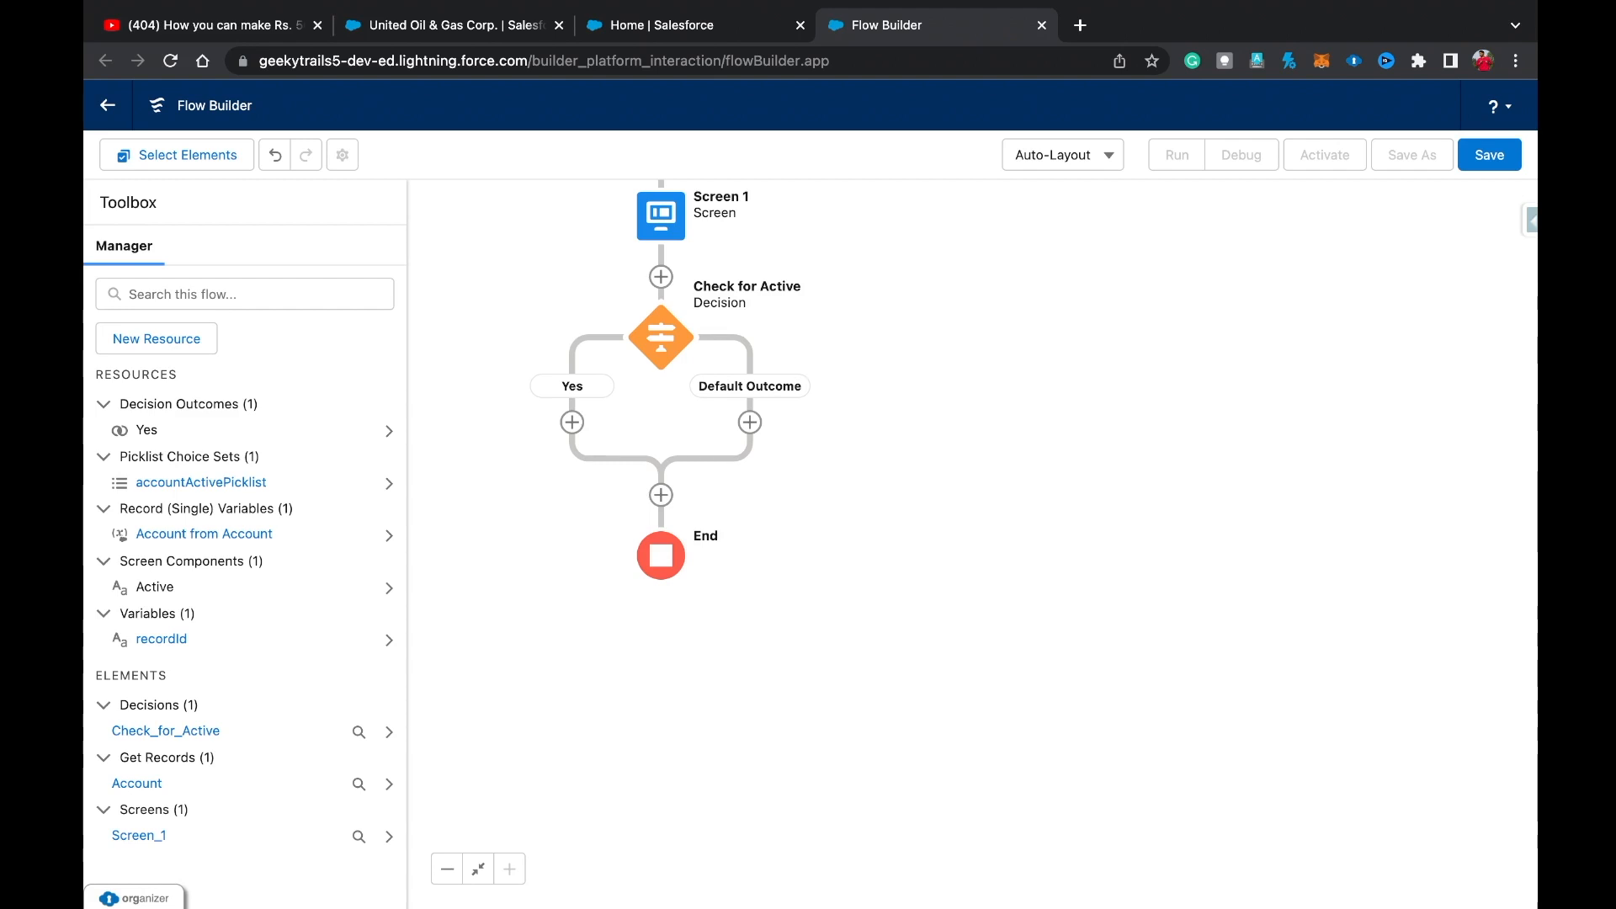
# Add a Get Records element on the Default Outcome path of Check for Active and label it All related Opps.
pyautogui.click(750, 421)
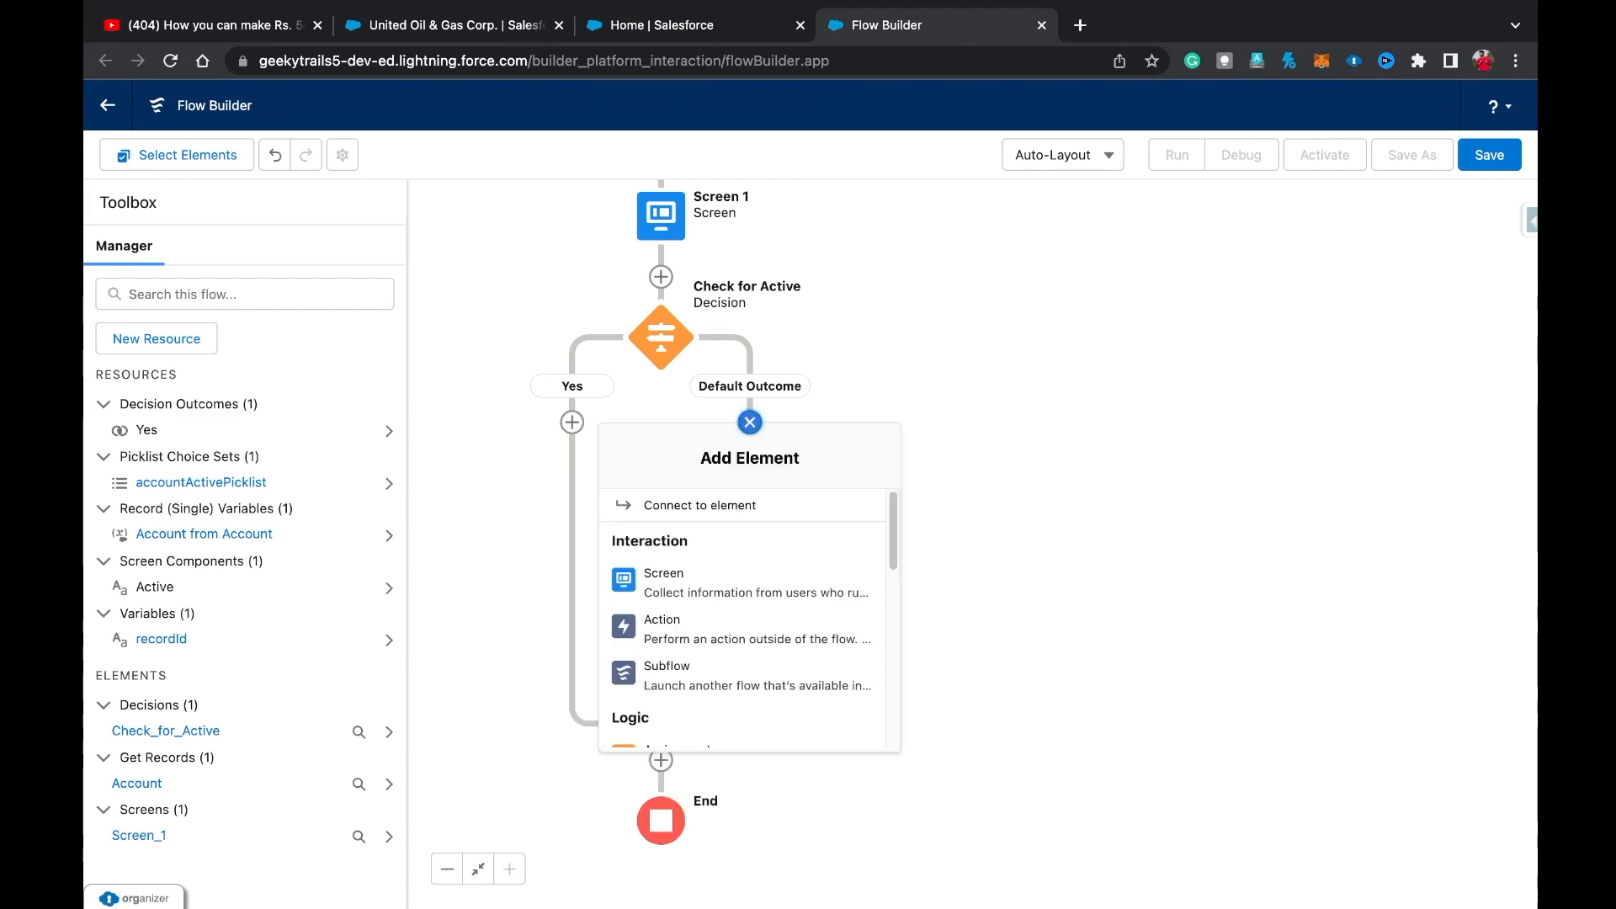
pyautogui.scroll(-5, 749, 627)
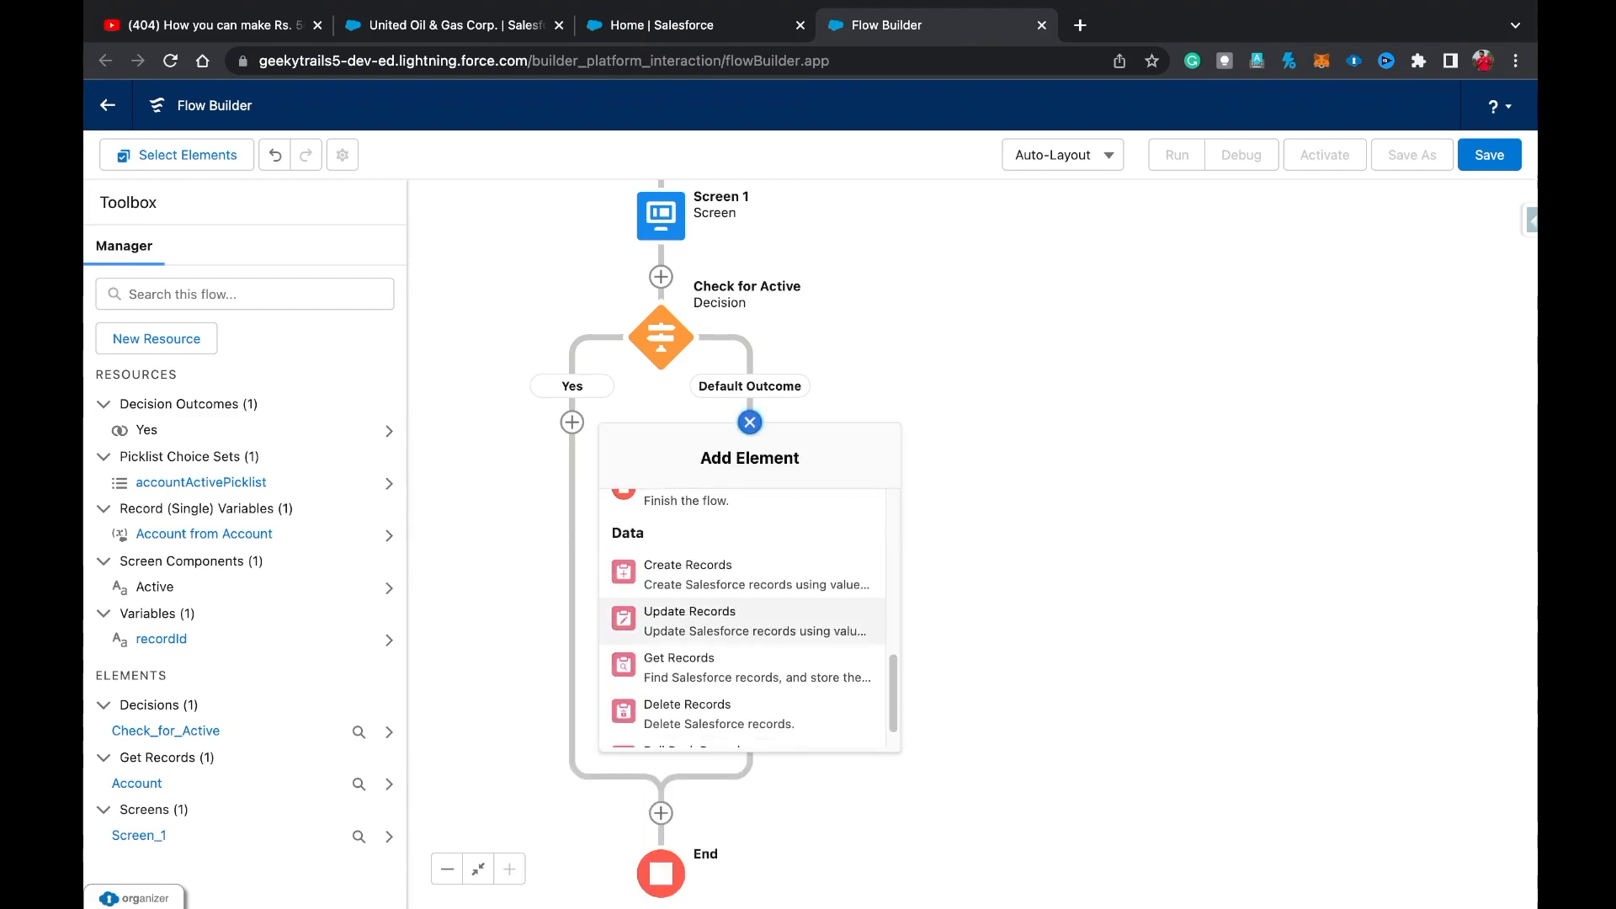
pyautogui.click(740, 666)
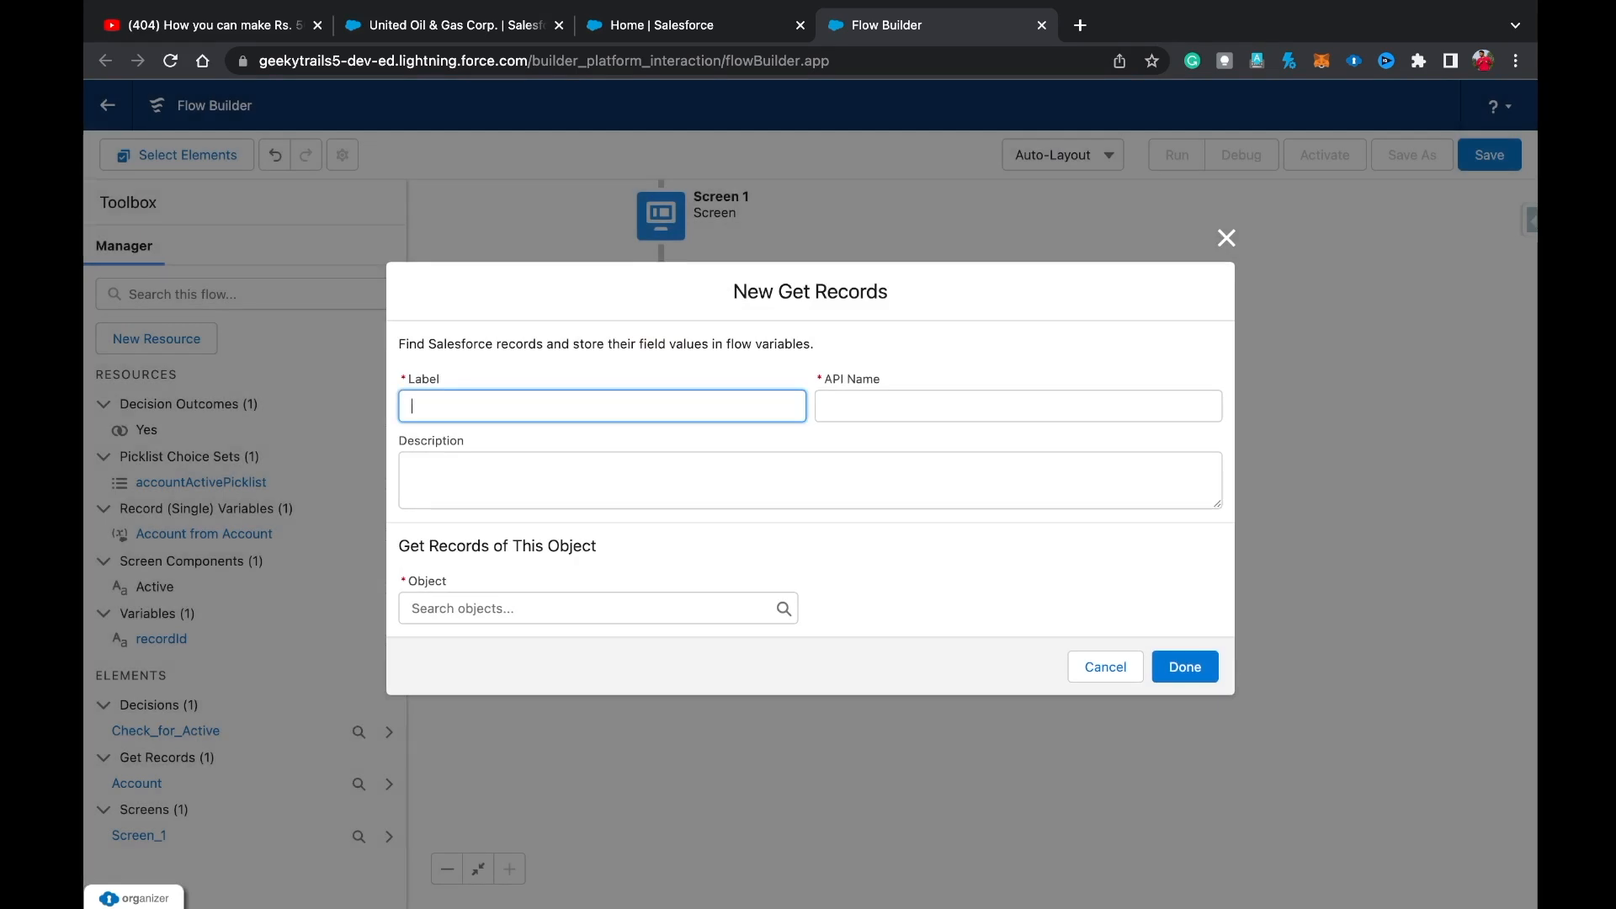
pyautogui.write('All related Opps')
pyautogui.press('Tab')
# Set the object of the new Get Records element to Opportunity.
pyautogui.press('Tab')
pyautogui.press('Tab')
pyautogui.write('Op')
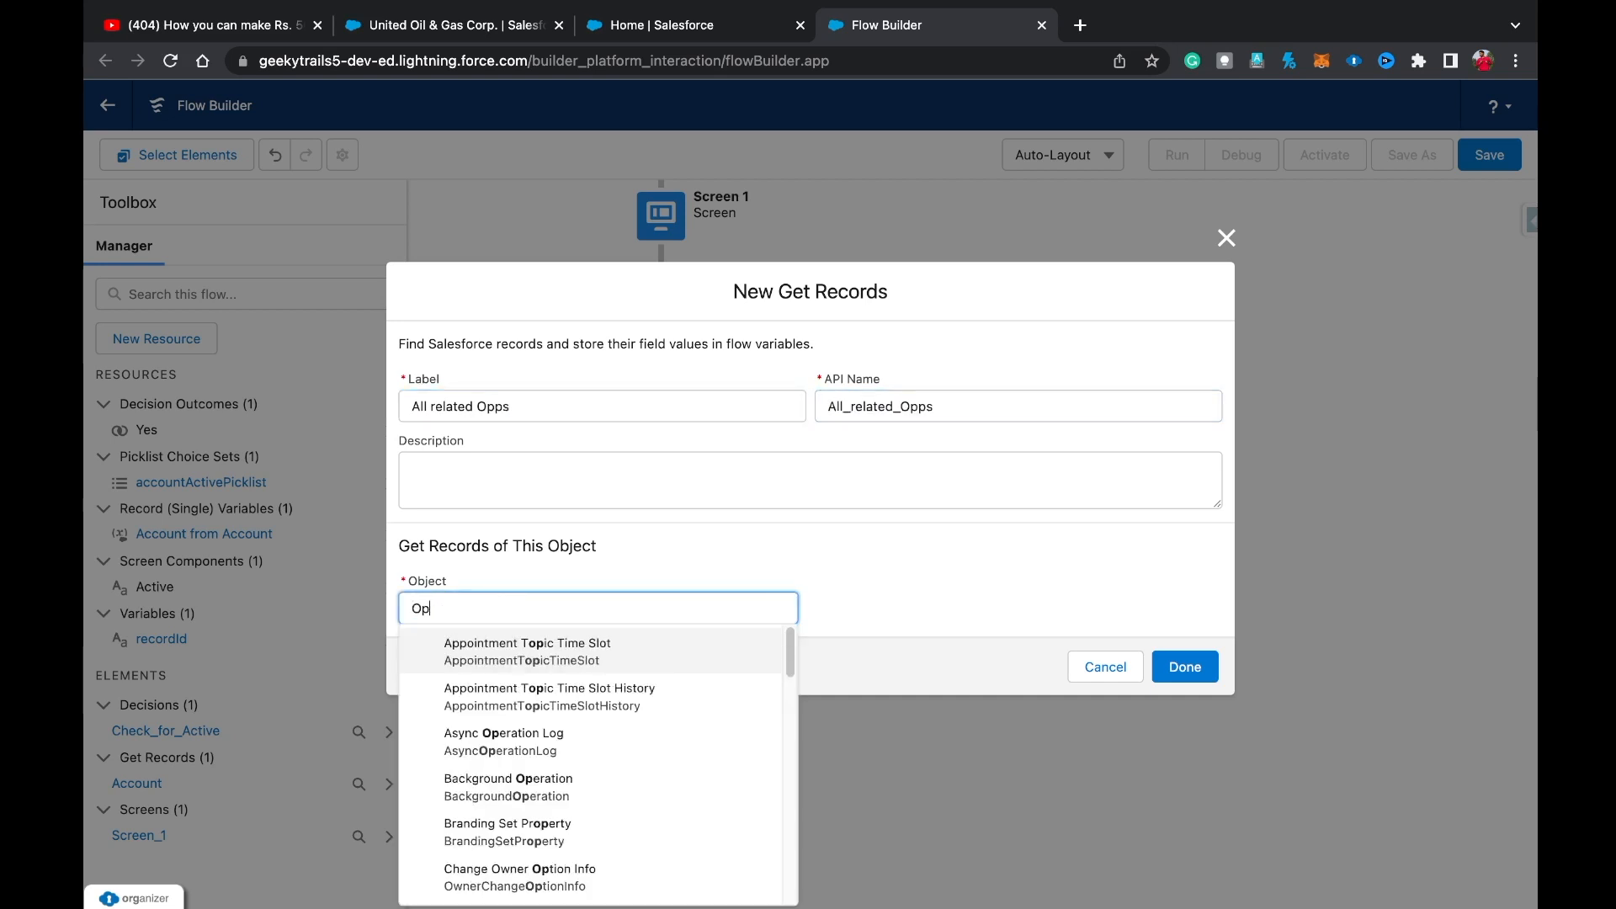
pyautogui.write('p')
pyautogui.press('Return')
# Filter the opportunities by AccountId Equals recordId and store all matching records.
pyautogui.click(555, 540)
pyautogui.write('Ul')
pyautogui.press('BackSpace')
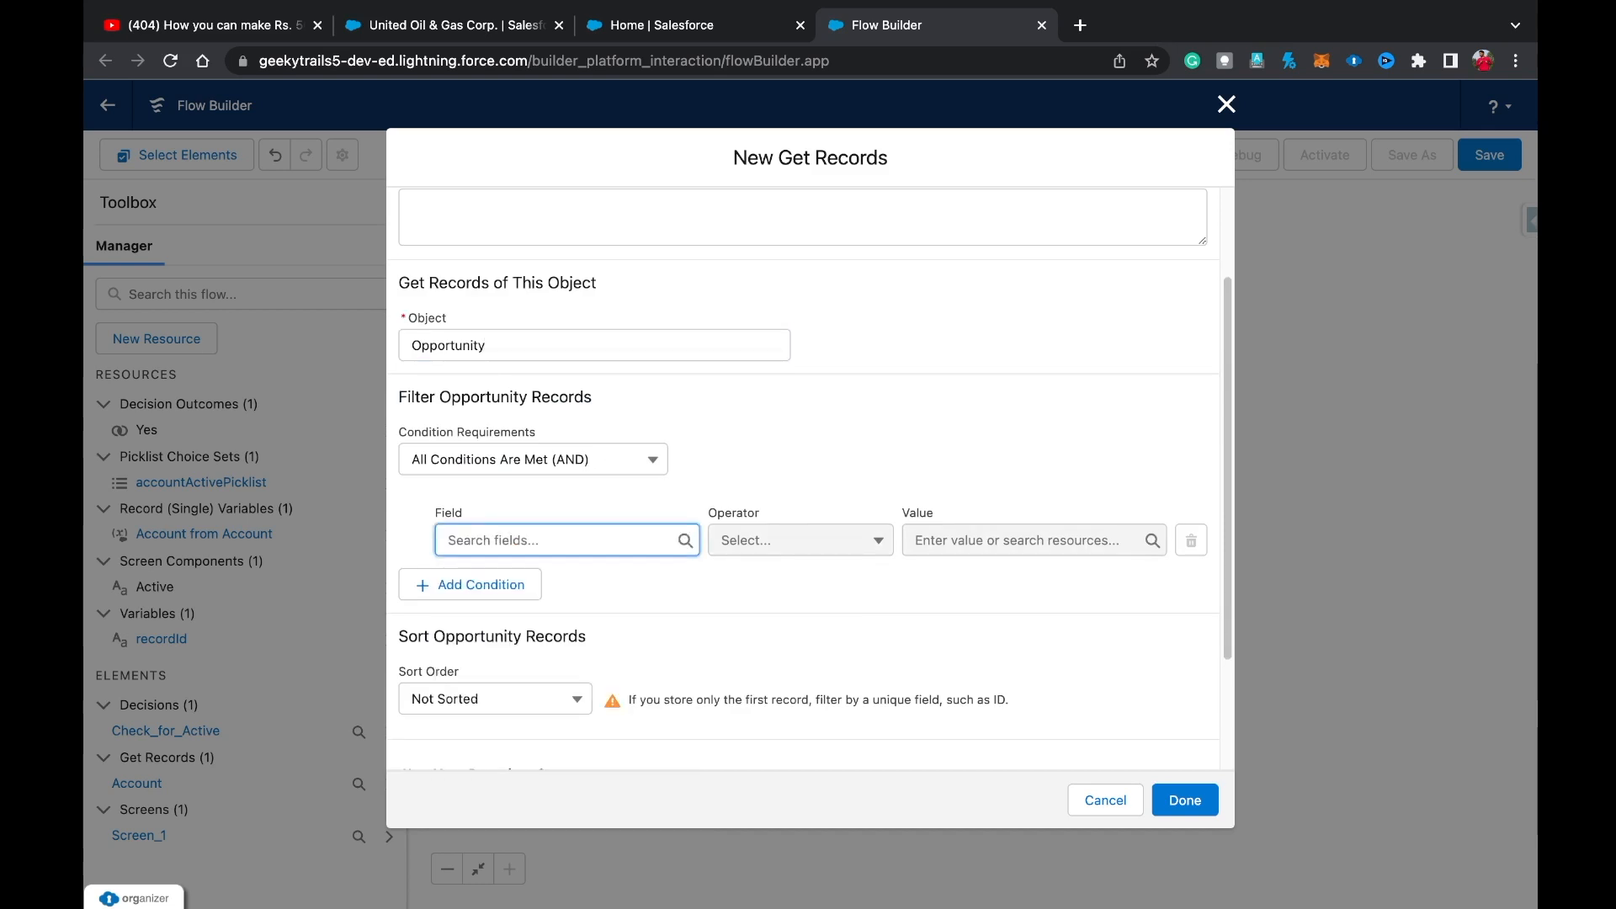
pyautogui.write('Acc')
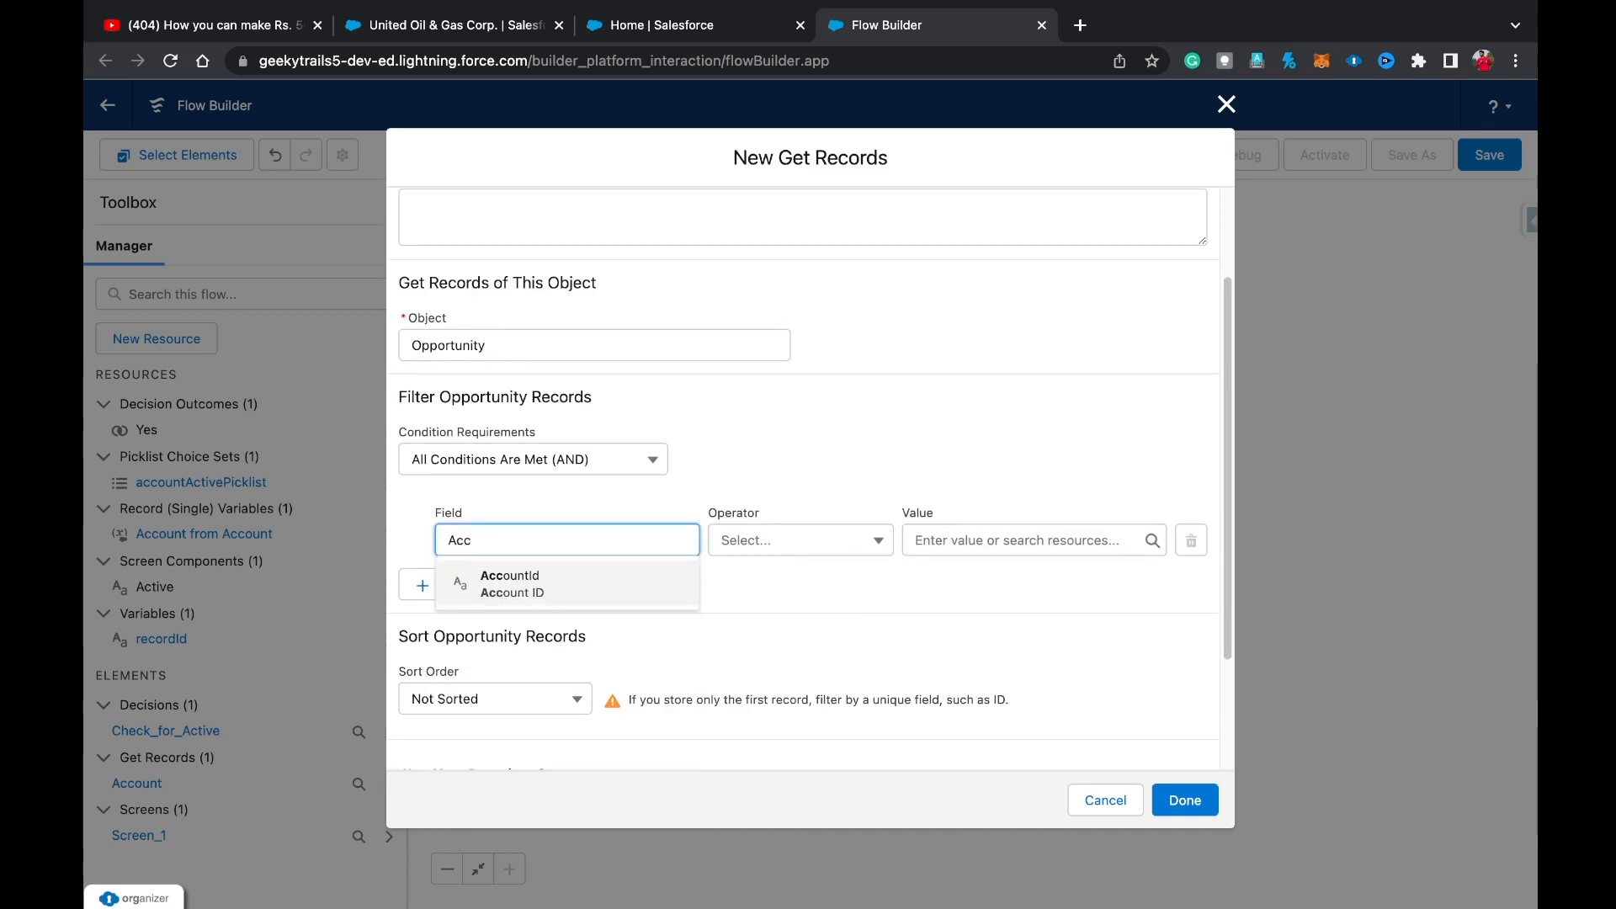
pyautogui.press('Return')
pyautogui.click(1023, 540)
pyautogui.write('record')
pyautogui.press('Return')
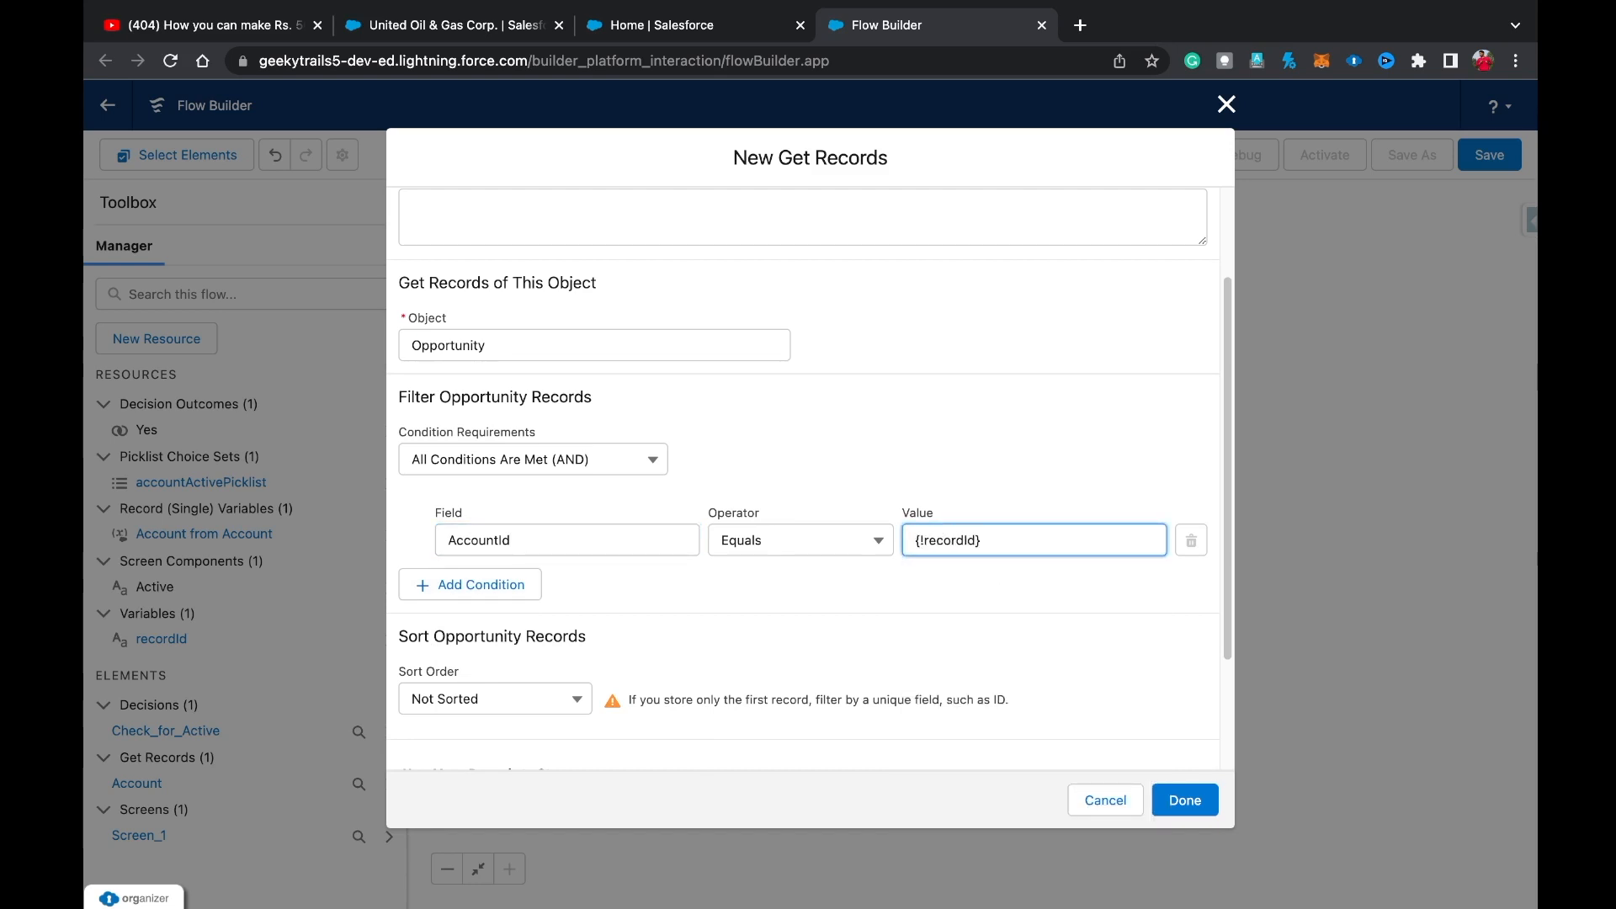
pyautogui.scroll(-3, 812, 478)
pyautogui.click(410, 656)
# Add a second filter condition requiring StageName Does Not Equal Closed Won.
pyautogui.click(470, 425)
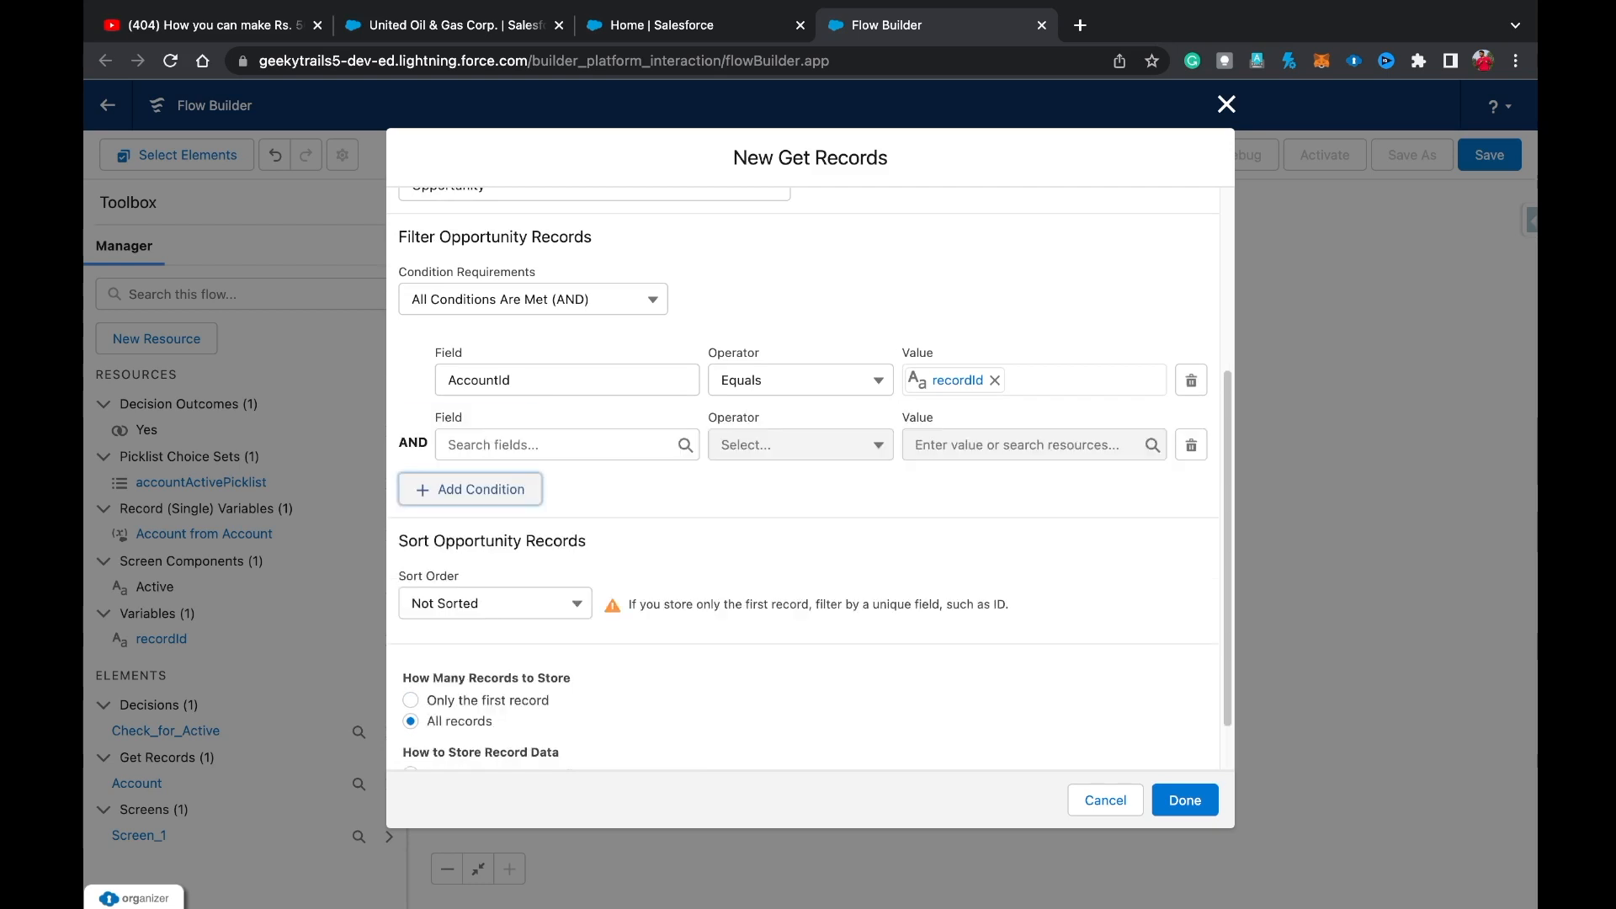
pyautogui.click(556, 445)
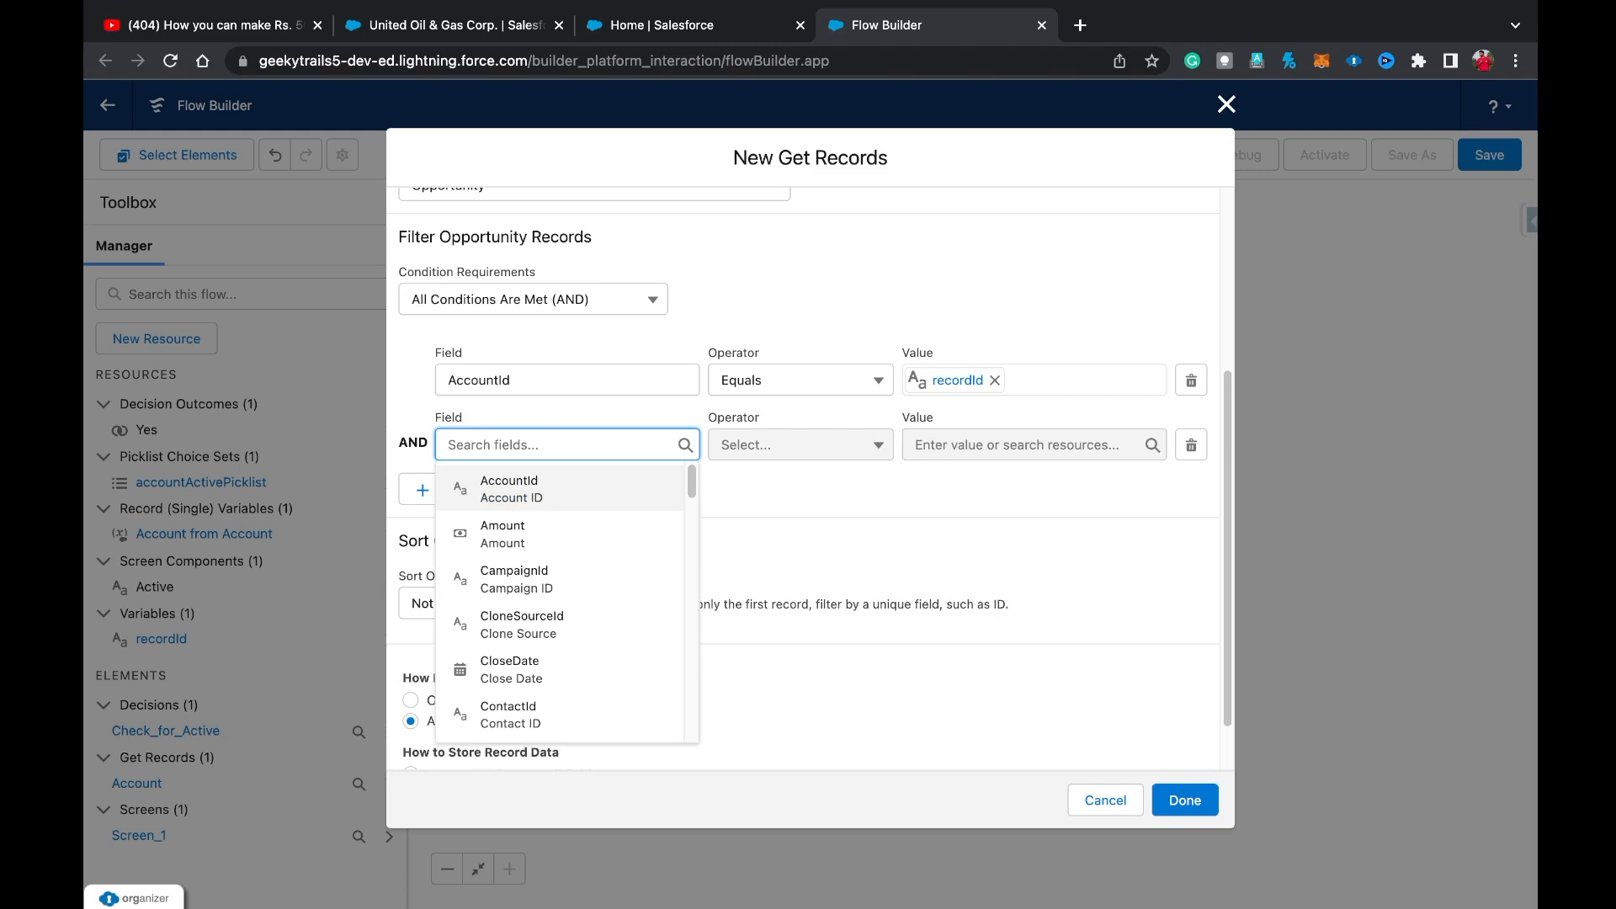
pyautogui.write('Stage')
pyautogui.press('Down')
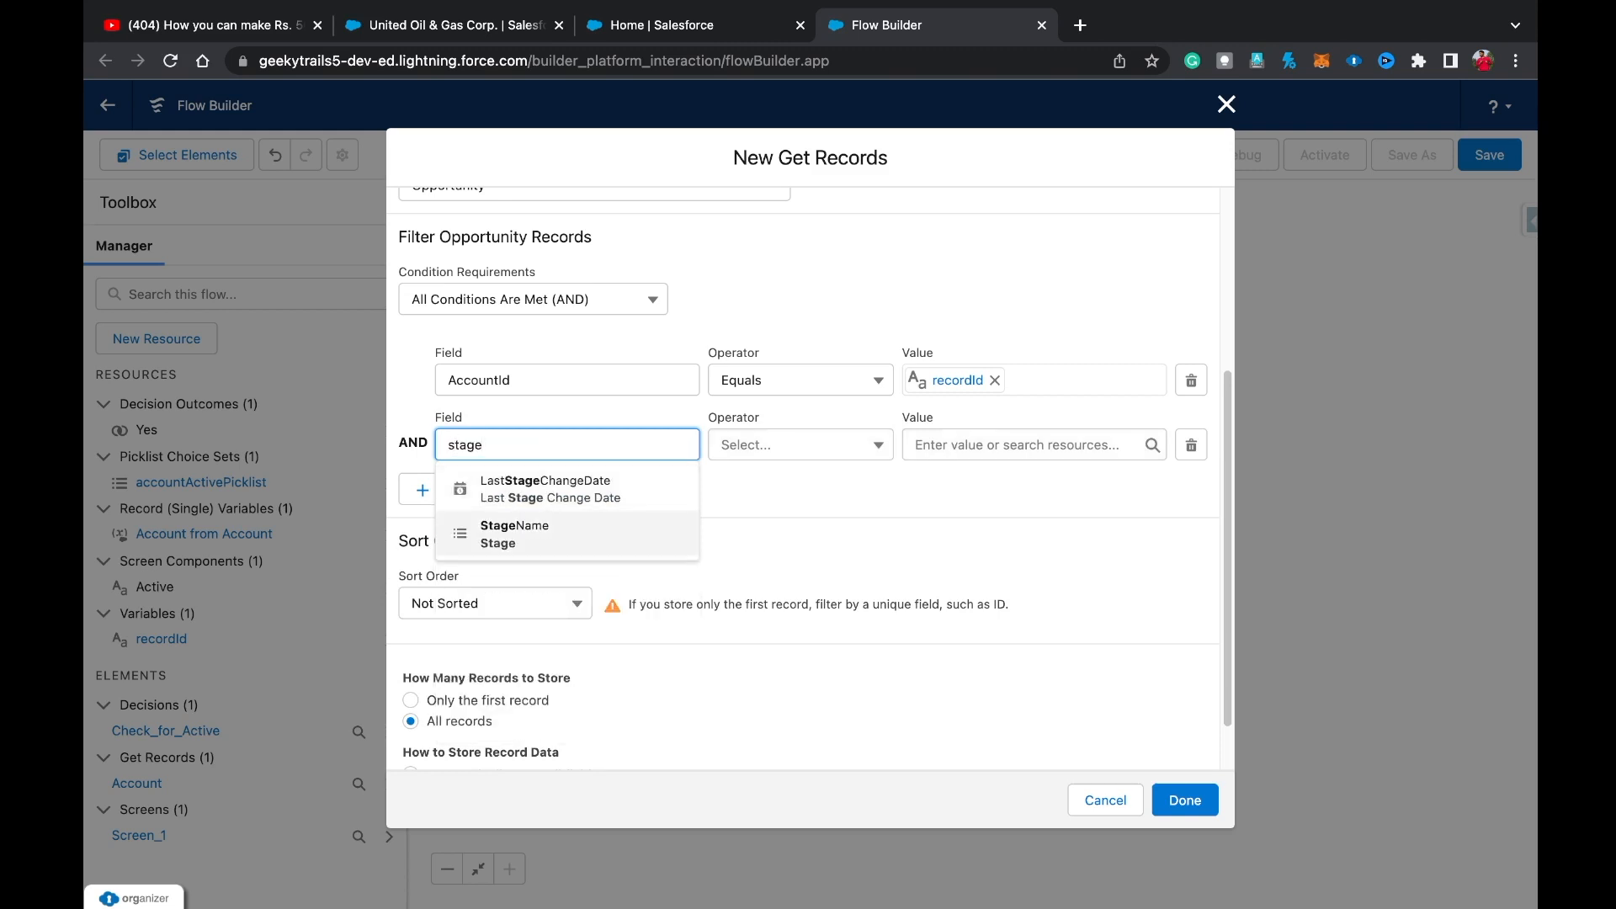
pyautogui.press('Return')
pyautogui.press('Tab')
pyautogui.press('Down')
pyautogui.press('Down')
pyautogui.press('Return')
pyautogui.press('Tab')
pyautogui.write('clo')
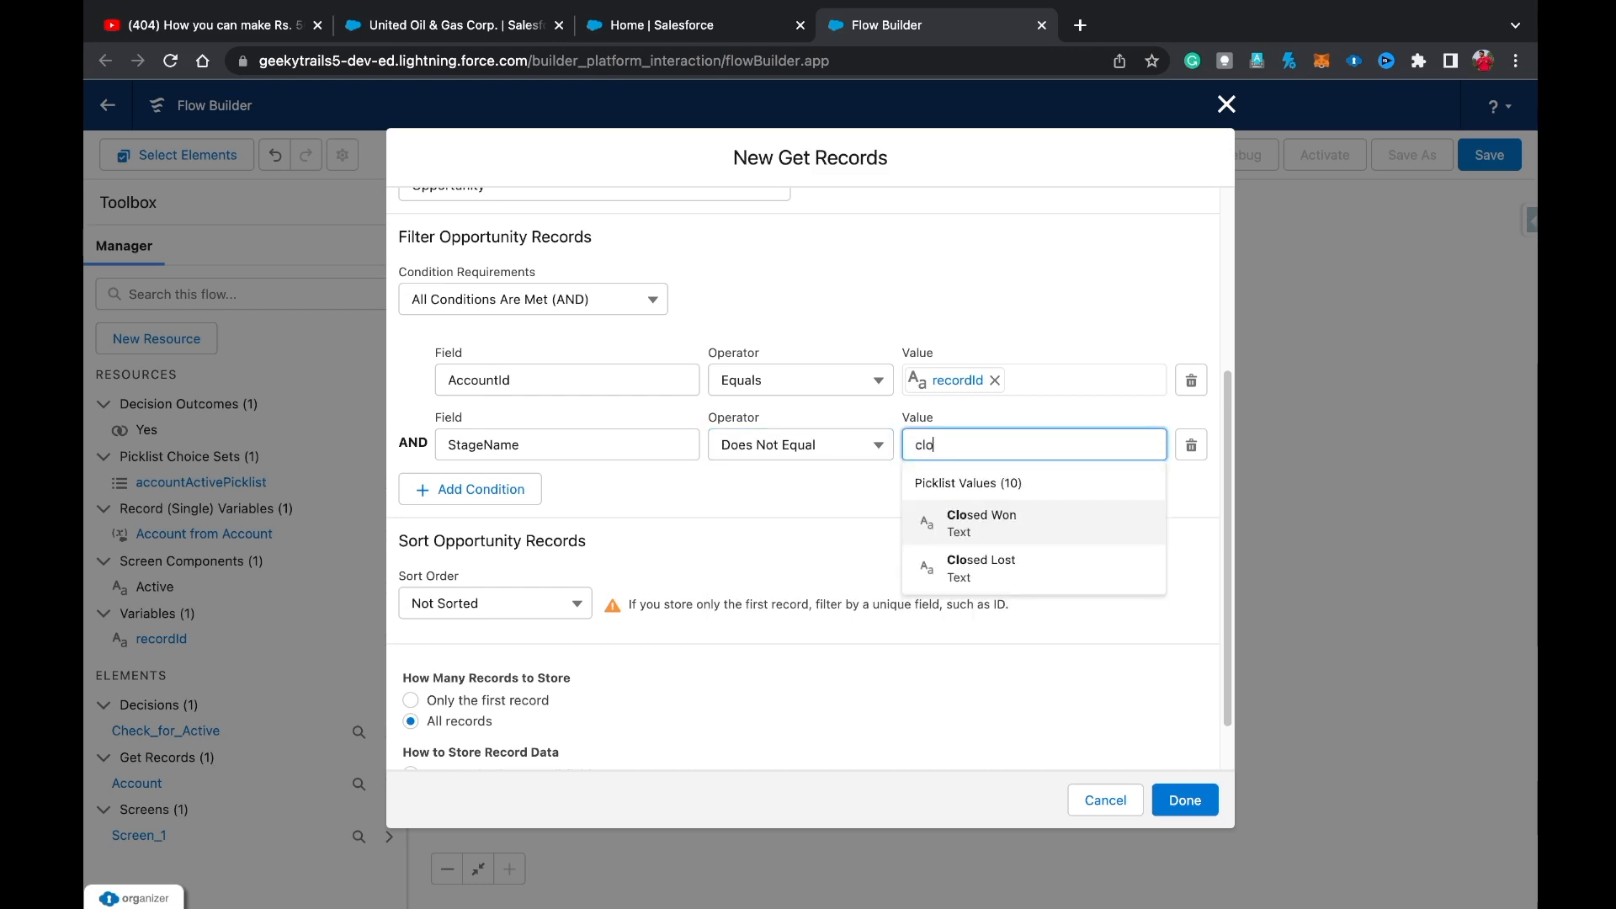
pyautogui.press('Return')
# Add a third filter condition, StageName Does Not Equal Closed Lost, and finish the Get Records element.
pyautogui.press('Tab')
pyautogui.press('Return')
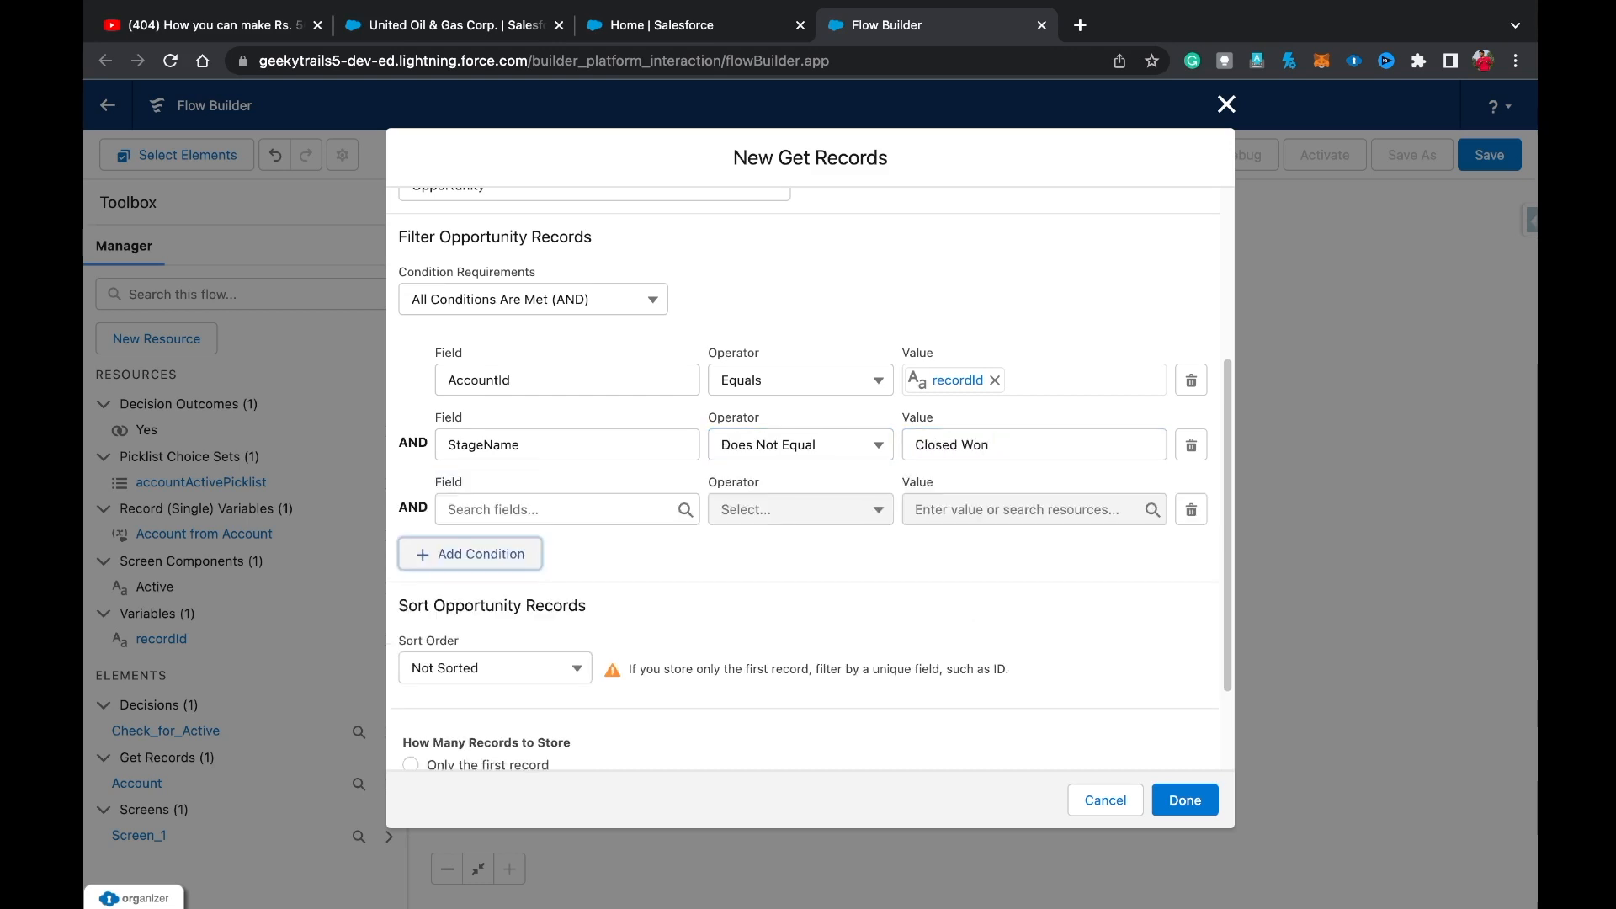
pyautogui.write('stage')
pyautogui.press('Down')
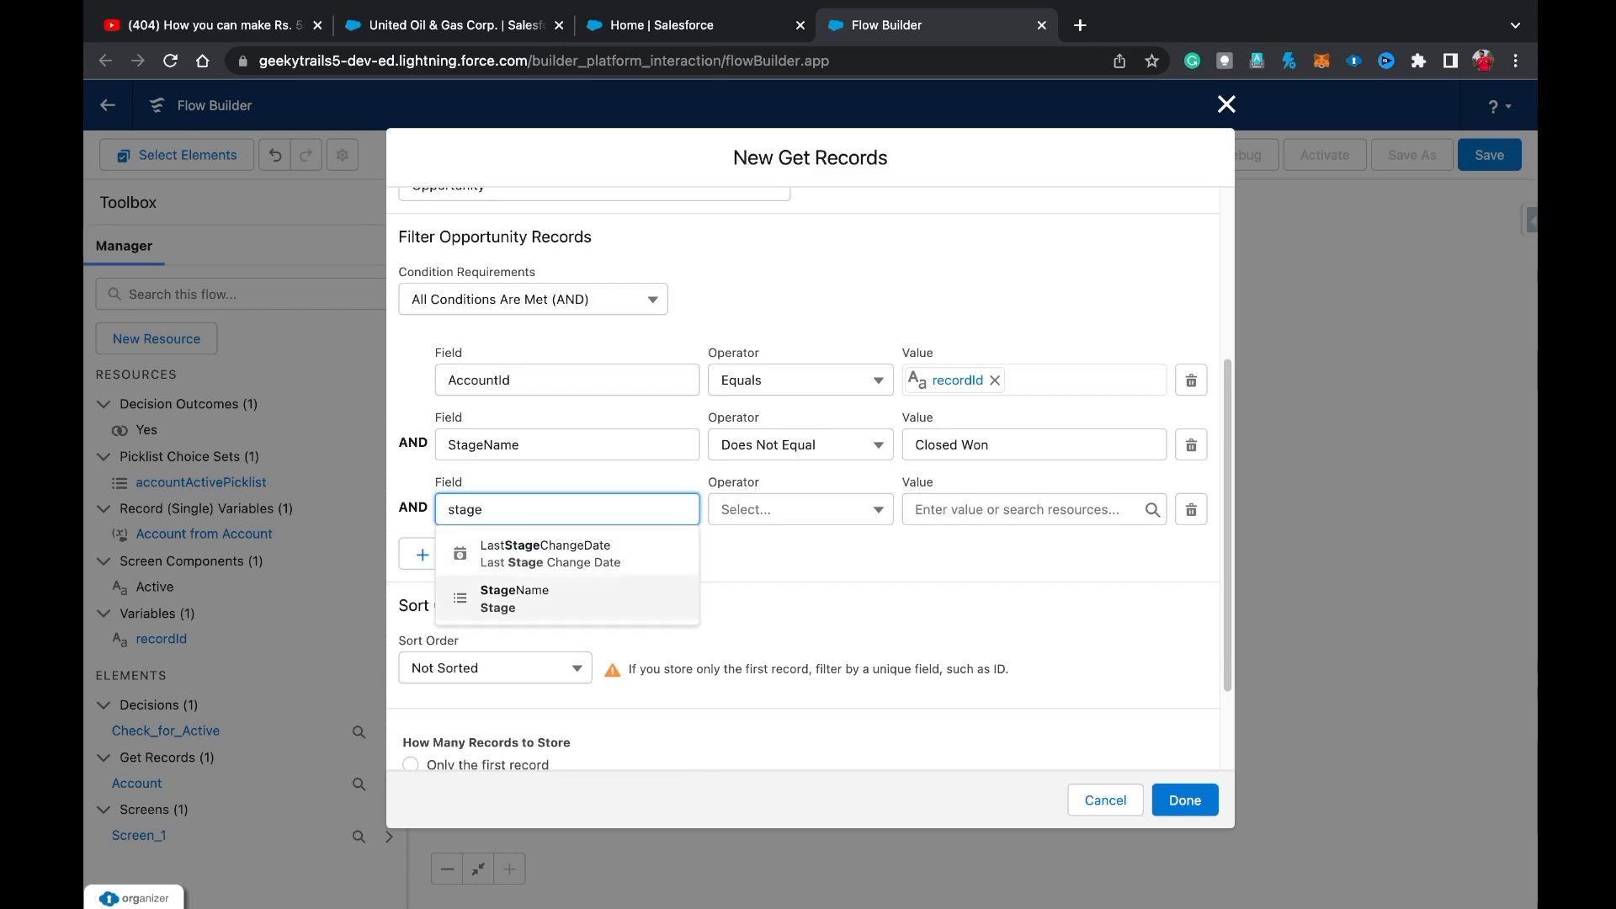
pyautogui.press('Return')
pyautogui.press('Tab')
pyautogui.press('Down')
pyautogui.press('Down')
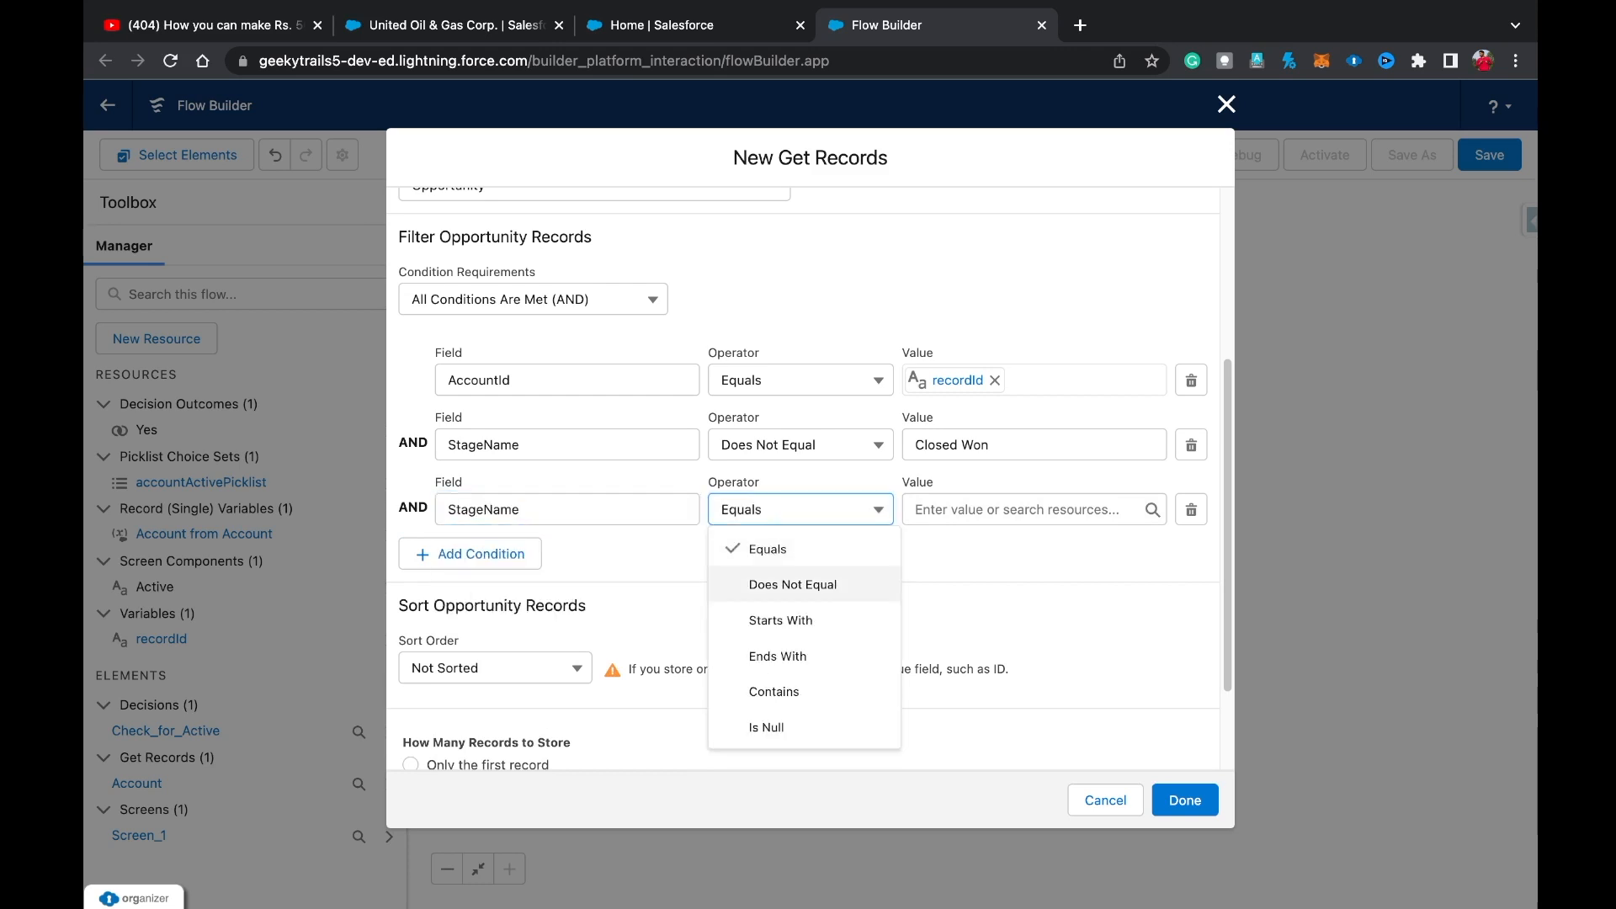
pyautogui.press('Return')
pyautogui.press('Tab')
pyautogui.write('clos')
pyautogui.press('Down')
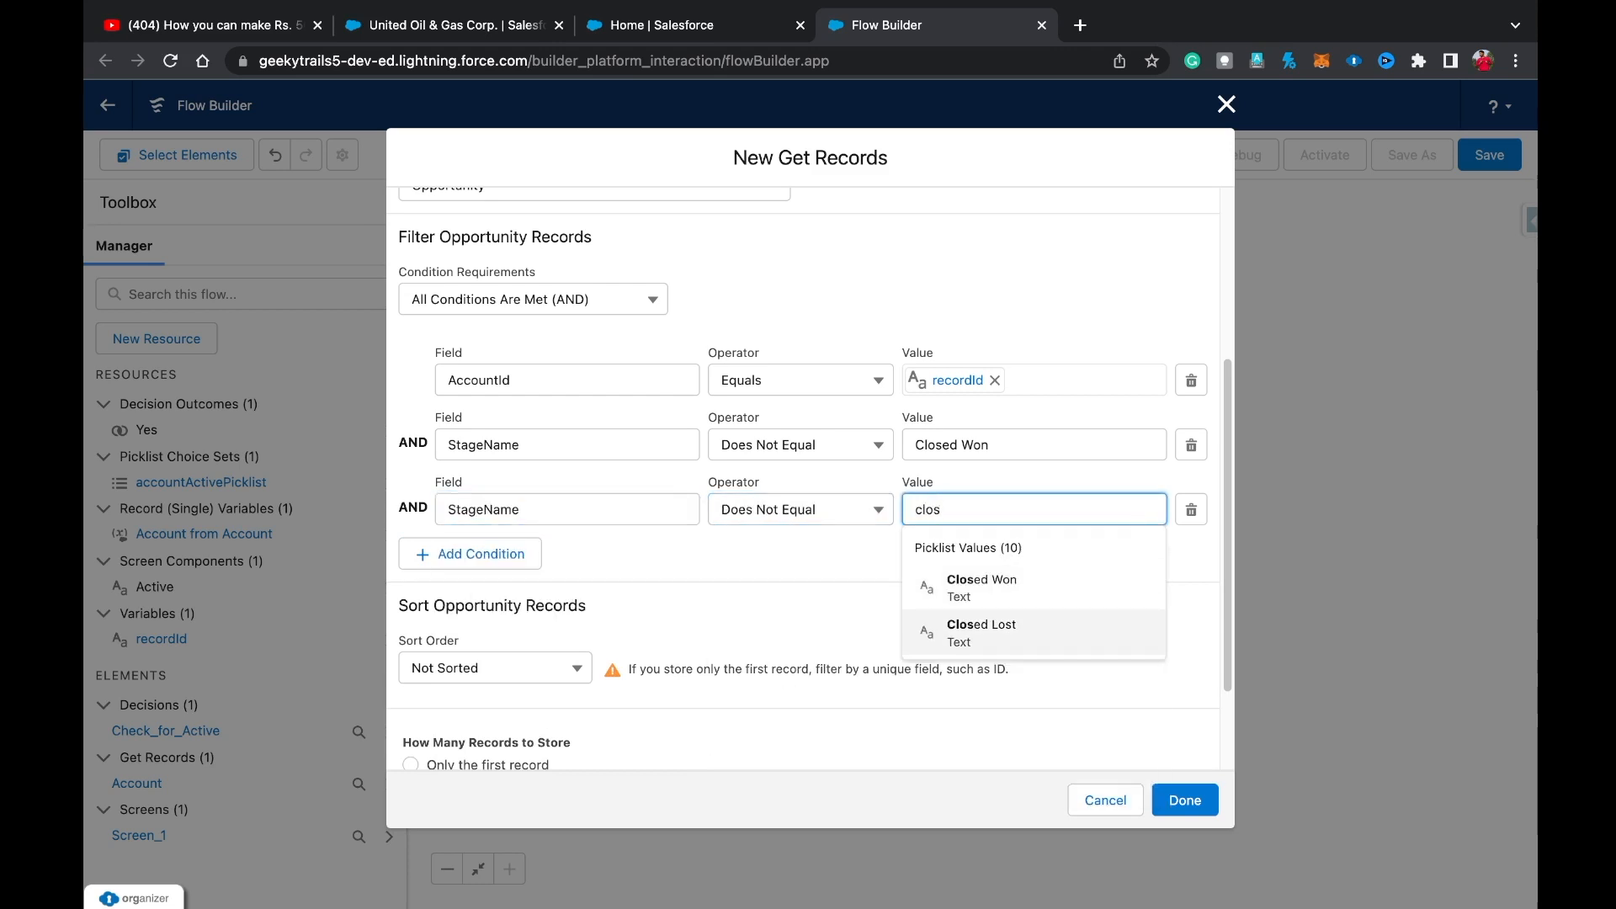
pyautogui.press('Return')
pyautogui.scroll(-3, 808, 478)
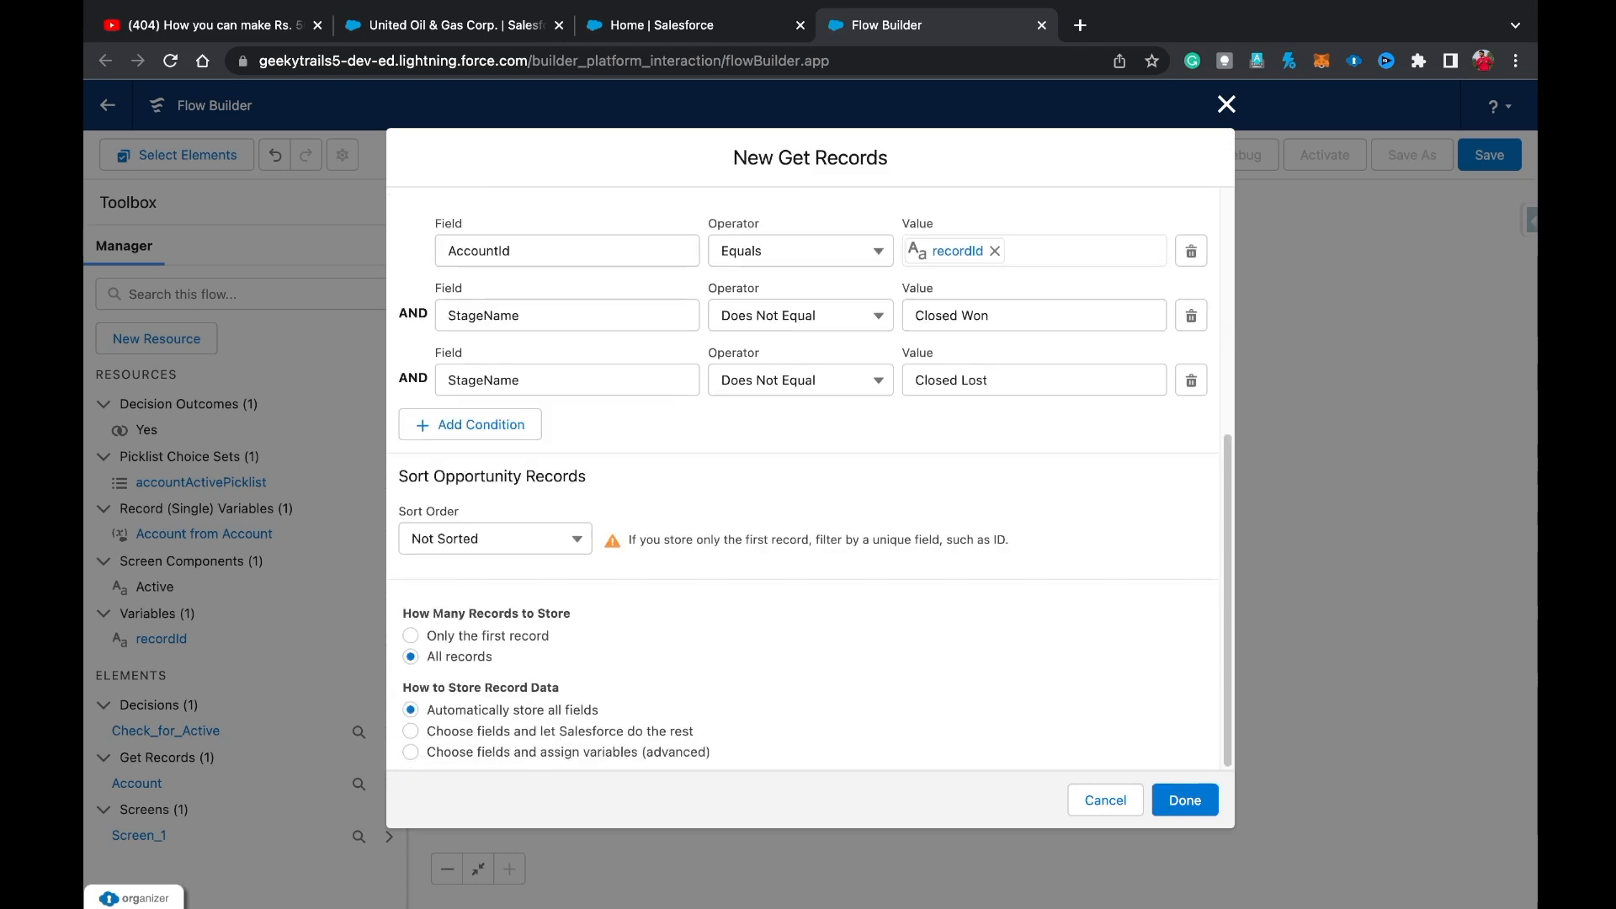
pyautogui.click(1185, 799)
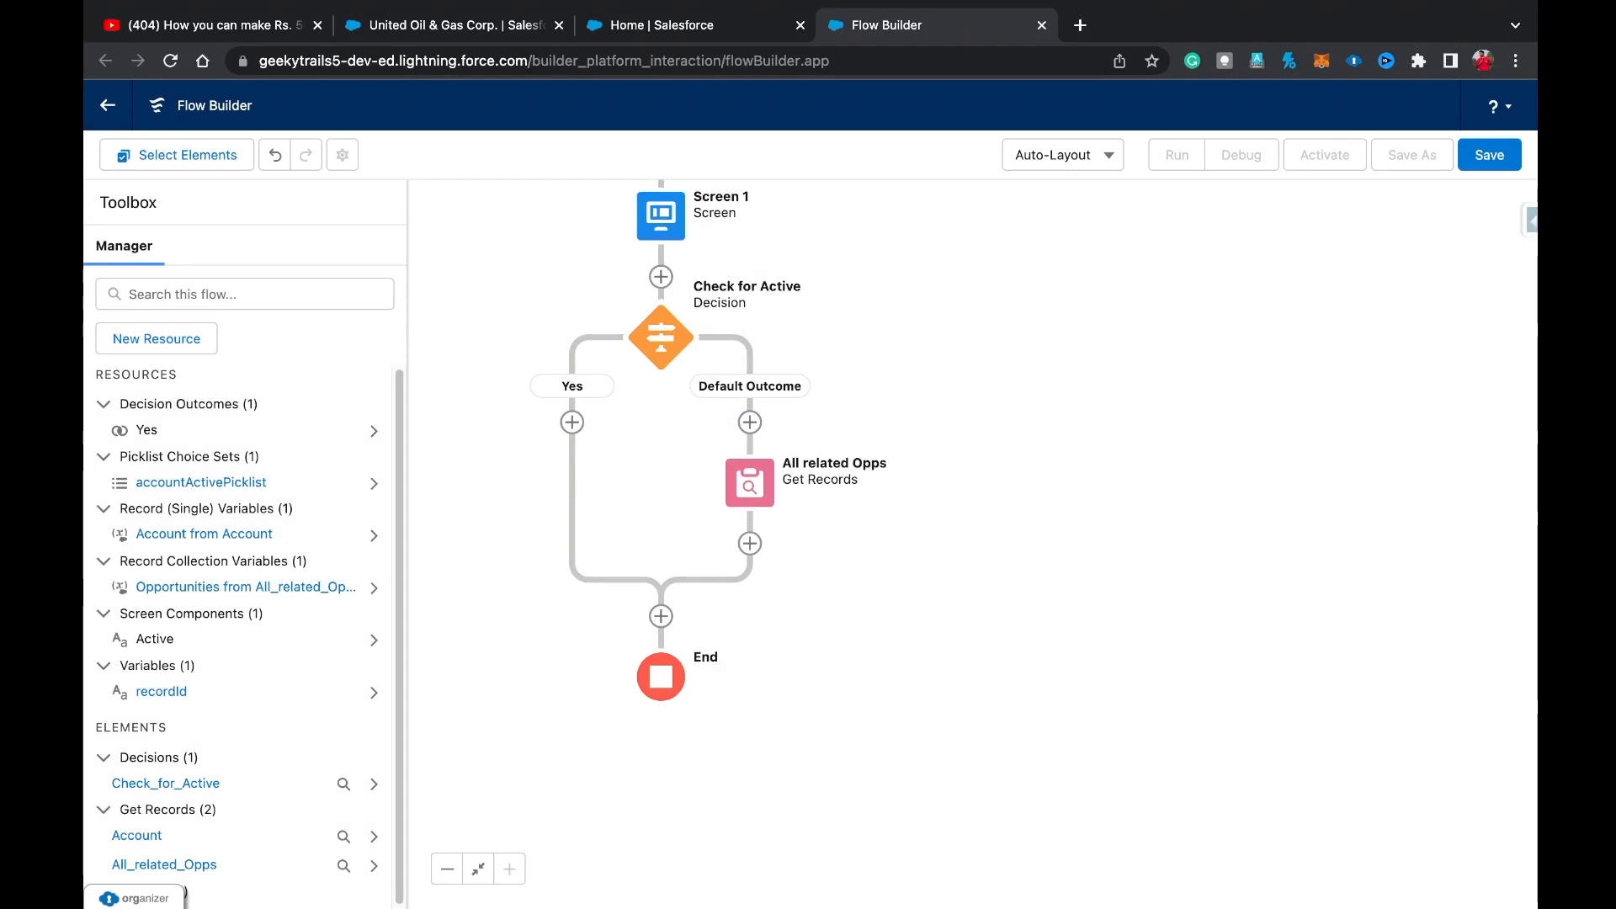
# Add a Decision element after All related Opps with the label check for null and API name check_for_null.
pyautogui.click(750, 543)
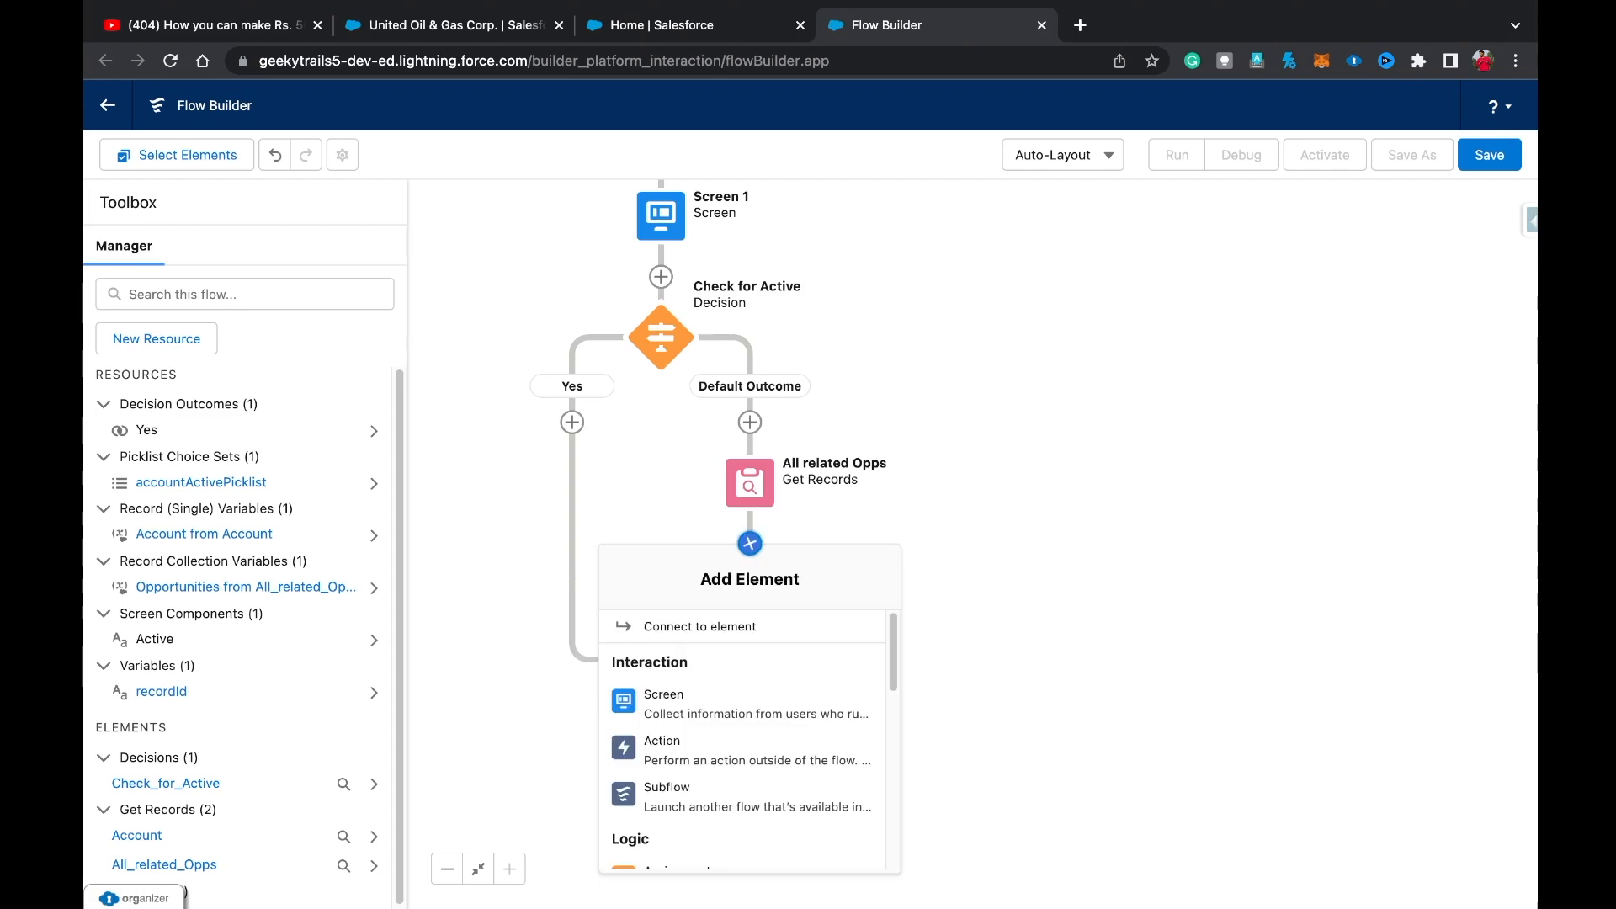
pyautogui.scroll(-1, 745, 507)
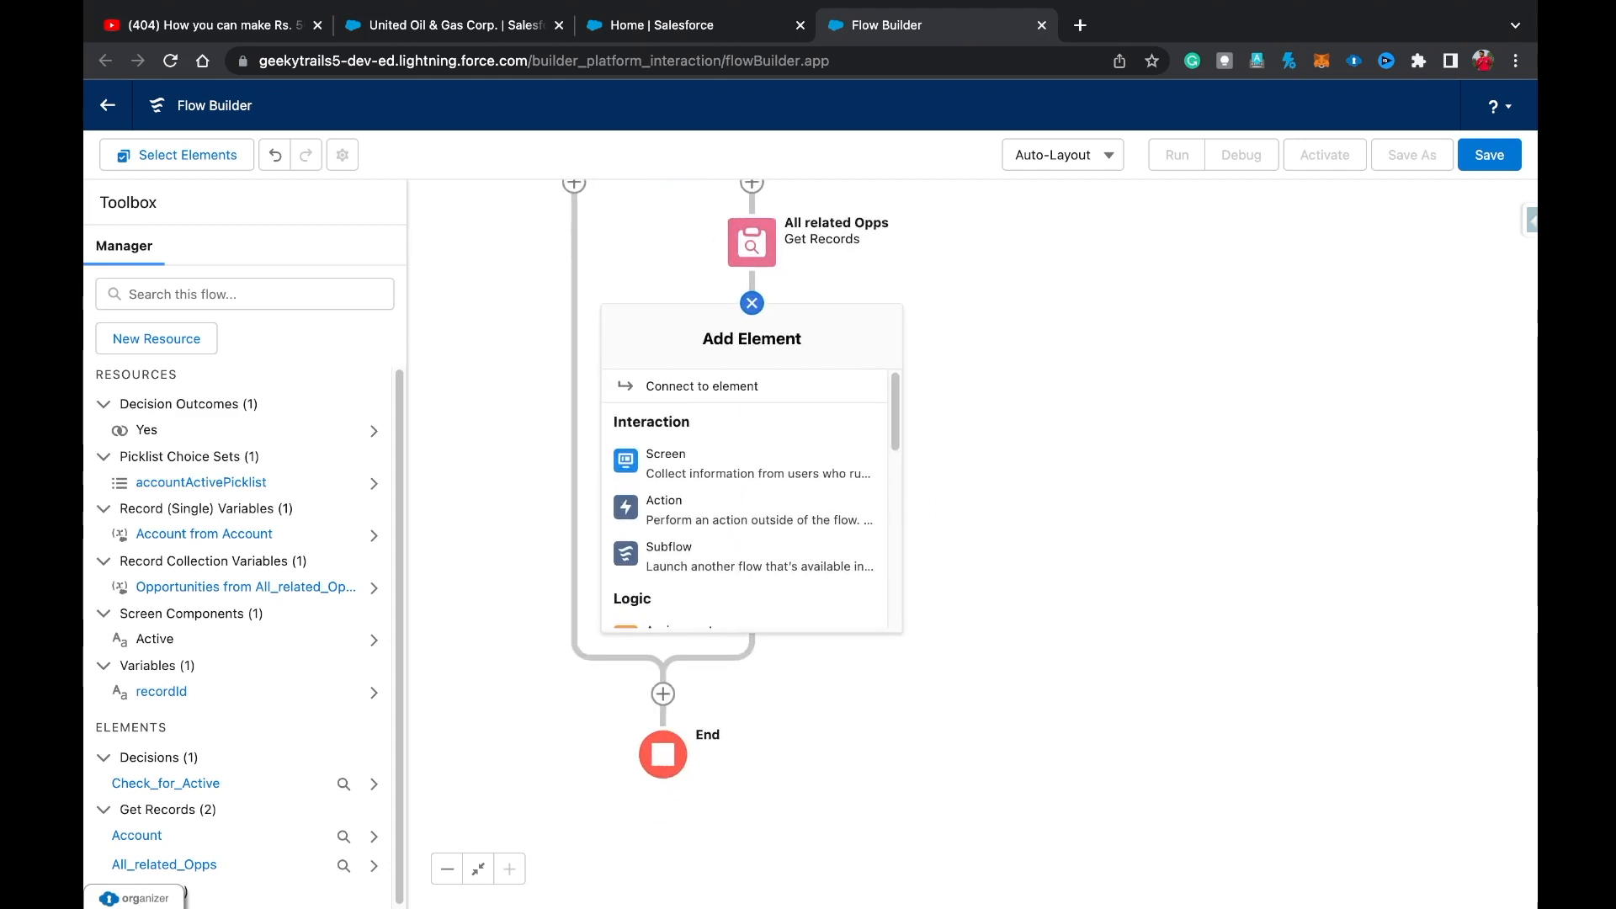
pyautogui.click(752, 295)
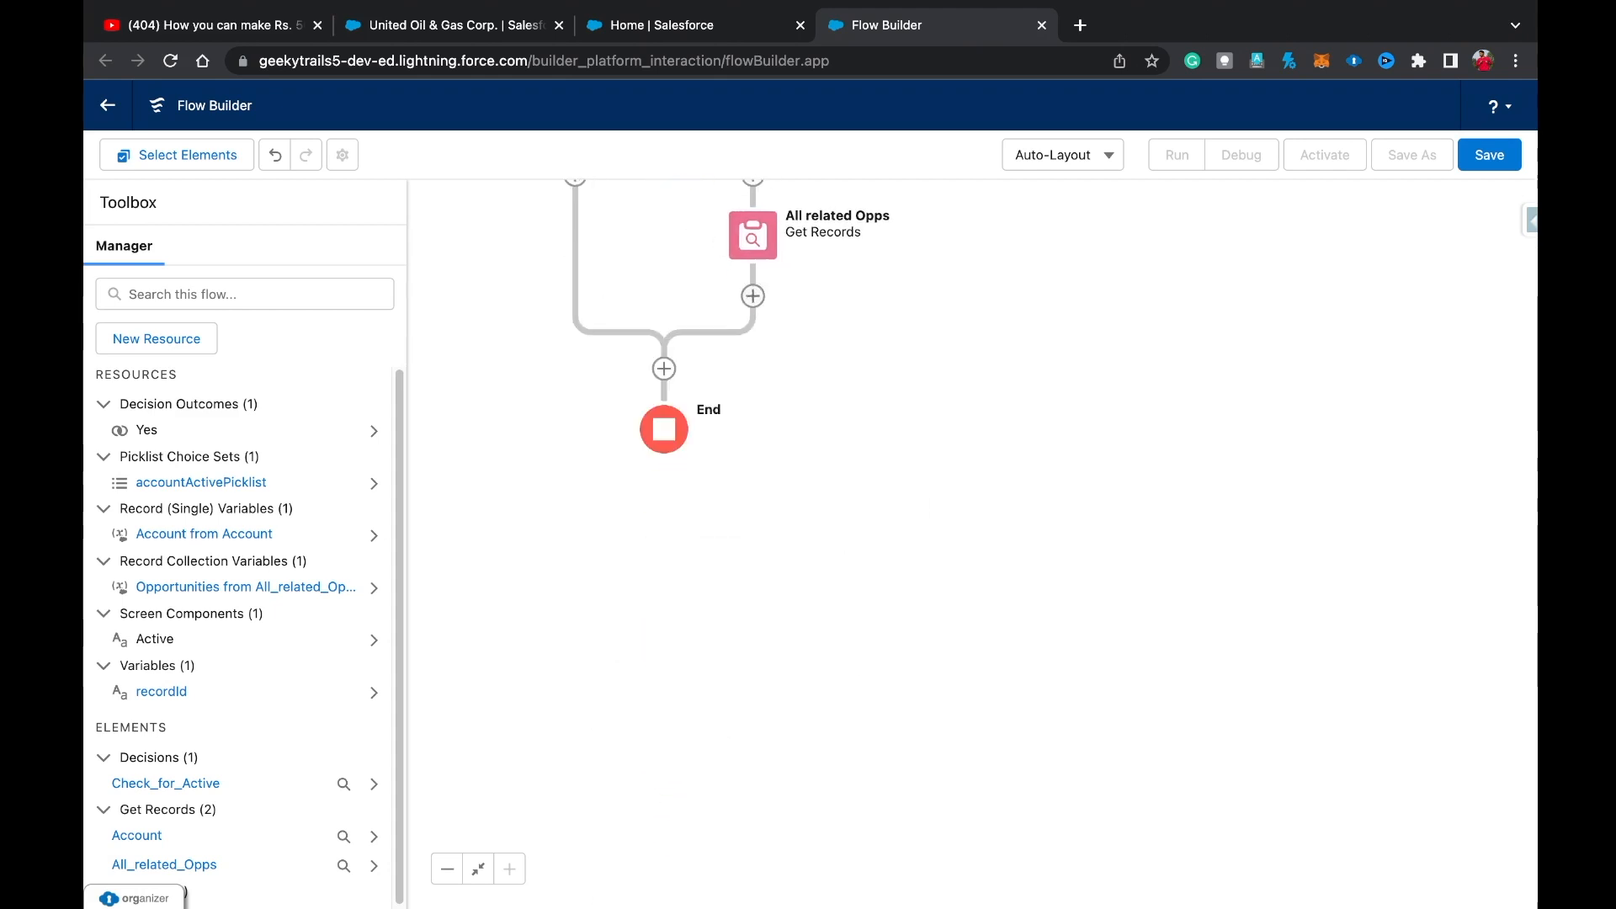
pyautogui.click(753, 296)
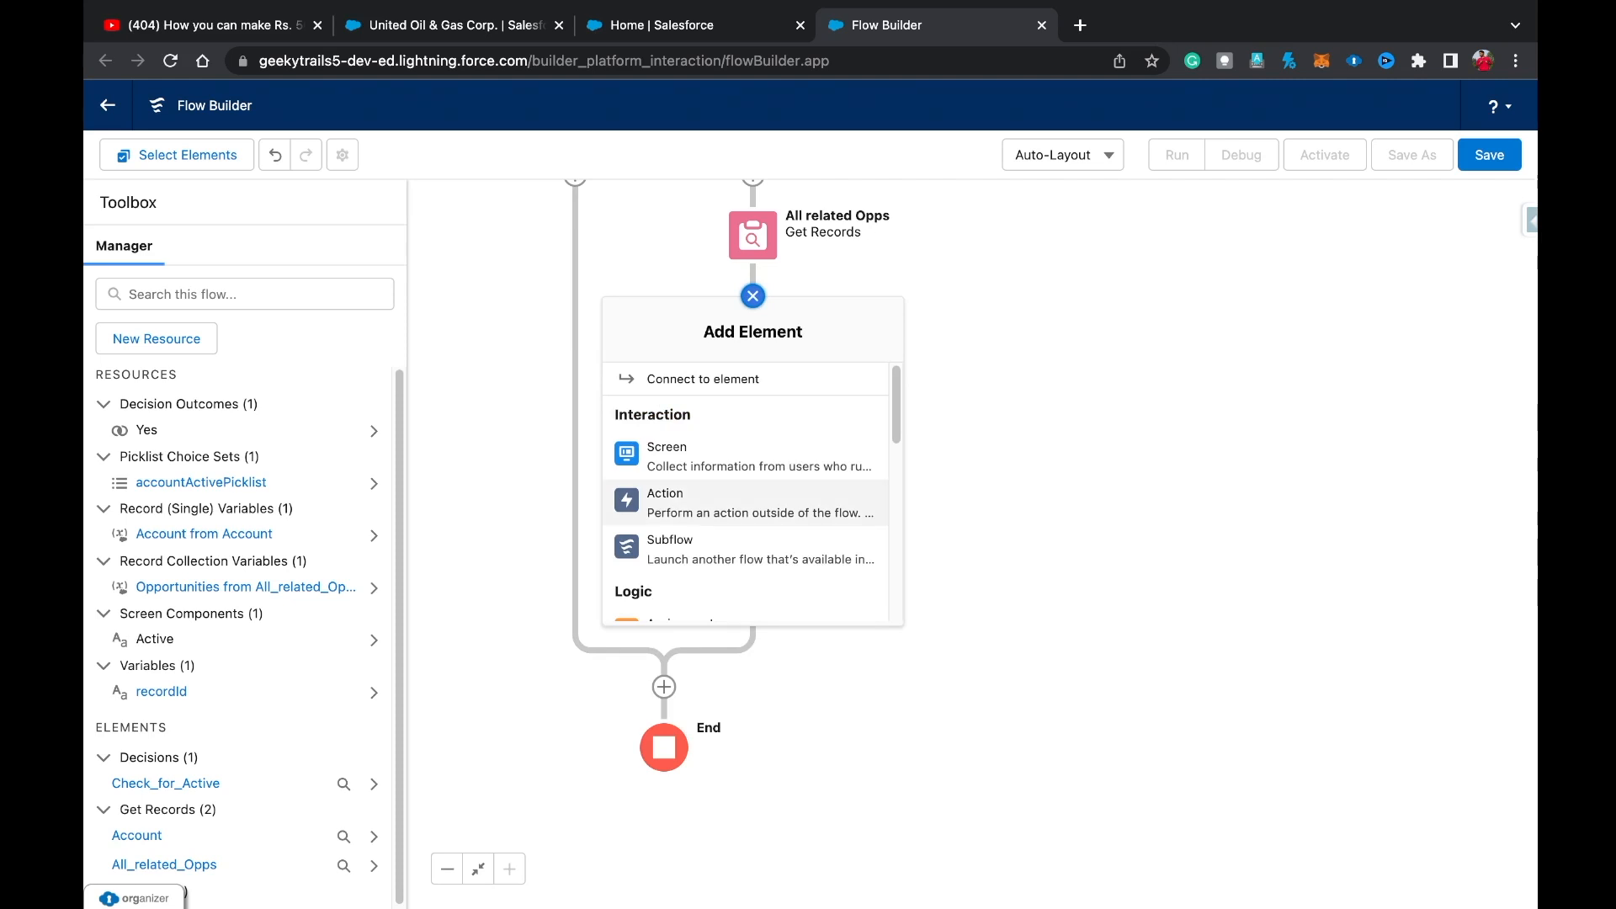
pyautogui.scroll(-3, 745, 505)
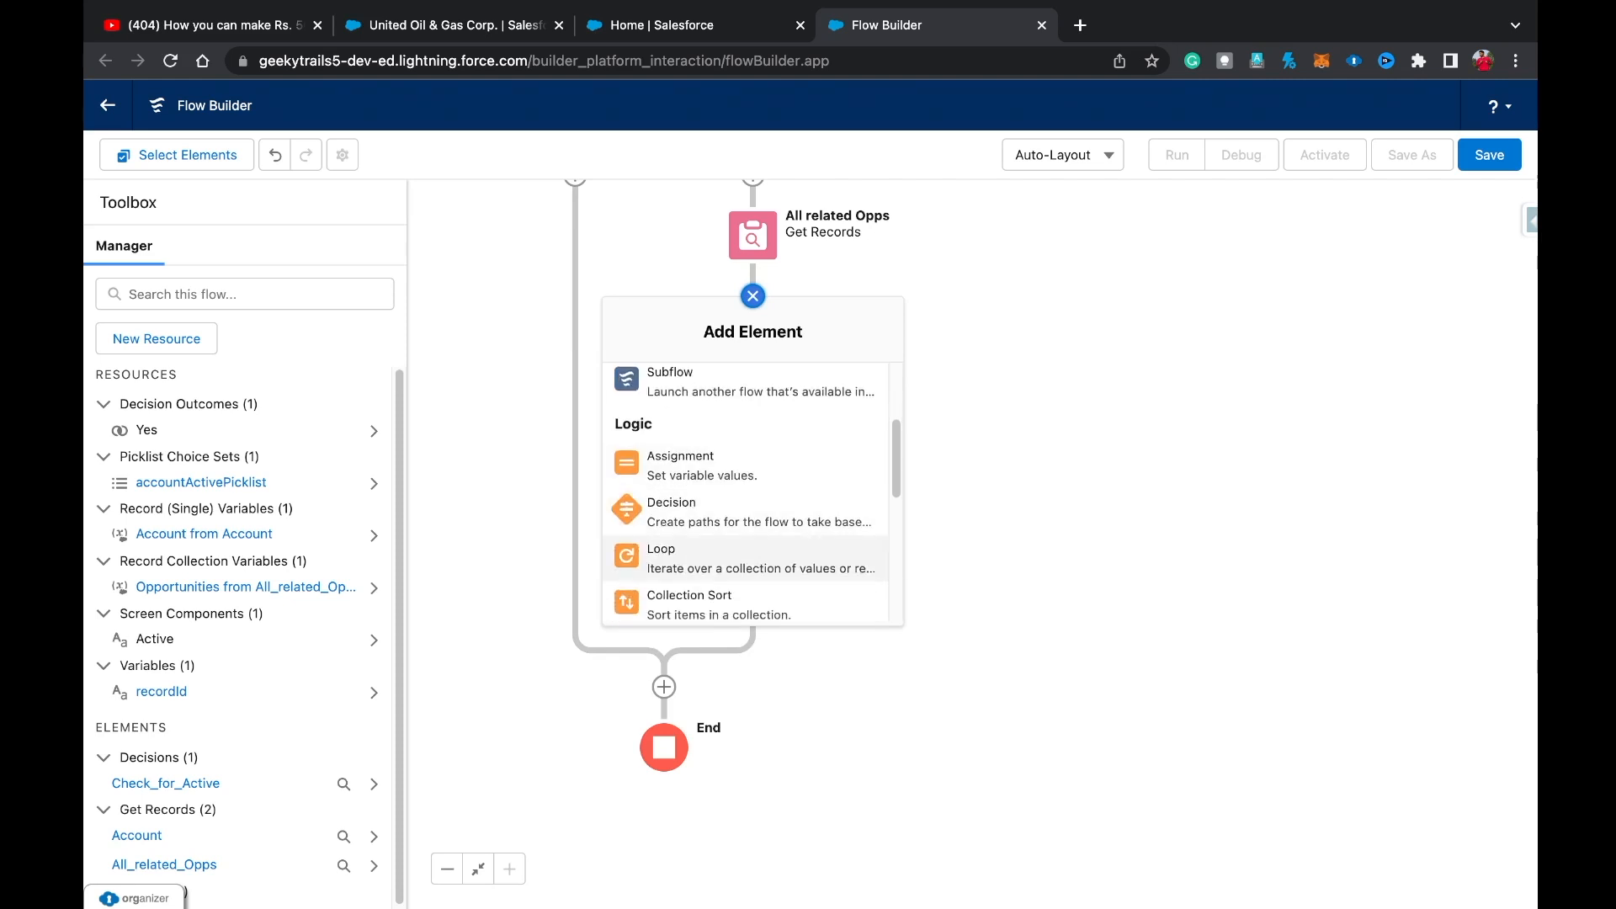
pyautogui.click(745, 510)
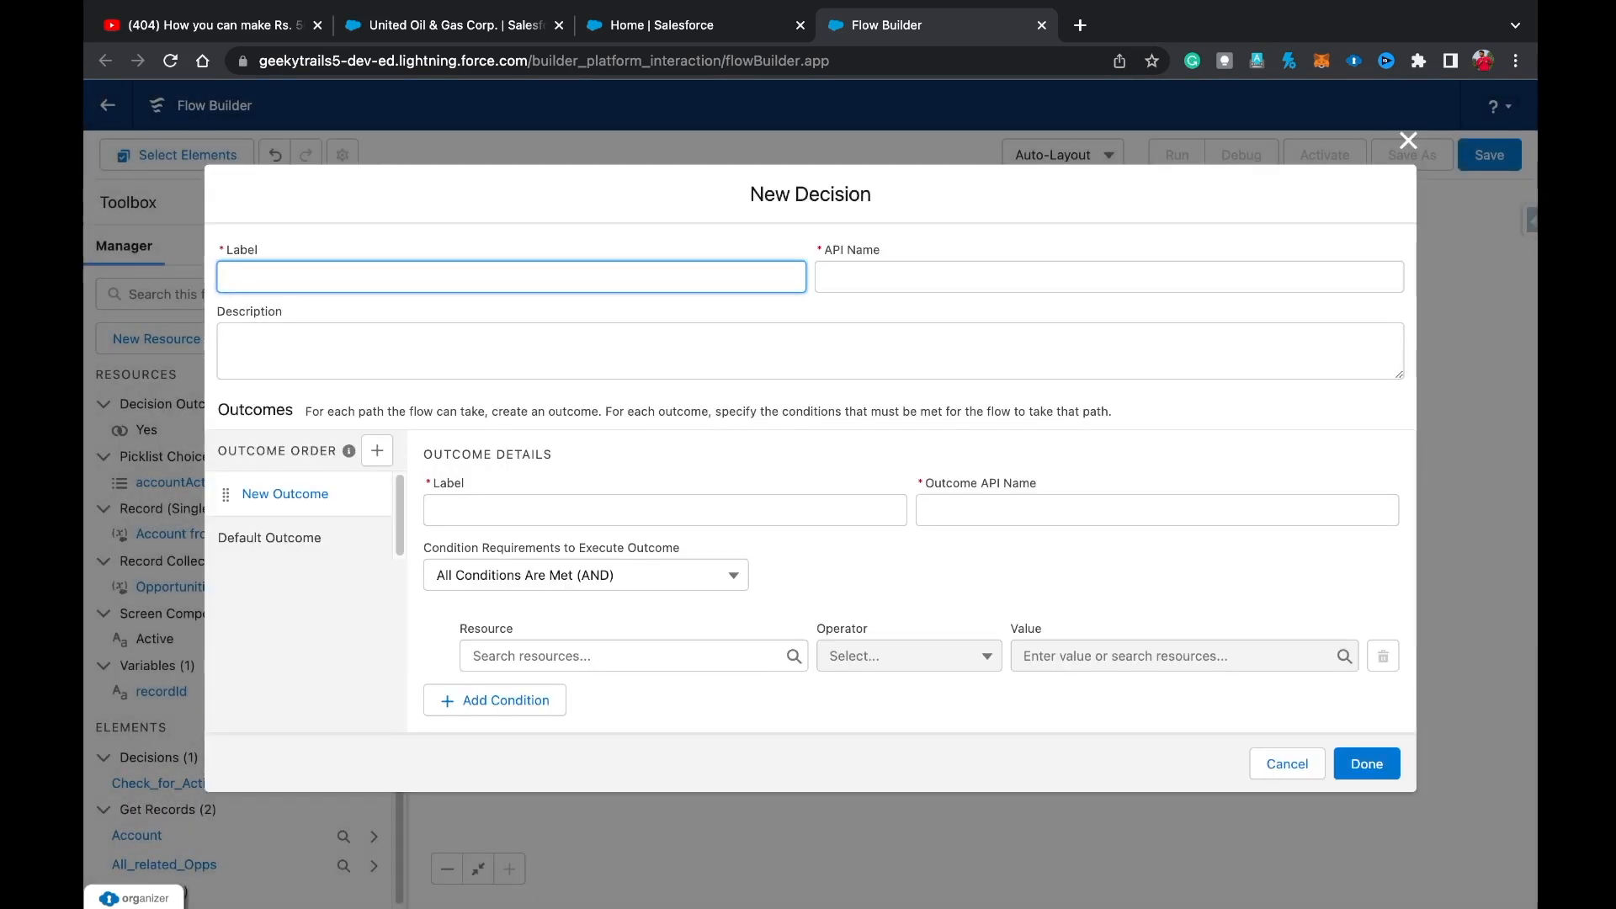
pyautogui.write('check for null')
pyautogui.press('Tab')
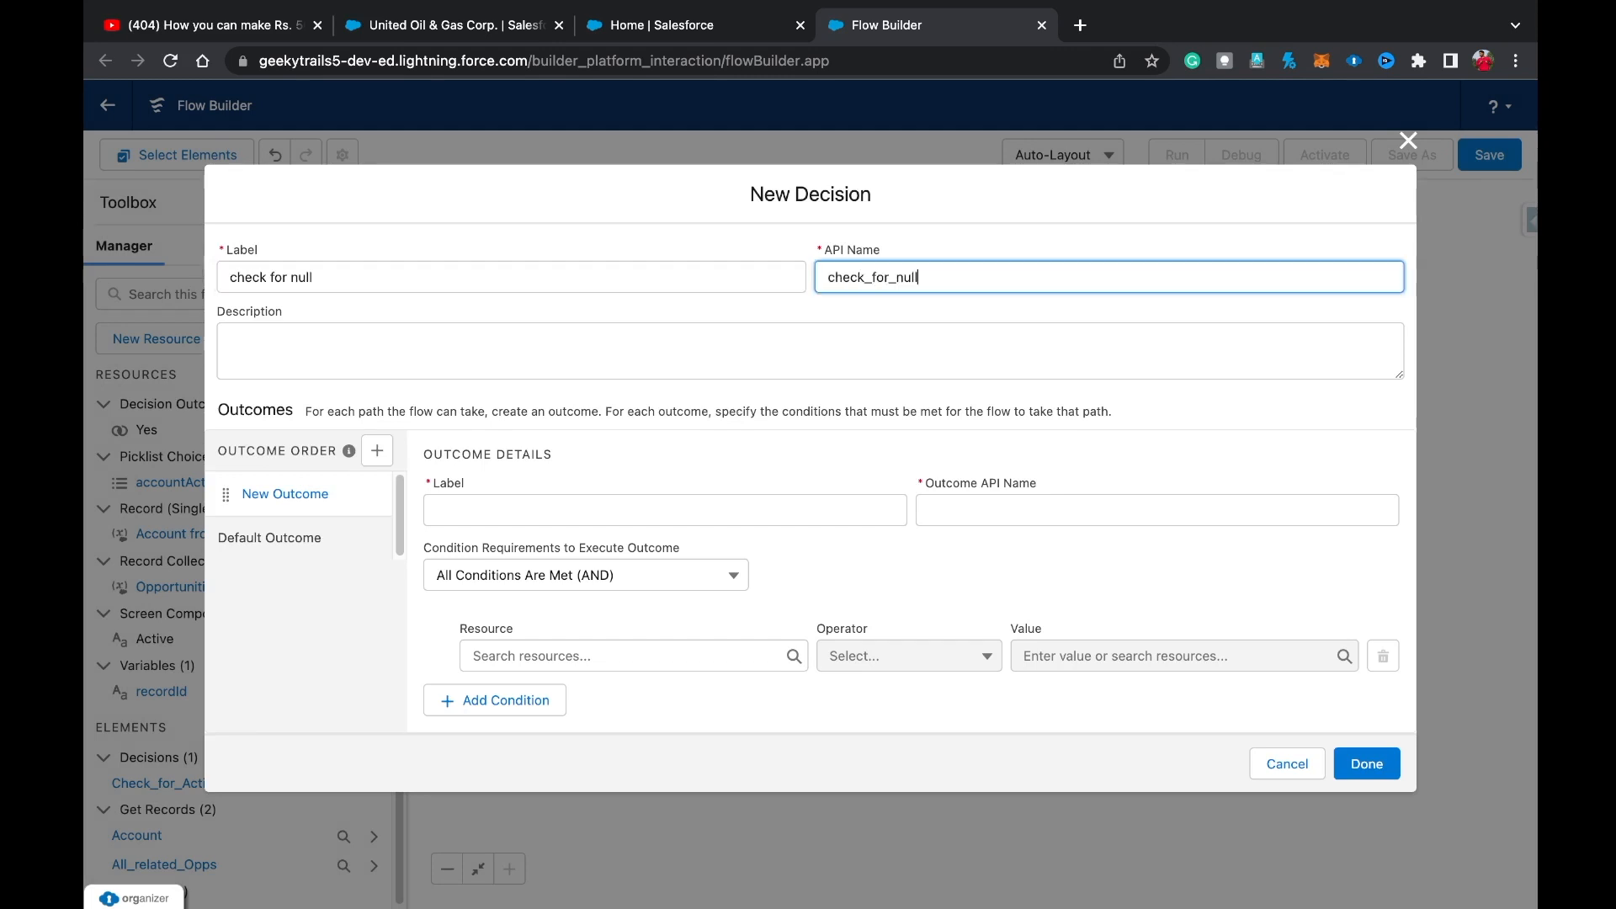
# Label the decision's new outcome Not null, with the API name Not_null.
pyautogui.click(745, 510)
pyautogui.write('Not null')
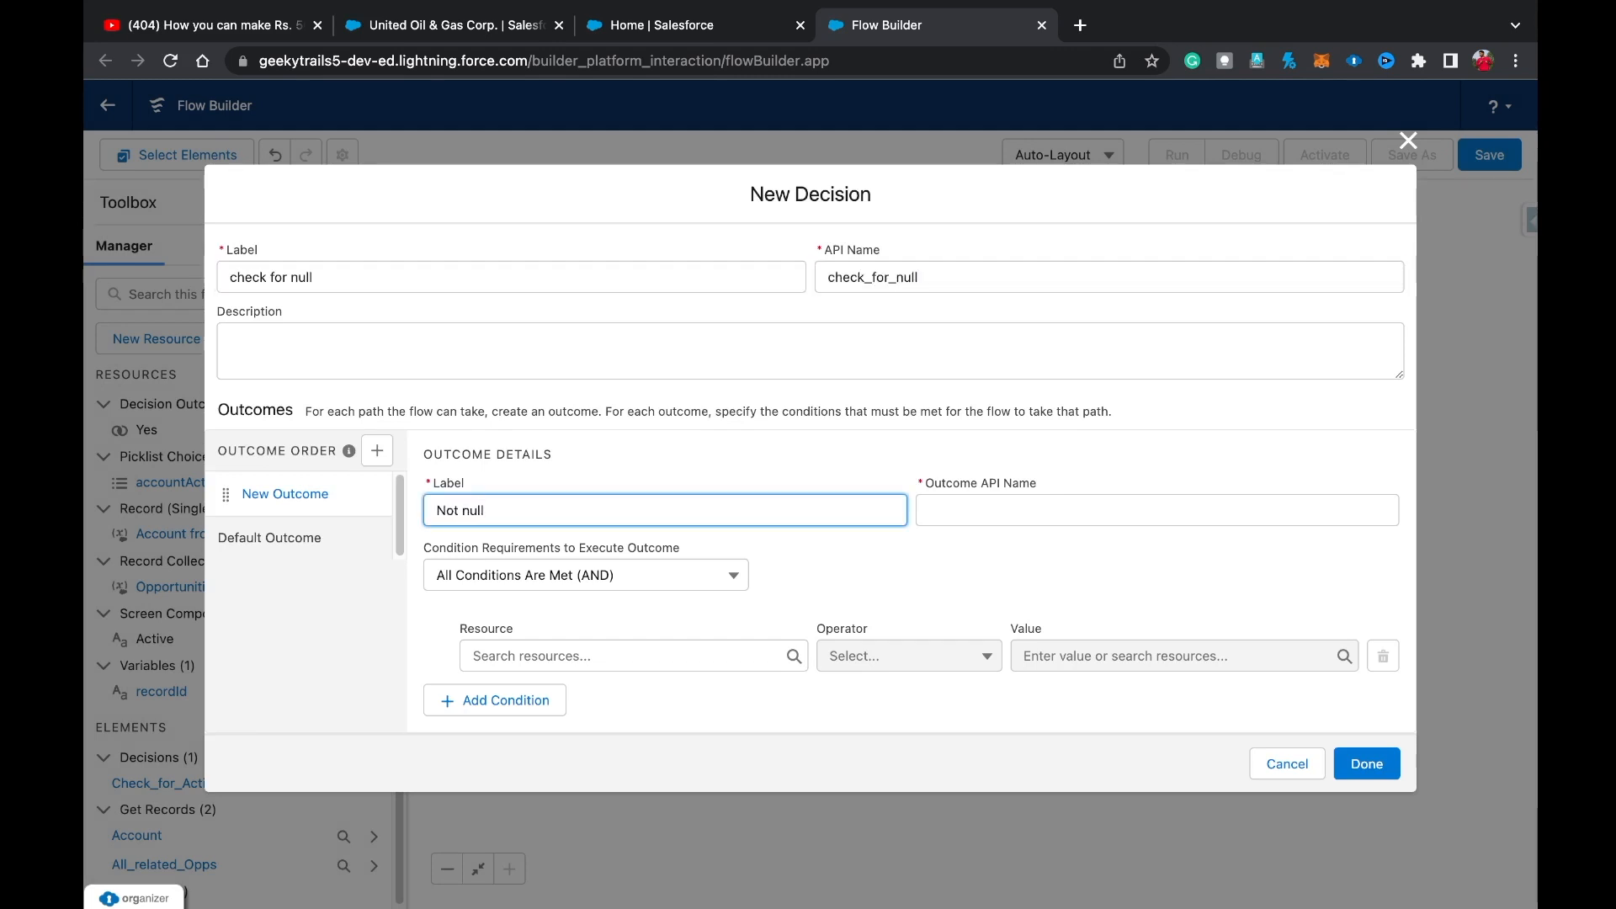
pyautogui.press('Tab')
# Set the Not null outcome's condition to Opportunities from All_related_Opps Is Null False and finish the decision.
pyautogui.click(631, 655)
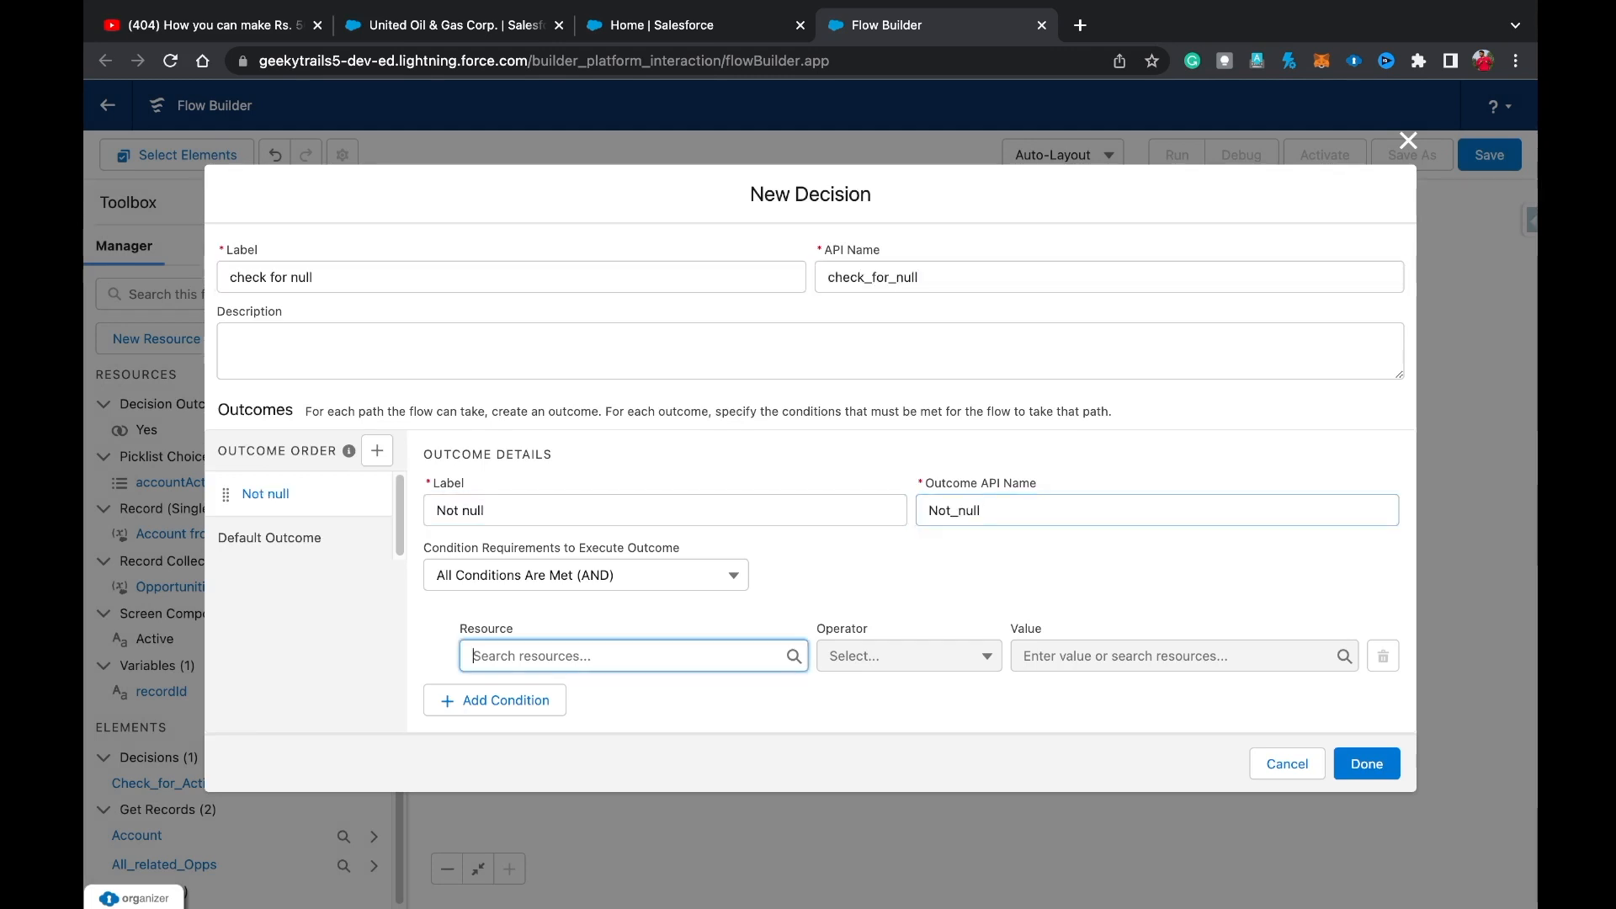
pyautogui.scroll(-5, 623, 556)
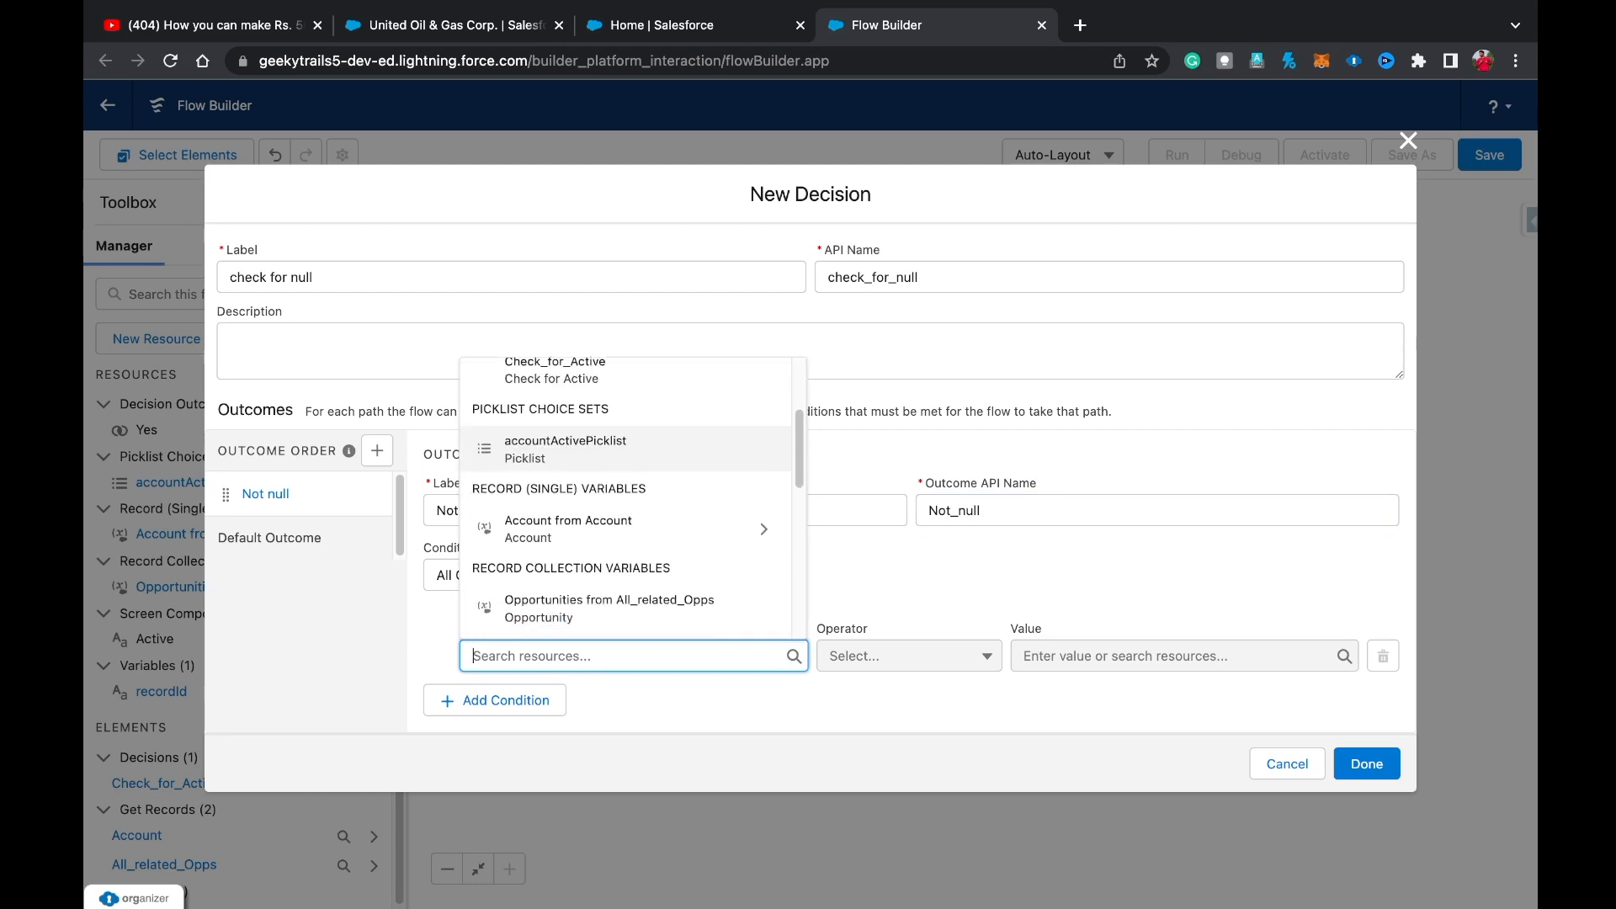
pyautogui.click(609, 549)
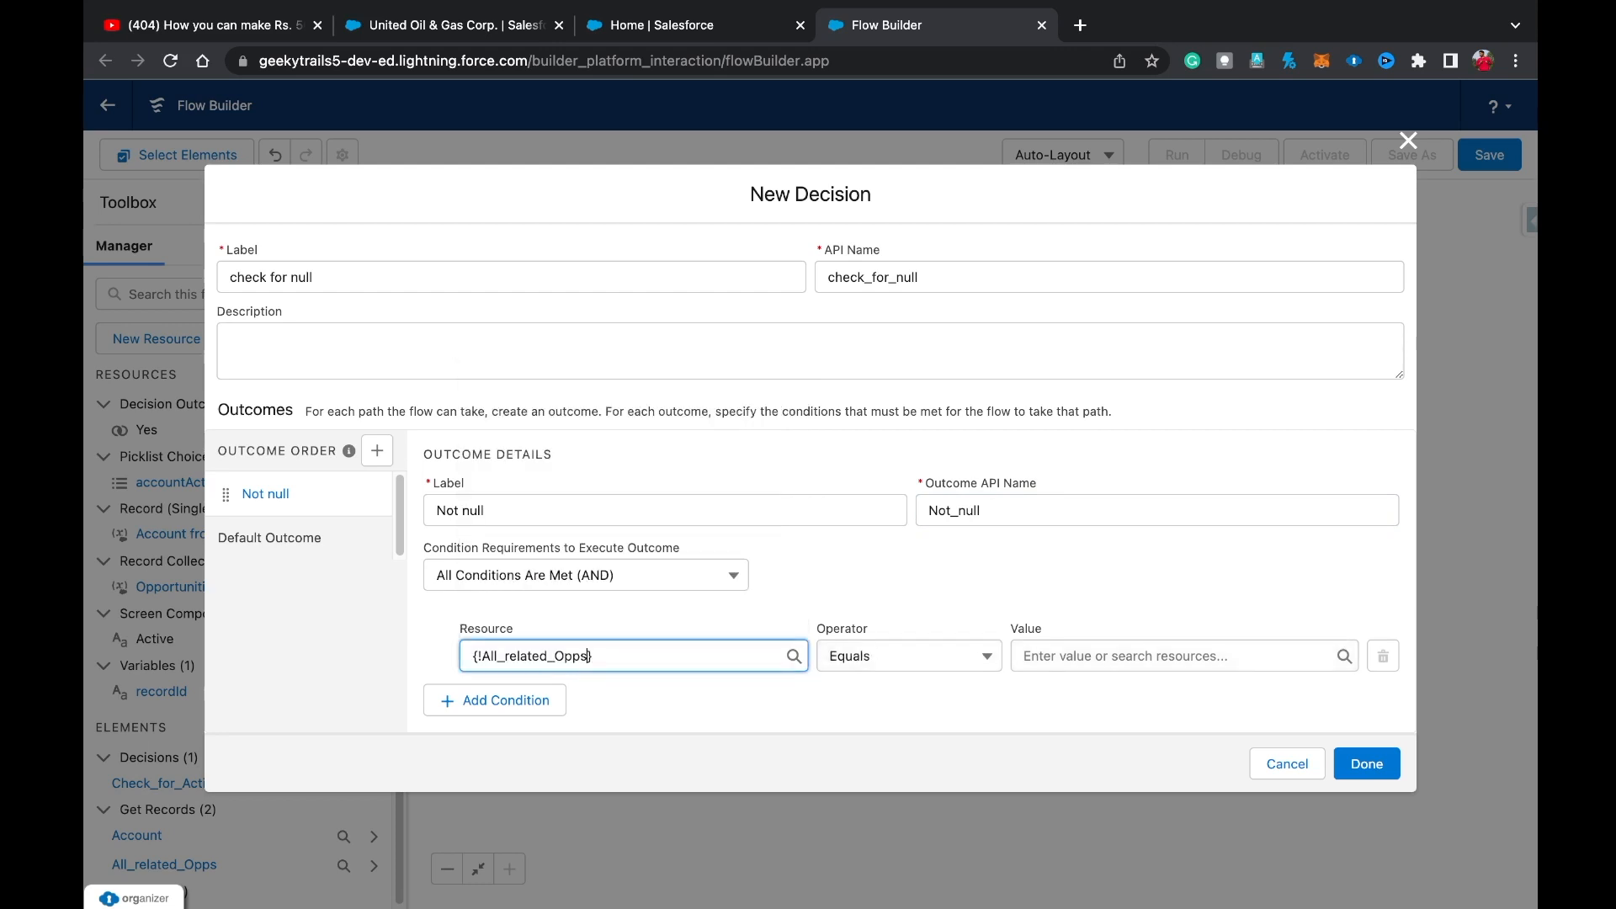
pyautogui.press('Tab')
pyautogui.press('Down')
pyautogui.press('Down')
pyautogui.press('Down')
pyautogui.press('Down')
pyautogui.press('Return')
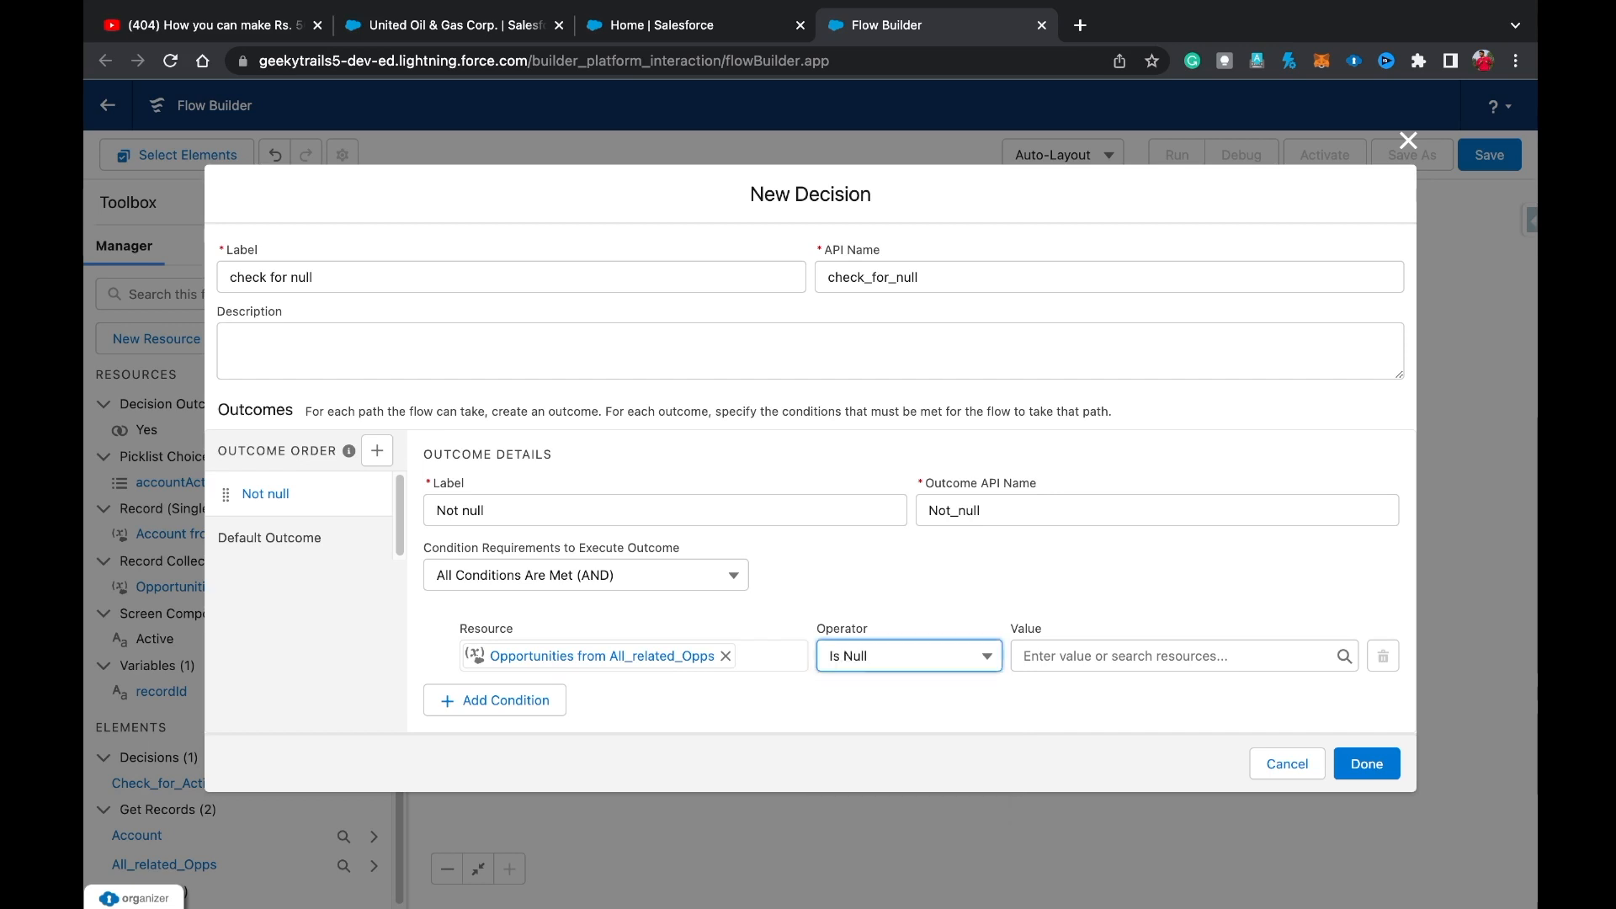
pyautogui.press('Tab')
pyautogui.write('fals')
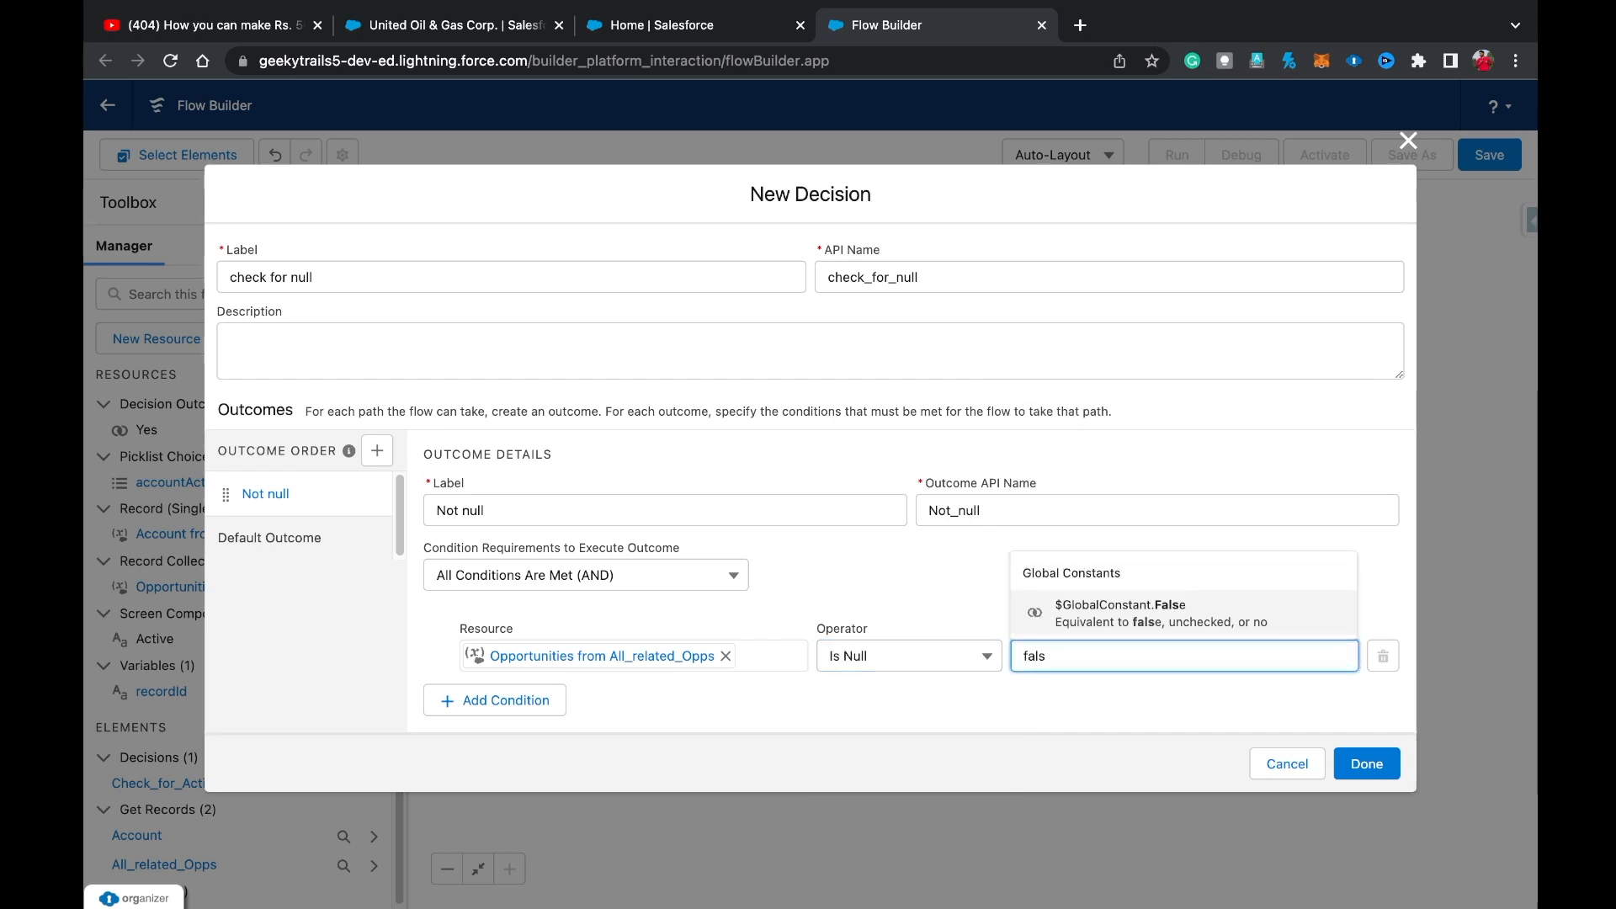
pyautogui.press('Return')
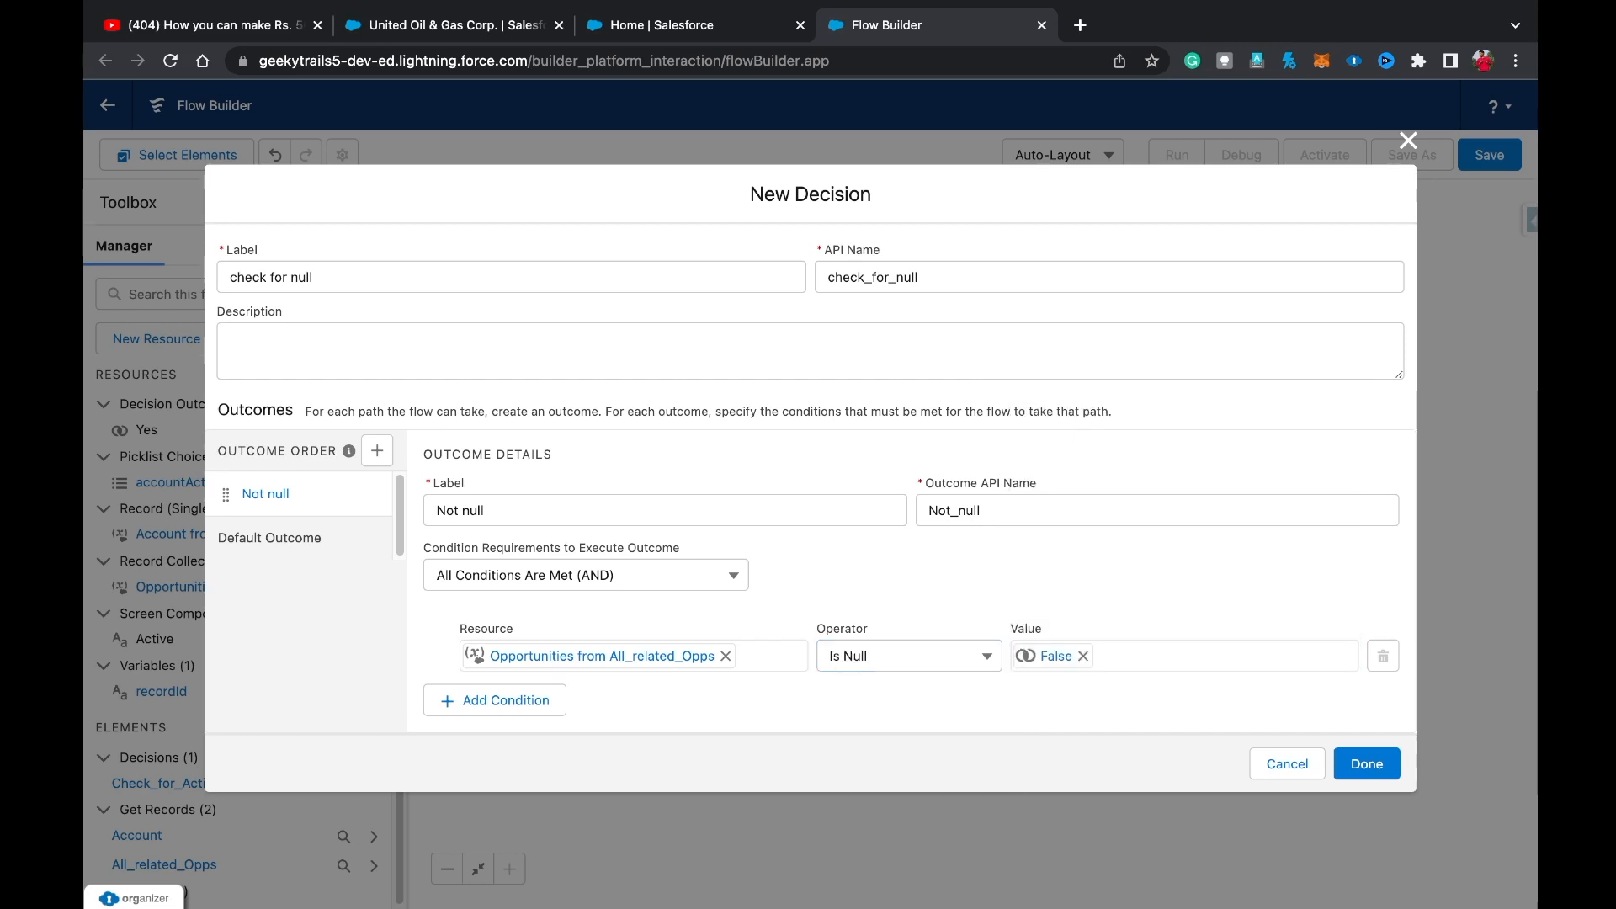
pyautogui.click(1367, 764)
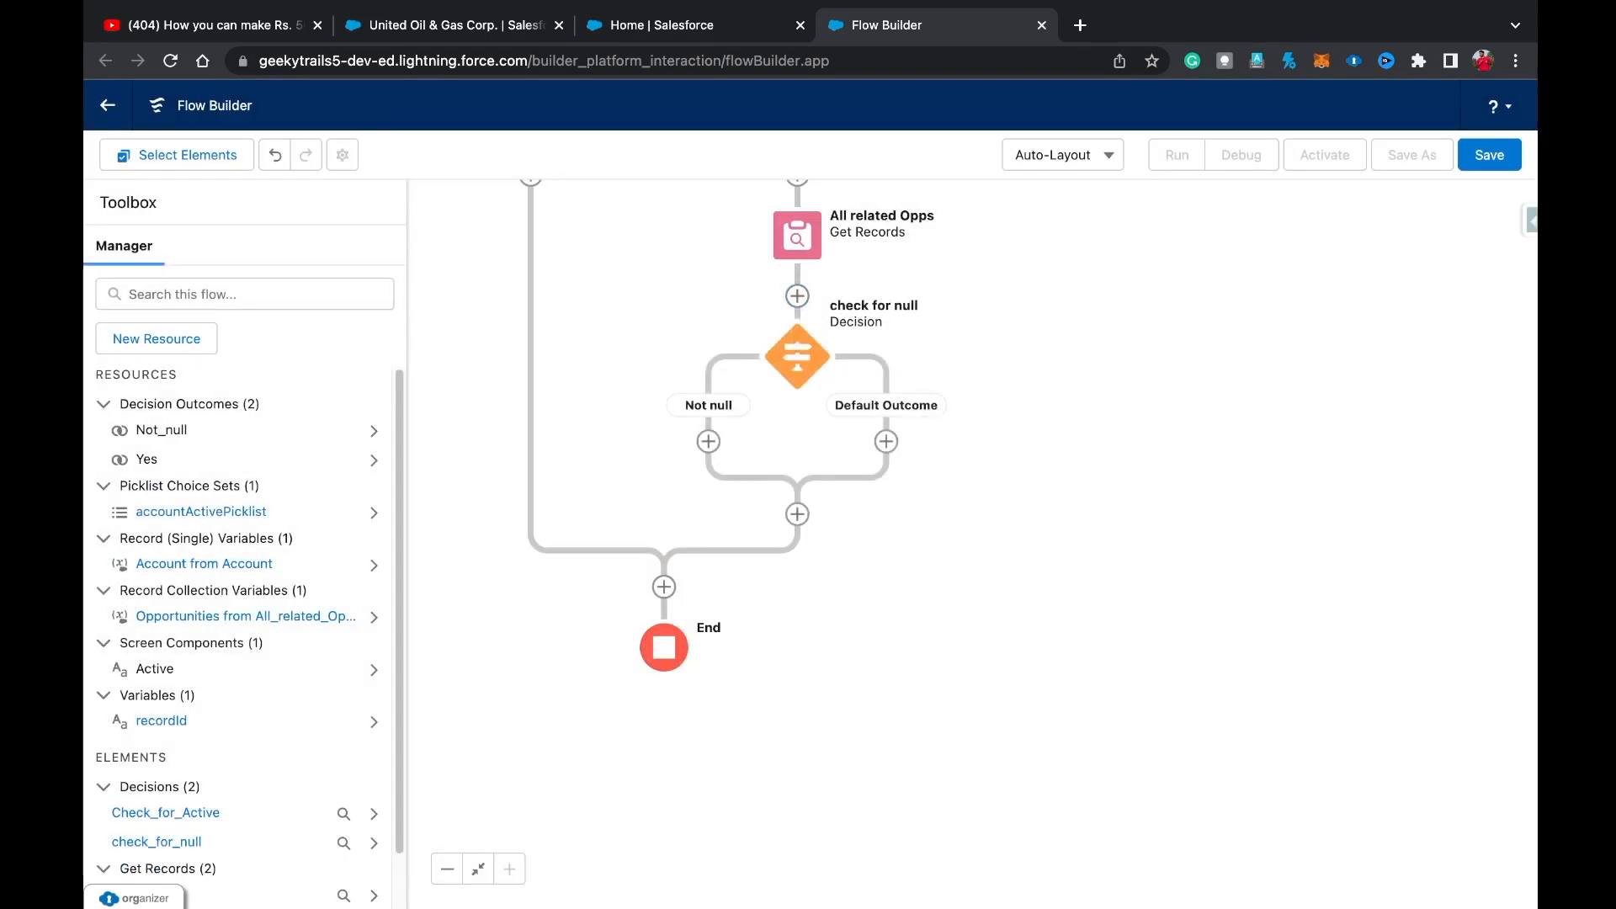
pyautogui.scroll(1, 792, 471)
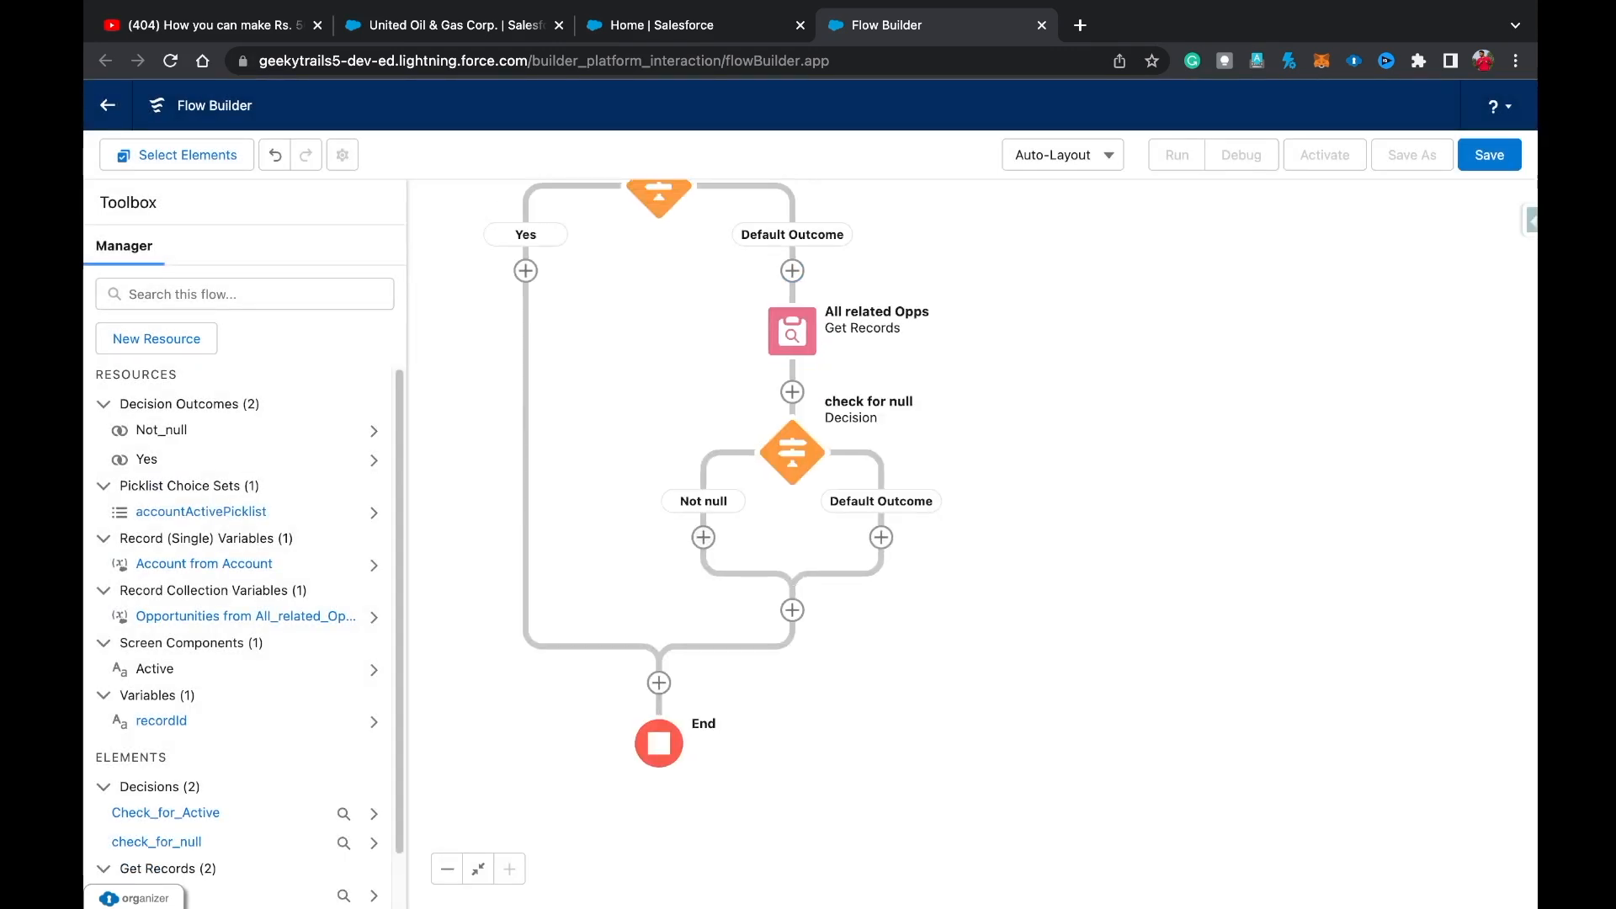
pyautogui.click(703, 537)
pyautogui.scroll(-1, 892, 514)
pyautogui.click(688, 282)
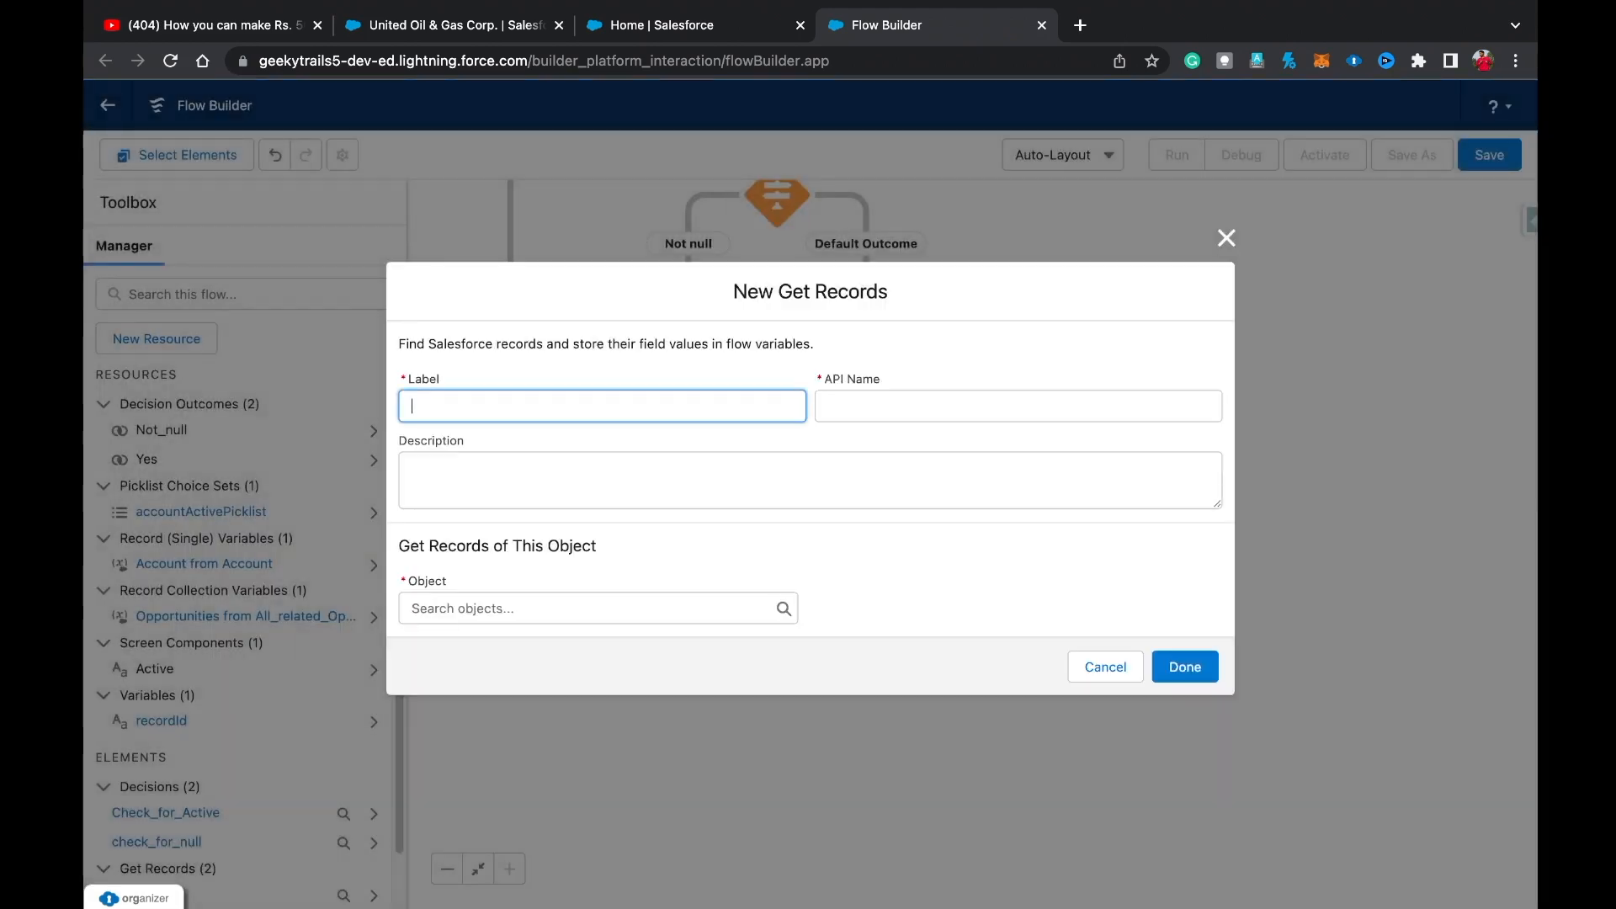
pyautogui.click(1103, 668)
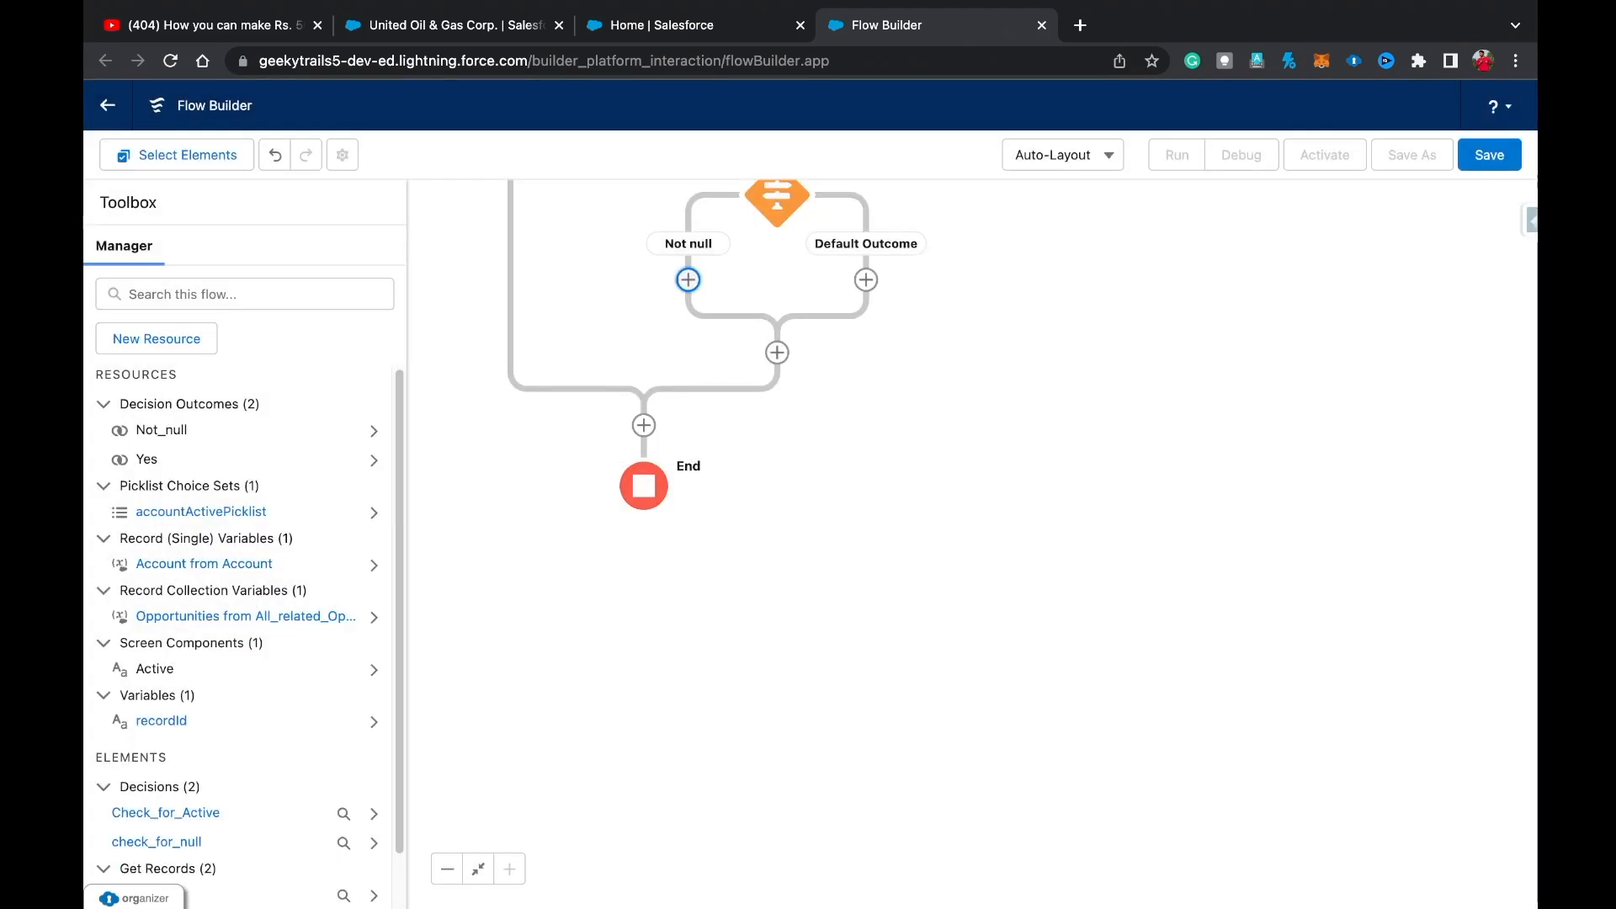
# Add a Loop element named Opp on the Not null path, iterating over the Opportunities from All_related_Opps collection.
pyautogui.click(687, 280)
pyautogui.scroll(-2, 687, 492)
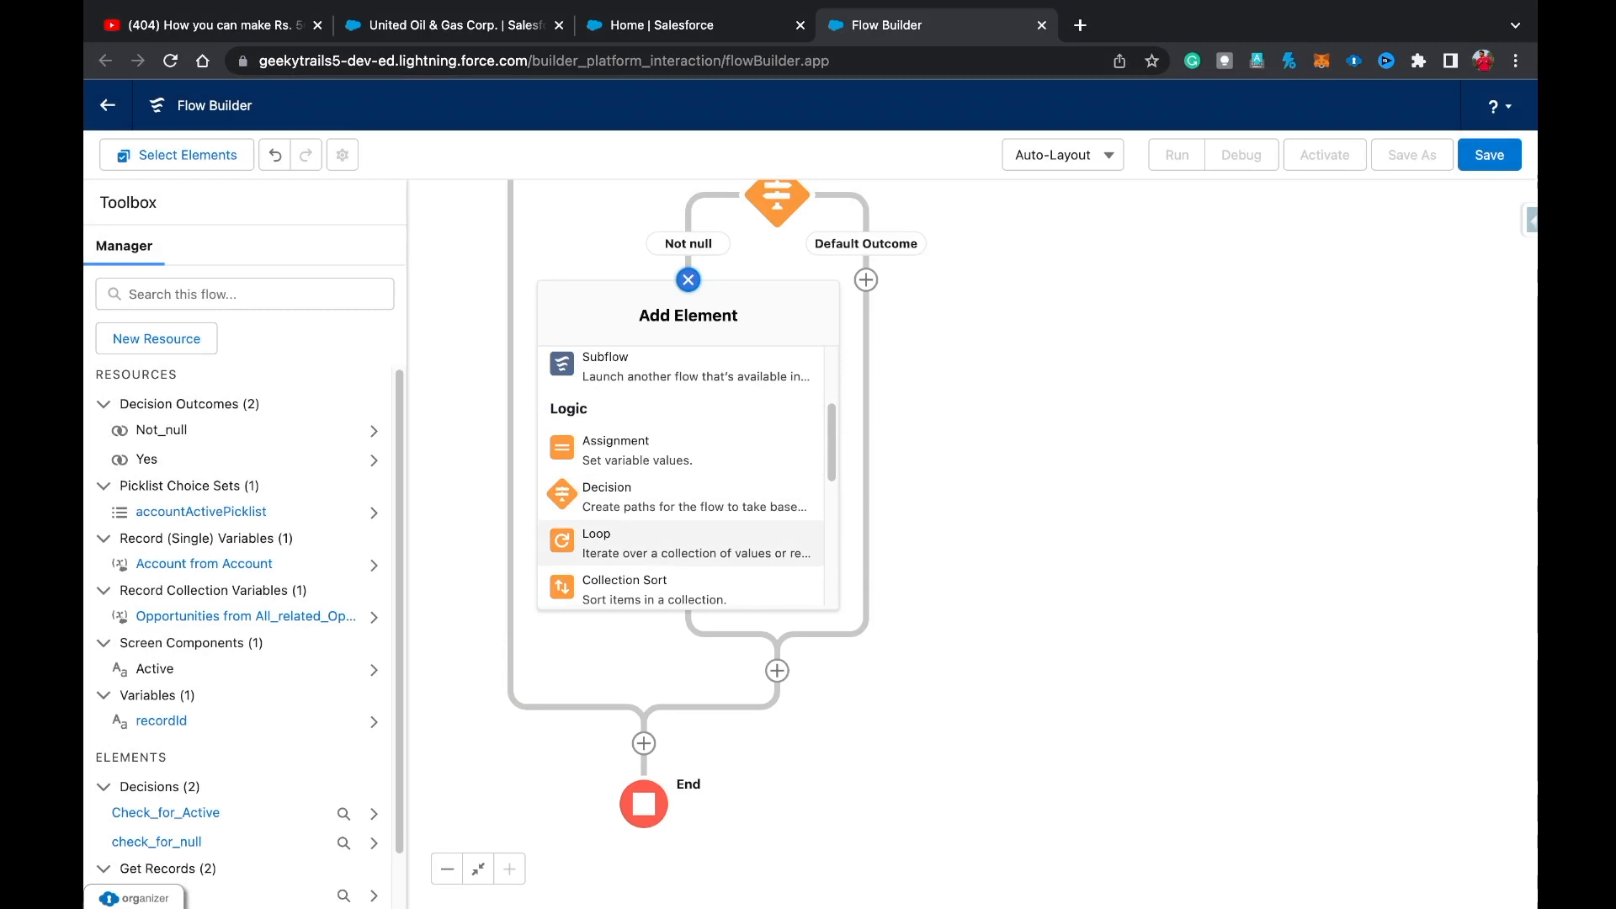
pyautogui.click(640, 543)
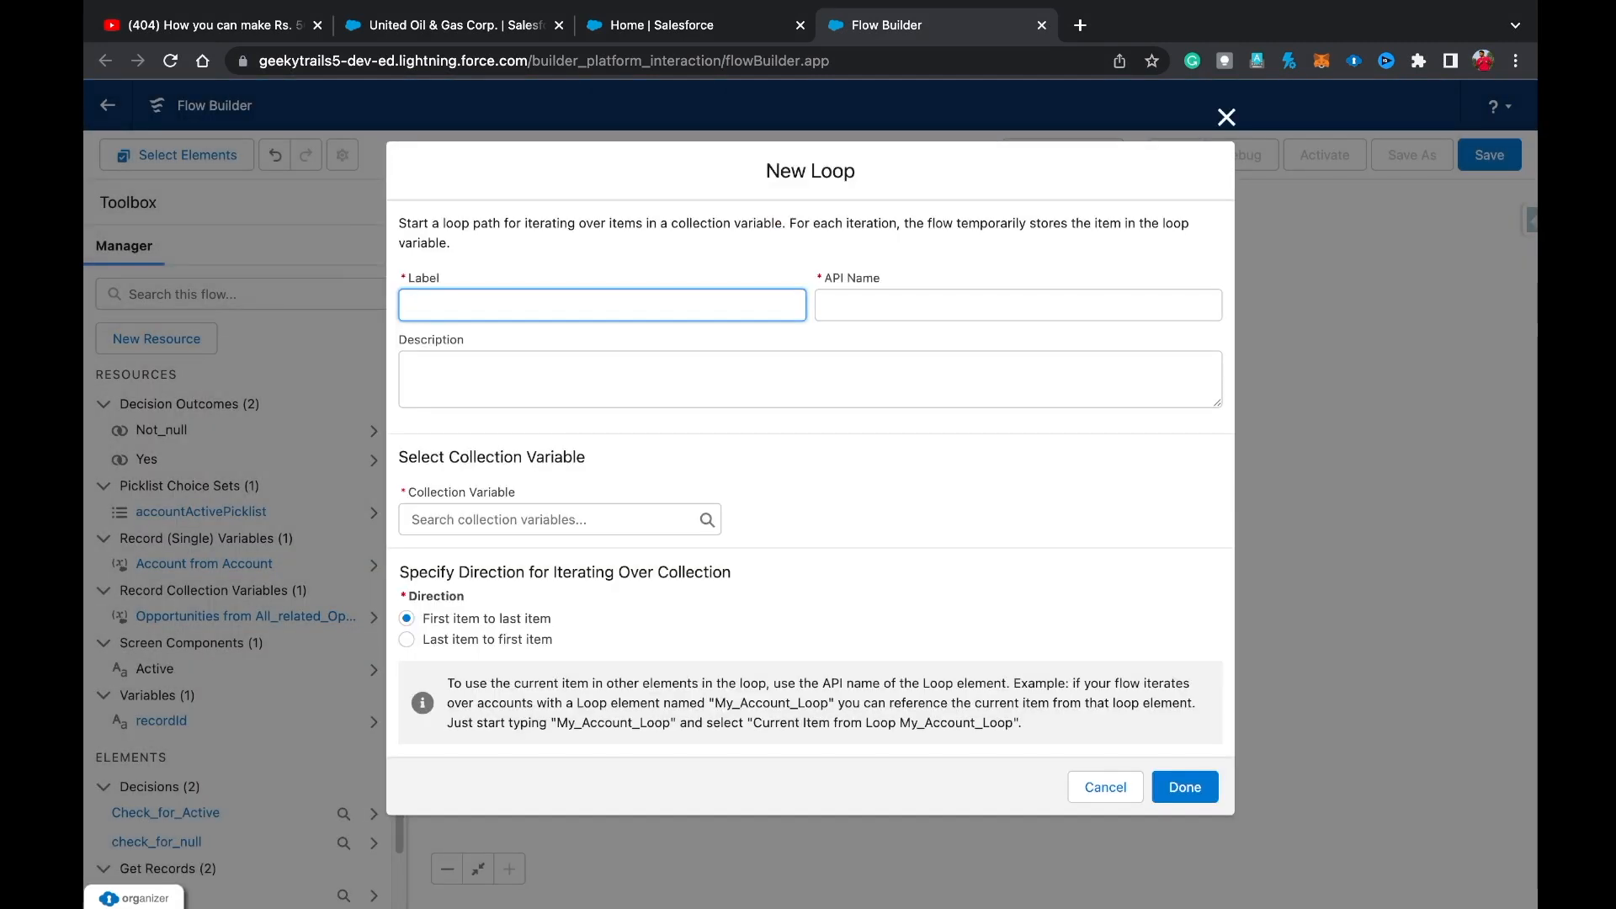
pyautogui.write('Opp')
pyautogui.press('Tab')
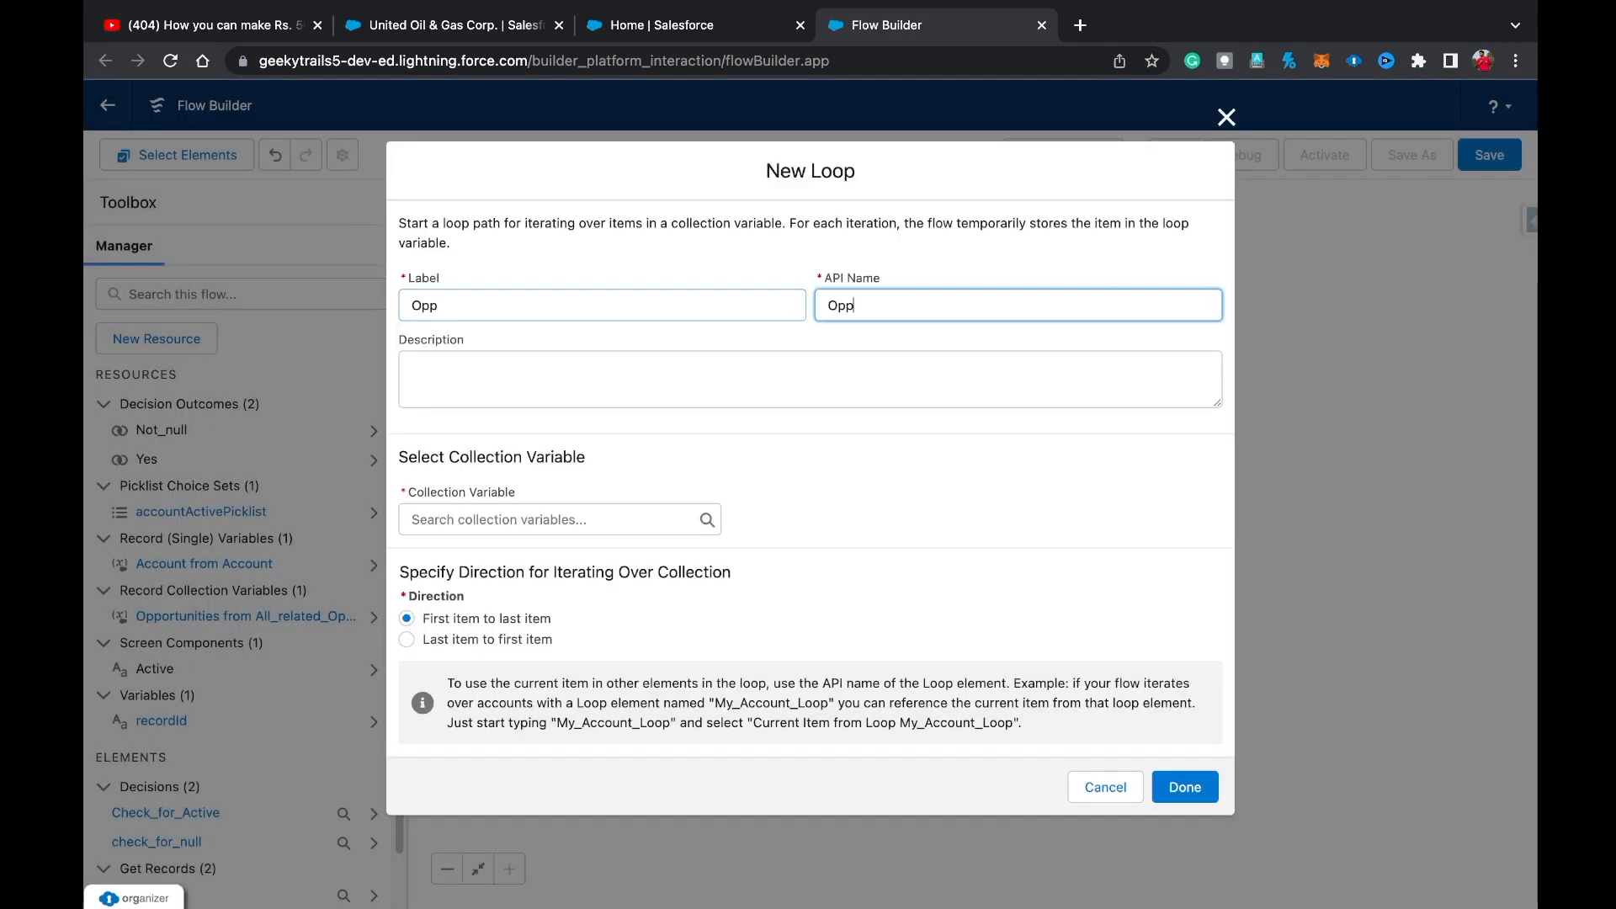
pyautogui.press('Tab')
pyautogui.press('Tab')
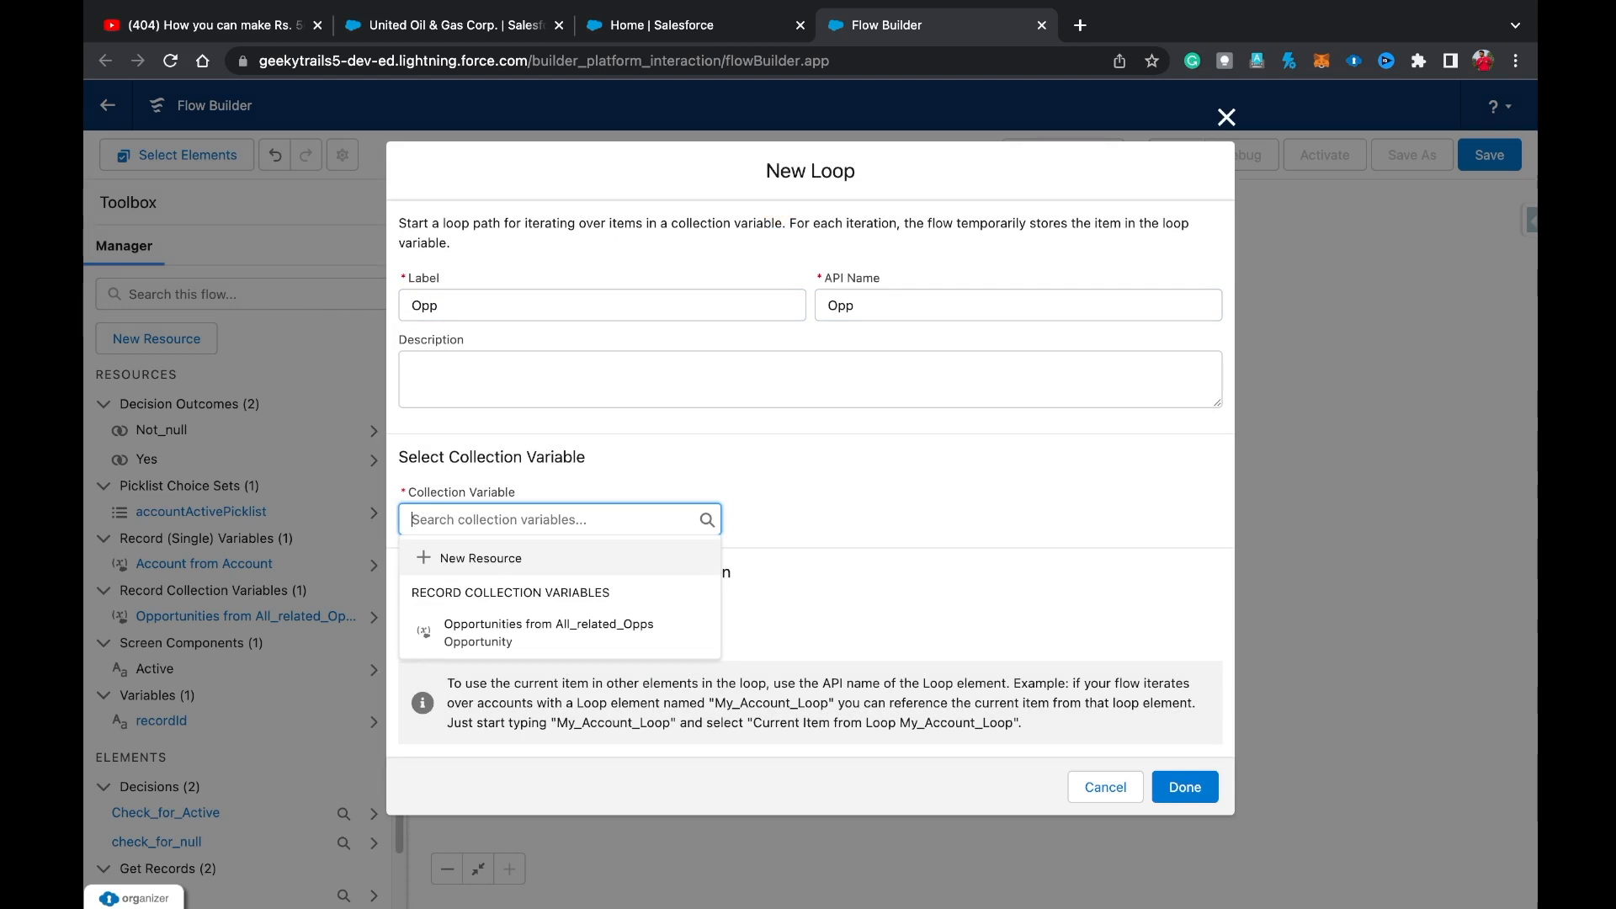
pyautogui.press('Down')
pyautogui.press('Return')
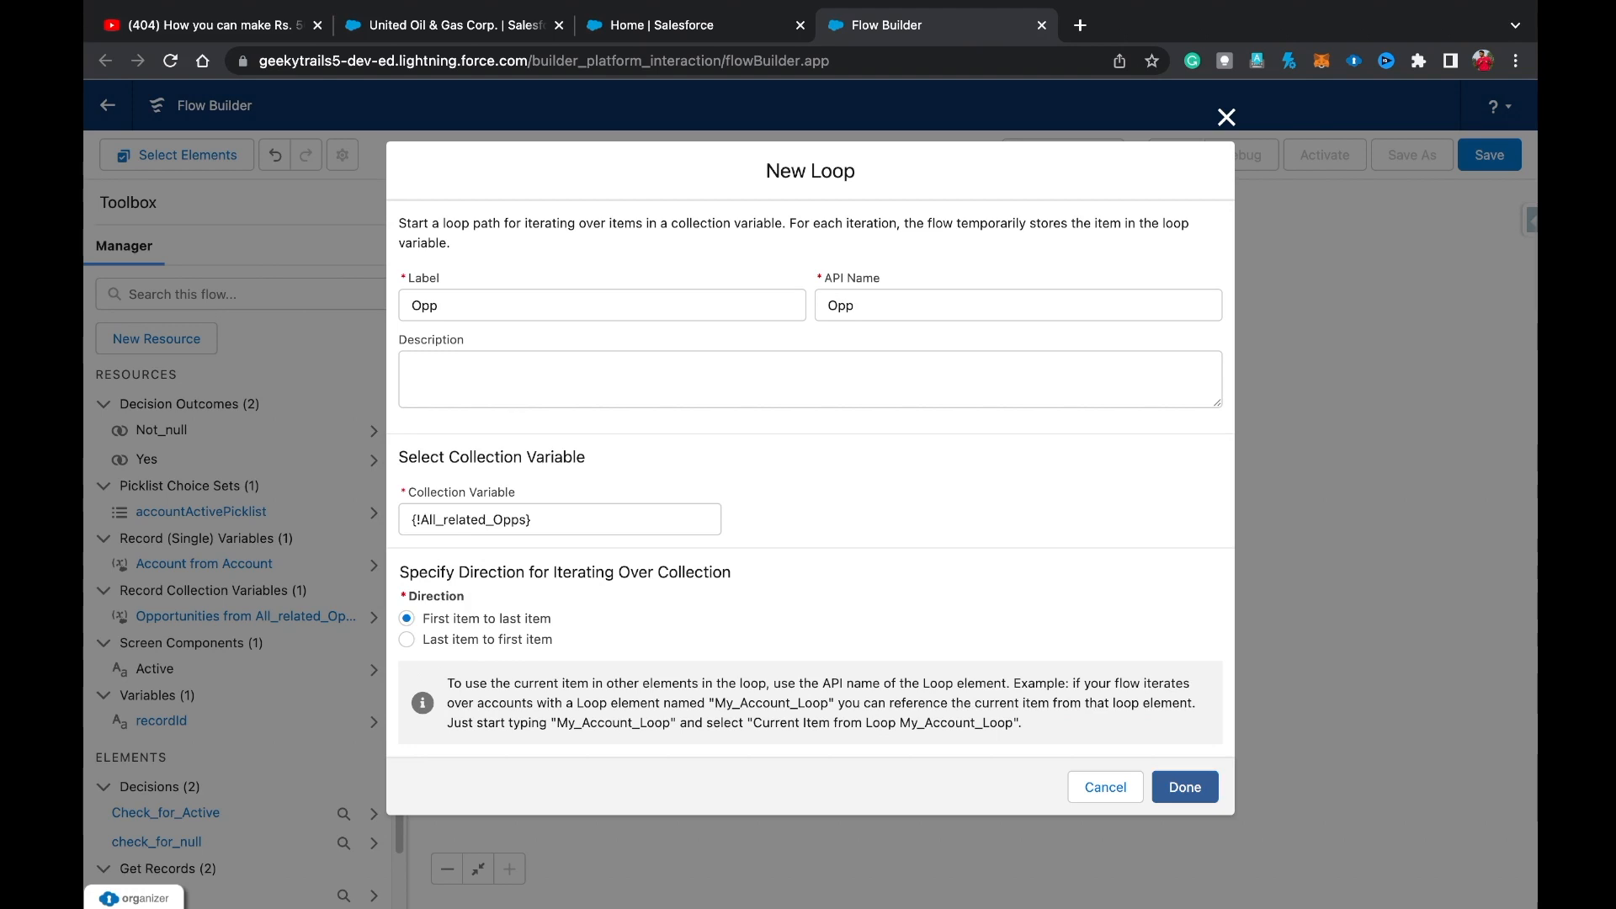
pyautogui.click(1184, 786)
# Add an Assignment element on the Opp loop's For Each path with the label Task Instance and API name Task_Instance.
pyautogui.scroll(3, 716, 505)
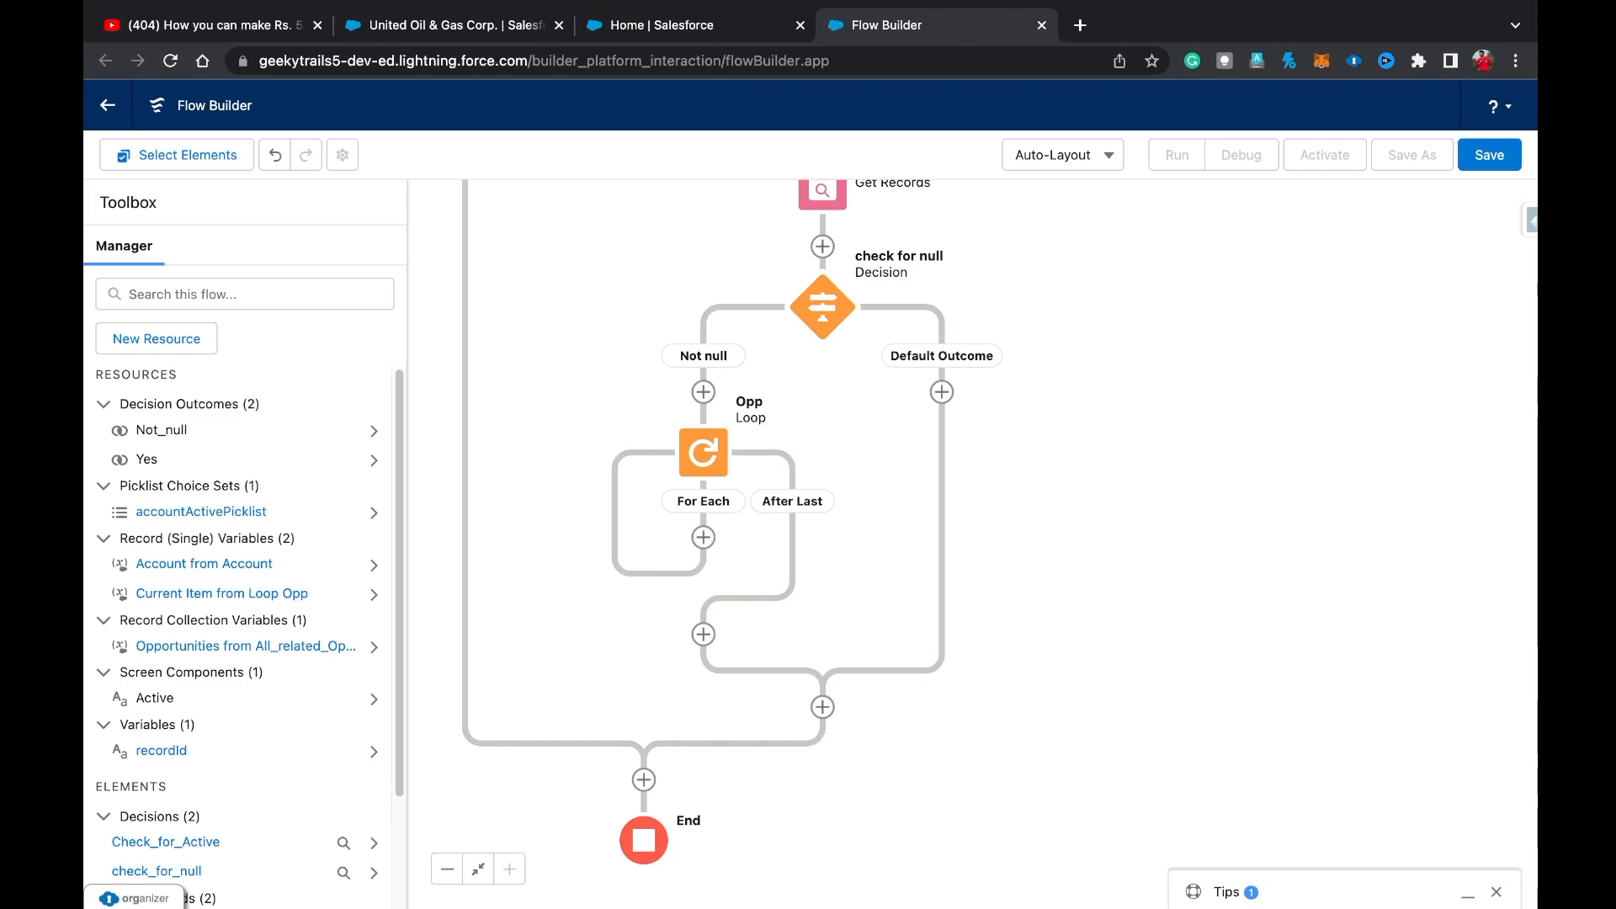
pyautogui.click(703, 537)
pyautogui.scroll(-4, 696, 732)
pyautogui.click(653, 675)
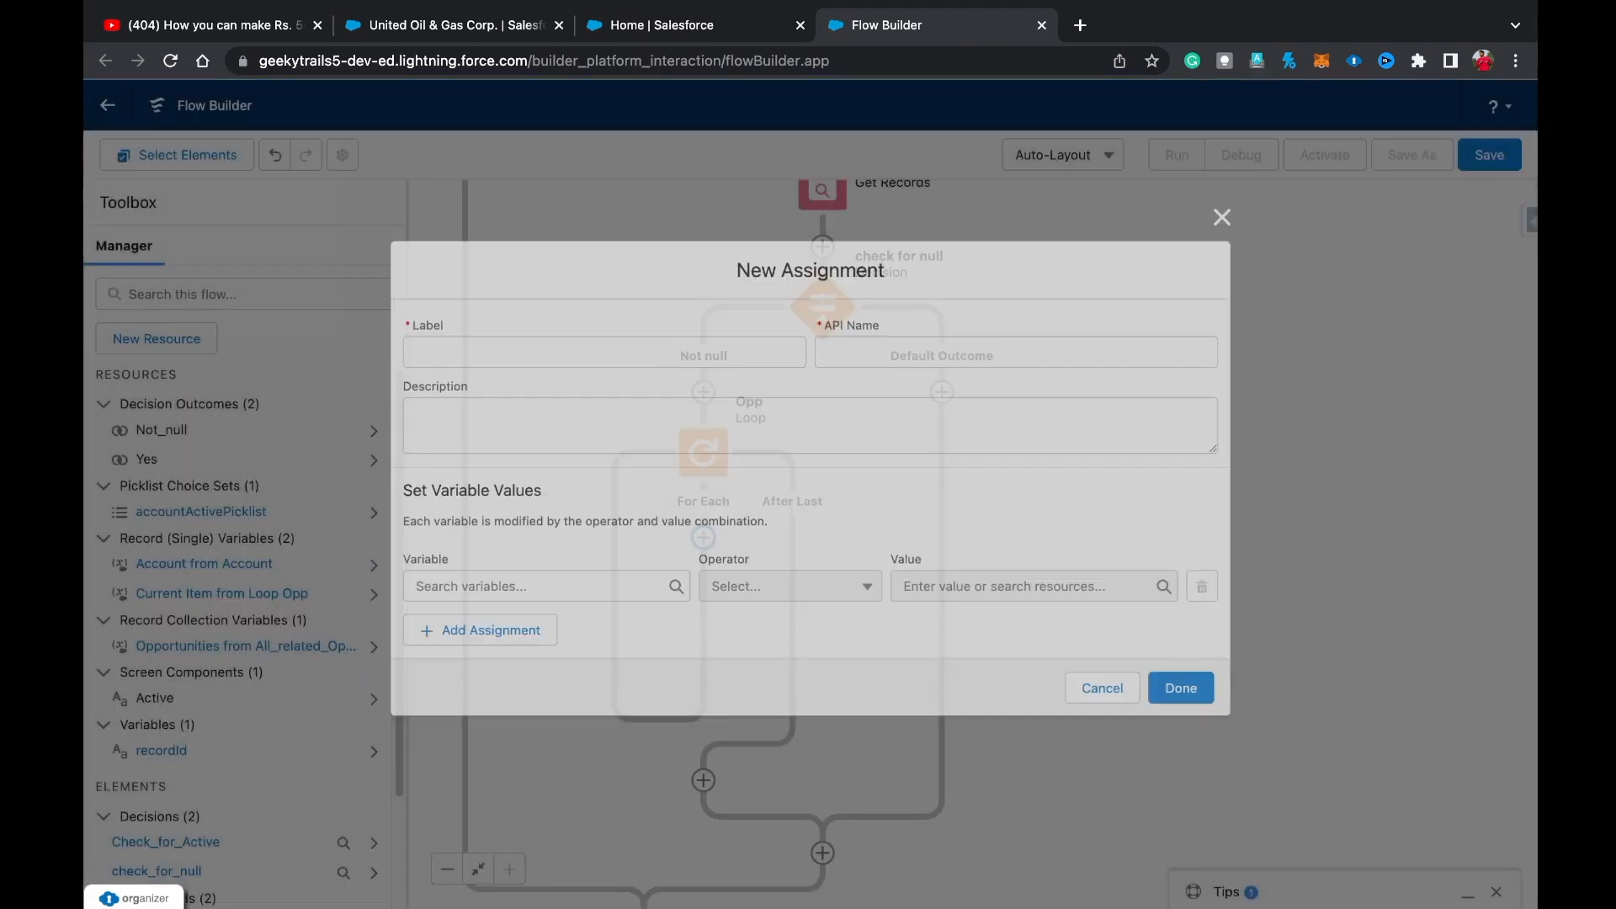
pyautogui.write('U')
pyautogui.press('BackSpace')
pyautogui.write('Ts')
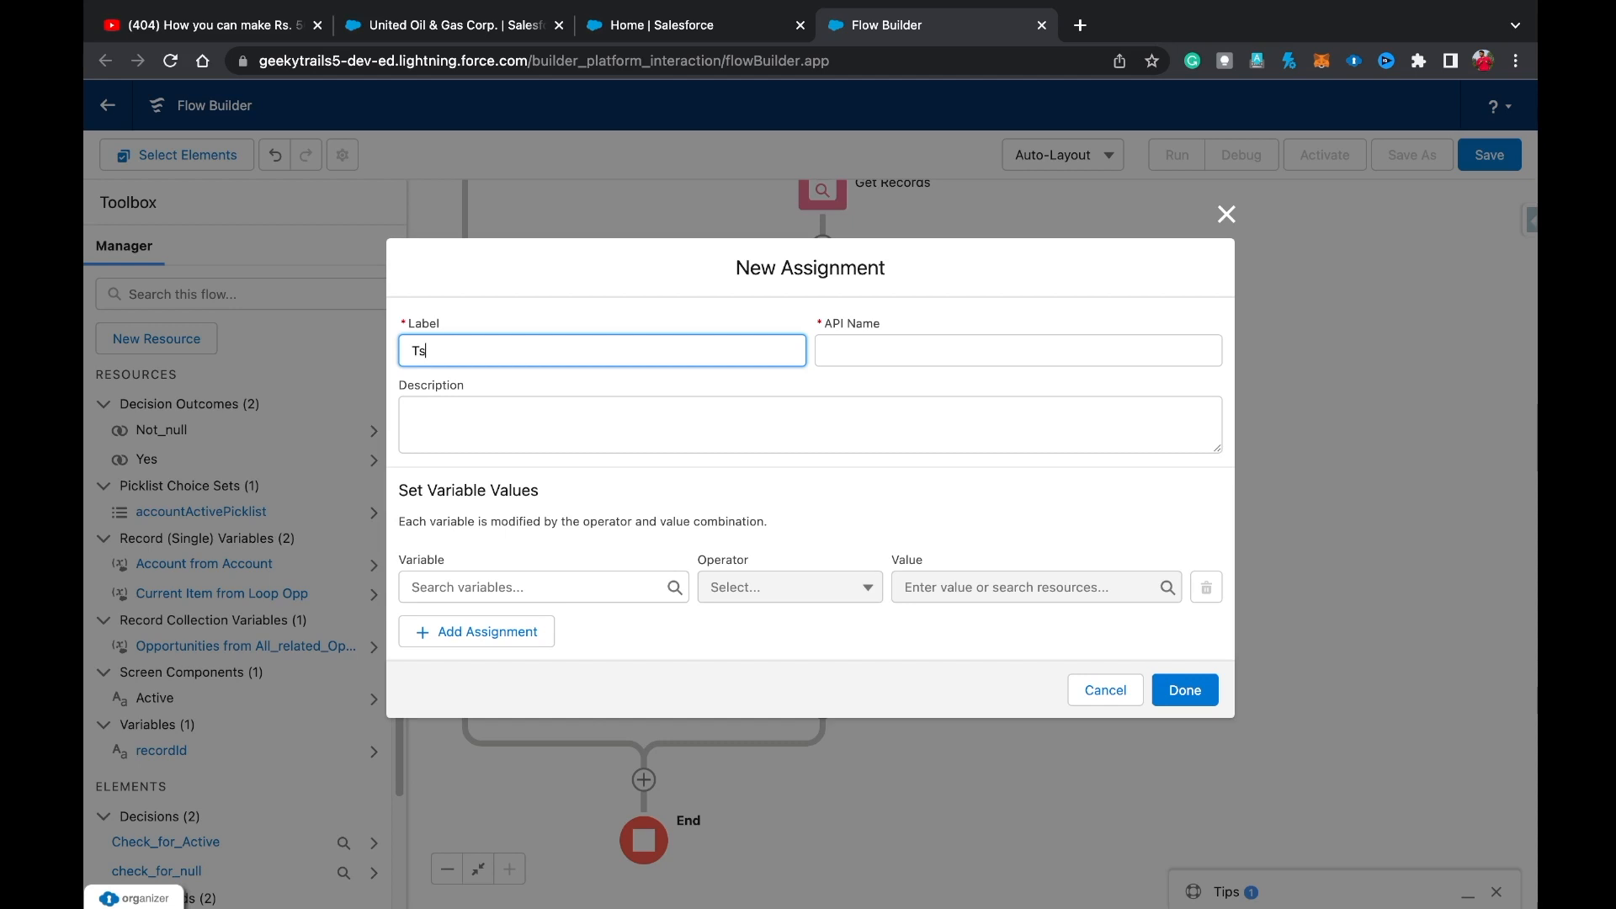
pyautogui.press('BackSpace')
pyautogui.write('ask Instance')
pyautogui.click(839, 351)
# Create a new Variable resource from the assignment's first variable and give it the API name task.
pyautogui.click(505, 586)
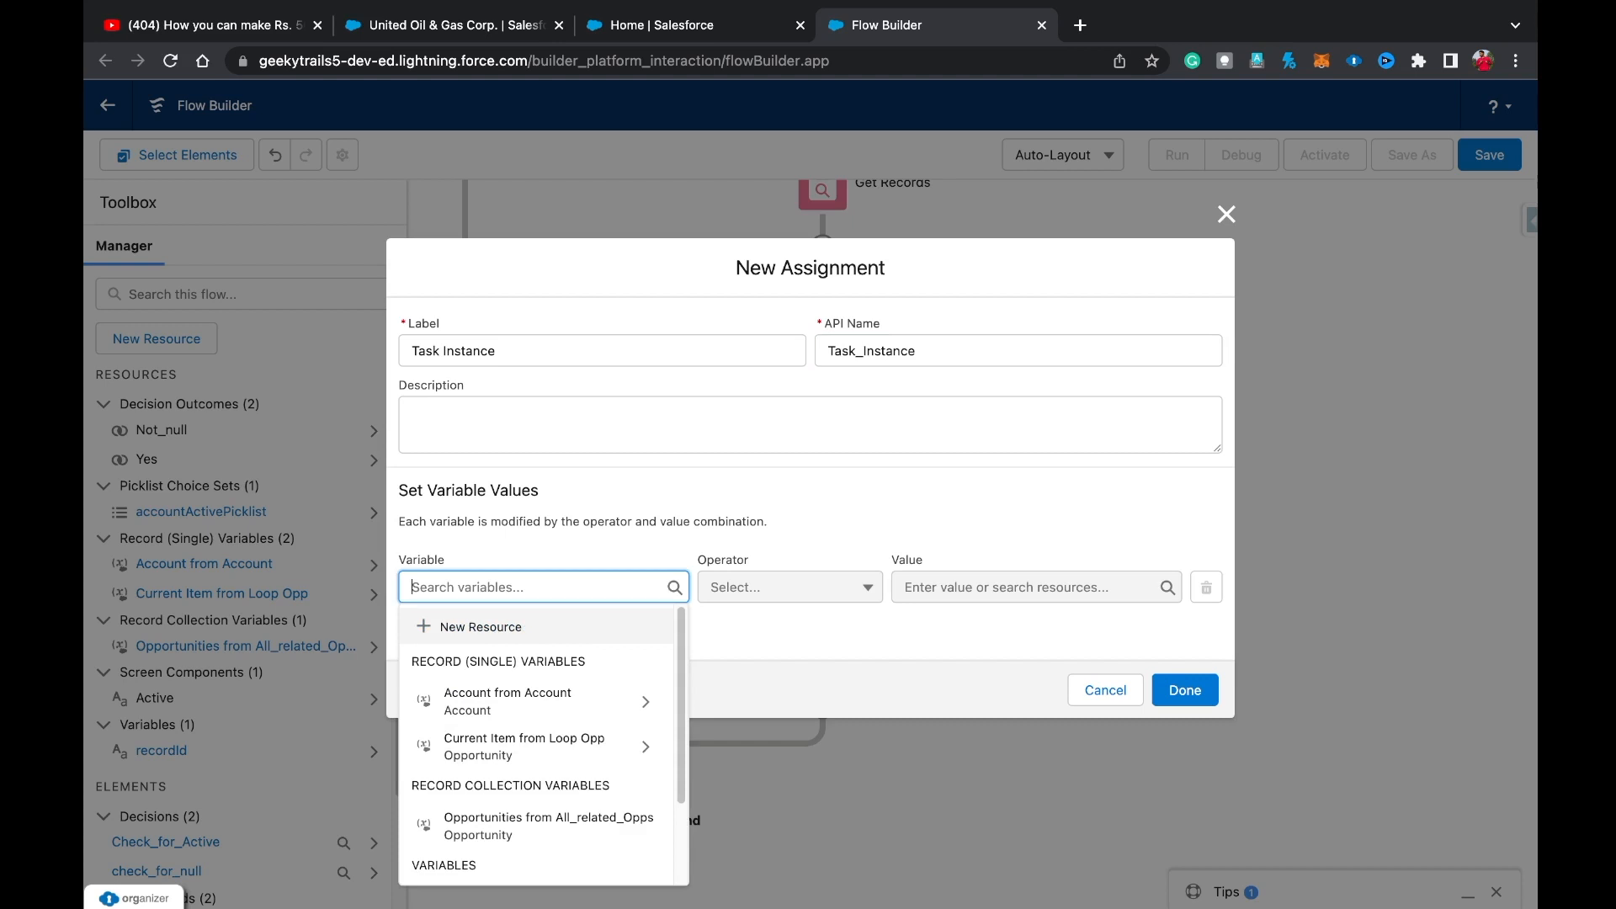
pyautogui.click(481, 627)
pyautogui.click(505, 411)
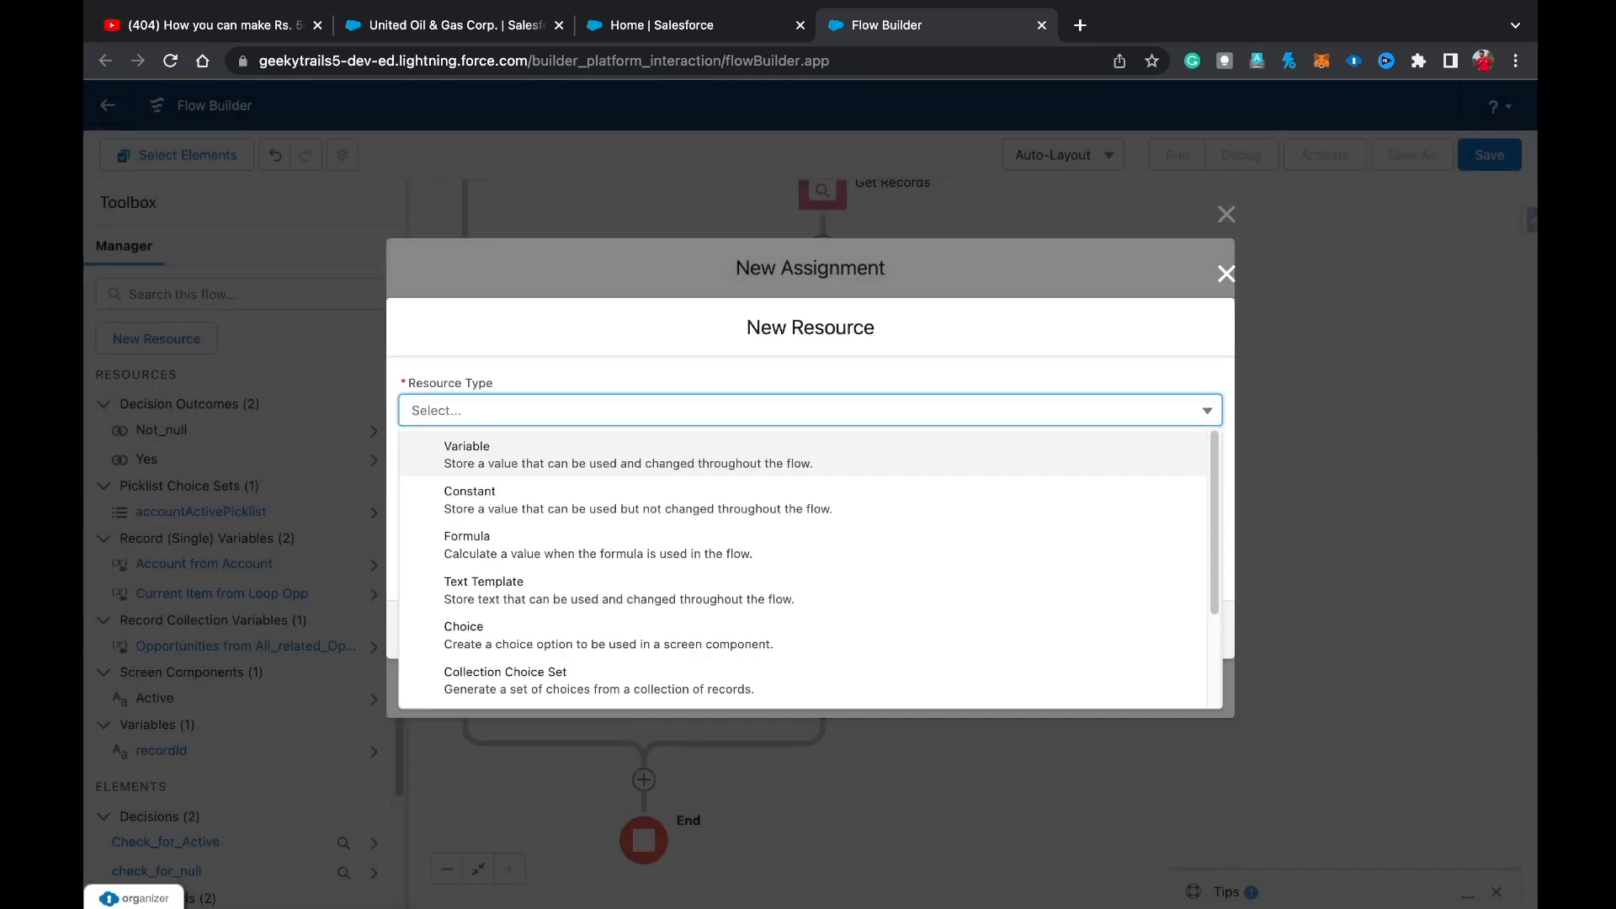
pyautogui.click(497, 455)
pyautogui.click(498, 450)
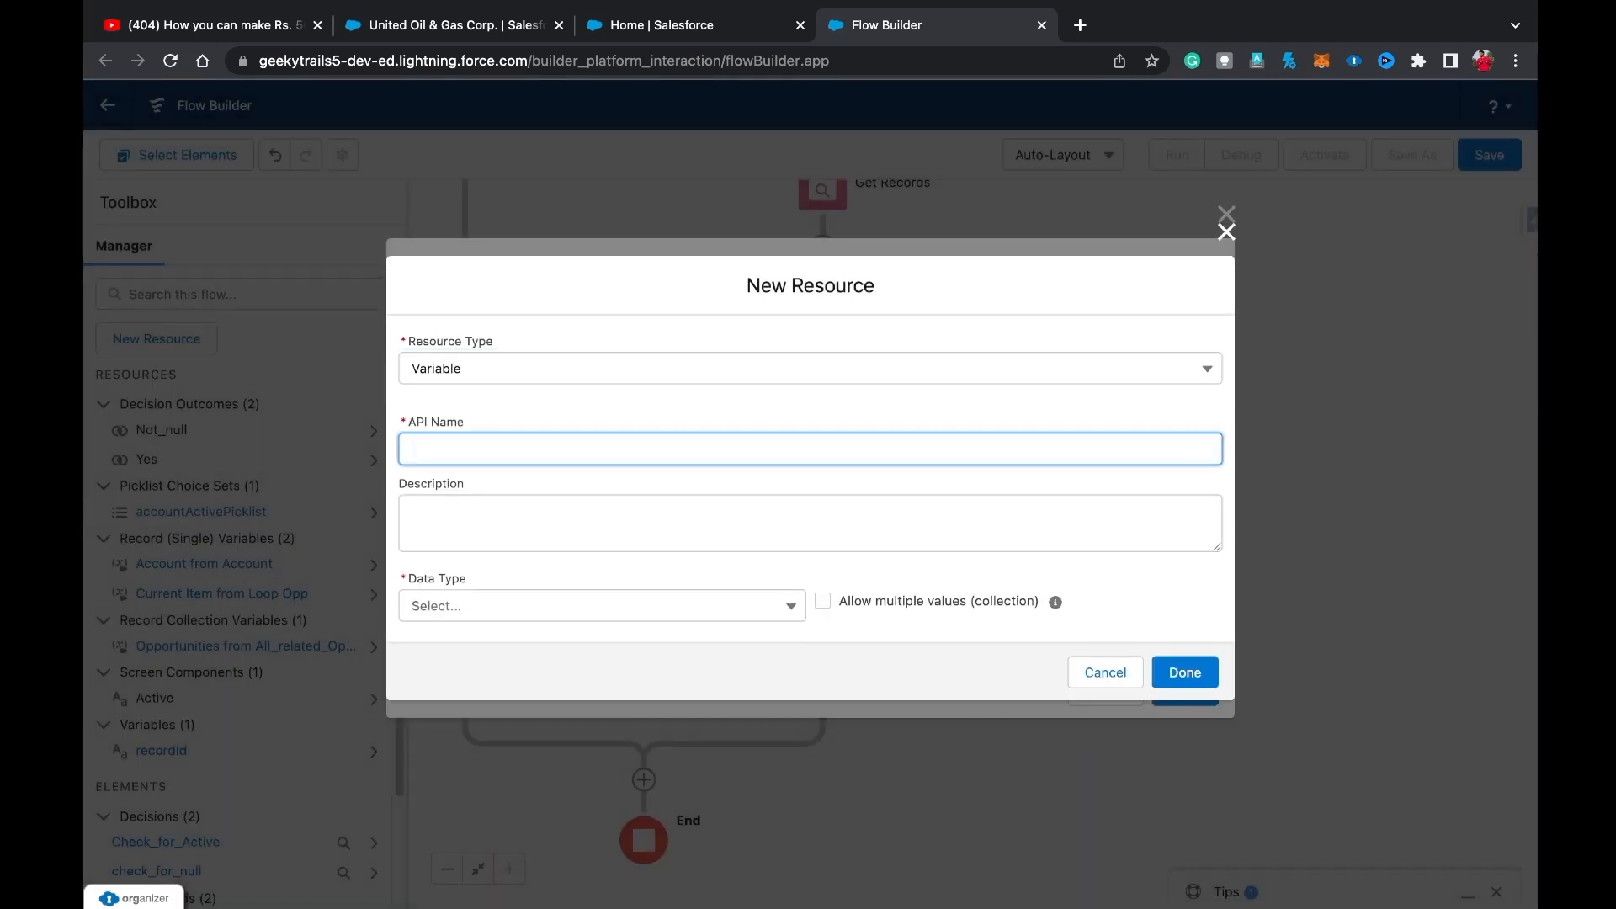
pyautogui.write('TASK')
pyautogui.press('BackSpace')
pyautogui.press('BackSpace')
pyautogui.press('BackSpace')
pyautogui.press('BackSpace')
pyautogui.write('task')
pyautogui.press('BackSpace')
pyautogui.write('k')
# Set the task variable's data type to Record and its object to Task, and finish the resource.
pyautogui.click(602, 606)
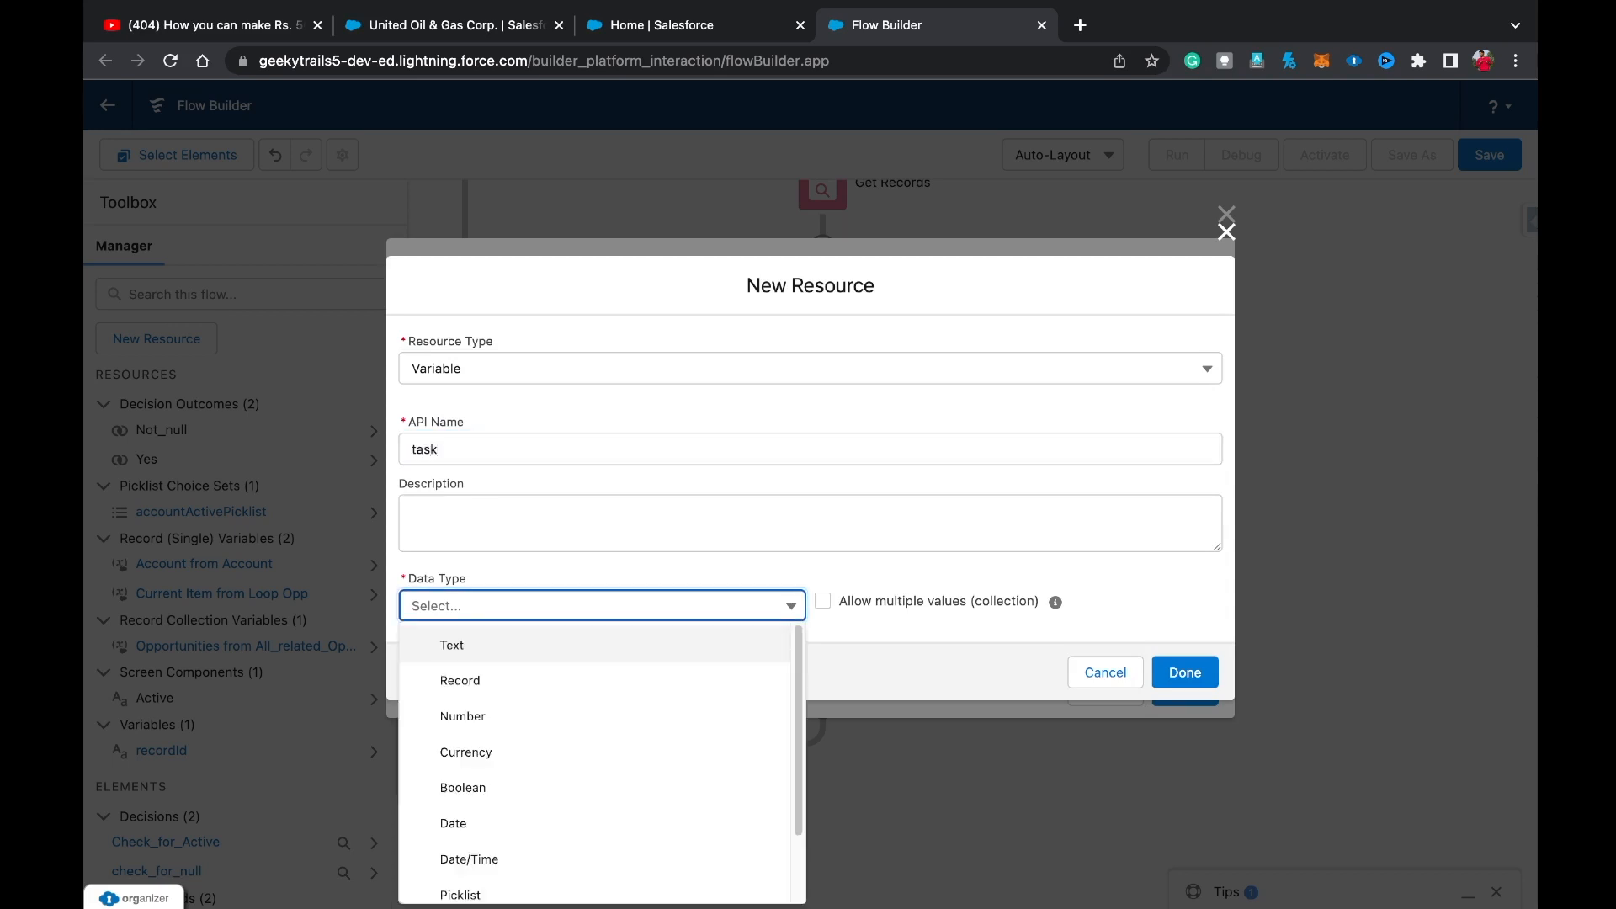
pyautogui.click(602, 606)
pyautogui.press('Down')
pyautogui.press('Down')
pyautogui.press('Return')
pyautogui.click(603, 606)
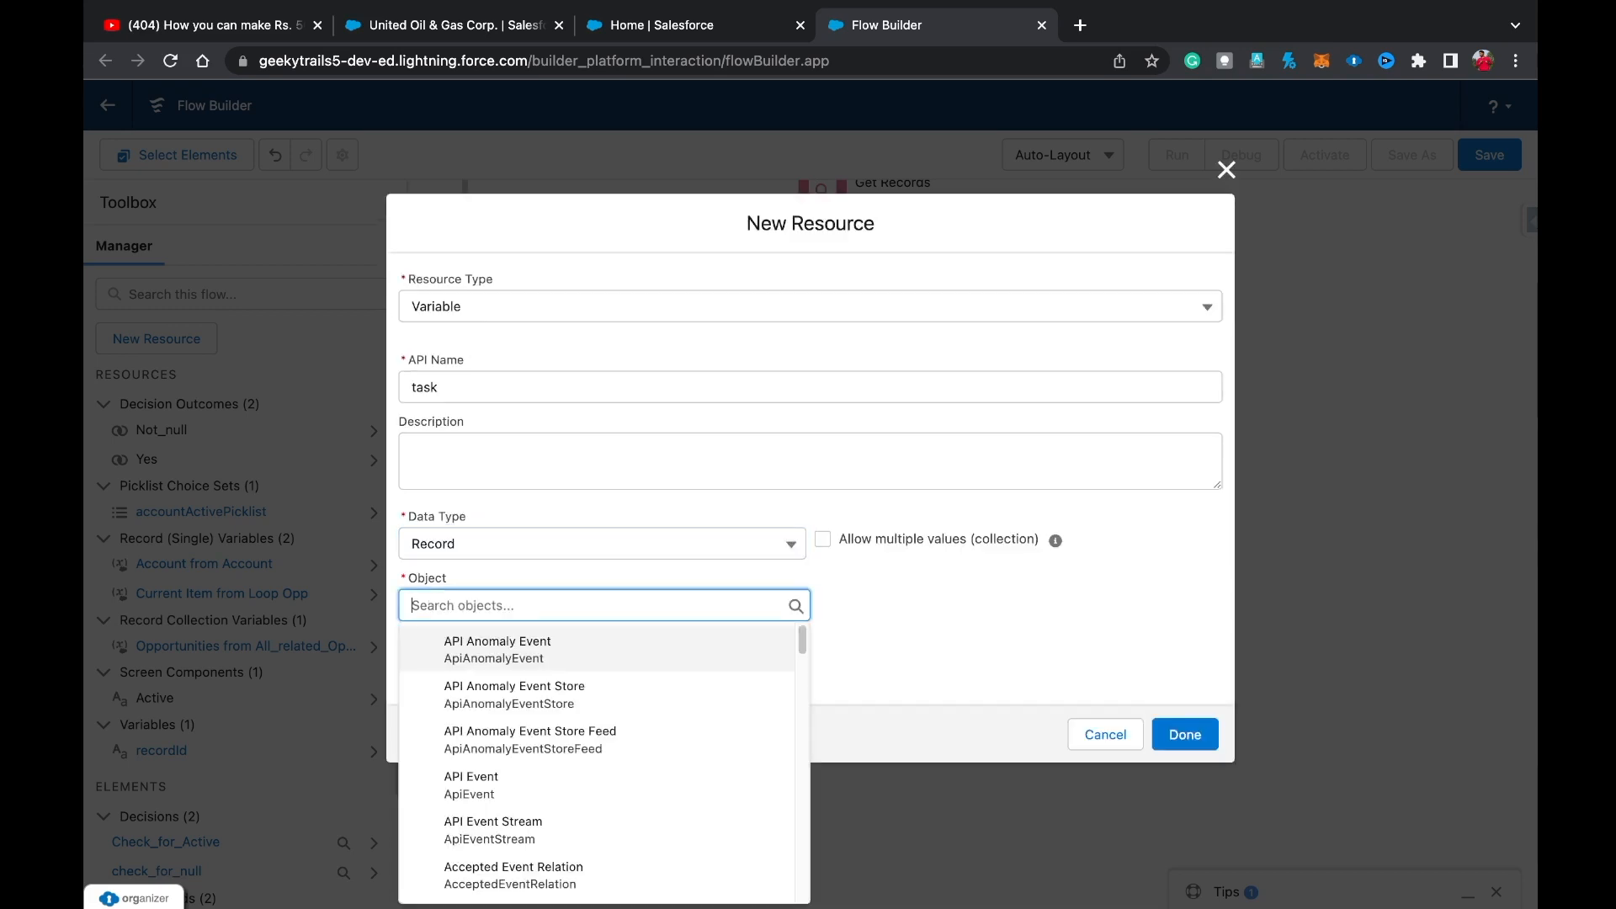
pyautogui.write('task')
pyautogui.press('Return')
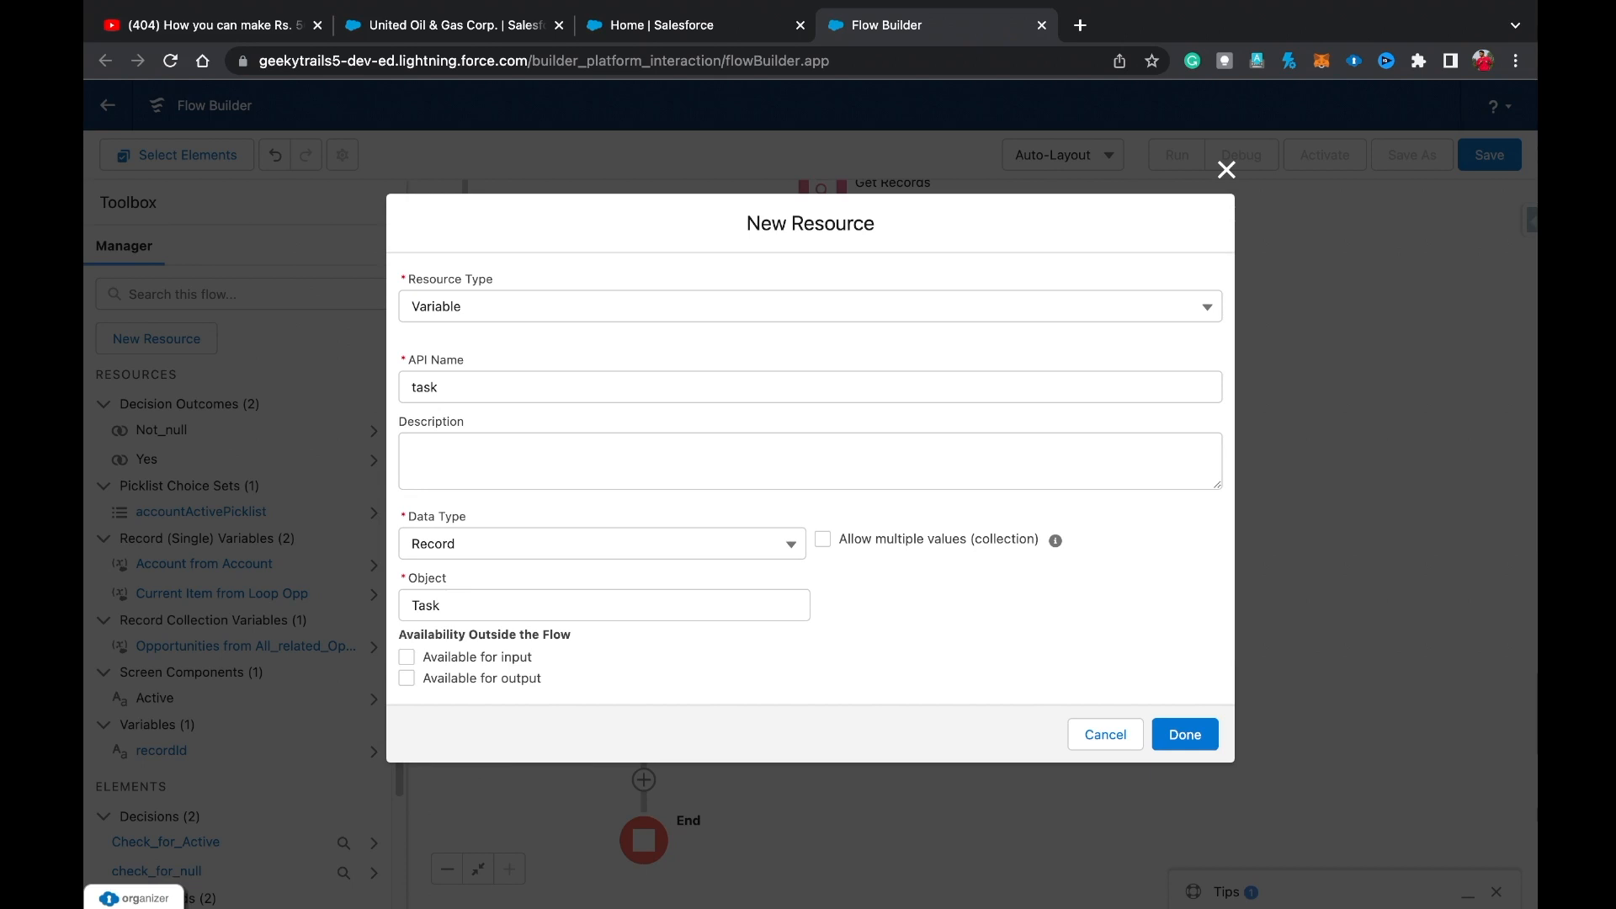
pyautogui.click(1185, 734)
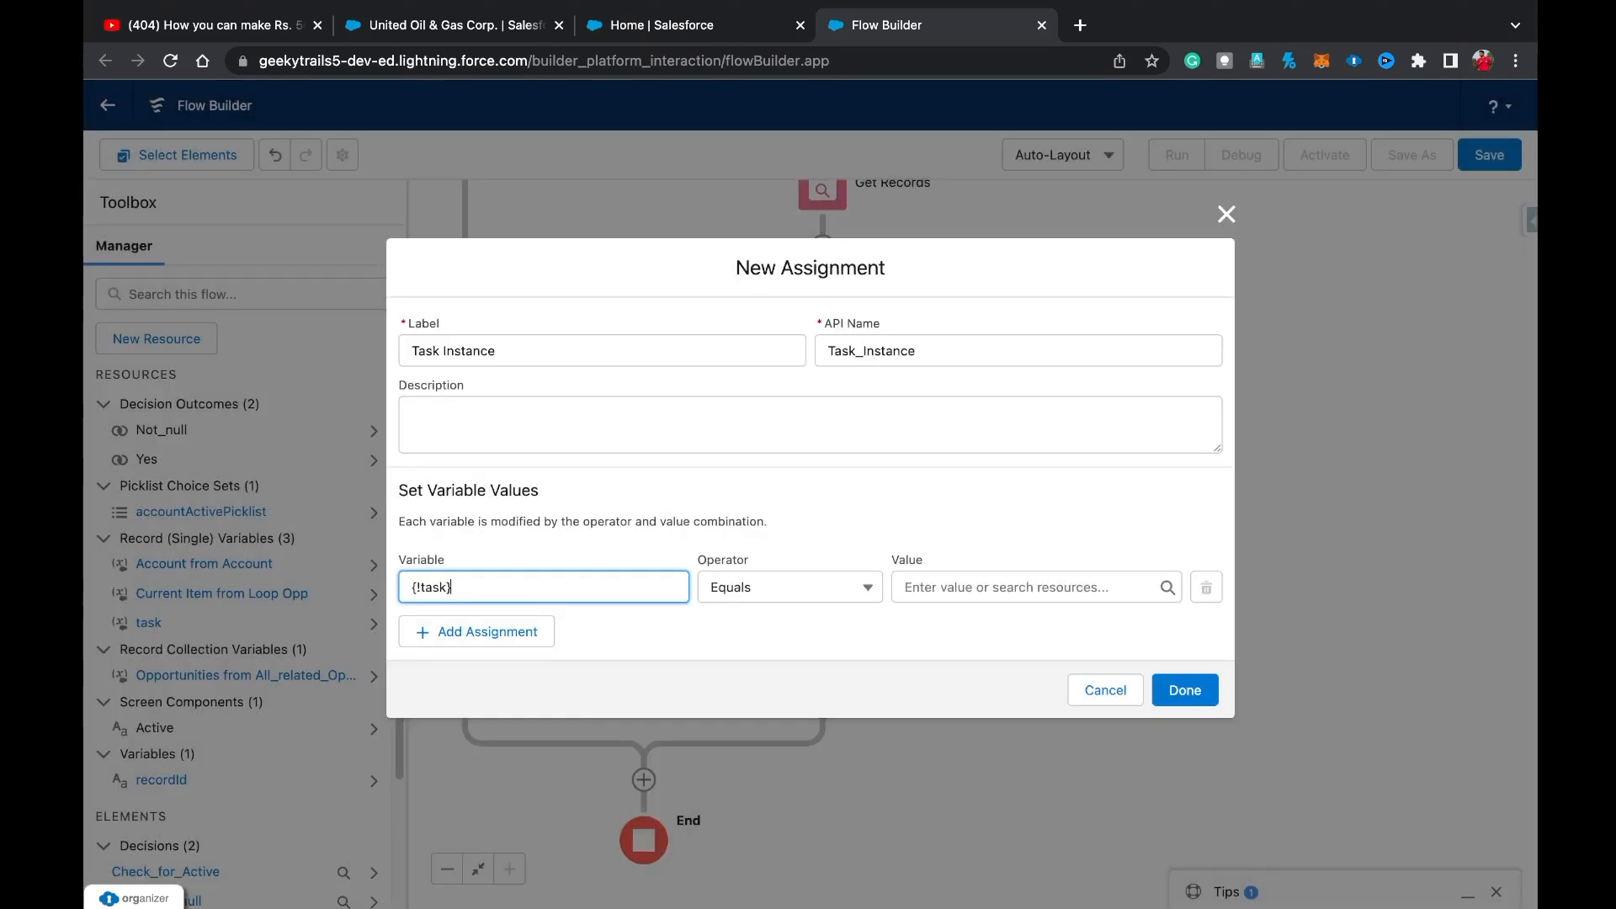
# Set the first assignment to task > Status Equals Not Started.
pyautogui.press('super+a')
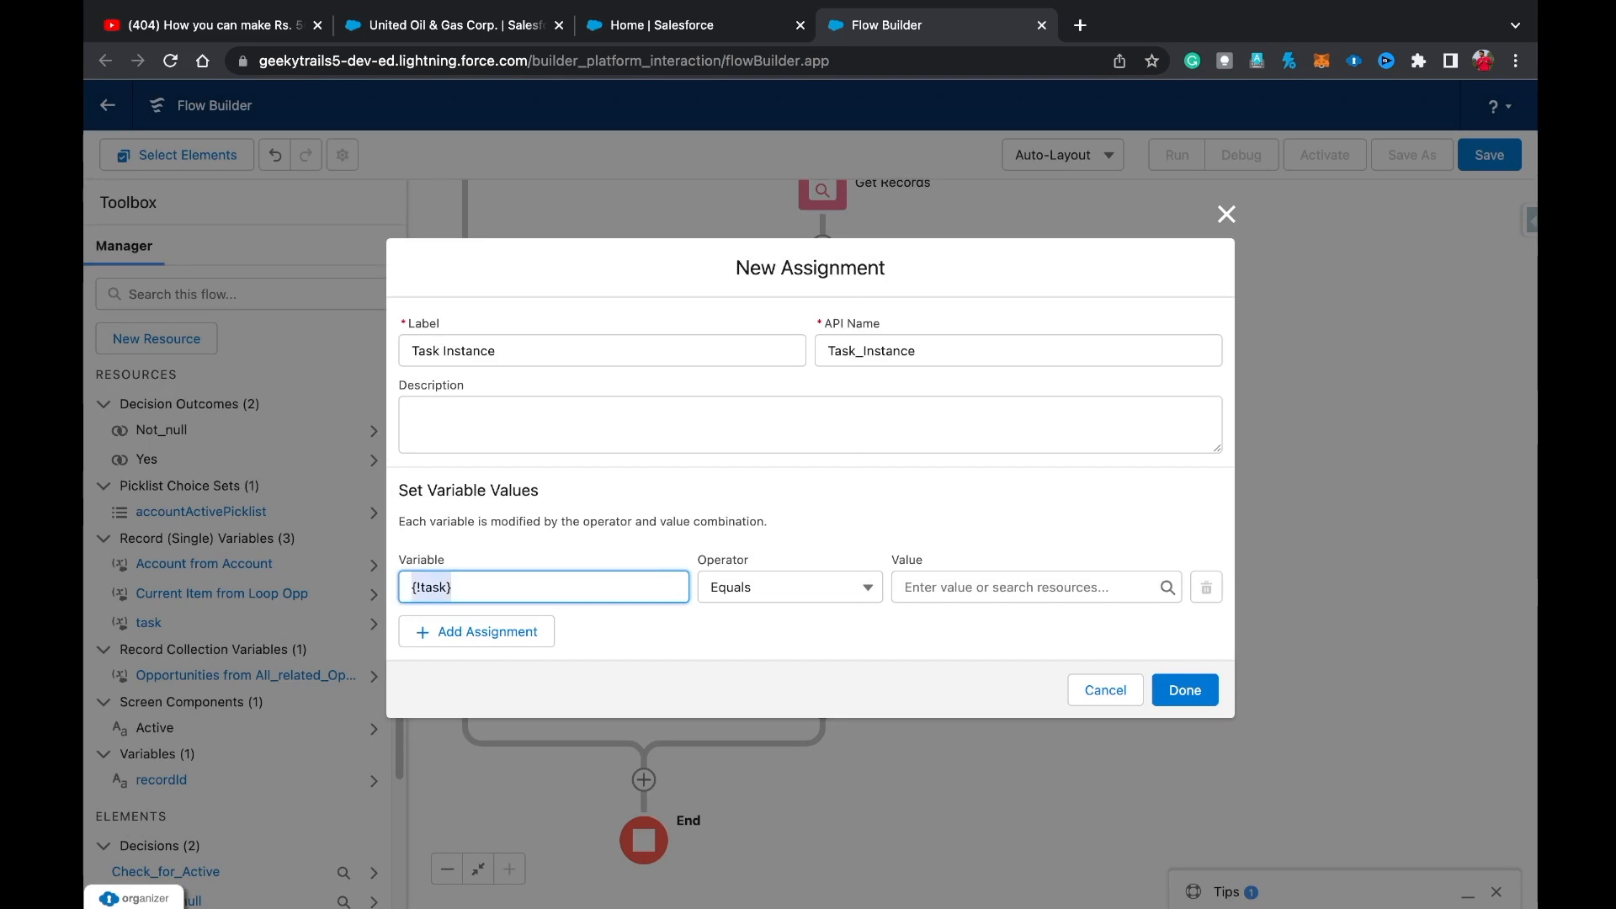
pyautogui.press('BackSpace')
pyautogui.write('task')
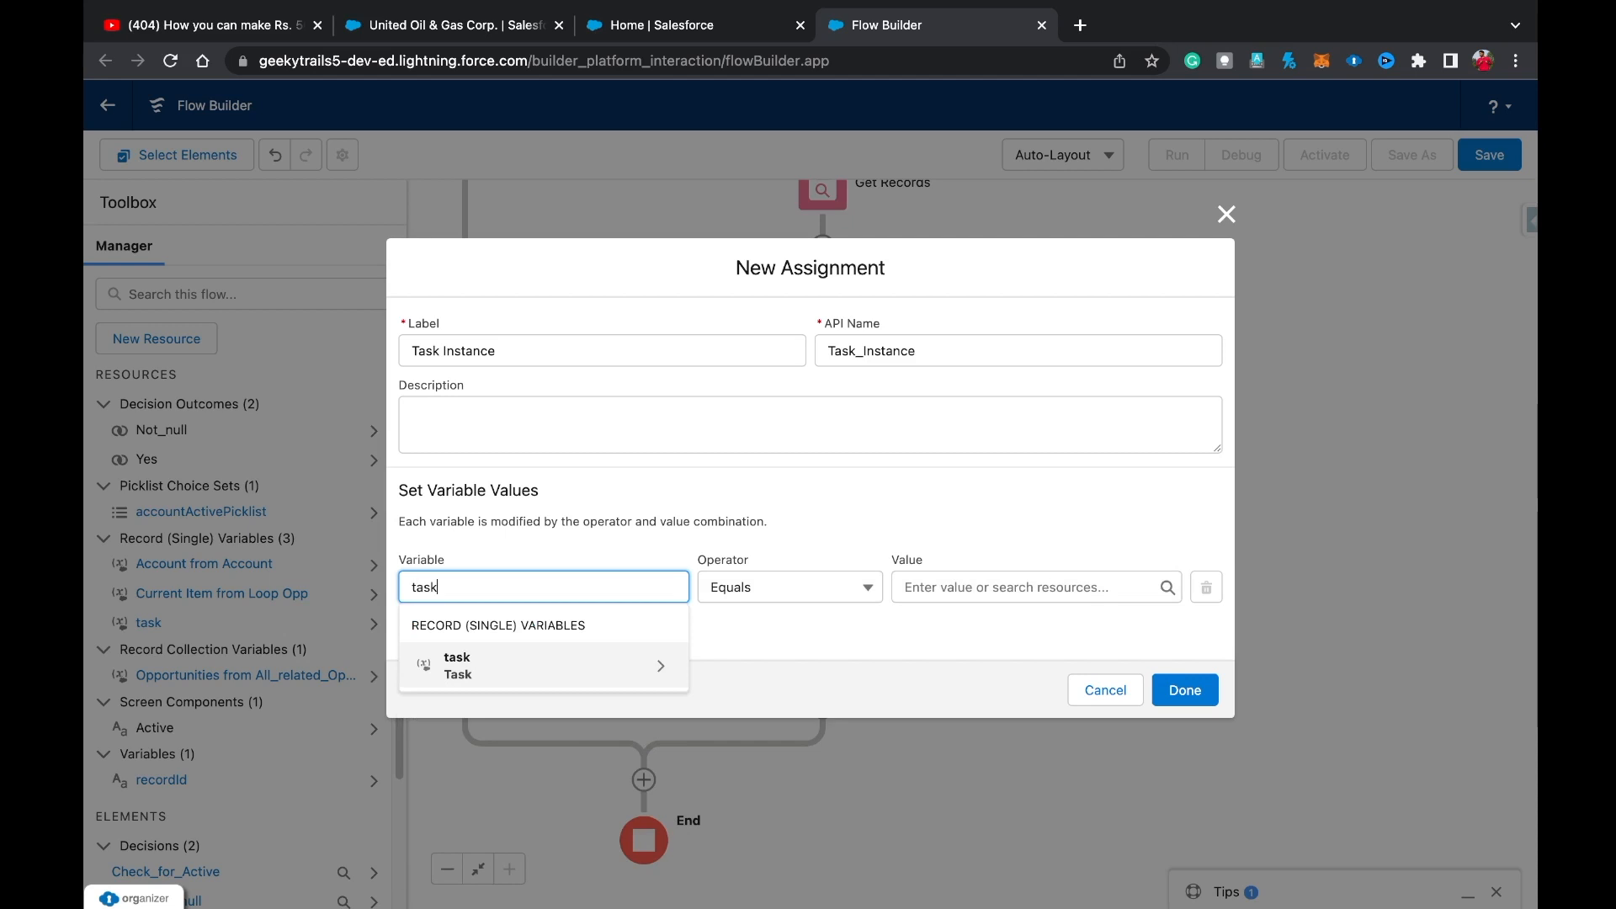
pyautogui.click(543, 666)
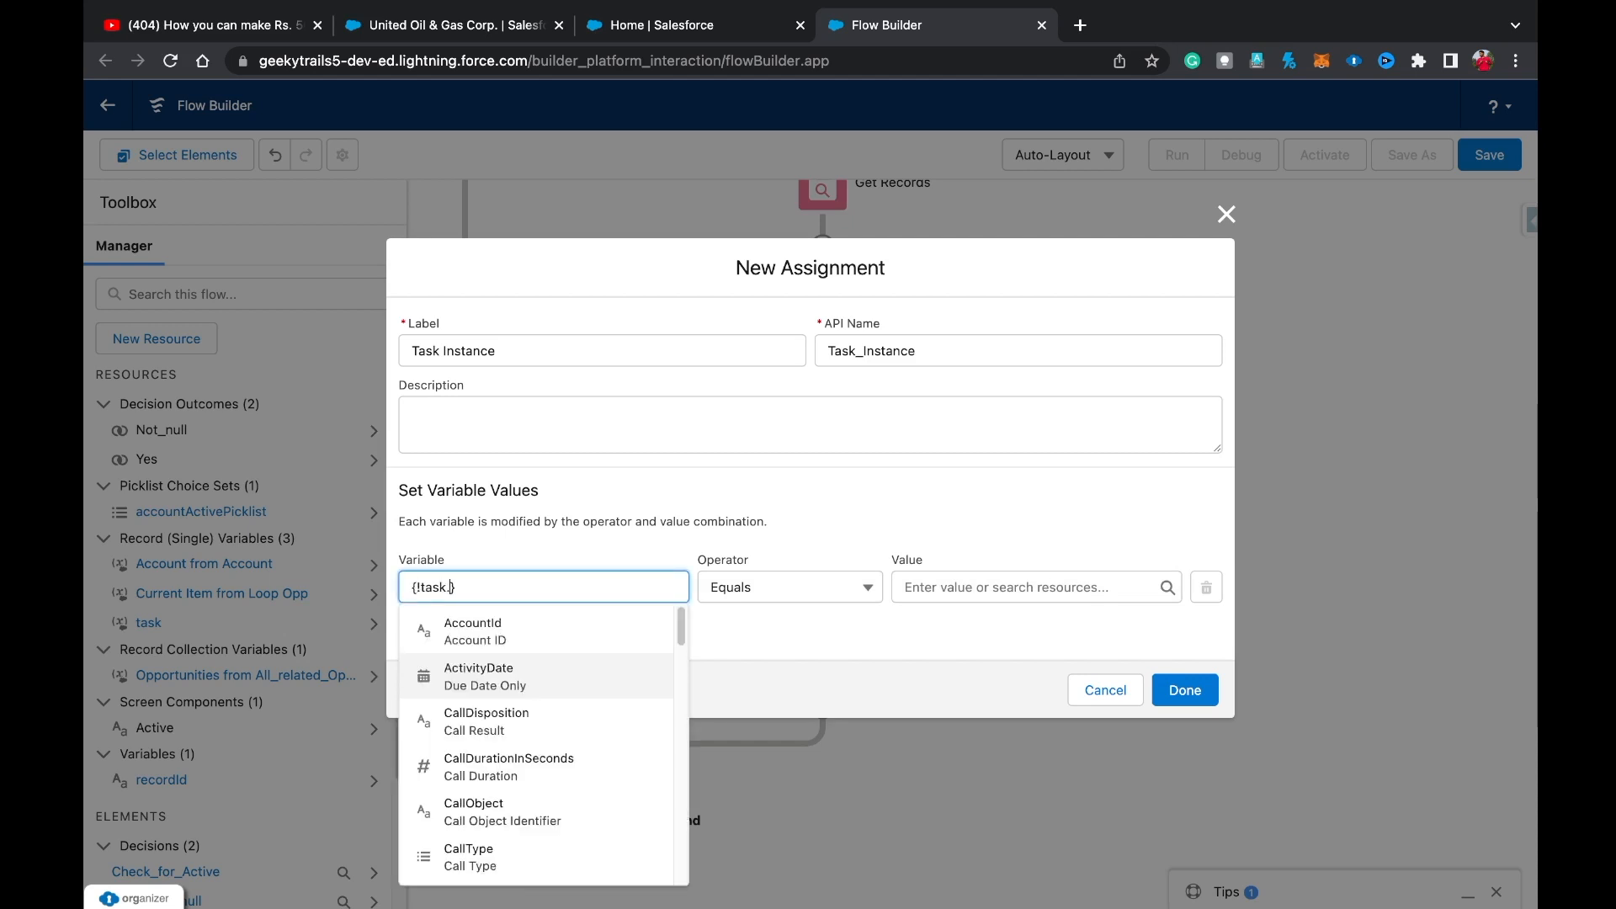
pyautogui.write('stat')
pyautogui.click(538, 631)
pyautogui.click(1027, 588)
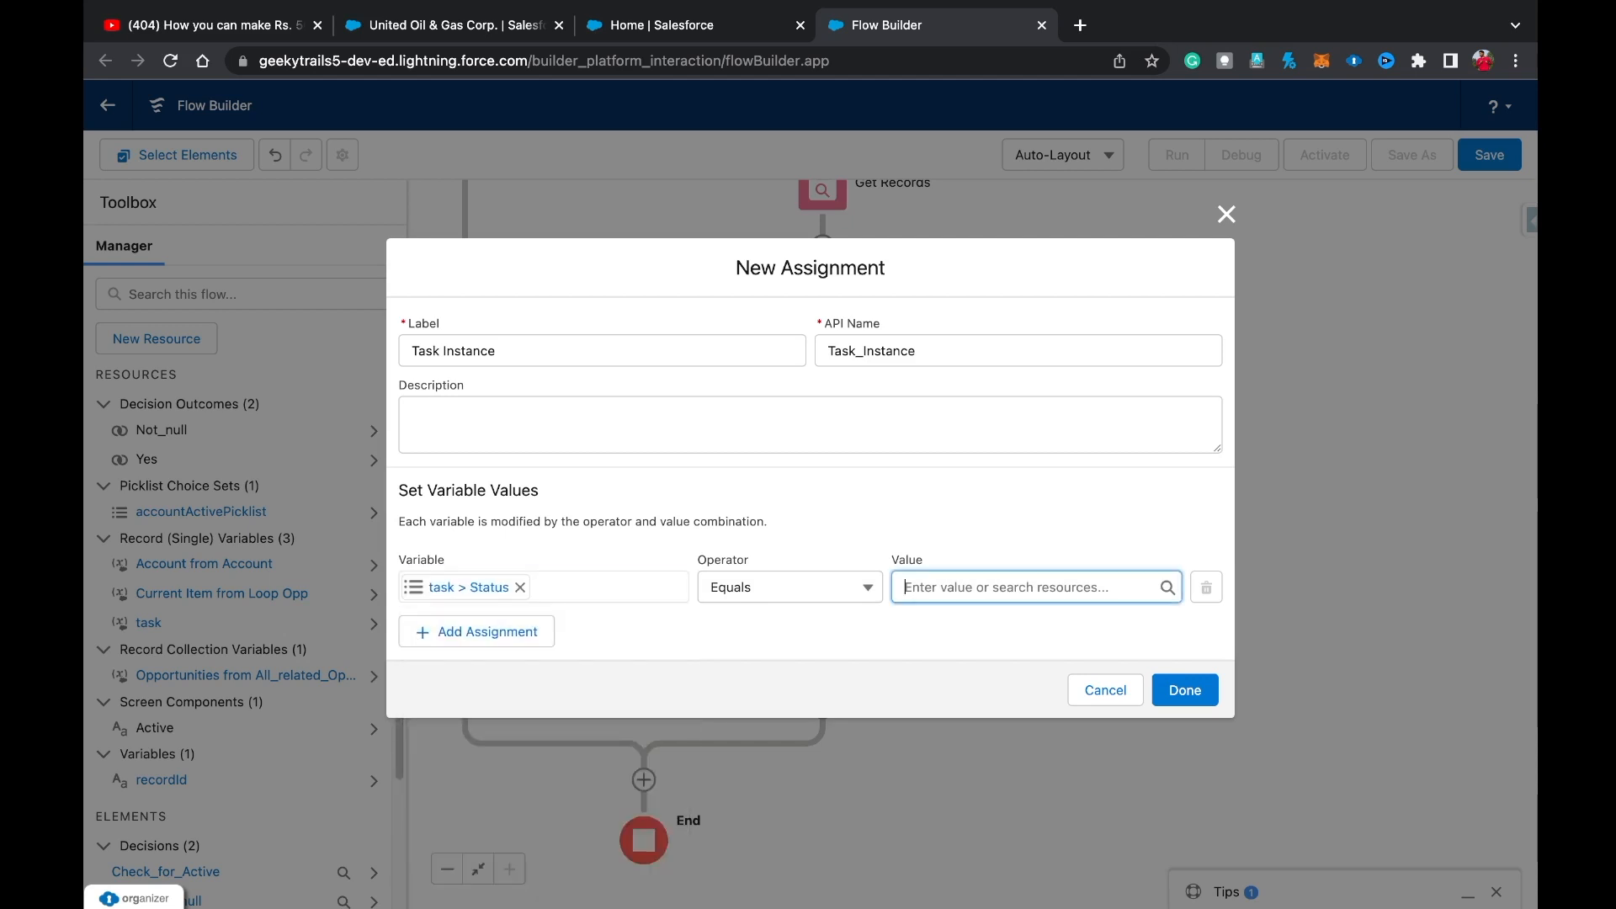
pyautogui.click(968, 699)
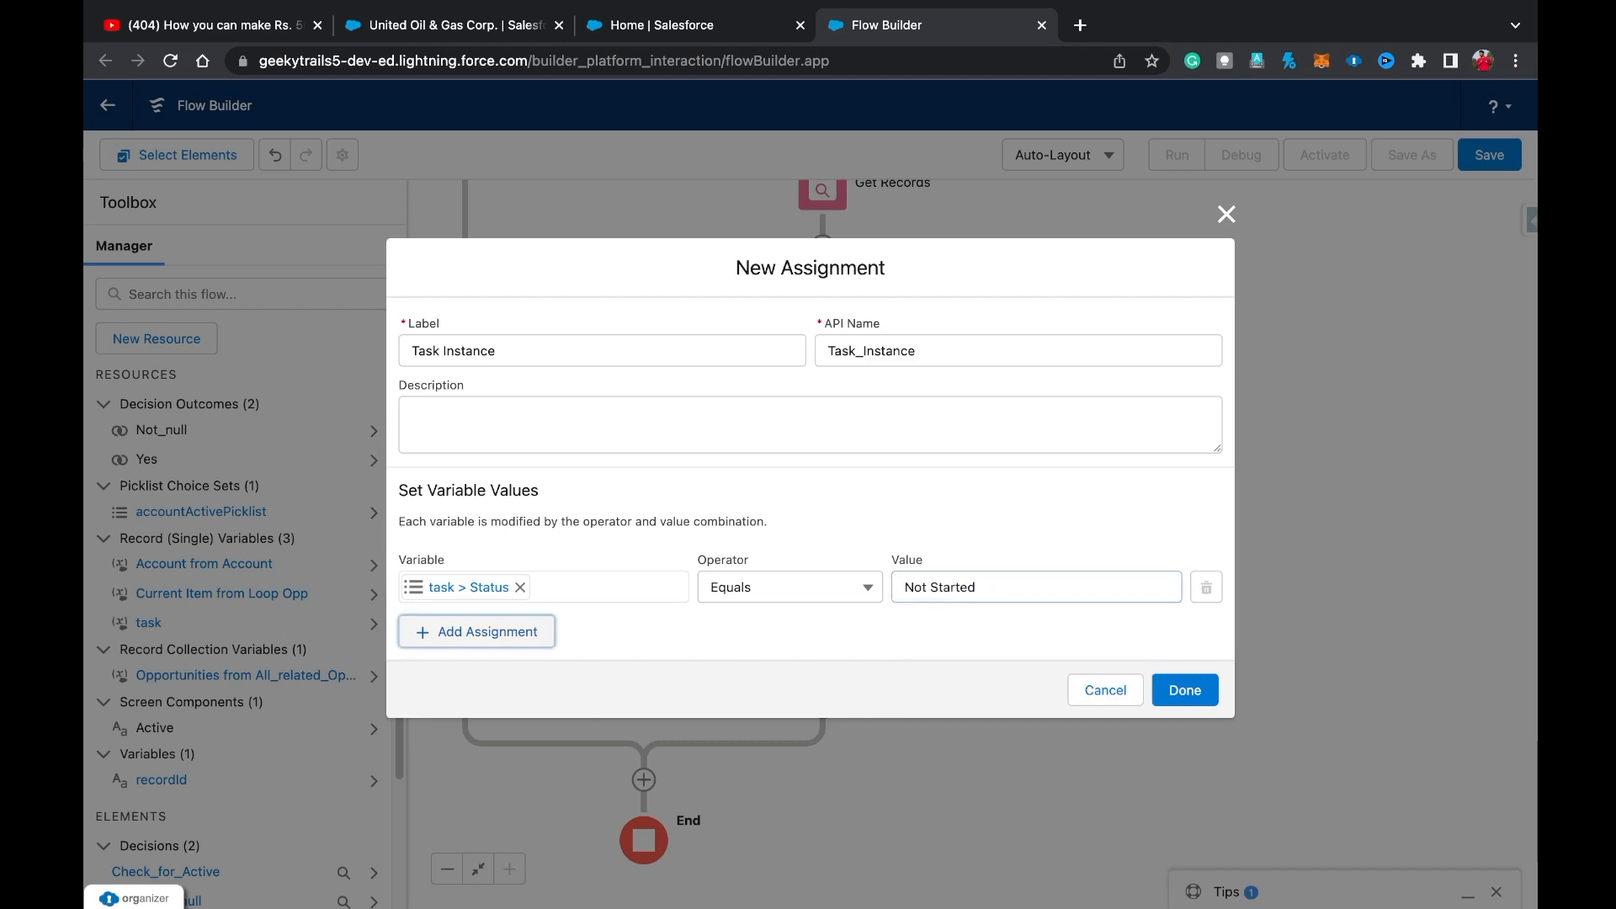
# Add a second assignment setting task > Assigned To ID Equals Account from Account > Owner ID.
pyautogui.click(476, 632)
pyautogui.click(543, 620)
pyautogui.write('task')
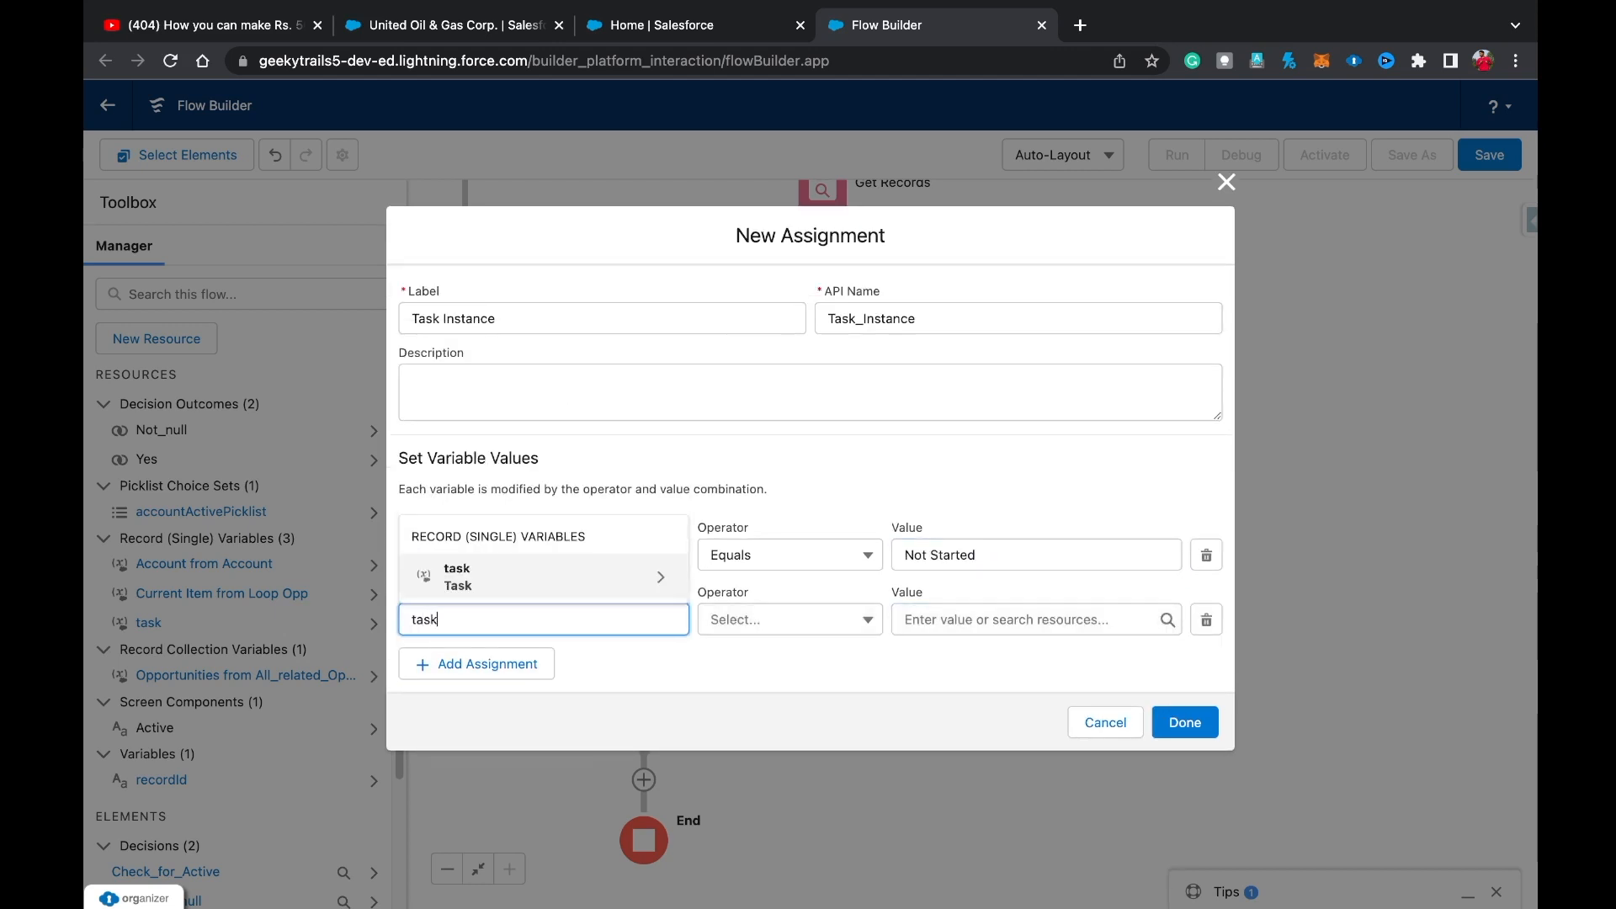
pyautogui.click(538, 577)
pyautogui.write('ass')
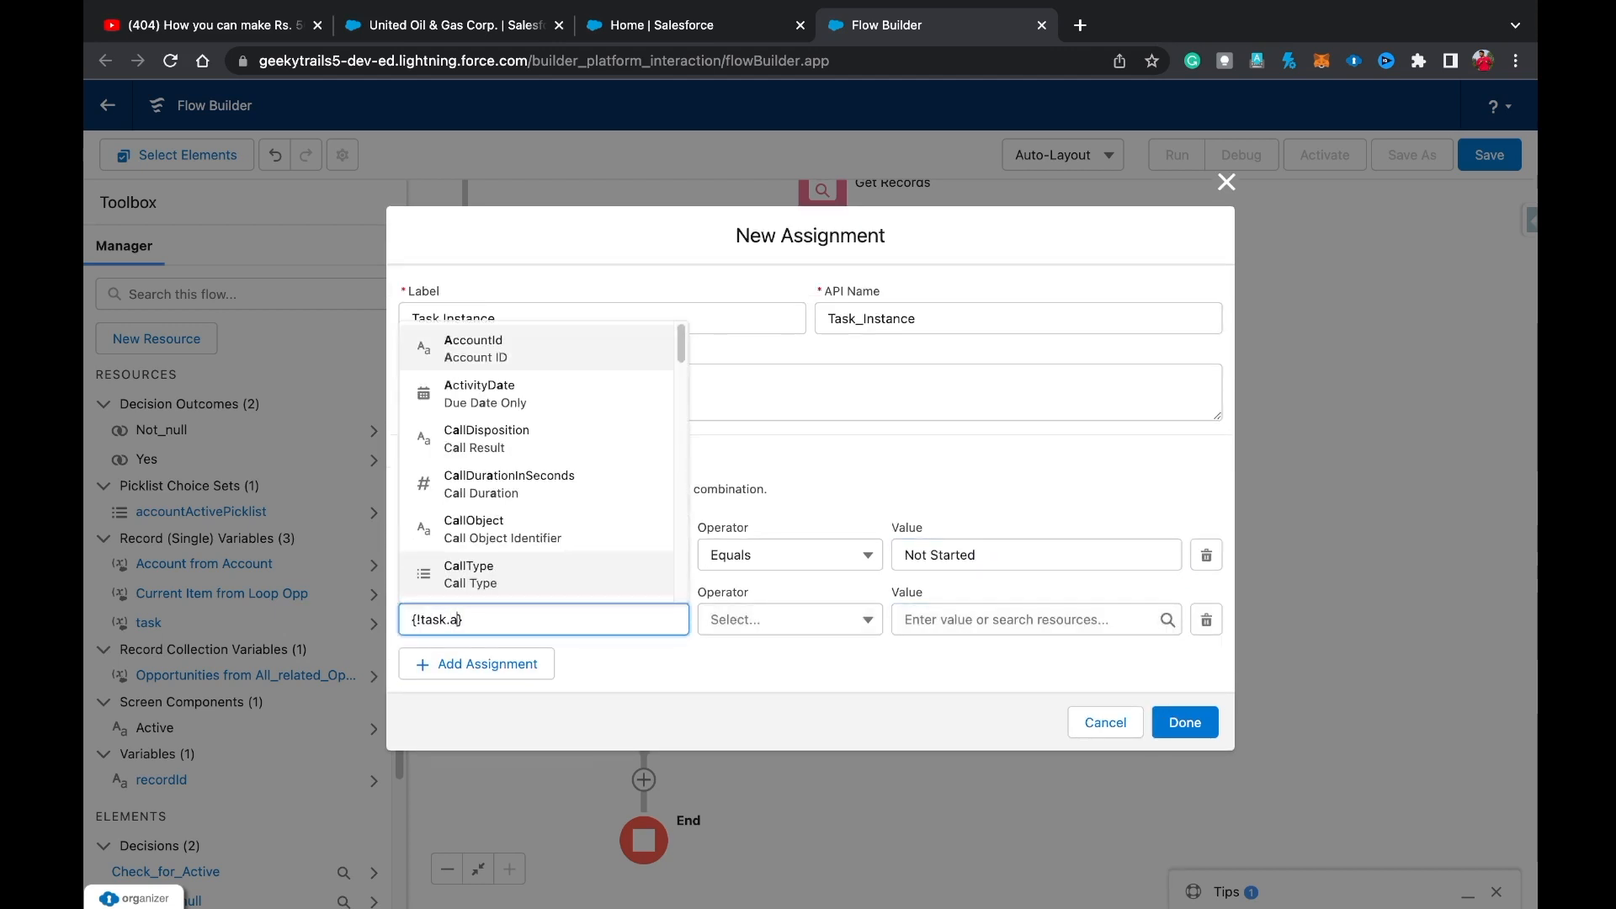
pyautogui.click(543, 577)
pyautogui.click(1027, 620)
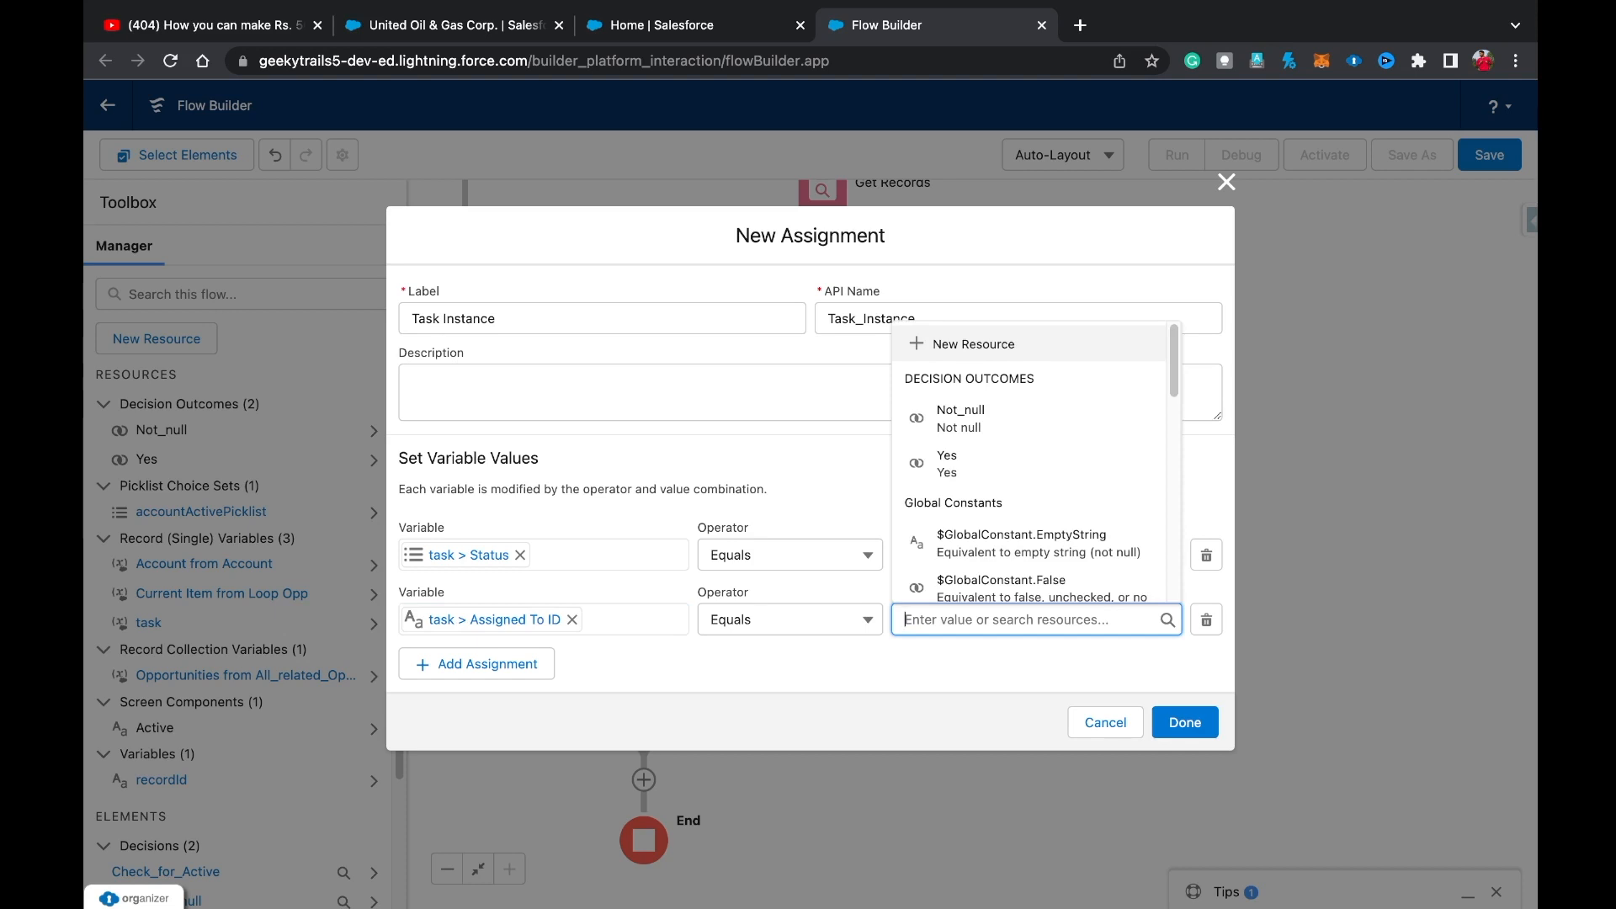
pyautogui.write('acc')
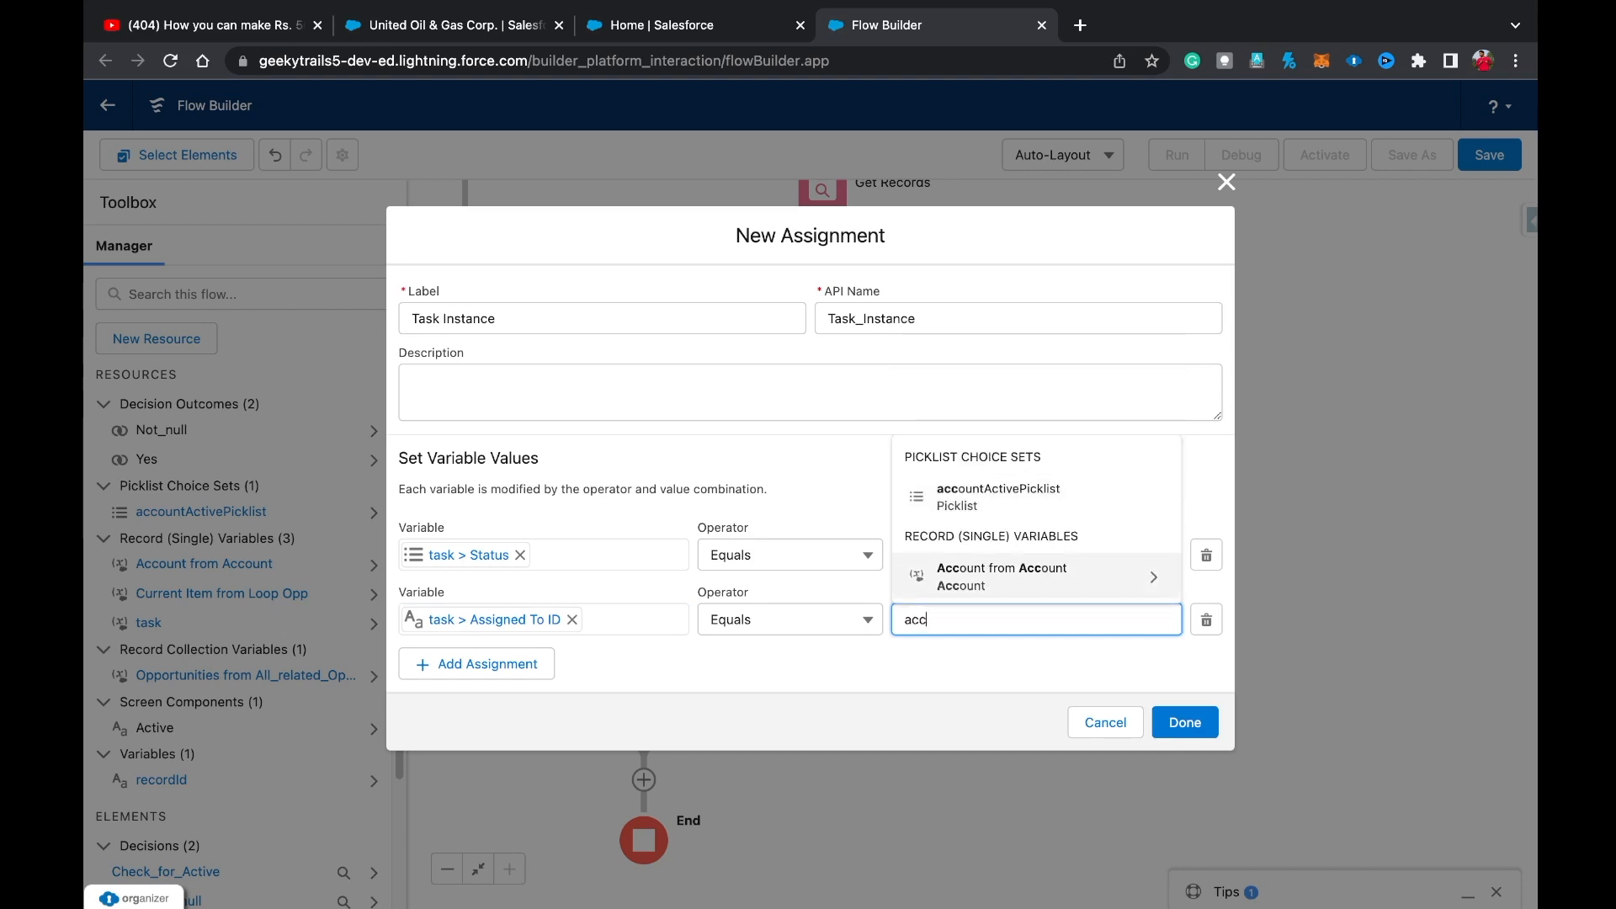
pyautogui.click(1027, 577)
pyautogui.write('Own')
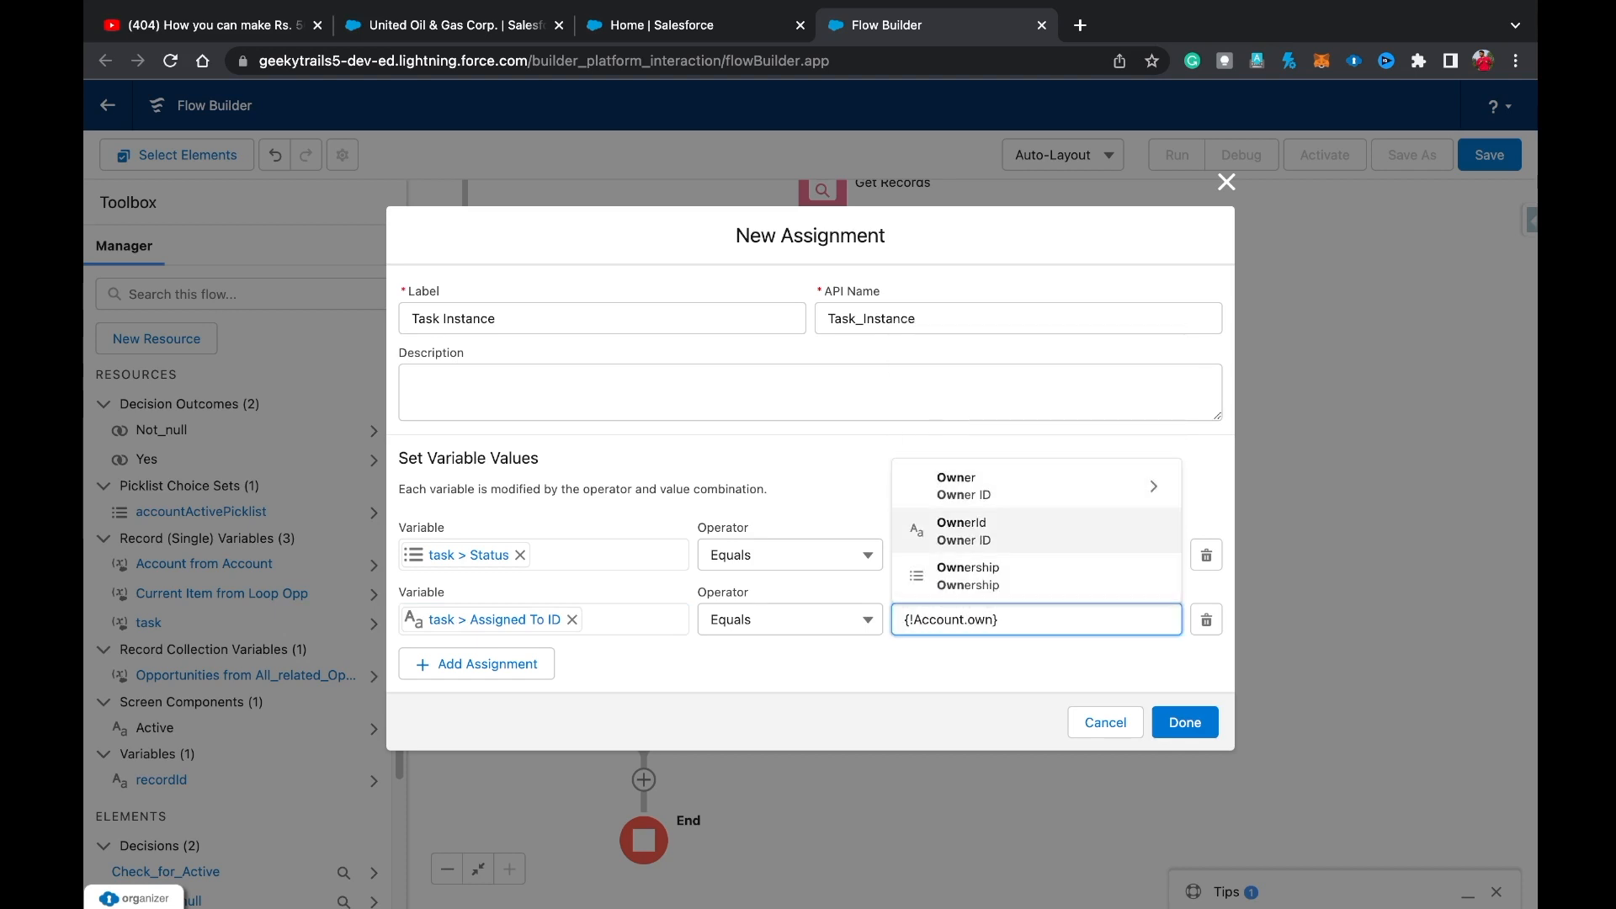
pyautogui.click(1010, 531)
# Add a third assignment setting task > Description Equals "Please work on this Open Opportunity".
pyautogui.click(477, 664)
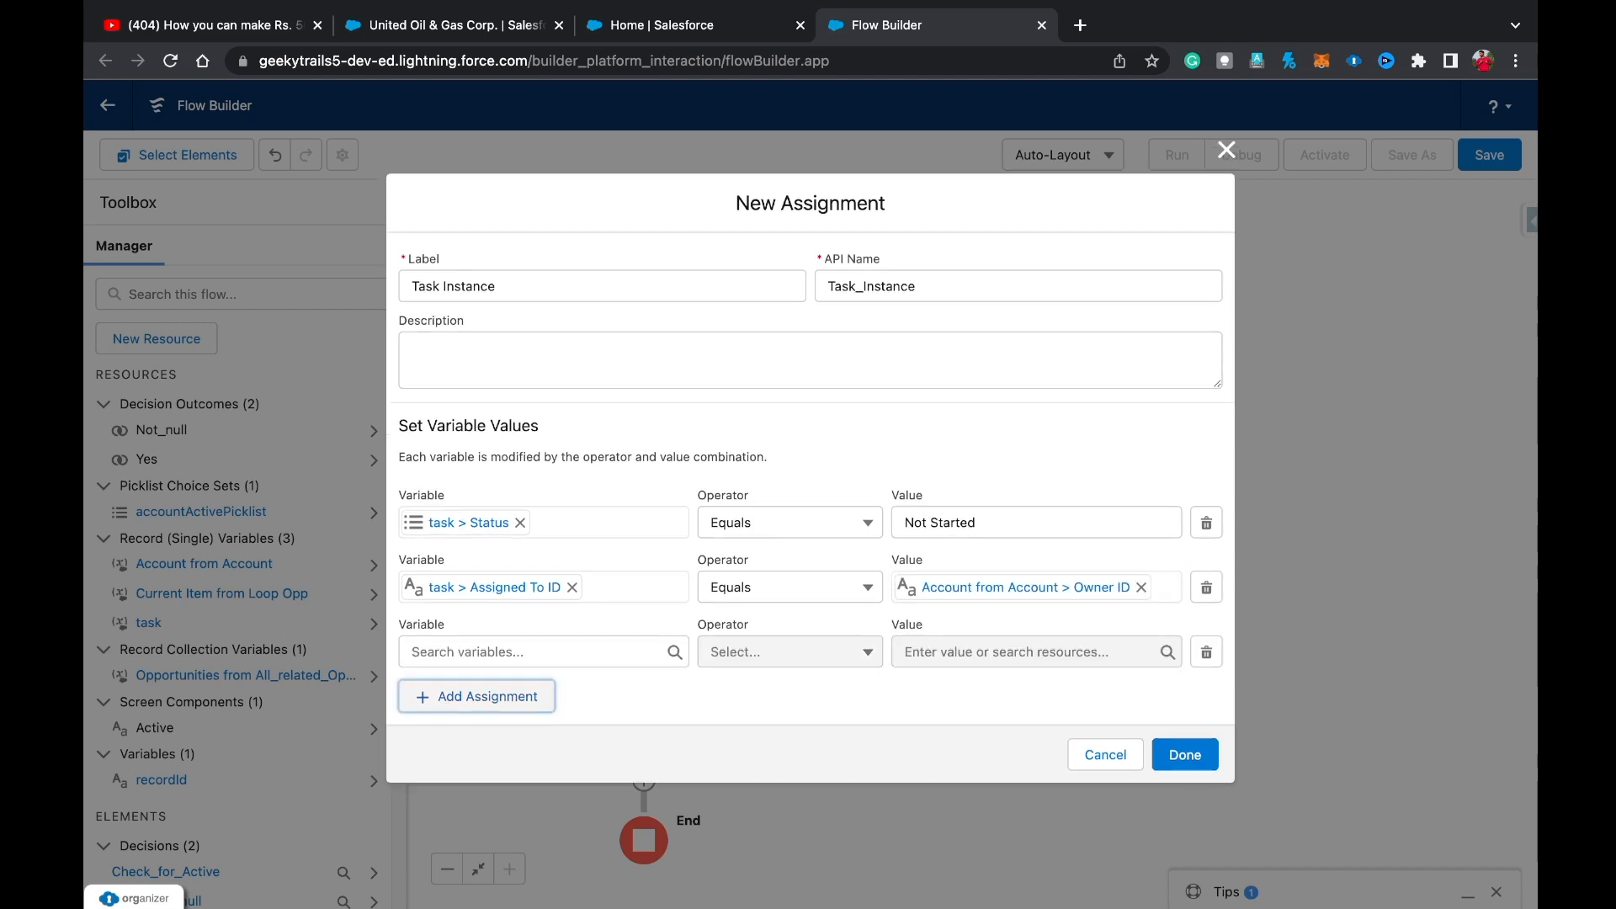
pyautogui.write('task')
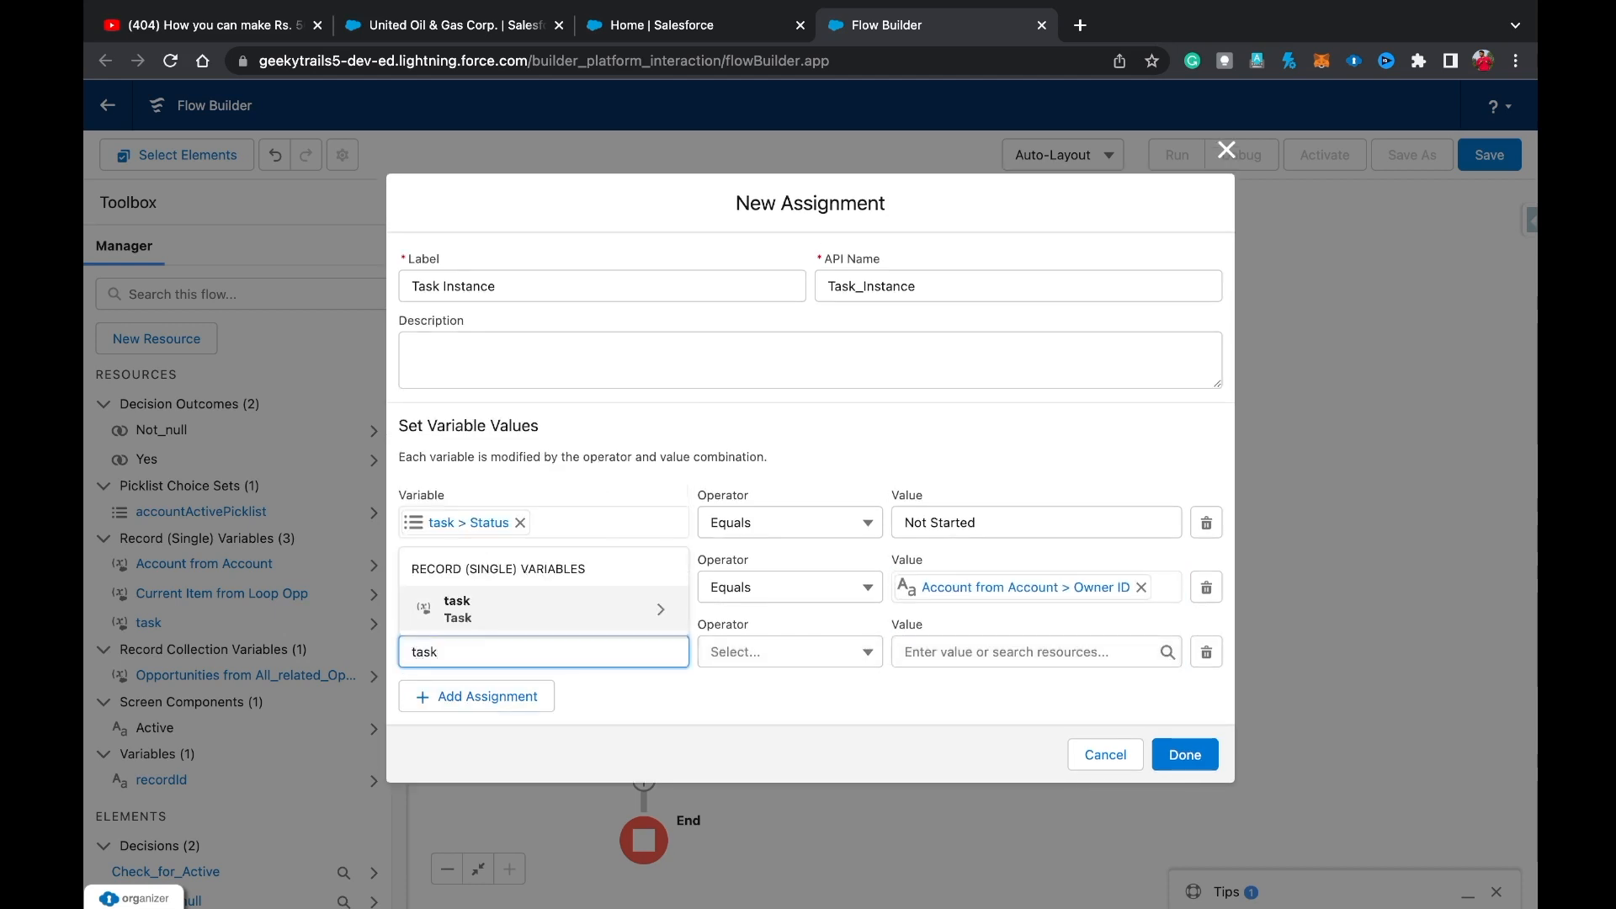
pyautogui.press('Return')
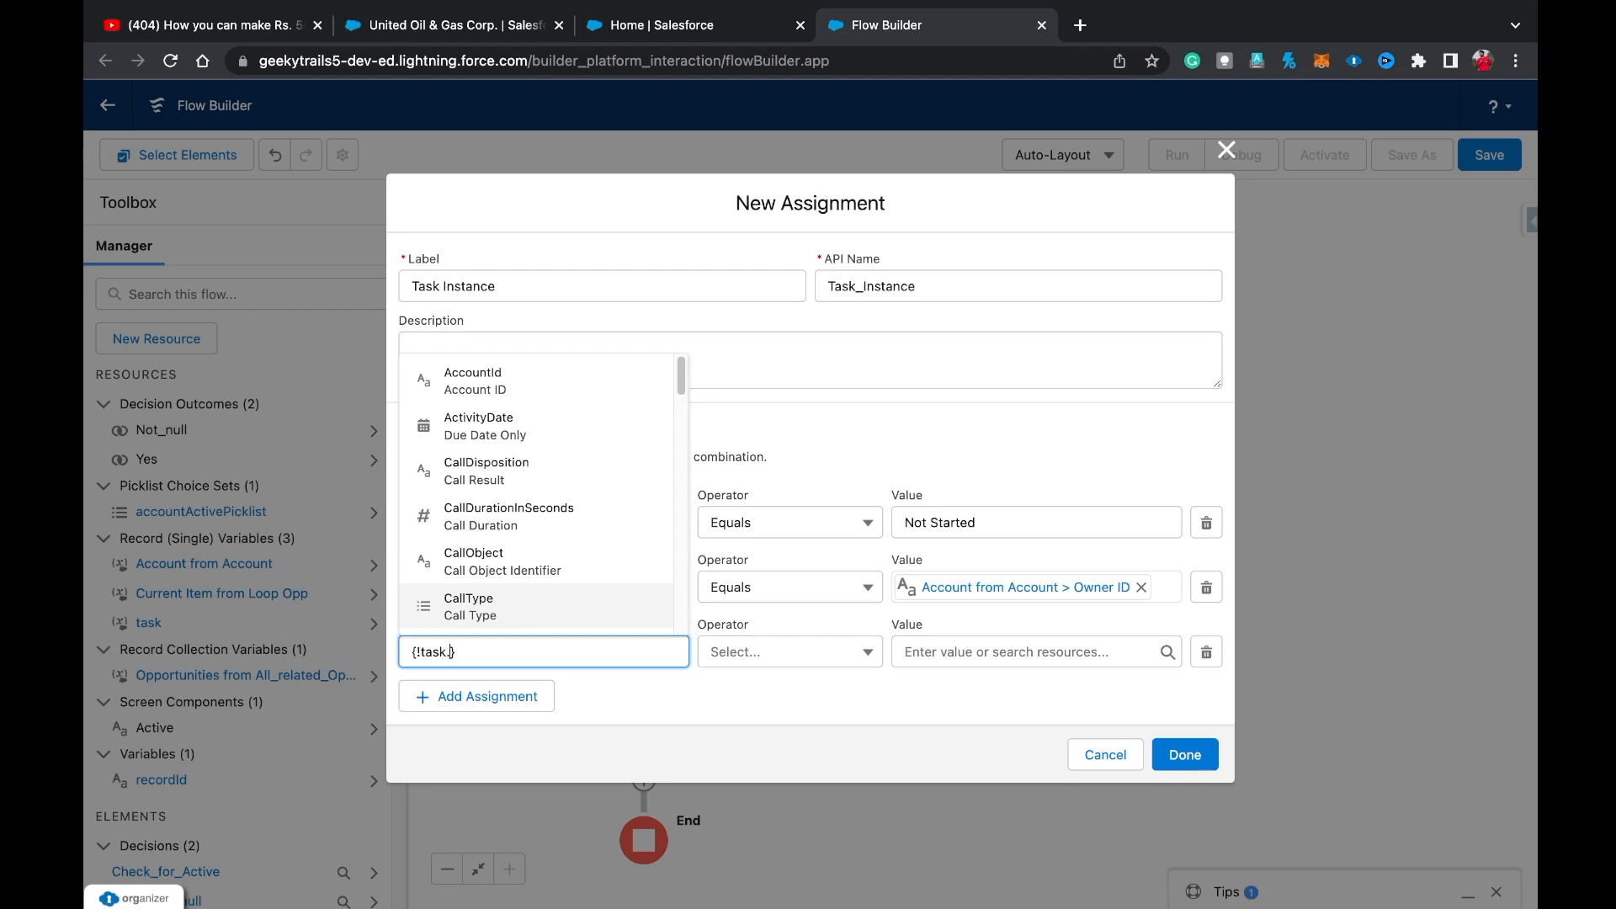
pyautogui.write('des')
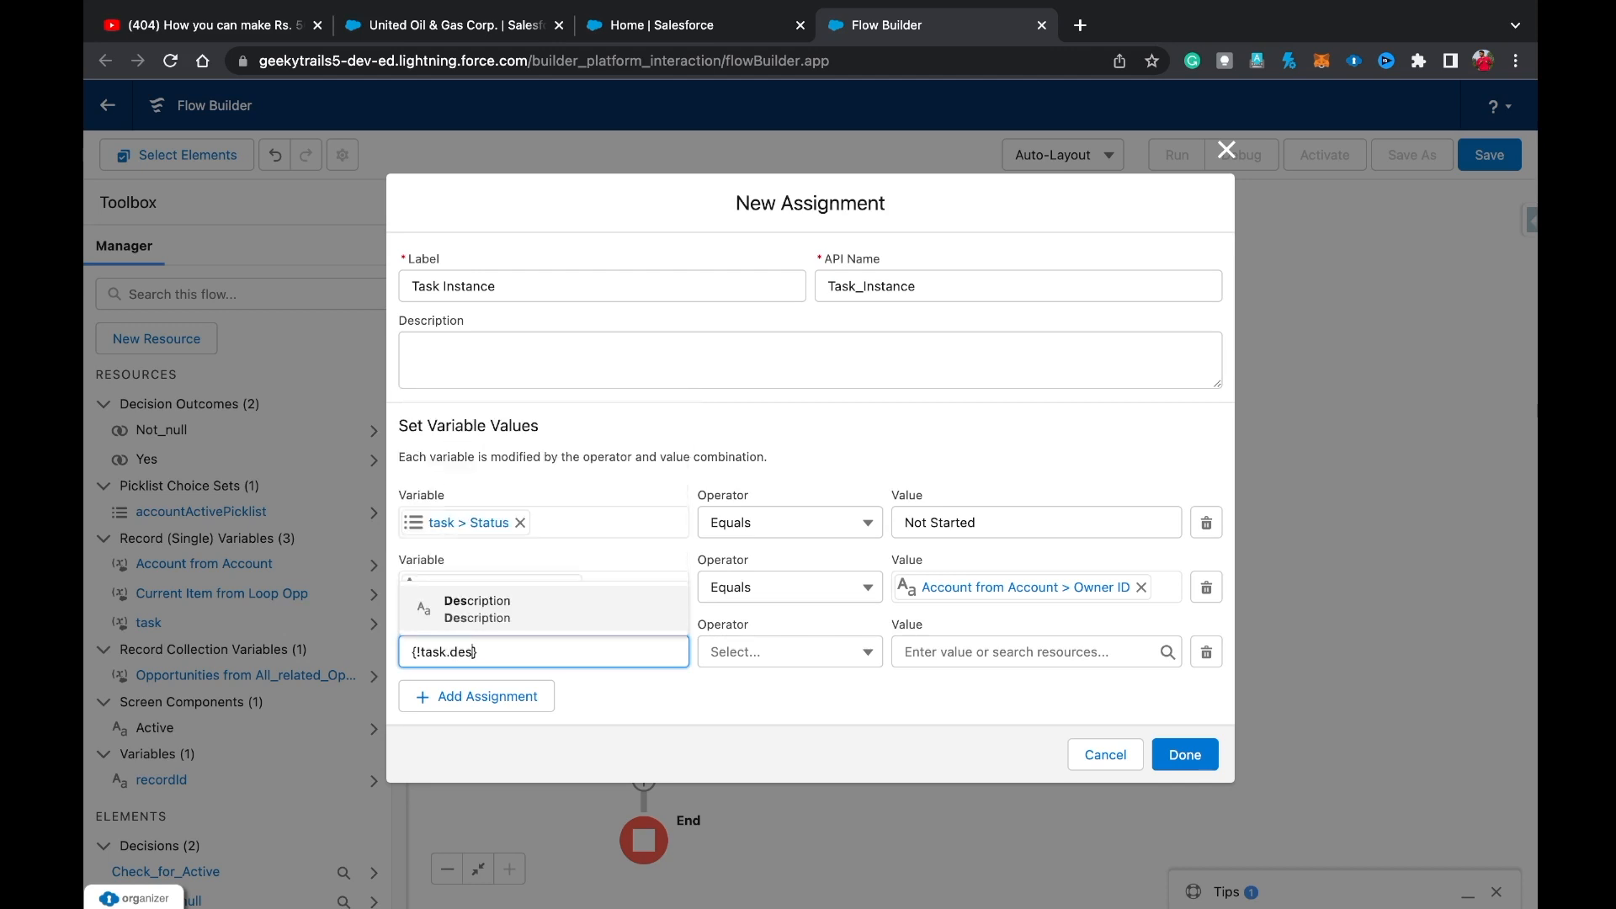
pyautogui.press('Return')
pyautogui.click(1035, 652)
pyautogui.write('Please work')
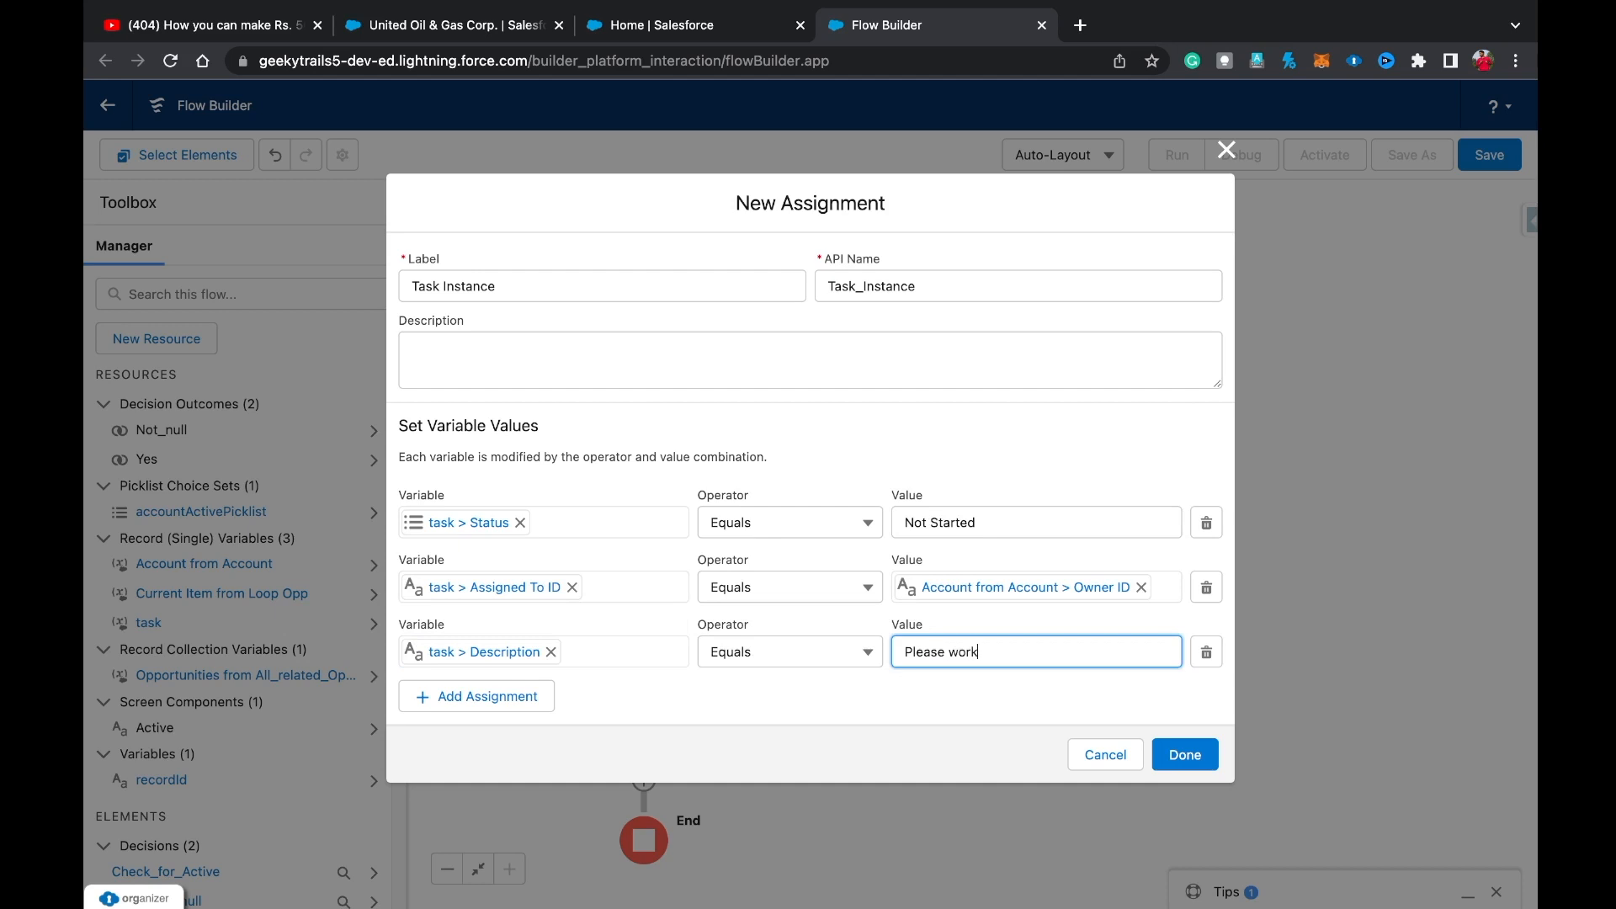
pyautogui.write(' on this oPEN')
pyautogui.press('BackSpace')
pyautogui.press('BackSpace')
pyautogui.press('BackSpace')
pyautogui.press('BackSpace')
pyautogui.write('Open Opportunity')
pyautogui.press('super+a')
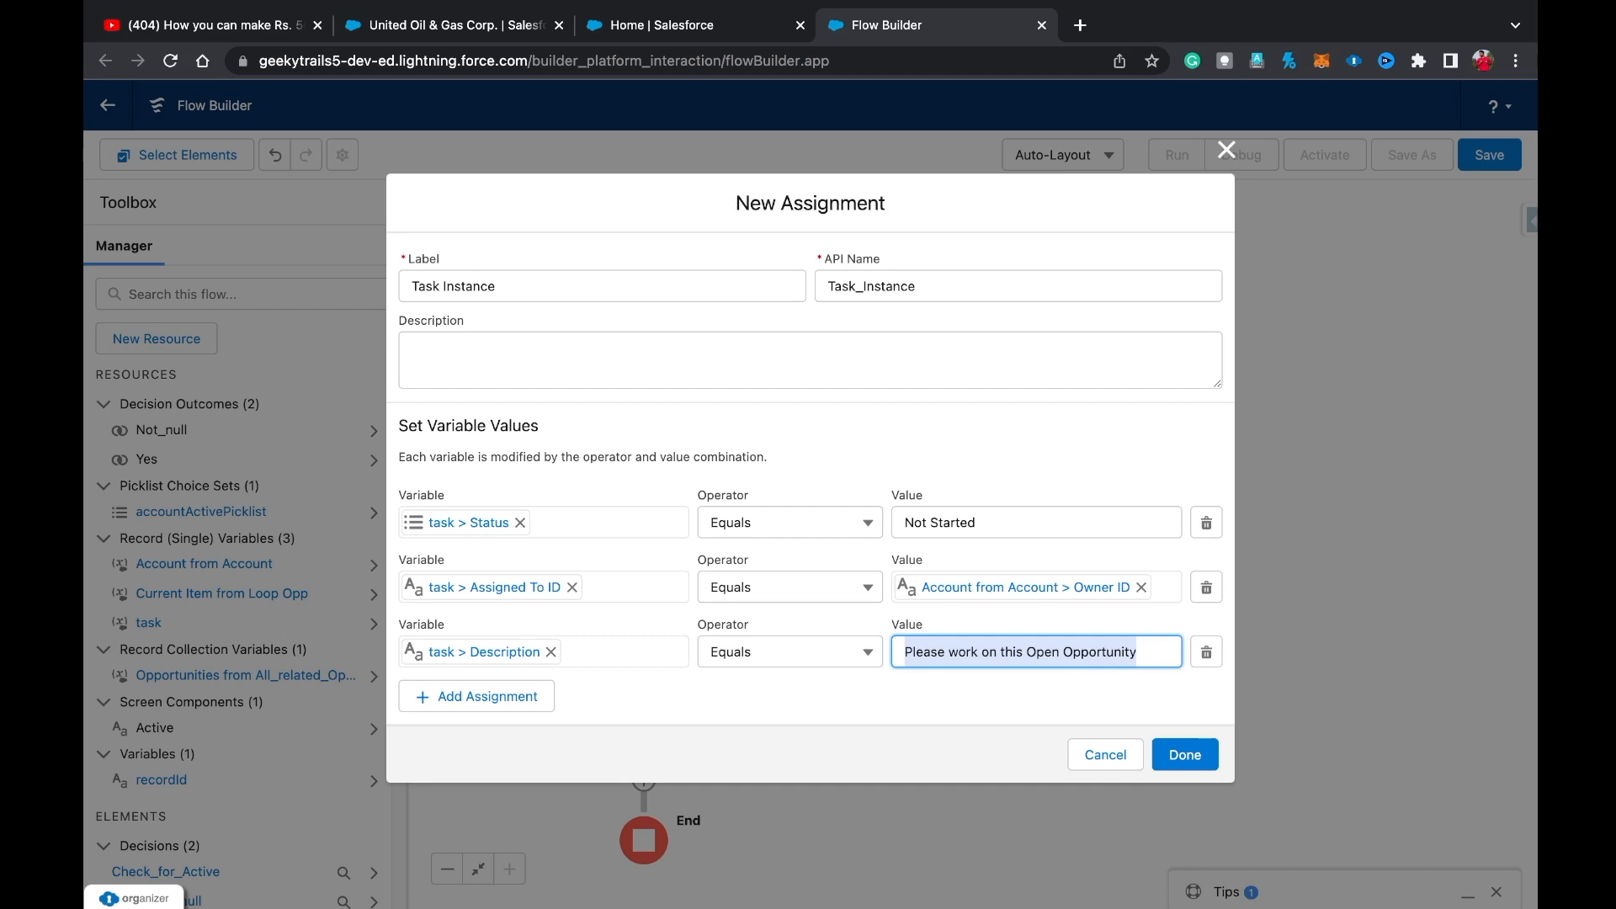
# Add a fourth assignment setting task > Subject Equals "Account is not Active!!".
pyautogui.click(477, 696)
pyautogui.click(530, 683)
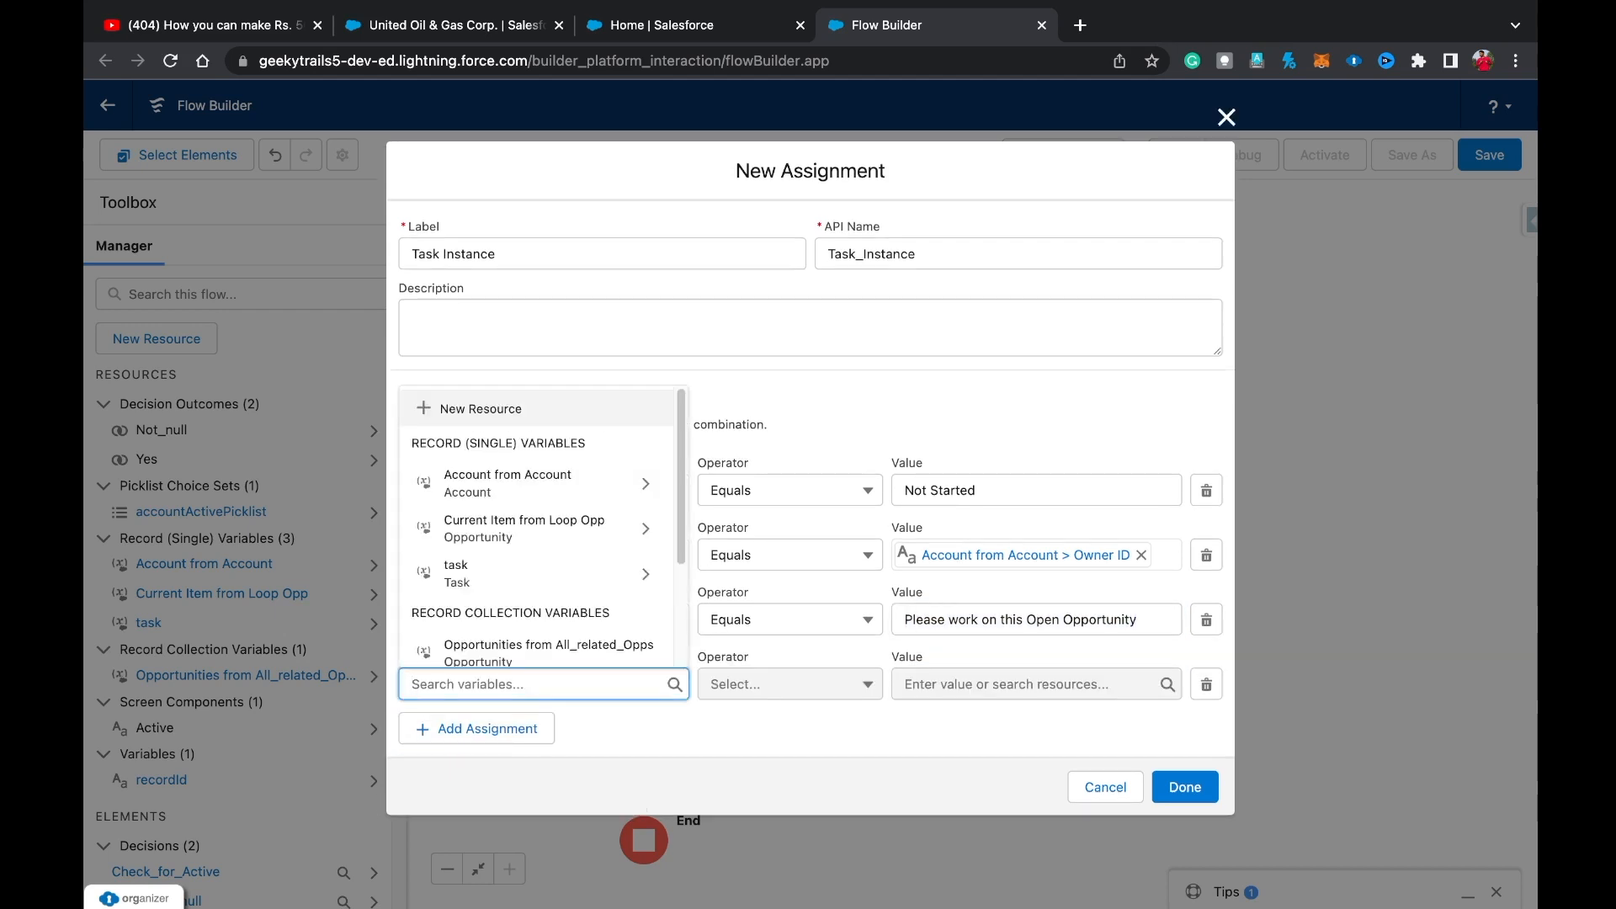
pyautogui.write('task')
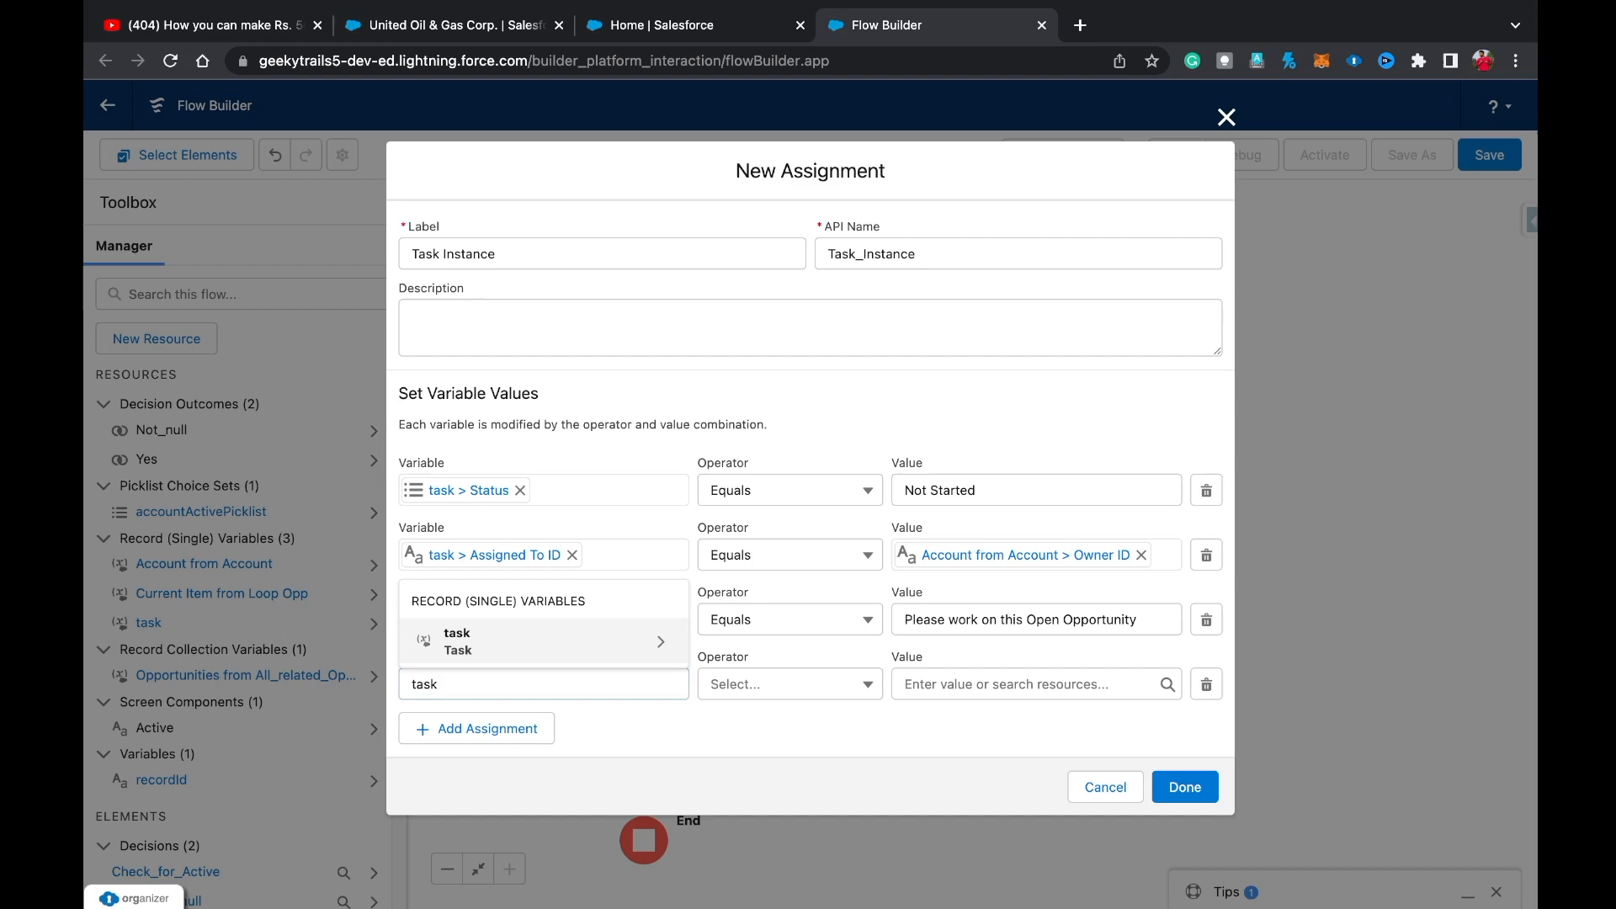
pyautogui.write('.subj')
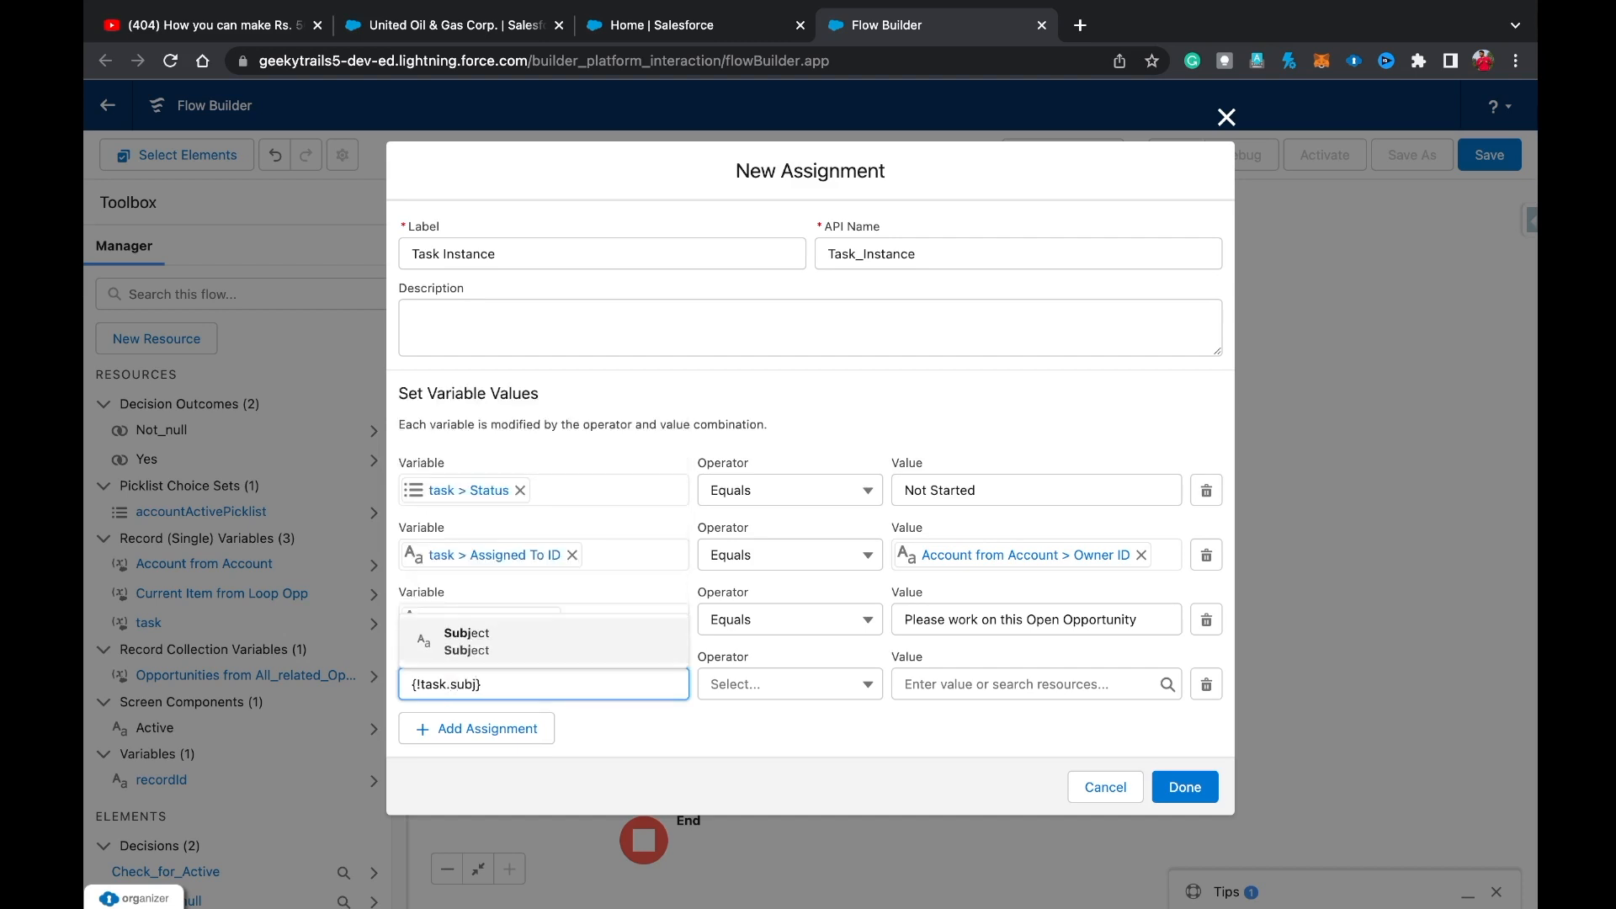
pyautogui.click(544, 642)
pyautogui.click(1027, 684)
pyautogui.write('Account')
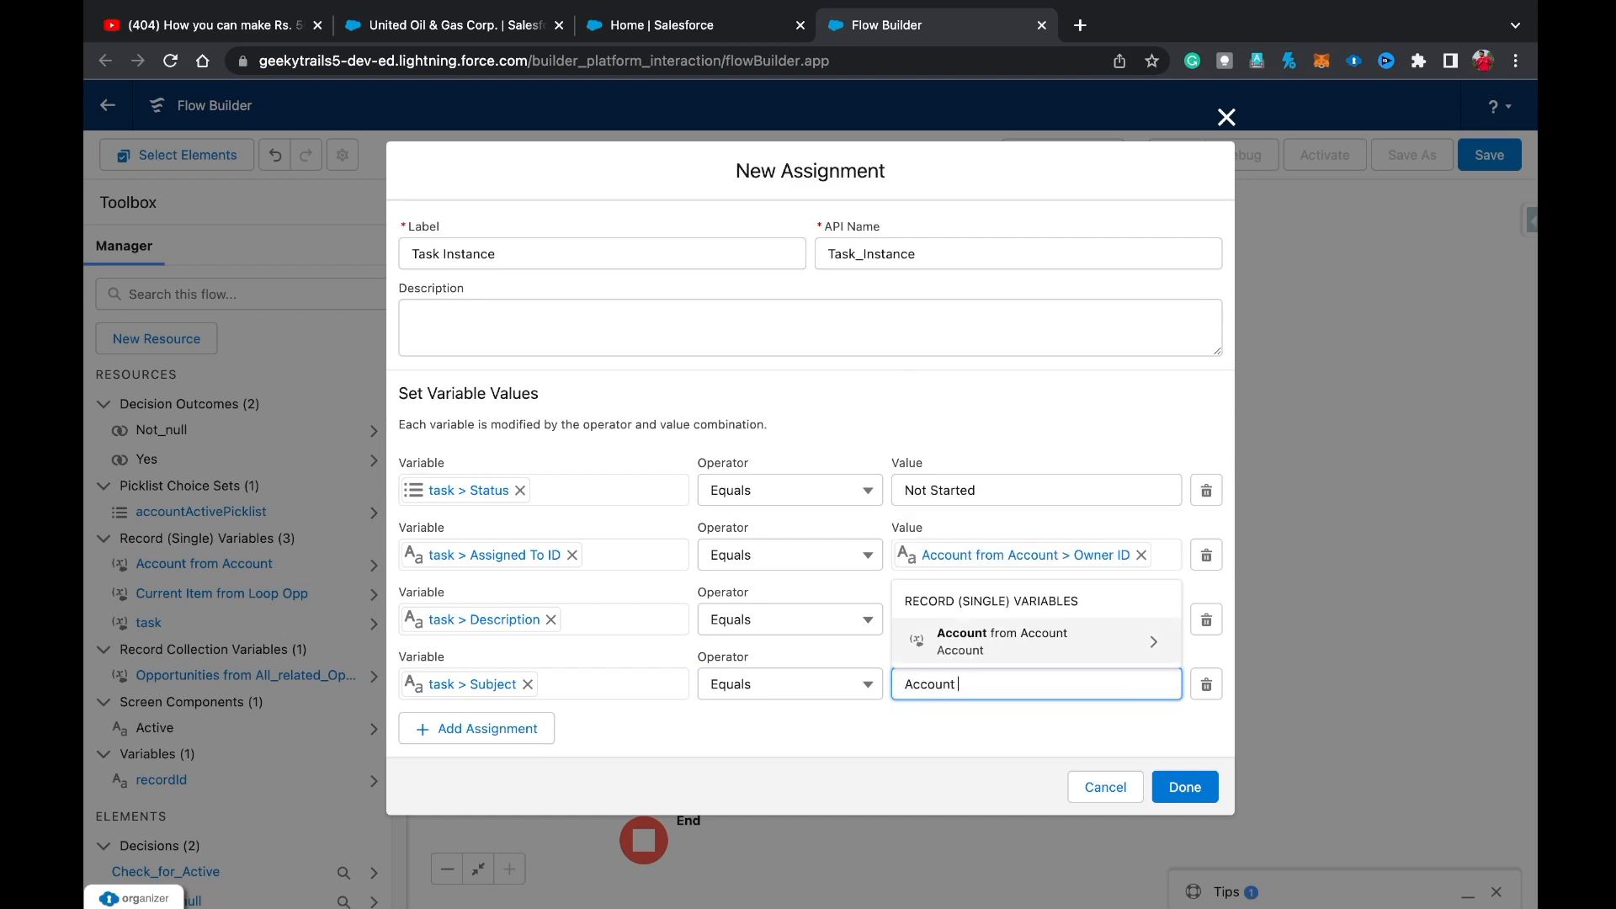
pyautogui.write(' is not Active!!')
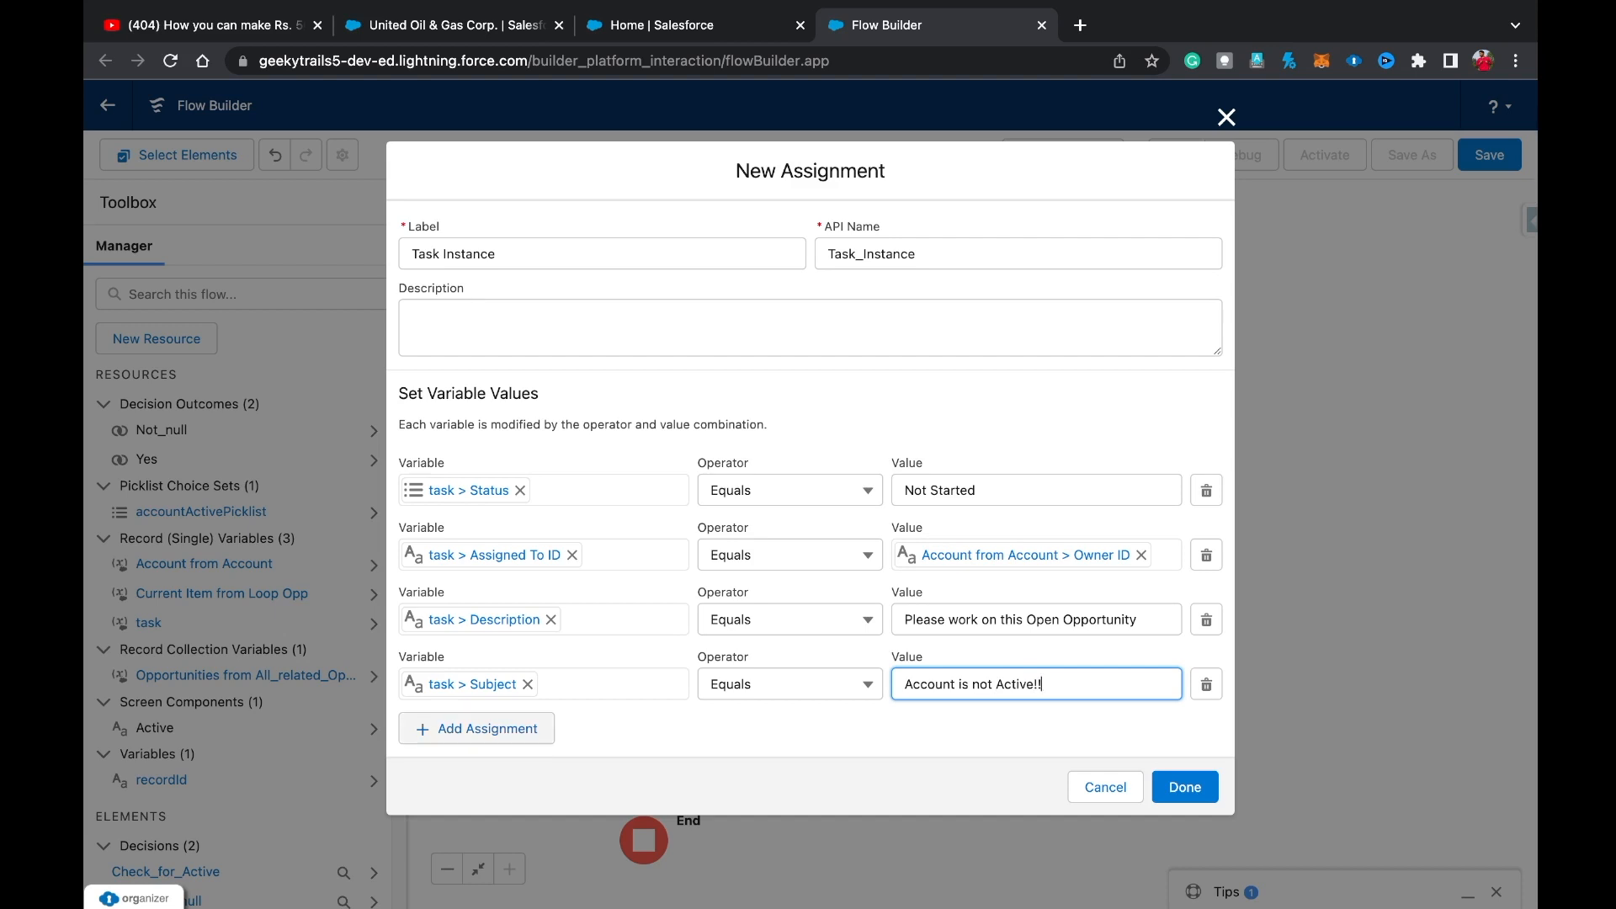
# Add a fifth, empty assignment row to the Task Instance element.
pyautogui.click(477, 728)
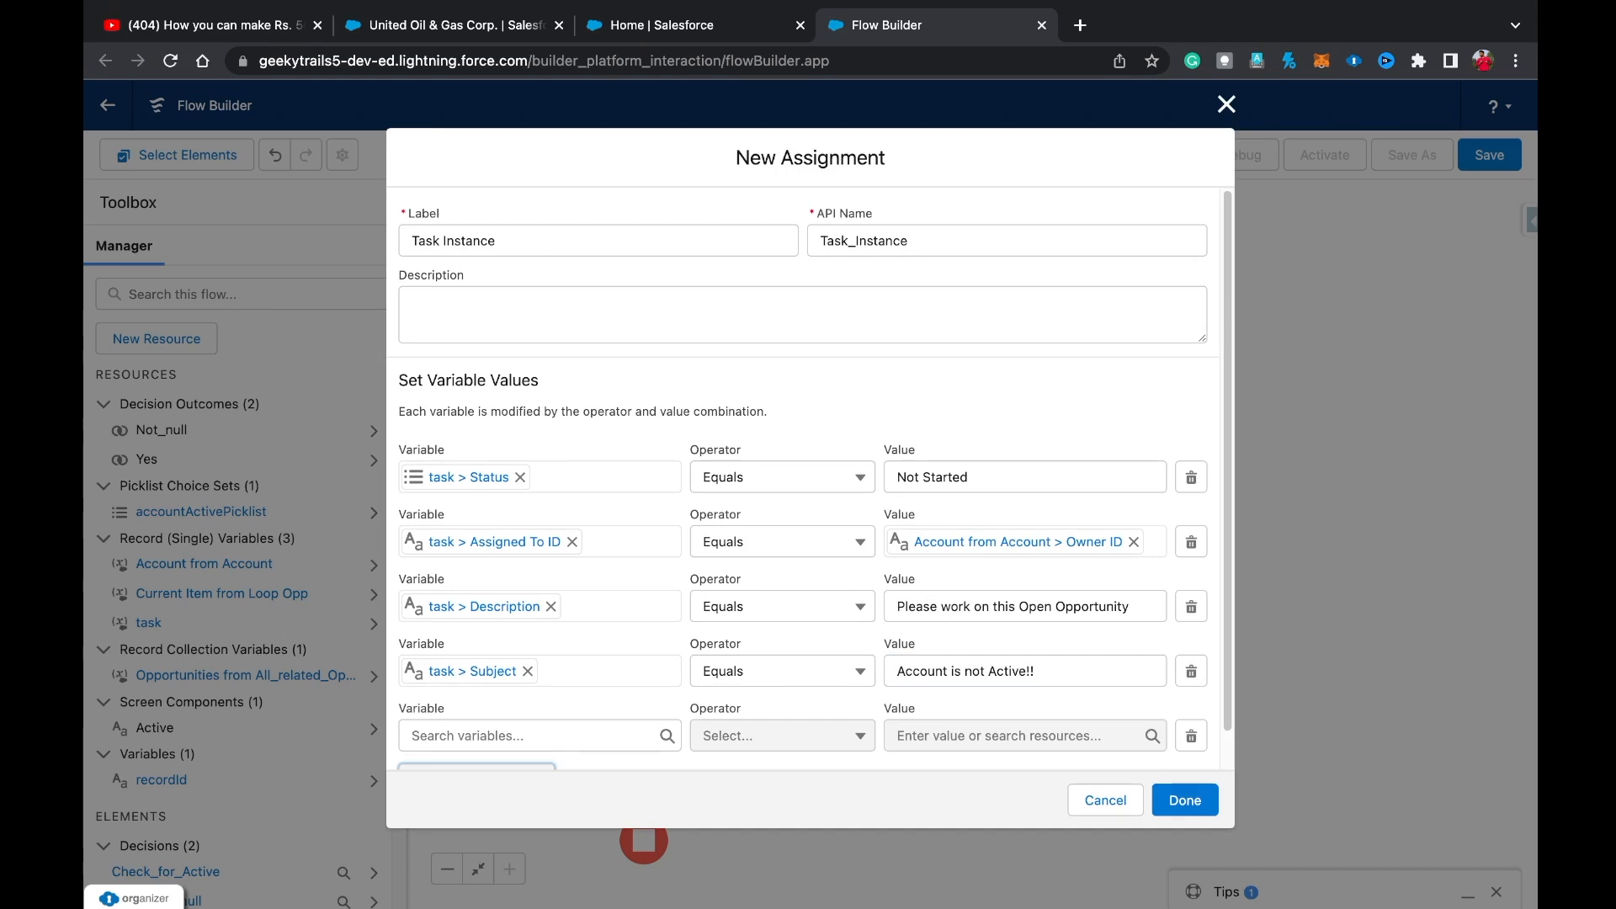
pyautogui.click(539, 736)
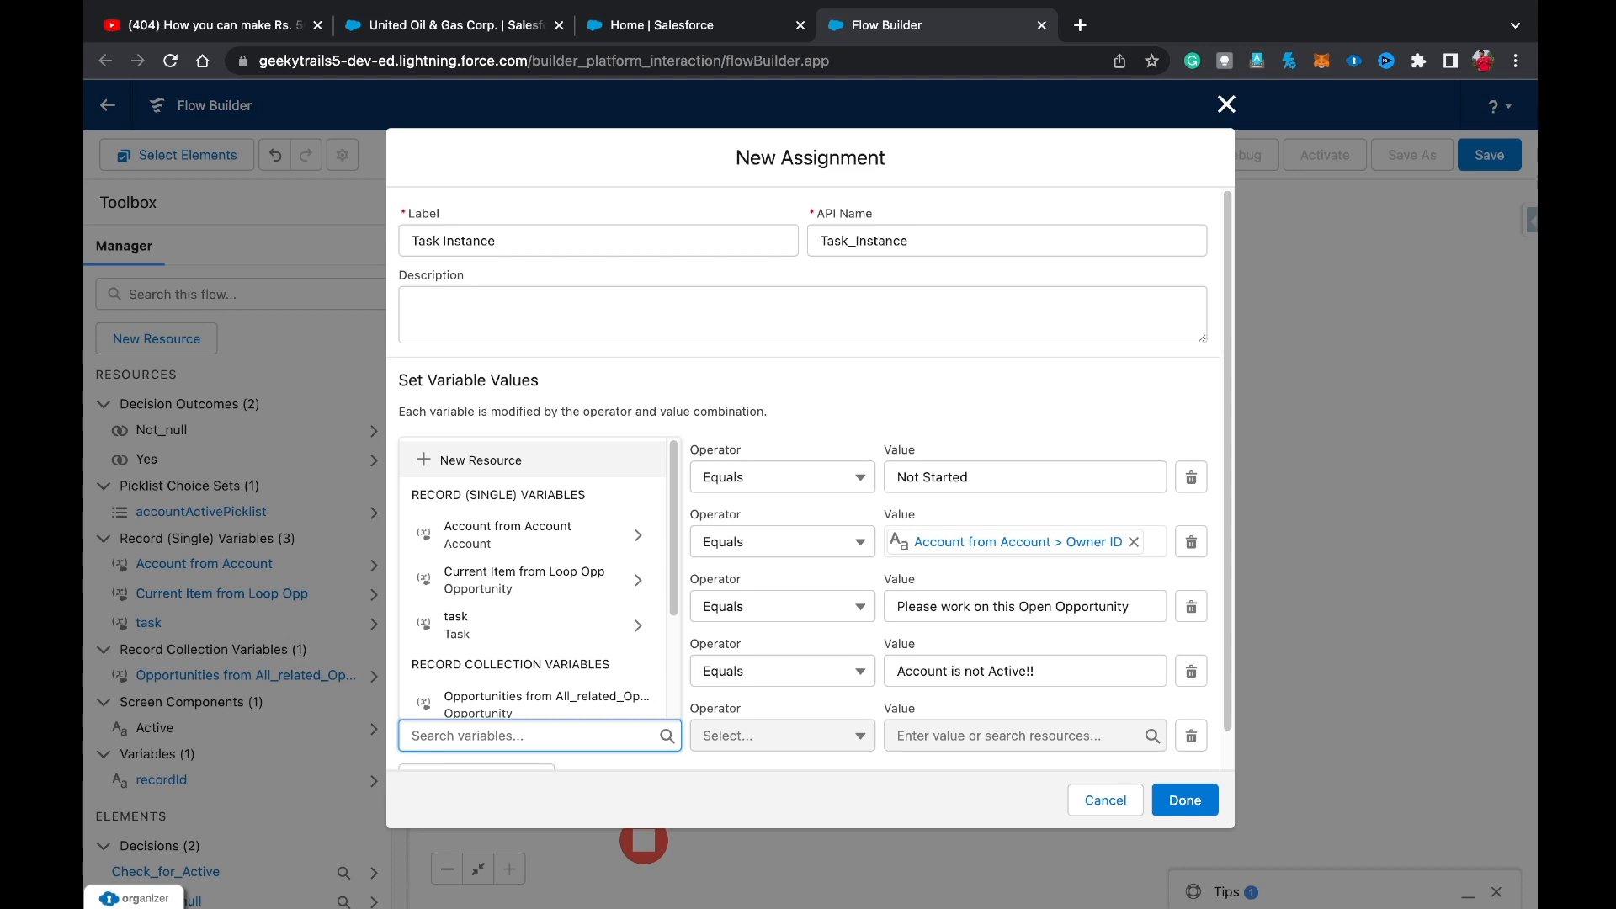
pyautogui.write('what')
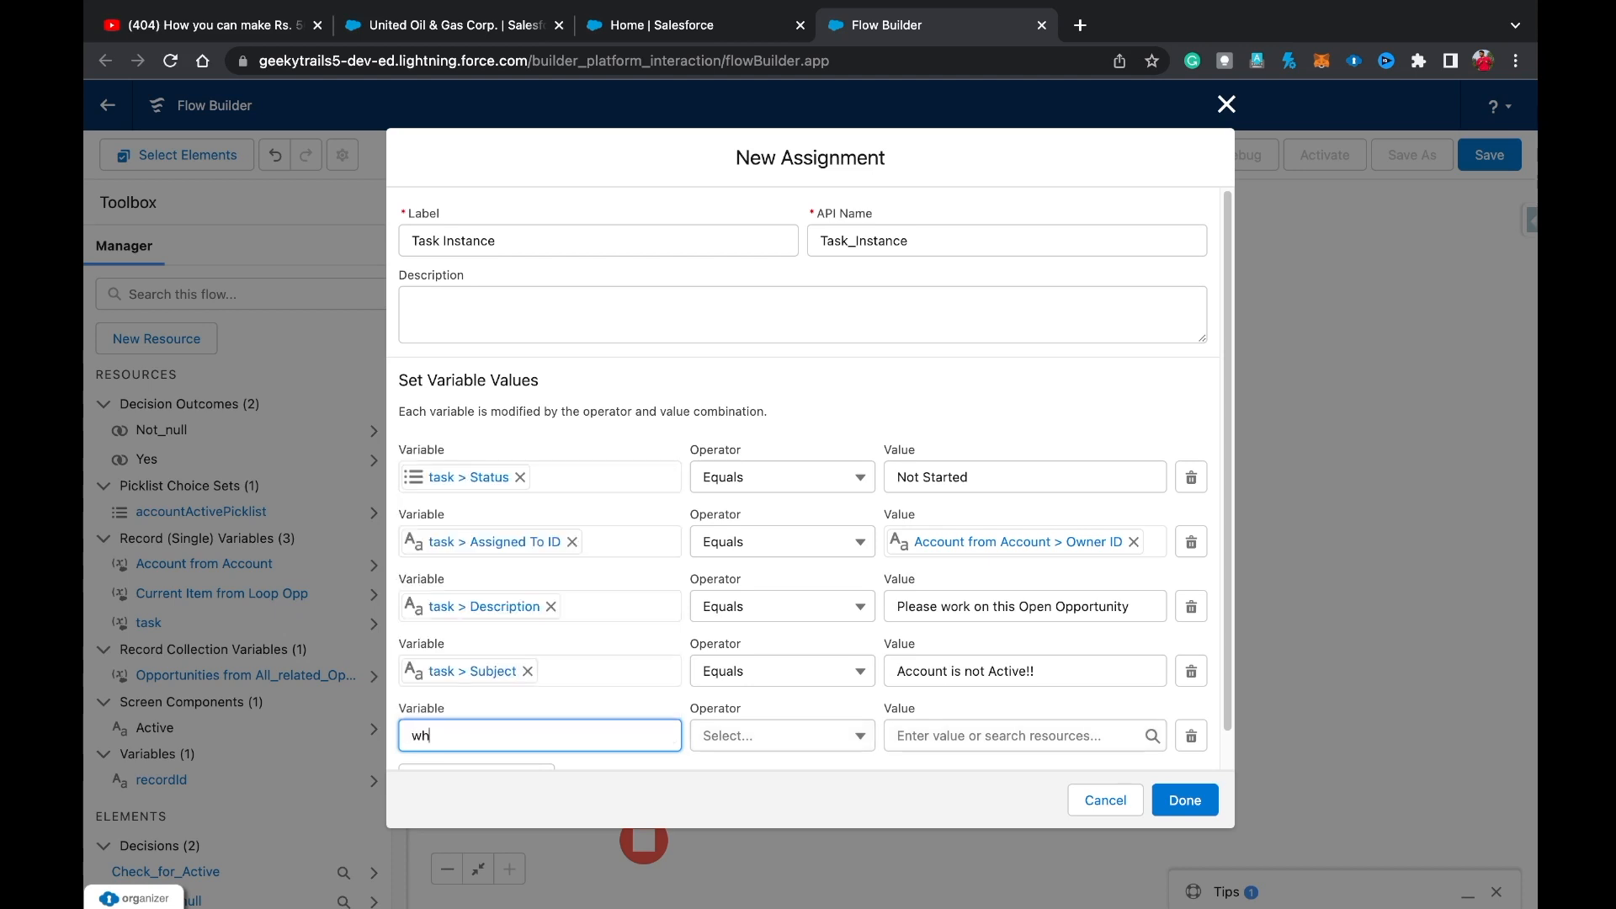
pyautogui.press('BackSpace')
pyautogui.press('BackSpace')
pyautogui.press('BackSpace')
pyautogui.press('BackSpace')
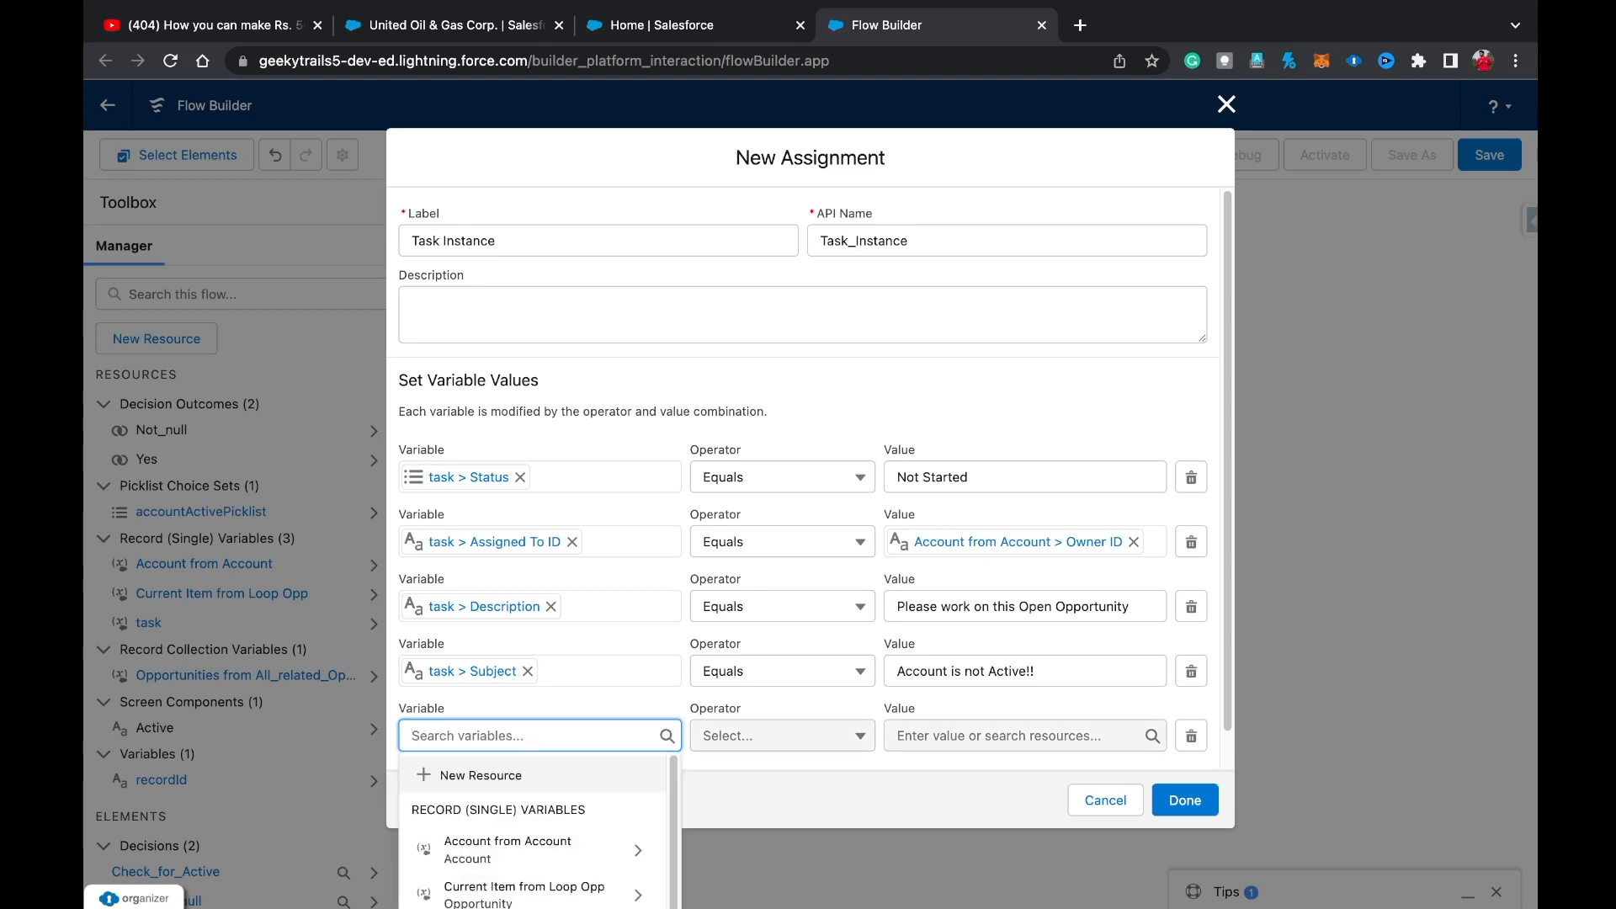
# Set the fifth assignment to task > Related To ID Equals Current Item from Loop Opp > Opportunity ID, and finish the Task Instance element.
pyautogui.write('task')
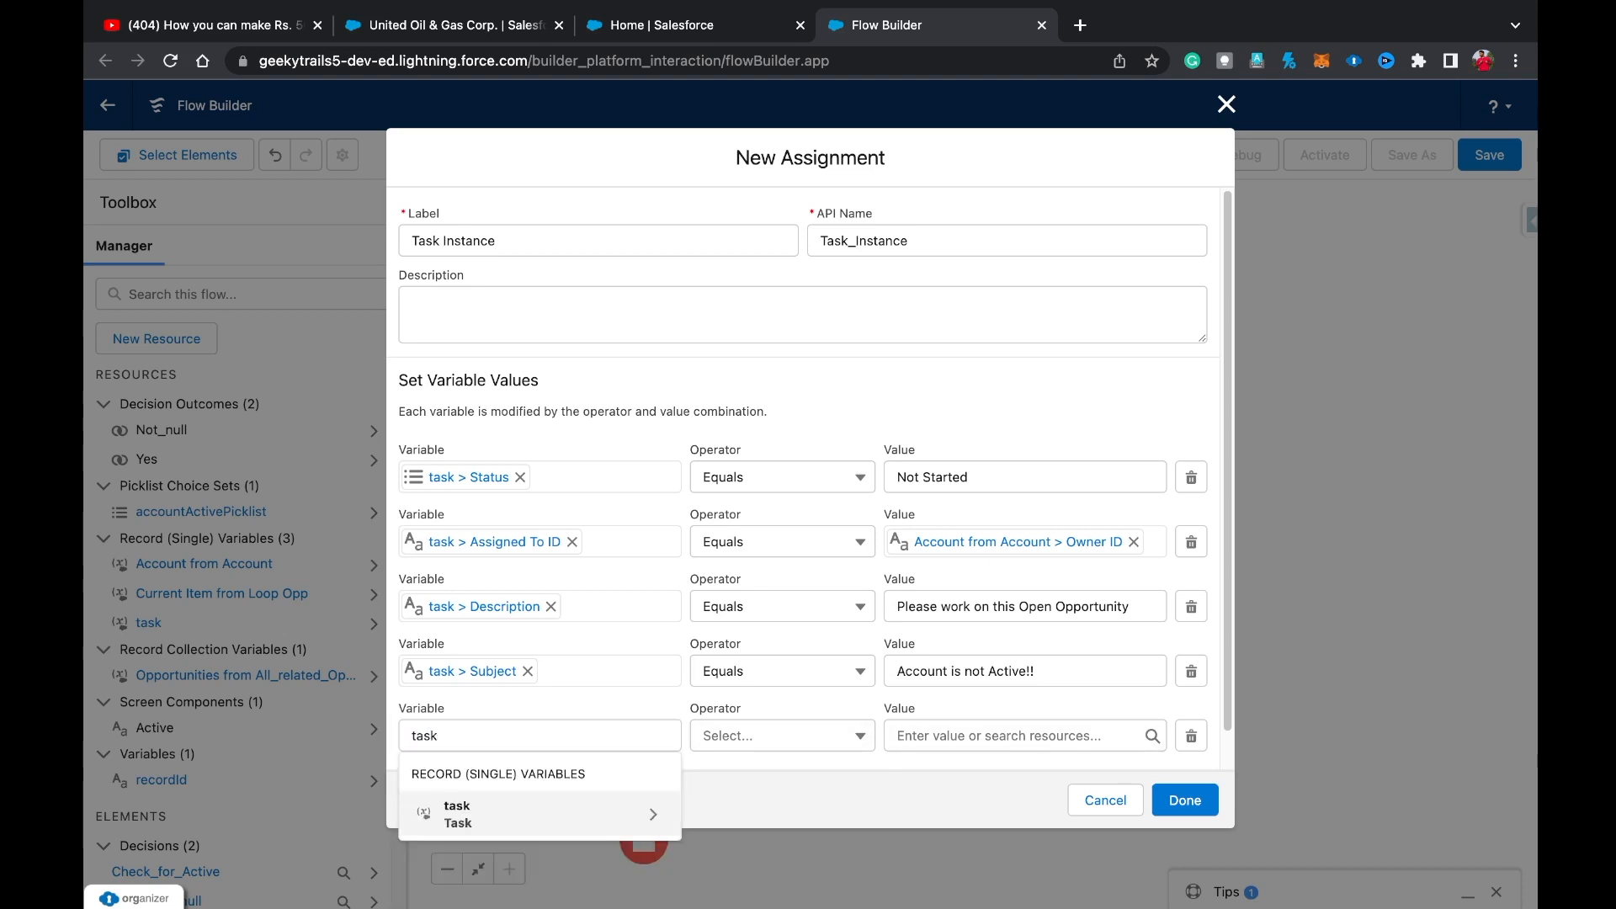
pyautogui.press('Return')
pyautogui.write('what')
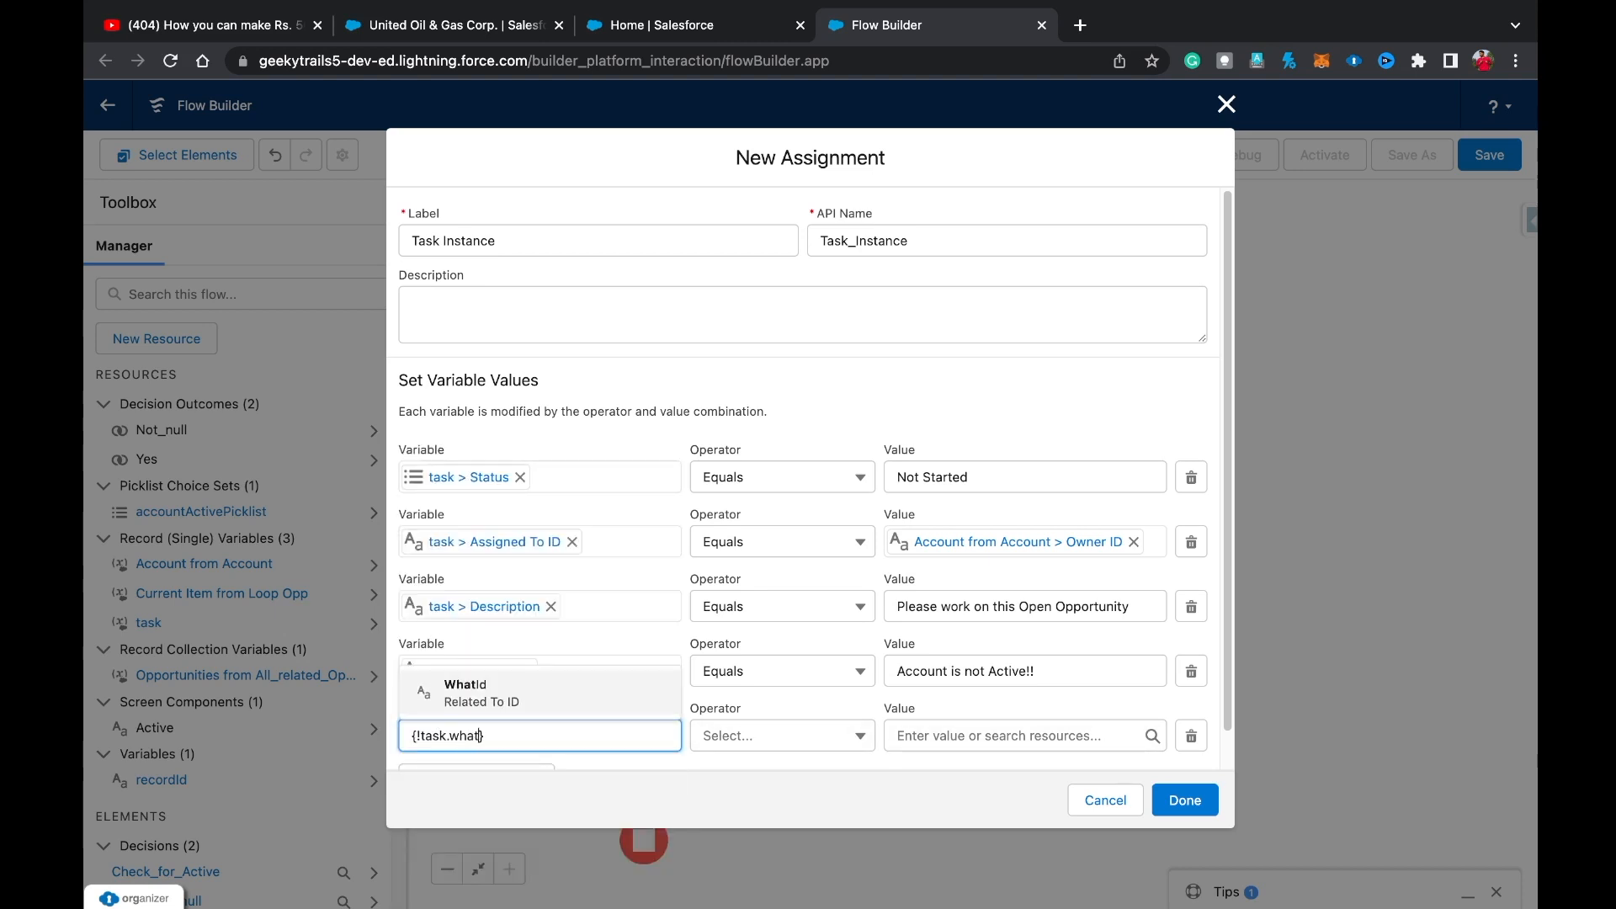
pyautogui.press('Return')
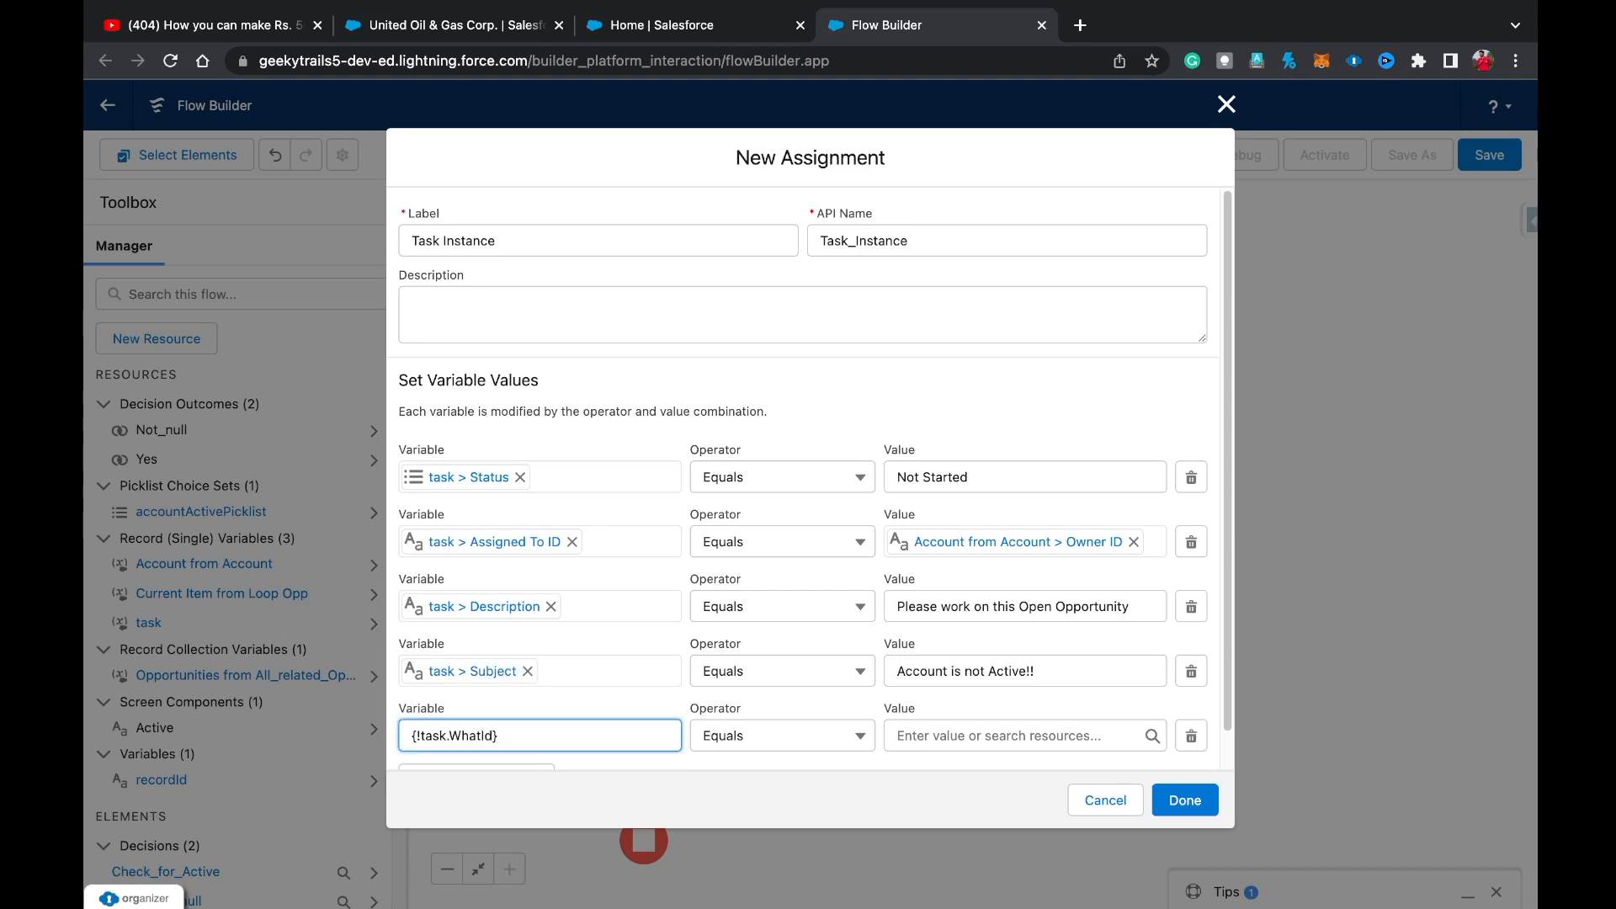
pyautogui.click(1002, 736)
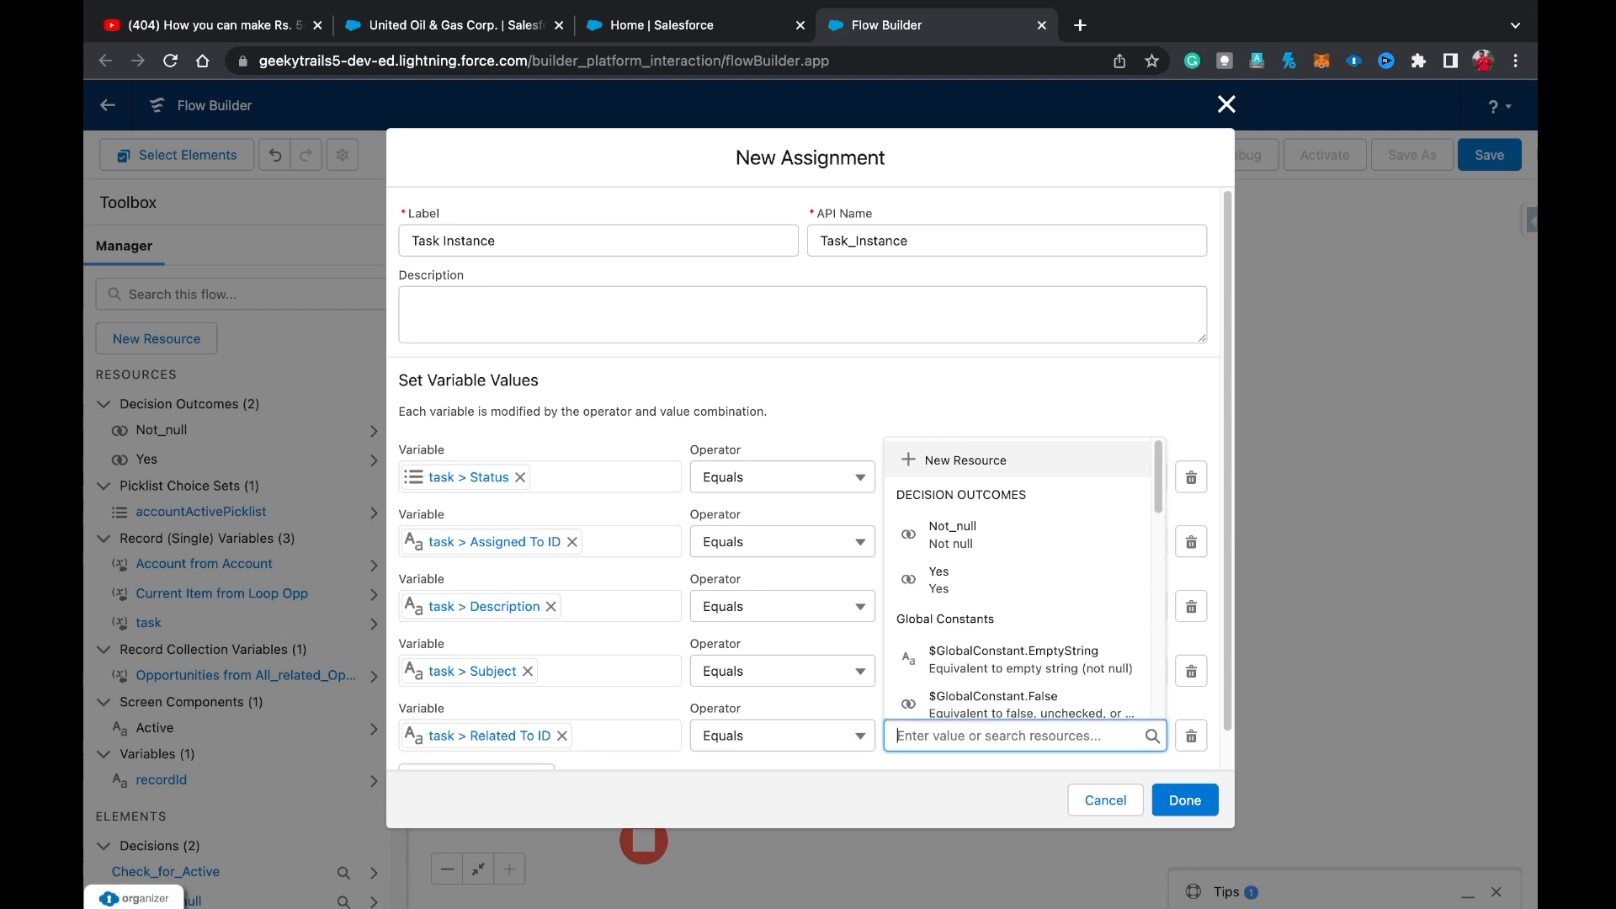
pyautogui.write('opp')
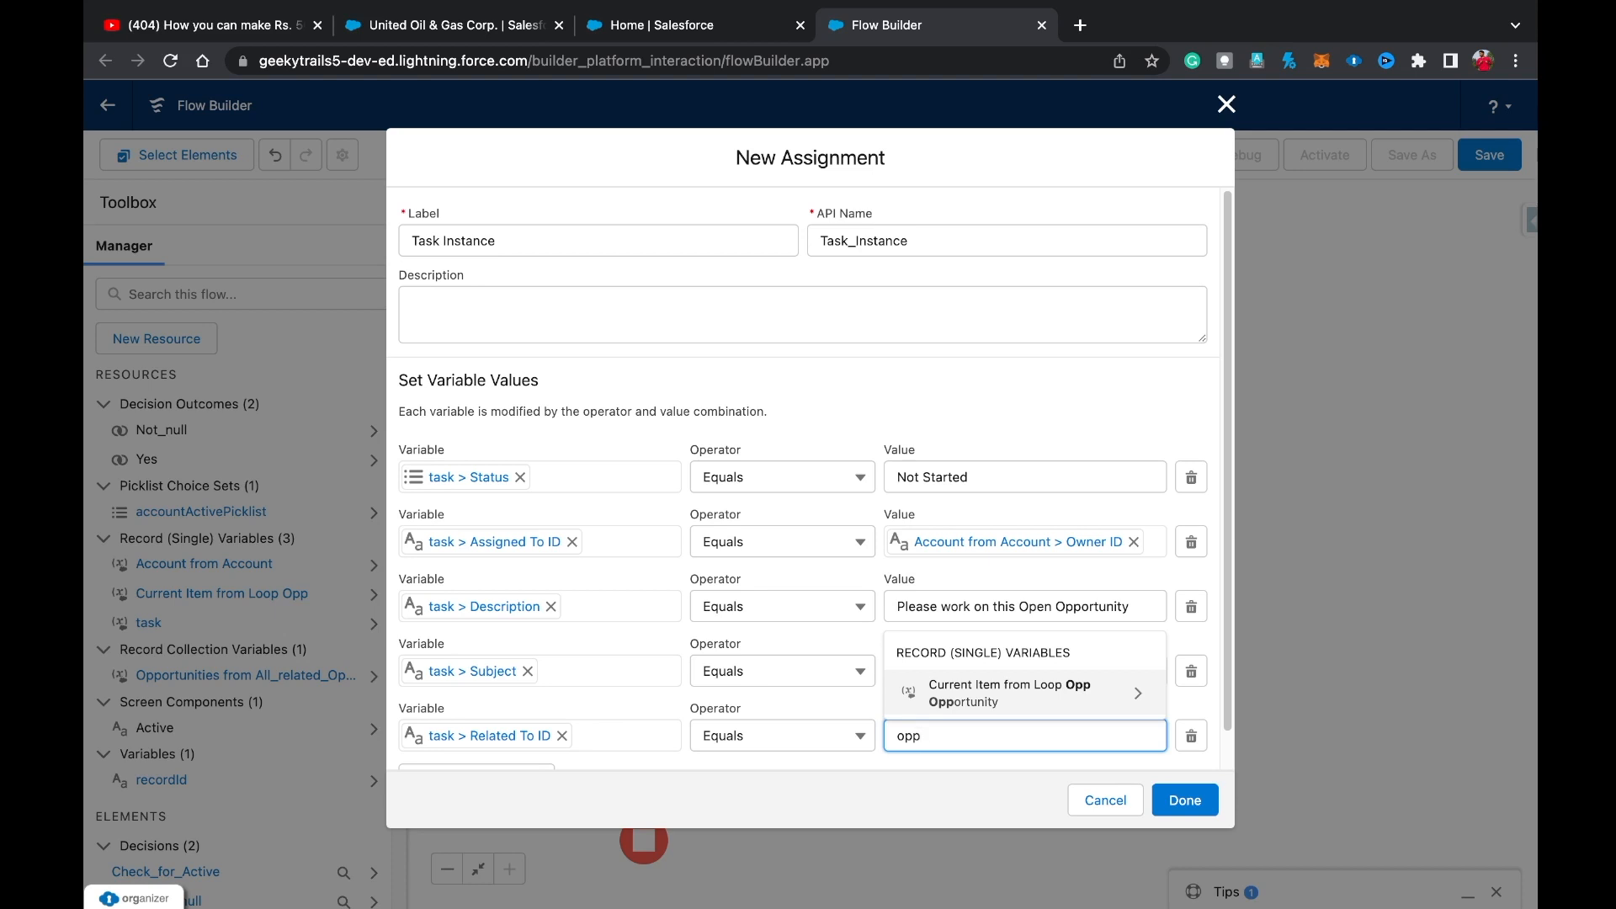
pyautogui.press('Return')
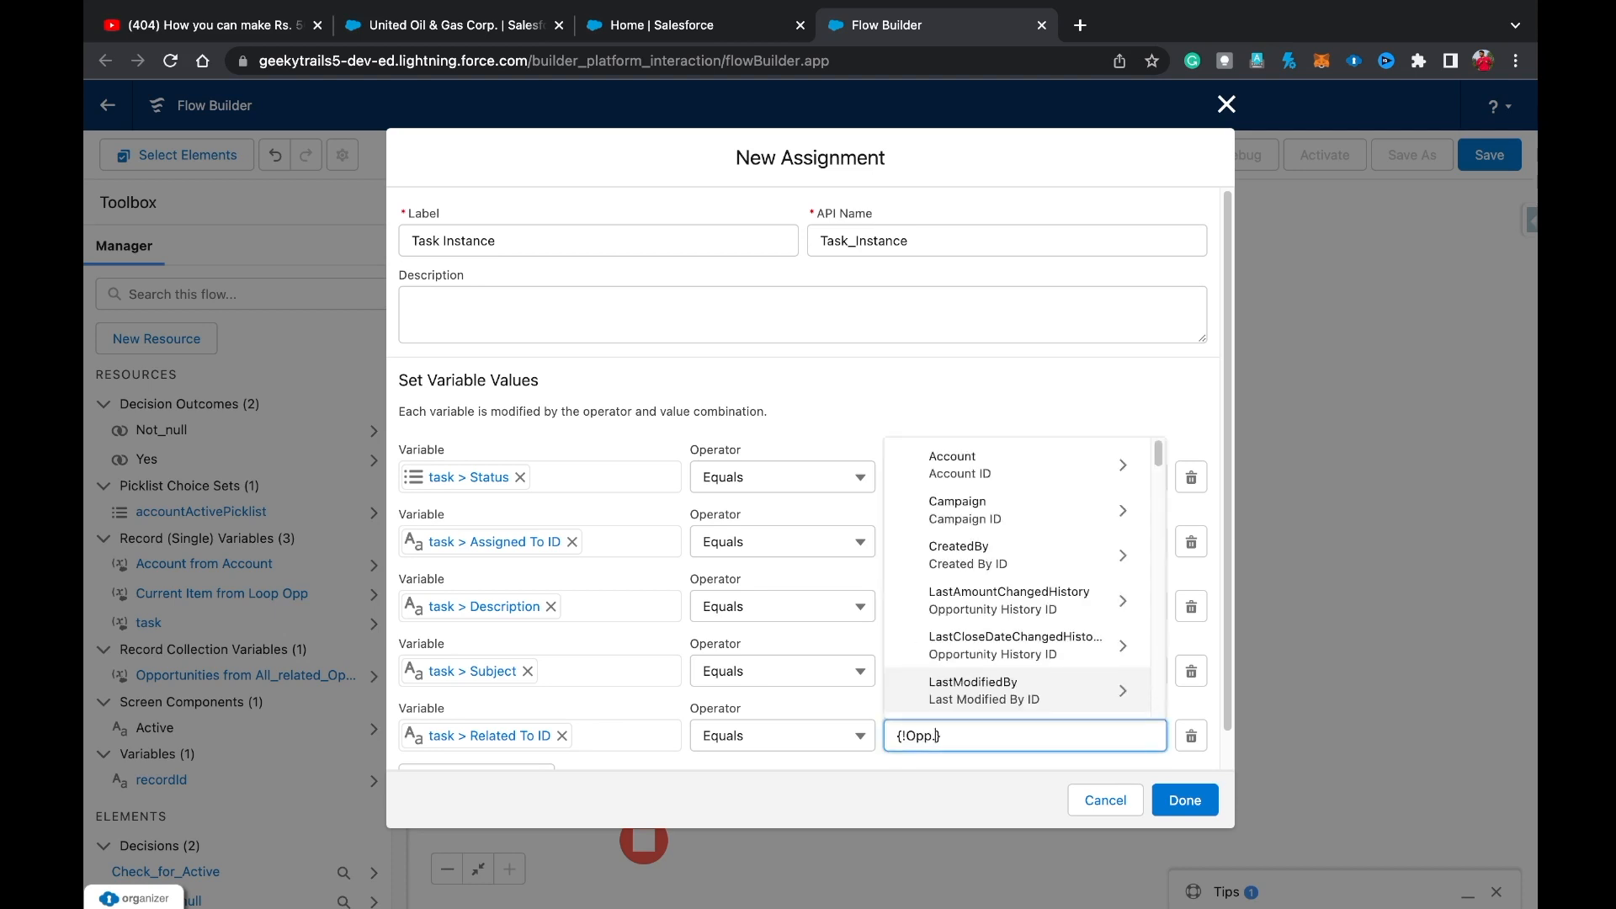
pyautogui.write('Id')
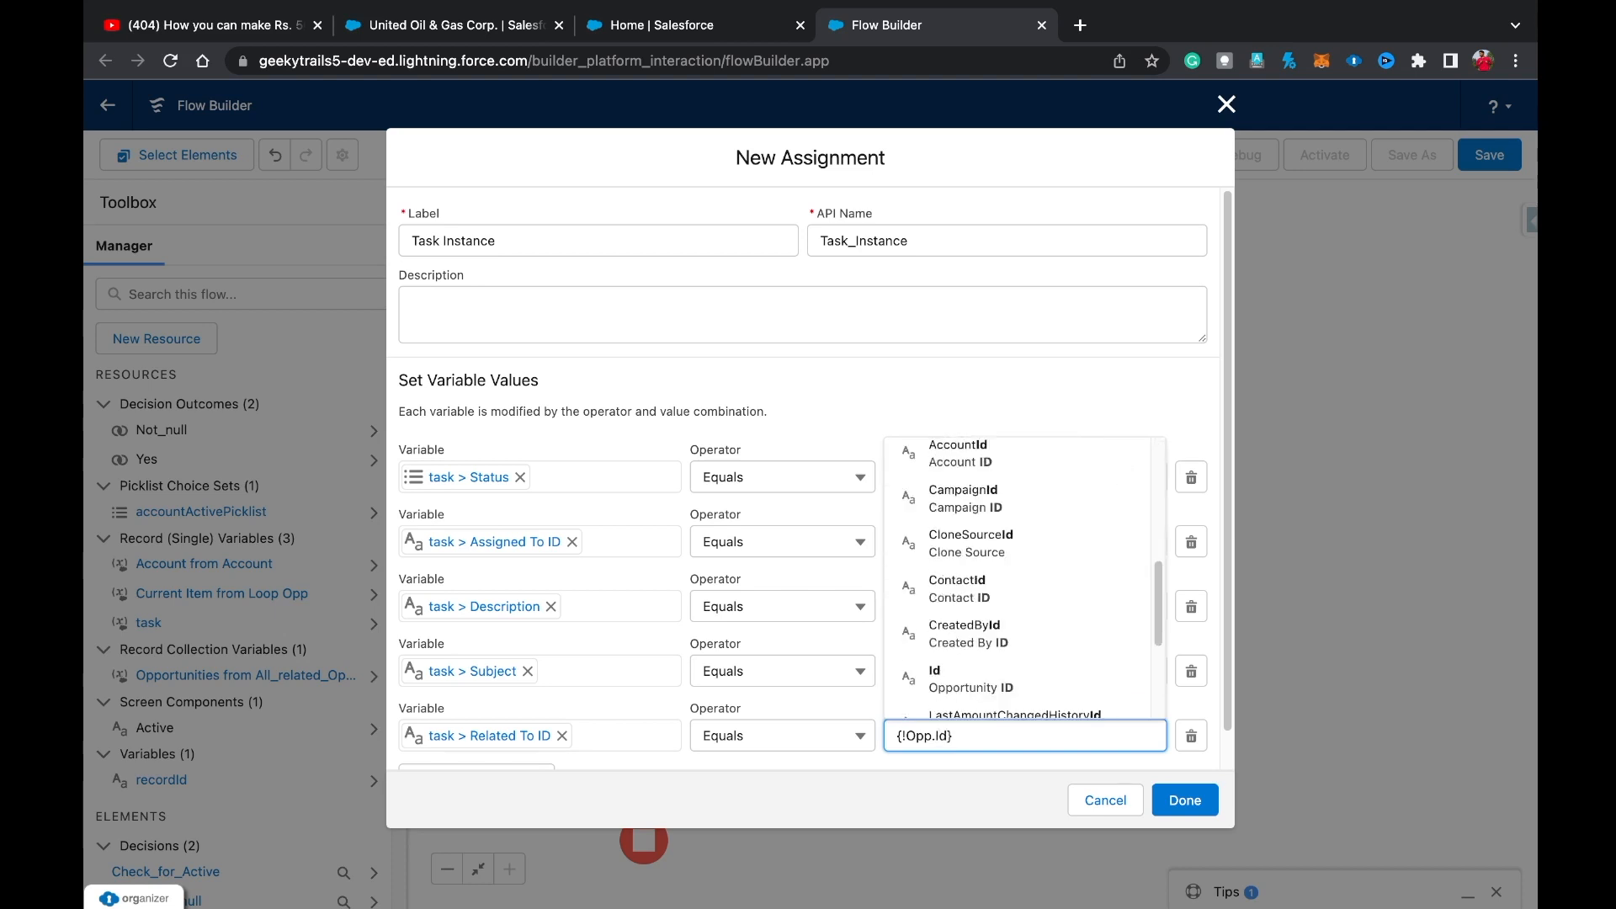
pyautogui.click(969, 761)
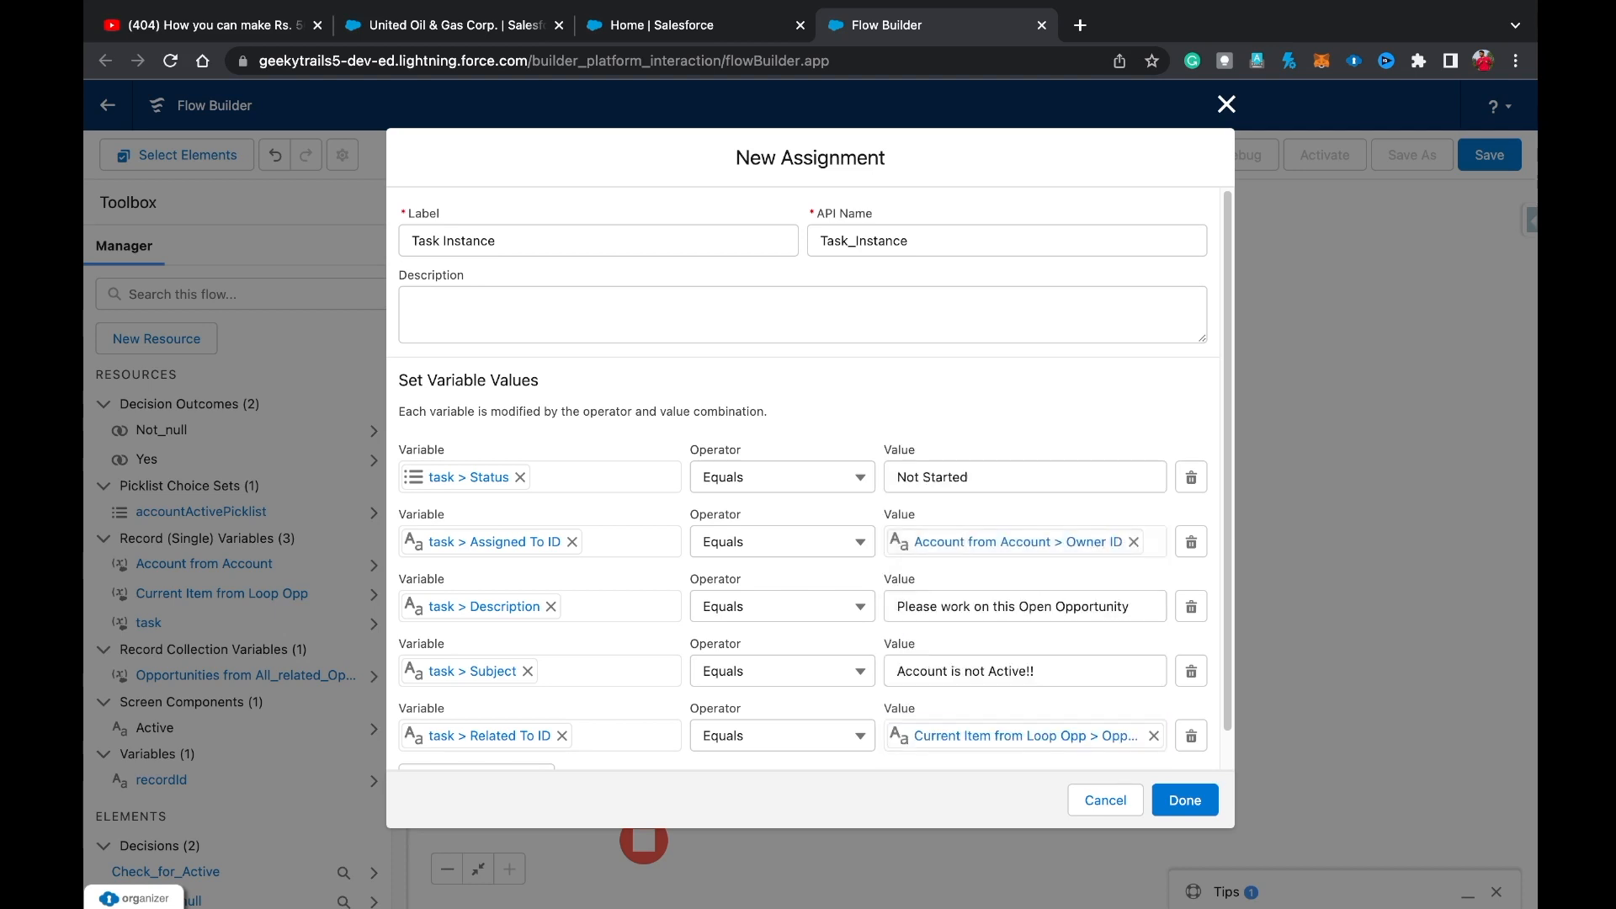
pyautogui.scroll(-1, 968, 749)
pyautogui.click(1185, 800)
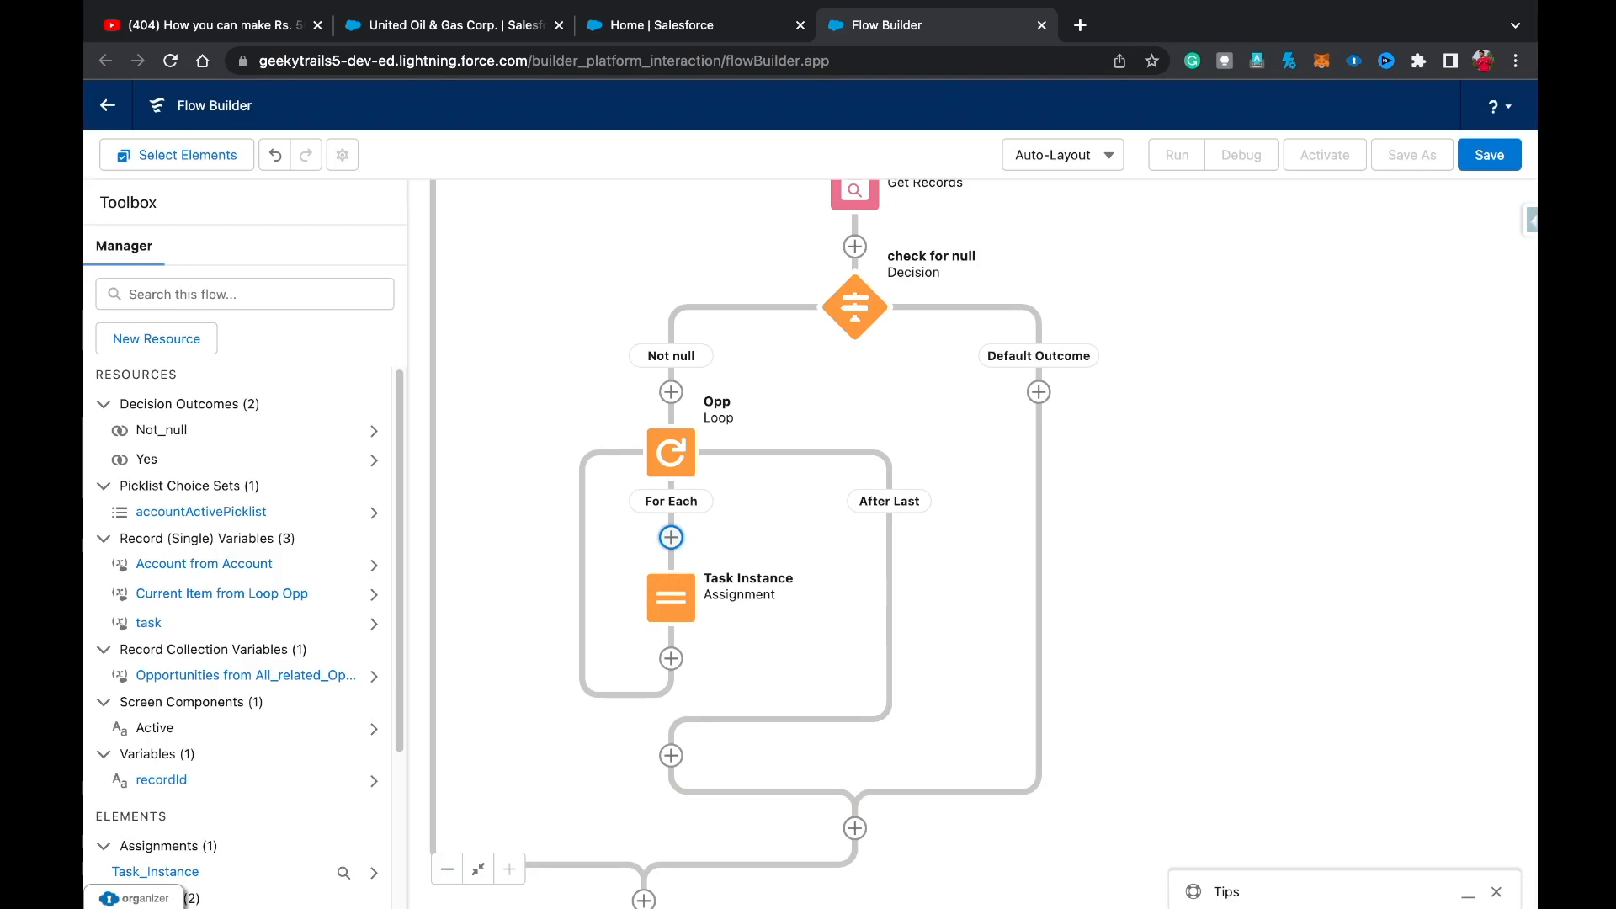
# Review the variable assignments in the Task Instance element without changing them.
pyautogui.click(447, 869)
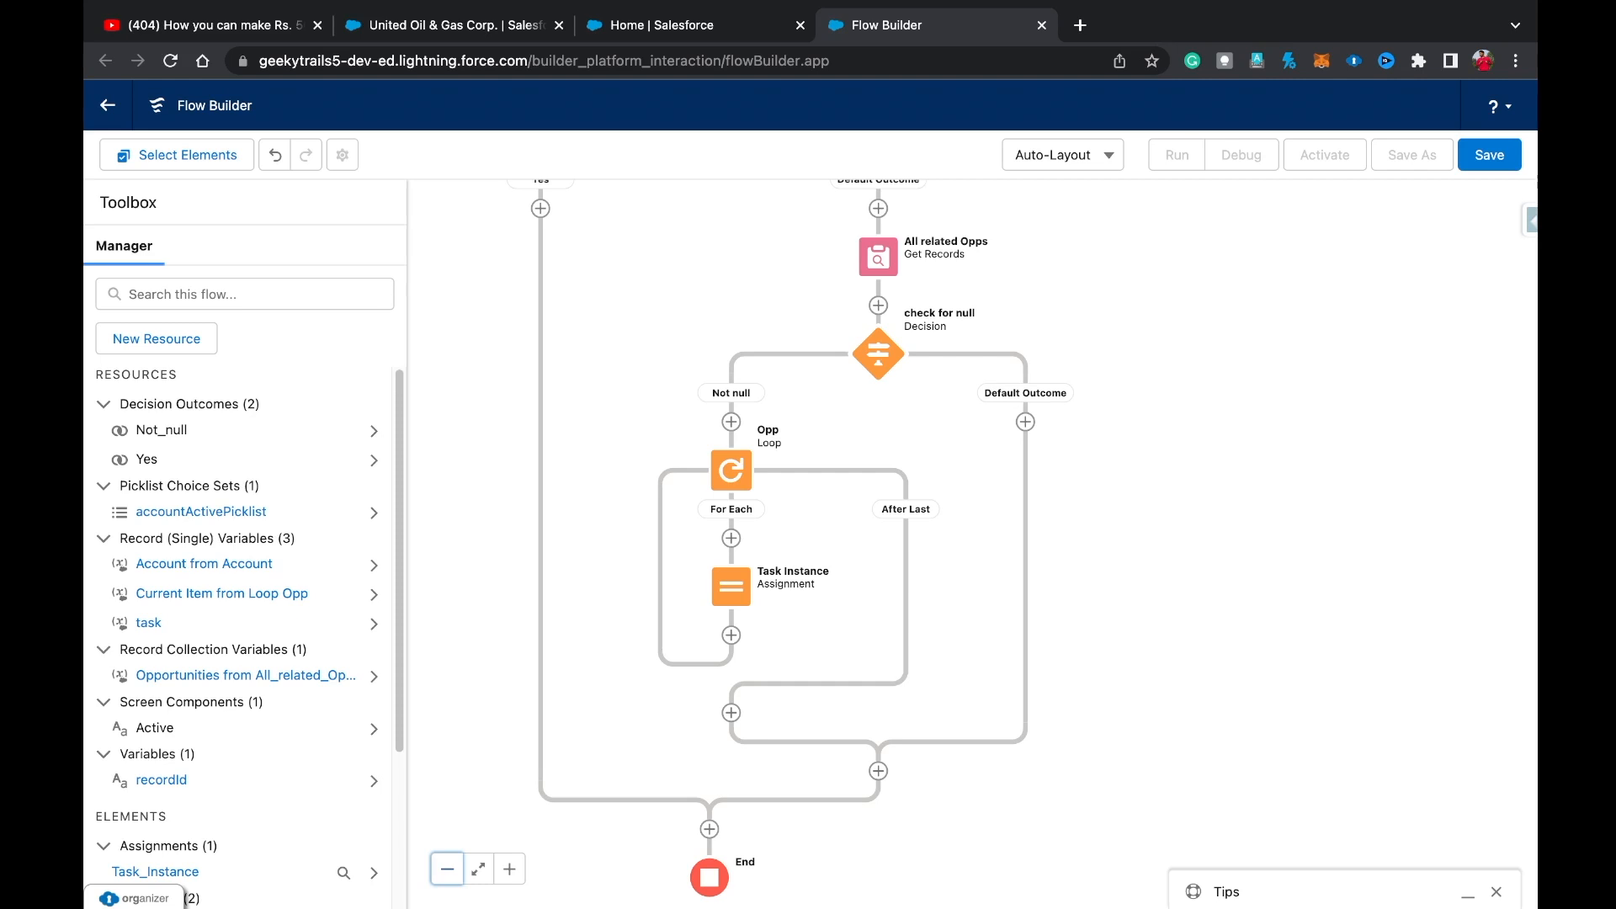
pyautogui.doubleClick(731, 587)
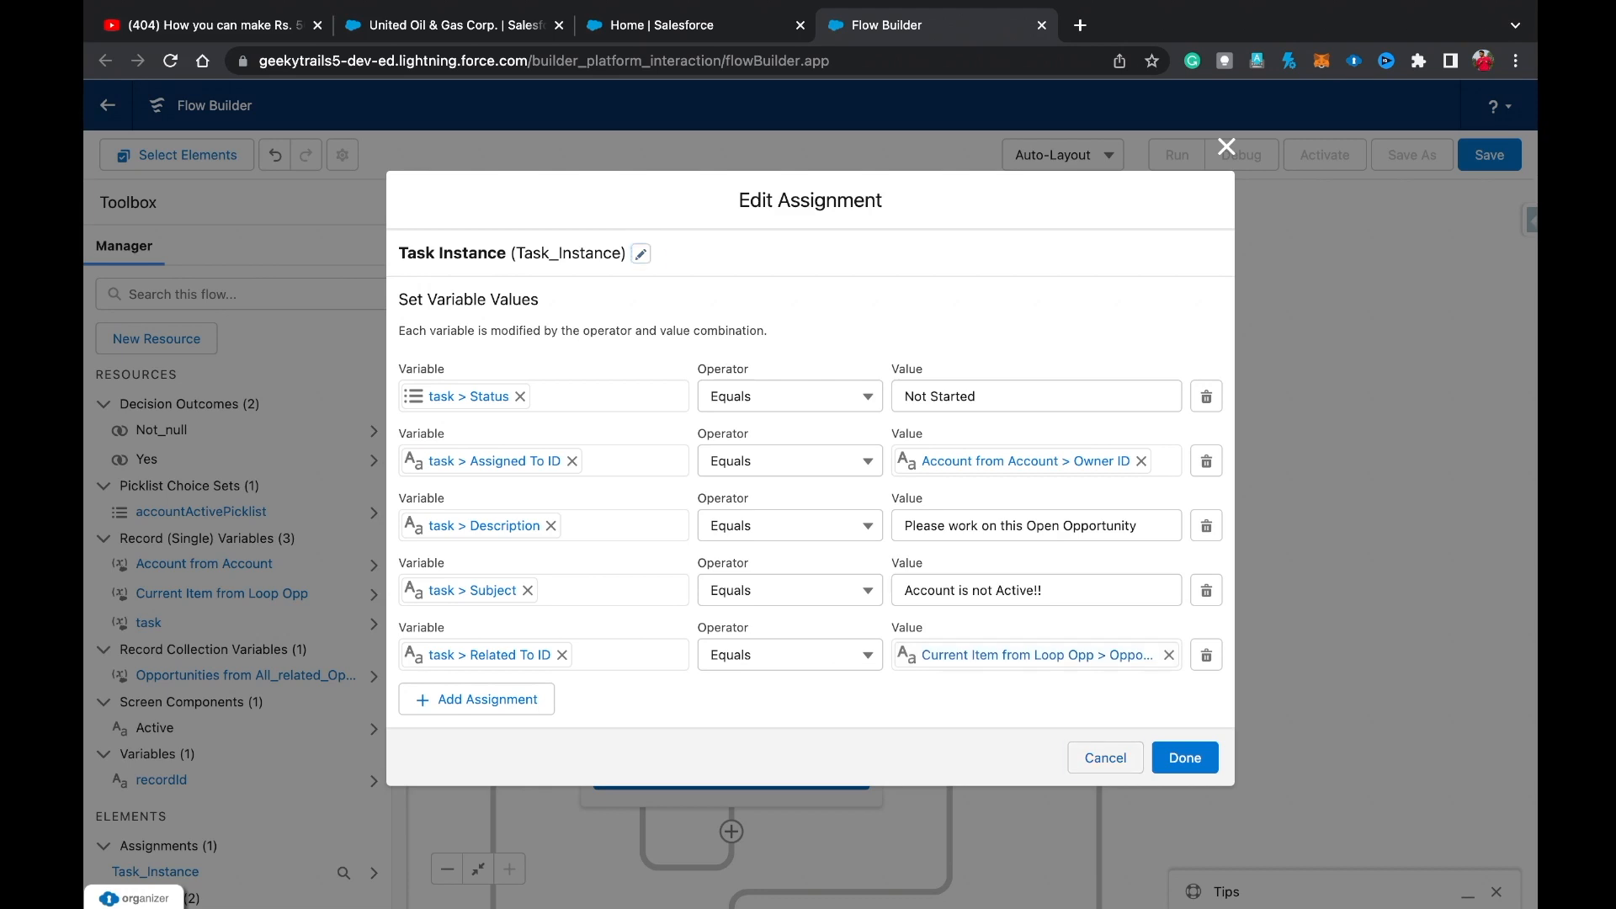
pyautogui.click(1105, 758)
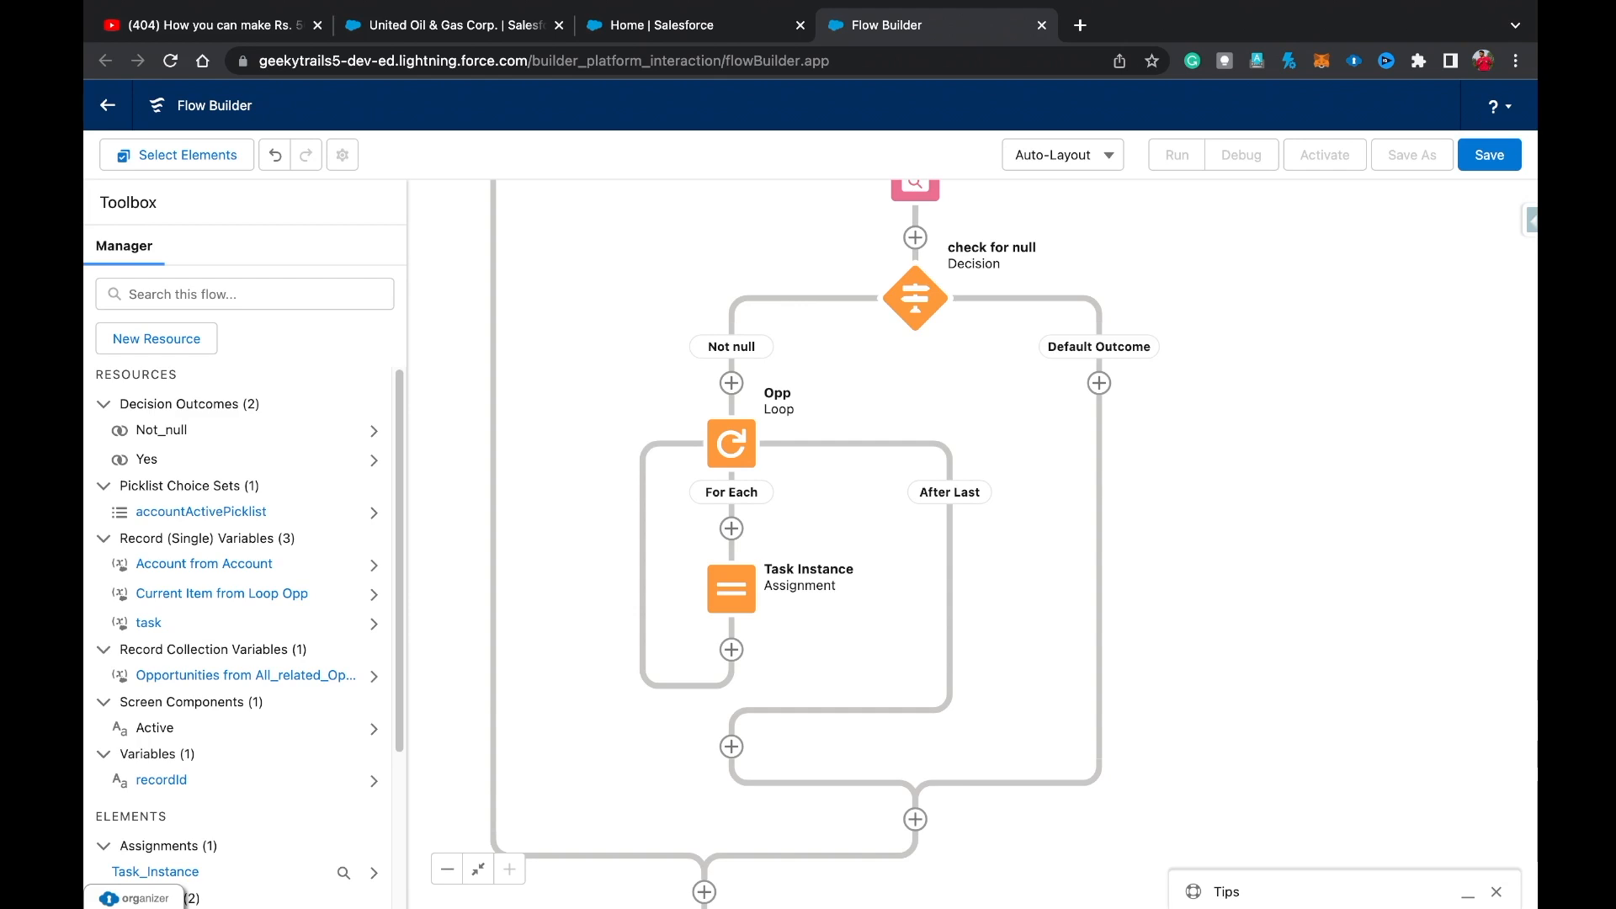
# Add an Assignment element after Task Instance inside the loop and label it "Task Collection".
pyautogui.click(732, 650)
pyautogui.scroll(-3, 731, 753)
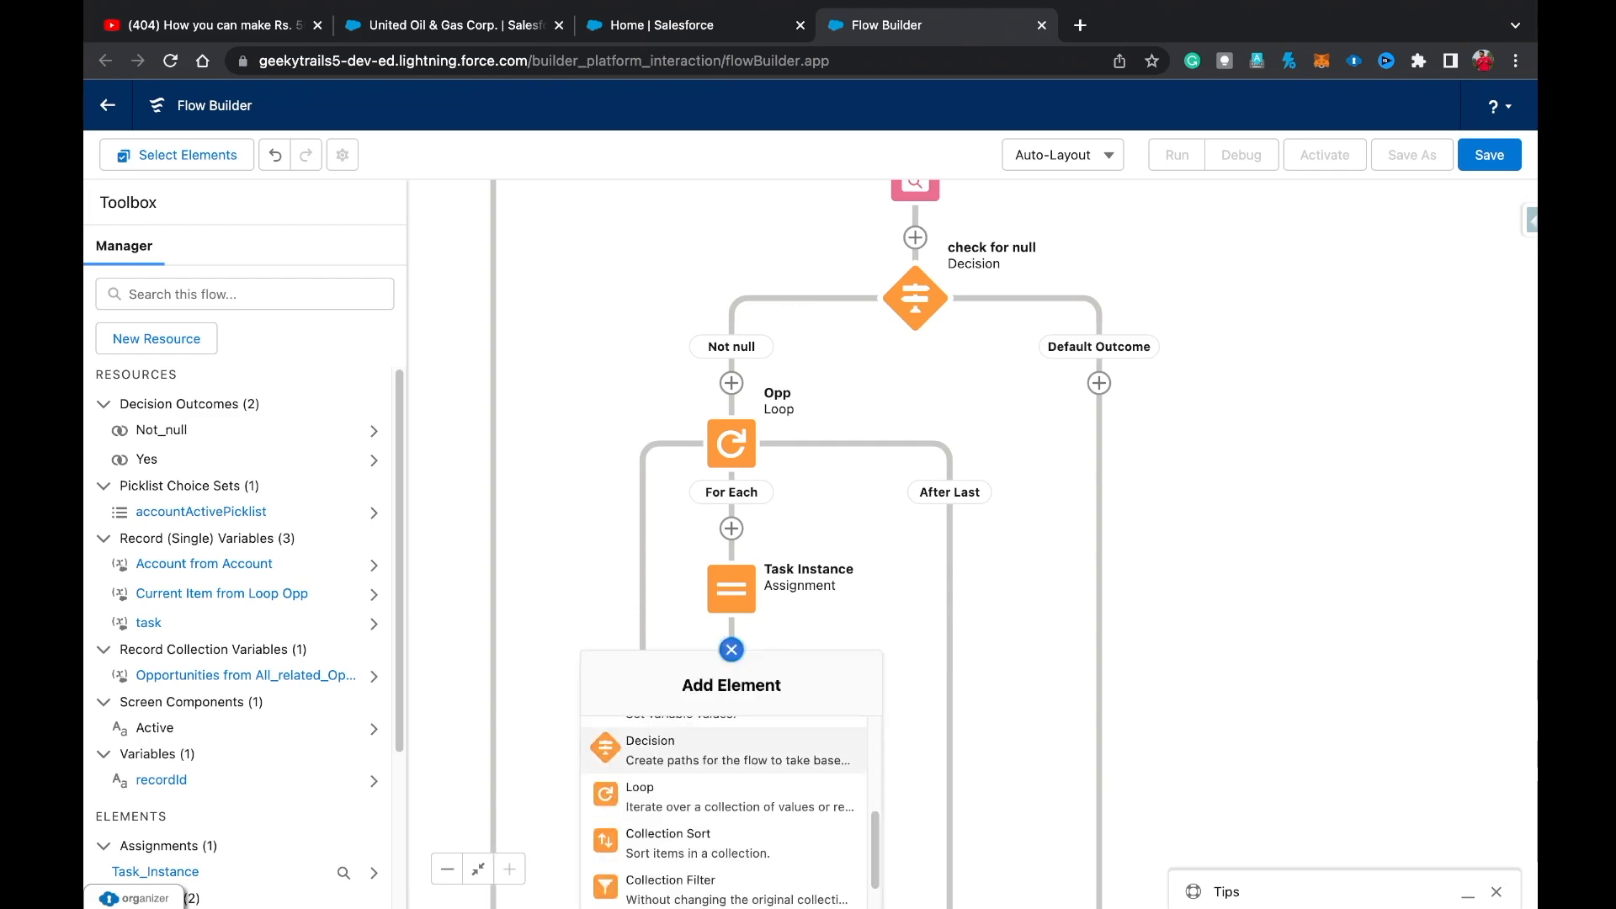
pyautogui.scroll(1, 731, 753)
pyautogui.click(659, 745)
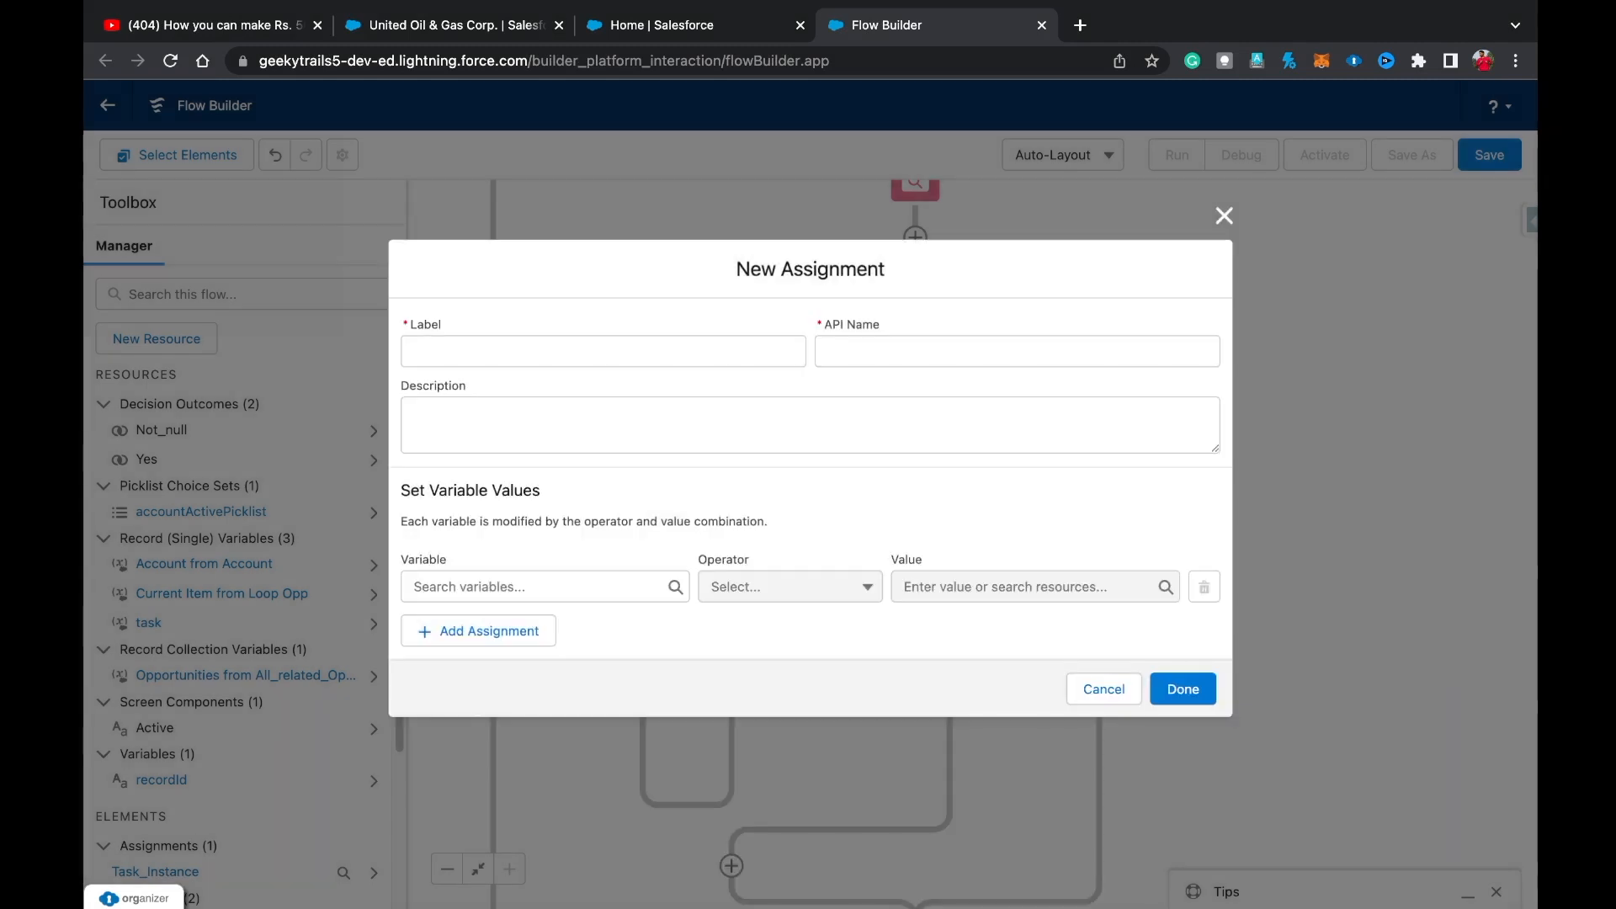
pyautogui.write('Task Collection')
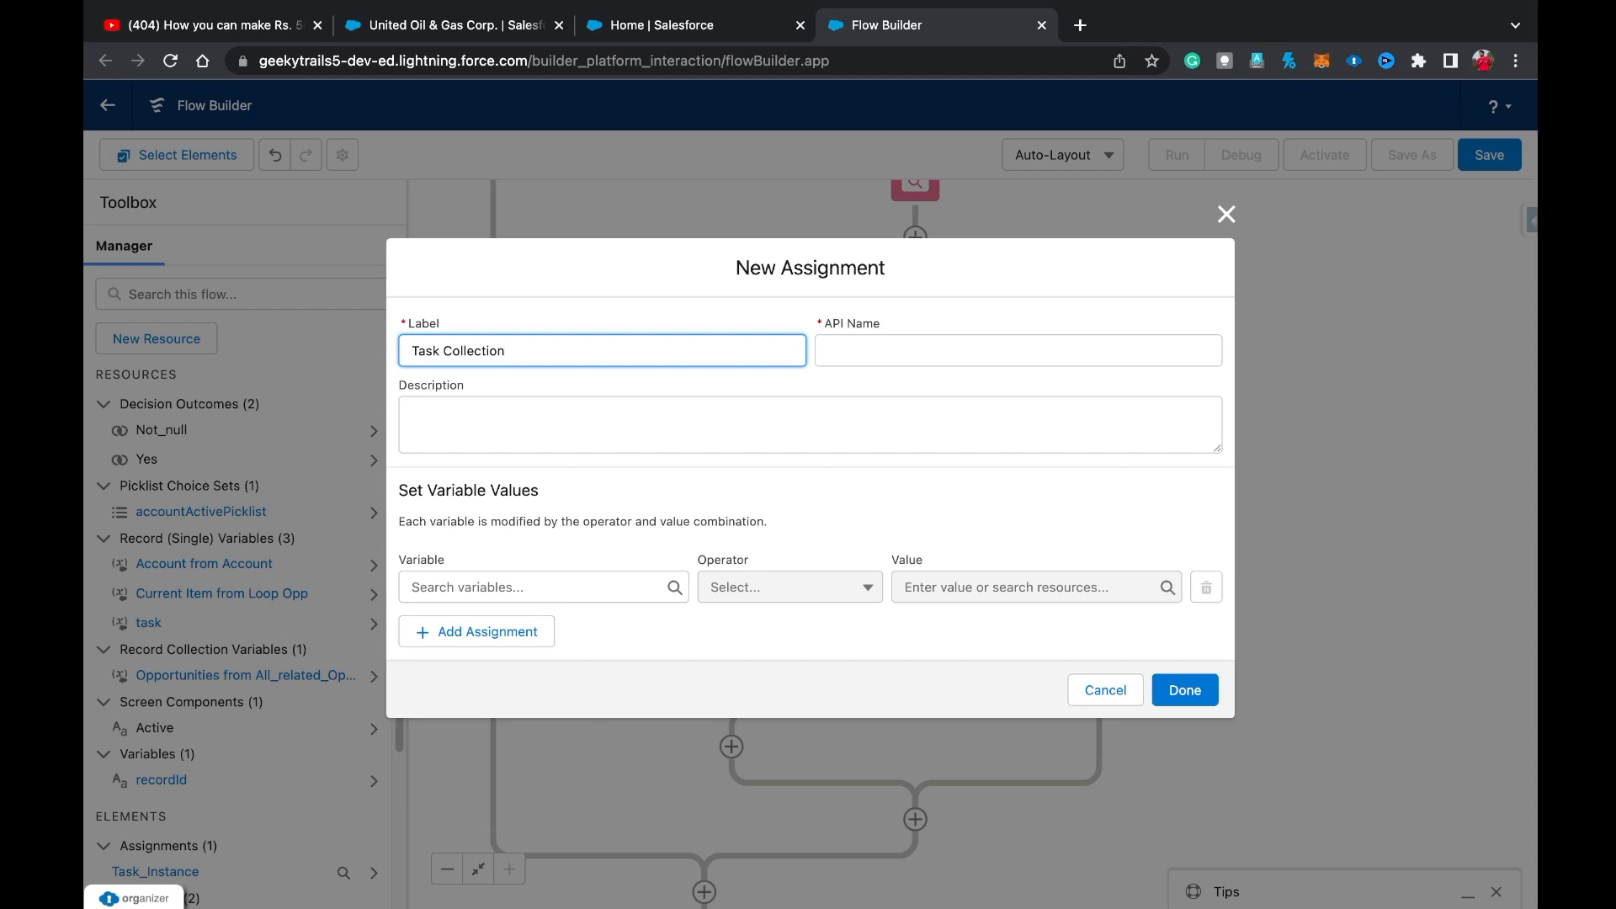
pyautogui.press('Tab')
# Create a new Variable resource with the API name TaskCollector for the assignment's variable.
pyautogui.click(530, 586)
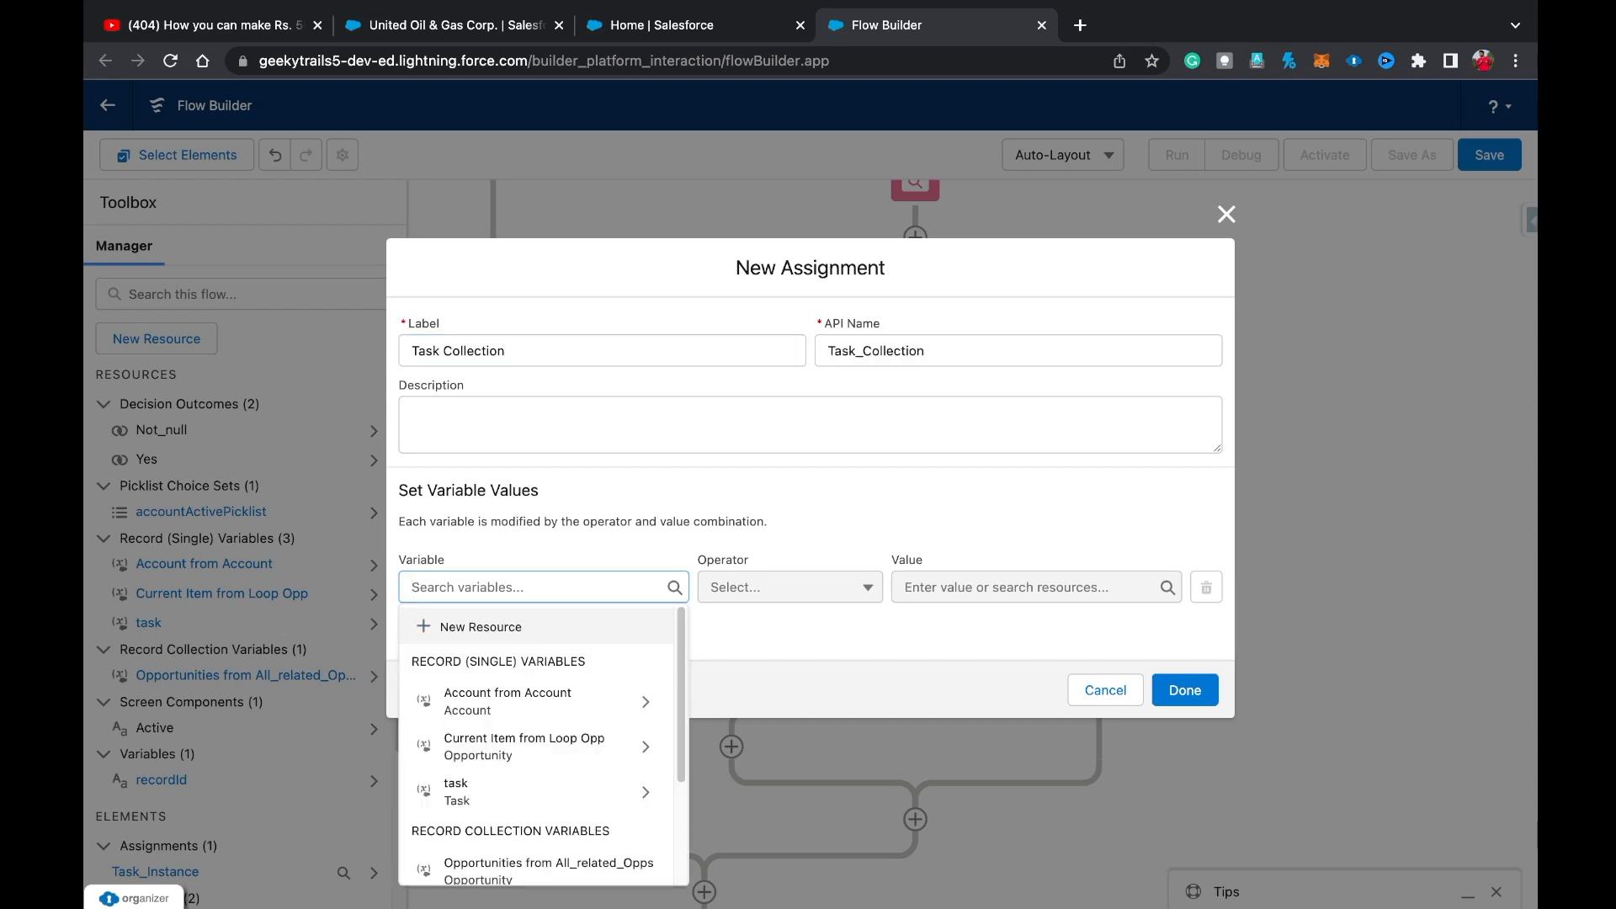
pyautogui.click(472, 624)
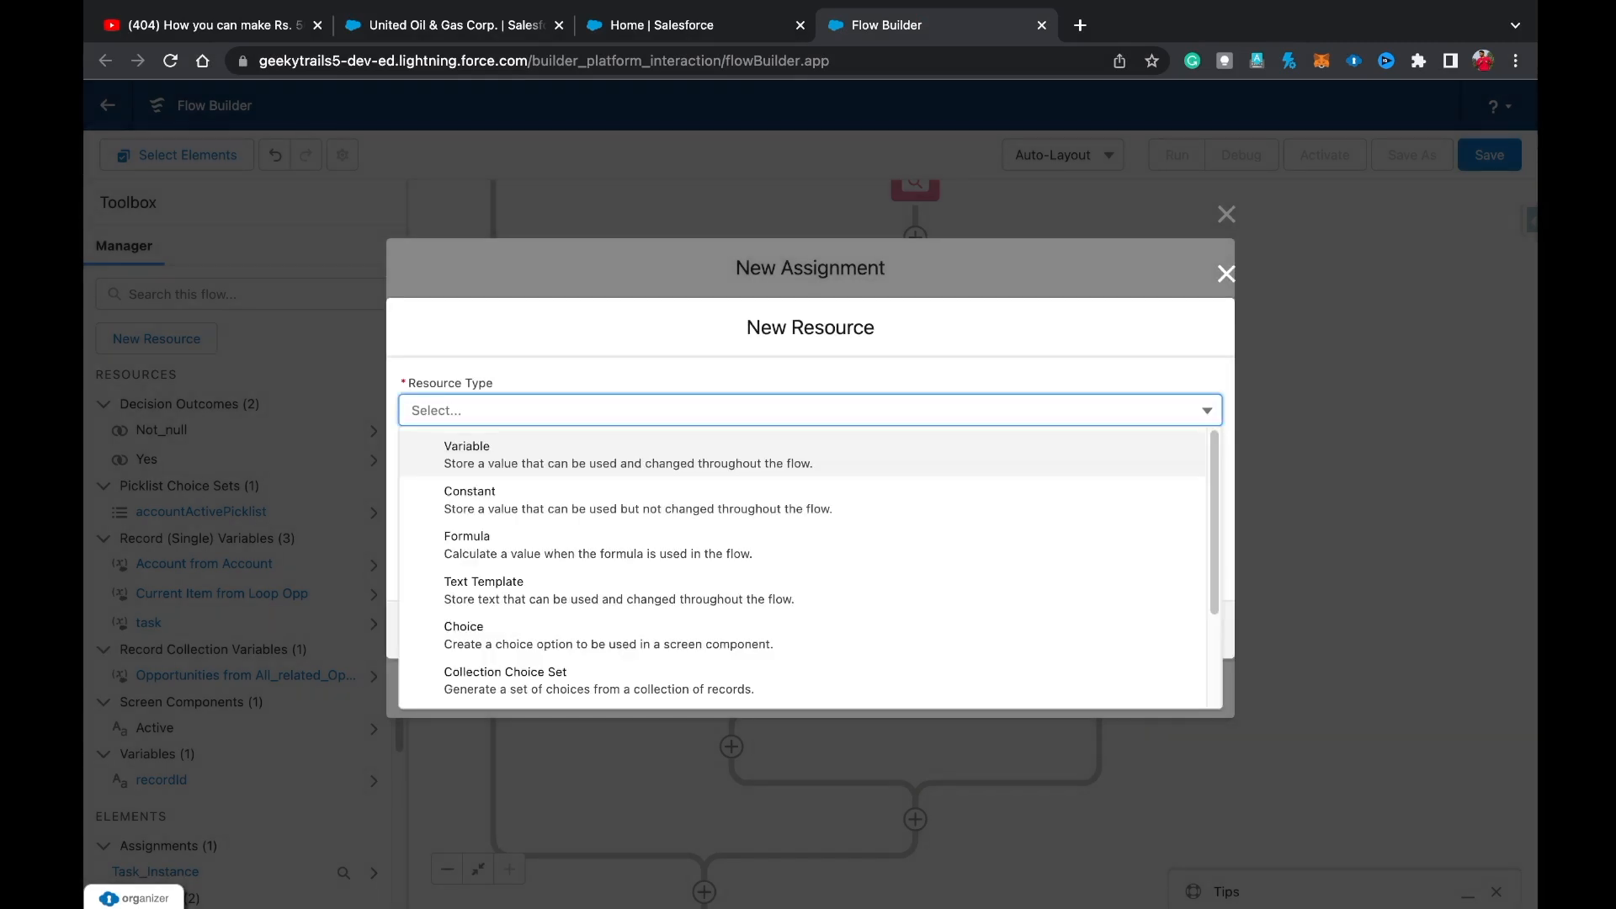
pyautogui.click(505, 454)
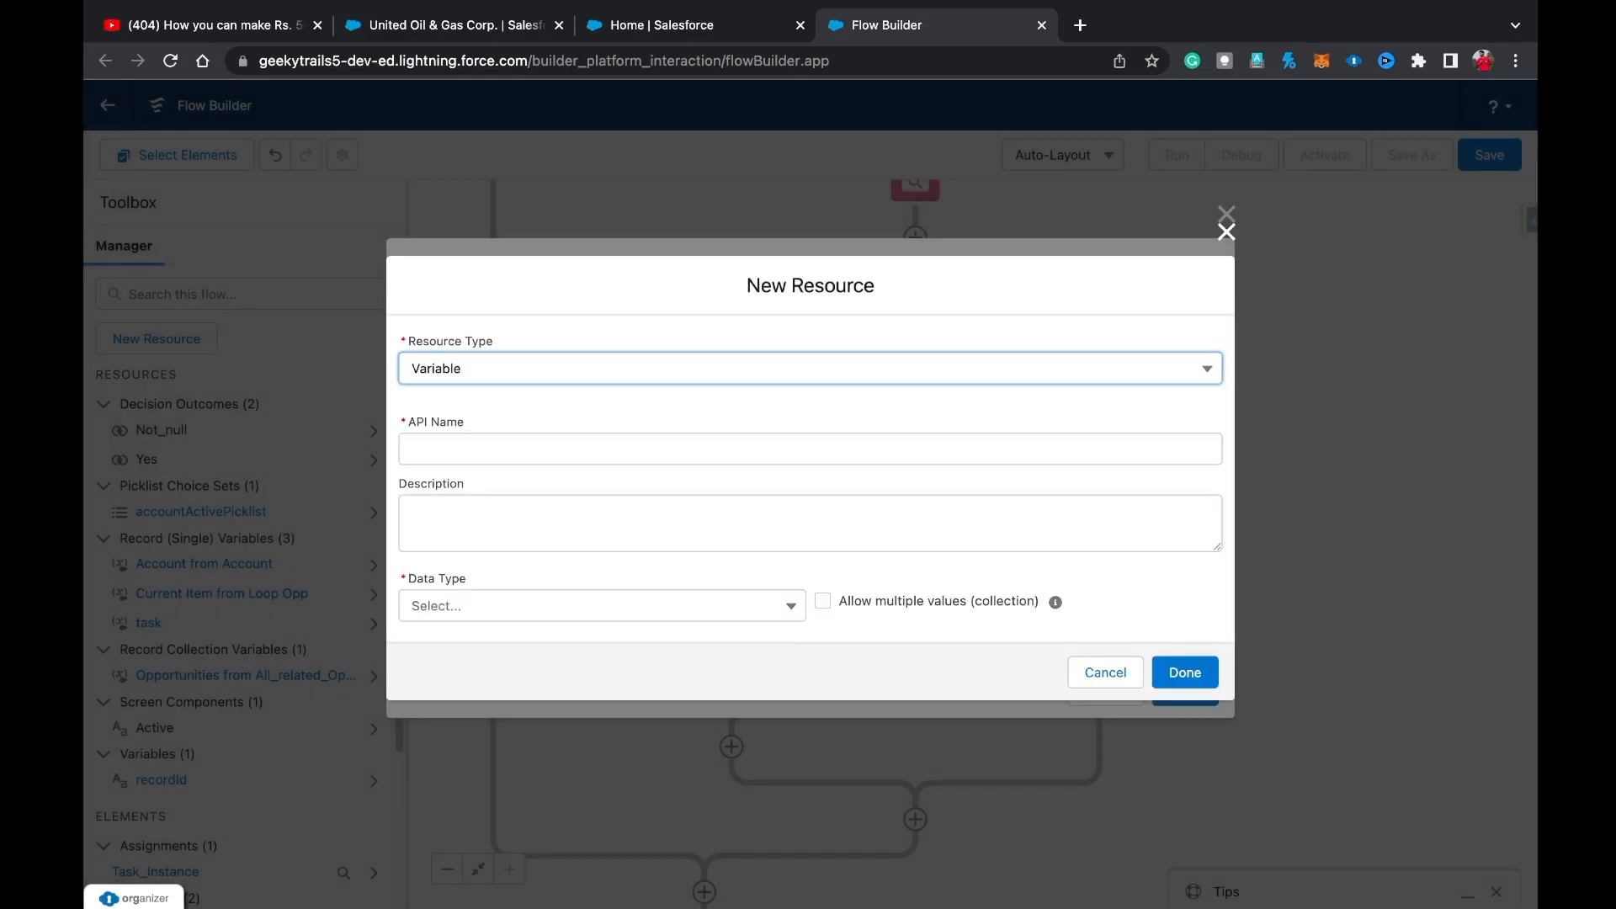
pyautogui.click(505, 450)
pyautogui.write('Task Collector')
# Set TaskCollector's data type to Record, allow multiple values, choose the Task object, and finish the resource.
pyautogui.click(602, 606)
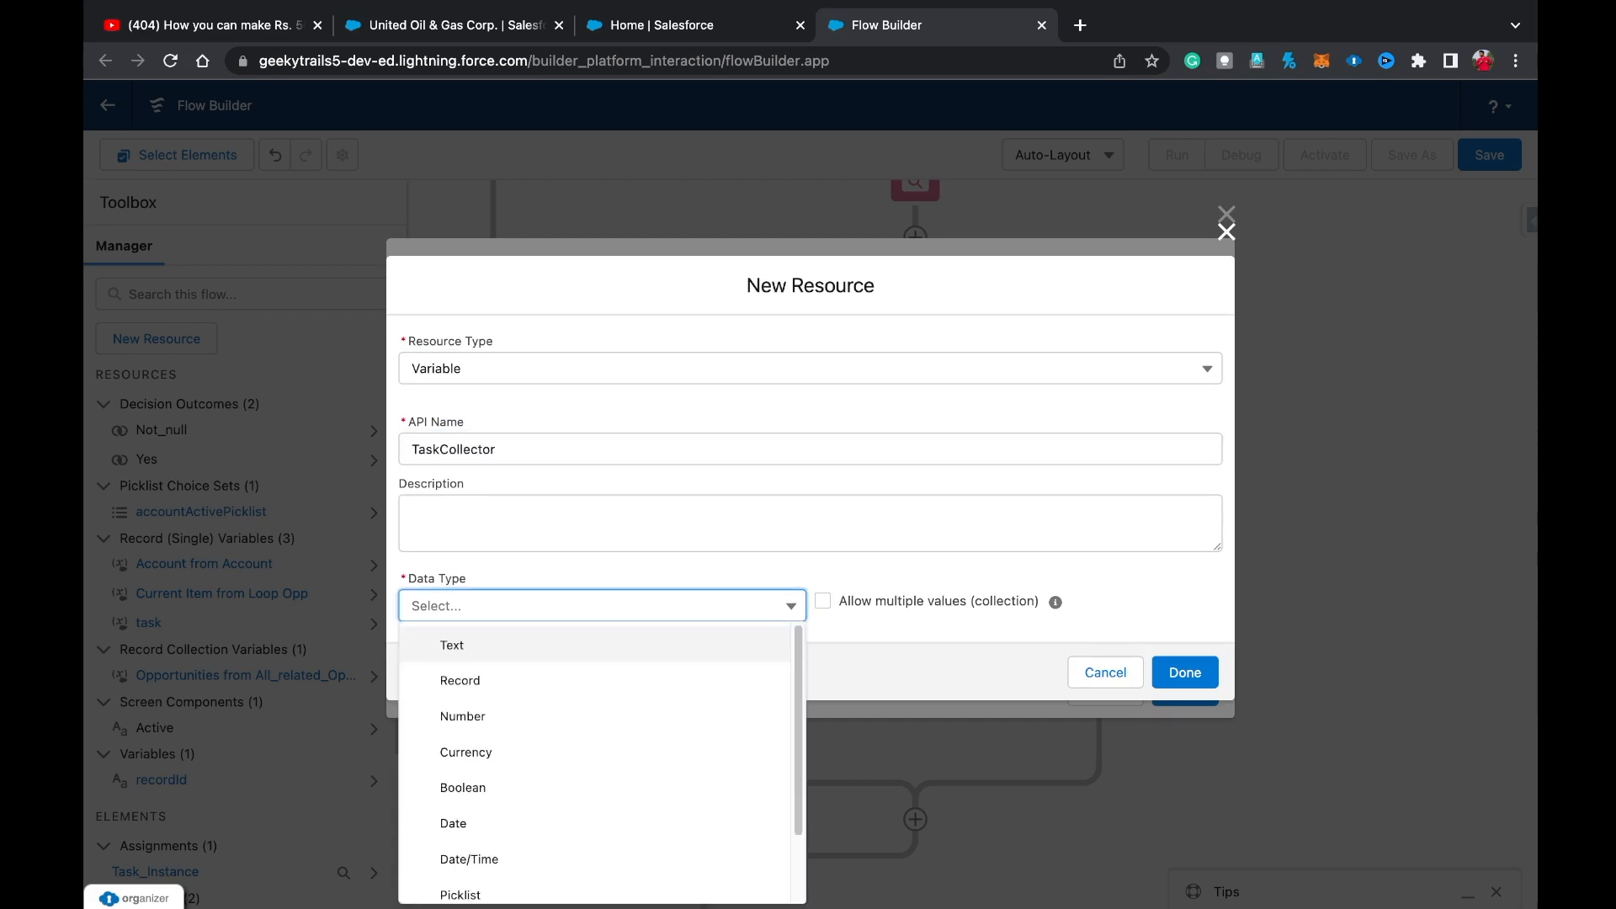
pyautogui.click(459, 681)
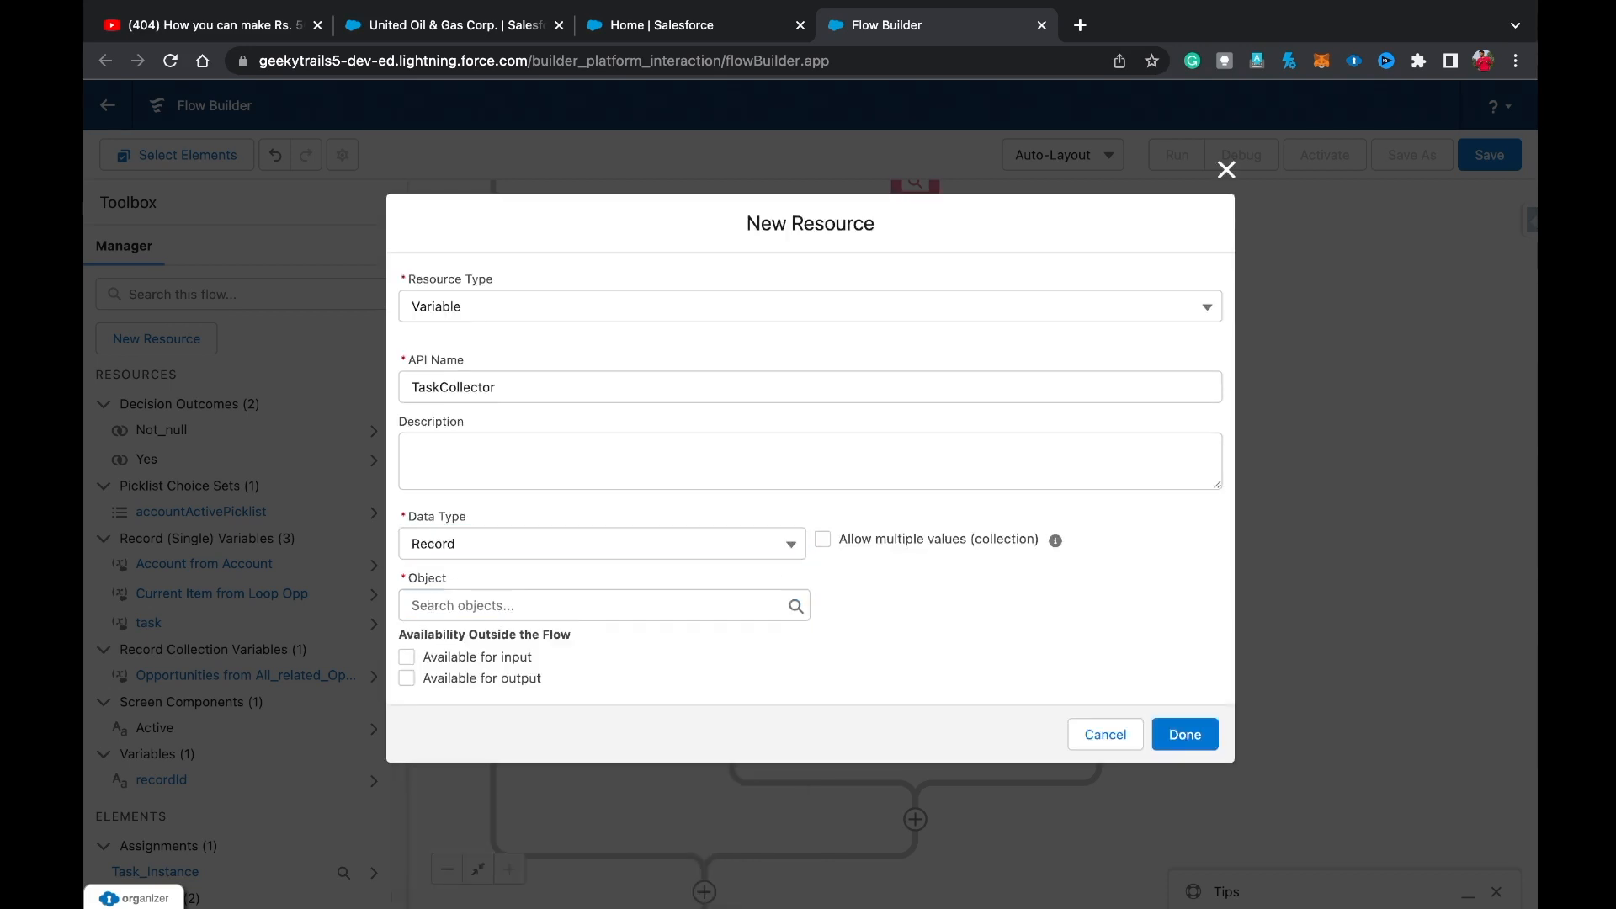
pyautogui.click(823, 539)
pyautogui.click(589, 606)
pyautogui.write('task')
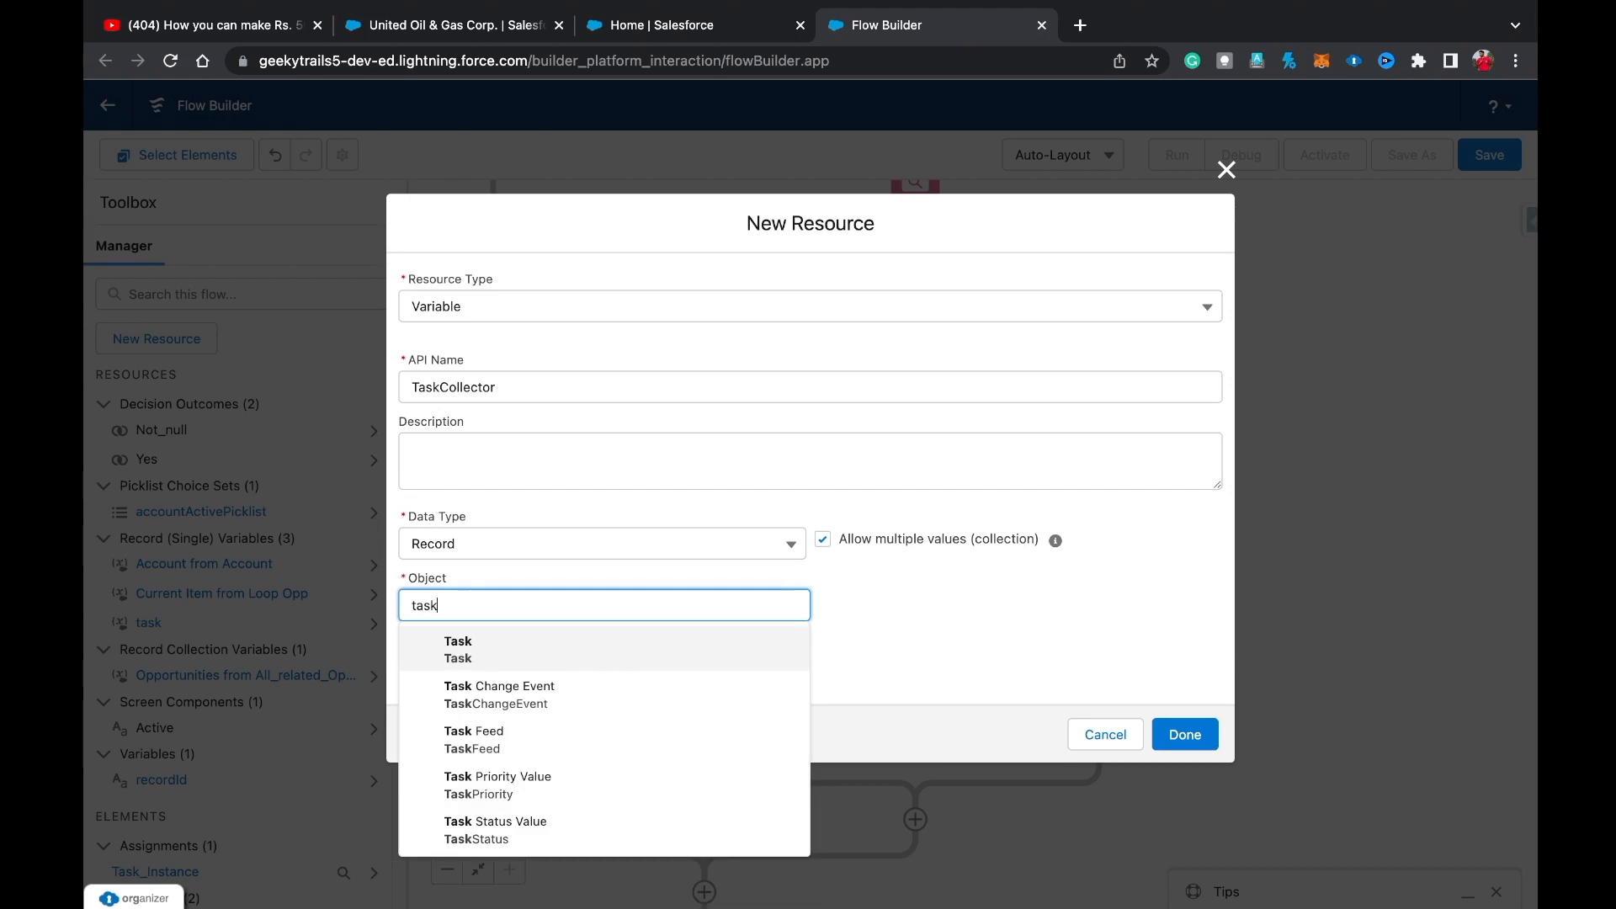
pyautogui.click(458, 649)
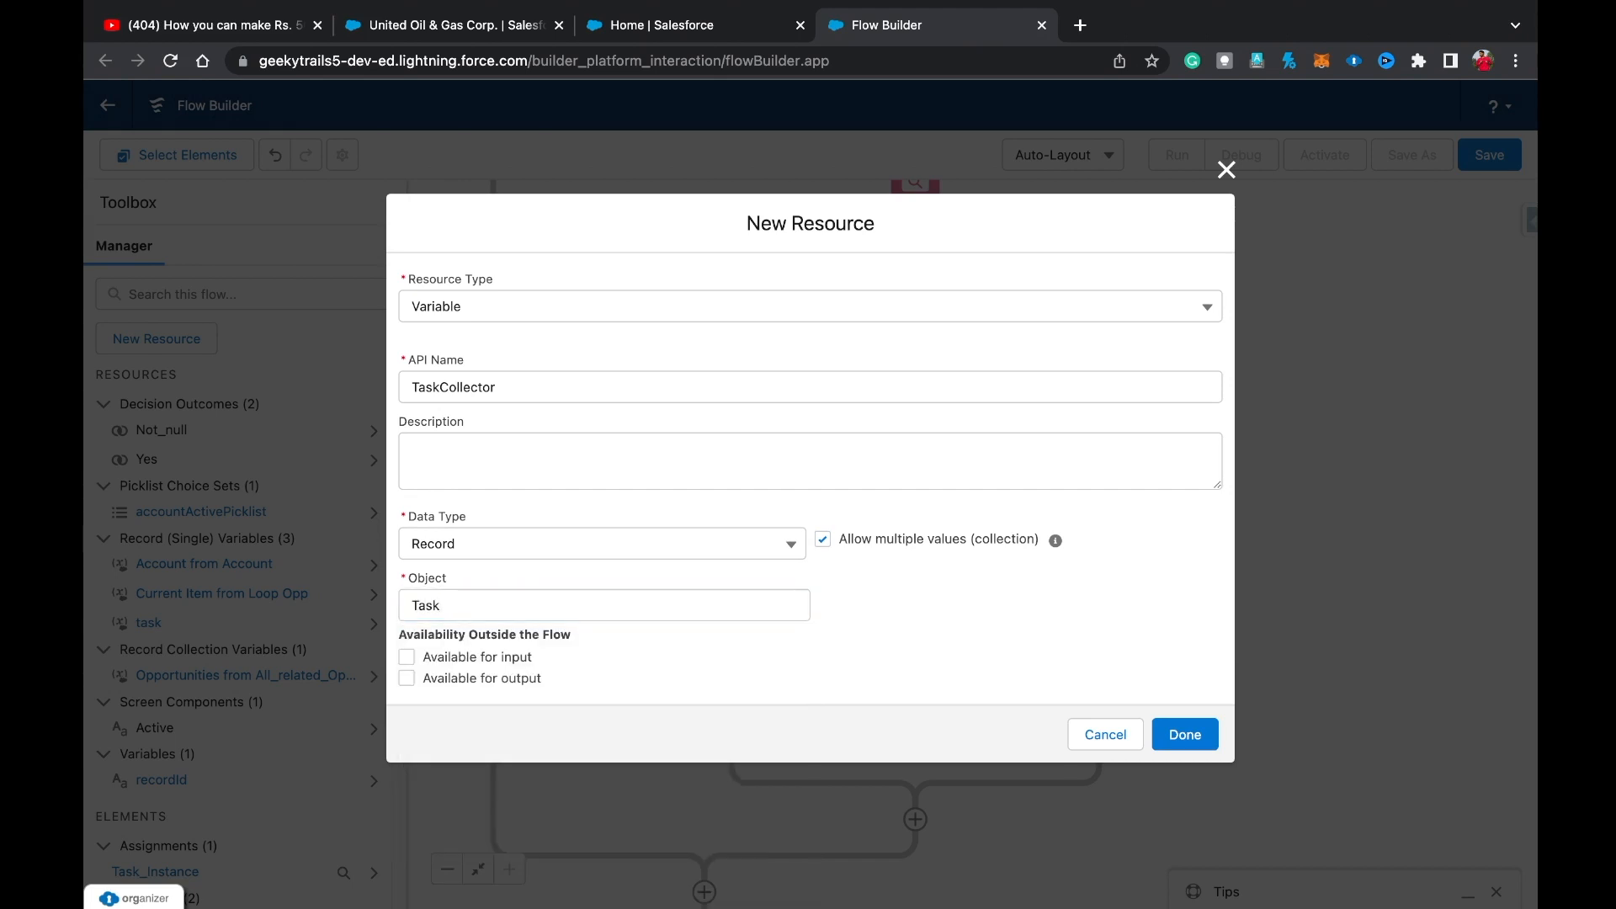
pyautogui.click(1186, 734)
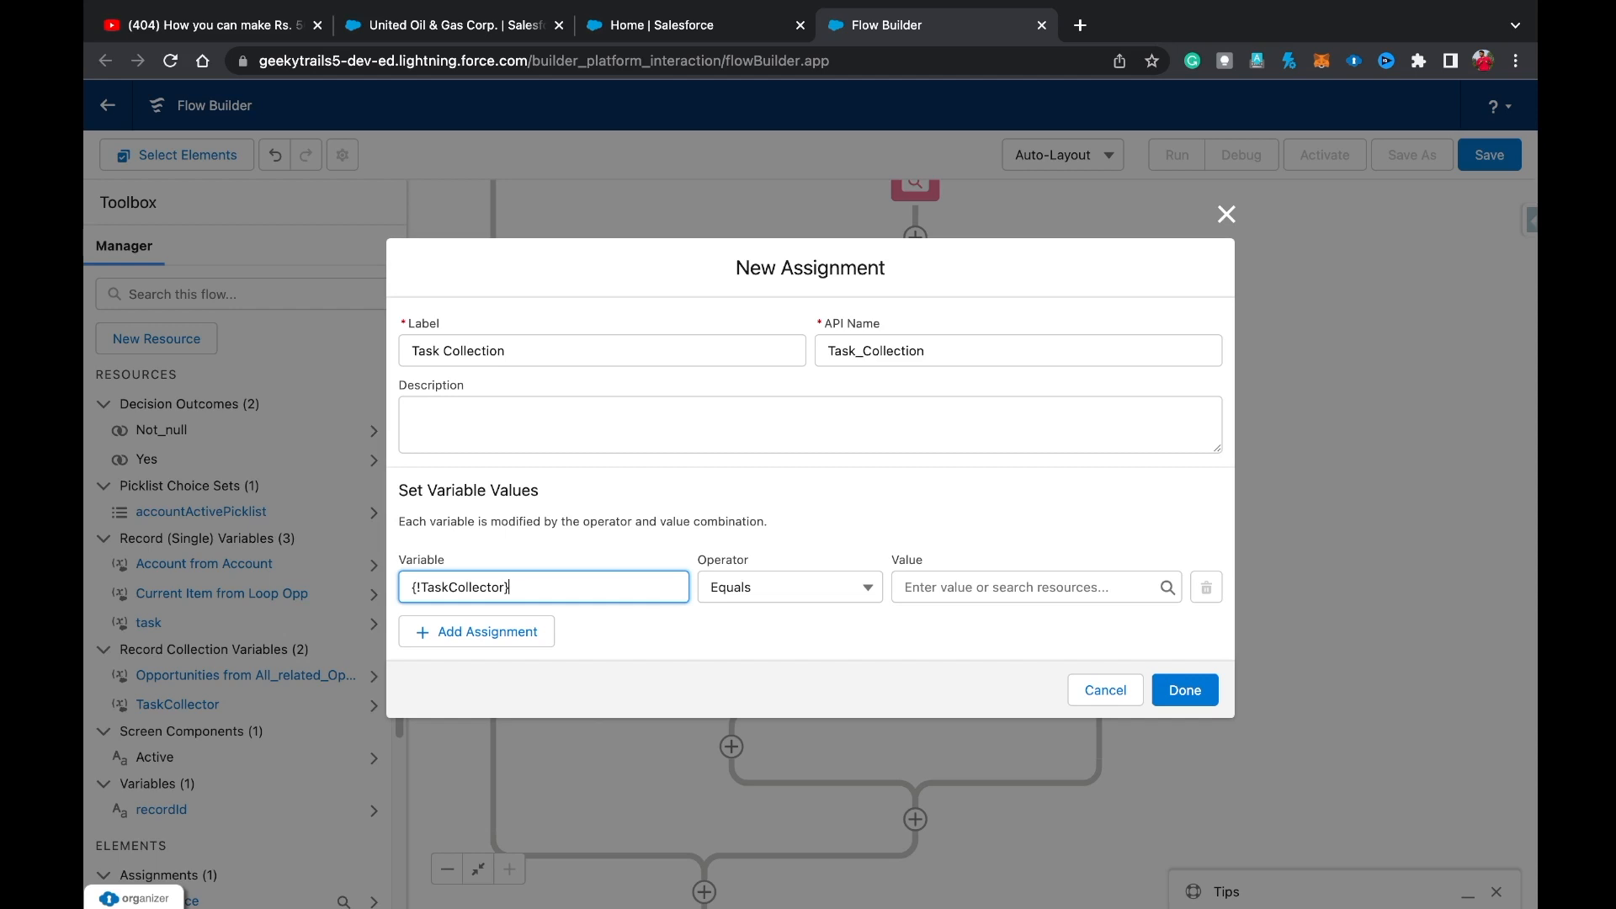
# Set the Task Collection assignment to add the task record variable to TaskCollector, and finish the element.
pyautogui.click(790, 586)
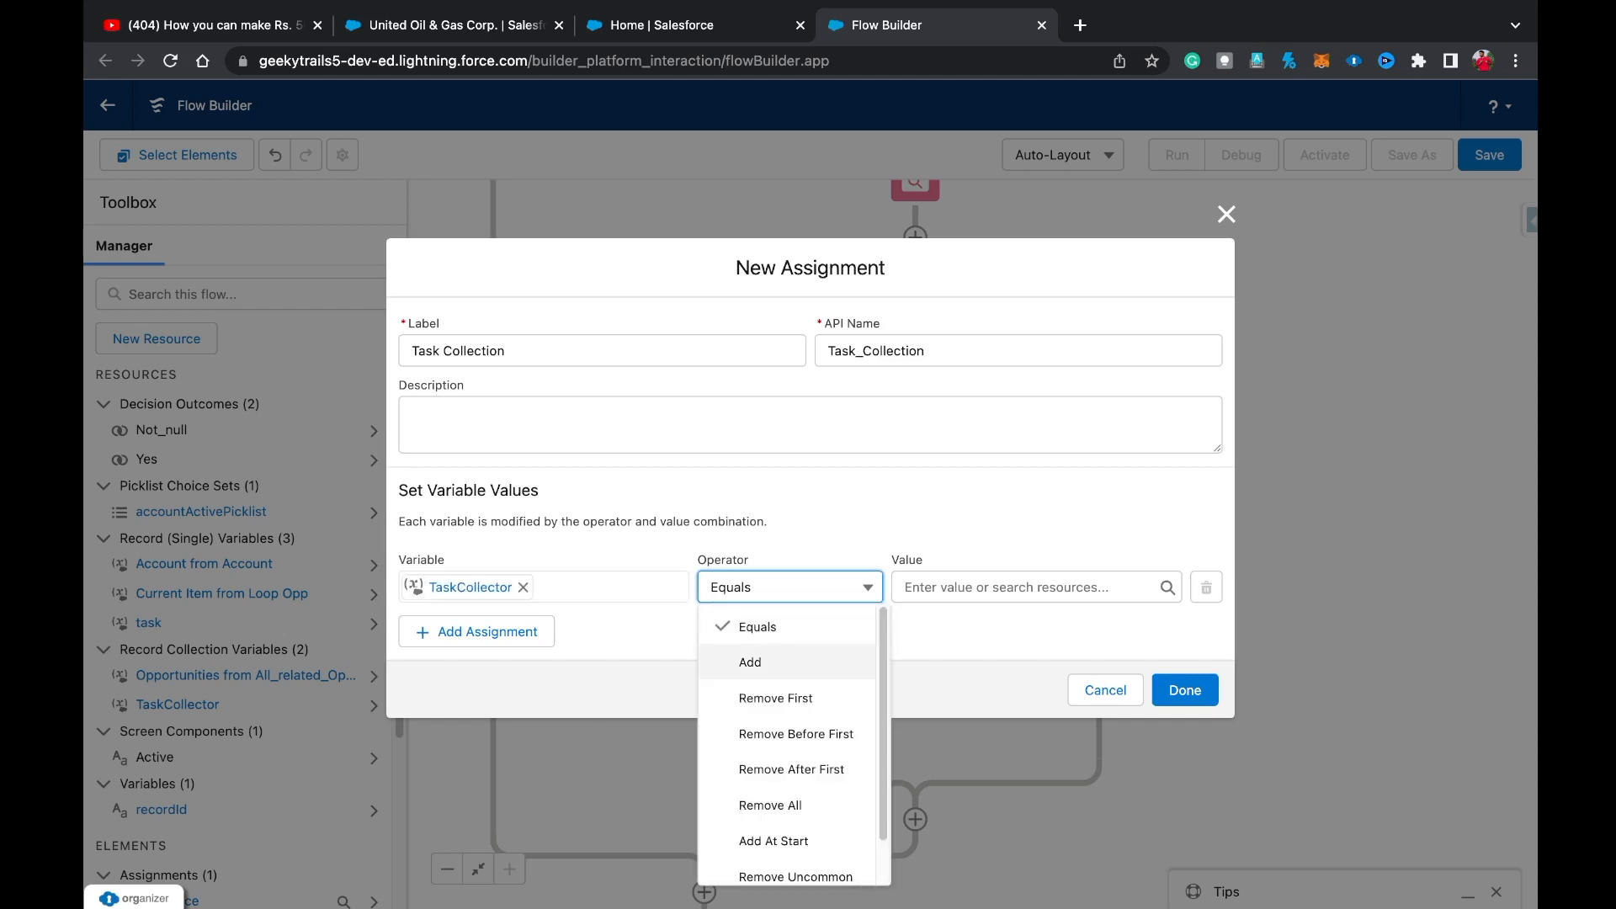
pyautogui.press('Return')
pyautogui.press('Tab')
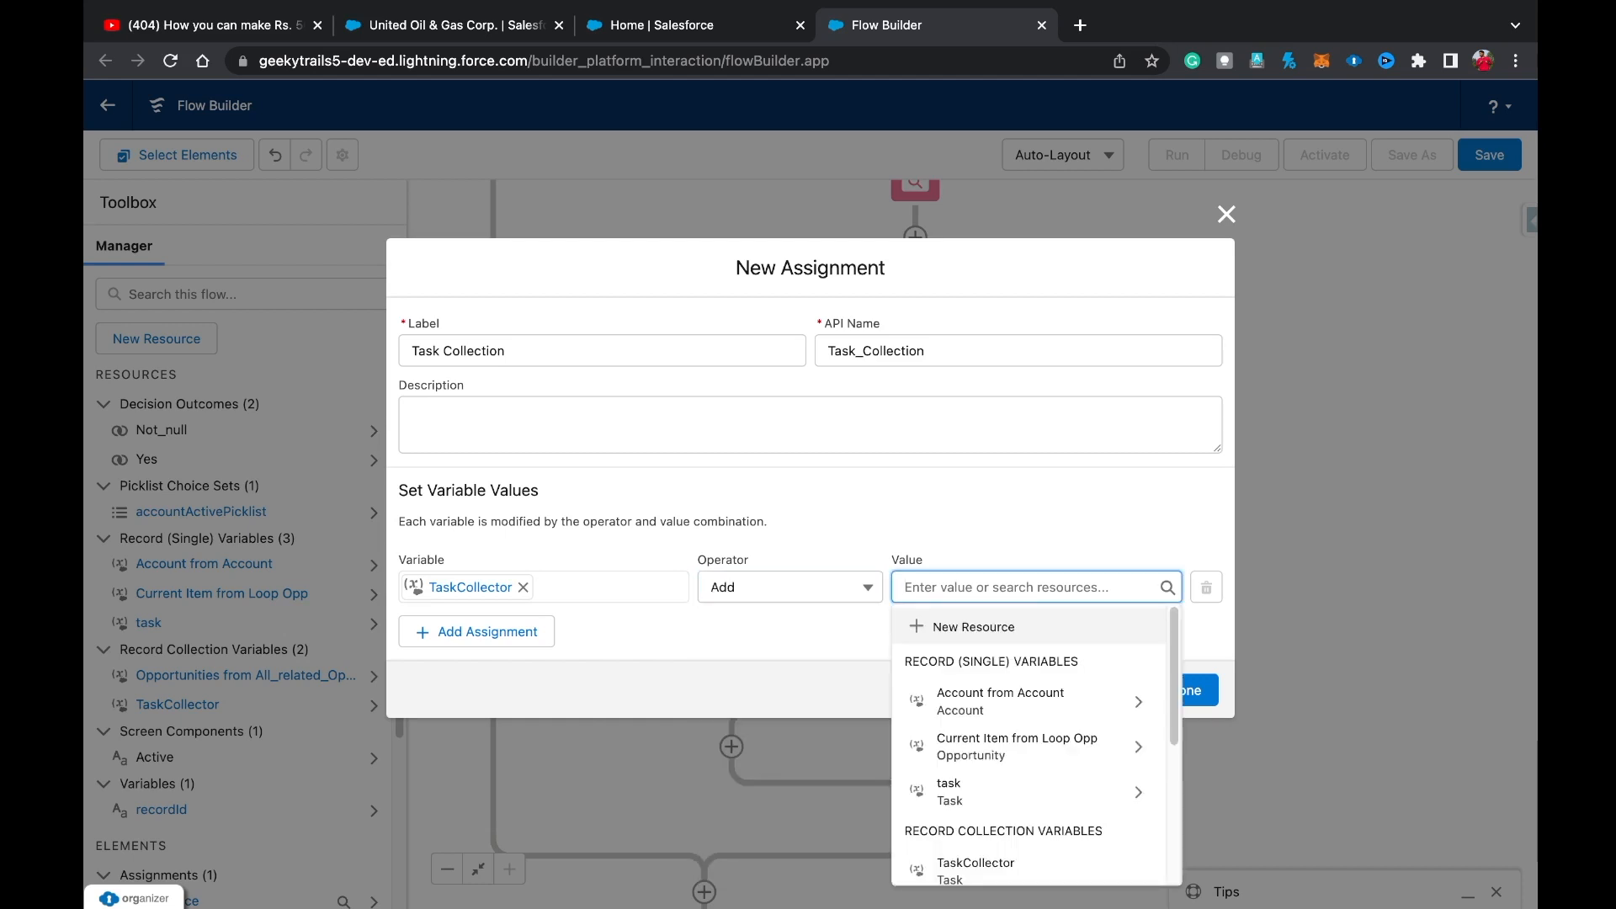
pyautogui.press('Down')
pyautogui.press('Down')
pyautogui.press('Down')
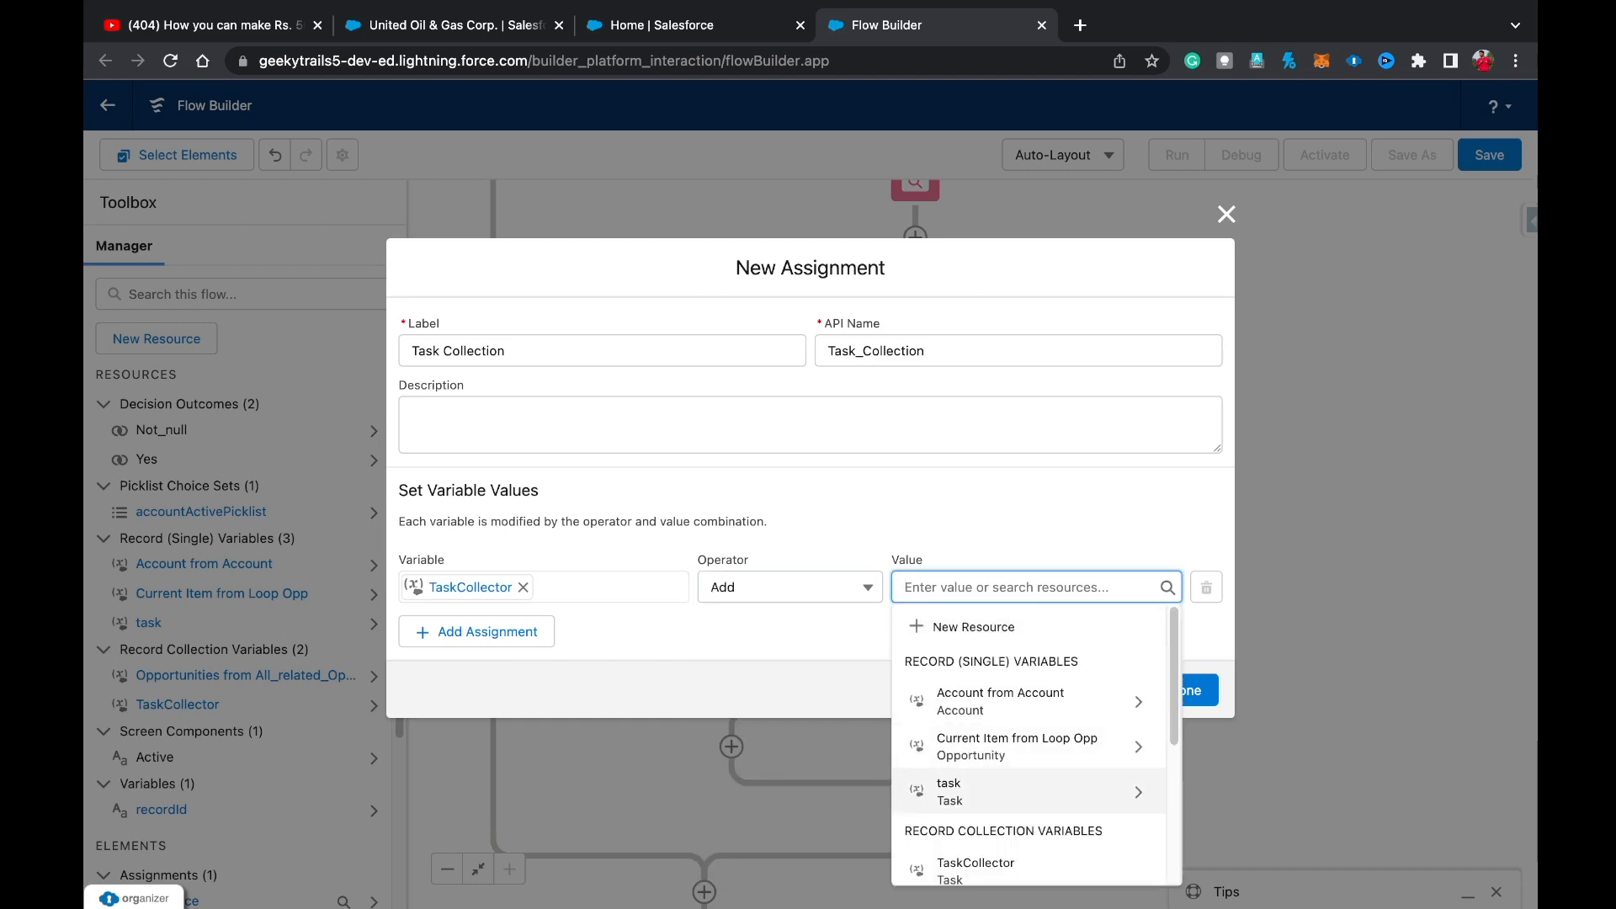
pyautogui.press('Return')
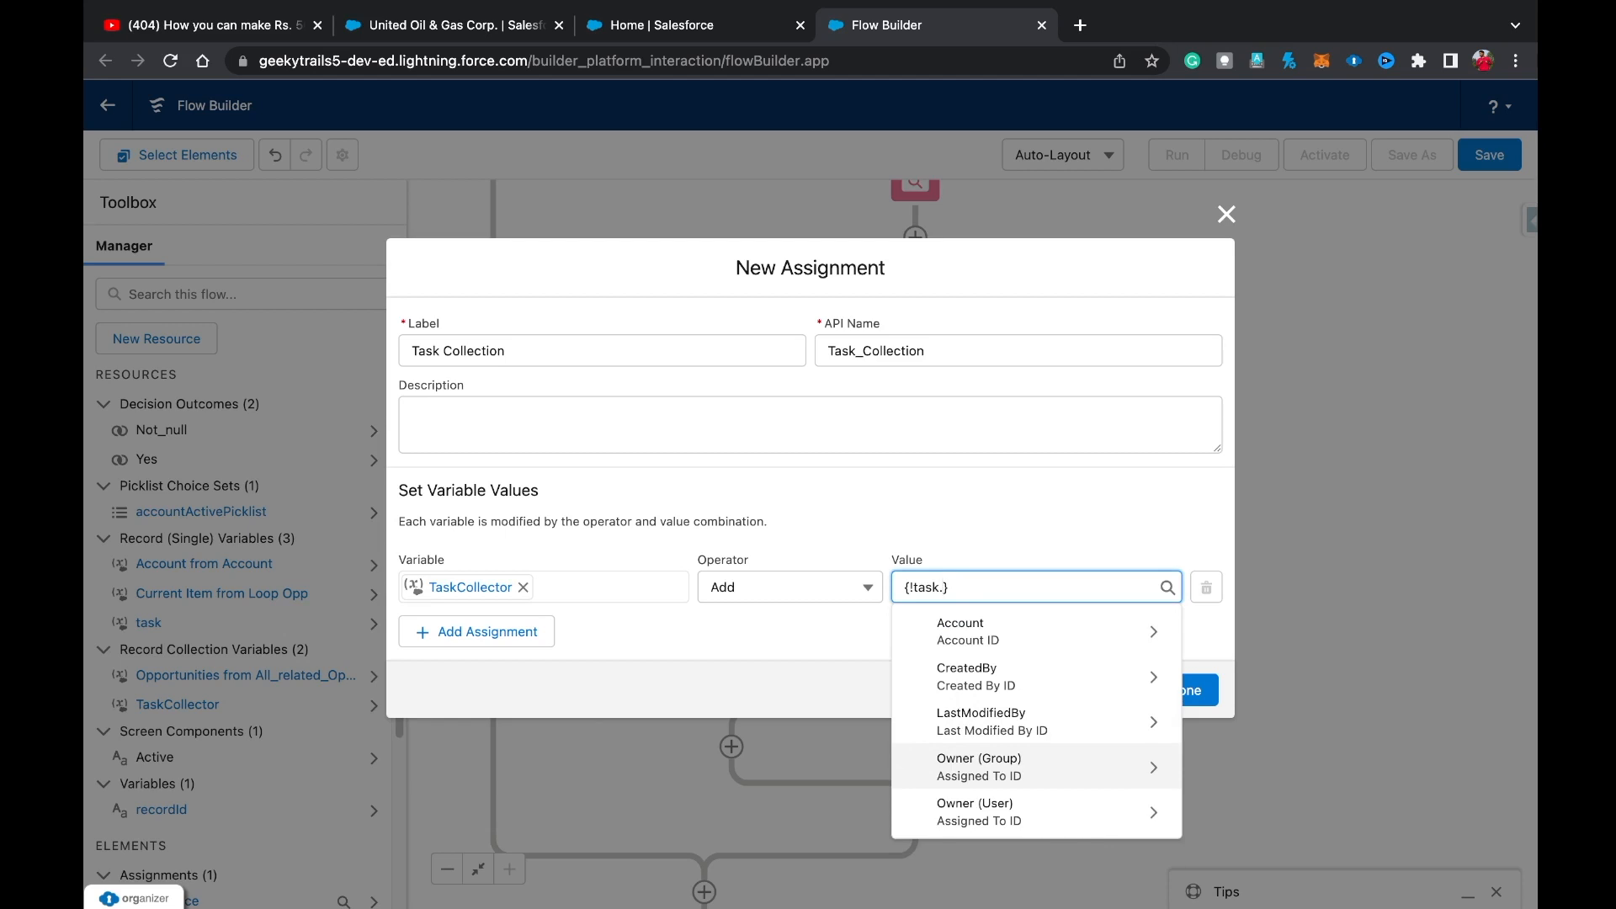
pyautogui.press('BackSpace')
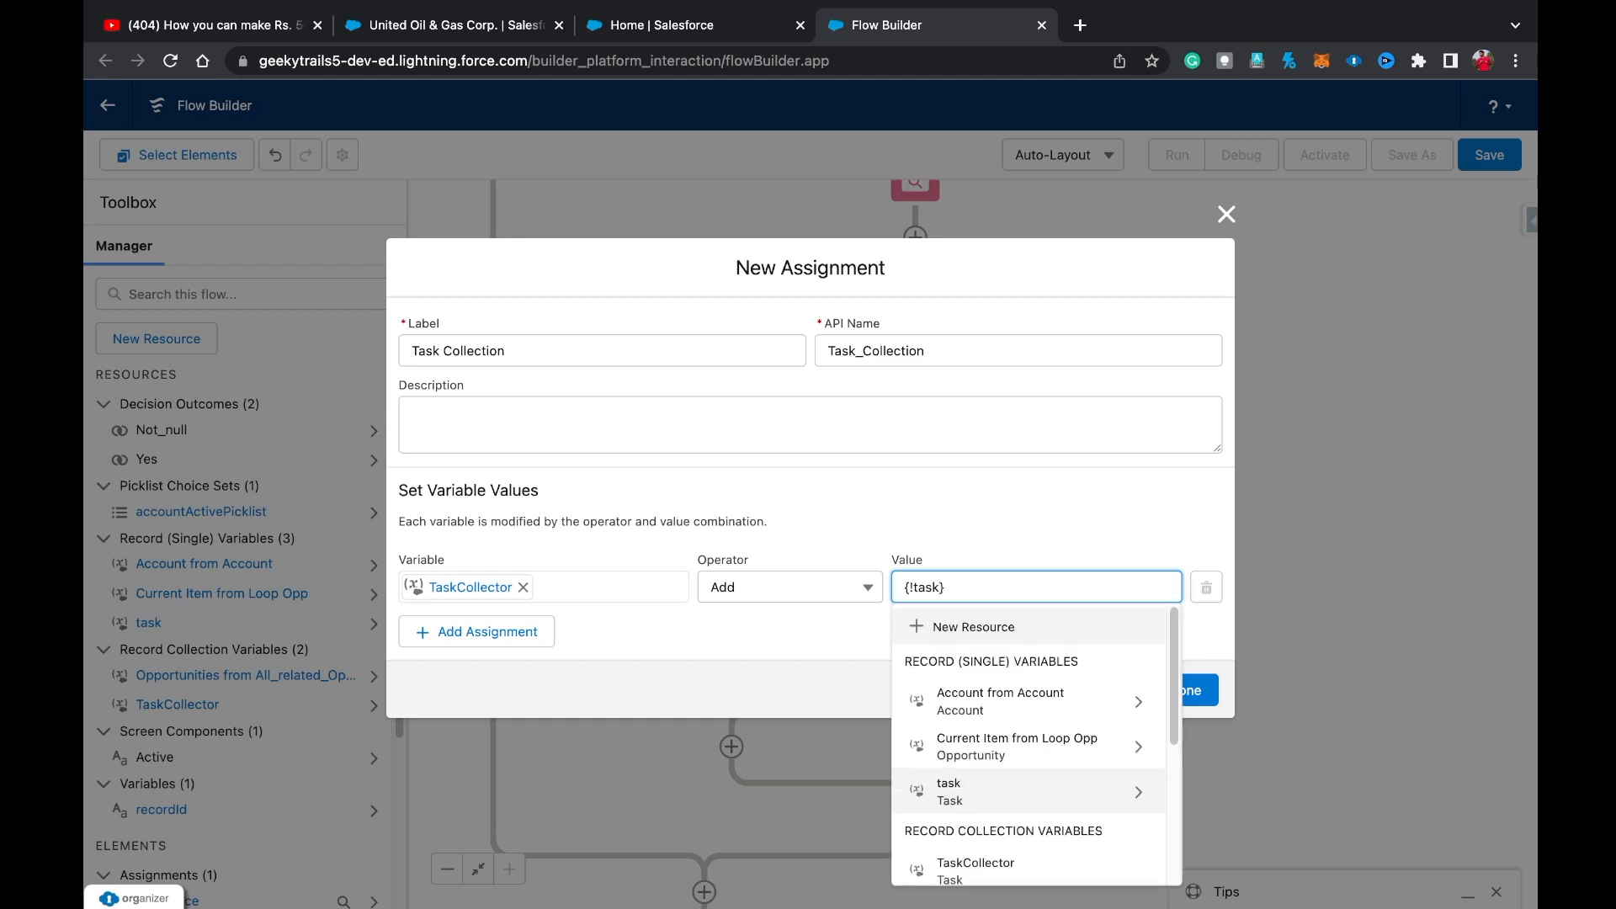
pyautogui.press('Return')
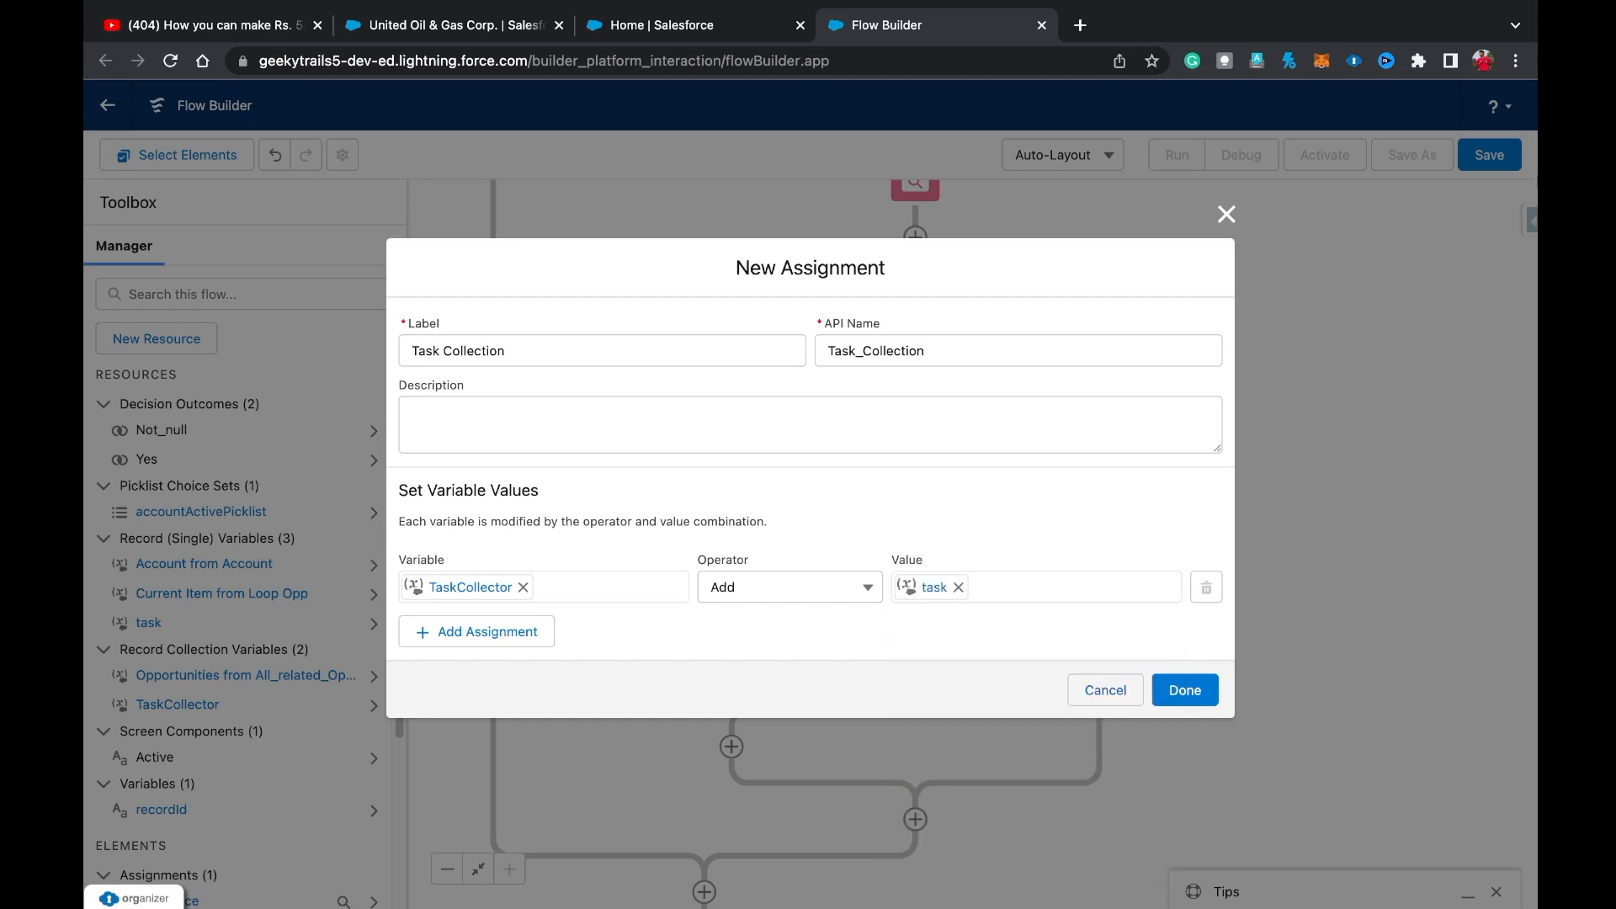
pyautogui.click(1186, 691)
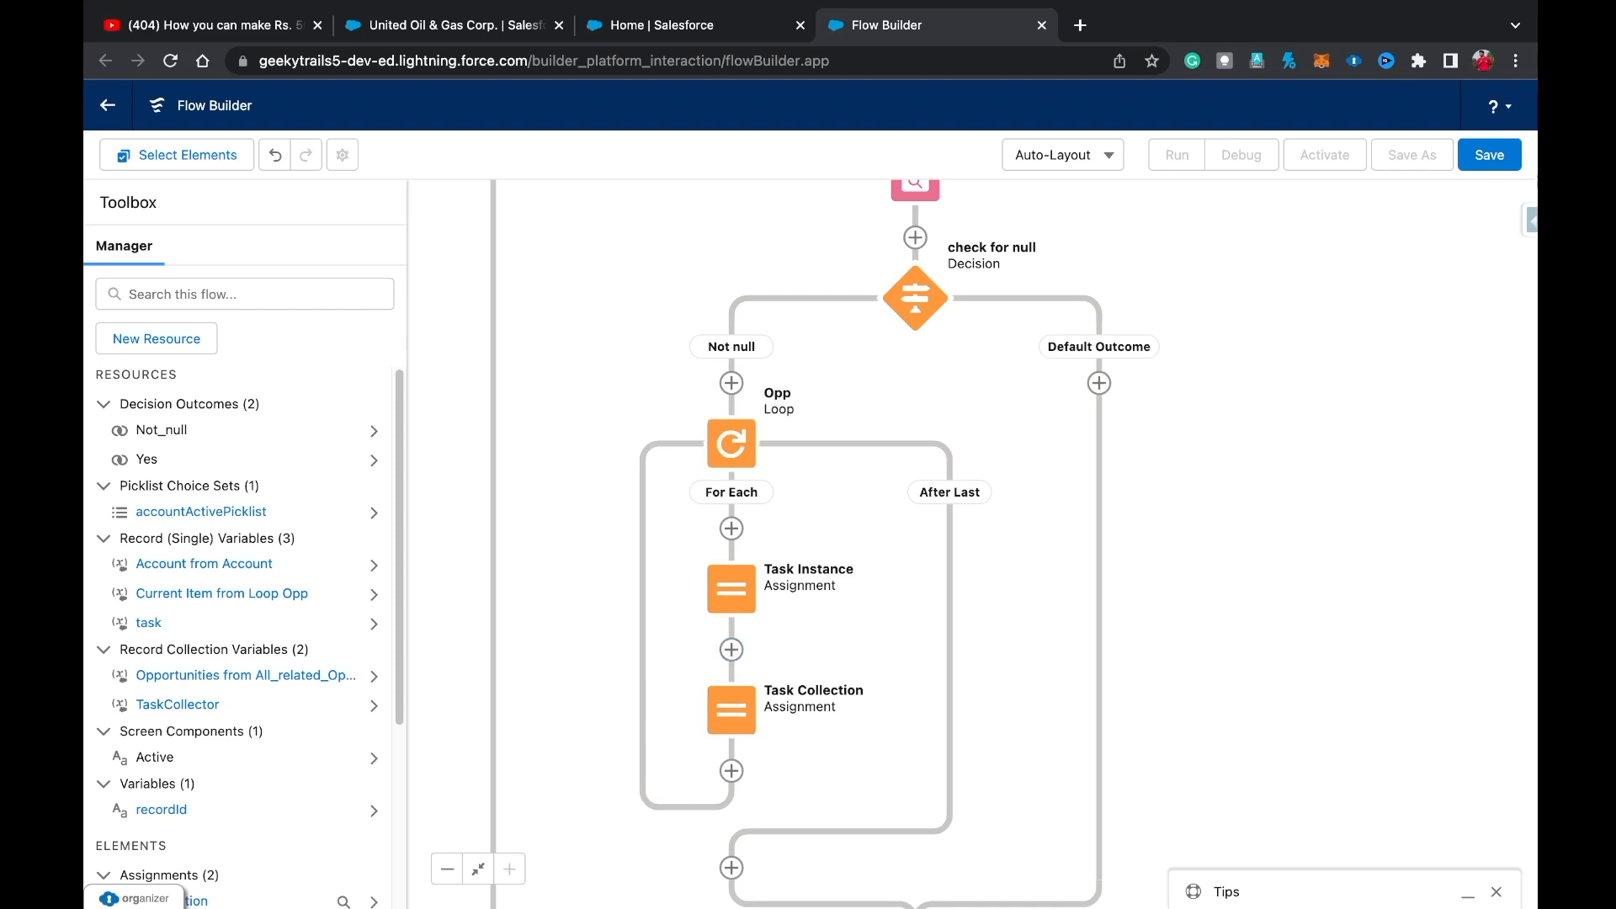
# Add a Create Records element on the loop's After Last path and label it "Create Tasks".
pyautogui.scroll(-5, 841, 539)
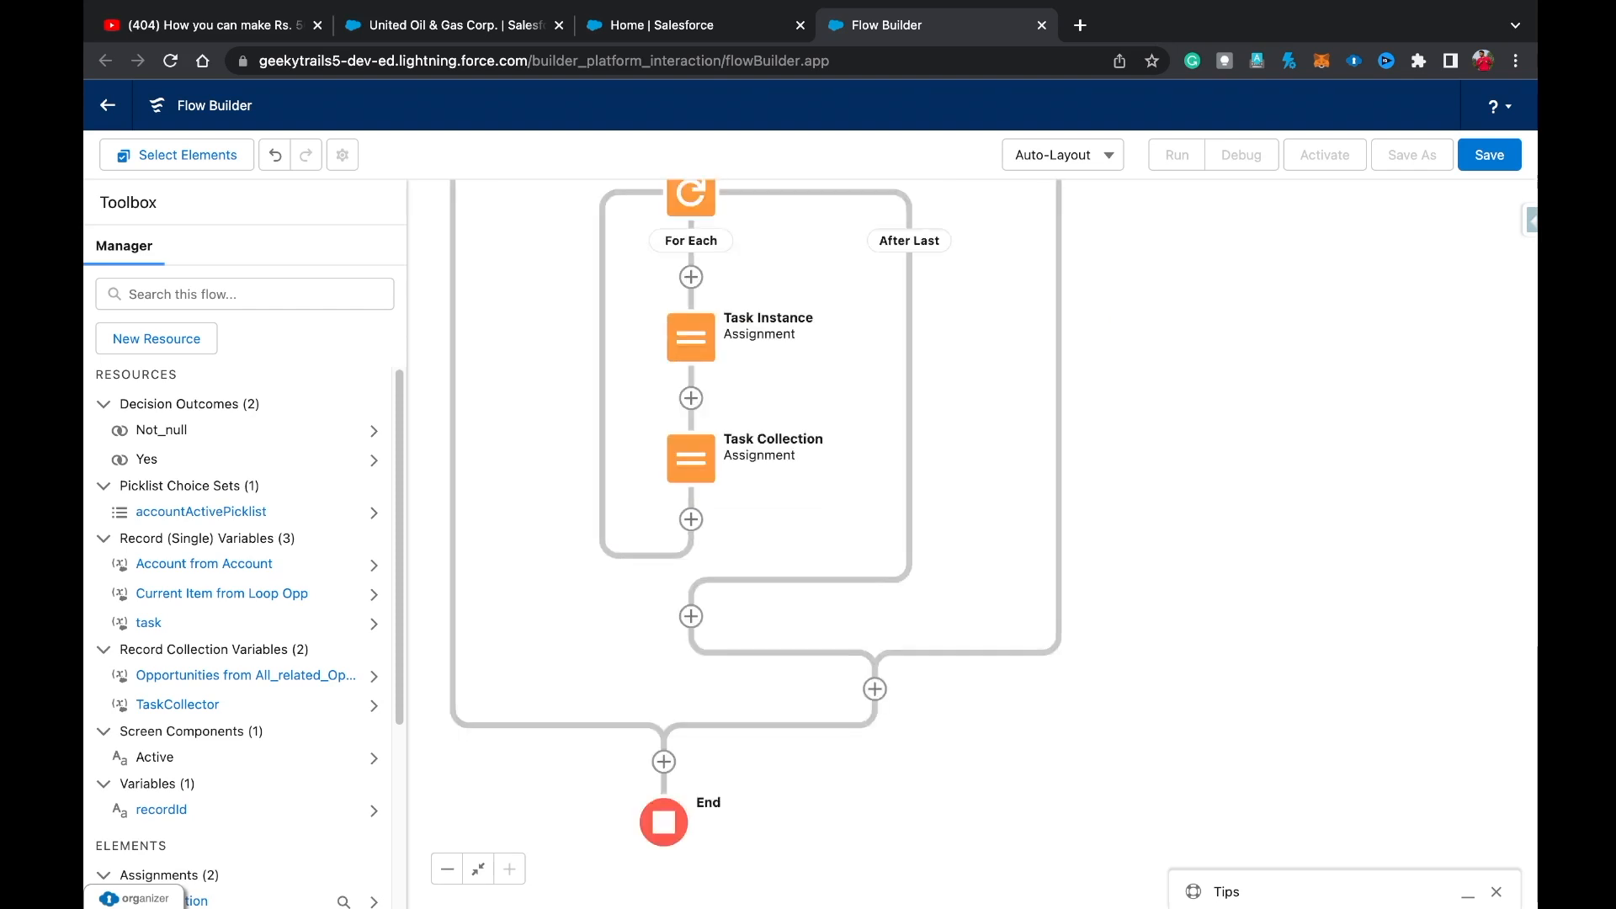
pyautogui.click(691, 616)
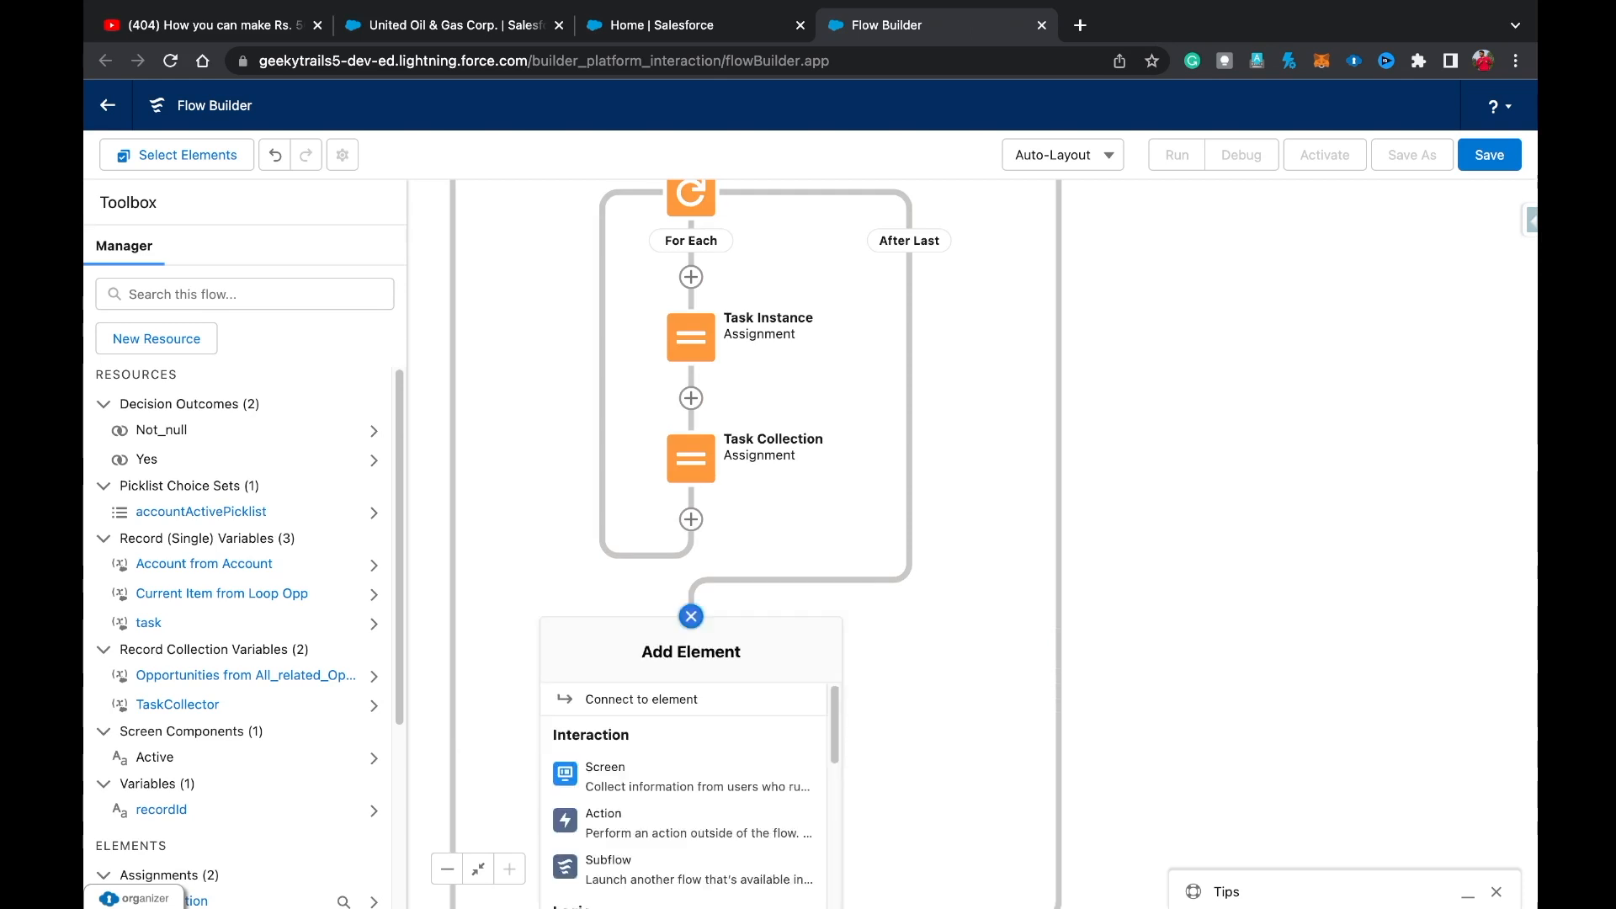
pyautogui.scroll(-3, 757, 538)
pyautogui.press('Escape')
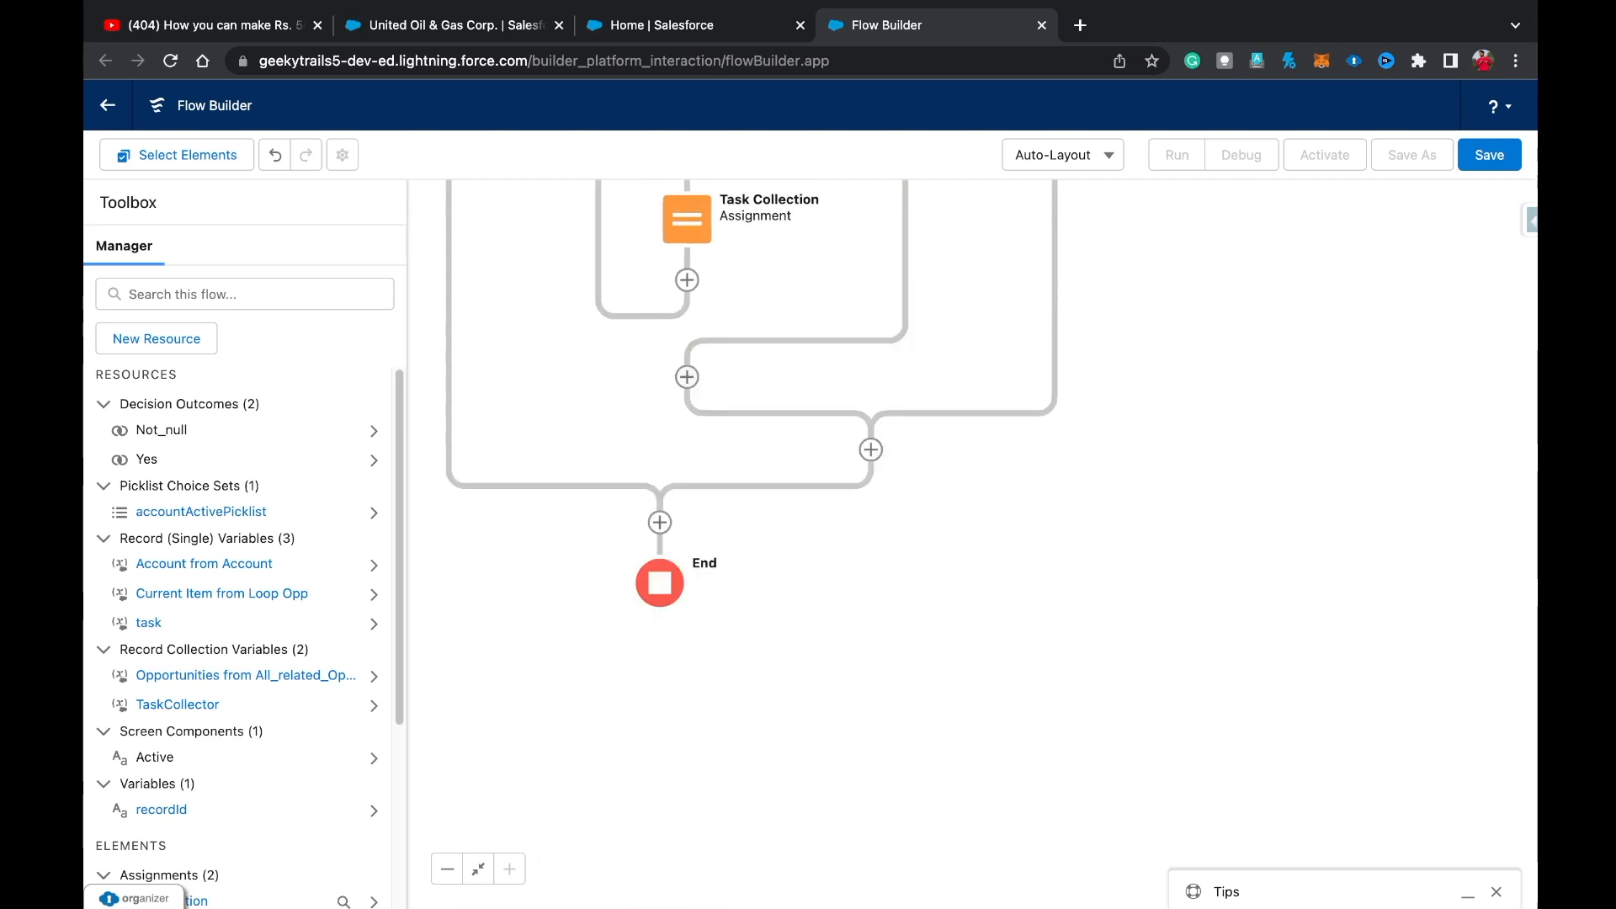
pyautogui.click(687, 376)
pyautogui.scroll(-2, 680, 532)
pyautogui.scroll(-3, 682, 555)
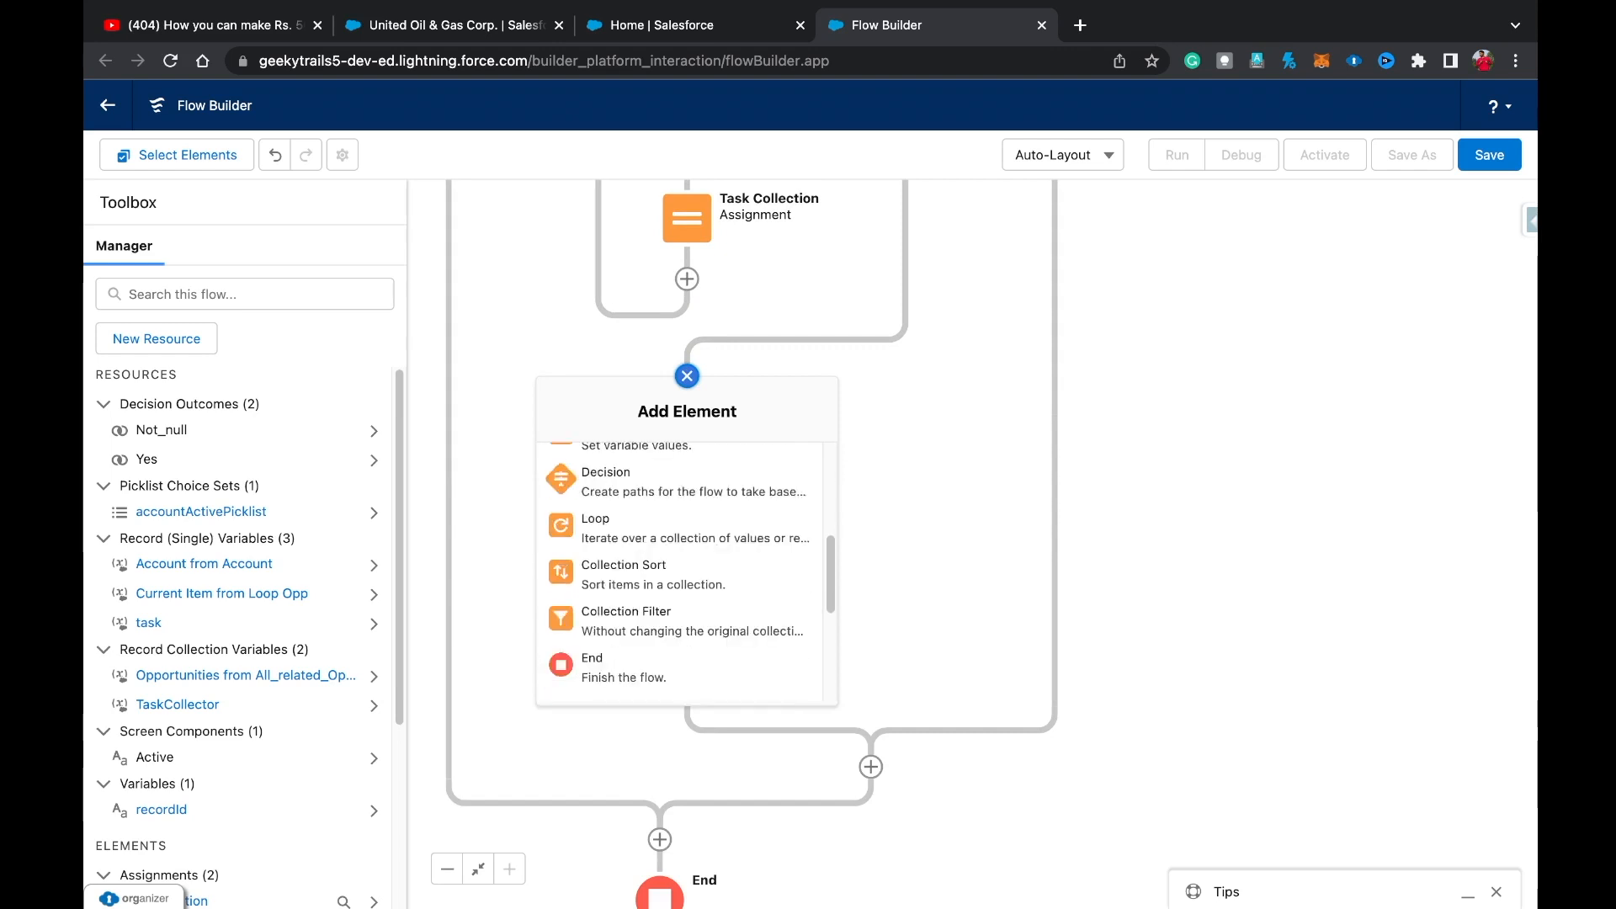
pyautogui.click(673, 579)
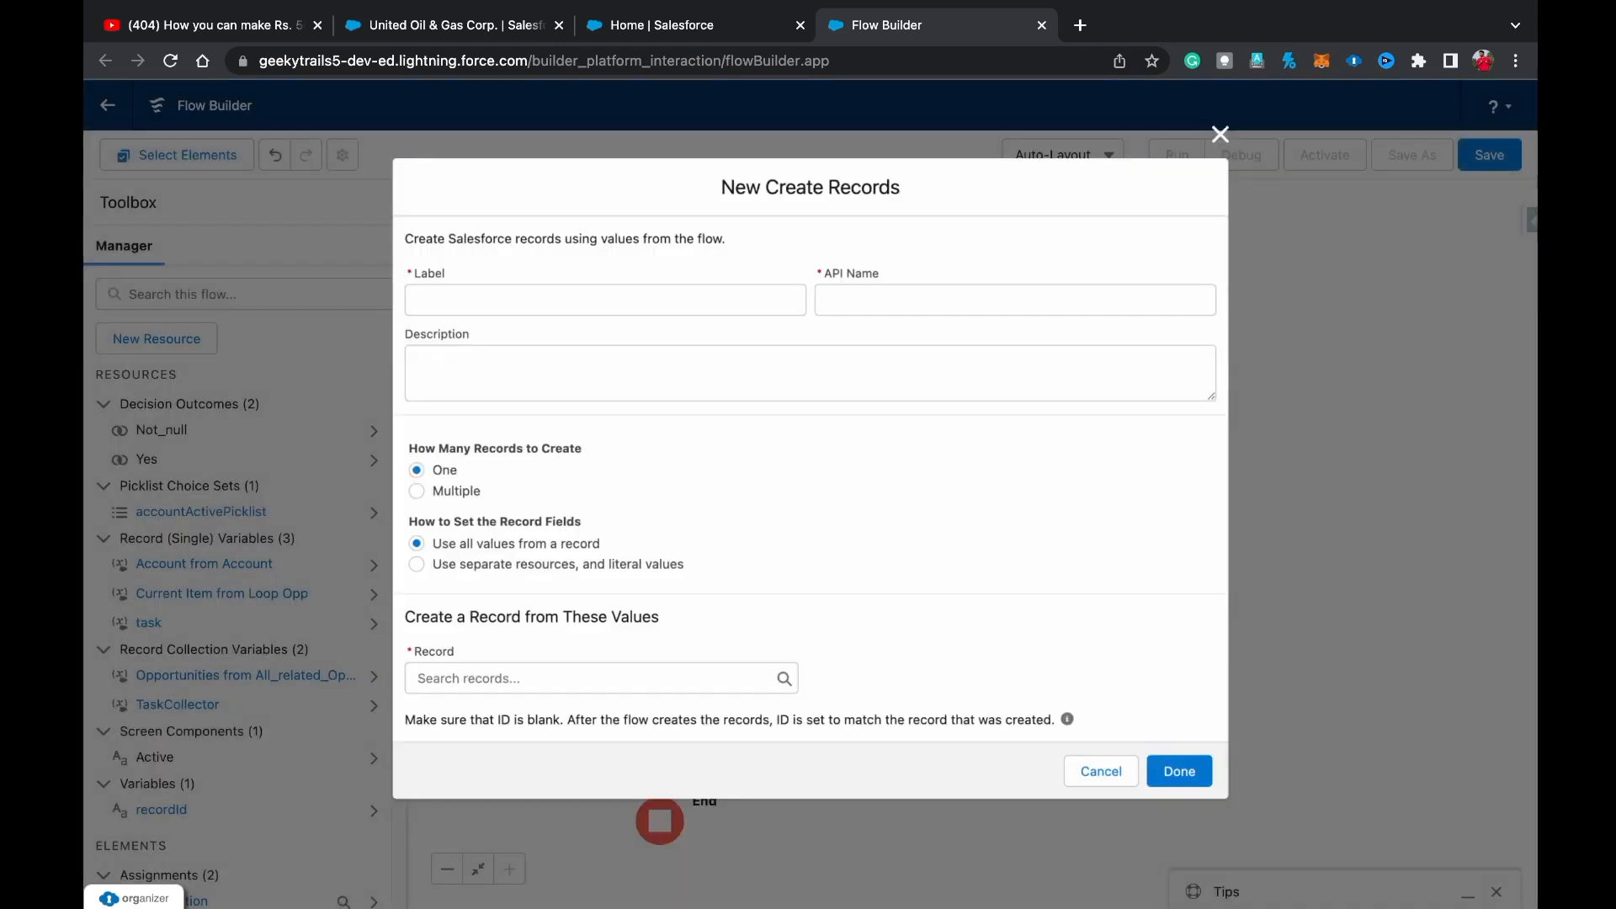
pyautogui.write('C')
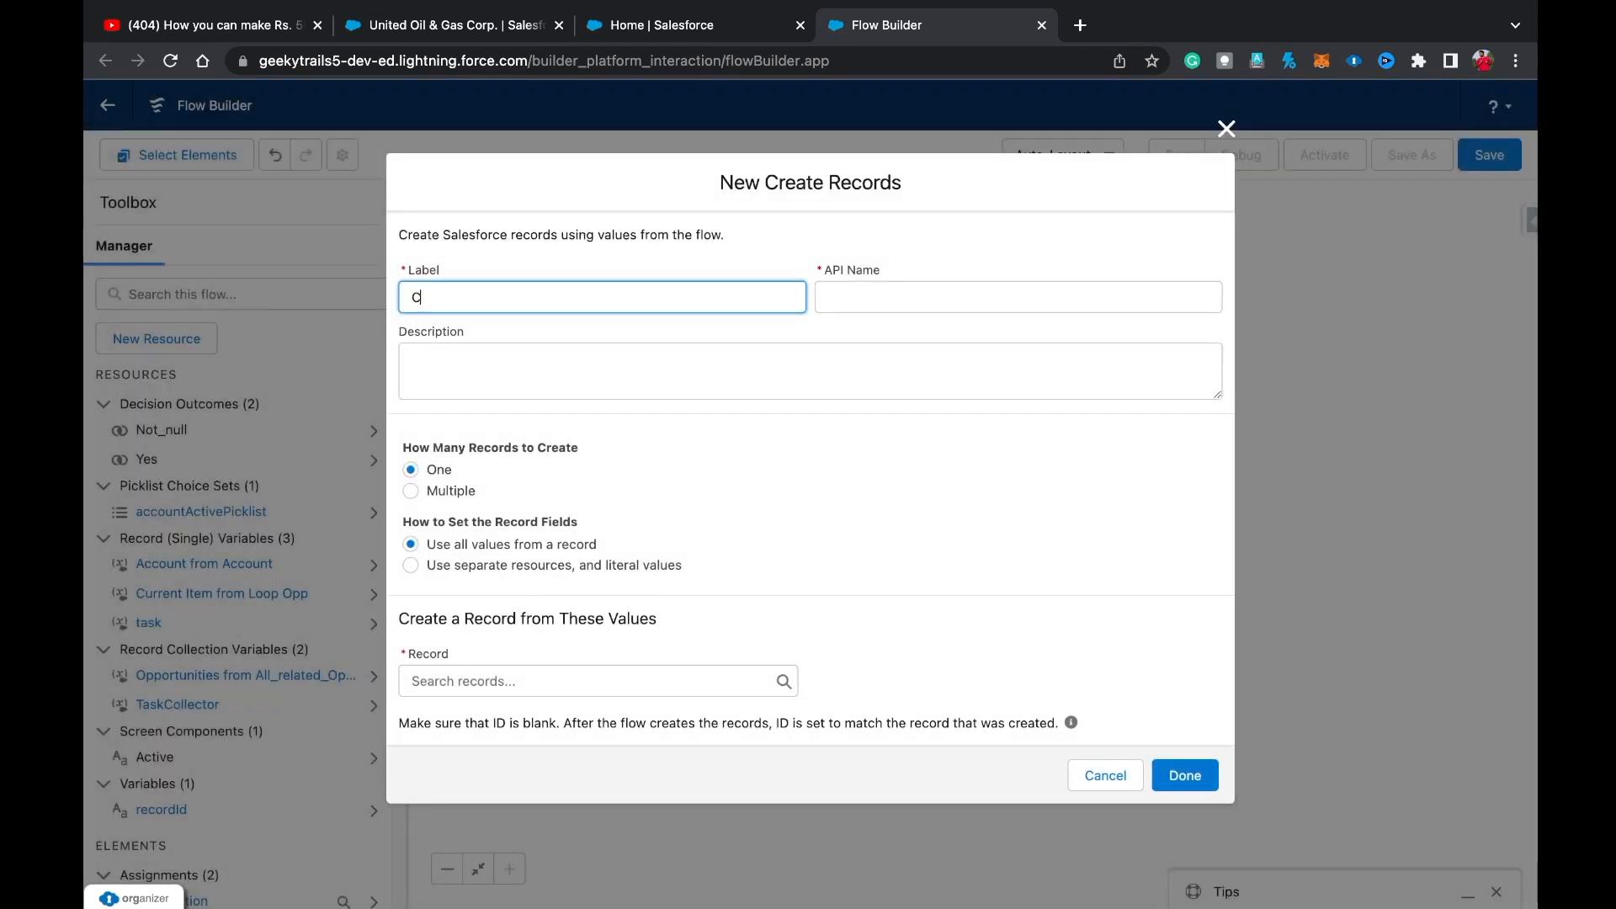
pyautogui.write('reate Tasks')
pyautogui.click(909, 297)
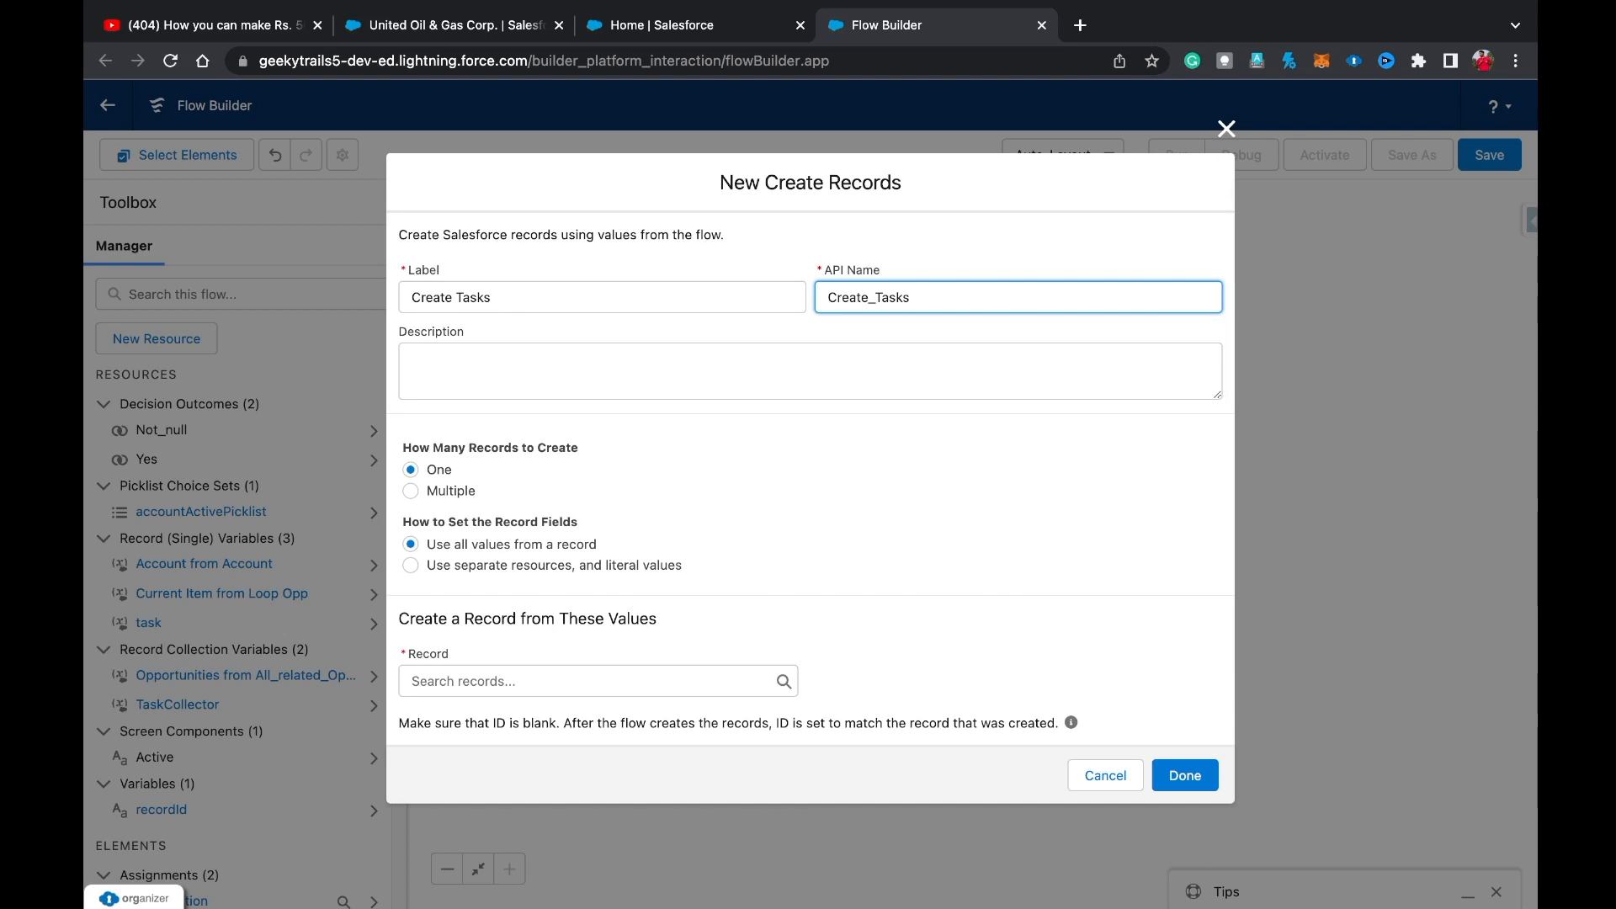
# Have Create Tasks create multiple records from the TaskCollector record collection, and finish the element.
pyautogui.click(410, 491)
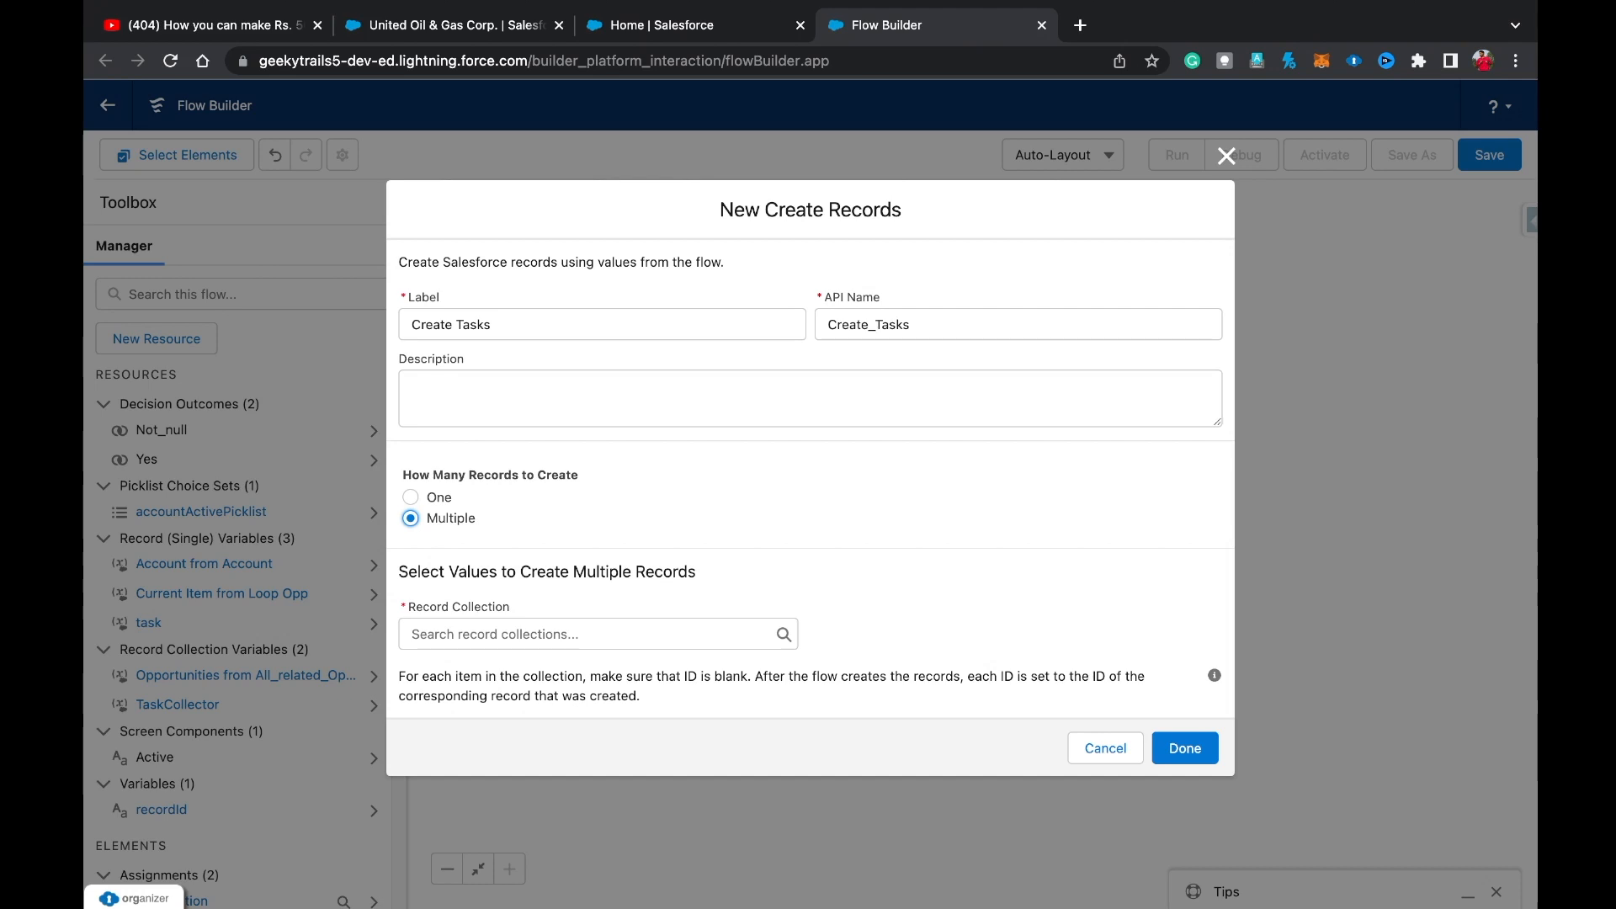
pyautogui.click(505, 634)
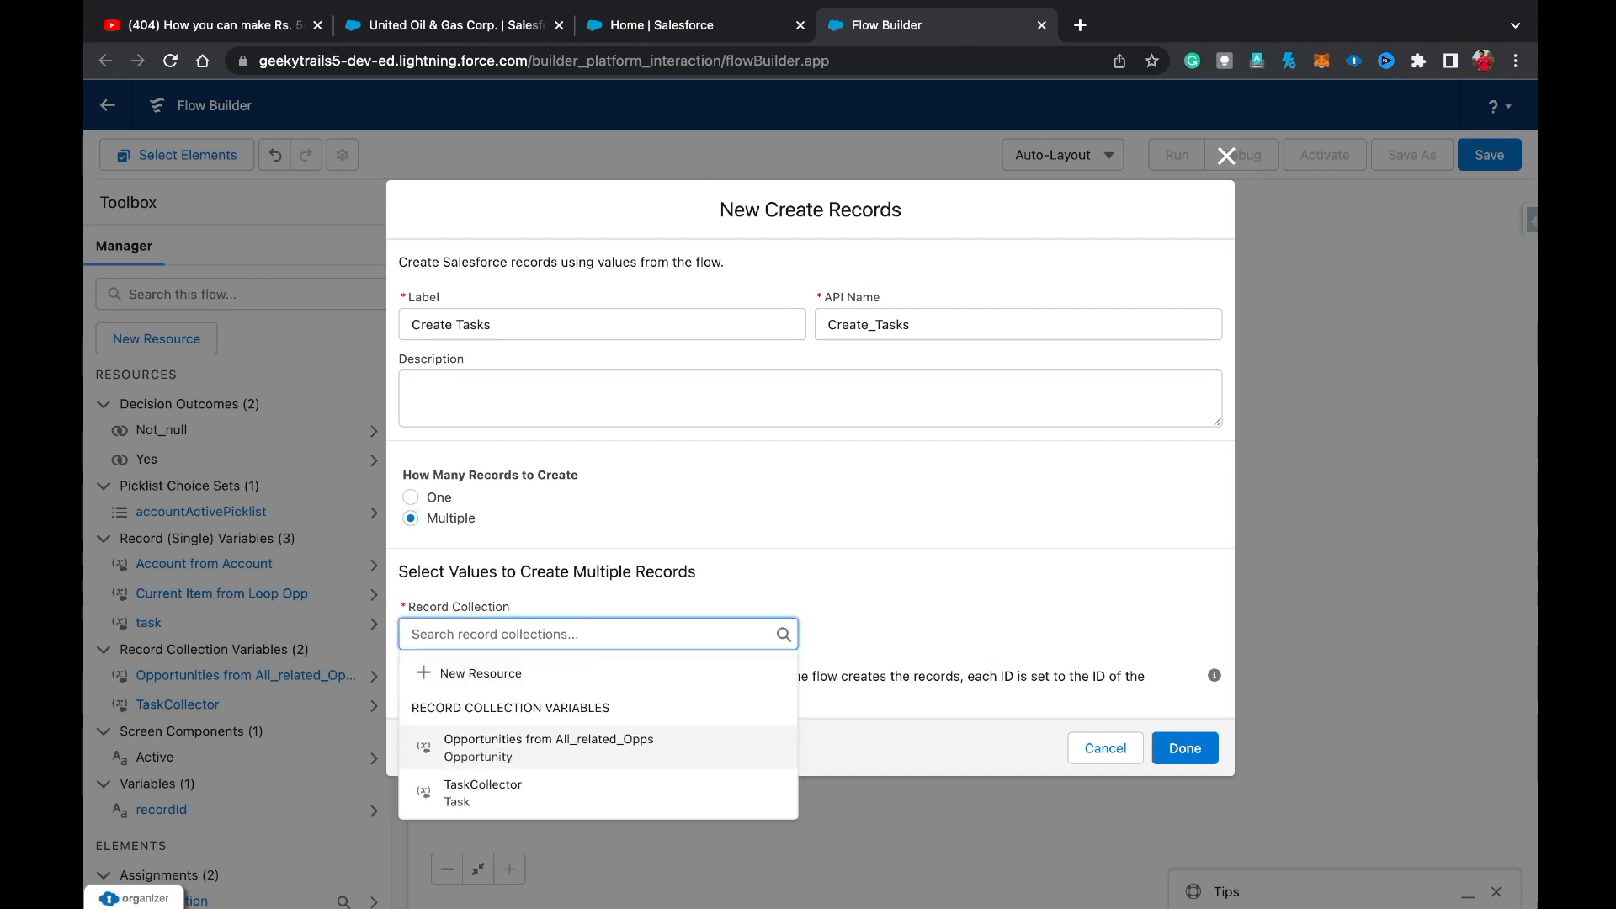
pyautogui.click(482, 793)
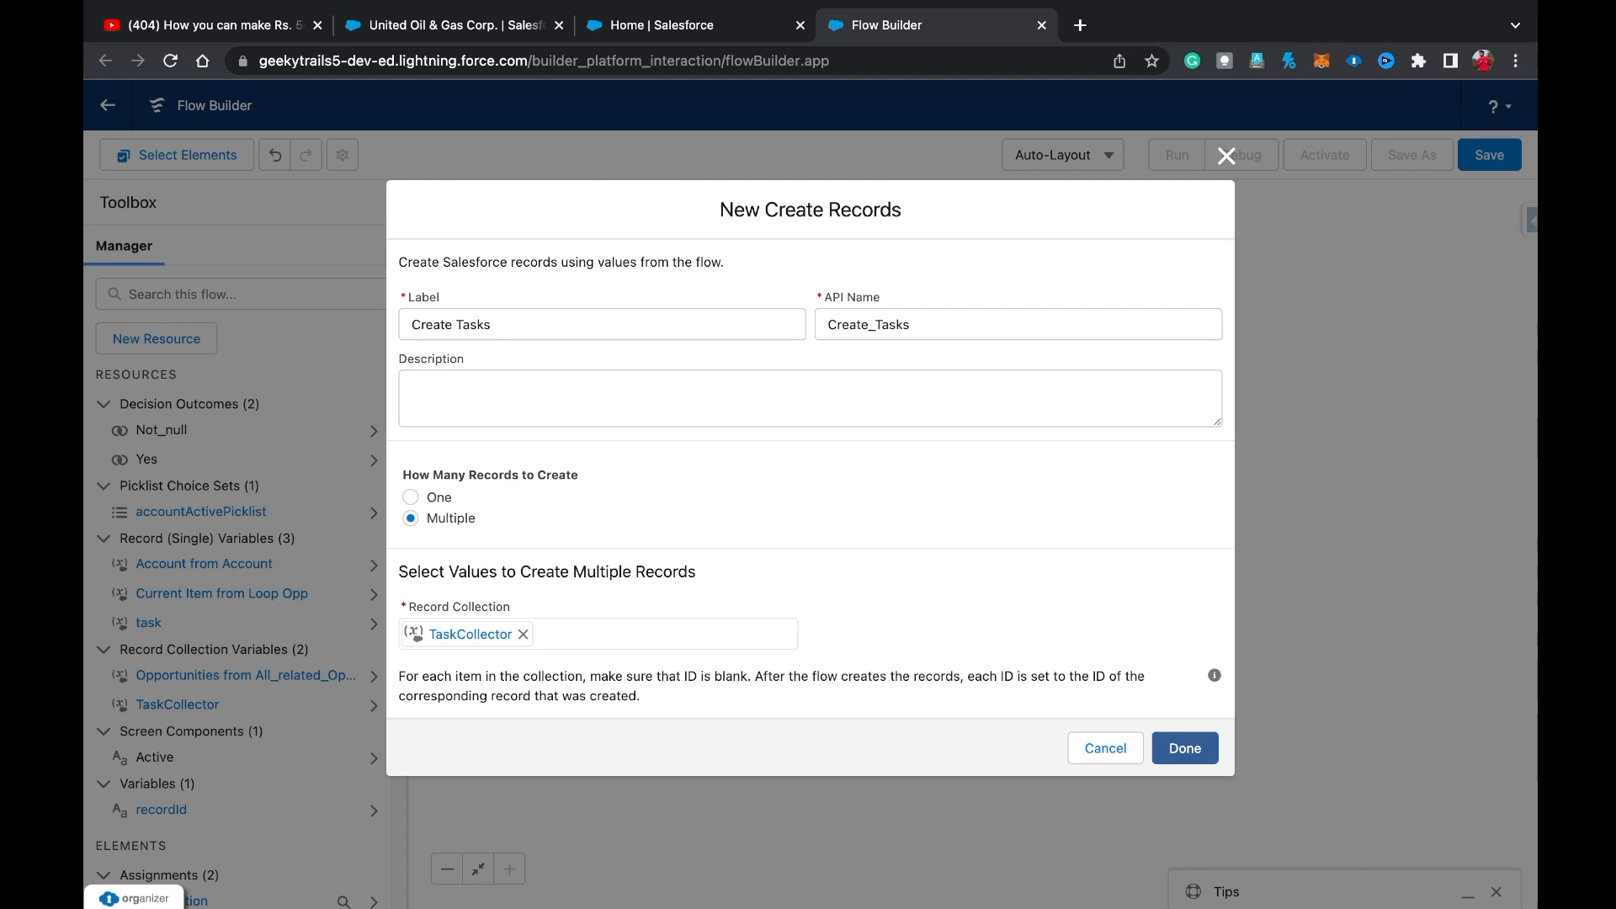
pyautogui.click(1185, 749)
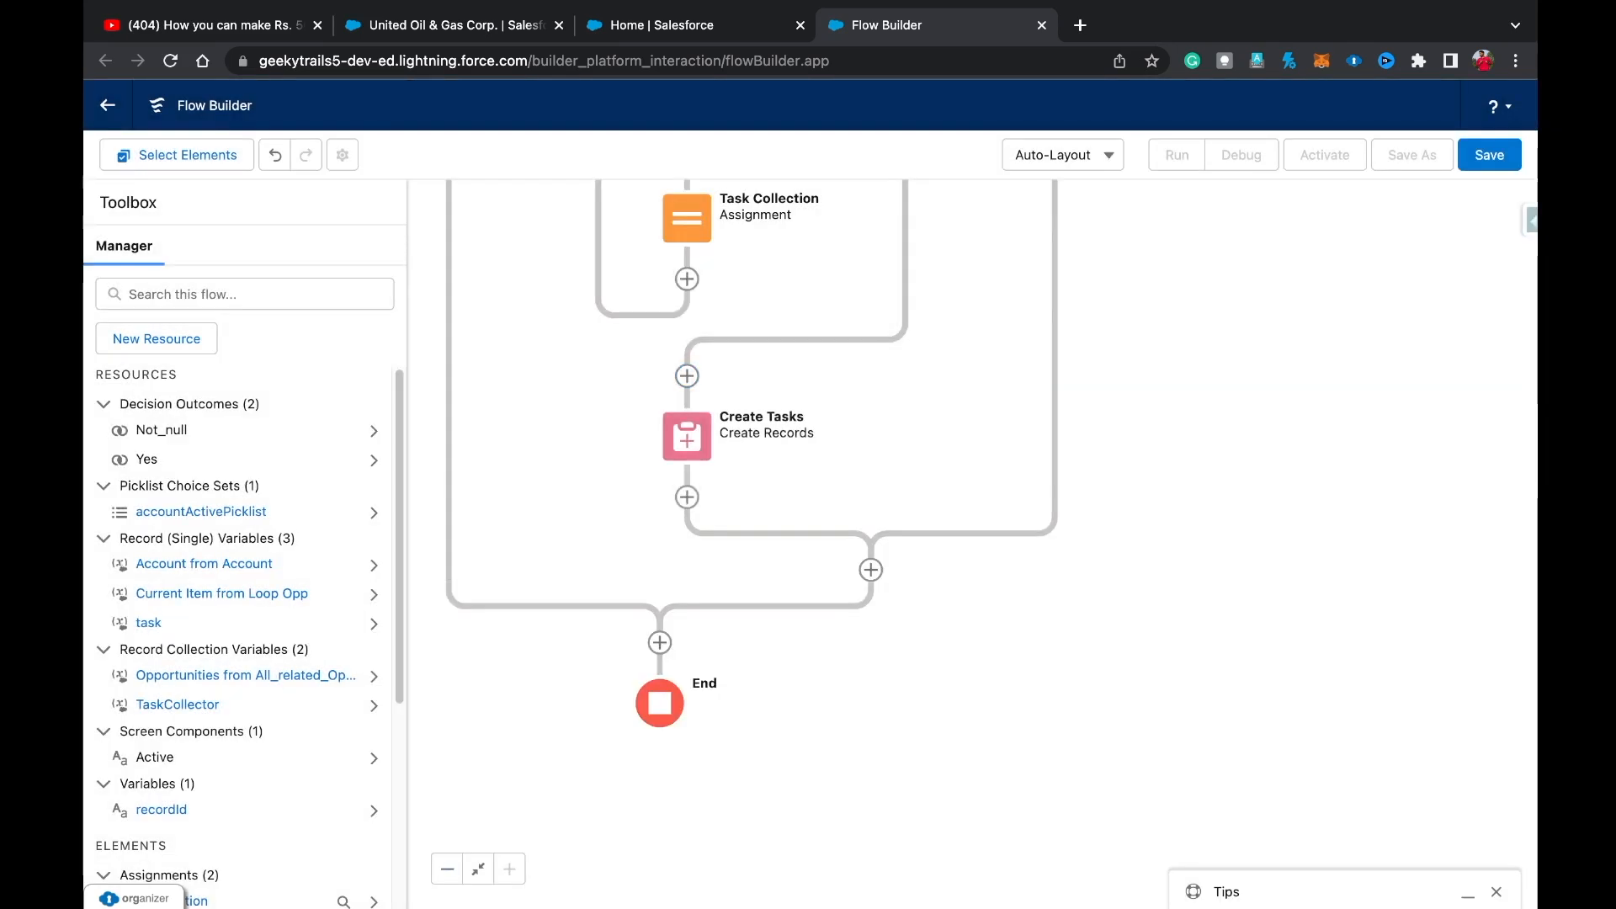
# Examine the overall flow structure from the start element through the decisions, loop and Create Tasks to the end.
pyautogui.click(447, 869)
pyautogui.click(447, 868)
pyautogui.click(447, 869)
pyautogui.click(447, 868)
pyautogui.click(447, 869)
pyautogui.moveTo(724, 547); pyautogui.dragTo(612, 612)
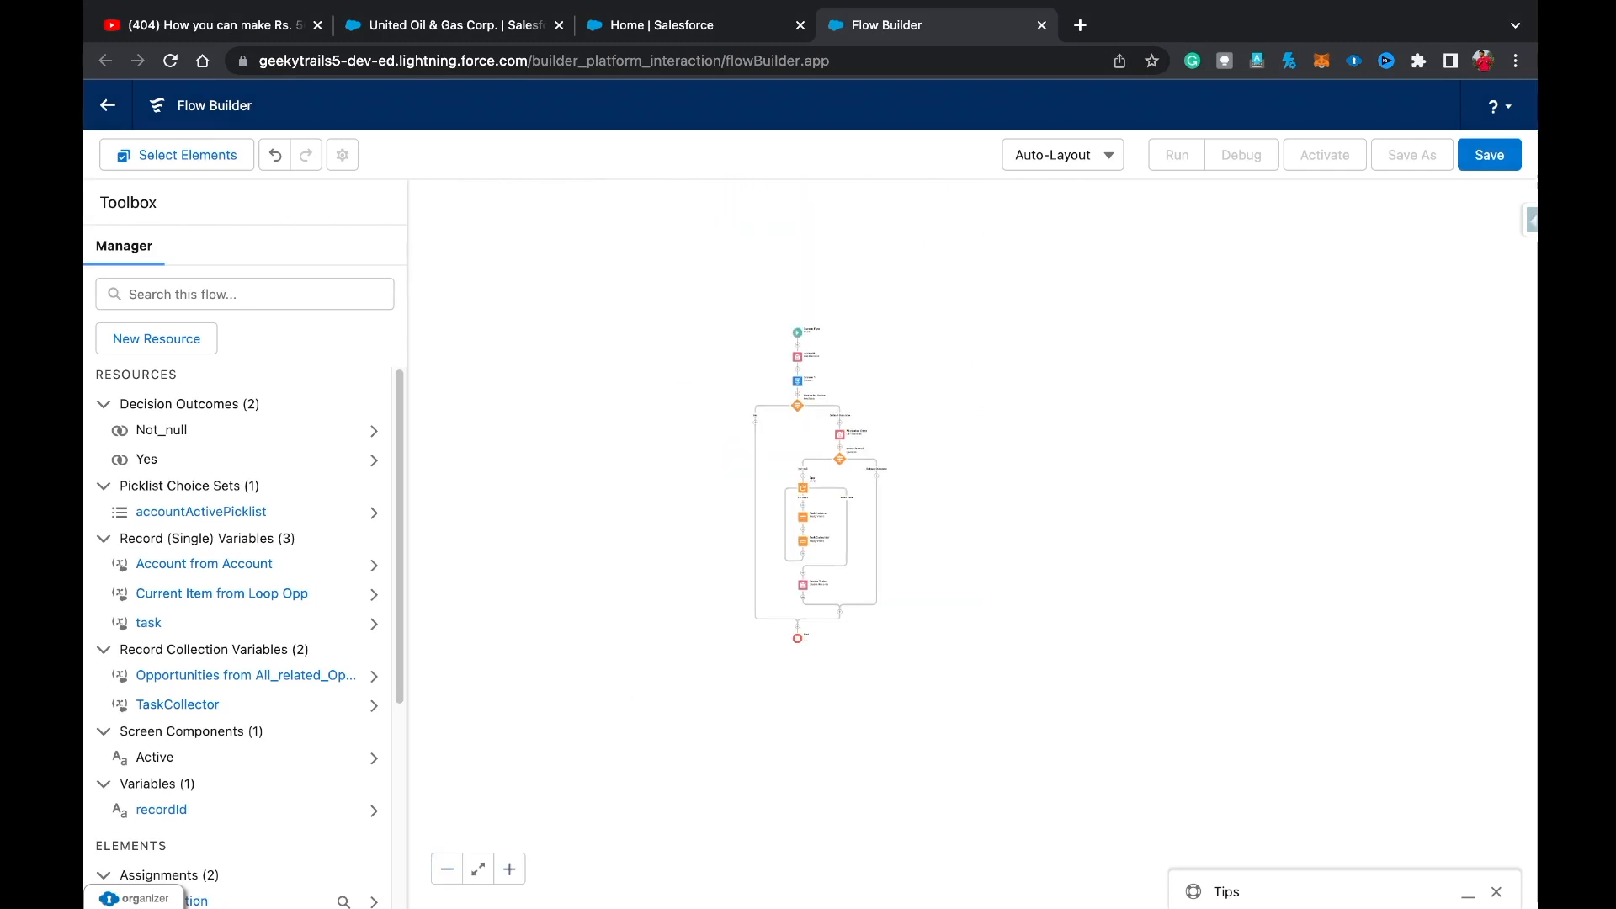
pyautogui.click(509, 869)
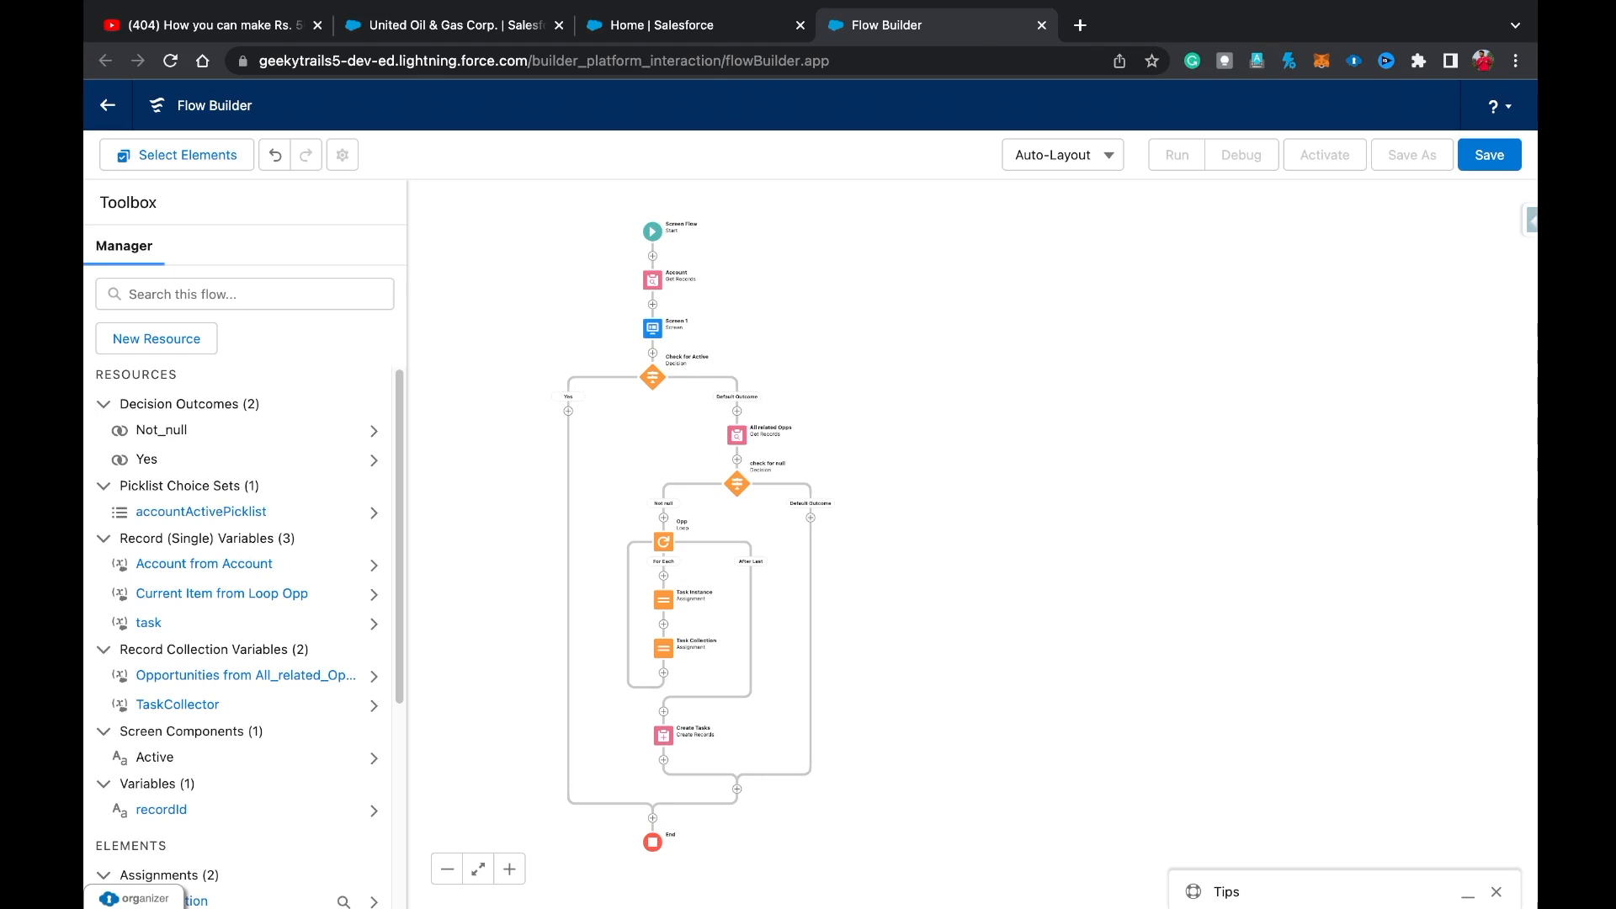
pyautogui.click(509, 869)
pyautogui.moveTo(573, 674); pyautogui.dragTo(726, 814)
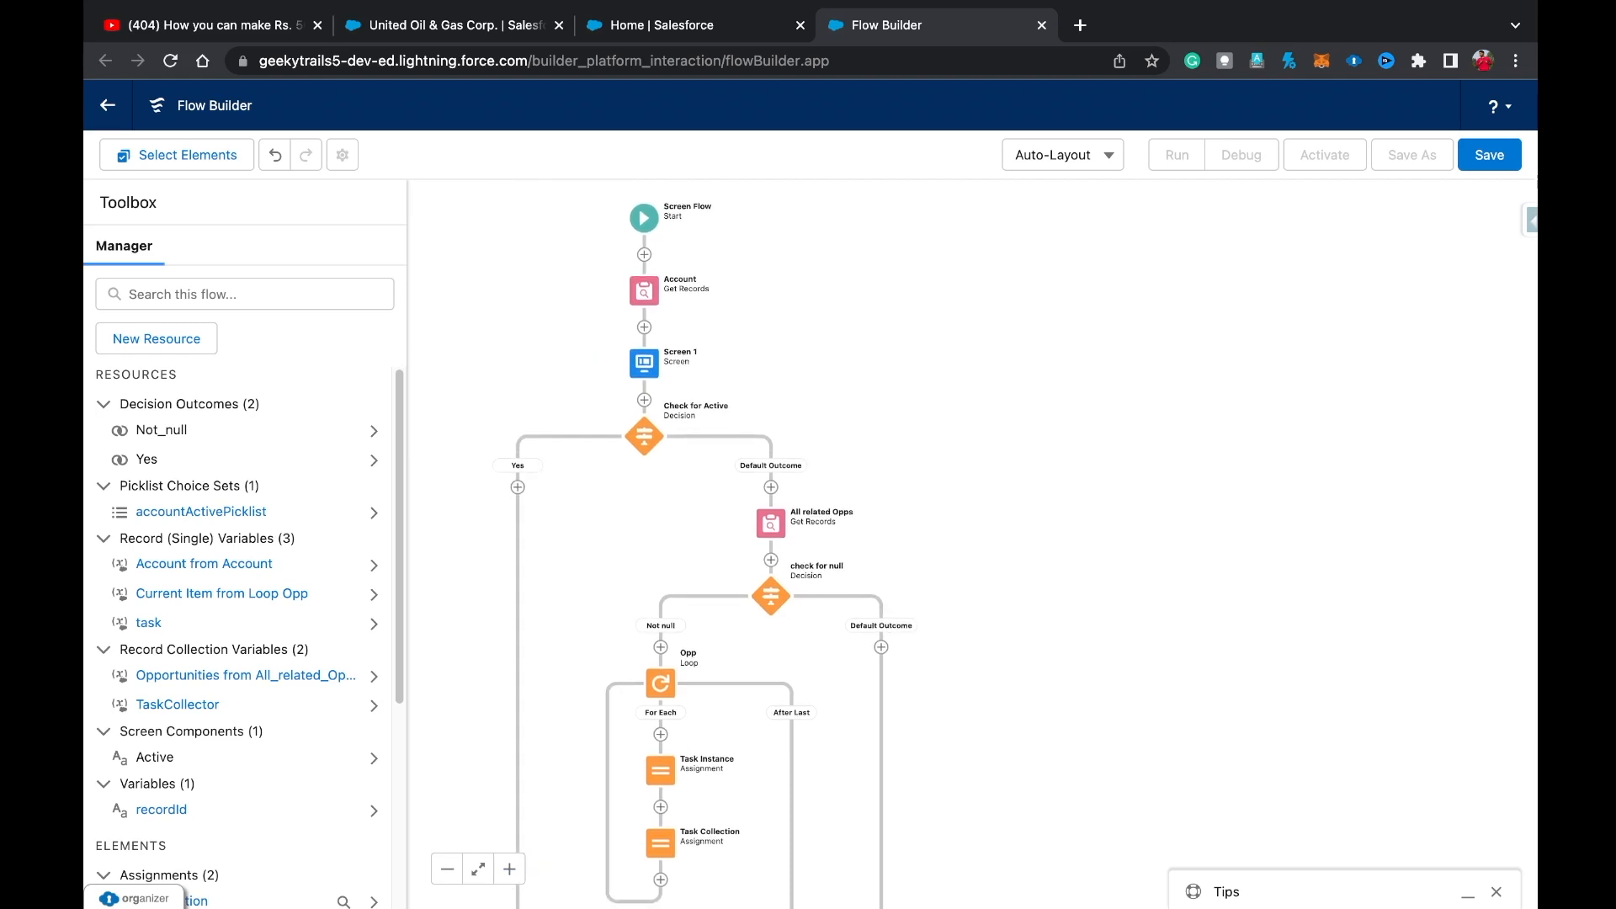
# Save the flow with the label "Create Task" and activate it.
pyautogui.click(1489, 154)
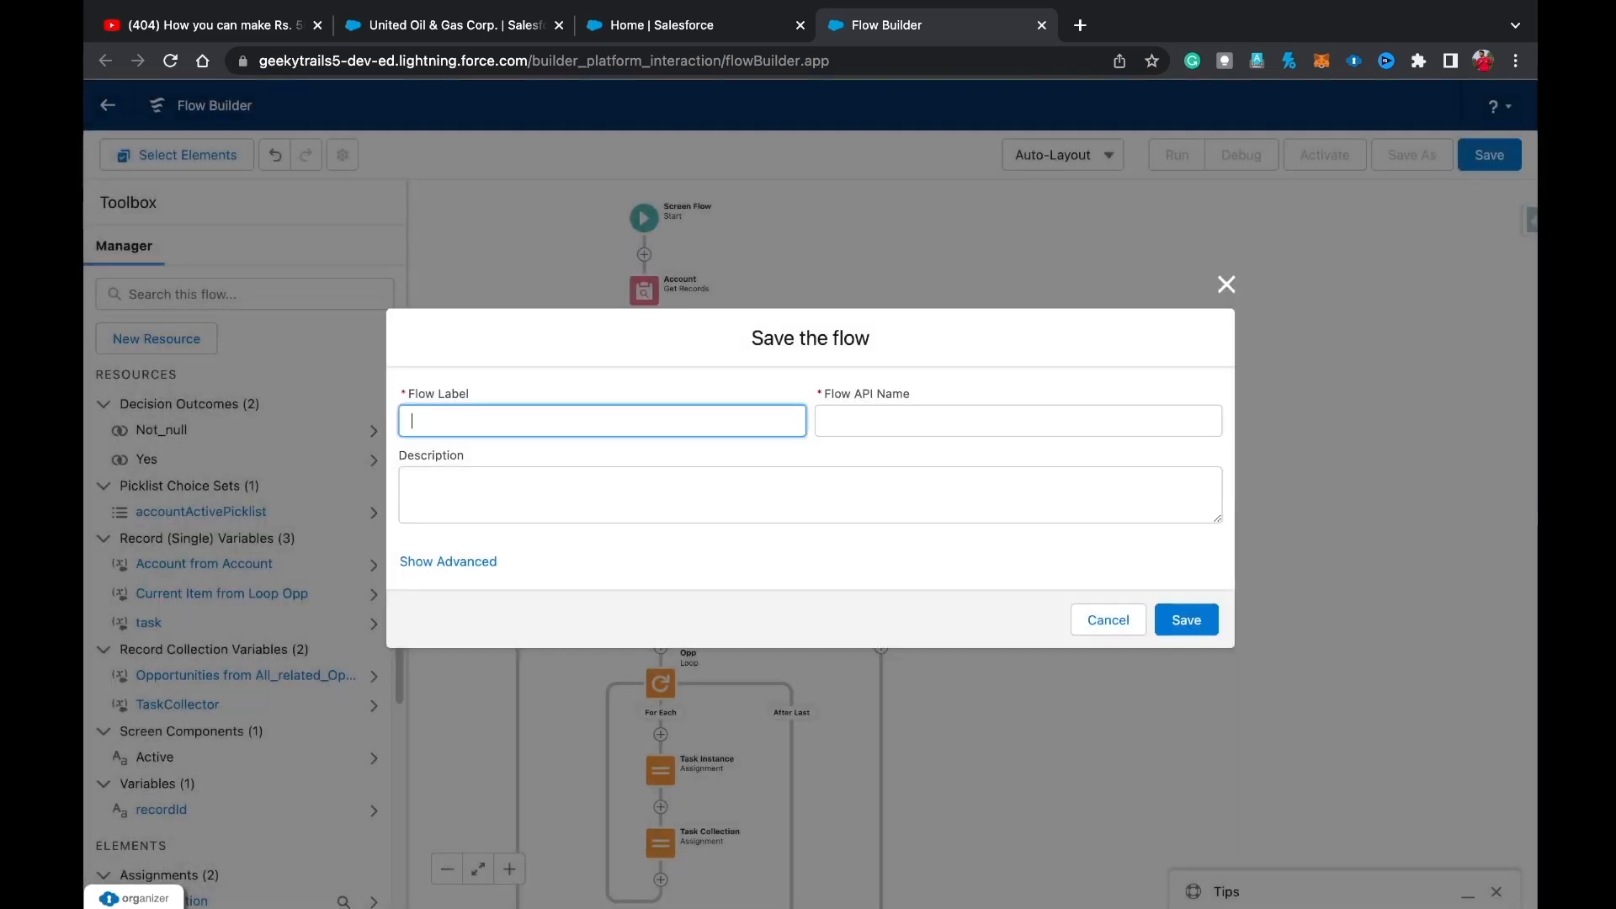
pyautogui.write('Create Task')
pyautogui.press('Tab')
pyautogui.click(1186, 619)
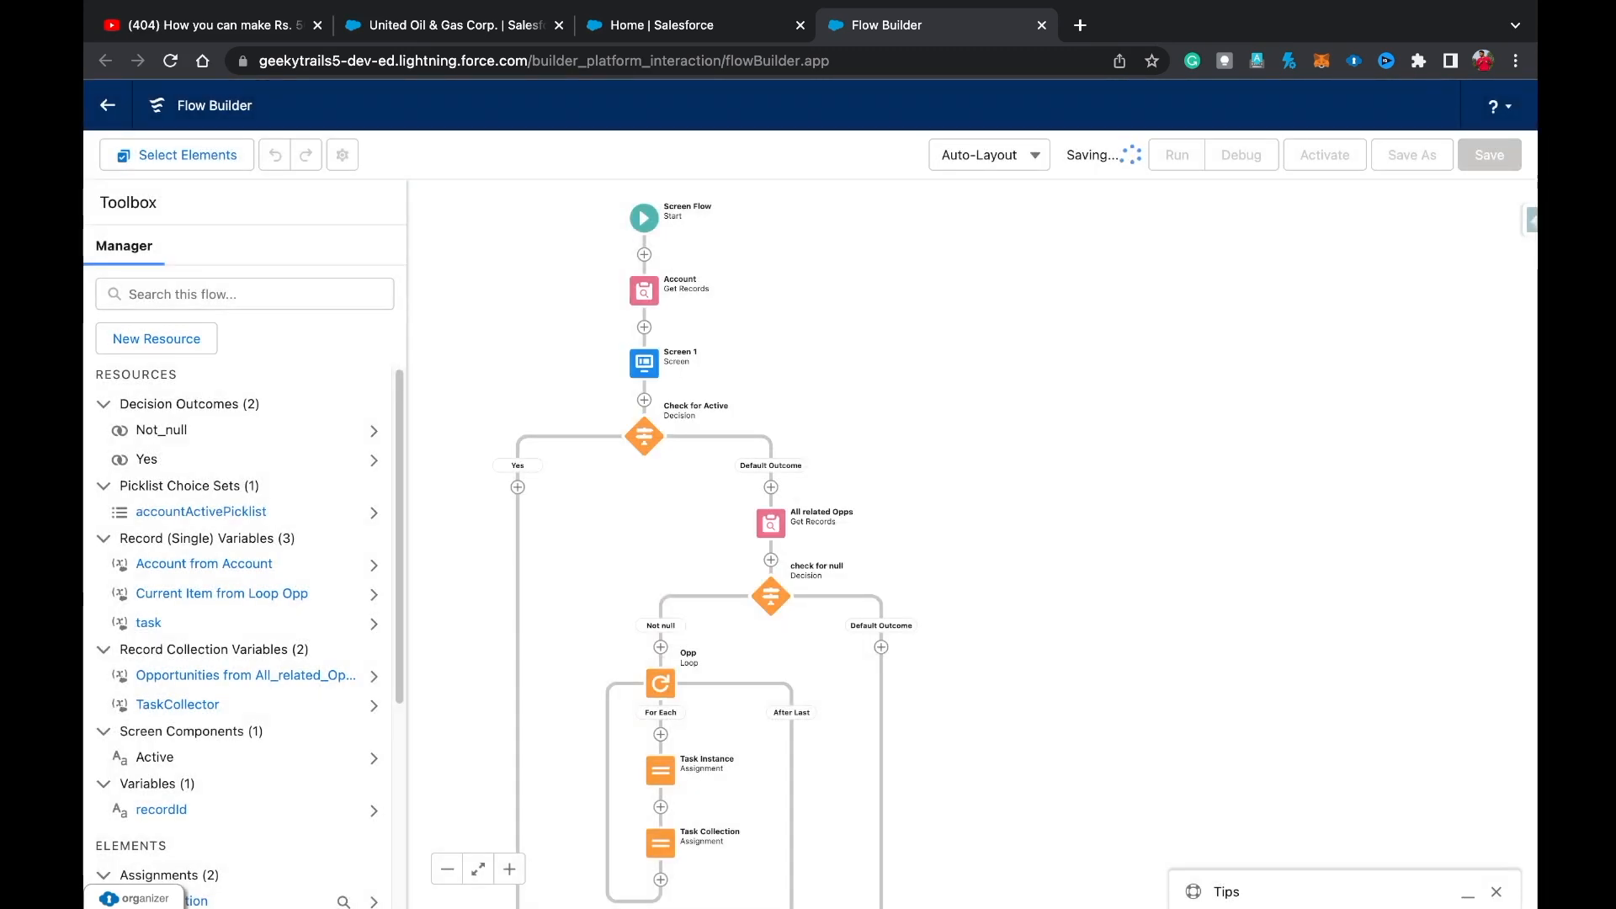
pyautogui.click(1325, 155)
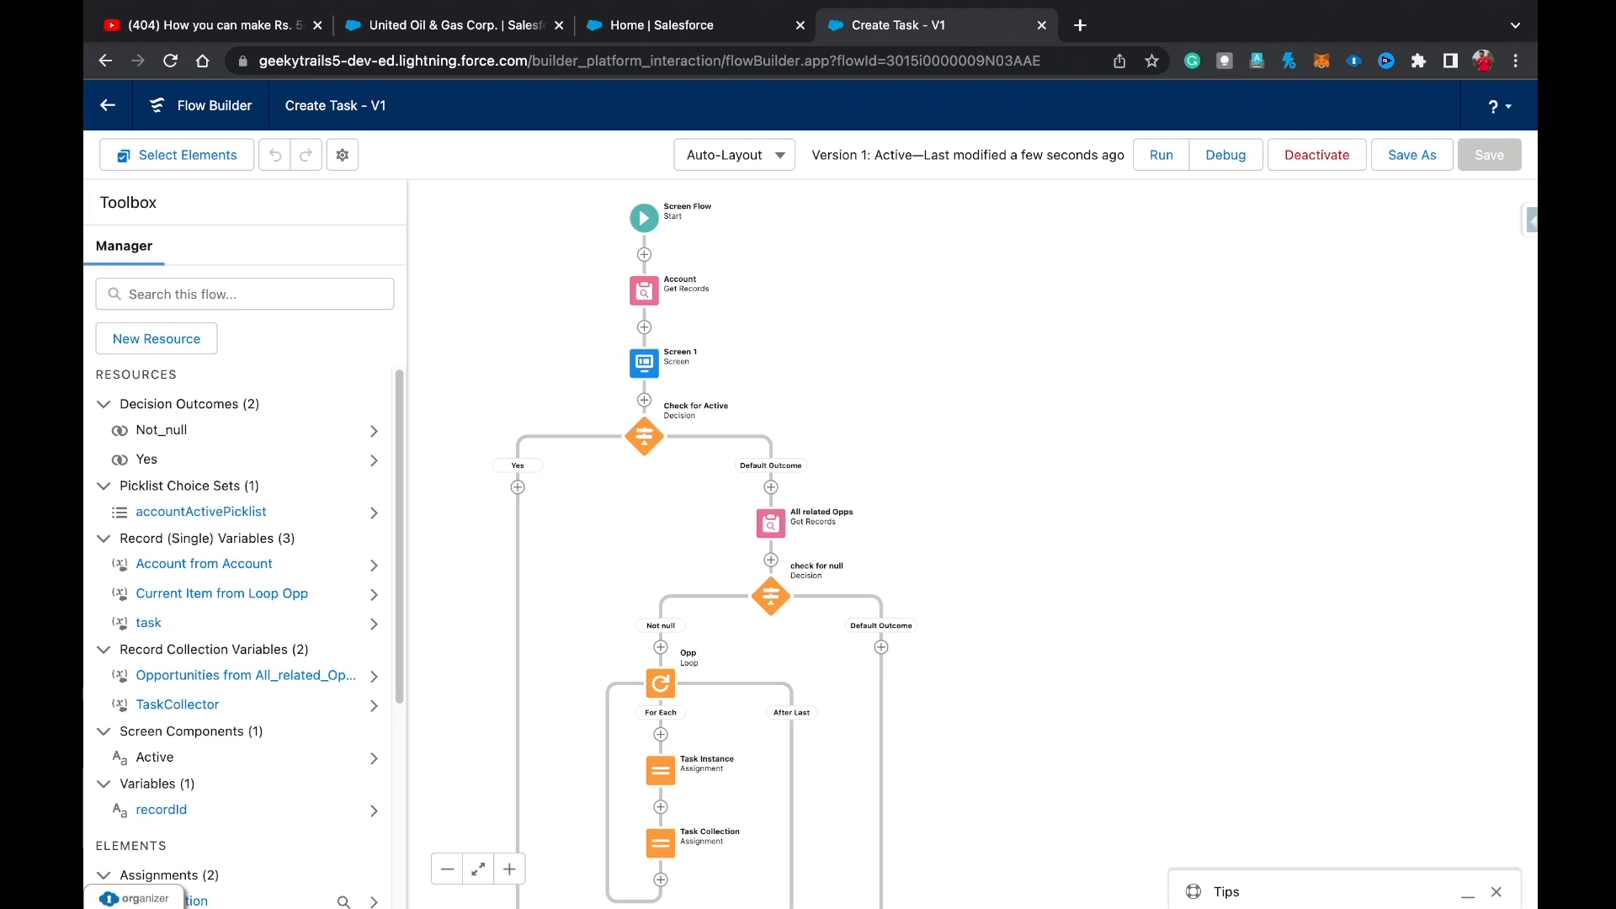
# In Salesforce Setup's Object Manager, find the Account object and open its Buttons, Links, and Actions.
pyautogui.click(669, 30)
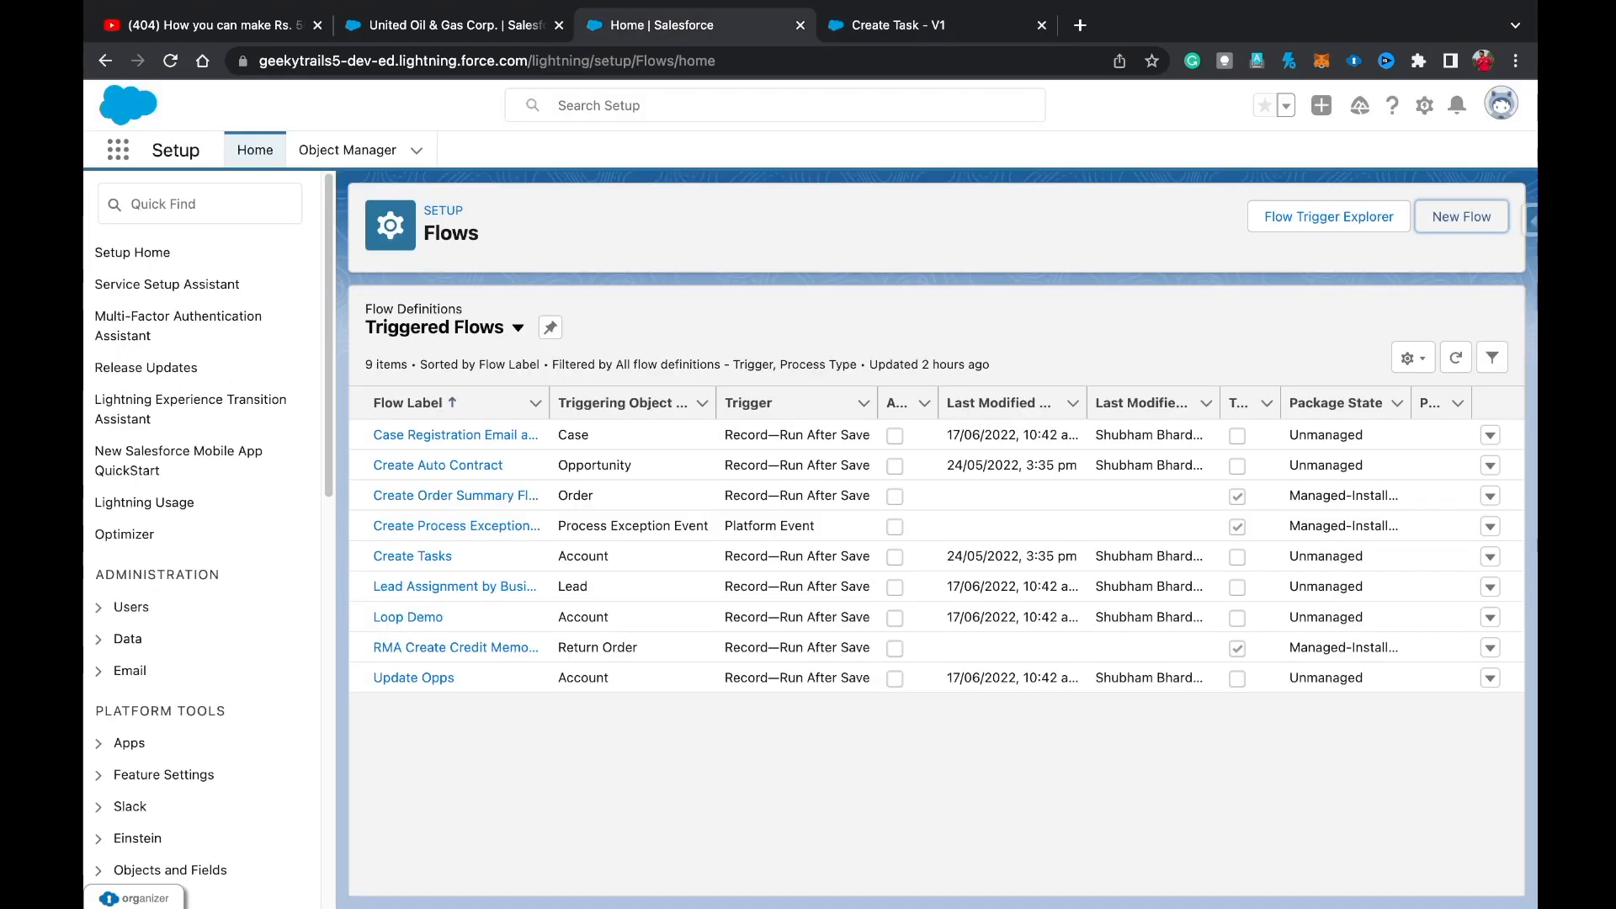
pyautogui.click(347, 150)
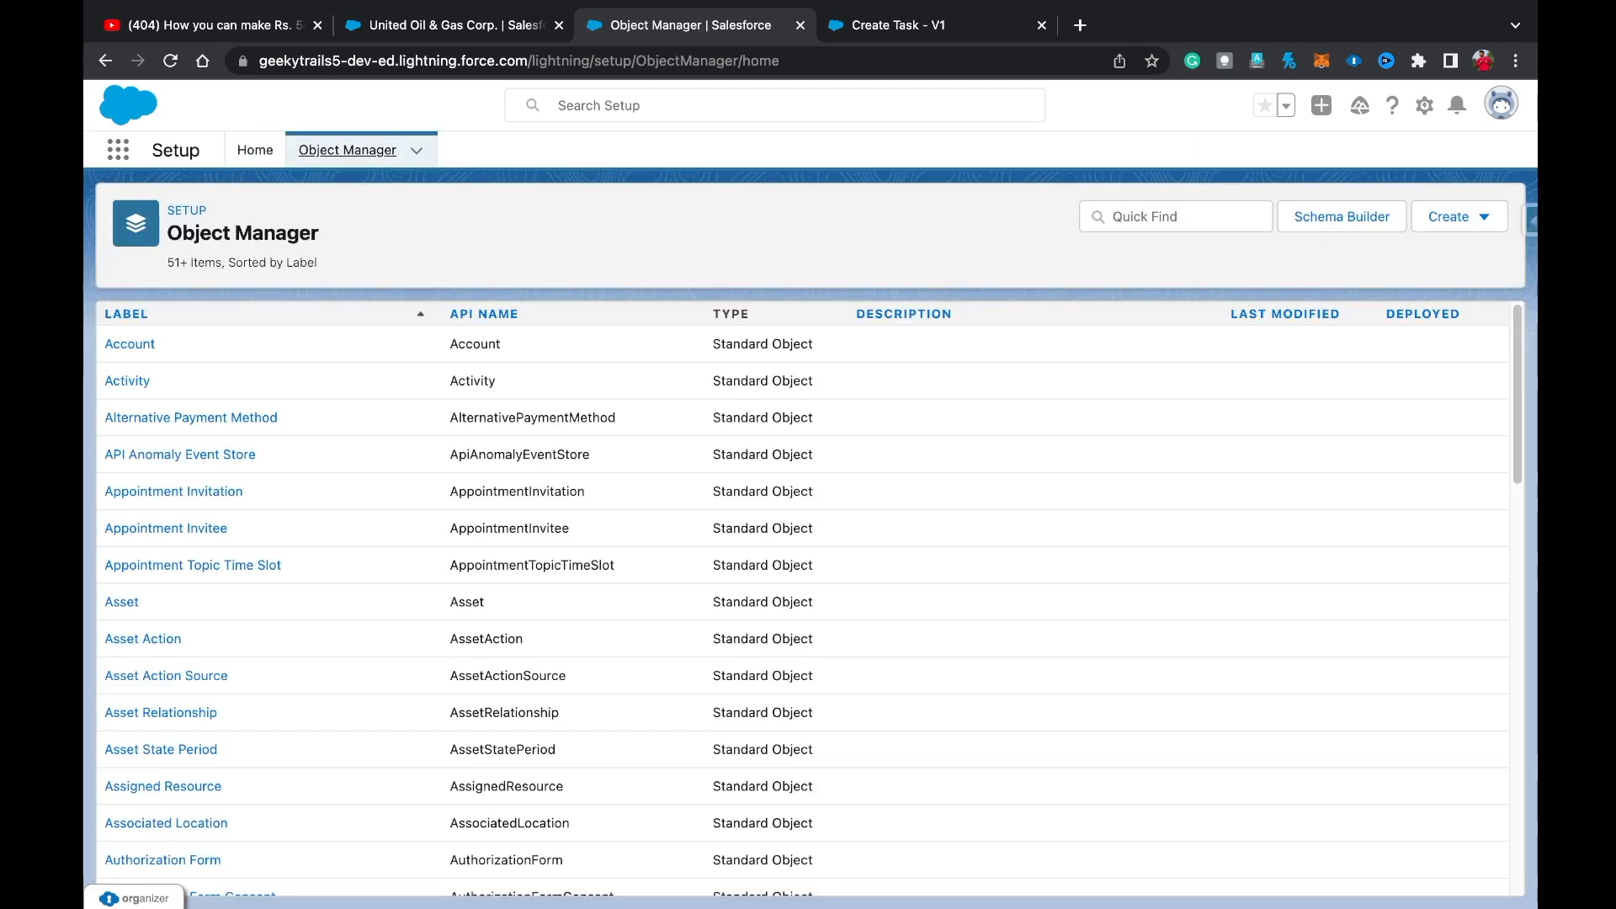
pyautogui.click(1176, 216)
pyautogui.write('Acc')
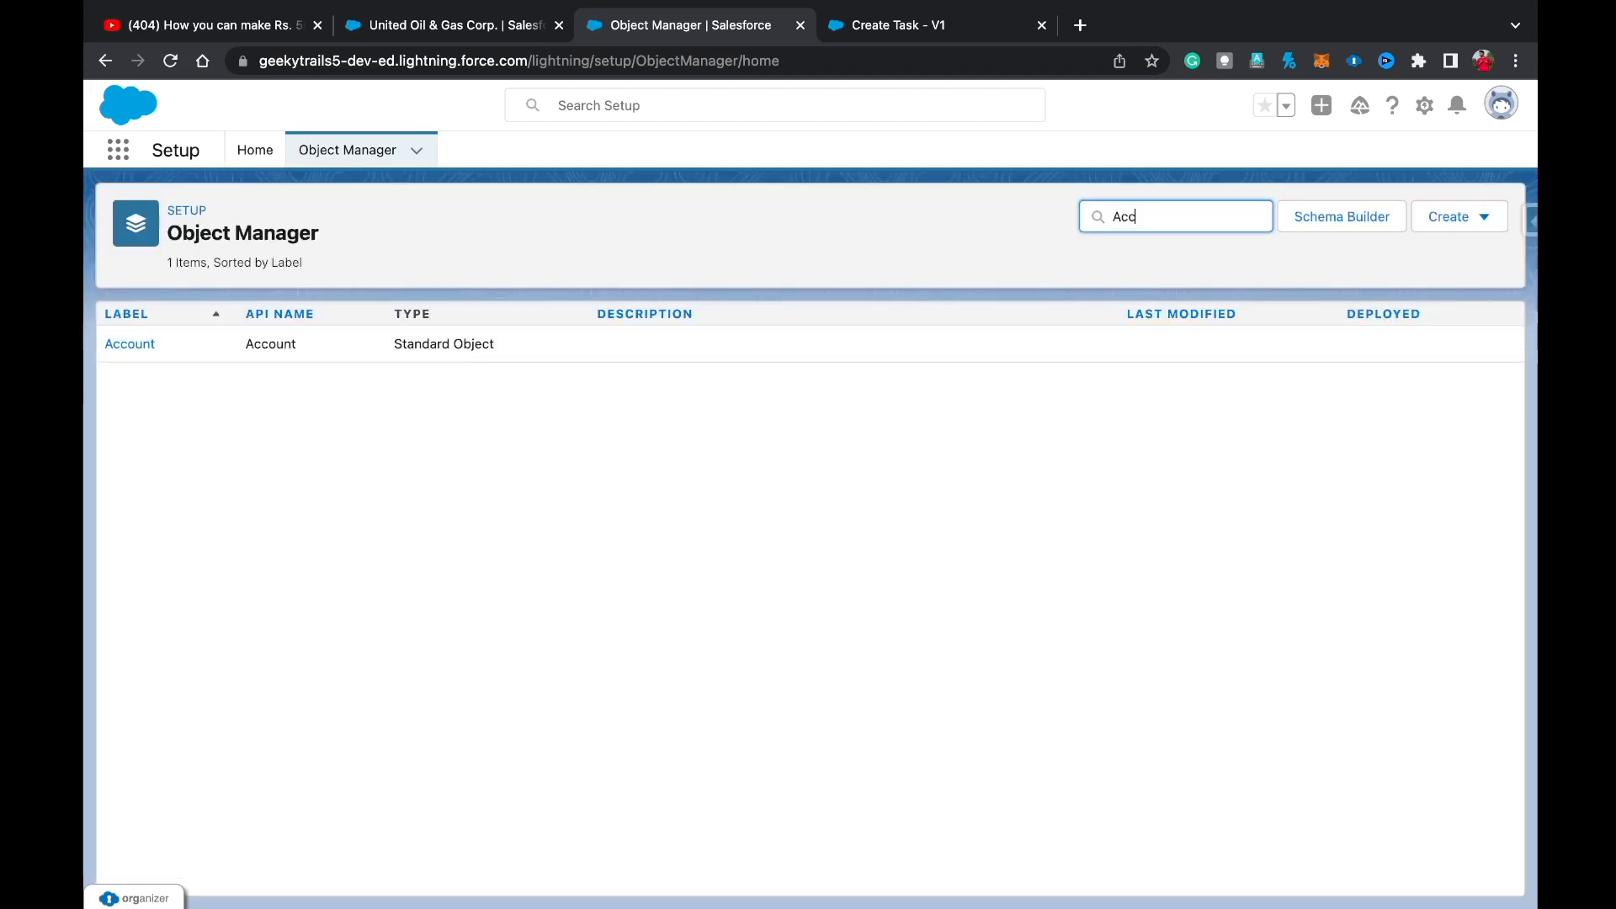
pyautogui.click(129, 344)
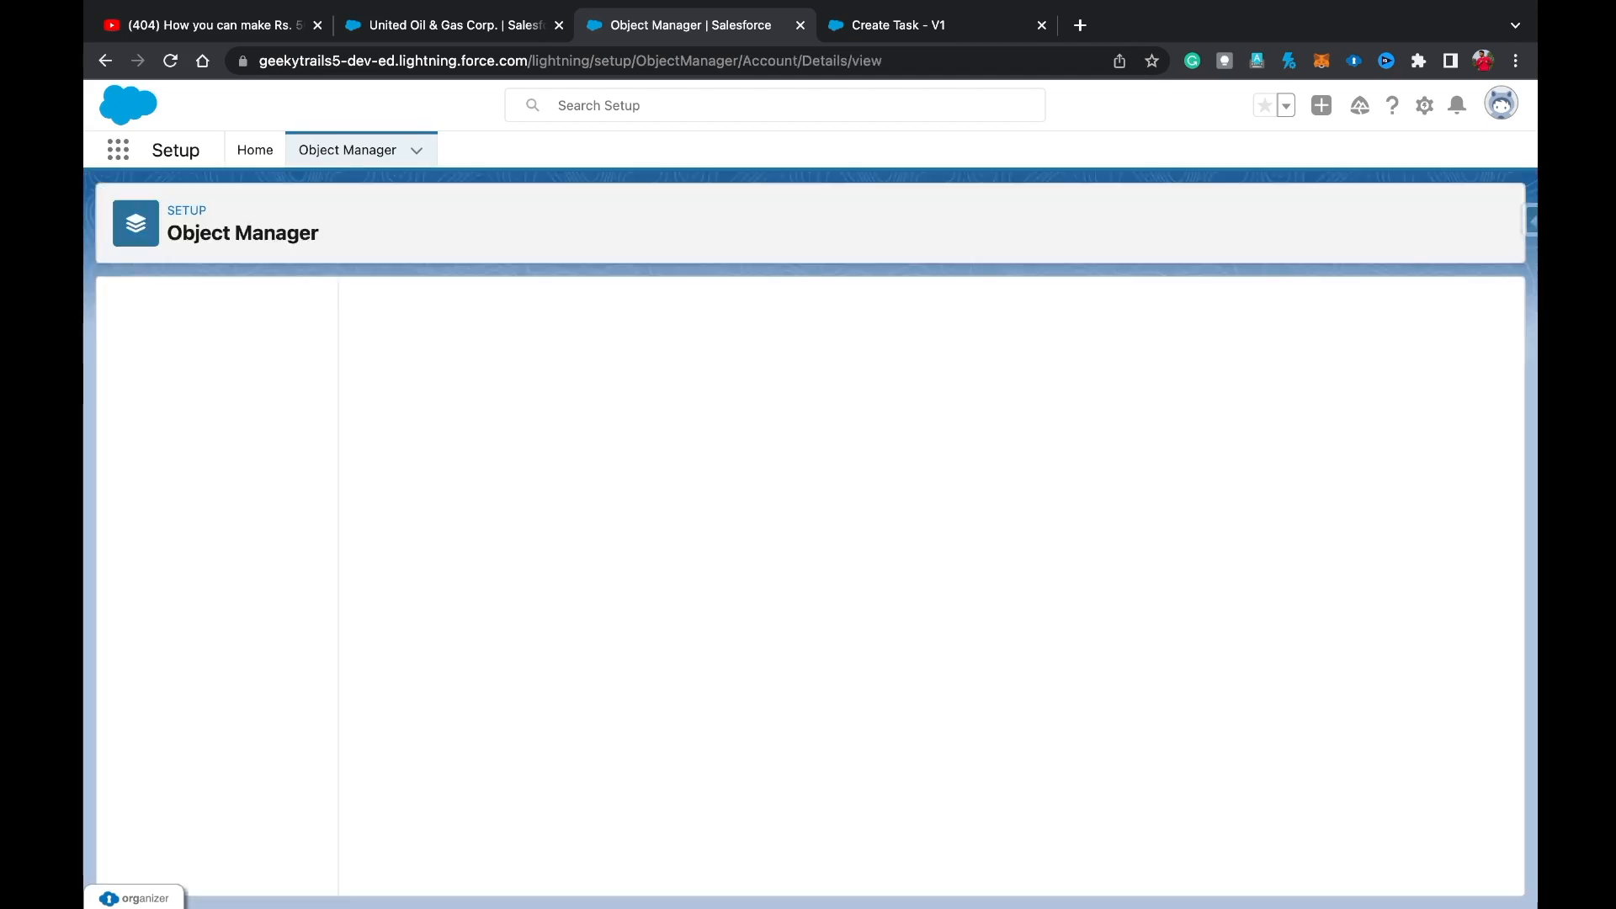
pyautogui.click(195, 349)
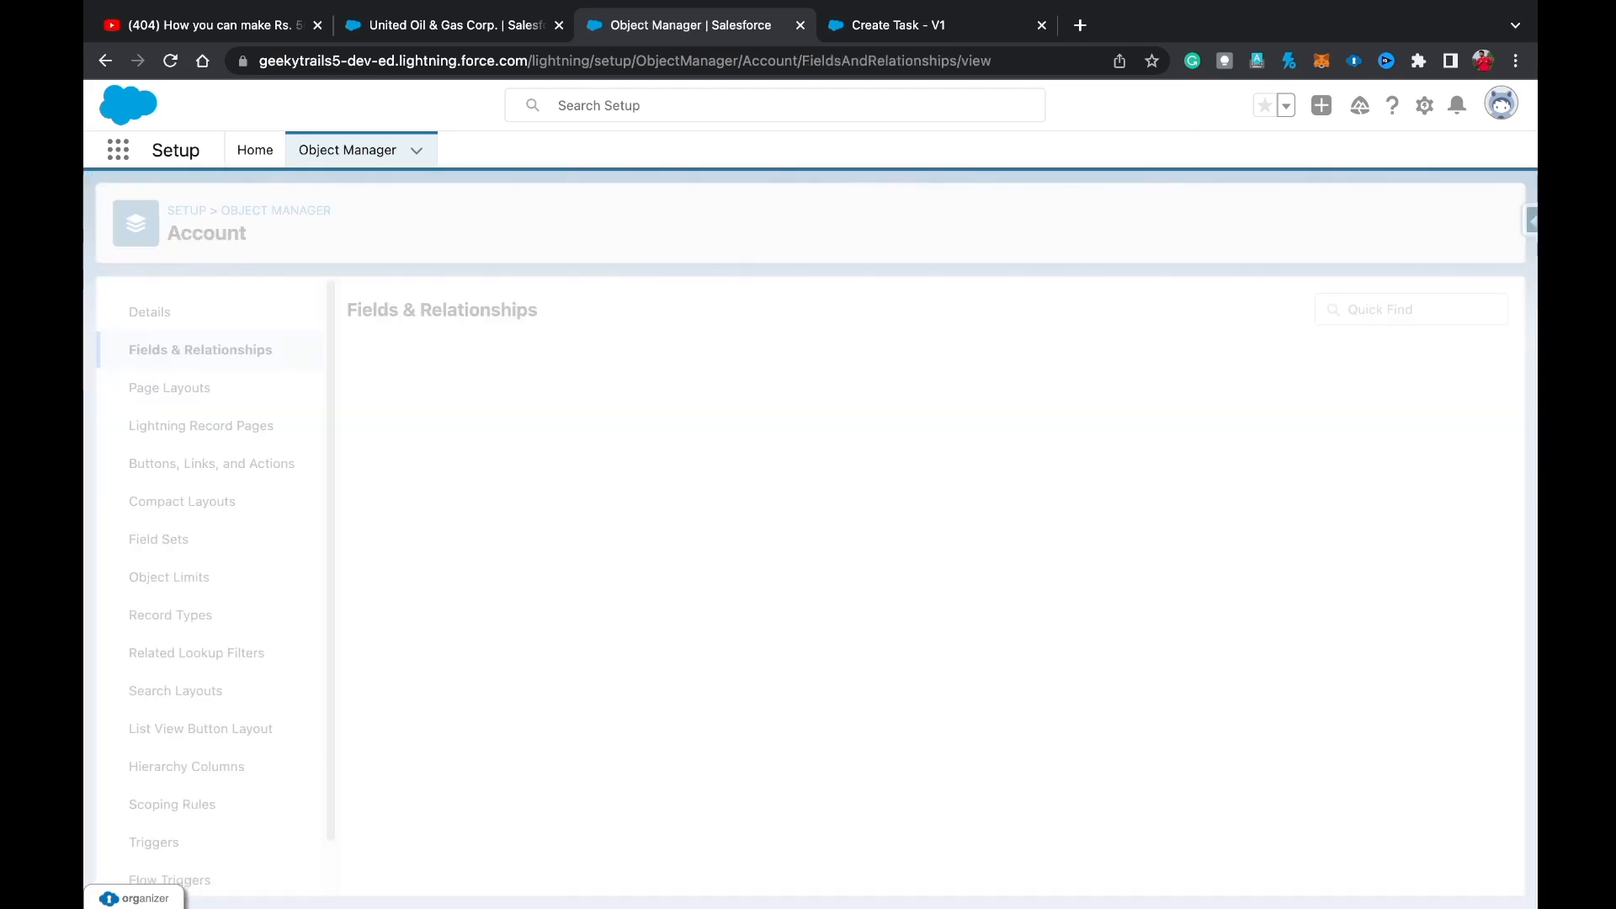
pyautogui.click(201, 425)
pyautogui.click(211, 463)
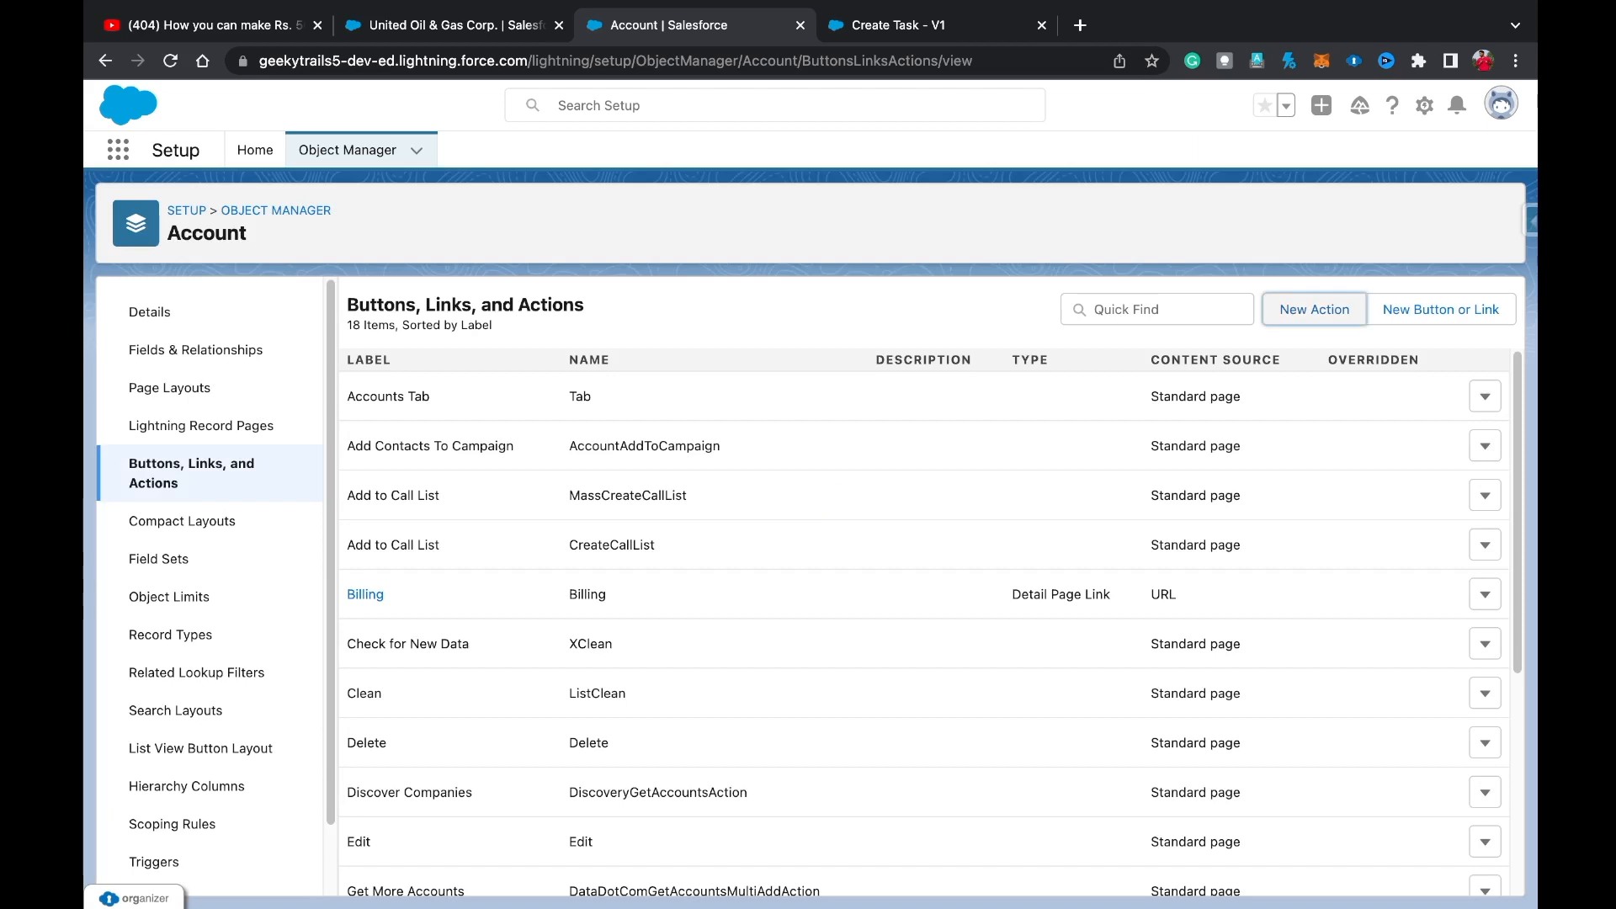
# Create and save an Account action of type Flow that runs Create Task, with the label "Active / Status" and the name "Active".
pyautogui.click(1314, 309)
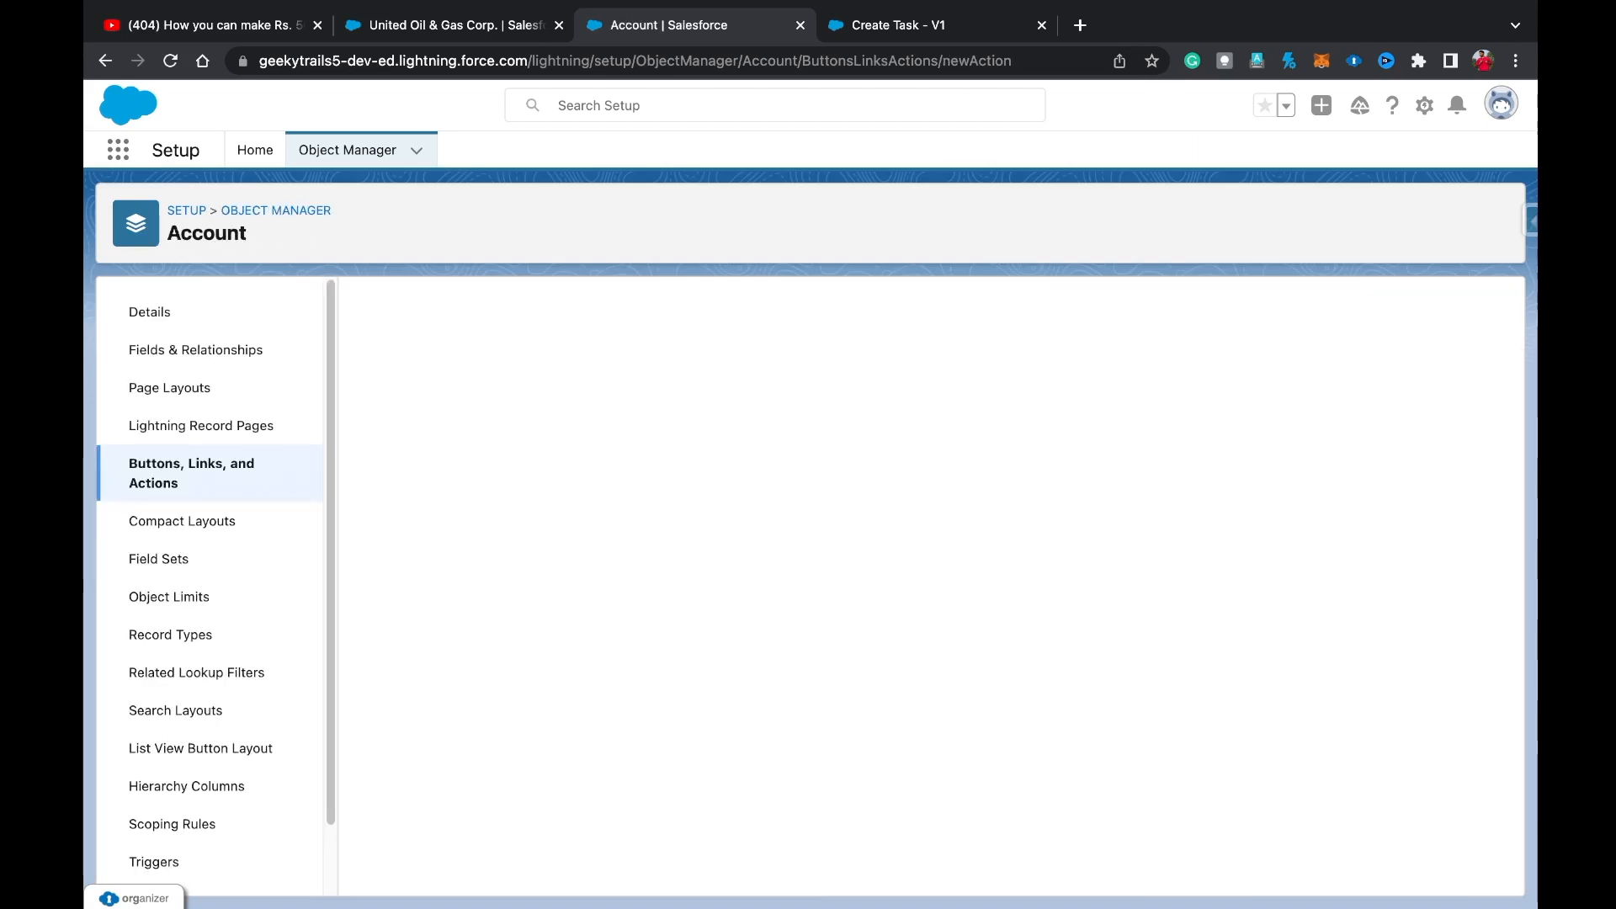
pyautogui.click(669, 427)
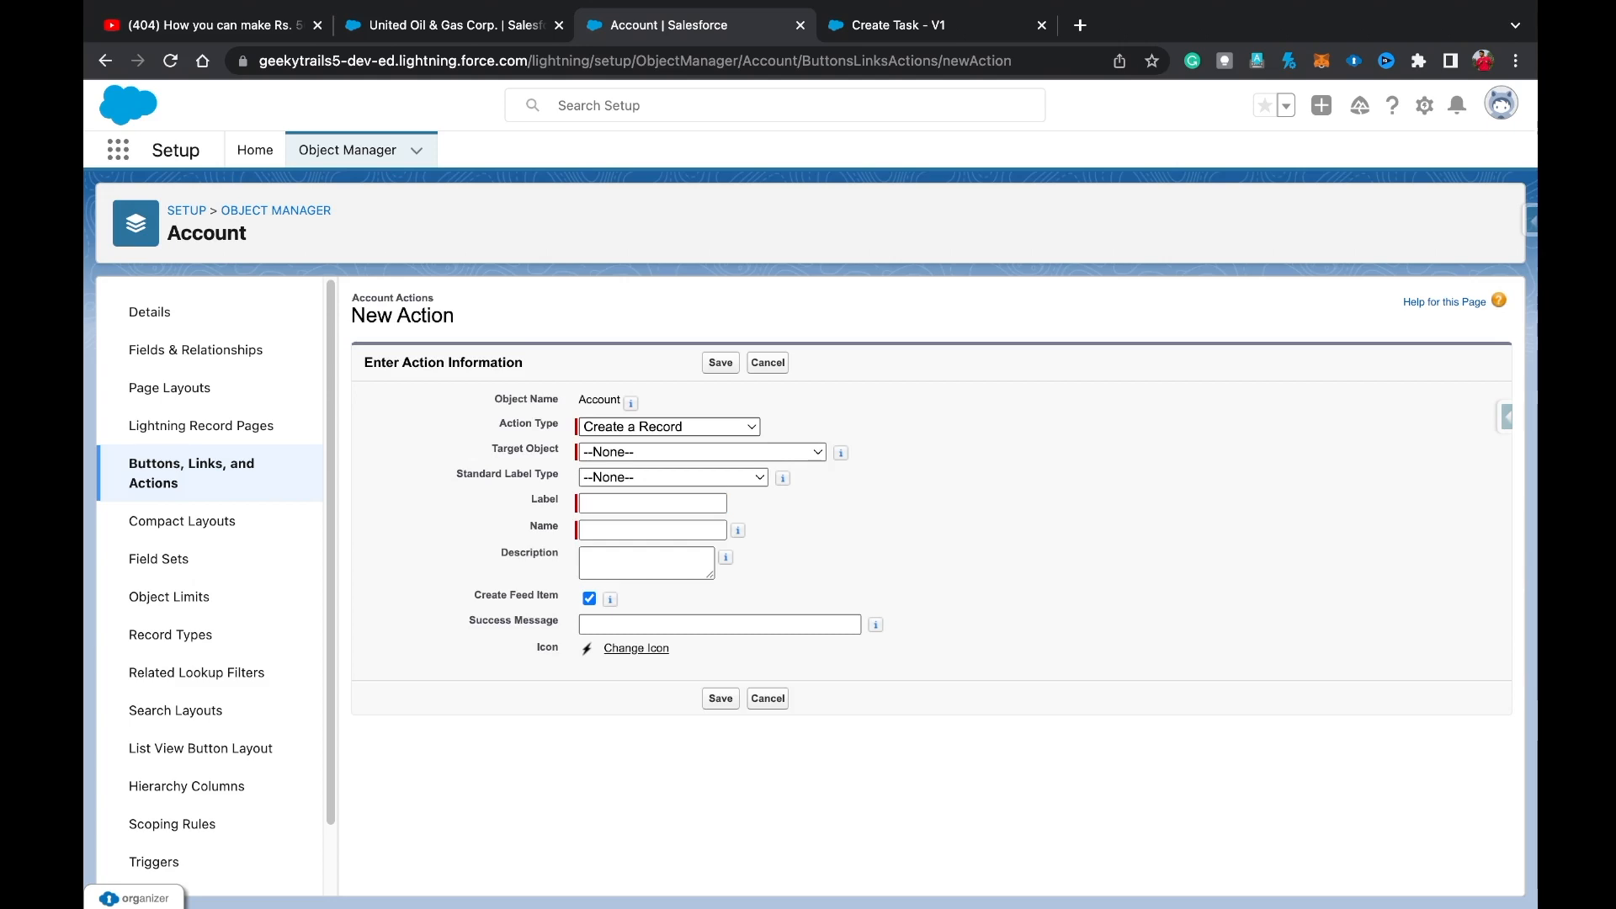
pyautogui.click(627, 559)
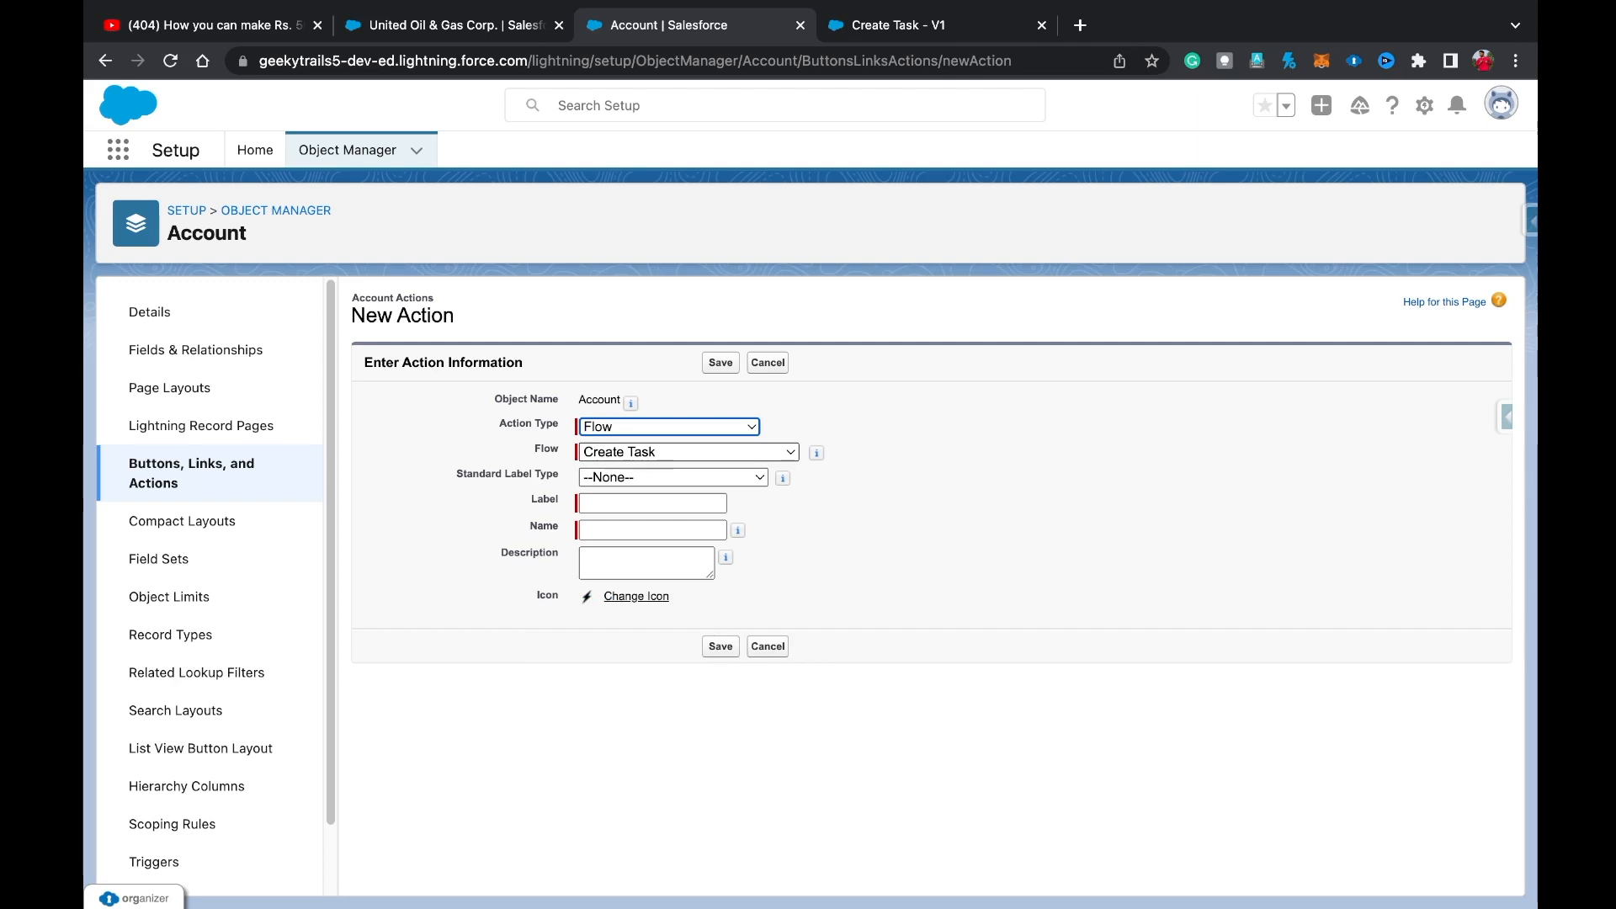
pyautogui.click(653, 503)
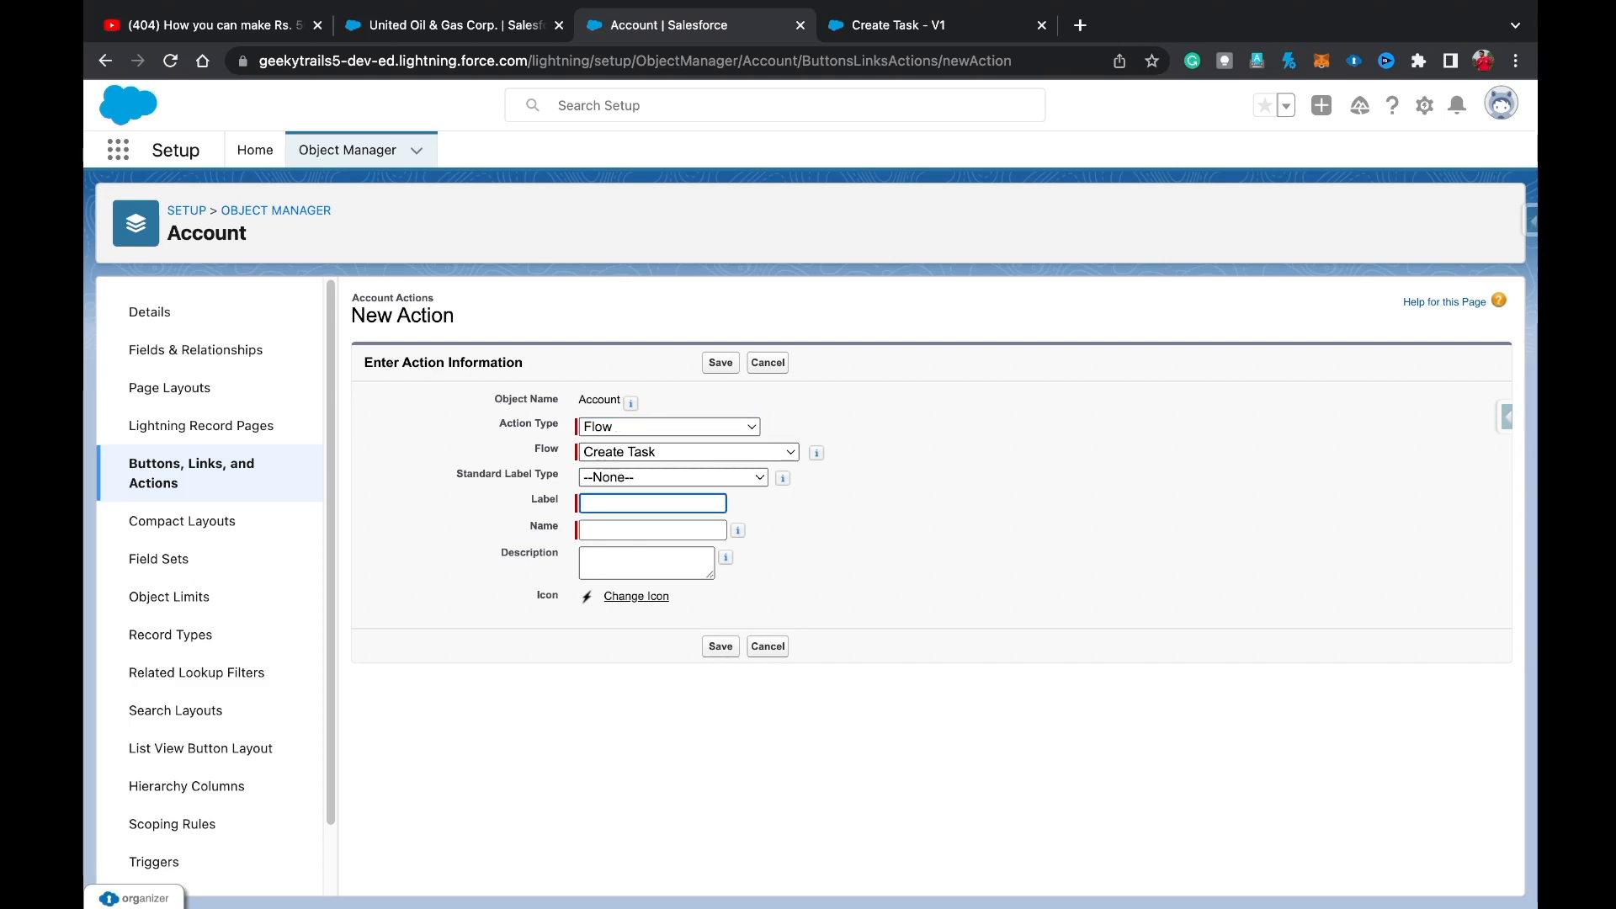
pyautogui.write('Active')
pyautogui.press('Tab')
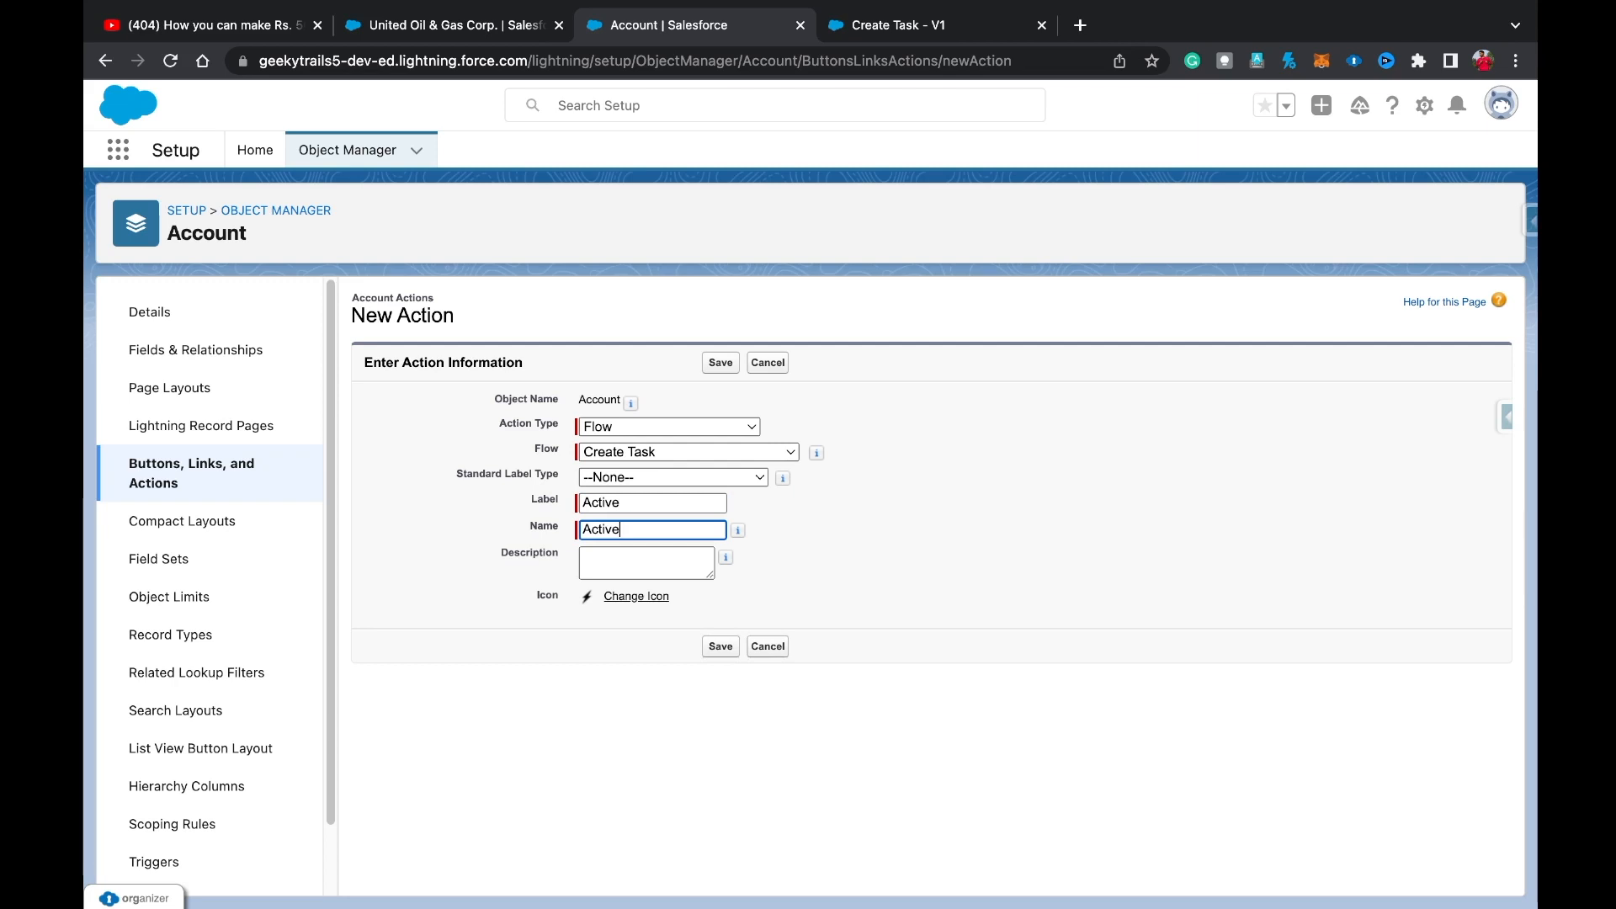
pyautogui.click(621, 503)
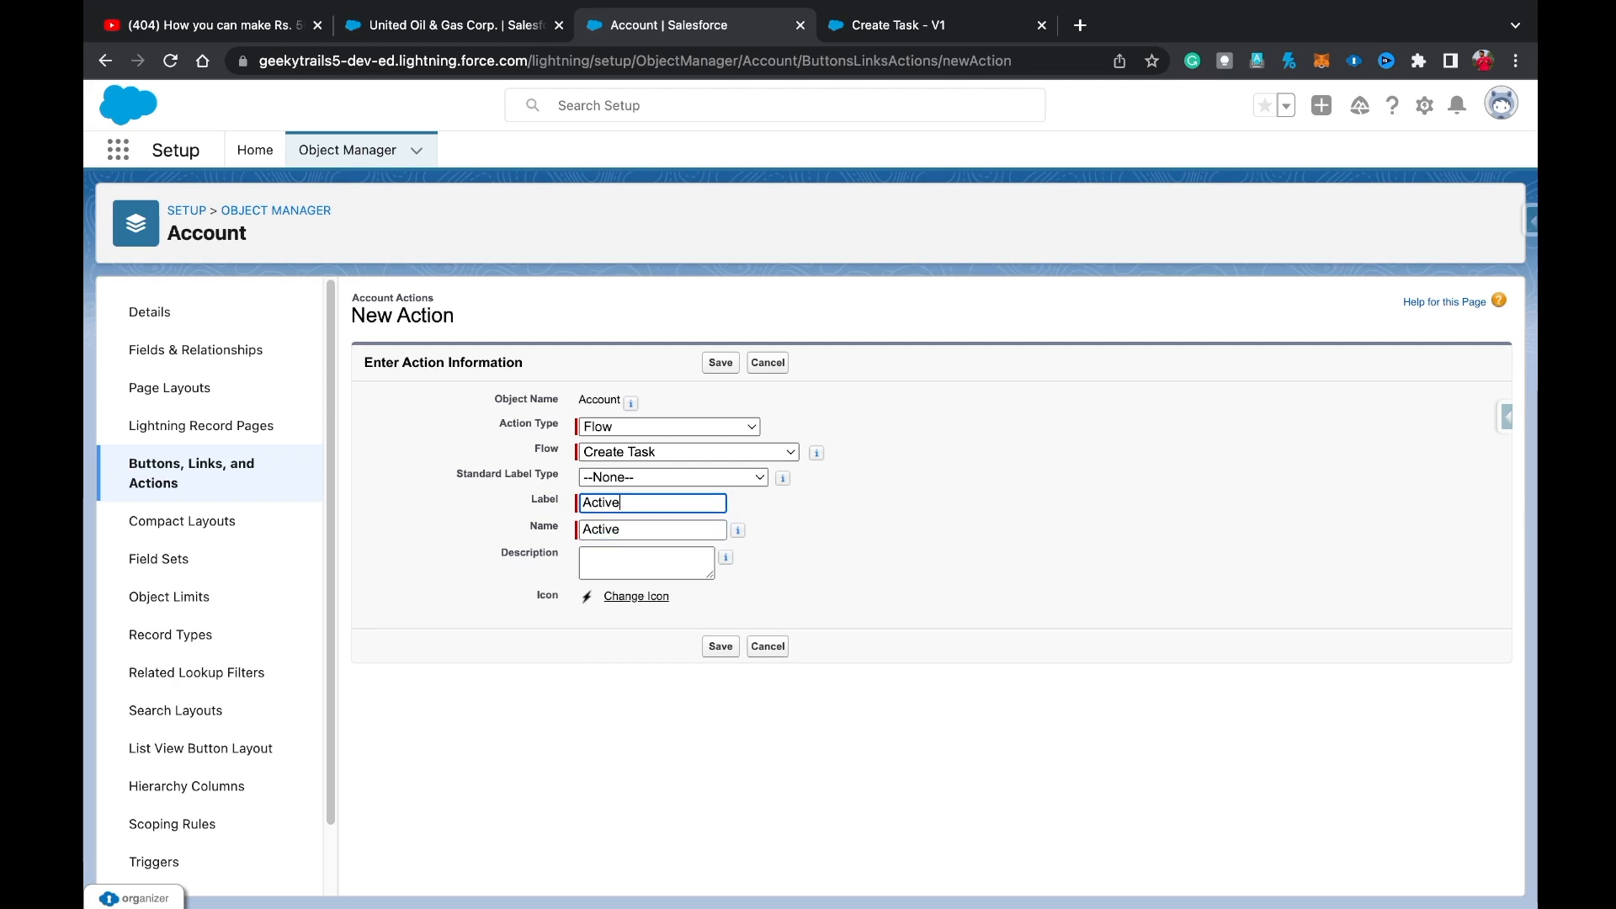
pyautogui.write('/ Status')
pyautogui.click(909, 532)
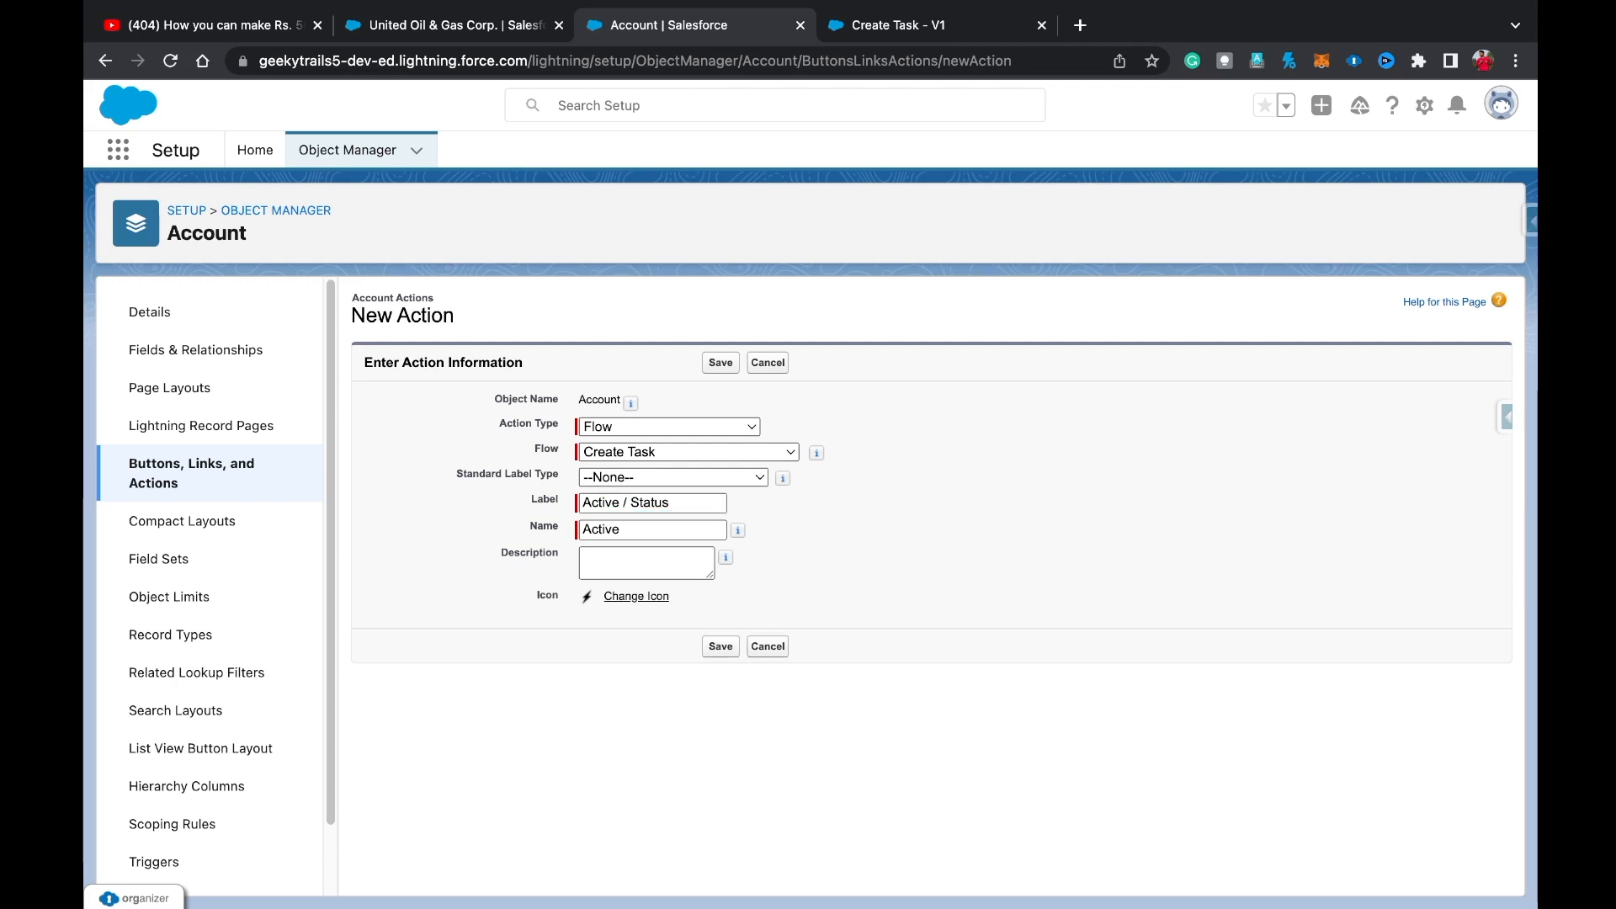
pyautogui.click(721, 646)
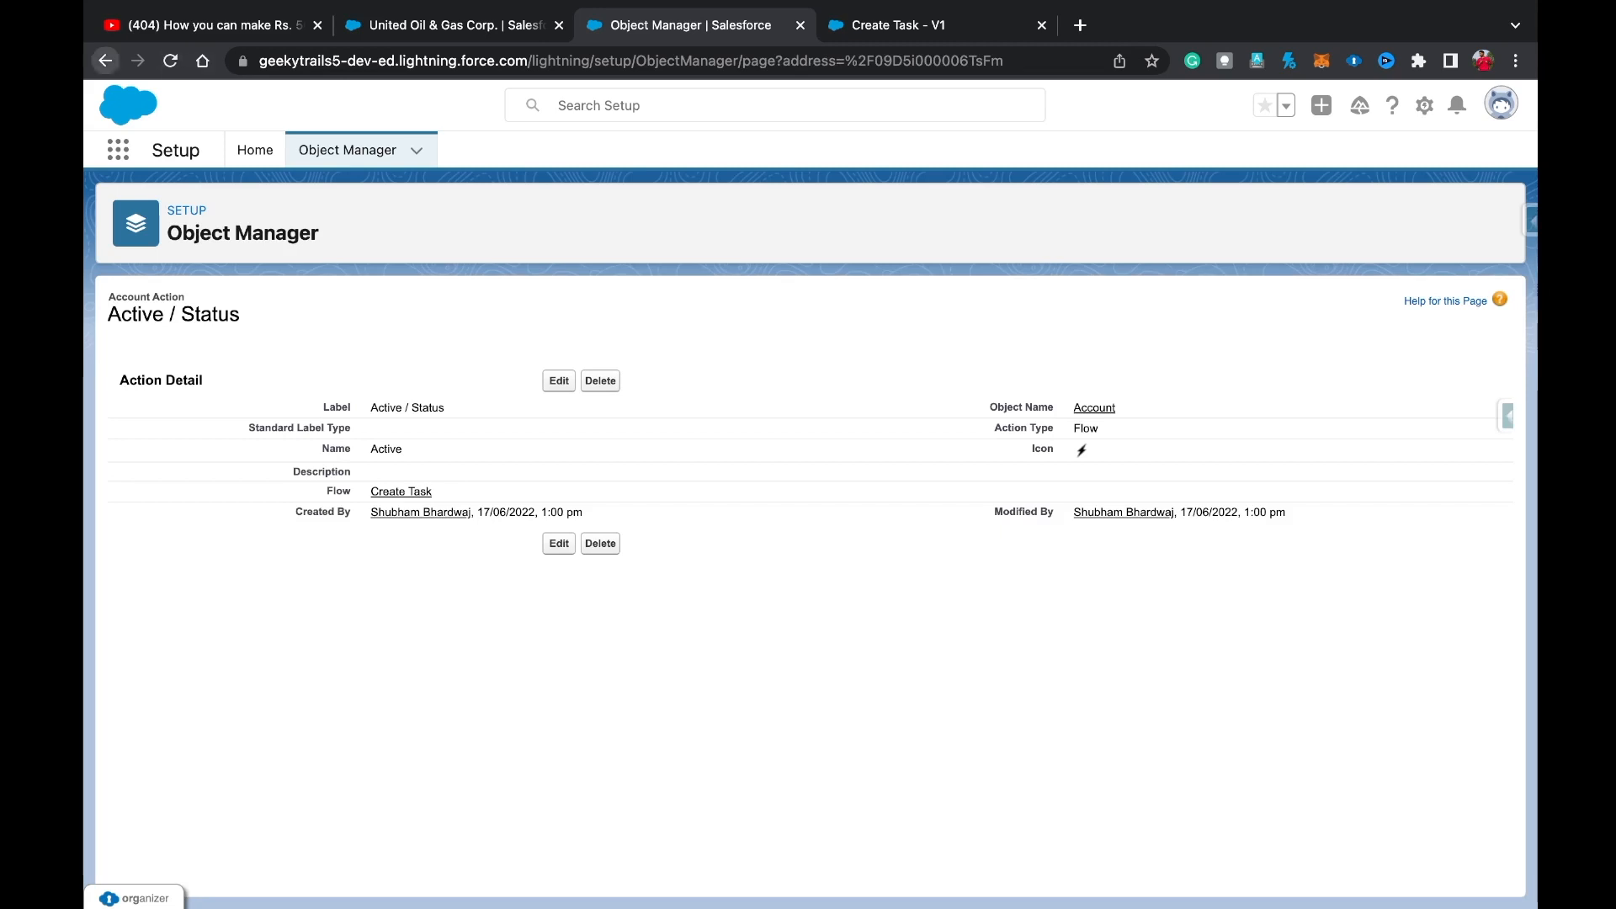
# Open the Account object's page layout named Account Layout for editing.
pyautogui.click(104, 61)
pyautogui.click(195, 350)
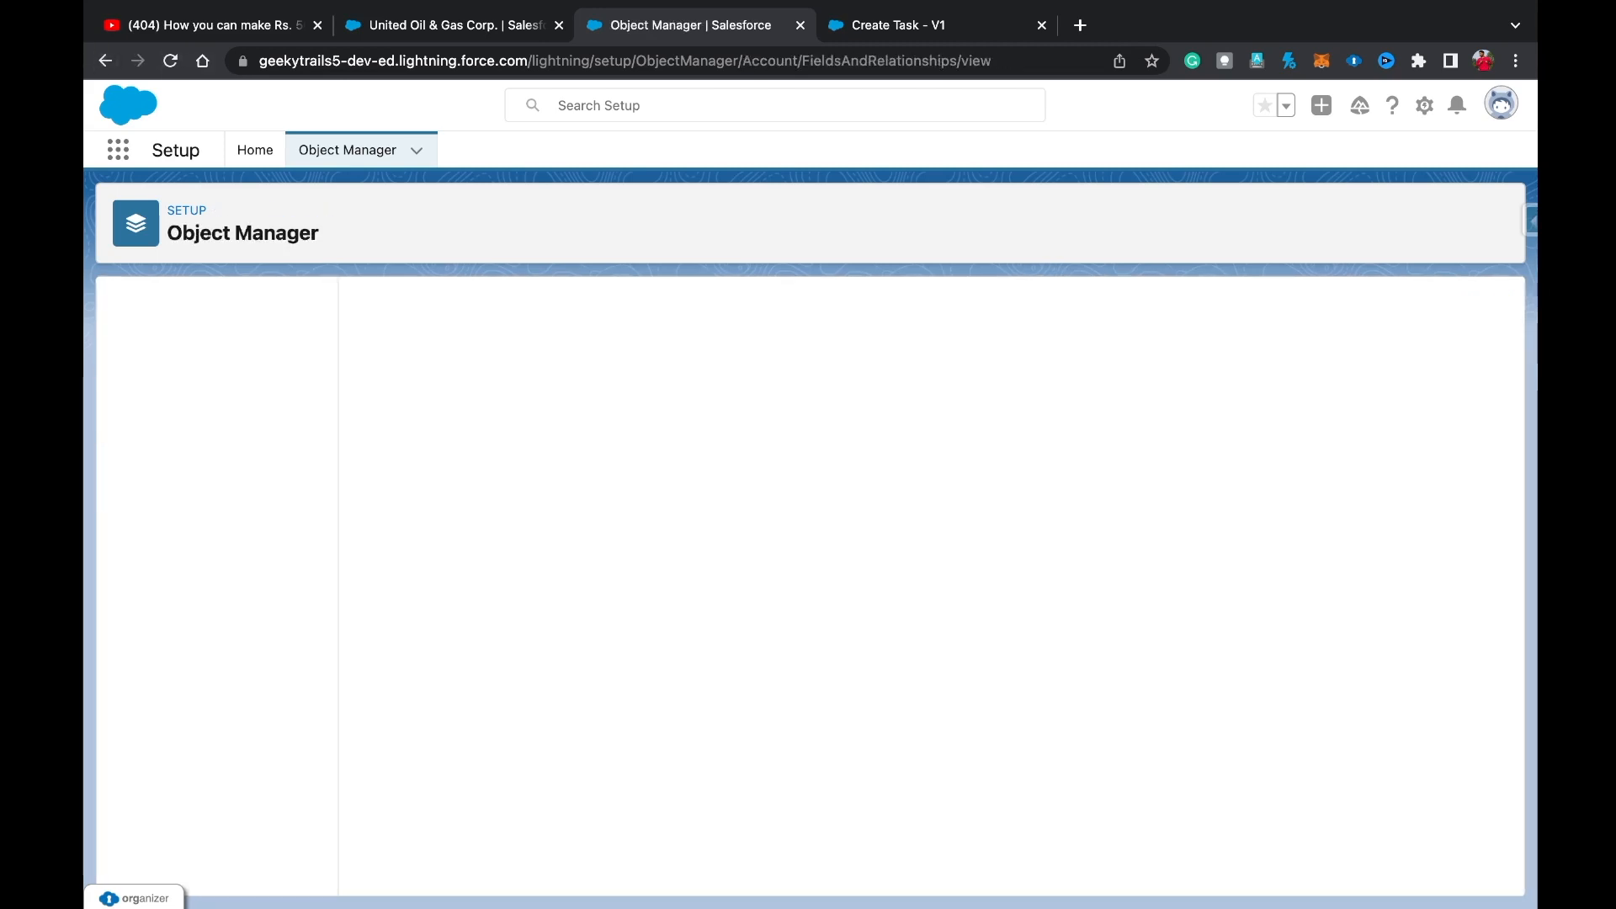
pyautogui.click(170, 388)
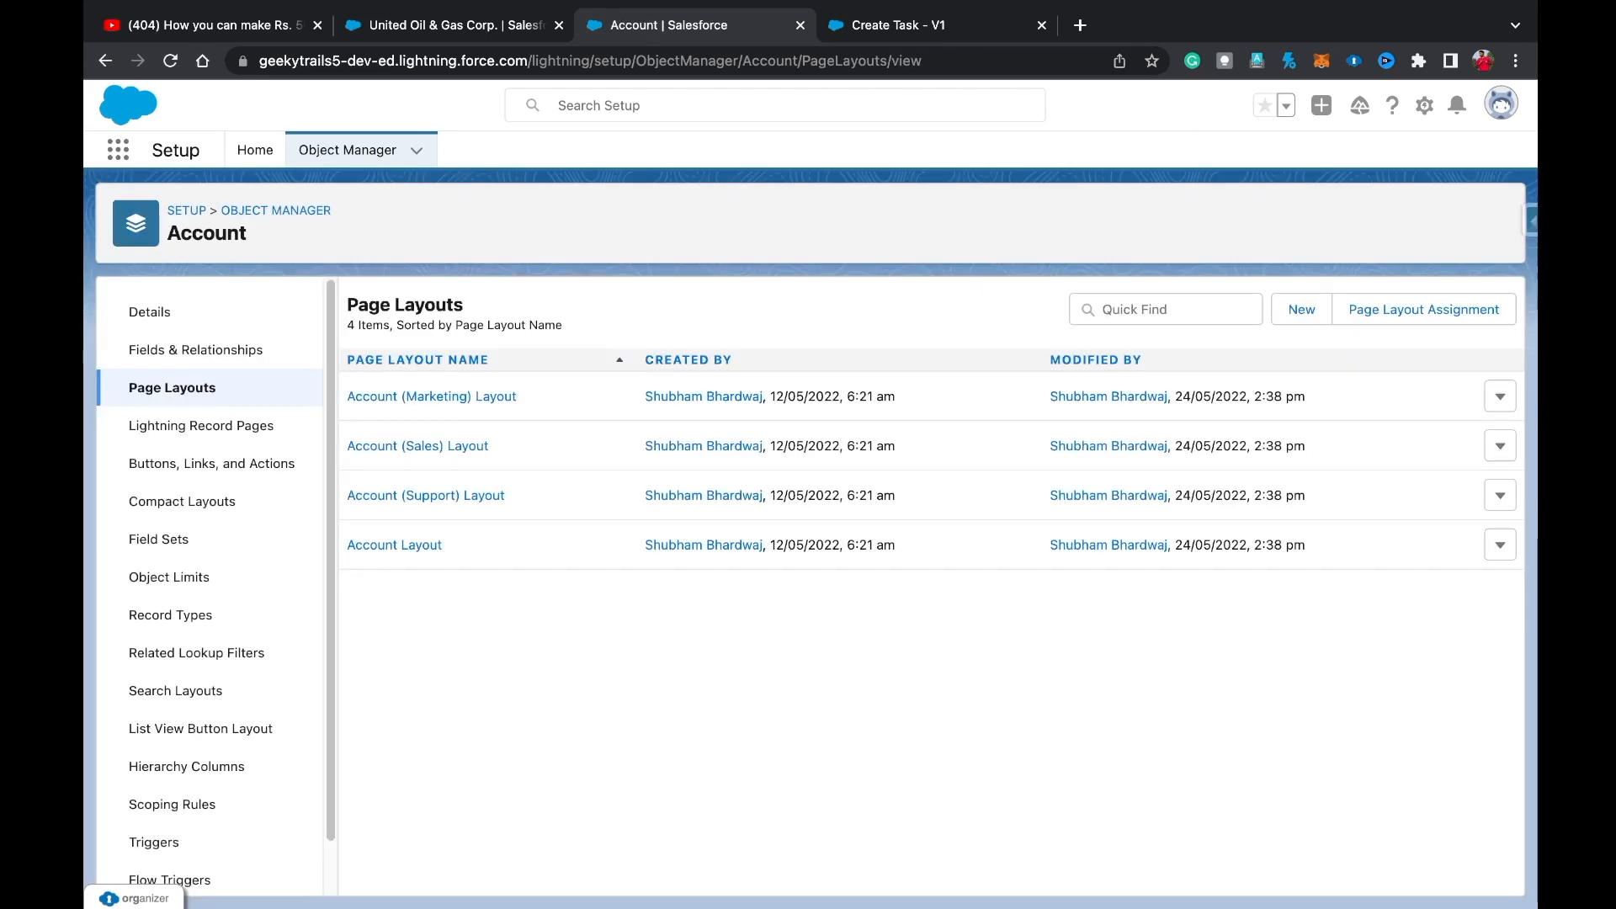
pyautogui.click(394, 545)
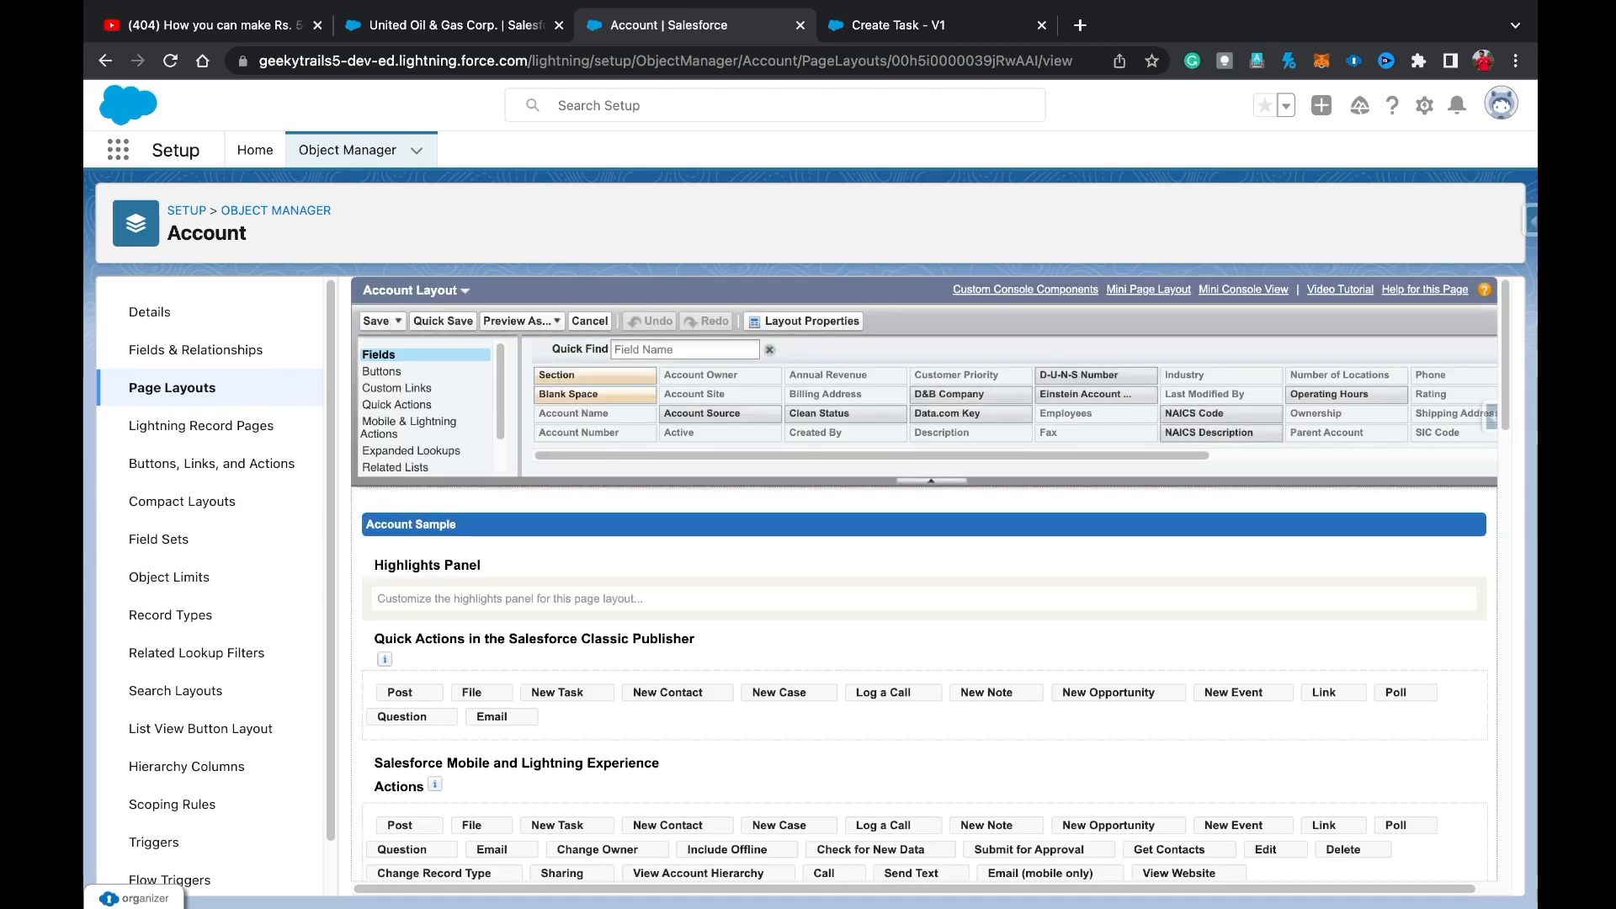
# Search the layout's Mobile & Lightning Actions for "ac", check the available Quick Actions, and reload the layout editor.
pyautogui.click(412, 426)
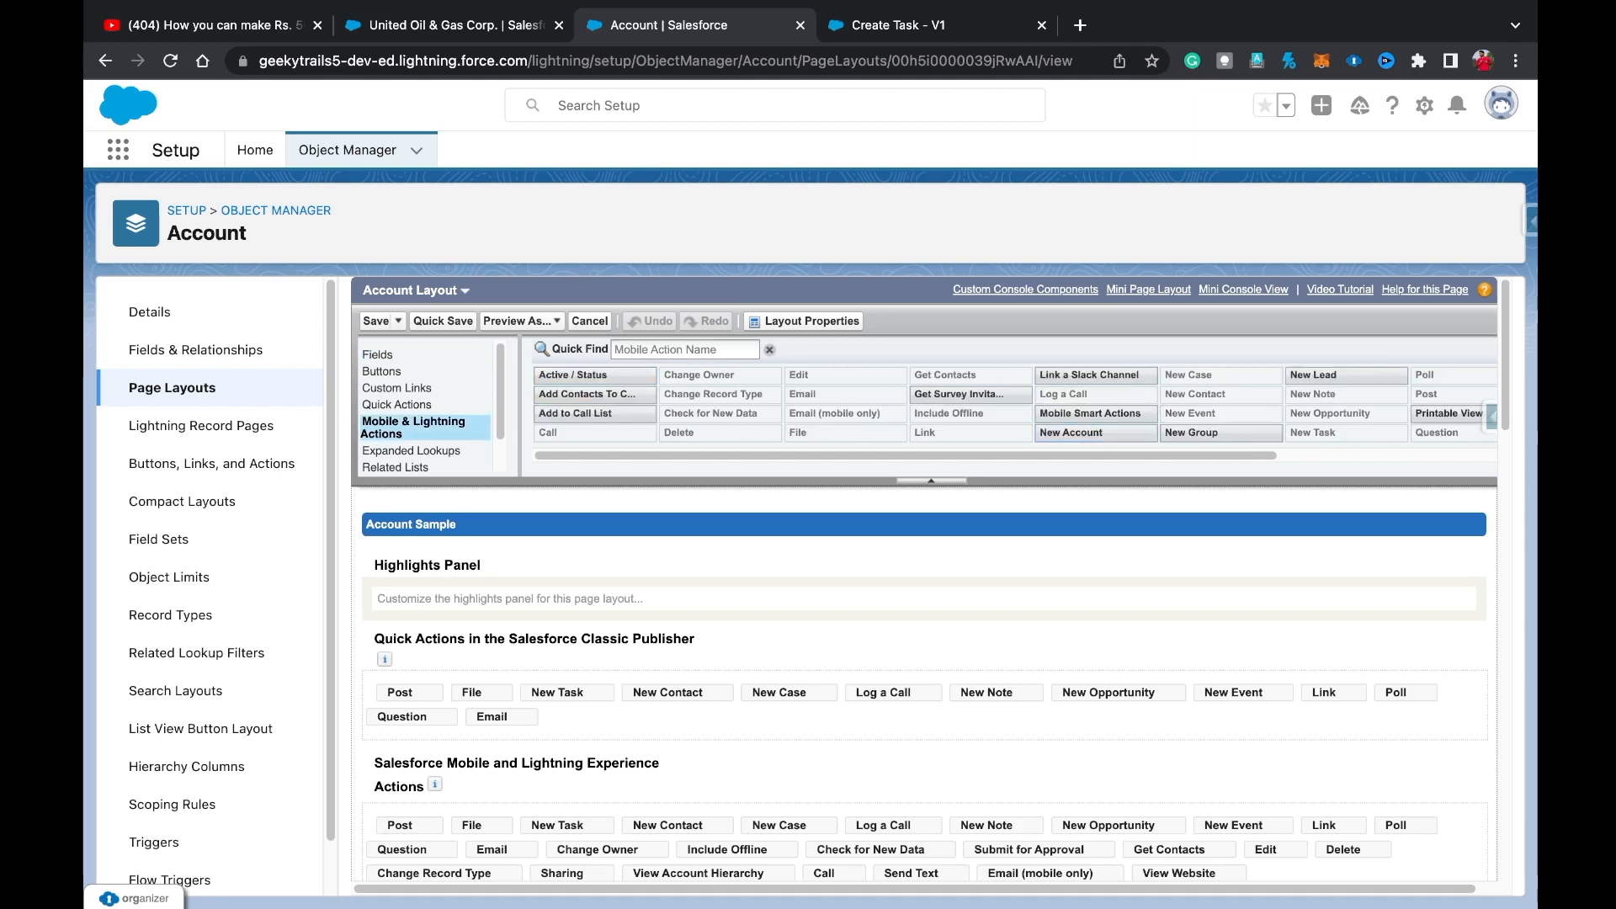
pyautogui.hscroll(5, 1212, 395)
pyautogui.hscroll(-5, 1213, 395)
pyautogui.click(686, 349)
pyautogui.write('ac')
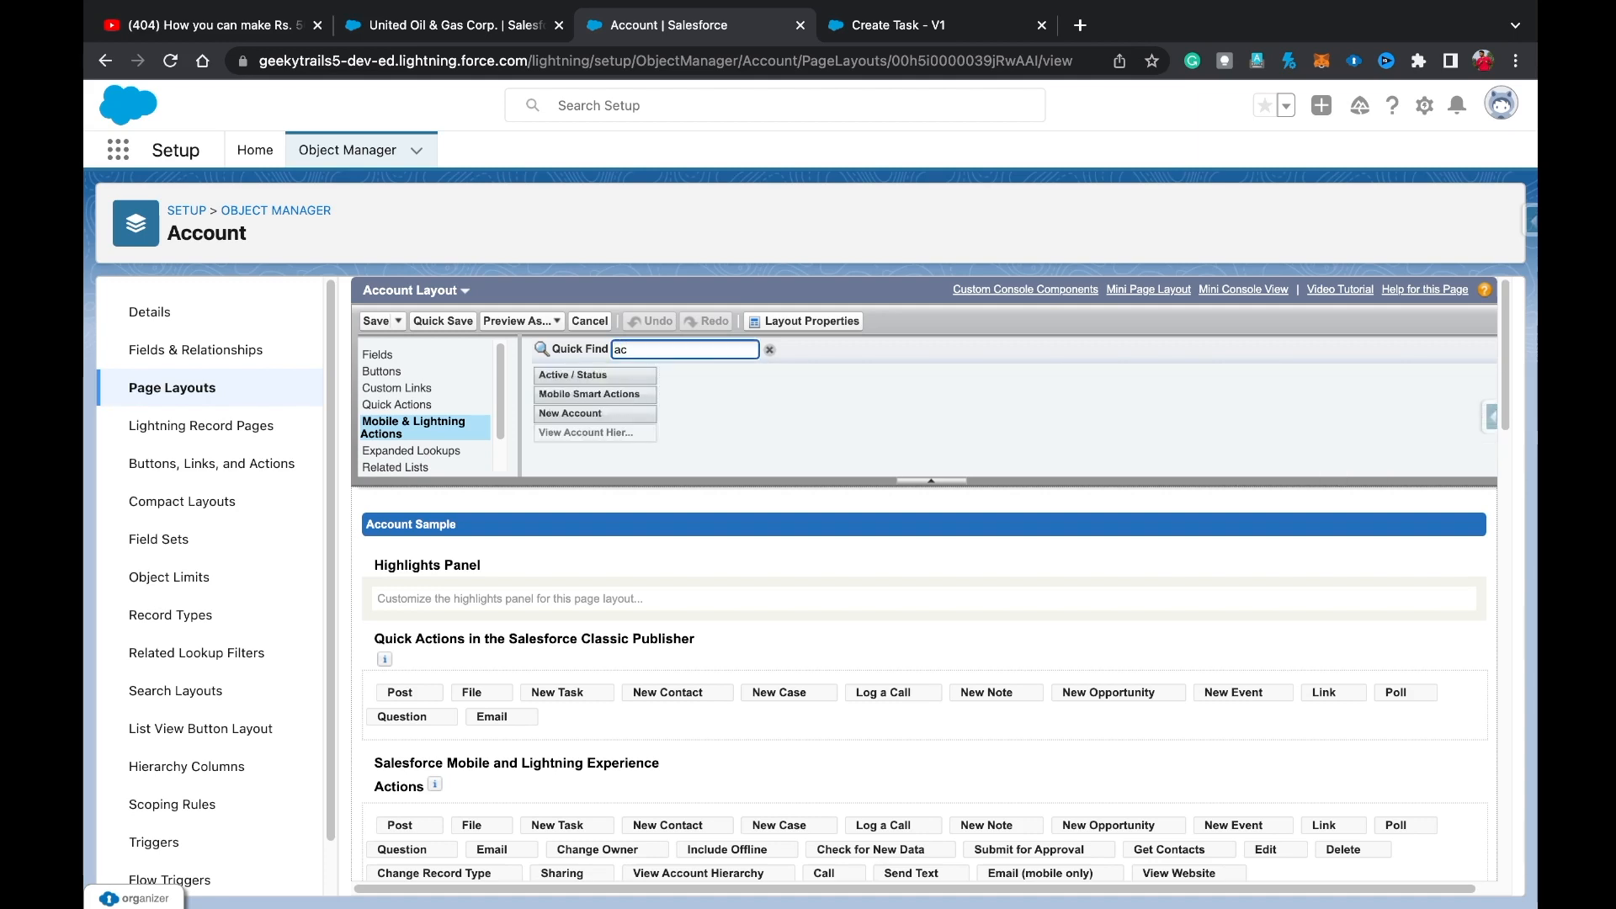
pyautogui.click(400, 404)
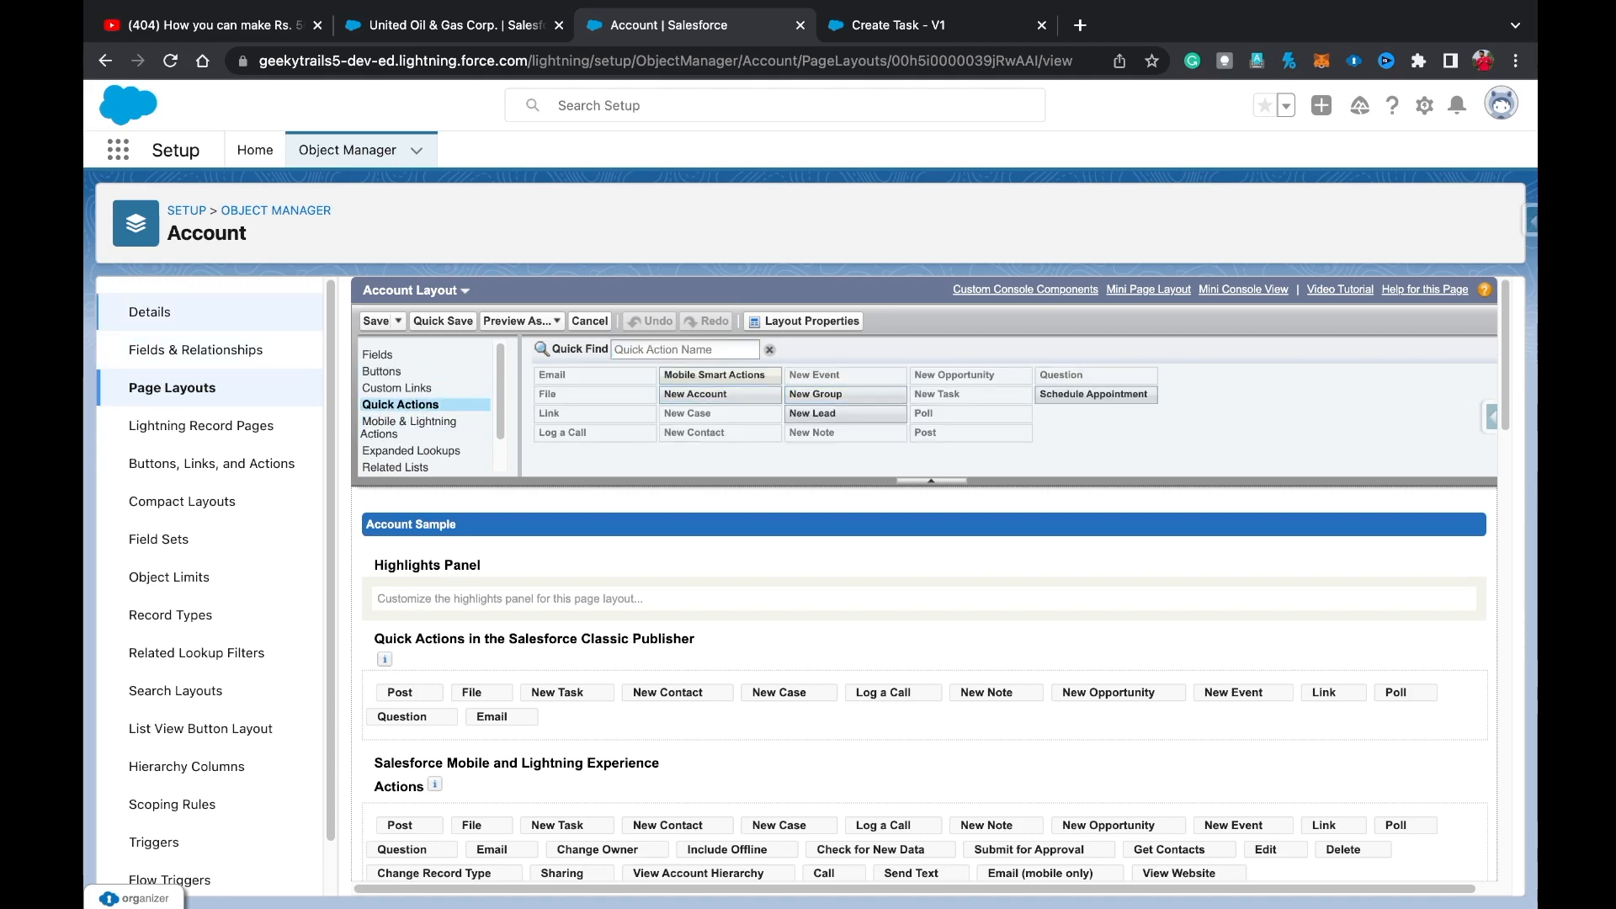
pyautogui.press('super+r')
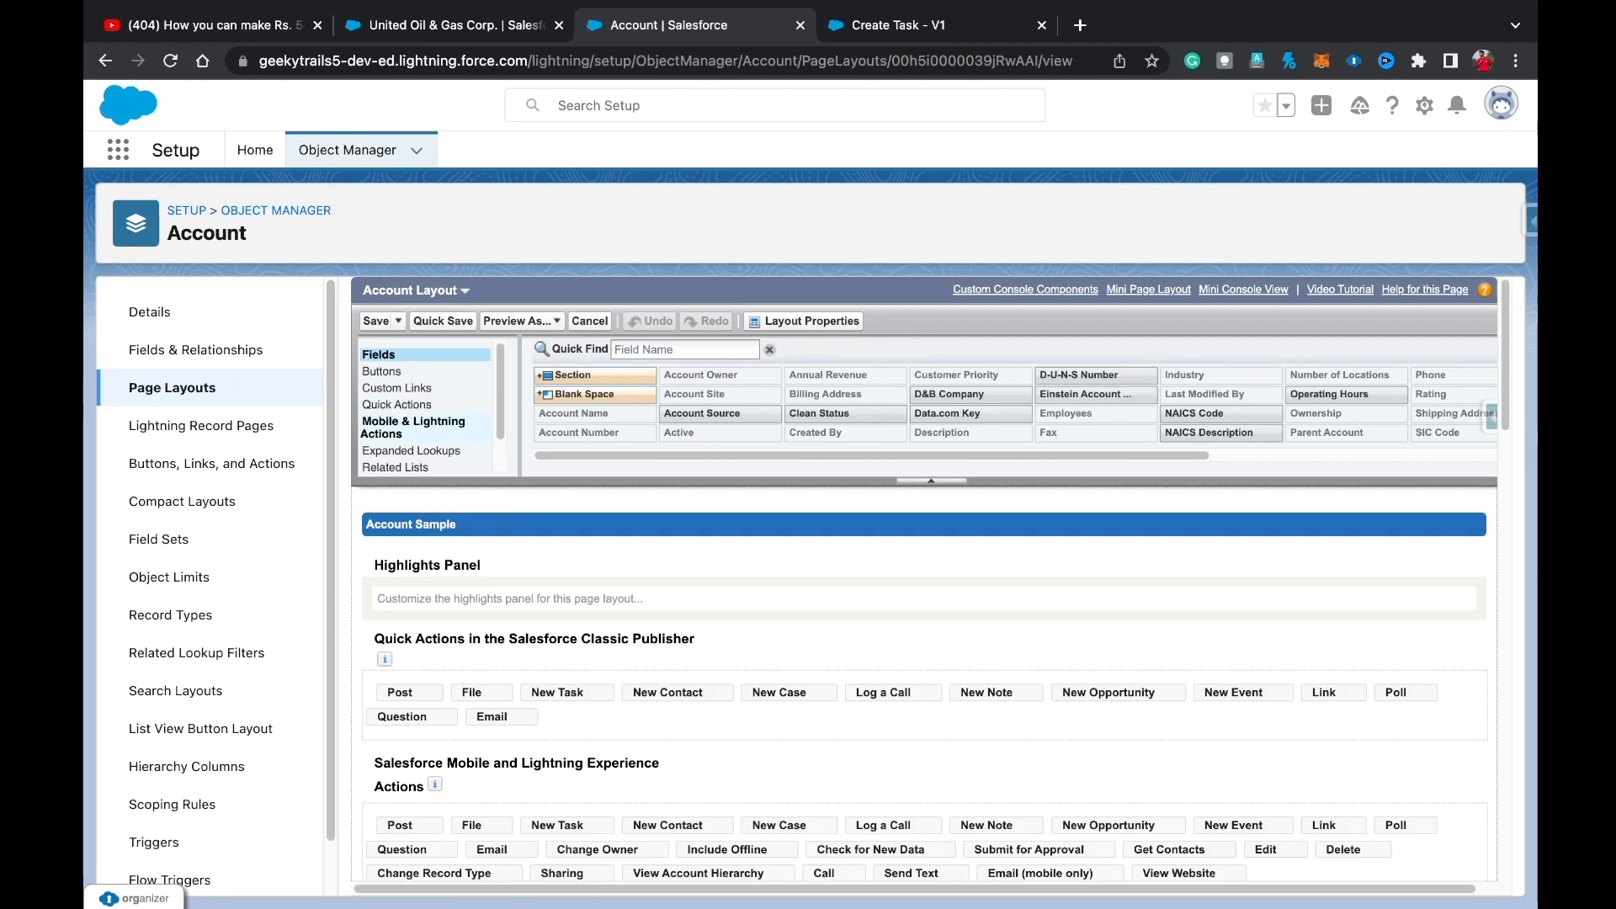
# Place the Active / Status action first in the Salesforce Mobile and Lightning Experience Actions, before Post, and save the layout.
pyautogui.click(414, 428)
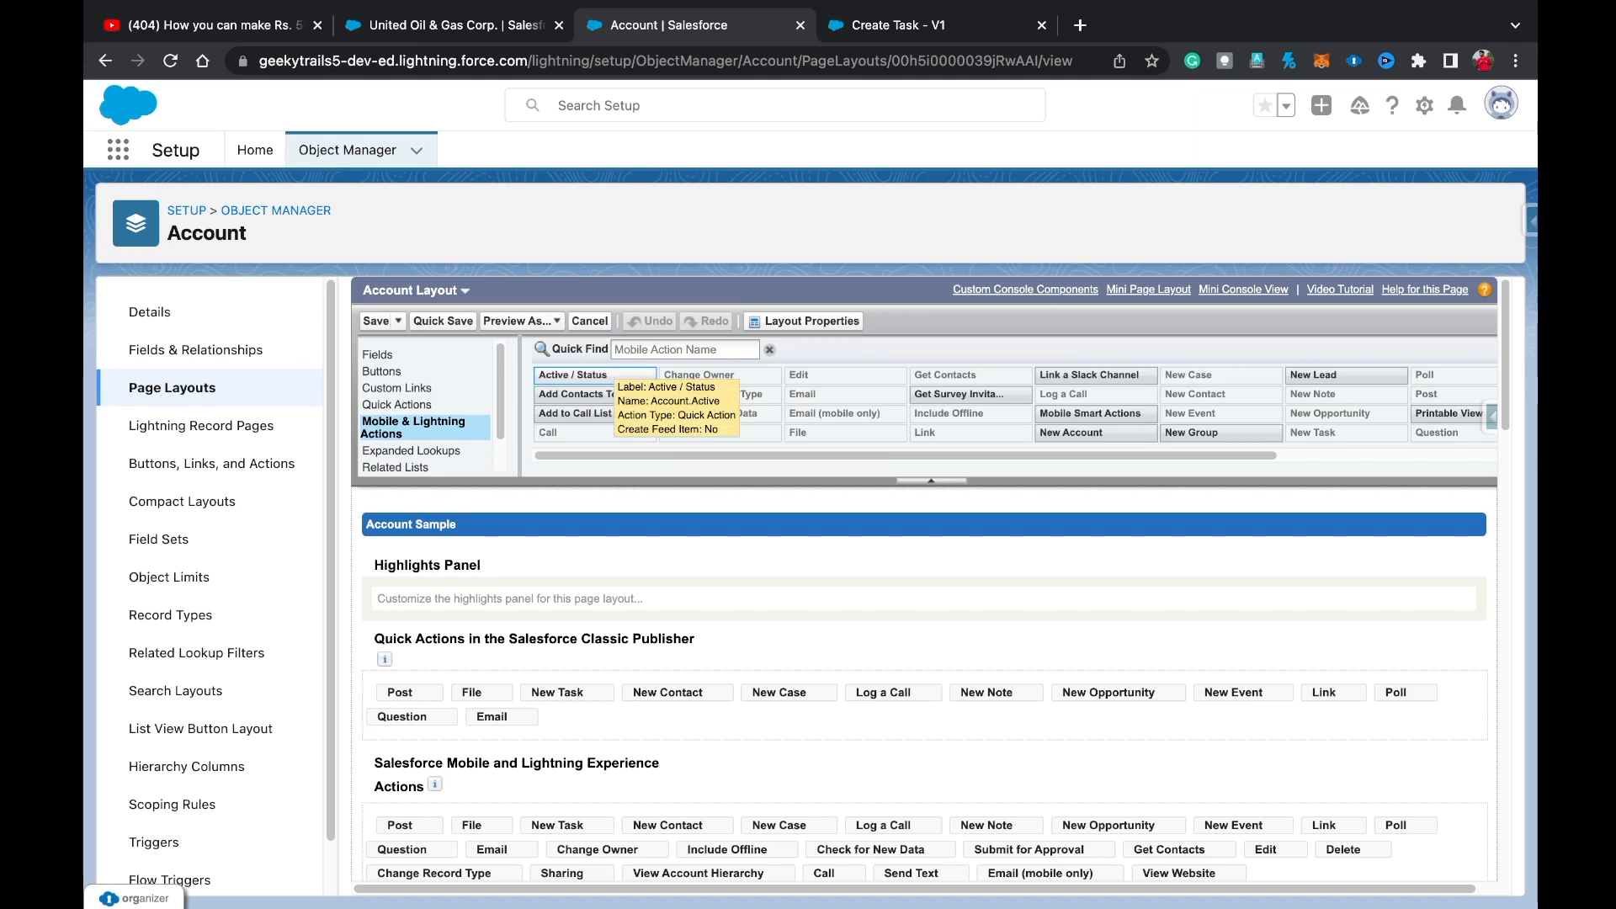
pyautogui.moveTo(581, 375); pyautogui.dragTo(408, 825)
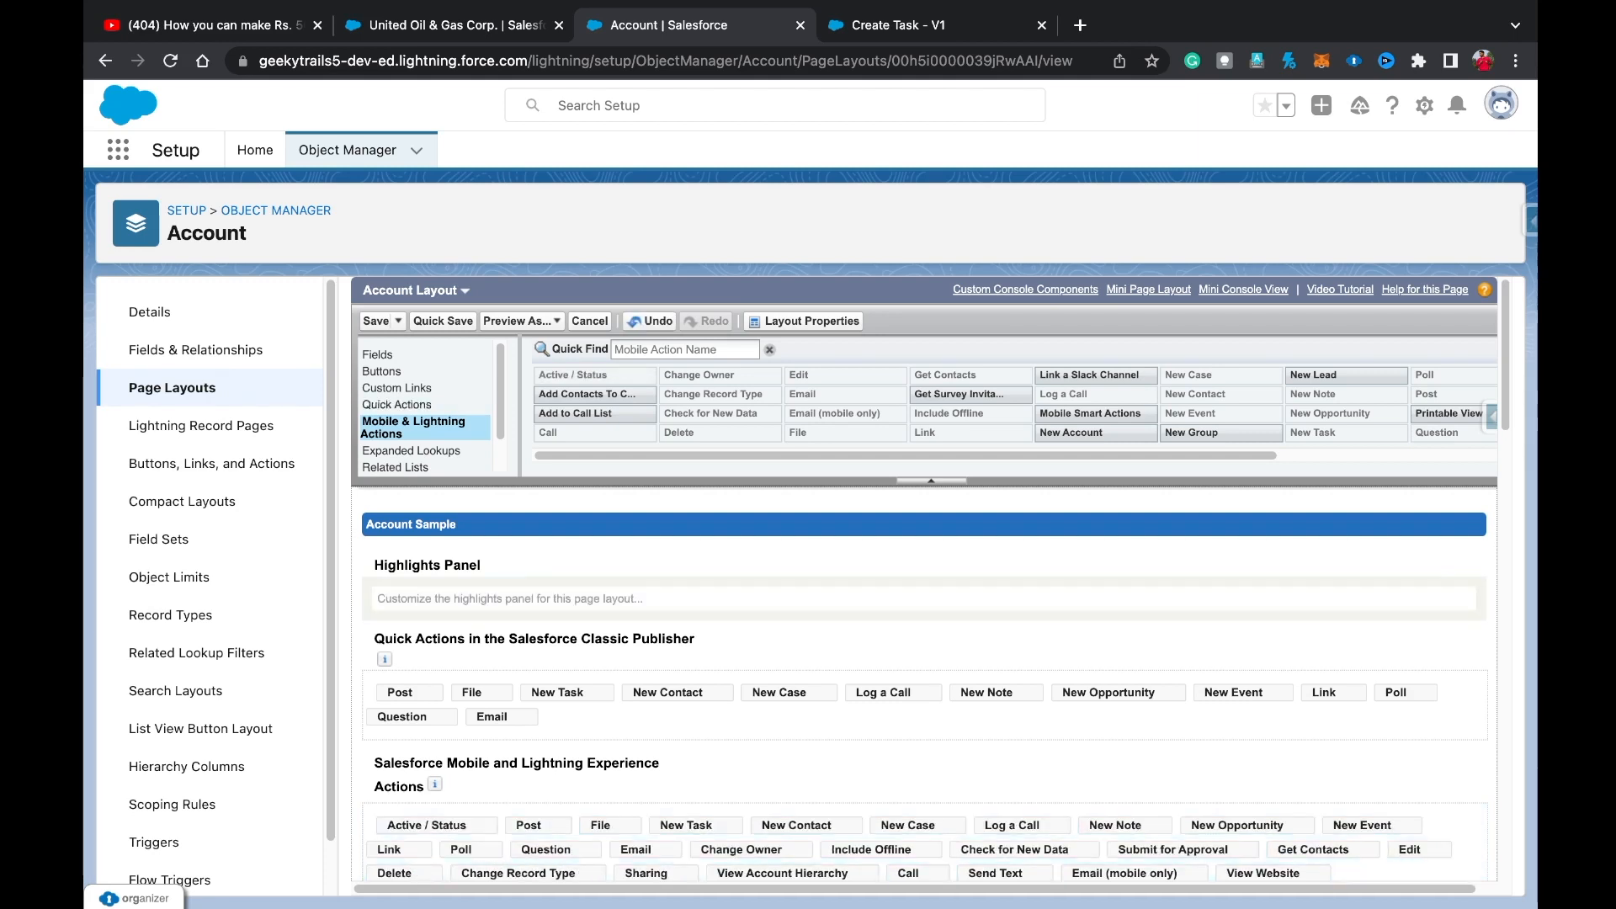
pyautogui.click(443, 320)
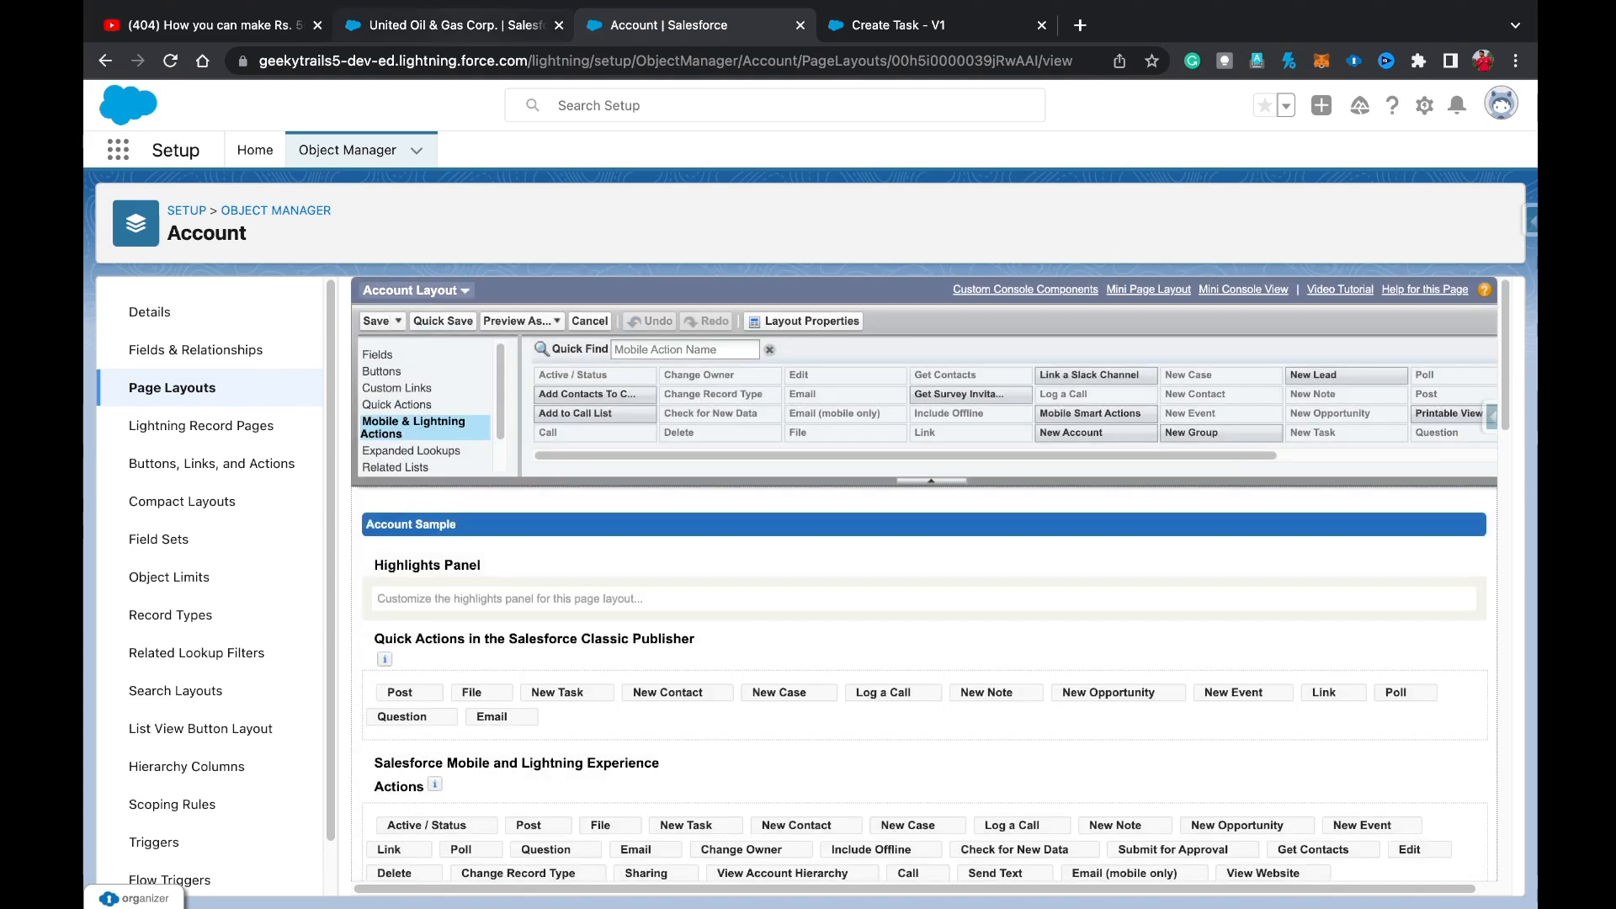
# Reload the United Oil & Gas Corp. account record and run its Active / Status action with Active set to Yes.
pyautogui.click(454, 25)
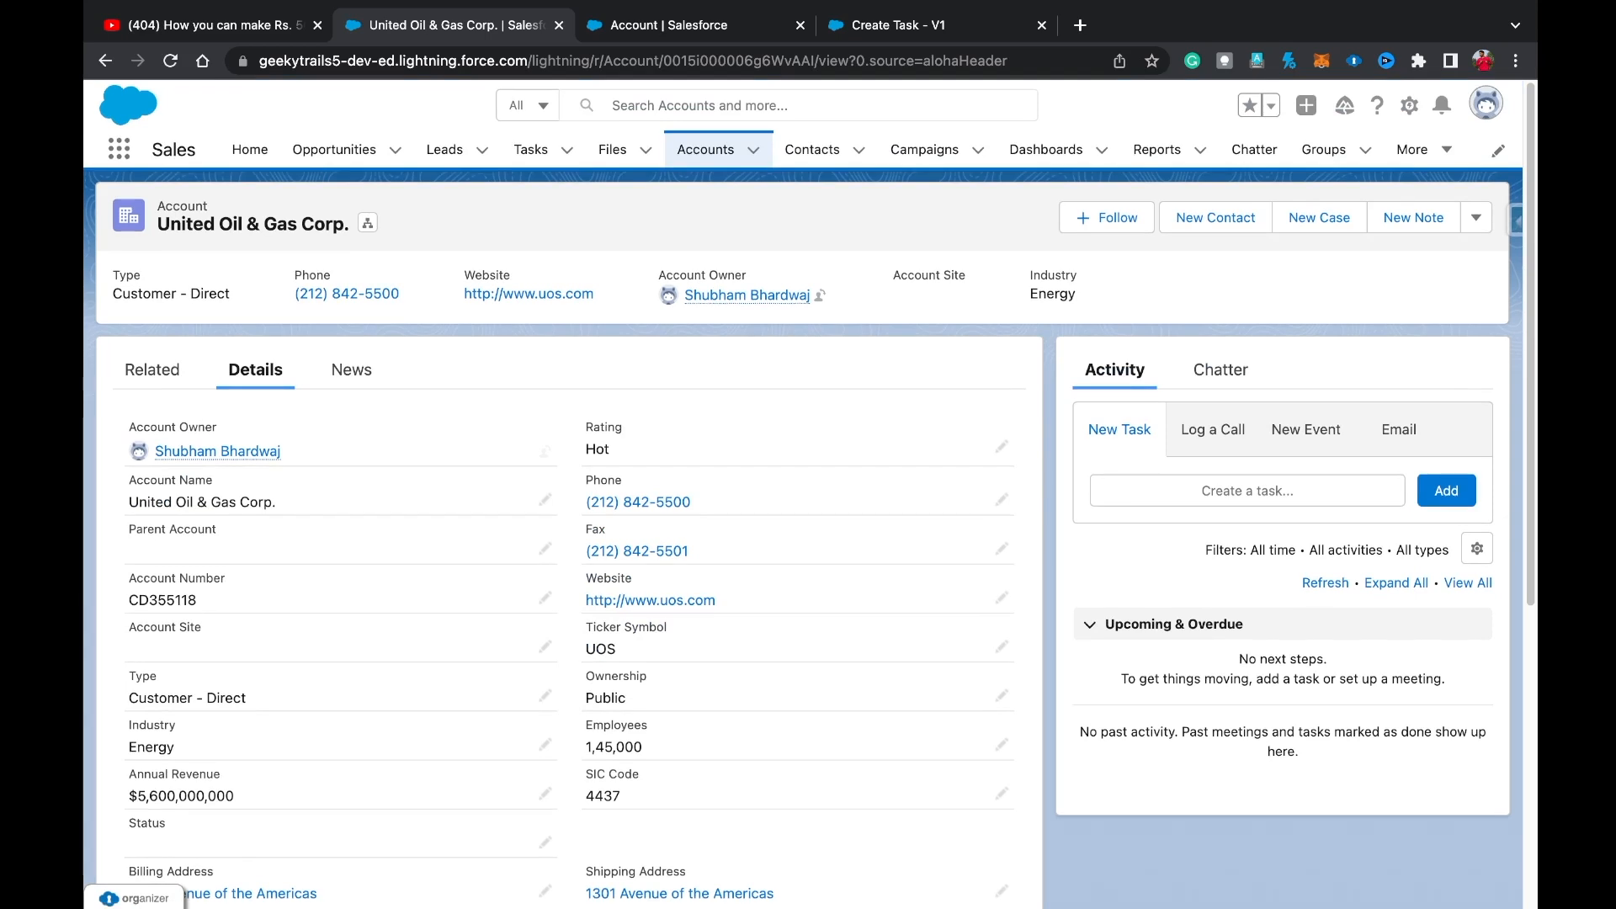
pyautogui.click(170, 61)
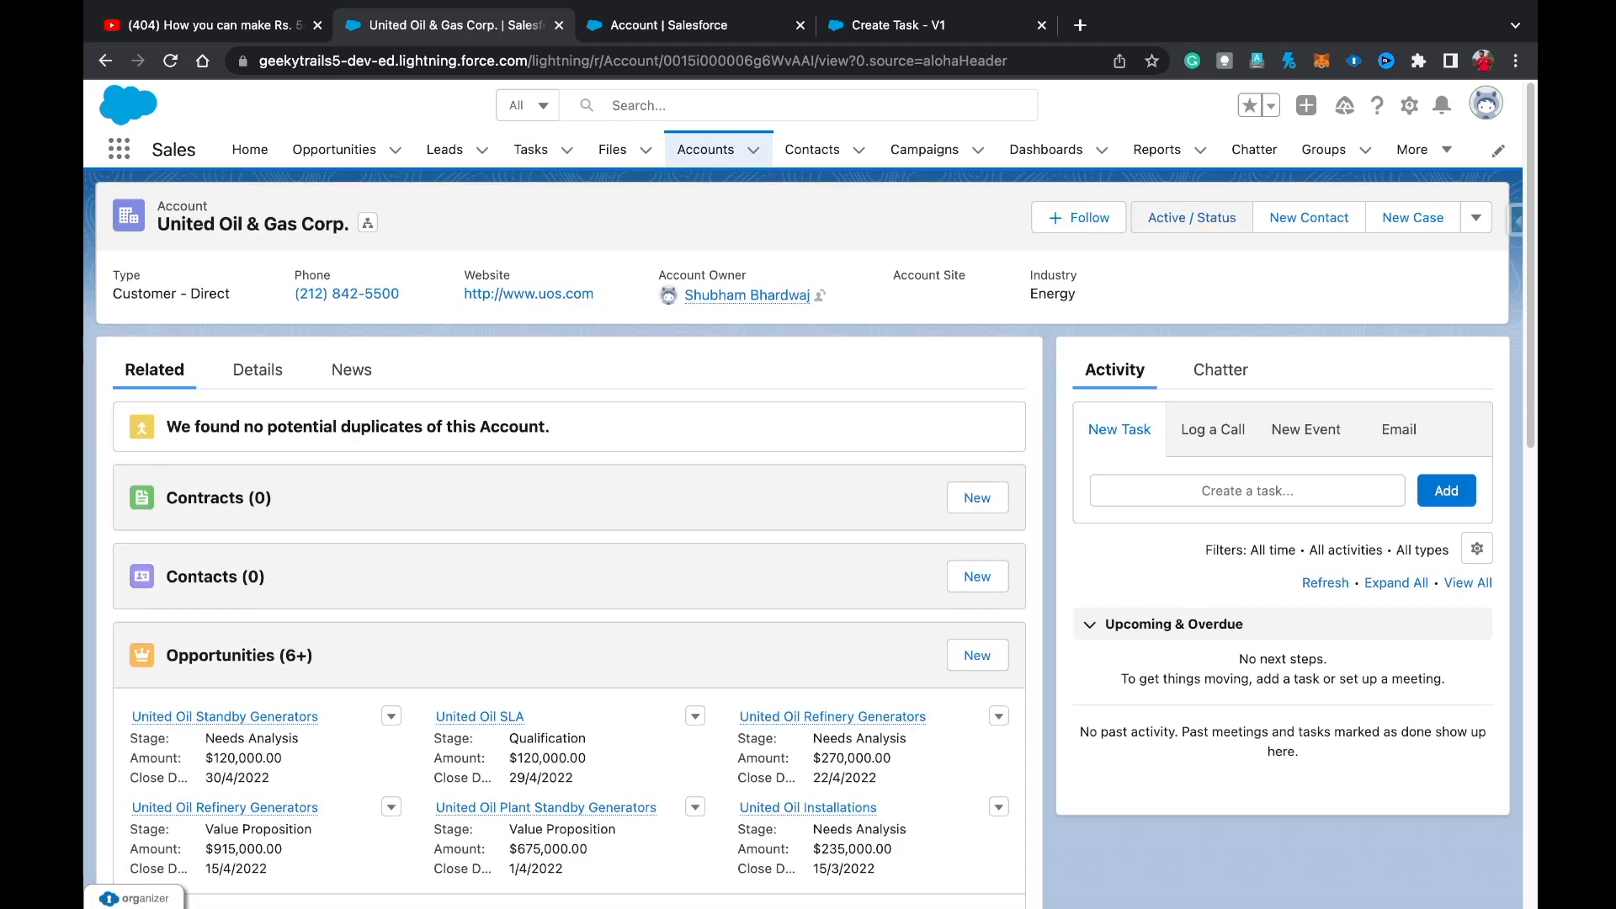
pyautogui.click(1192, 217)
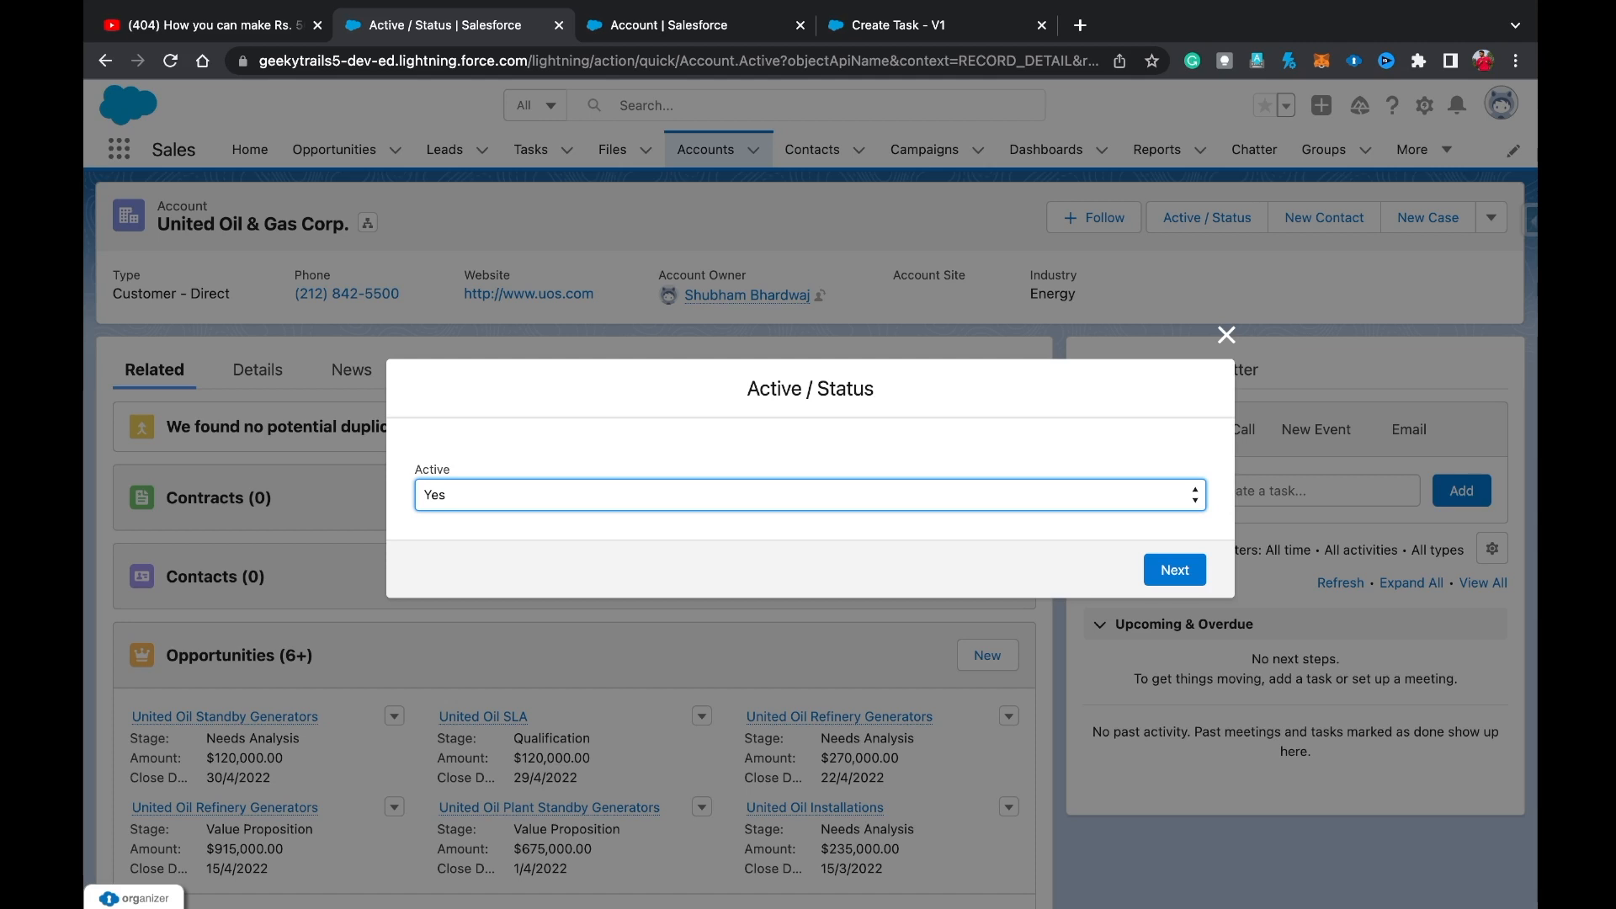
pyautogui.press('Tab')
pyautogui.press('Return')
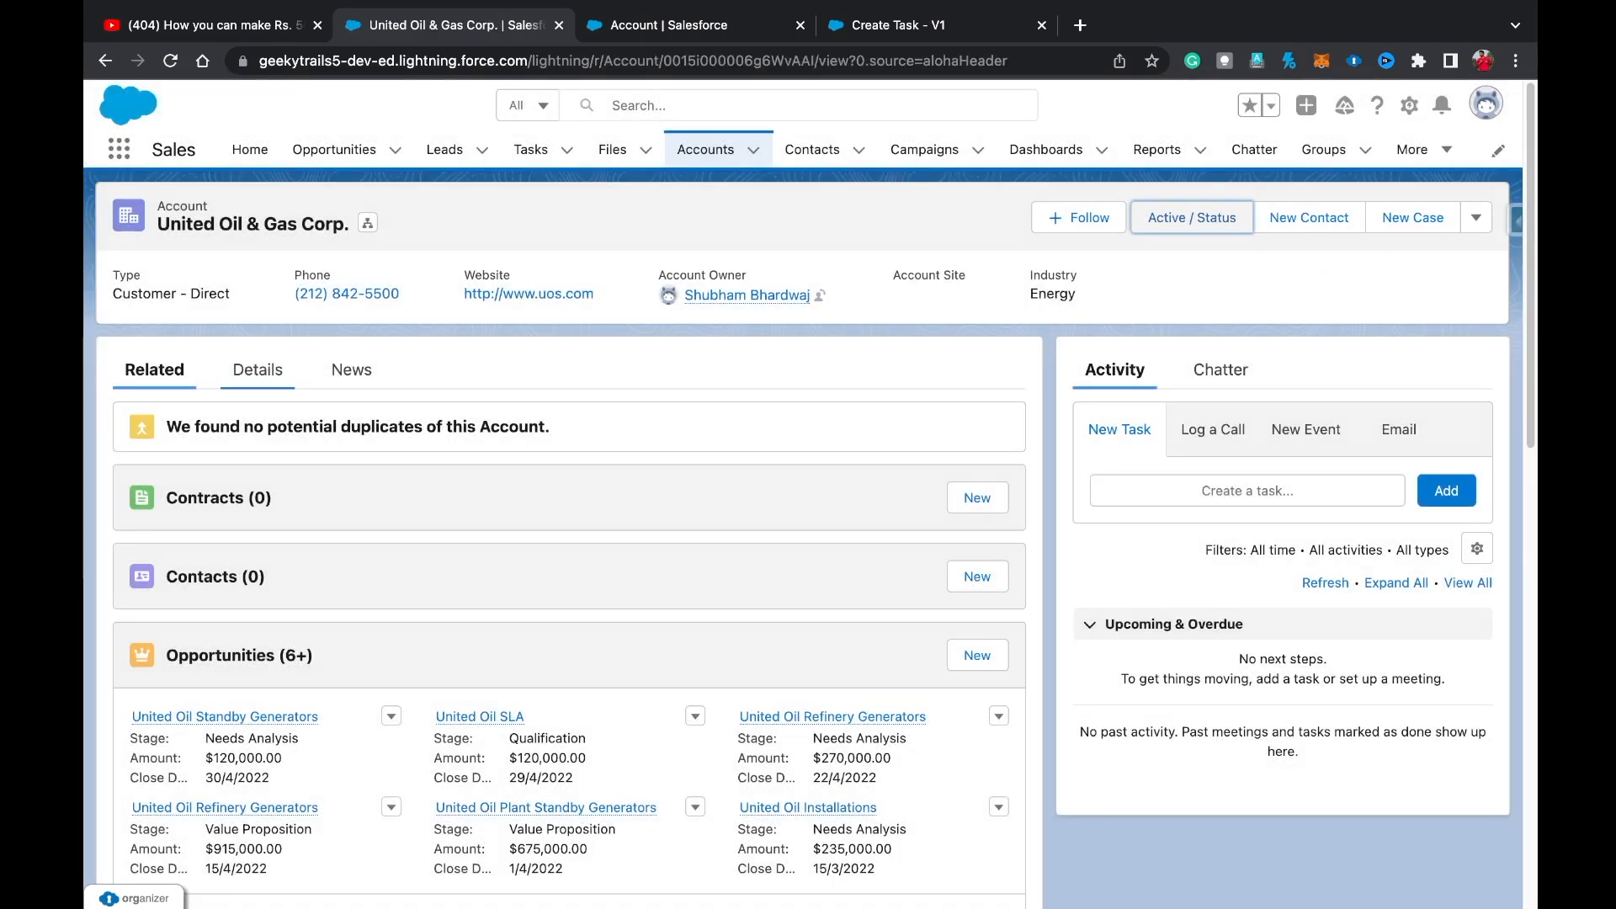
# Check the Active field and the last modification entry in the account's details.
pyautogui.click(258, 370)
pyautogui.scroll(-5, 808, 589)
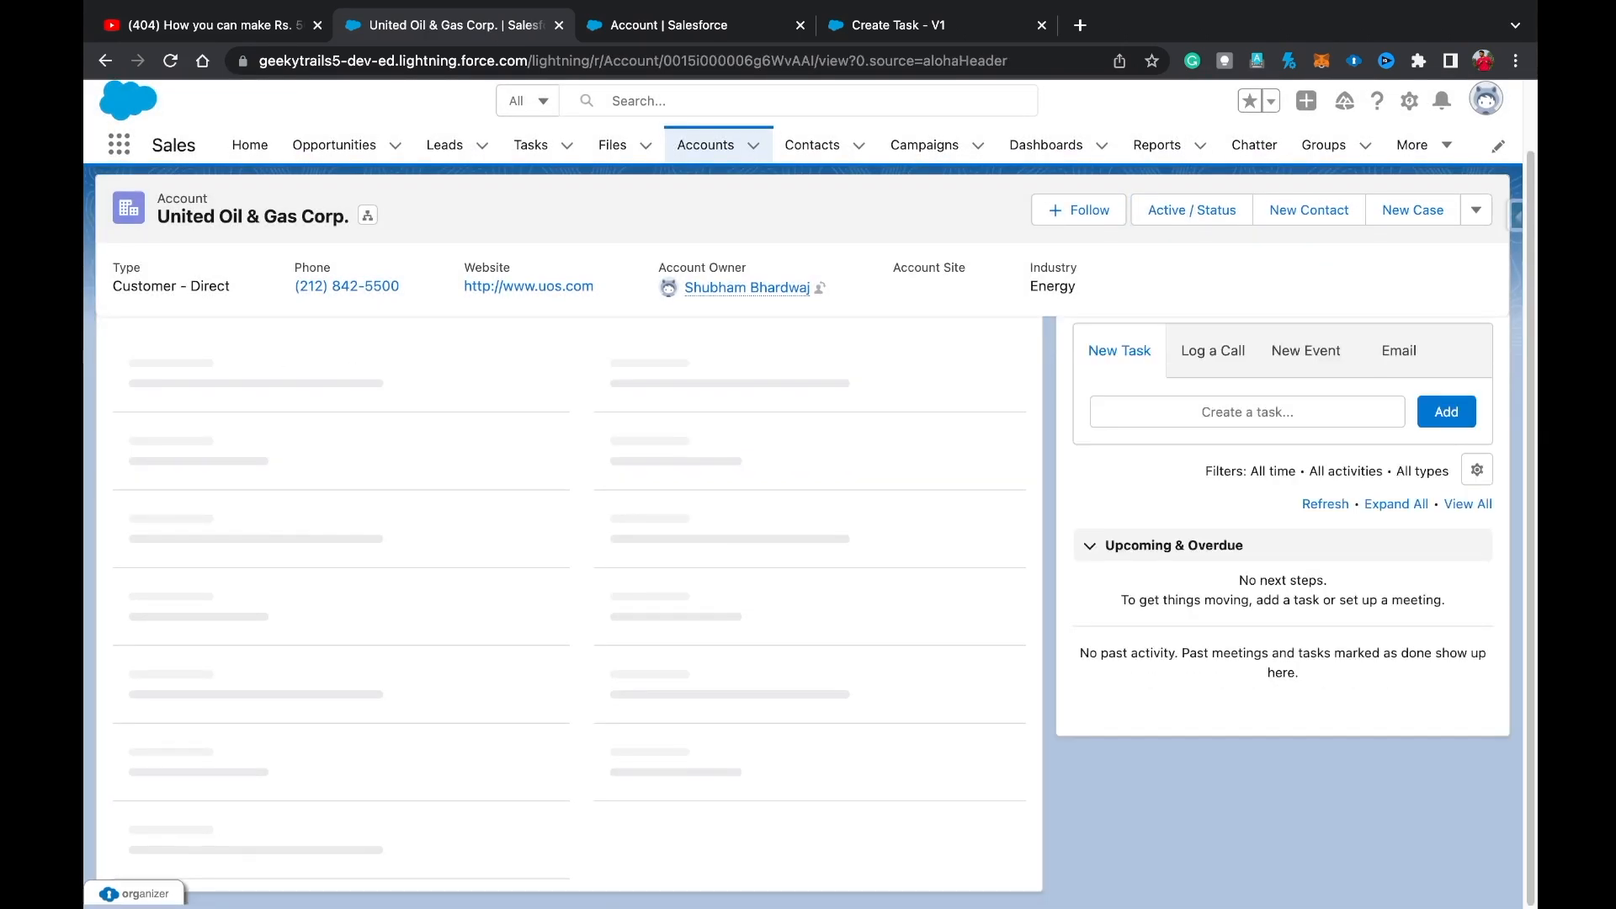
pyautogui.scroll(-3, 539, 711)
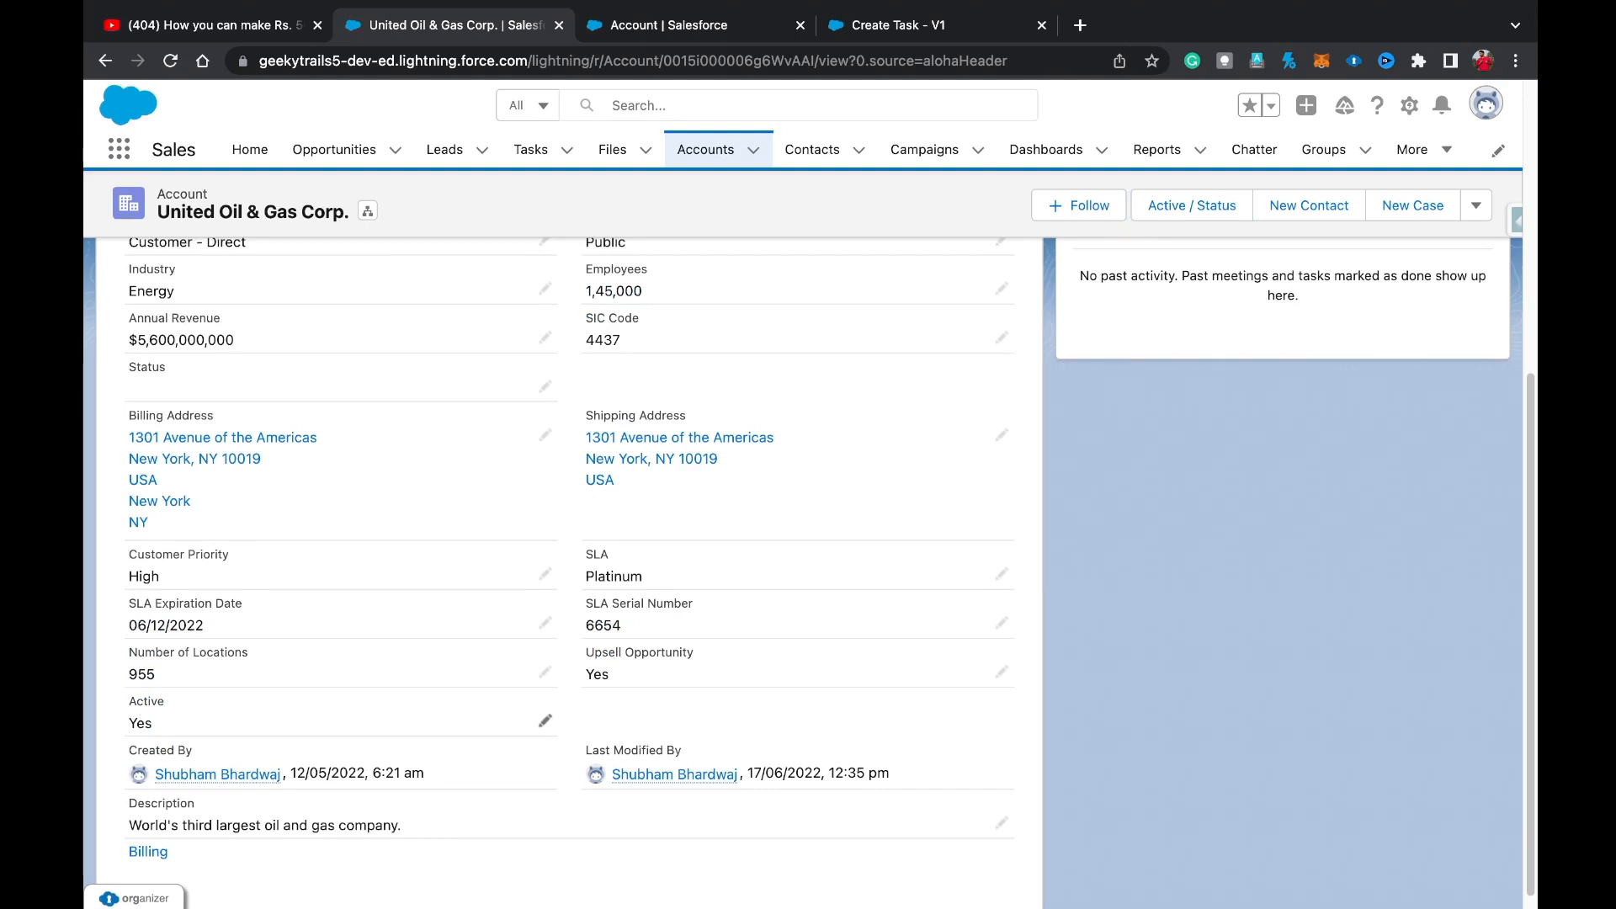
pyautogui.scroll(6, 545, 733)
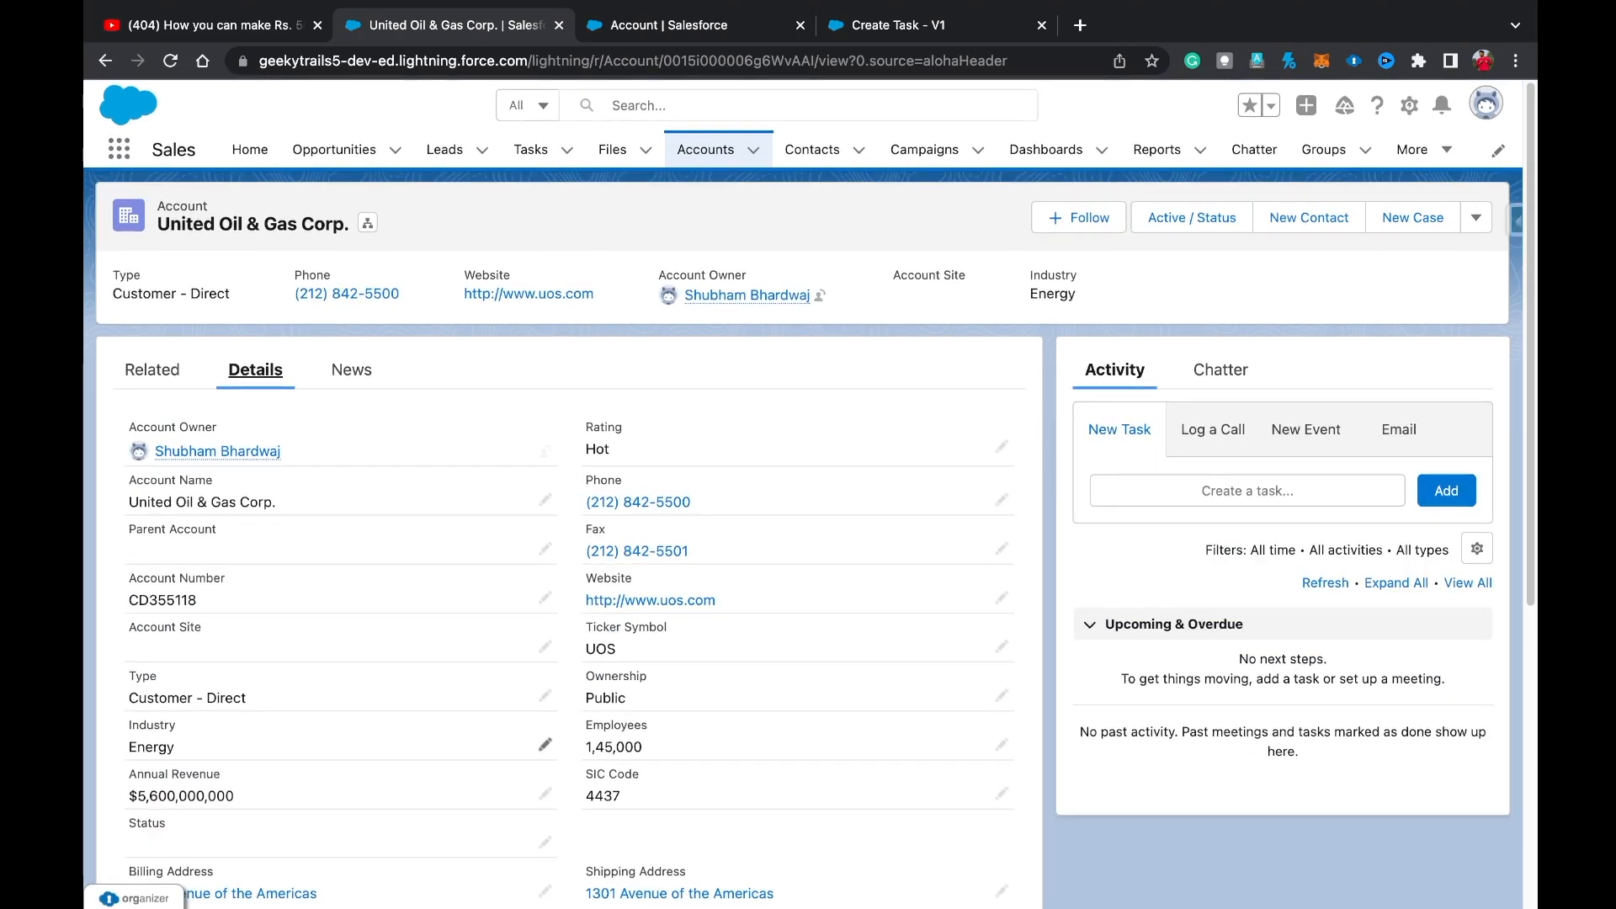
pyautogui.scroll(-6, 546, 744)
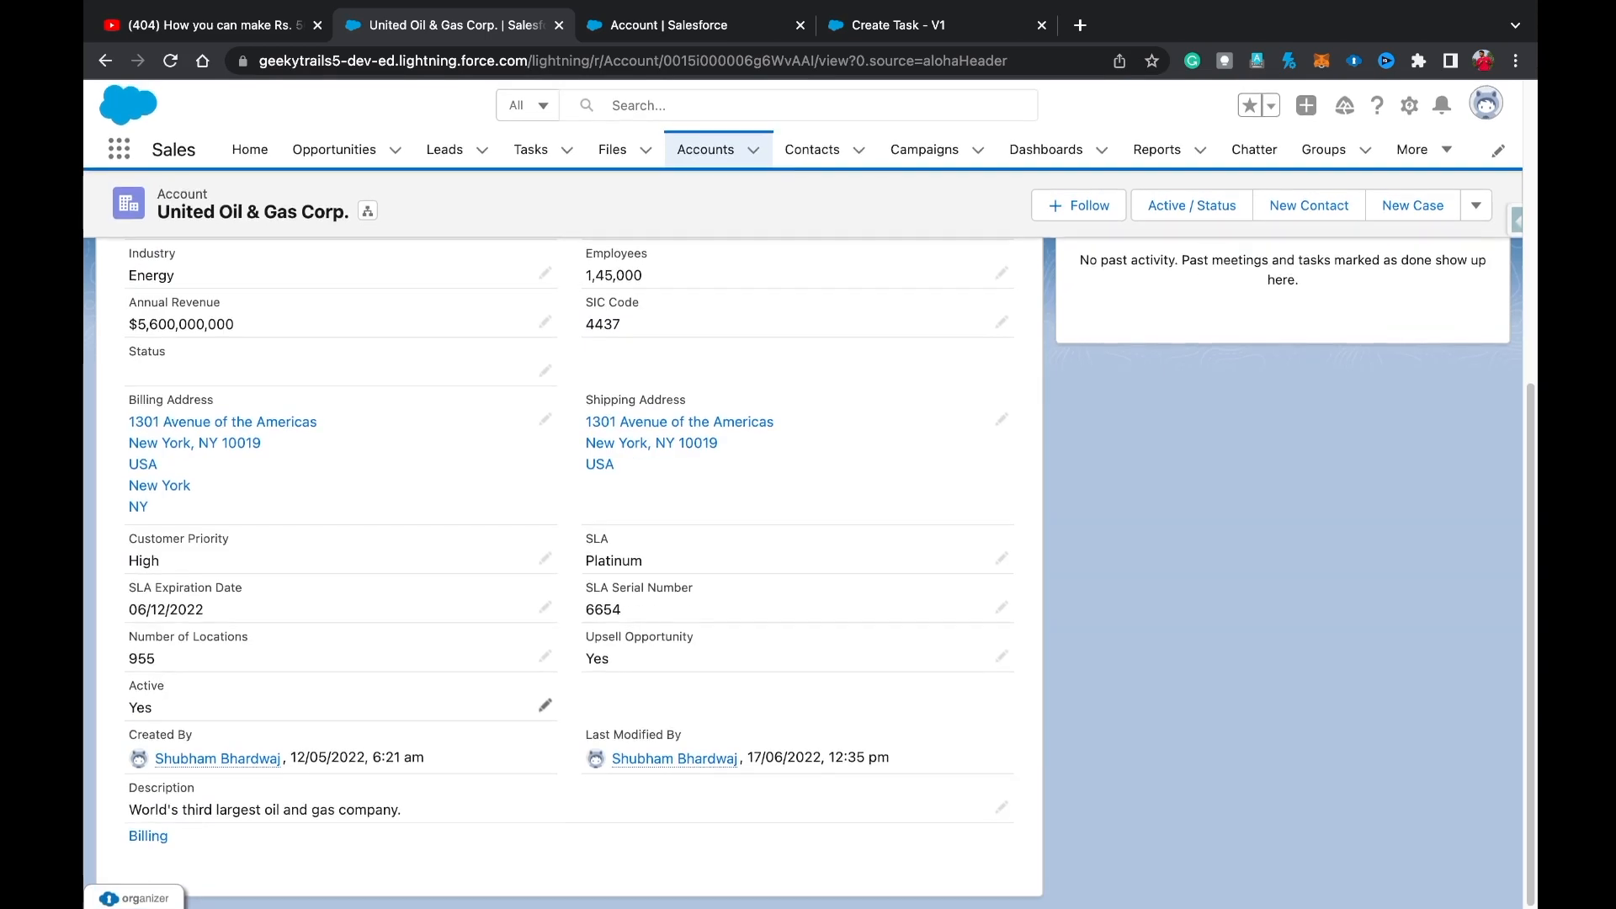
pyautogui.scroll(6, 545, 707)
pyautogui.scroll(-6, 545, 707)
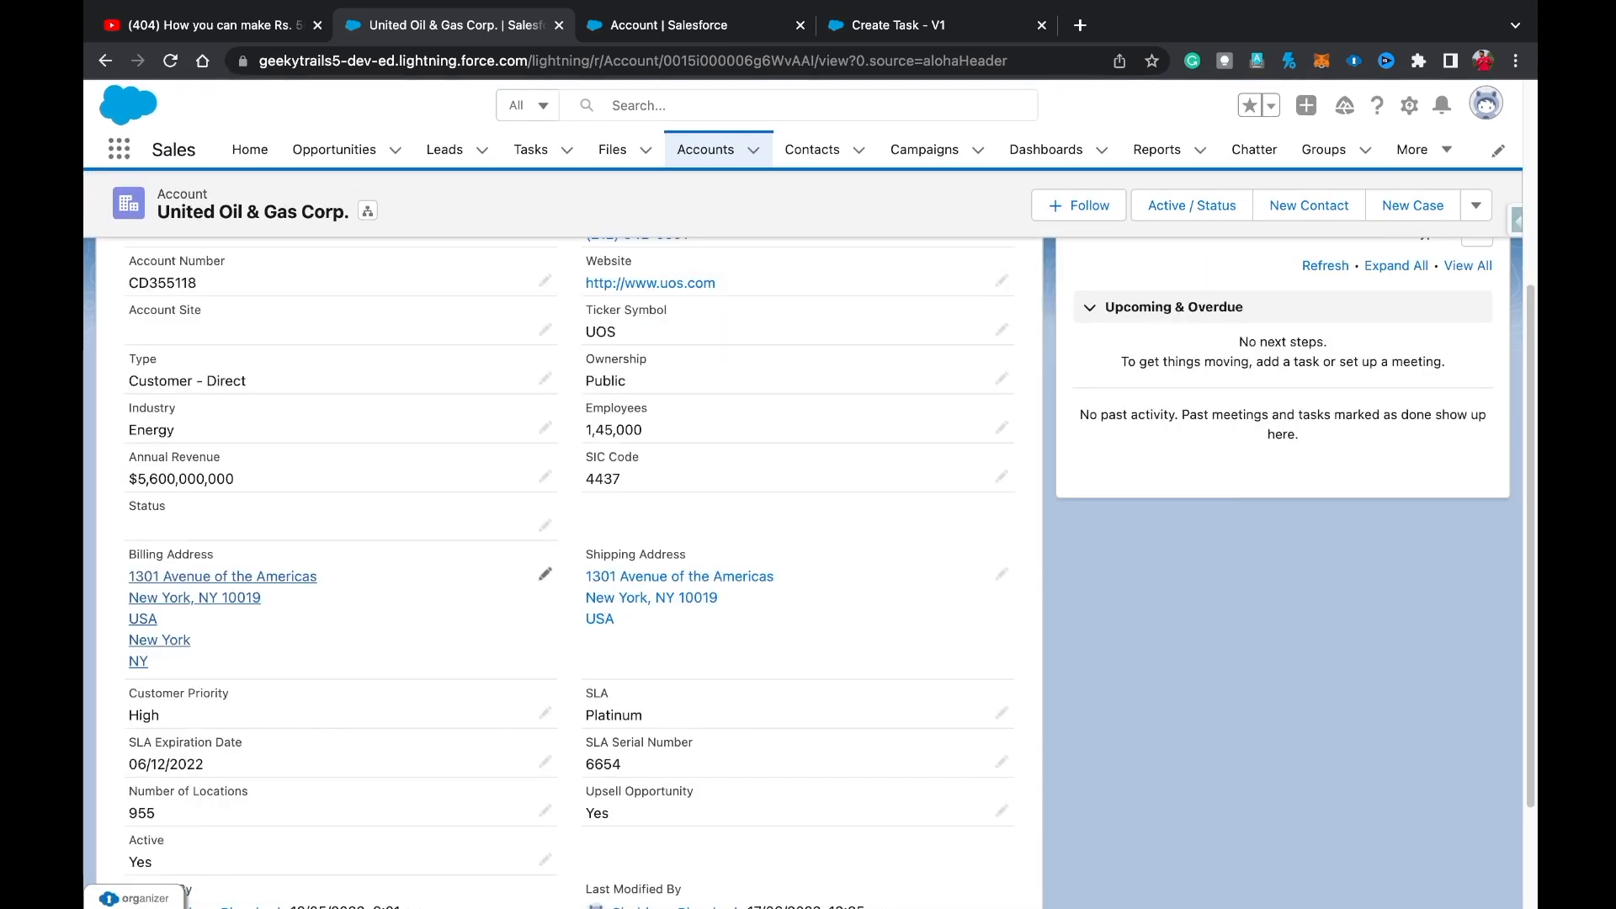
pyautogui.scroll(6, 545, 707)
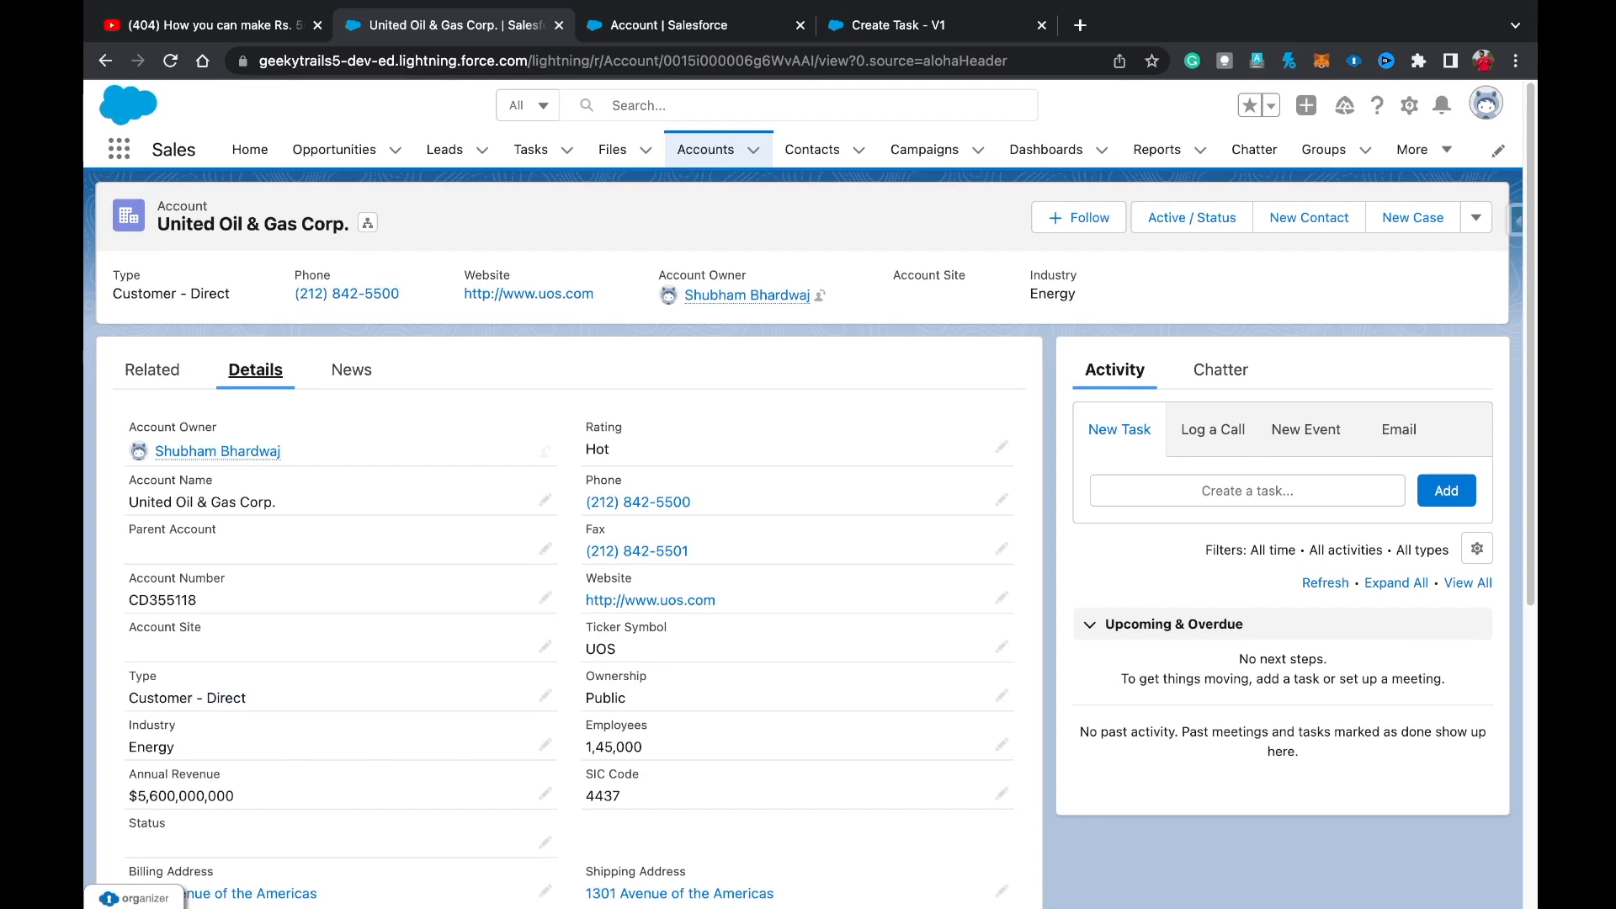
# Review the account's related opportunities and recheck the Active field in its details.
pyautogui.click(152, 371)
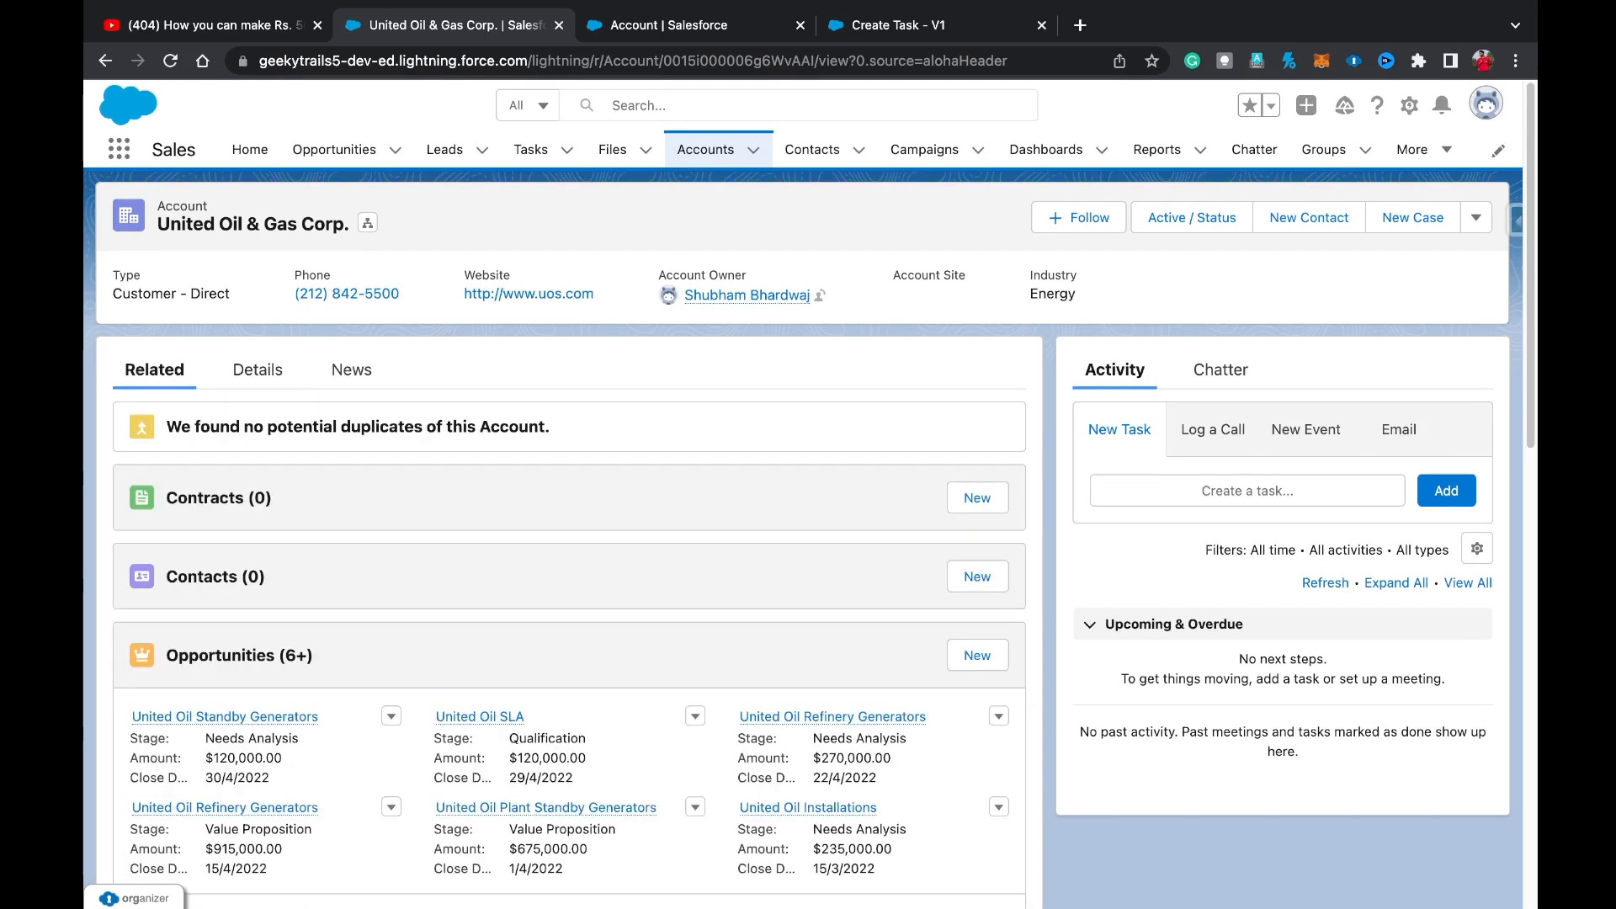
pyautogui.scroll(-5, 569, 539)
pyautogui.scroll(1, 569, 539)
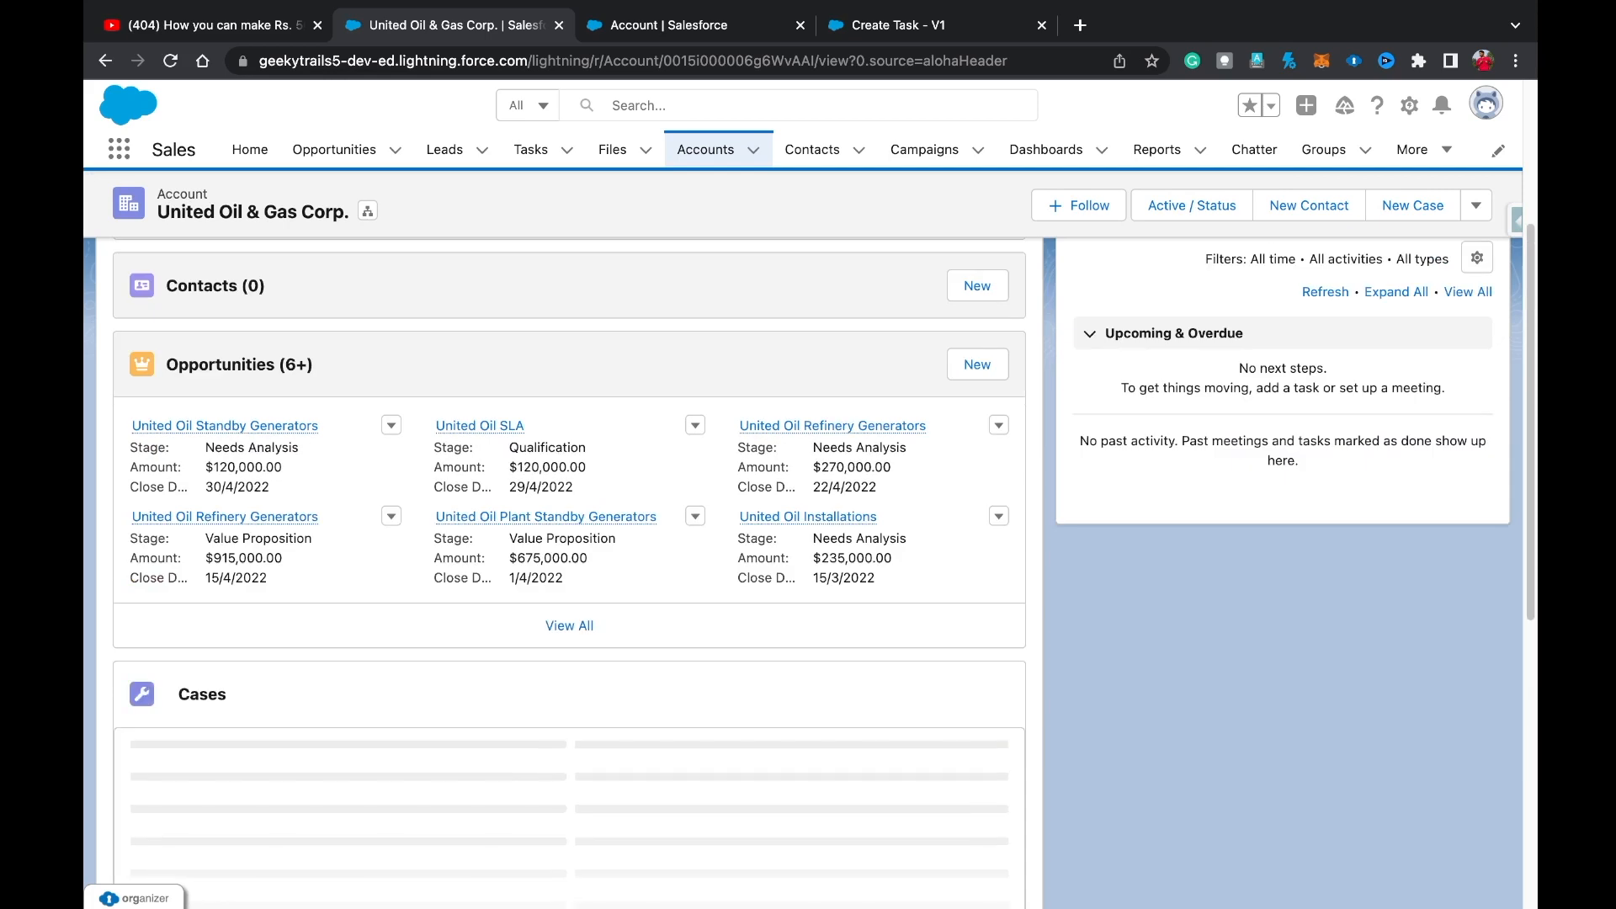
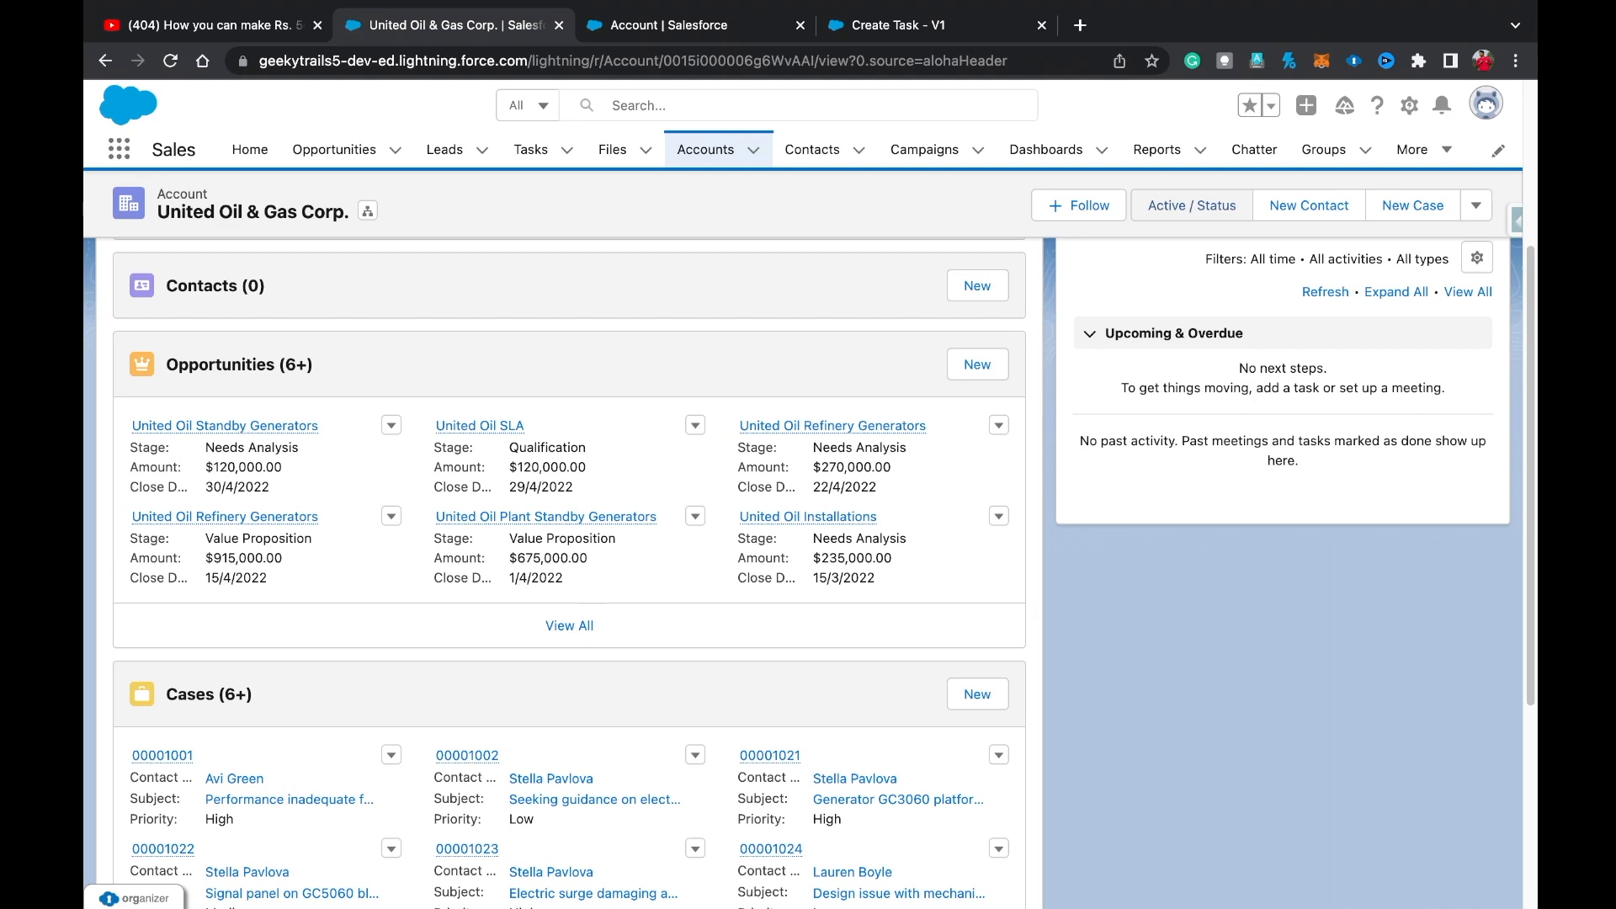
pyautogui.scroll(2, 569, 505)
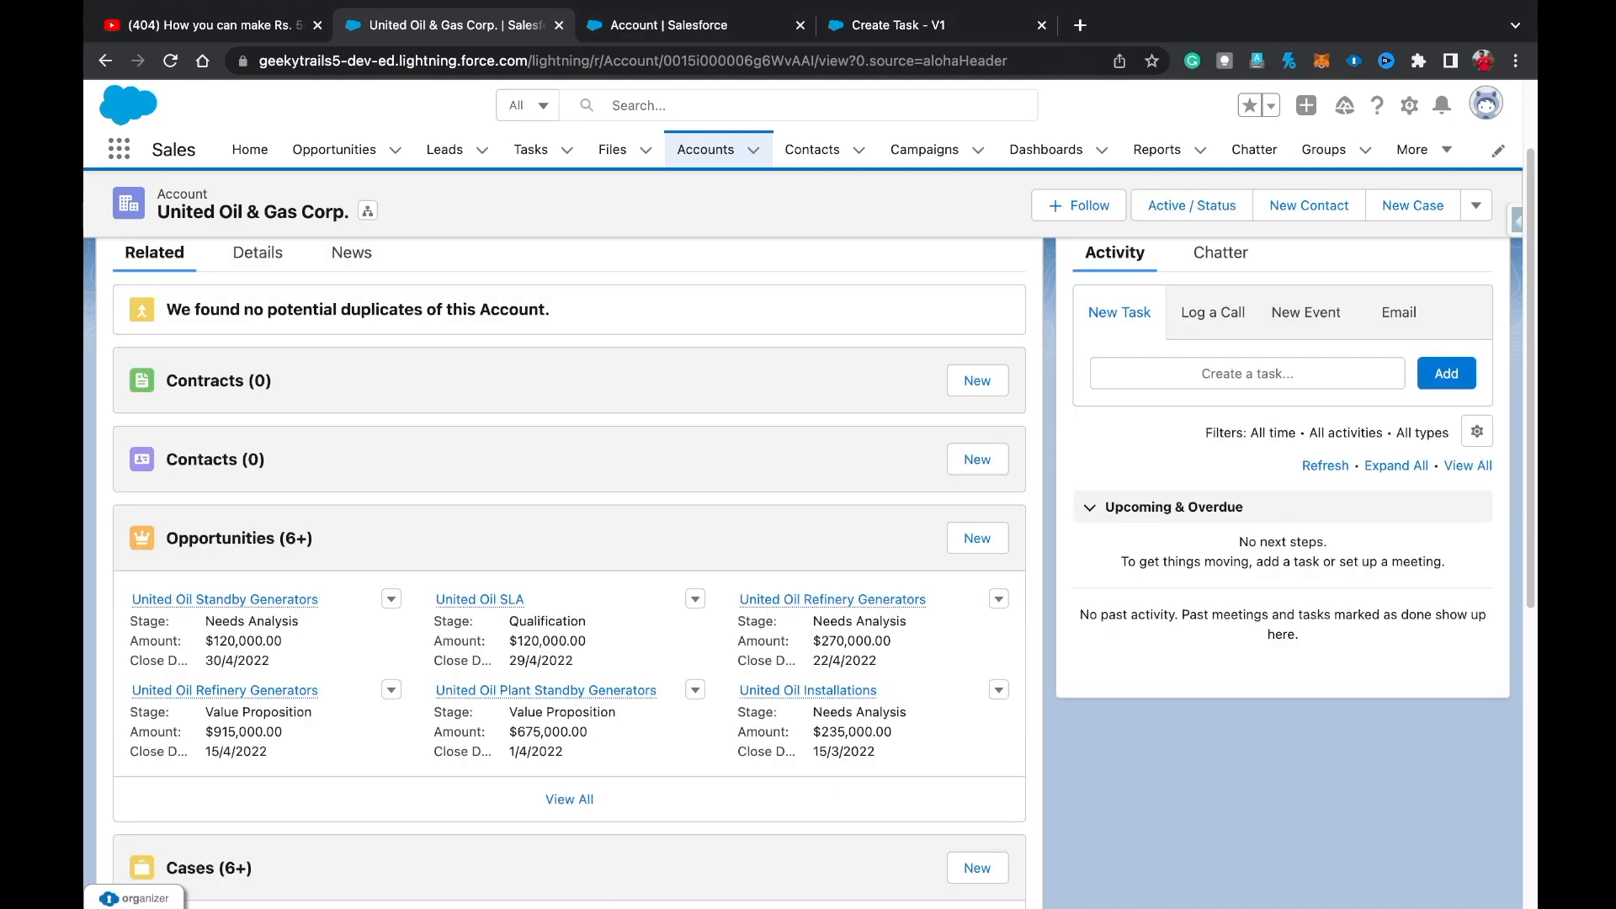
pyautogui.scroll(1, 569, 505)
pyautogui.click(255, 369)
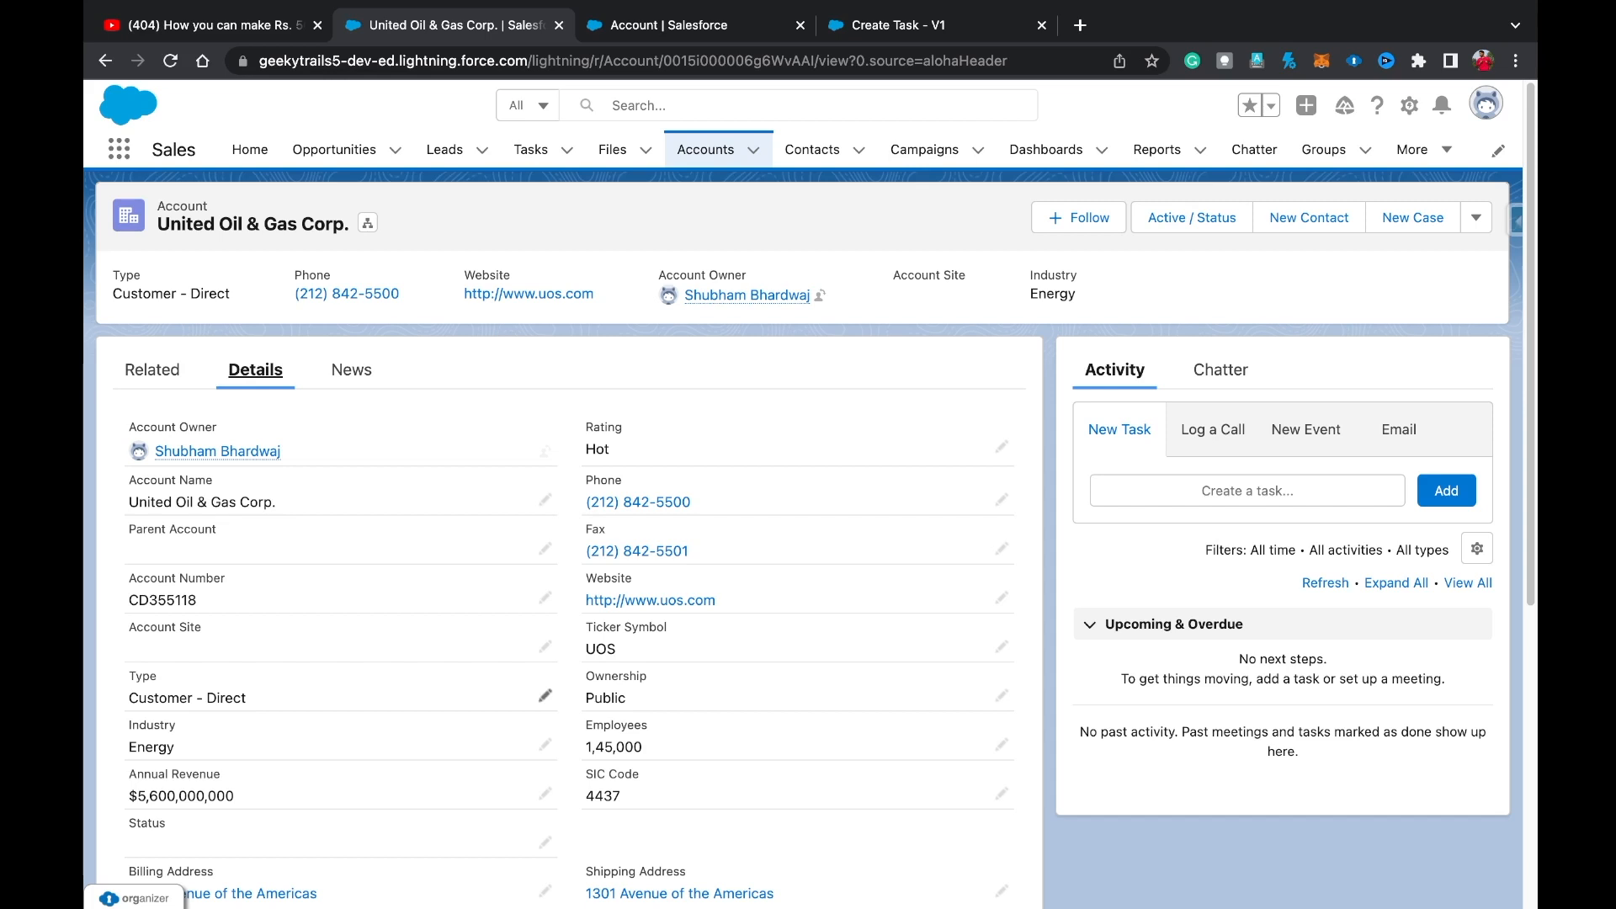
pyautogui.scroll(-5, 546, 696)
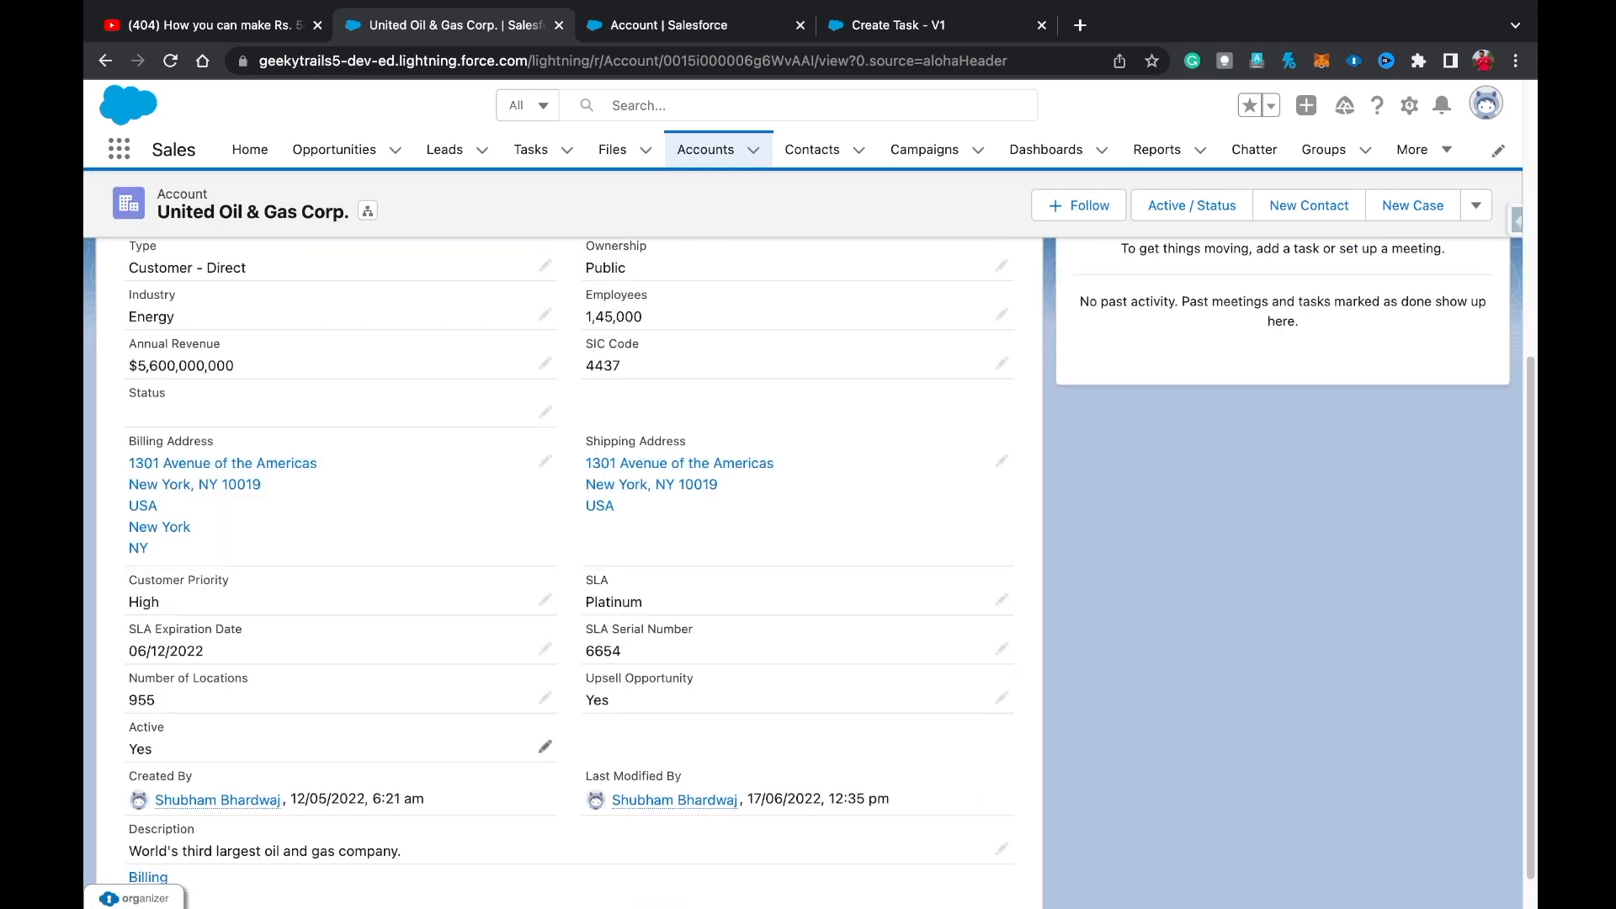
pyautogui.scroll(5, 545, 747)
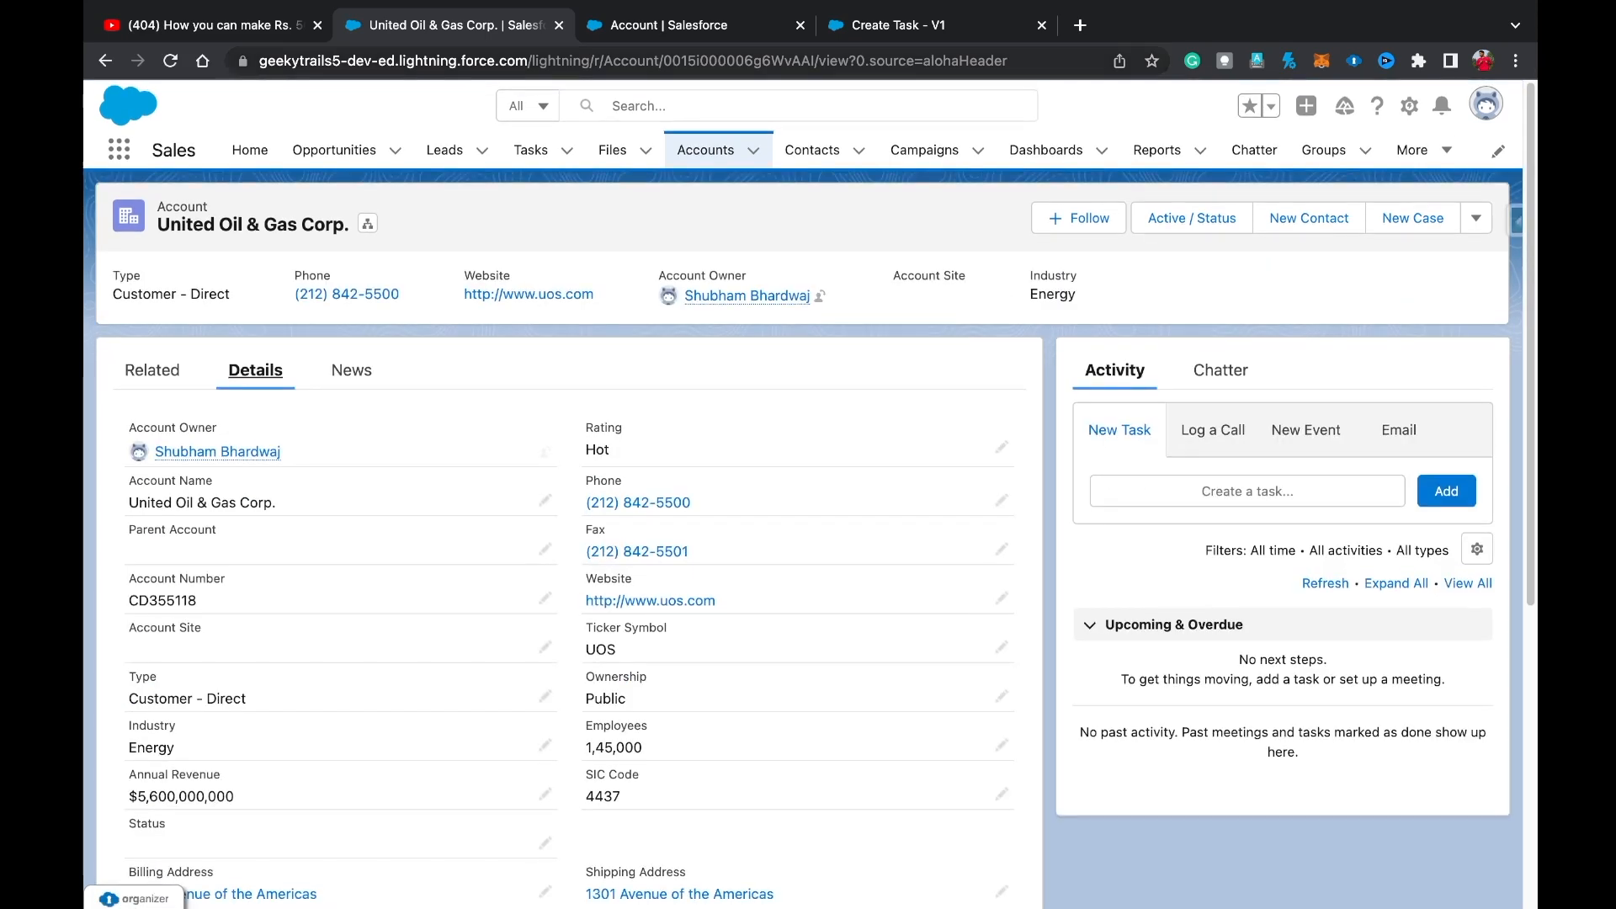
# Return to the Create Task flow and add an Update Records element directly after the Create Tasks element.
pyautogui.click(882, 25)
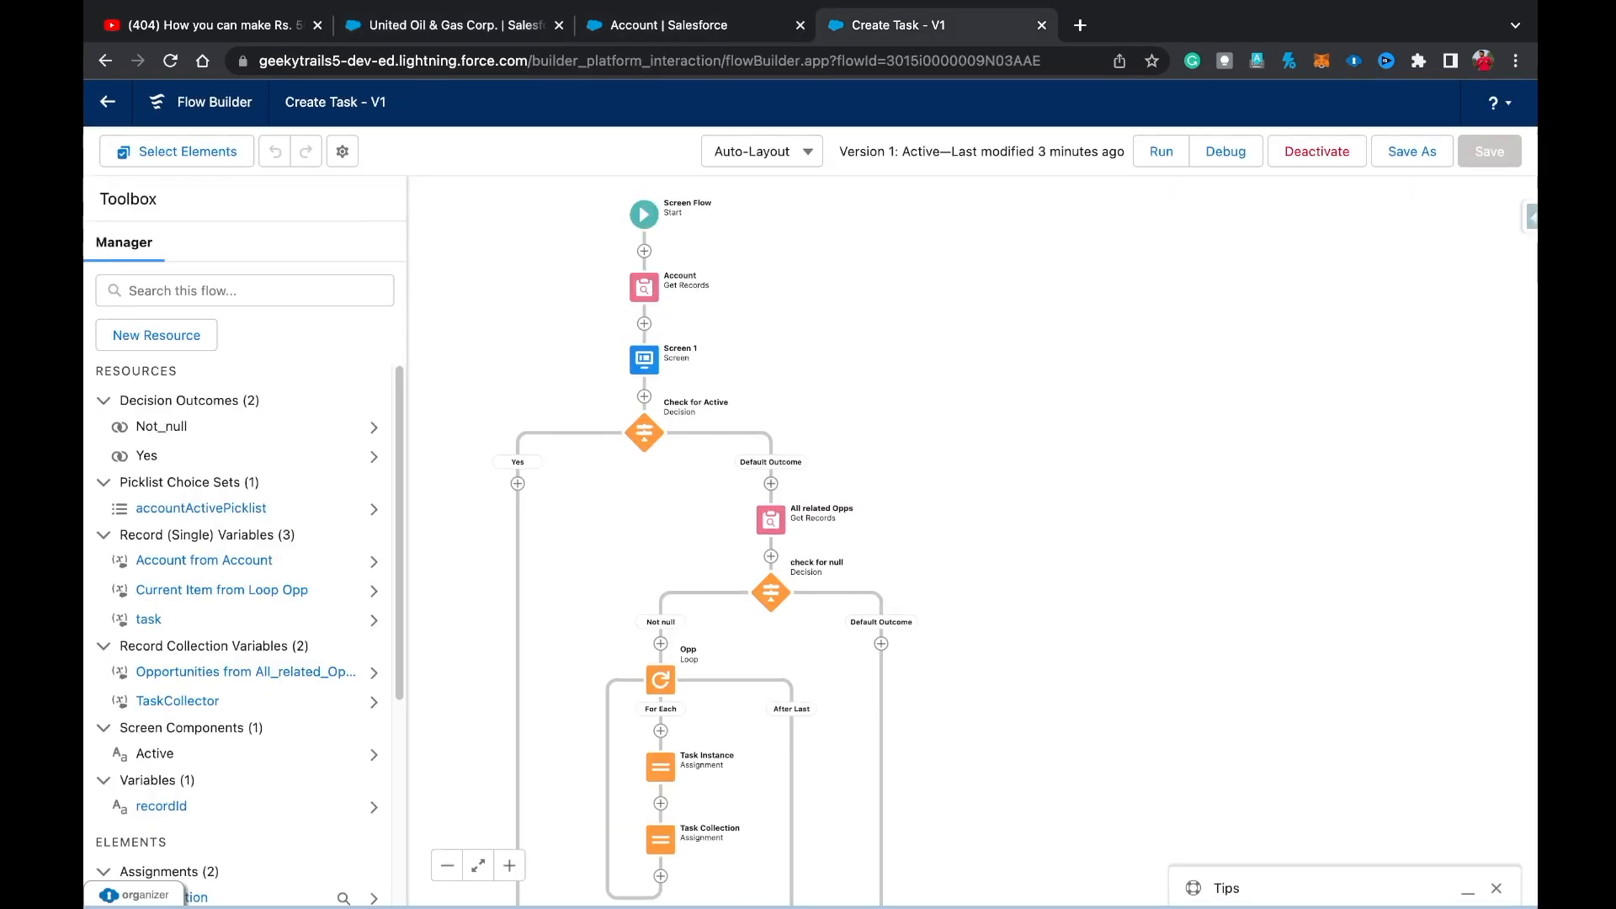
pyautogui.scroll(-4, 926, 539)
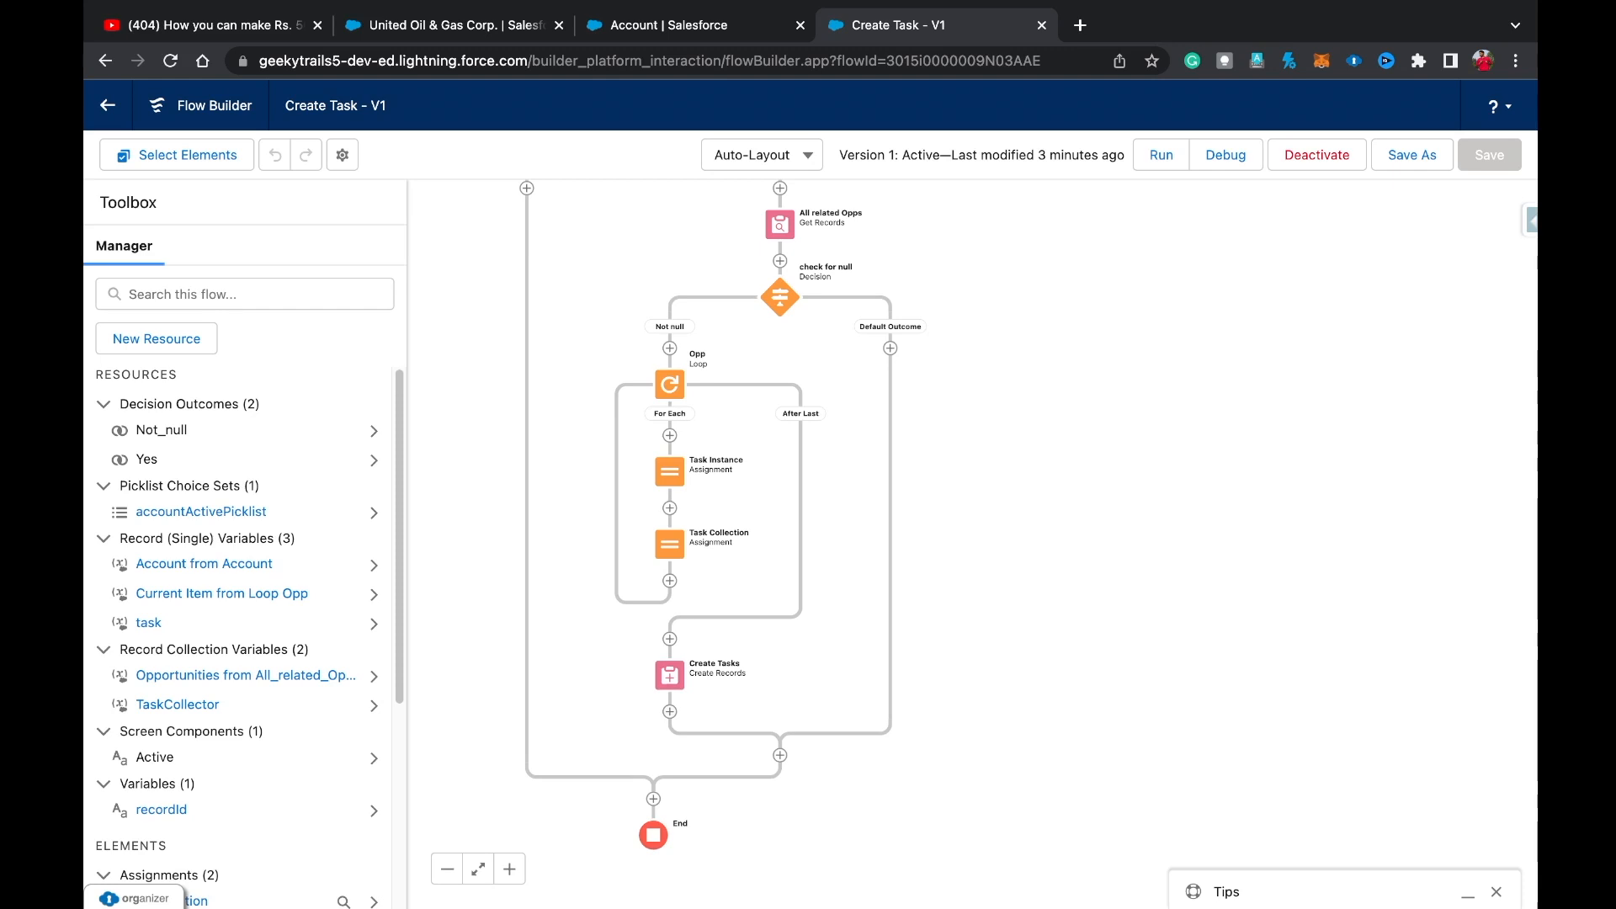
pyautogui.click(671, 712)
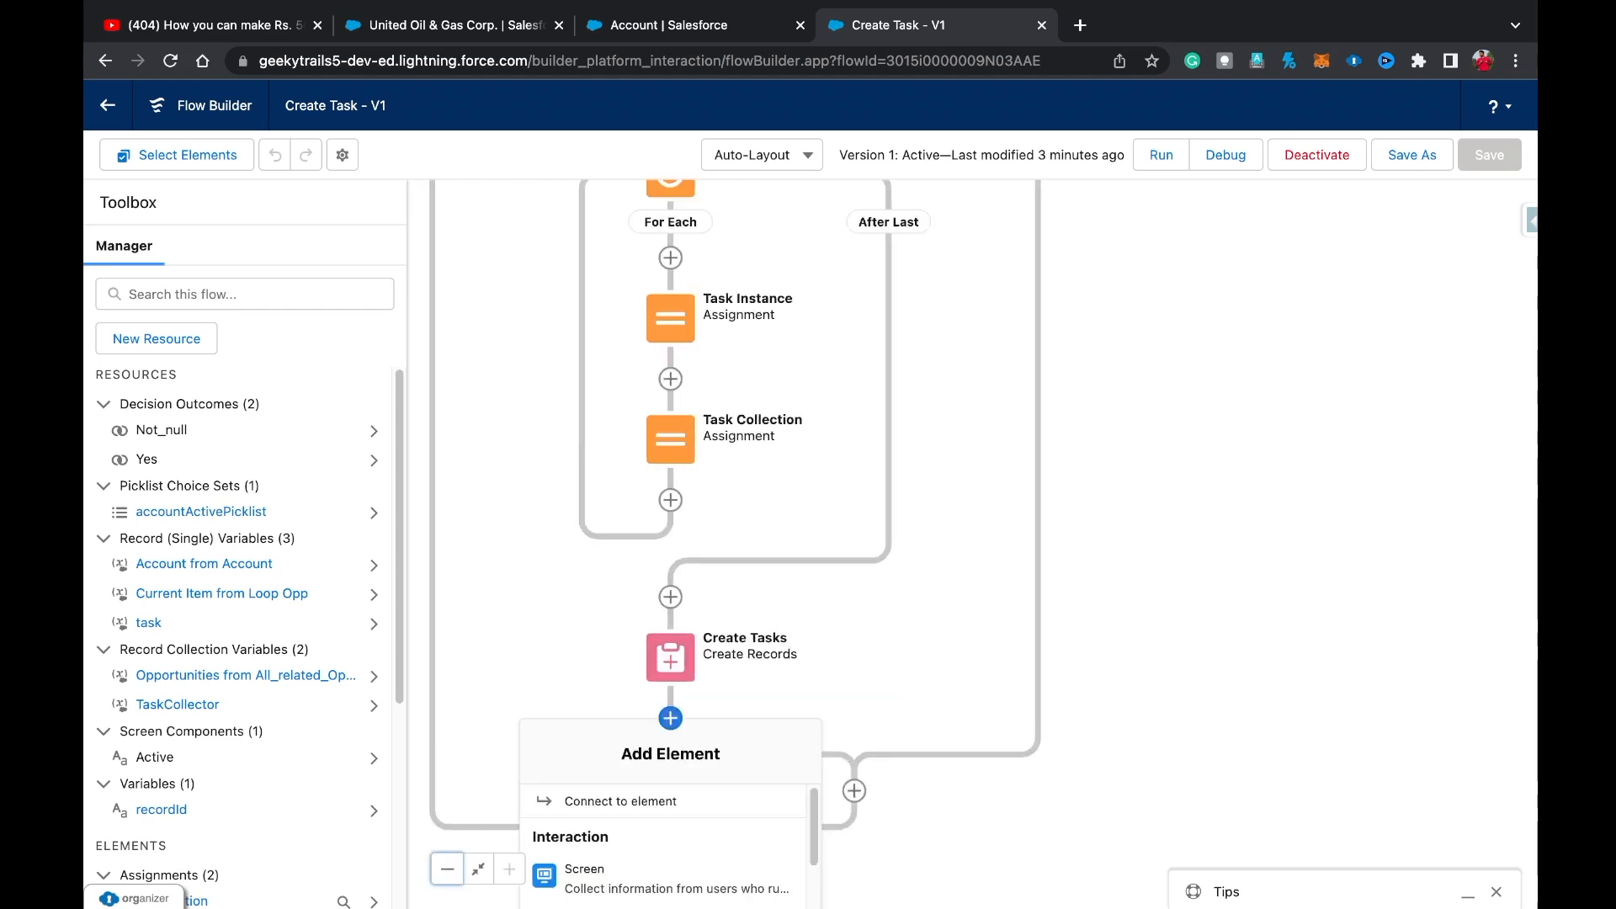
pyautogui.scroll(-3, 670, 712)
pyautogui.click(694, 428)
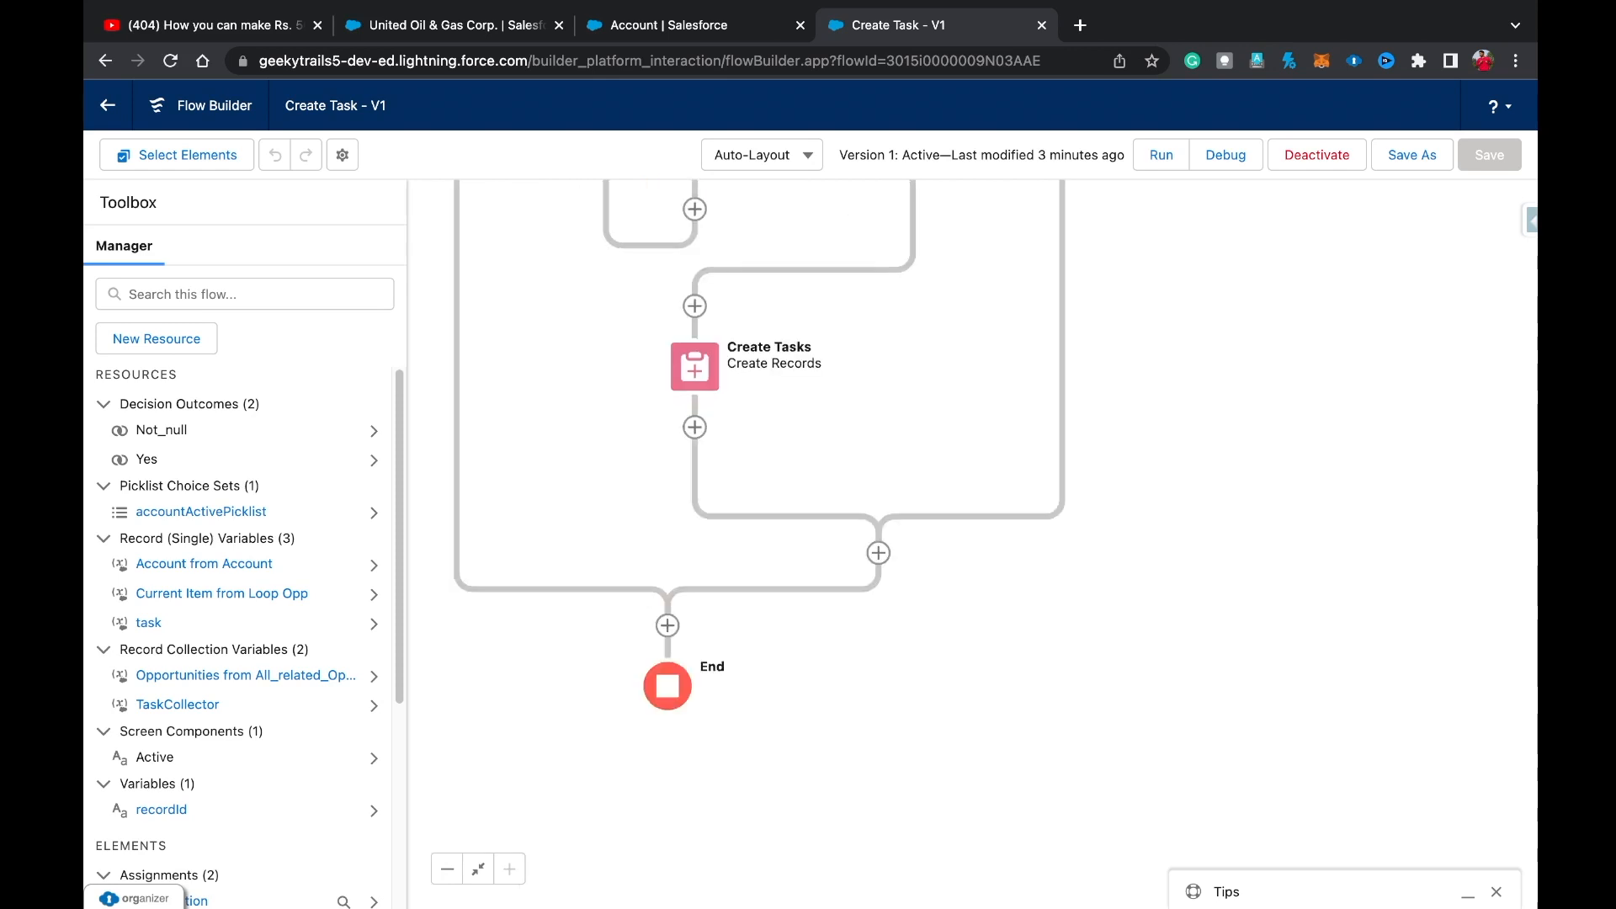
pyautogui.click(695, 426)
pyautogui.scroll(-3, 695, 571)
pyautogui.scroll(-3, 631, 577)
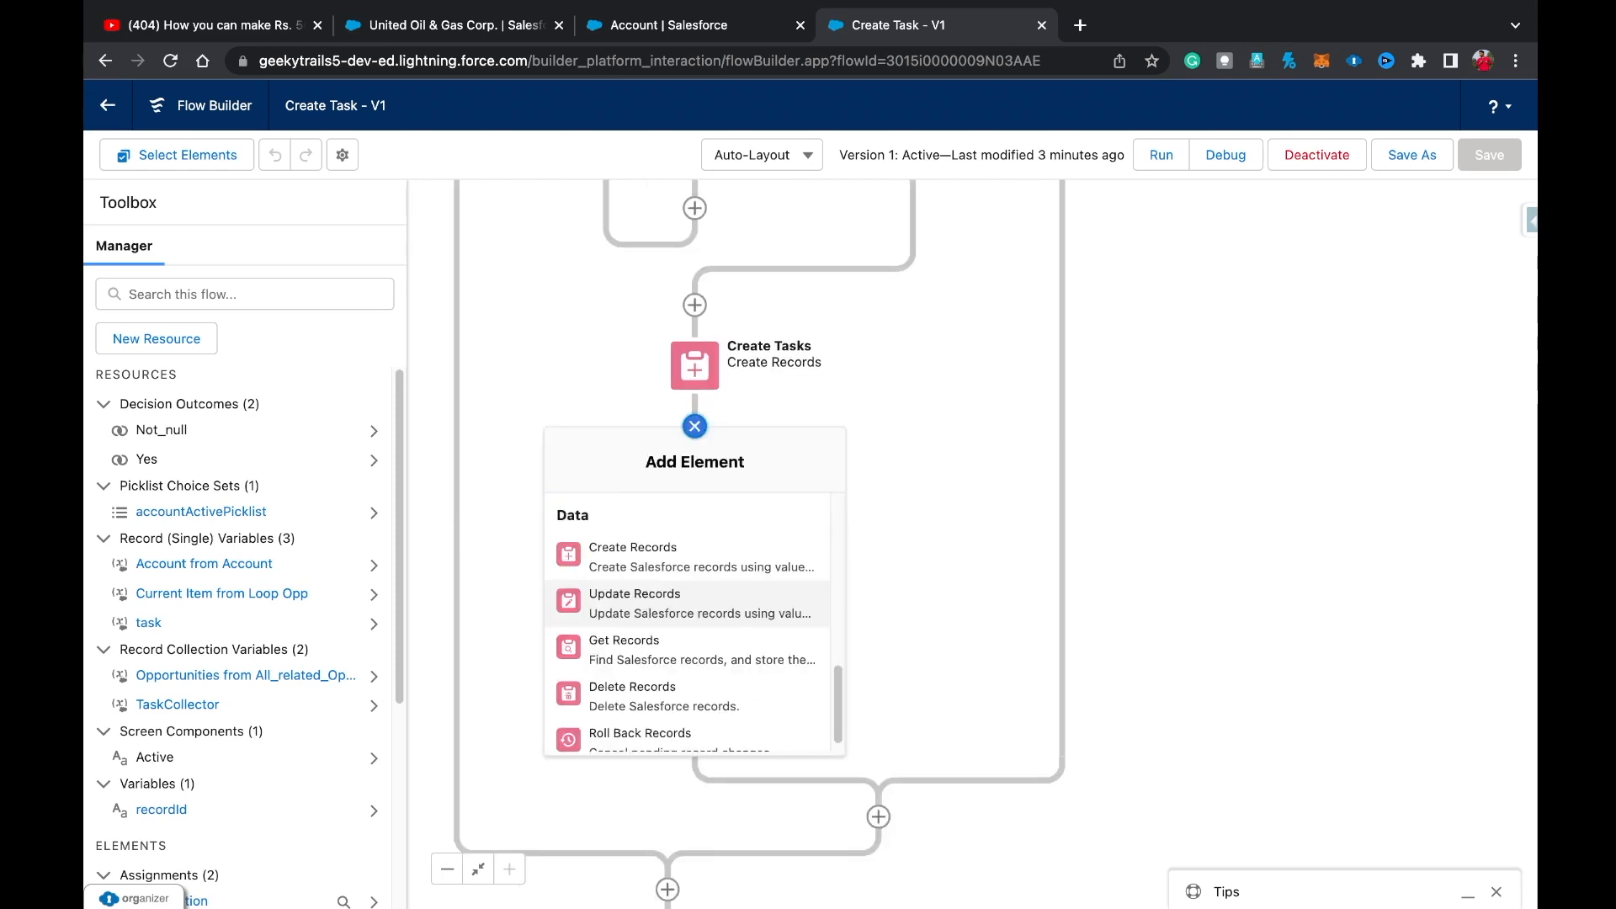
pyautogui.click(632, 577)
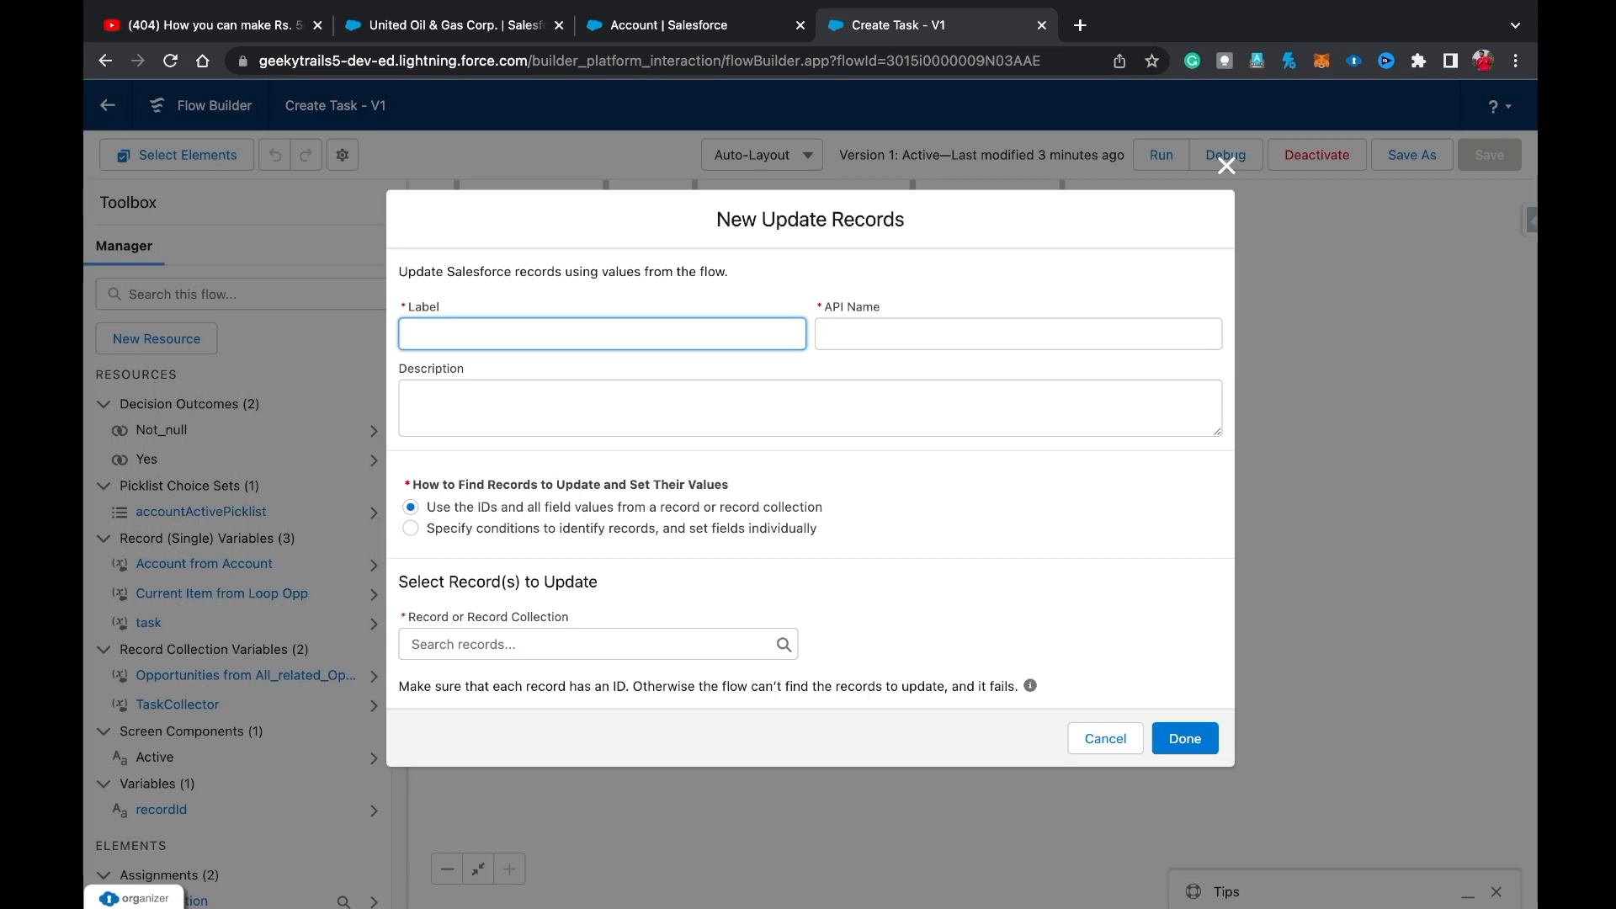
# Label the new Update Records element "Update Active Field on Account" and let its API name fill in.
pyautogui.write('Uopdat')
pyautogui.press('BackSpace')
pyautogui.press('BackSpace')
pyautogui.press('BackSpace')
pyautogui.press('BackSpace')
pyautogui.press('BackSpace')
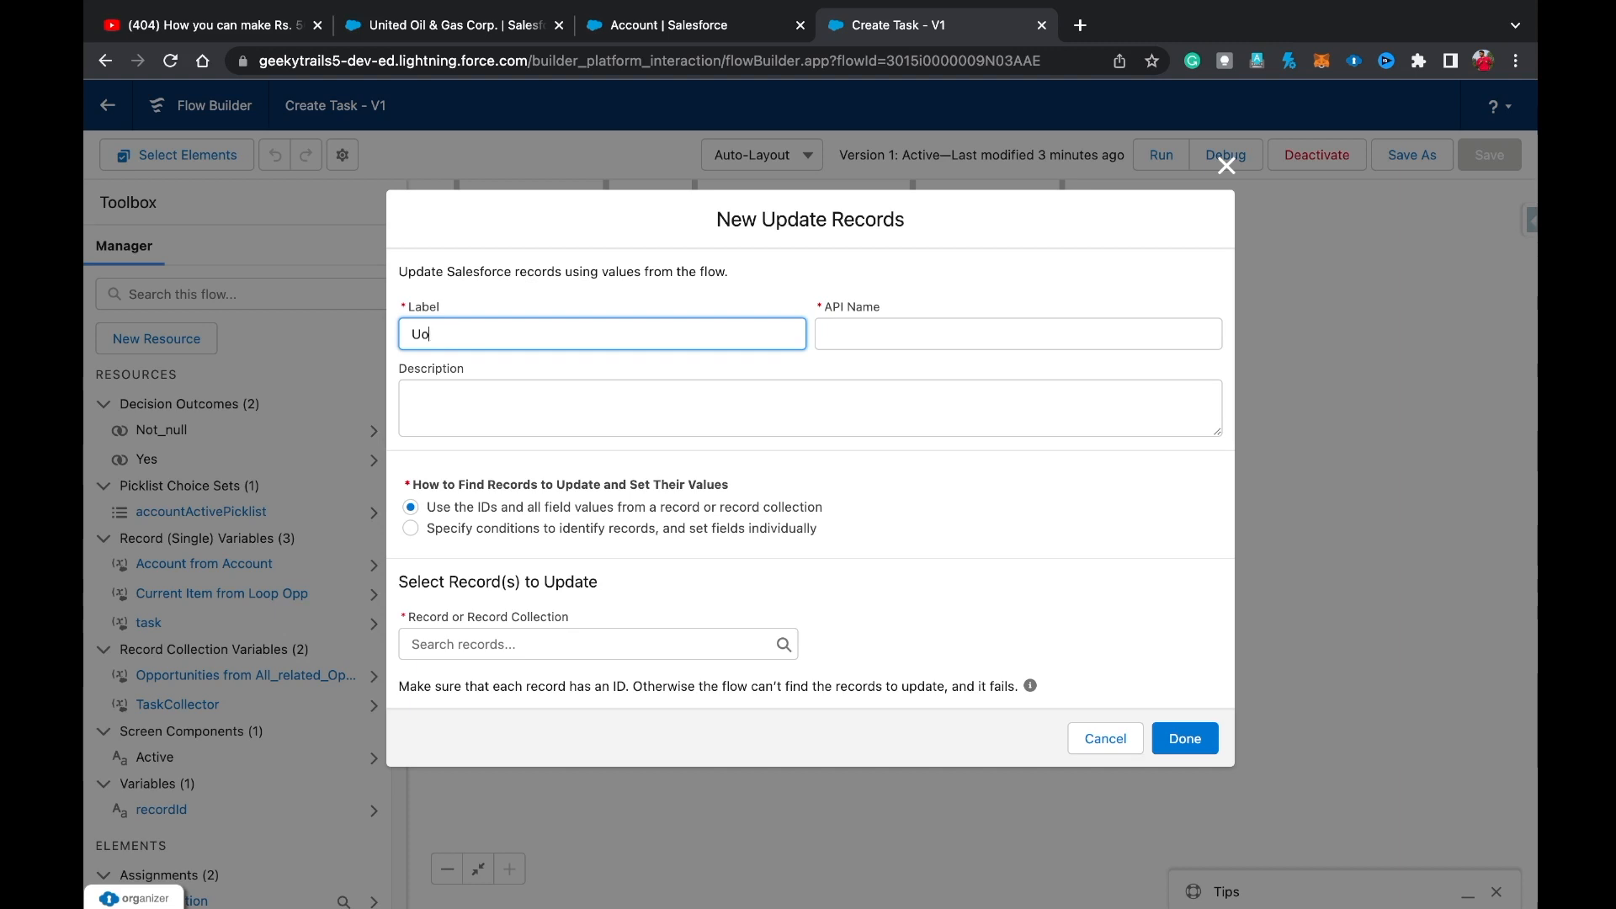
pyautogui.write('pdate Active Fierlld on Account')
pyautogui.press('Tab')
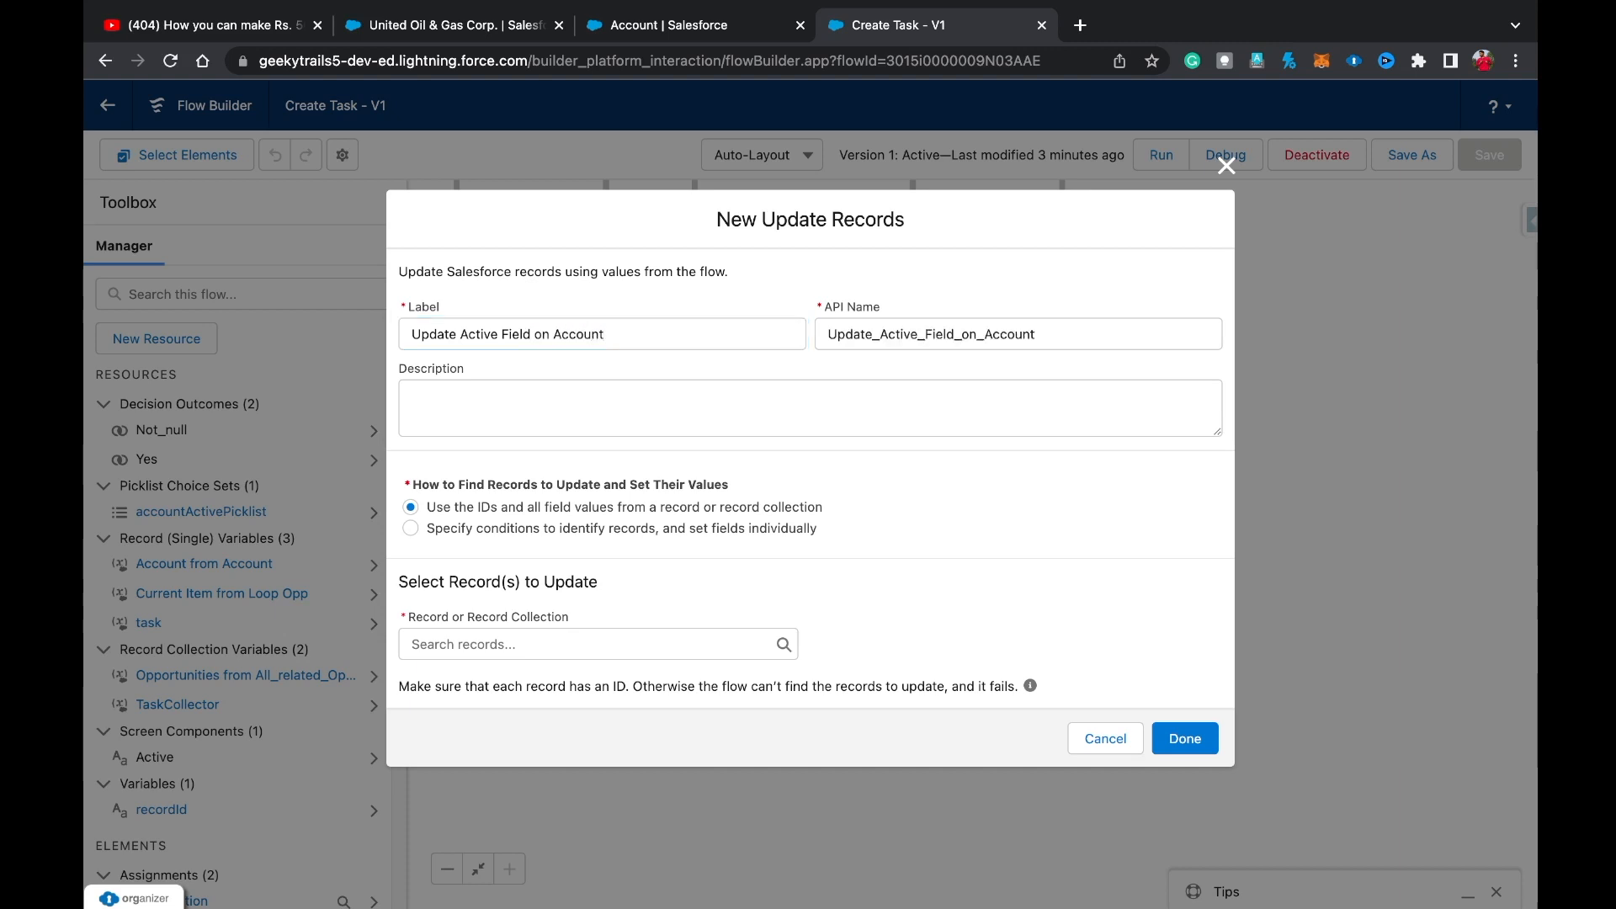
# Set the update to specify conditions and set fields individually, with Account as the object.
pyautogui.click(410, 527)
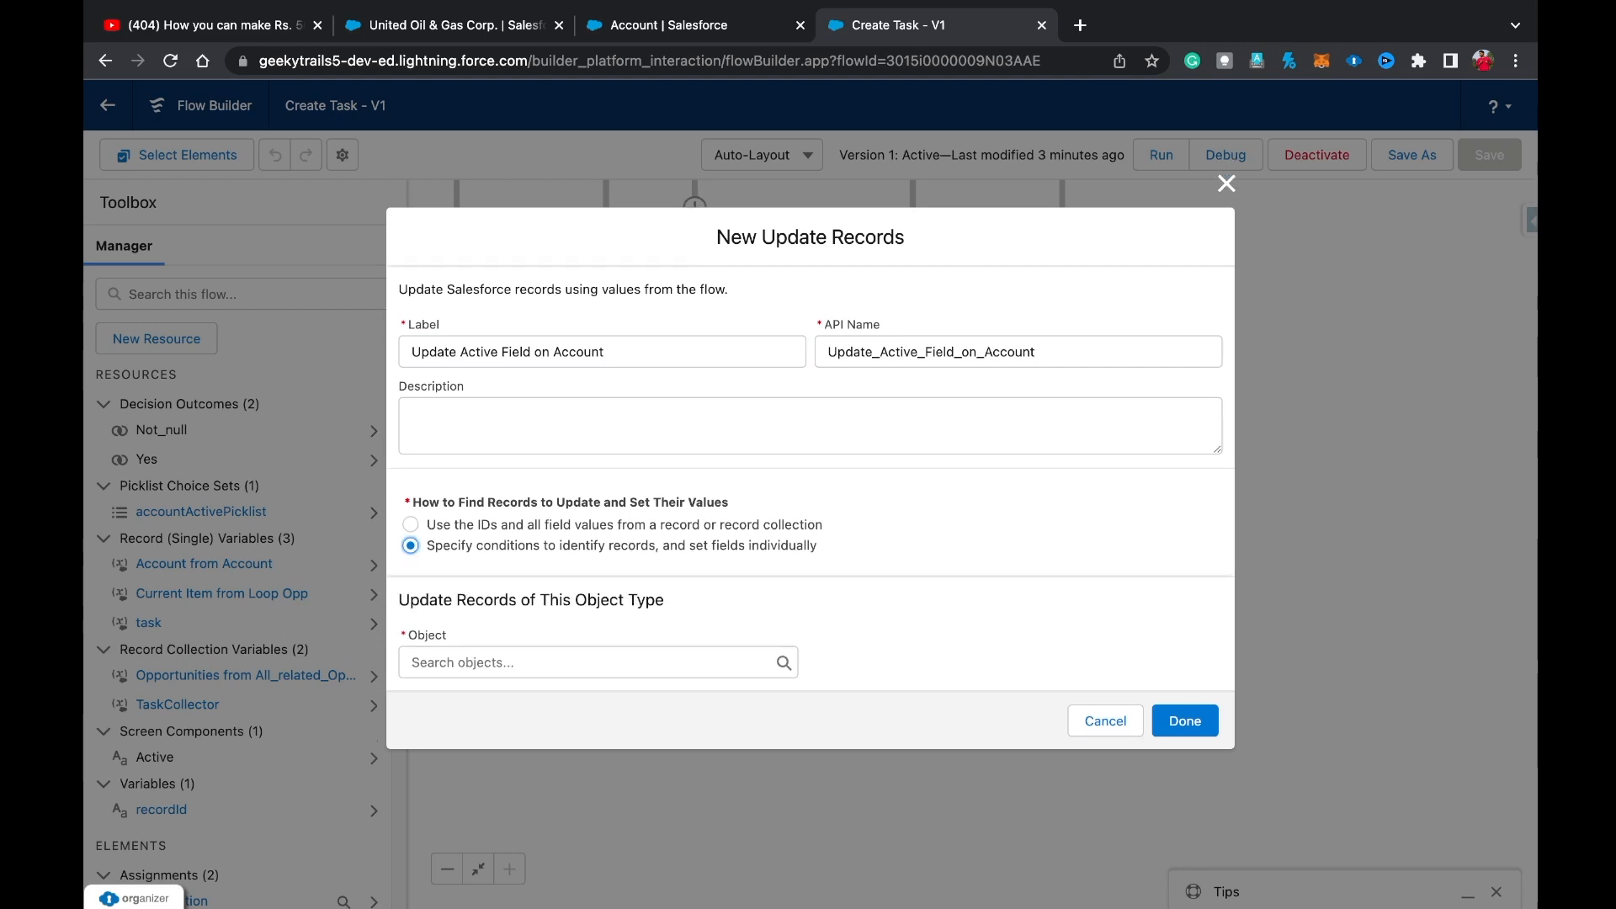
pyautogui.click(599, 662)
pyautogui.write('Account')
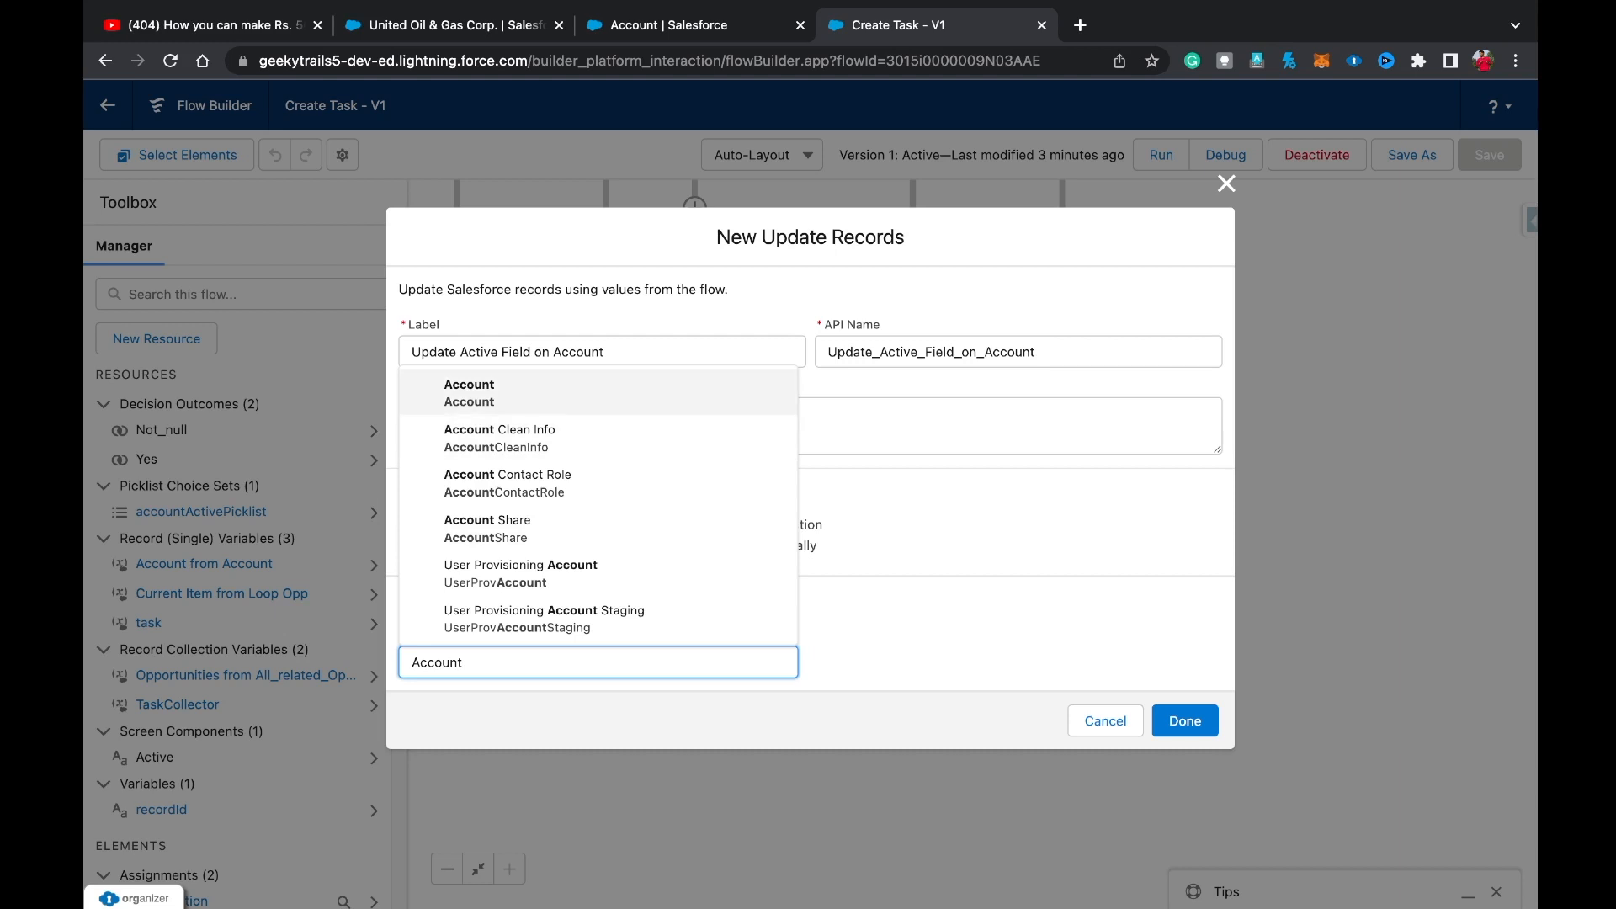
pyautogui.click(468, 392)
pyautogui.click(640, 593)
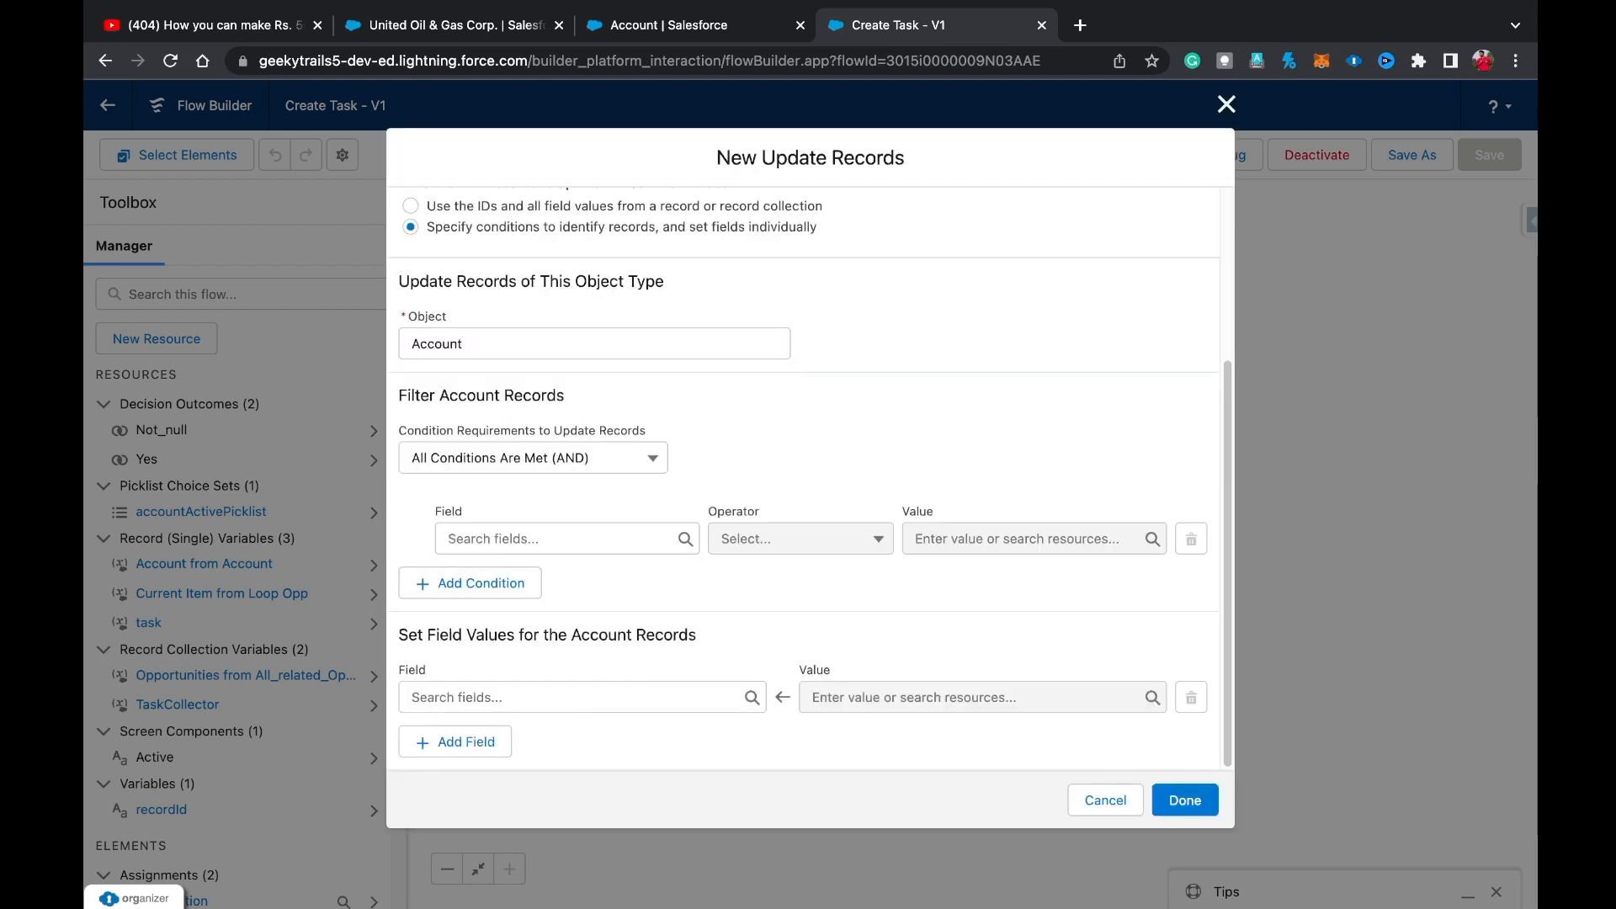
# Filter the account records to update with the condition Id Equals recordId.
pyautogui.click(566, 538)
pyautogui.write('Id')
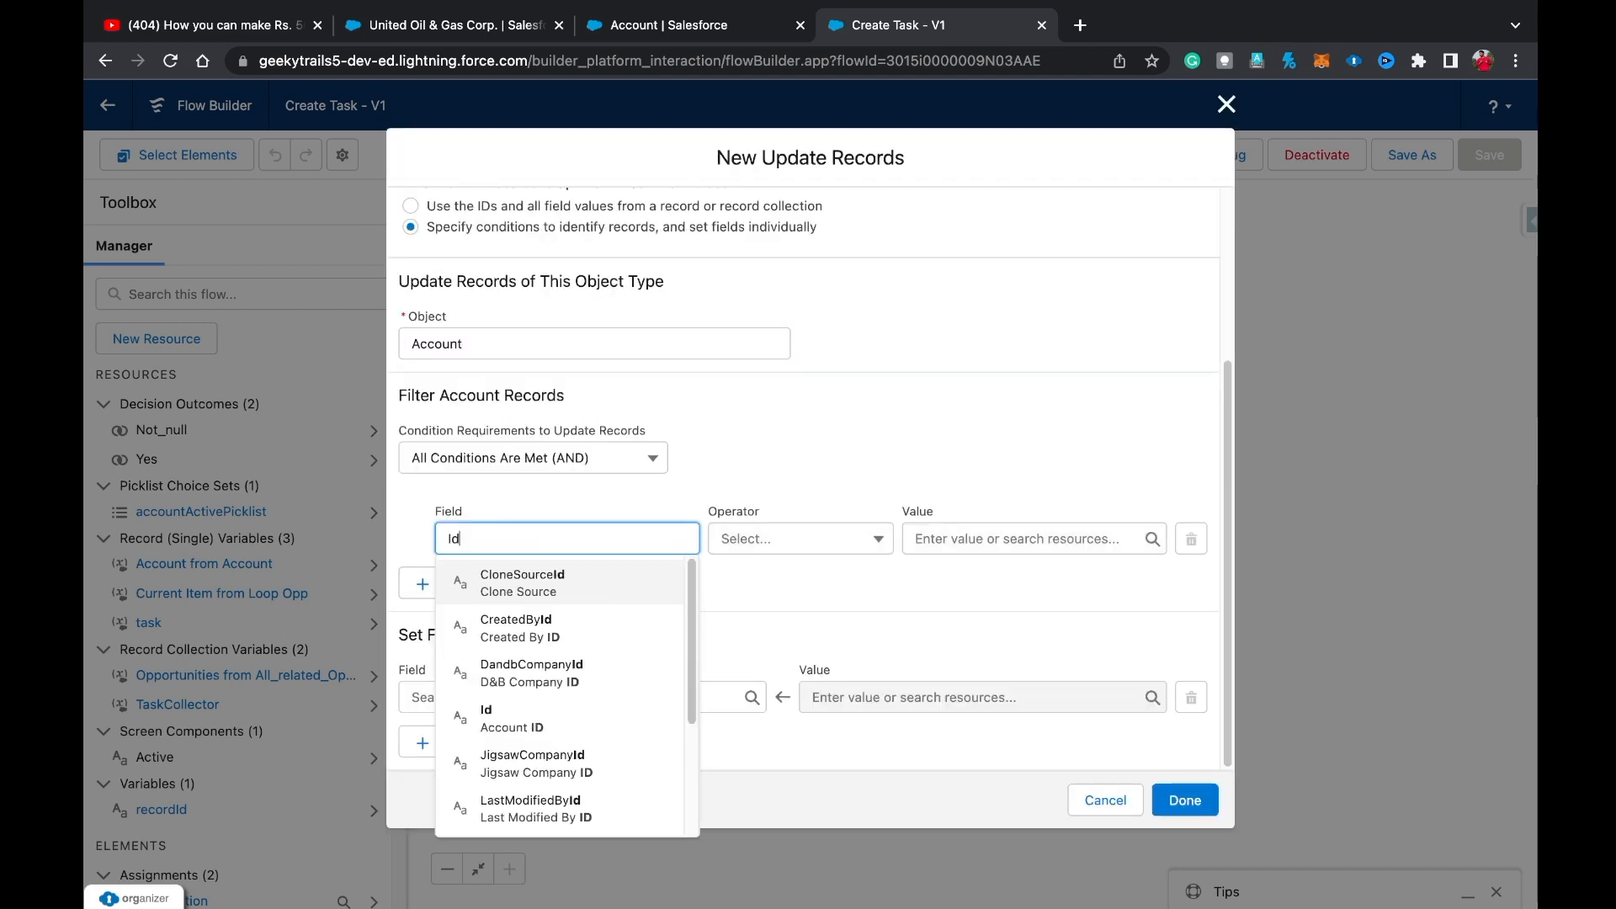
pyautogui.click(1029, 539)
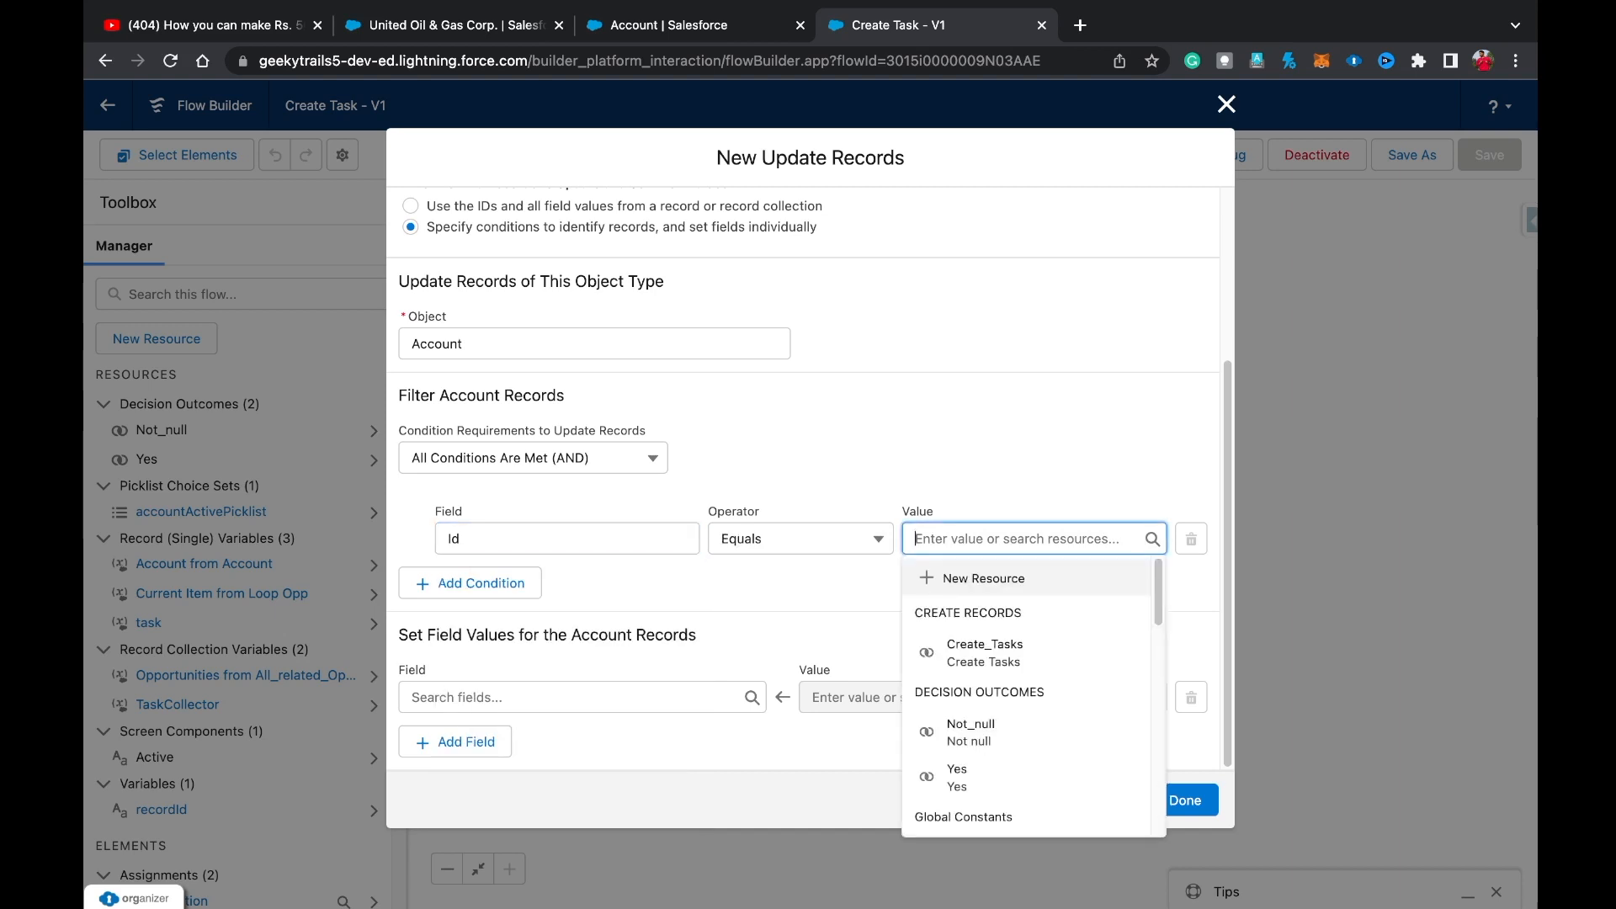
pyautogui.write('re')
pyautogui.press('Down')
pyautogui.press('Down')
pyautogui.press('Down')
pyautogui.press('Return')
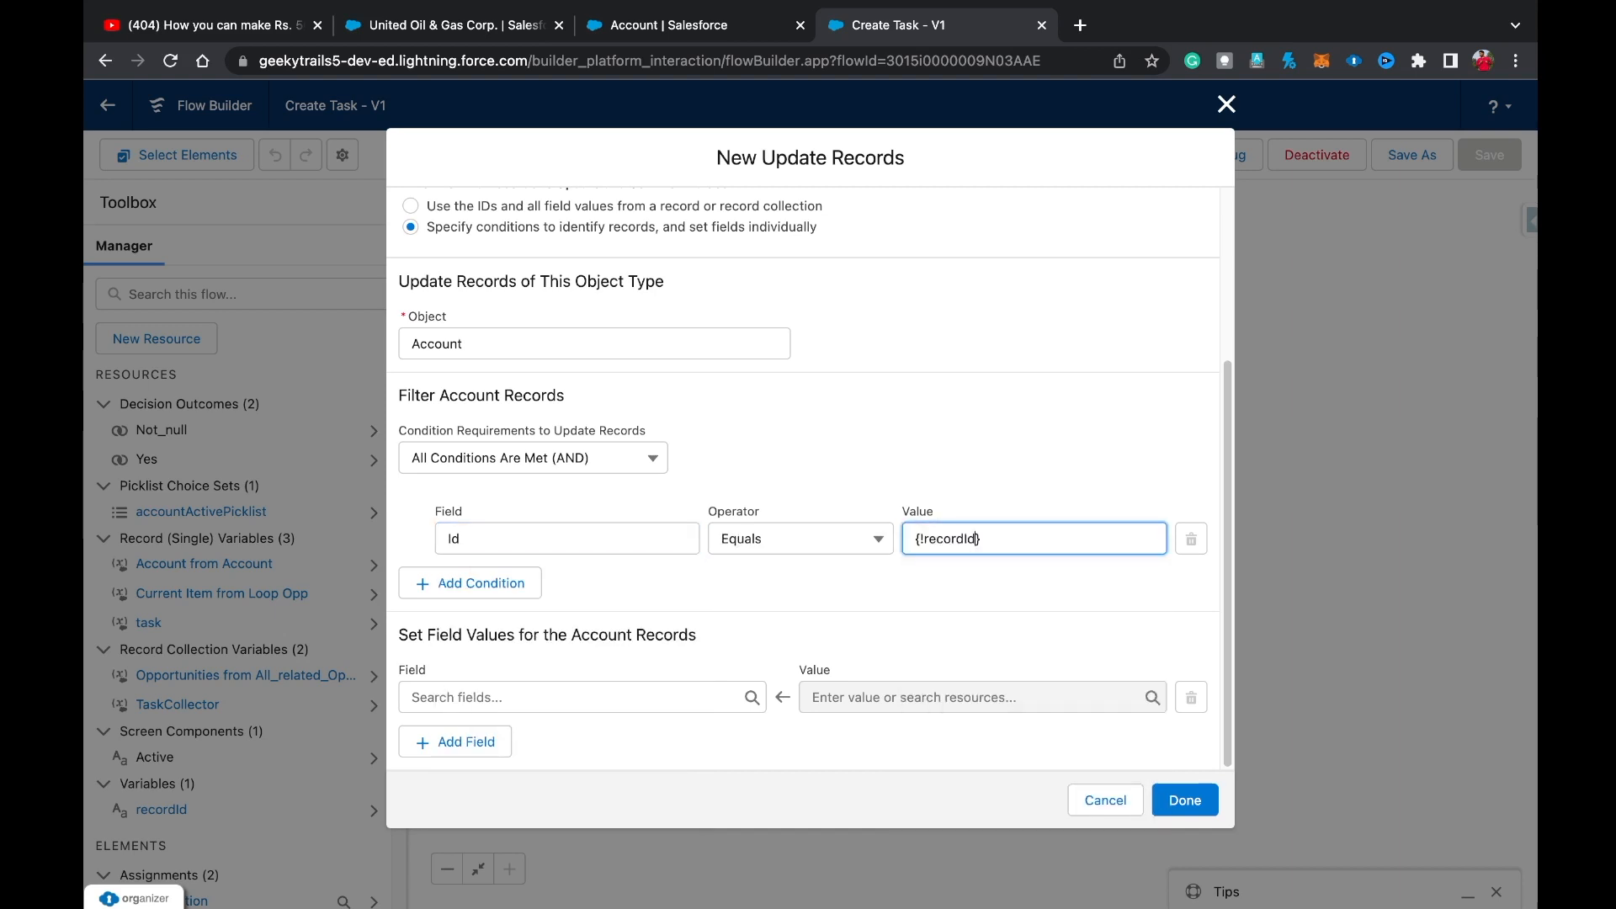
# Set the Active__c field to the picklist value No and finish the Update Records element.
pyautogui.click(582, 697)
pyautogui.write('acti')
pyautogui.press('Return')
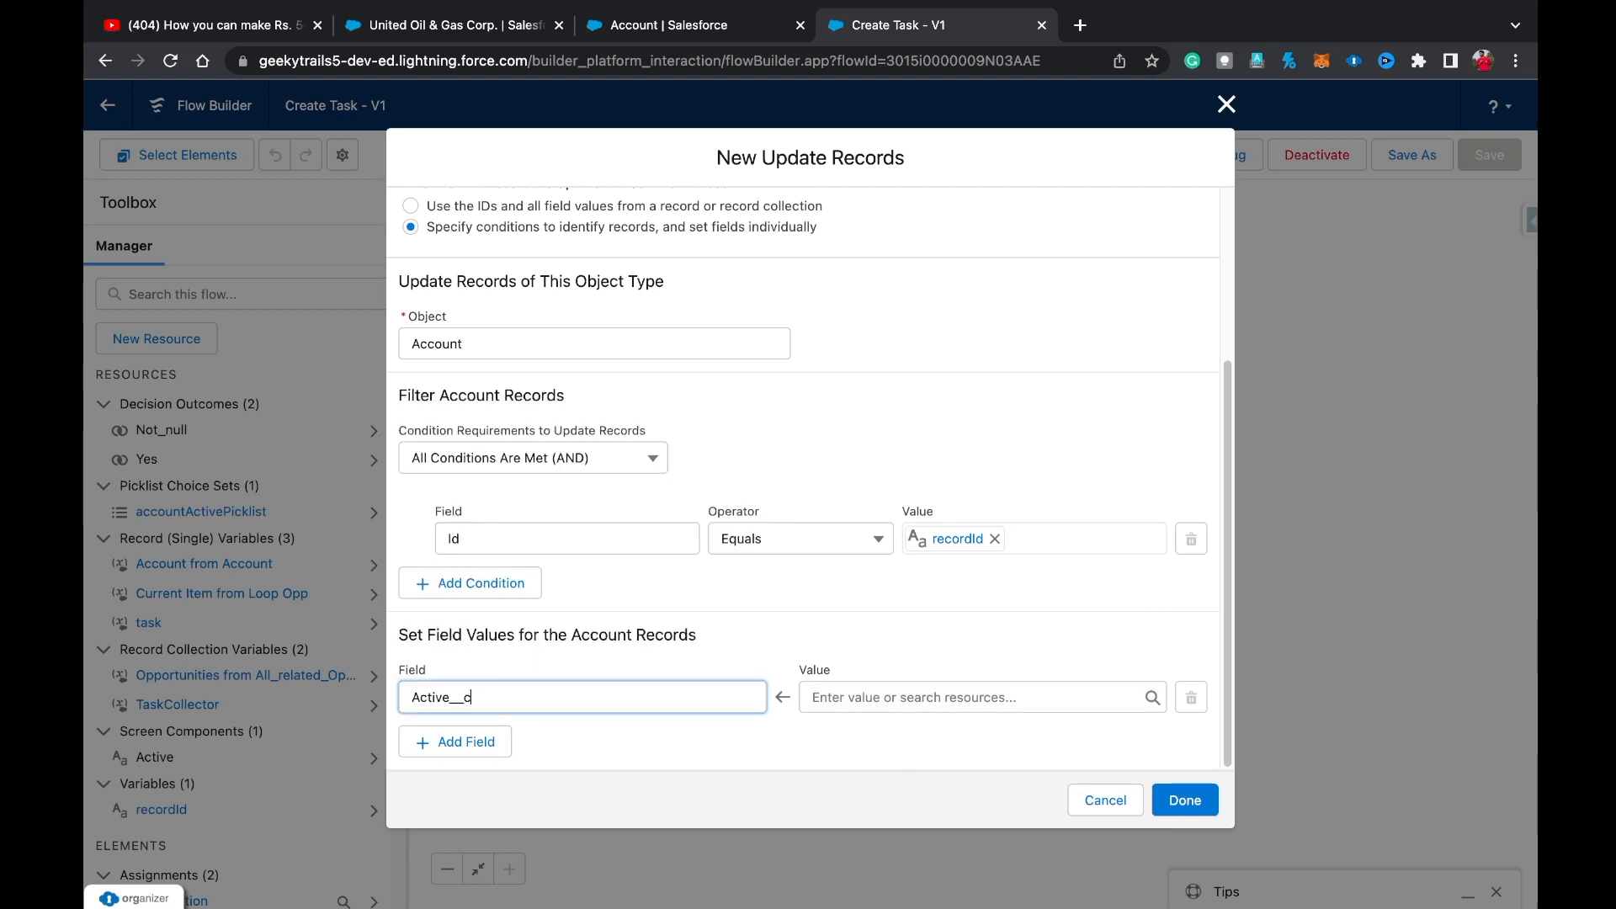
pyautogui.click(982, 697)
pyautogui.write('no')
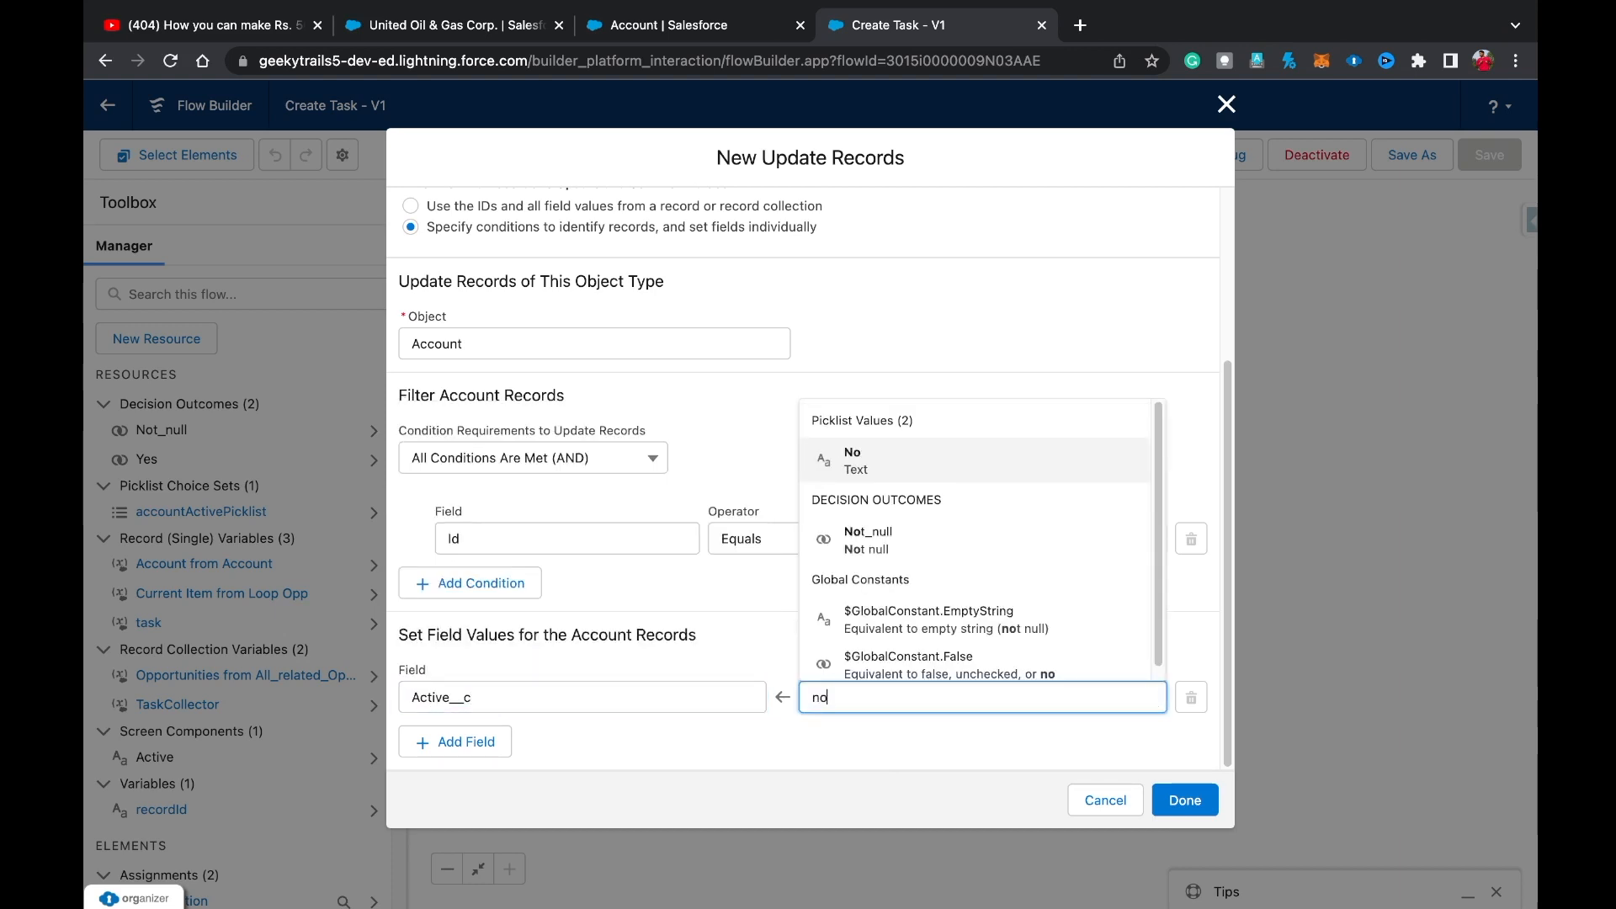
pyautogui.press('Return')
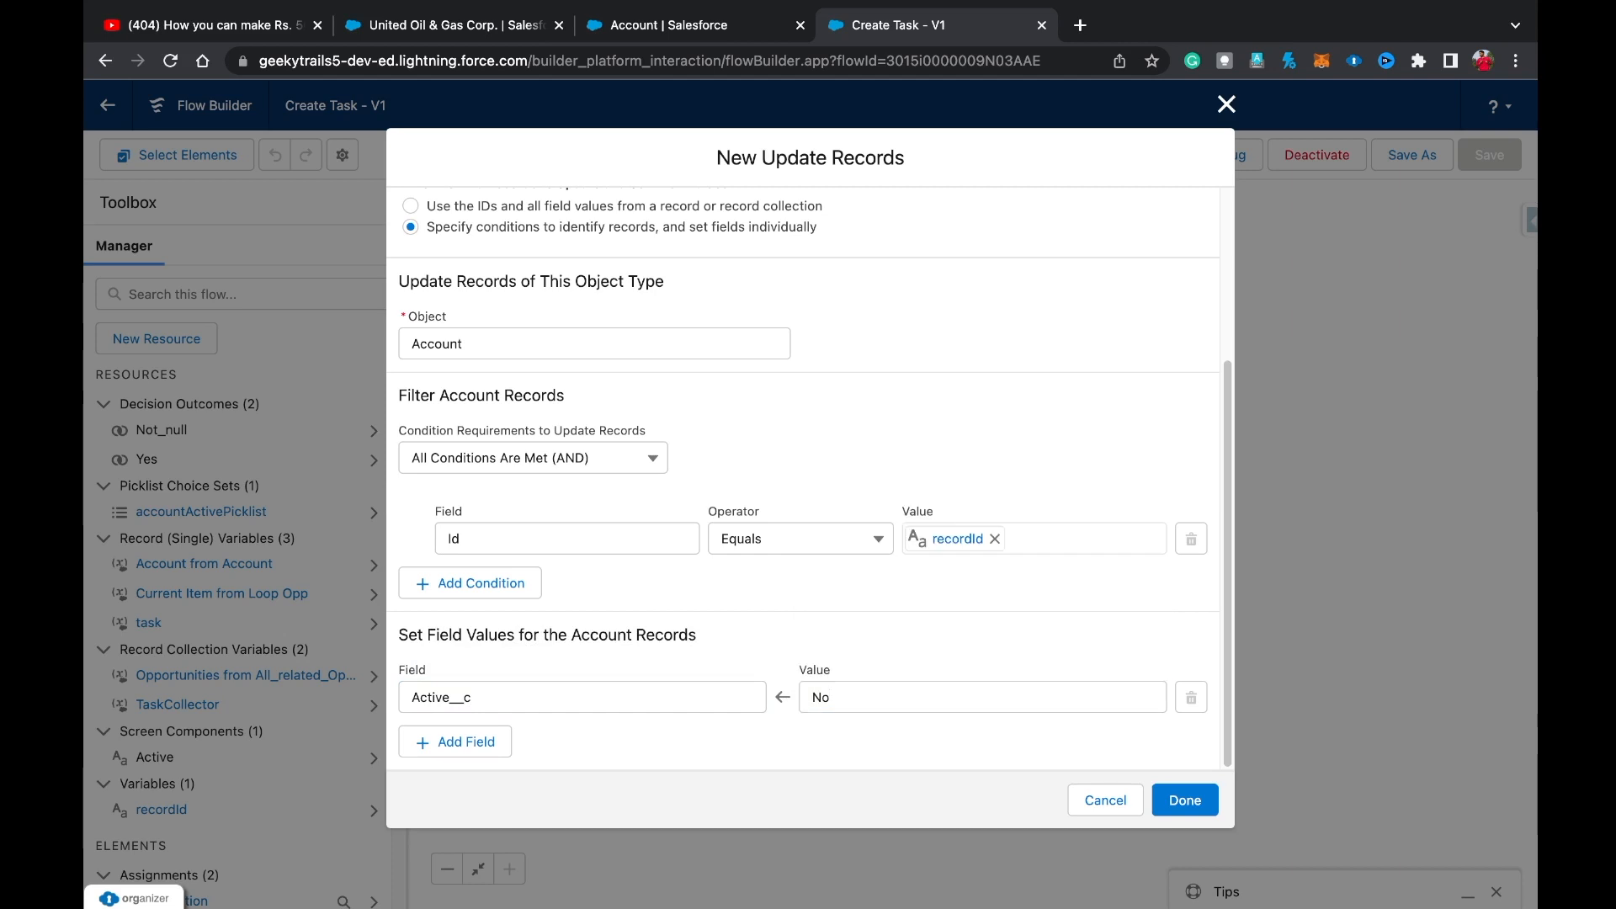
pyautogui.click(1185, 801)
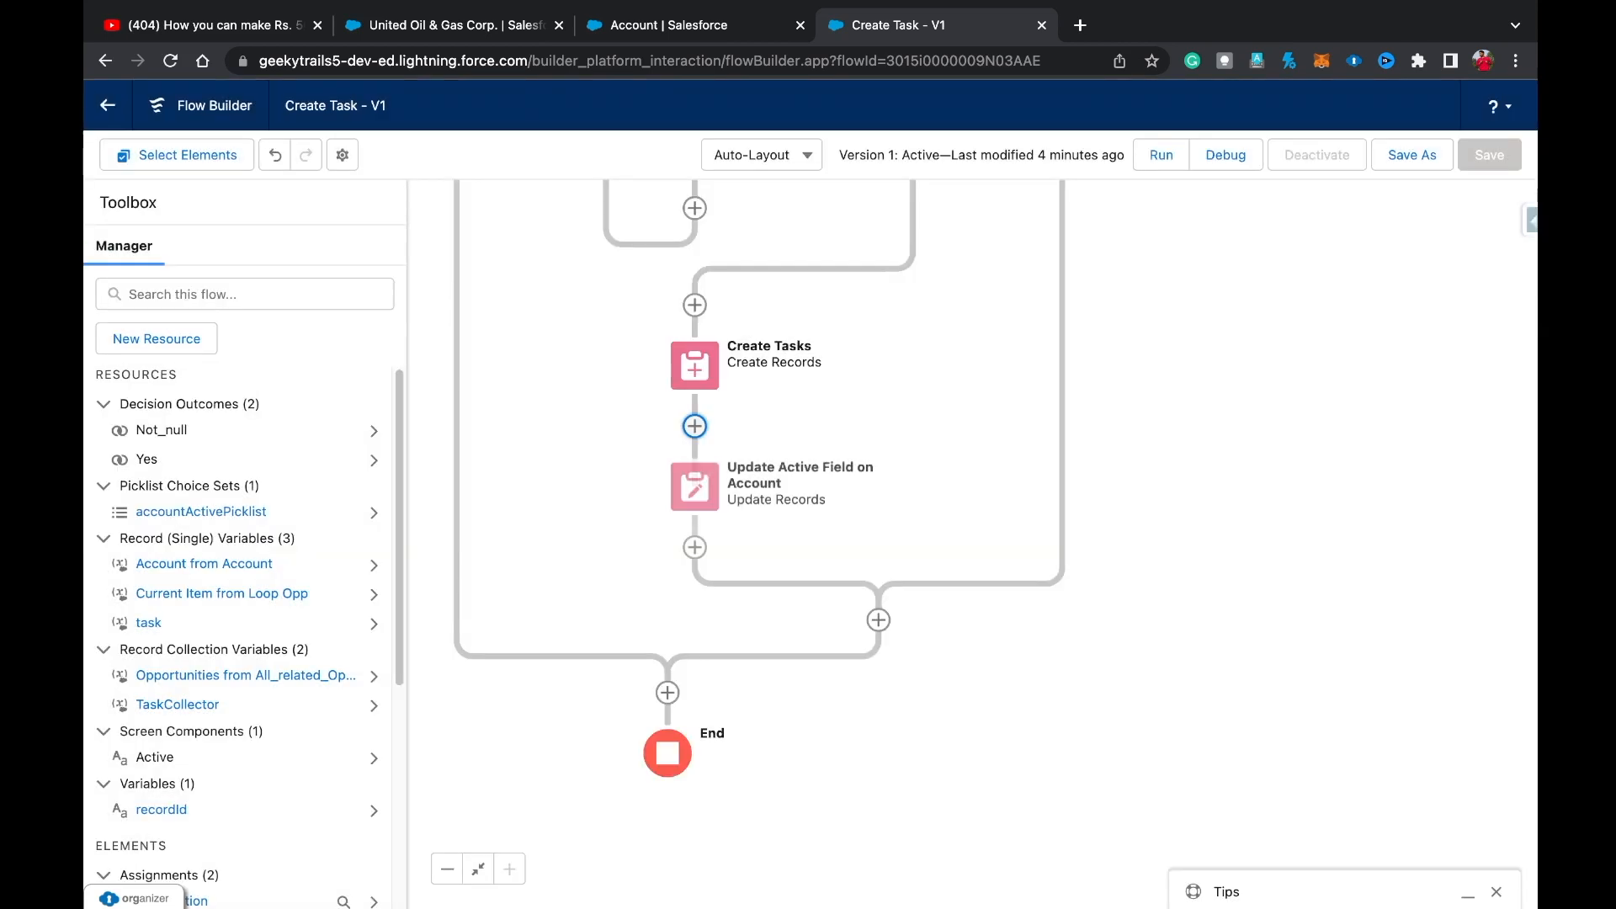
# Add a Screen element after Update Active Field on Account, containing a Display Text component with API name msg.
pyautogui.click(694, 547)
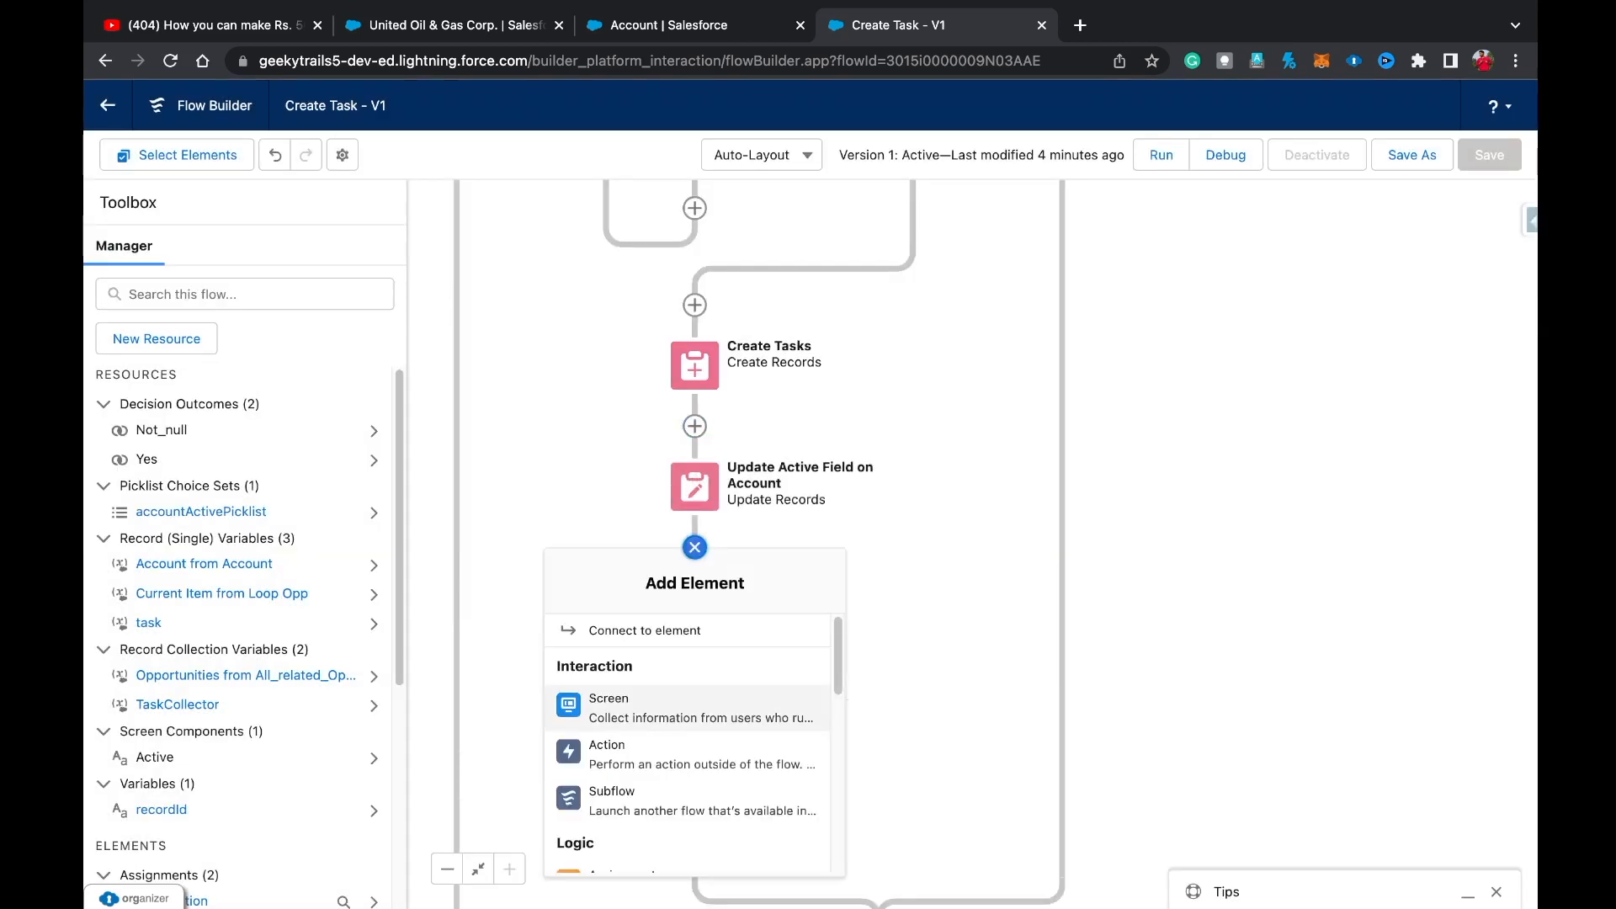
pyautogui.click(640, 707)
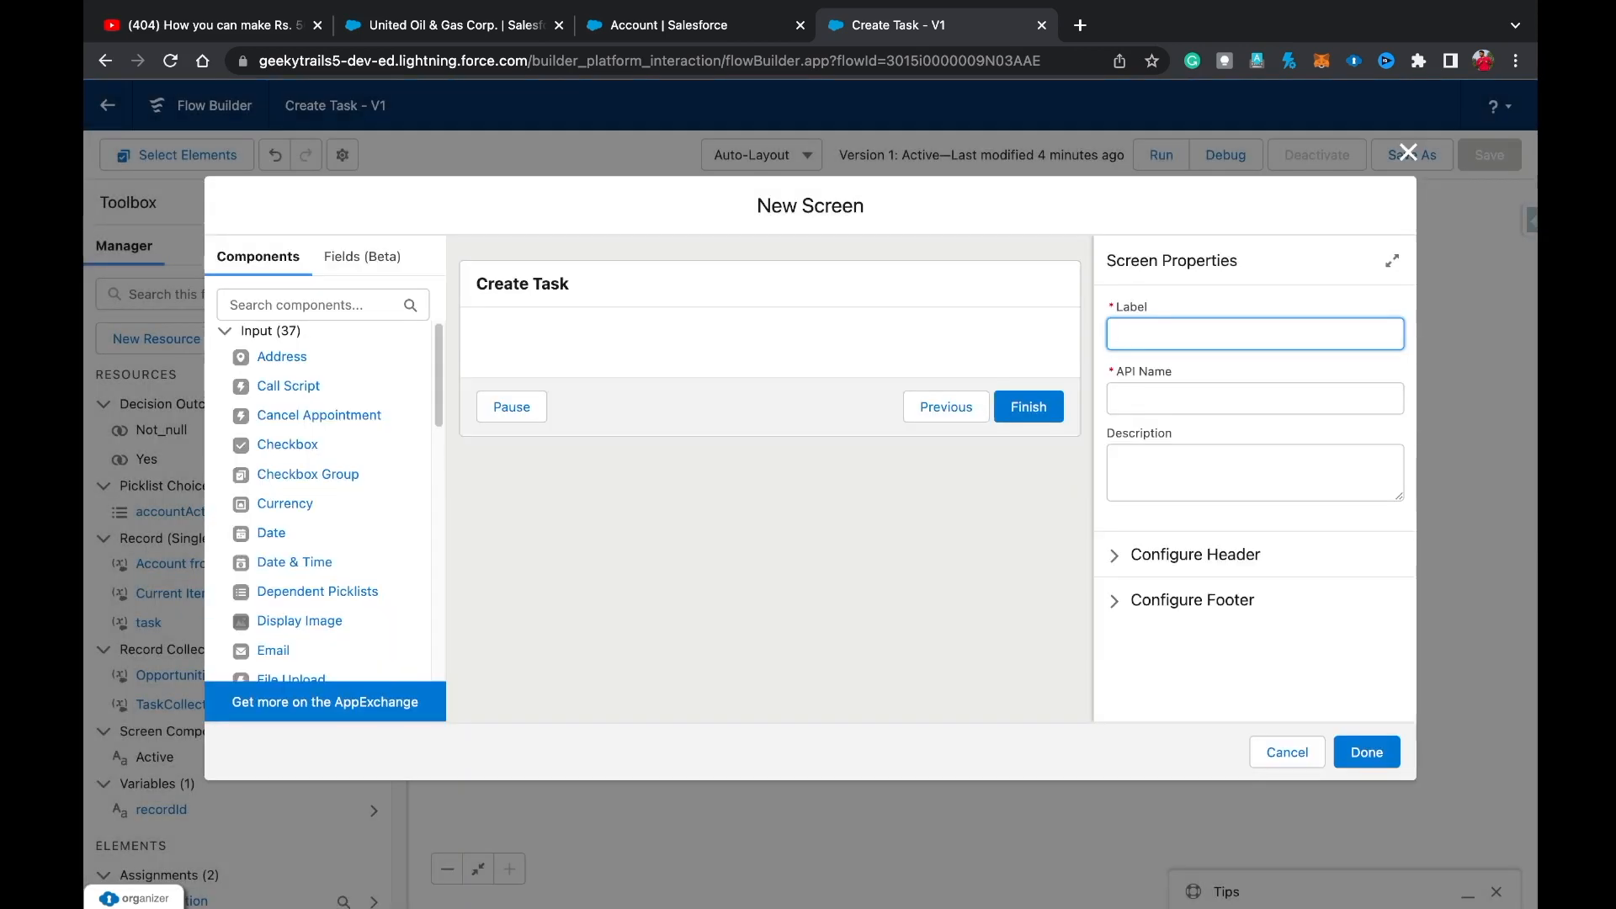
pyautogui.click(311, 304)
pyautogui.write('disp')
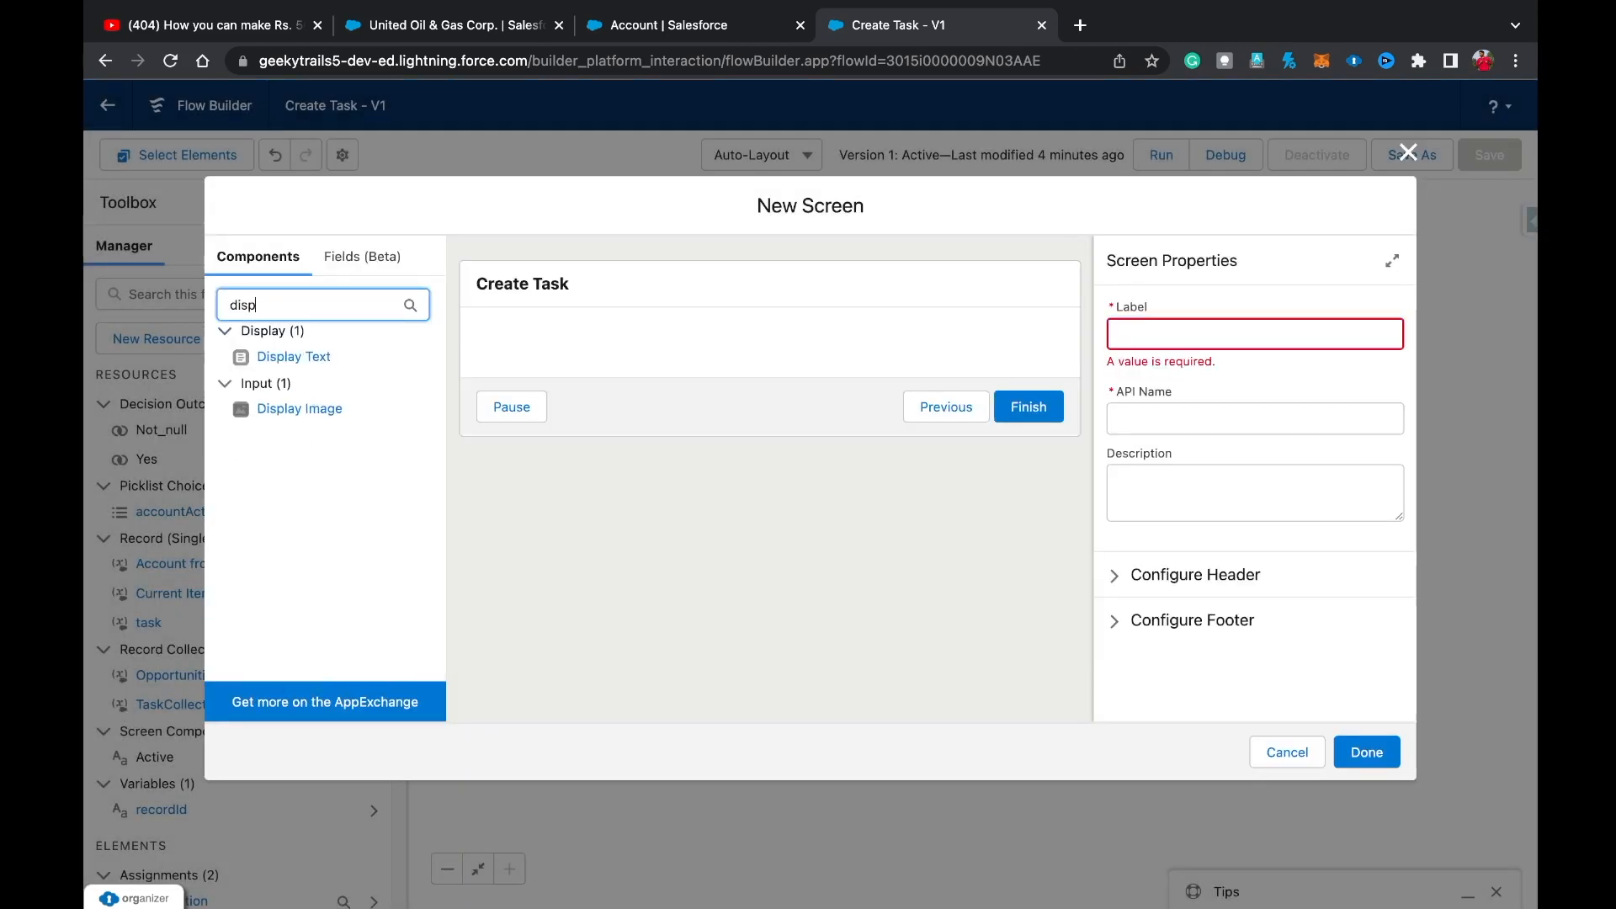
pyautogui.click(293, 356)
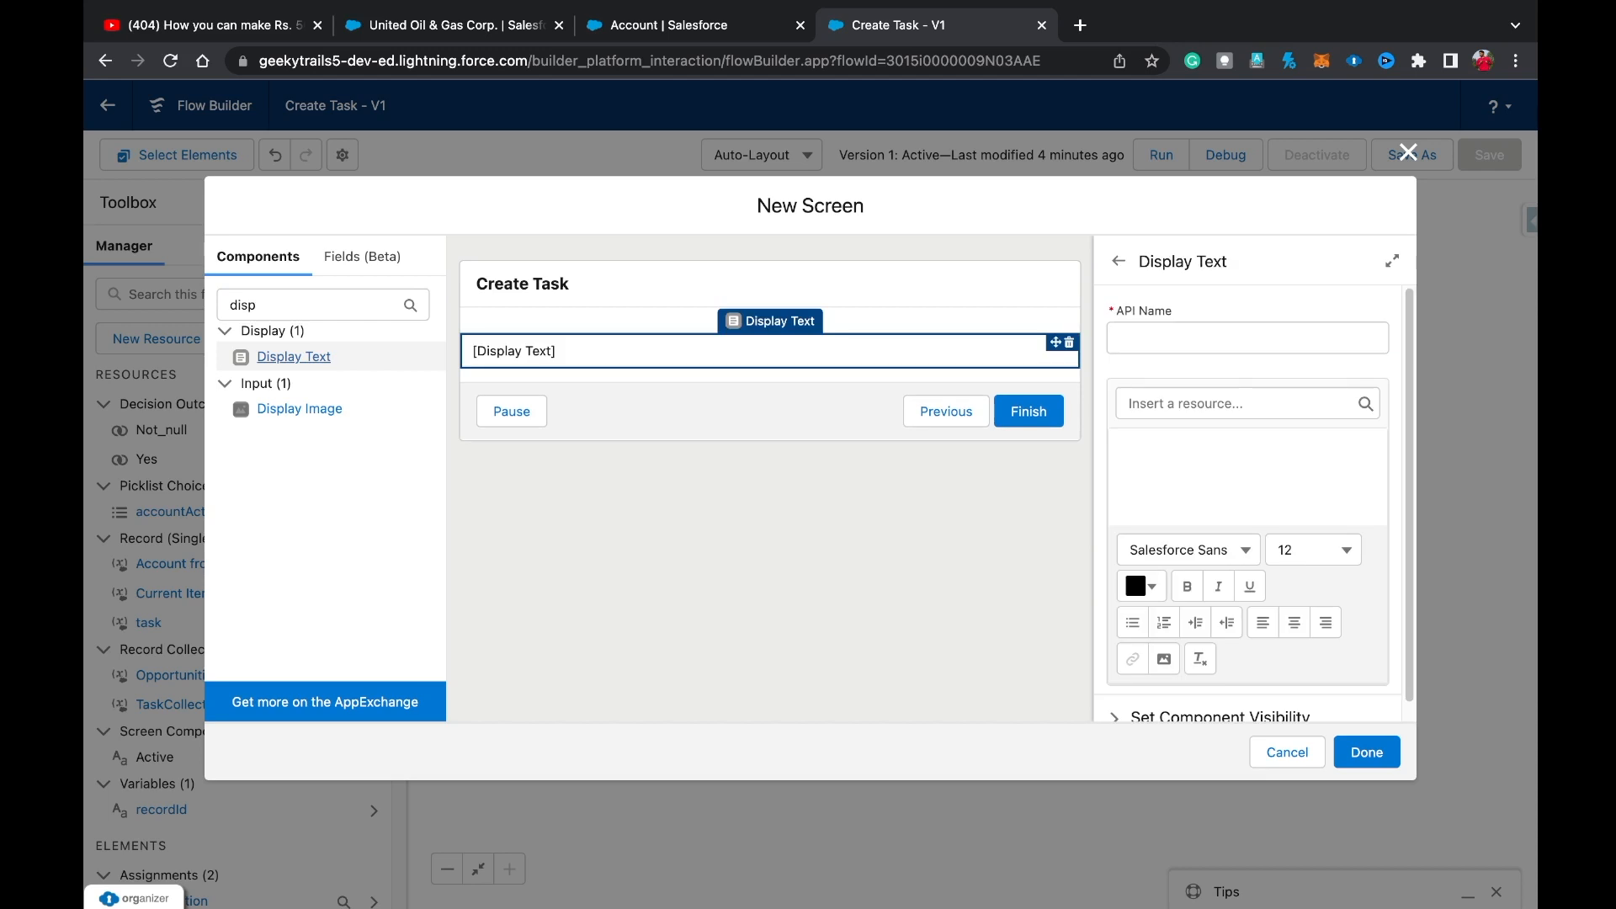
pyautogui.click(1248, 338)
pyautogui.write('msg')
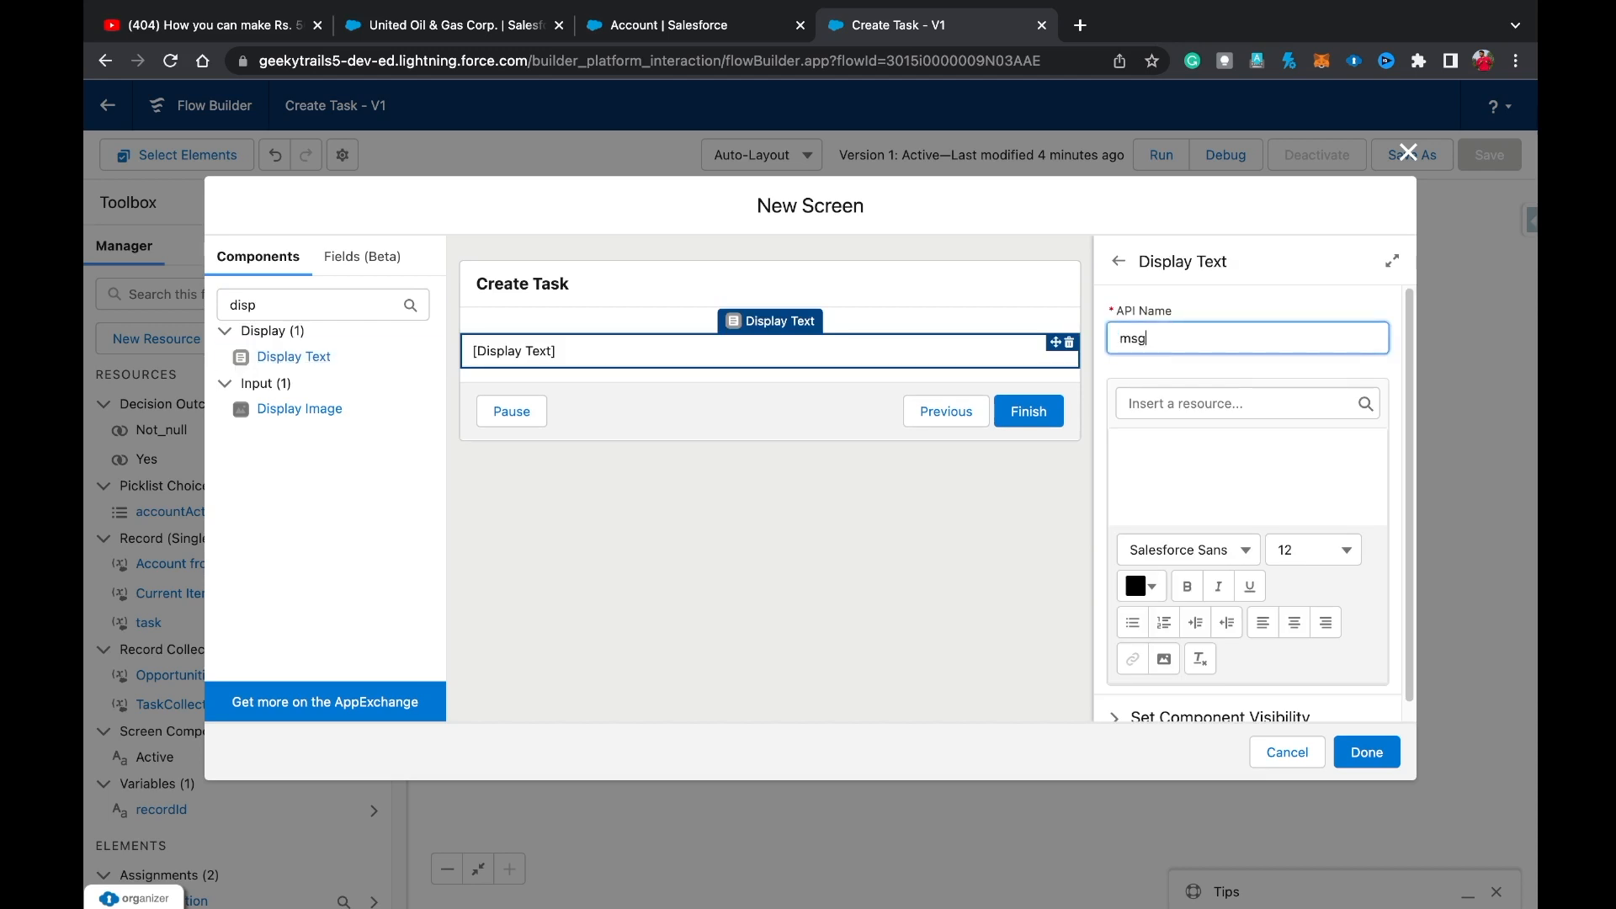
# Enter "Hurray!! All the Tasks are created!" as the message of the msg display text.
pyautogui.click(1212, 466)
pyautogui.write('H')
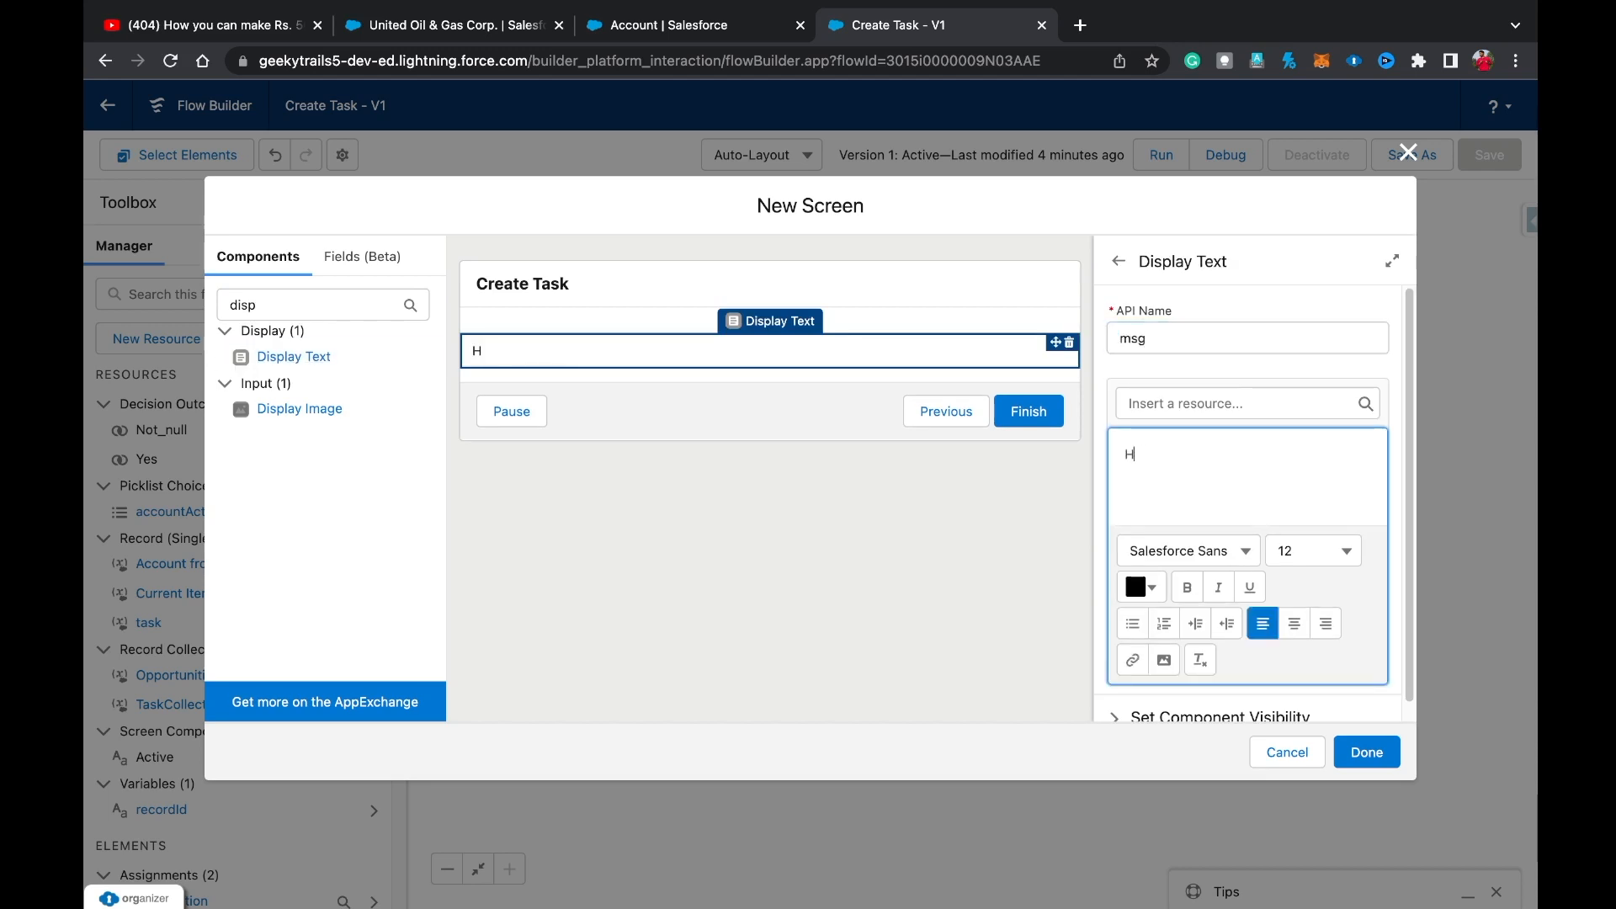
pyautogui.write('urray!! All the tasks')
pyautogui.press('BackSpace')
pyautogui.press('BackSpace')
pyautogui.press('BackSpace')
pyautogui.press('BackSpace')
pyautogui.press('BackSpace')
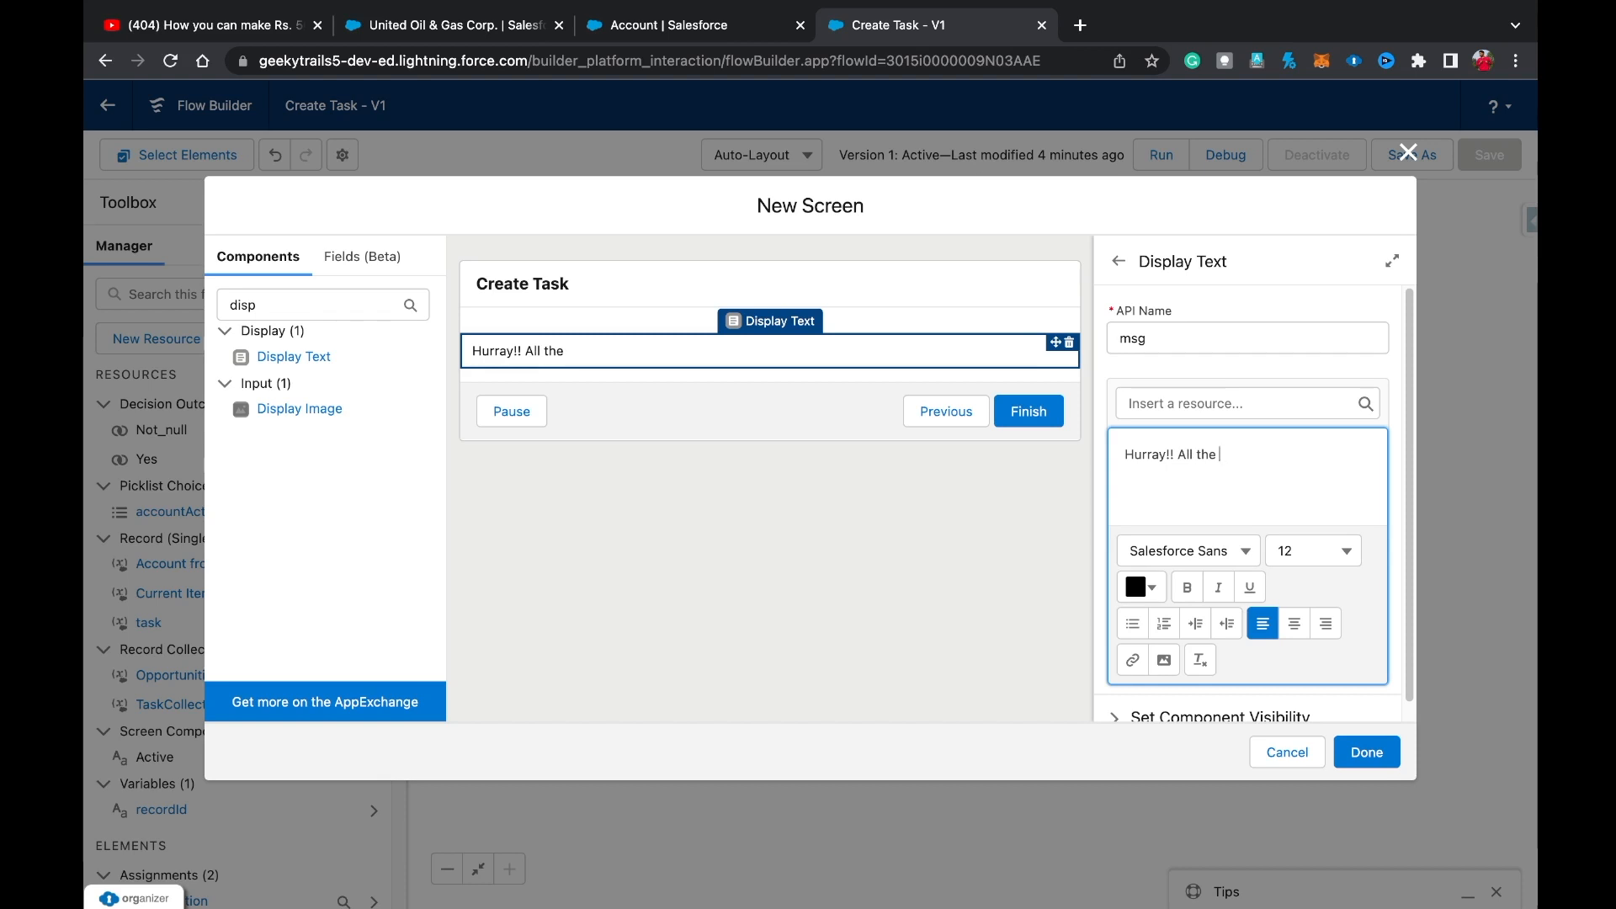
pyautogui.write('Task s are created !')
pyautogui.click(1367, 752)
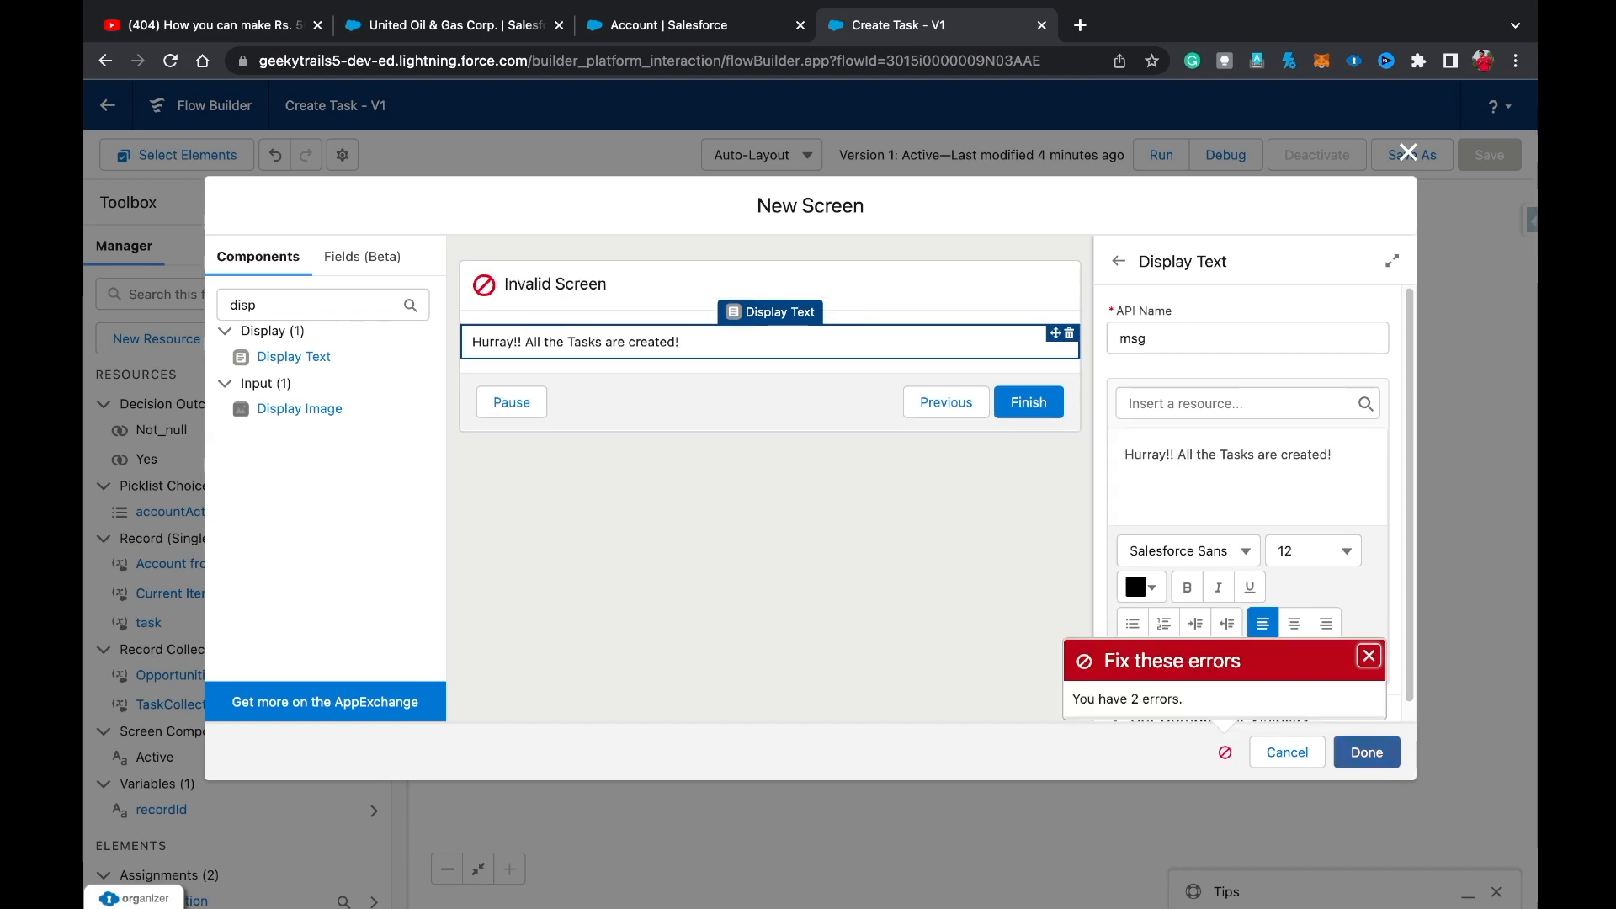
# Label the success message screen "Screen 2", let its API name fill in, and finish the element.
pyautogui.click(758, 283)
pyautogui.click(1255, 333)
pyautogui.write('Screen 2')
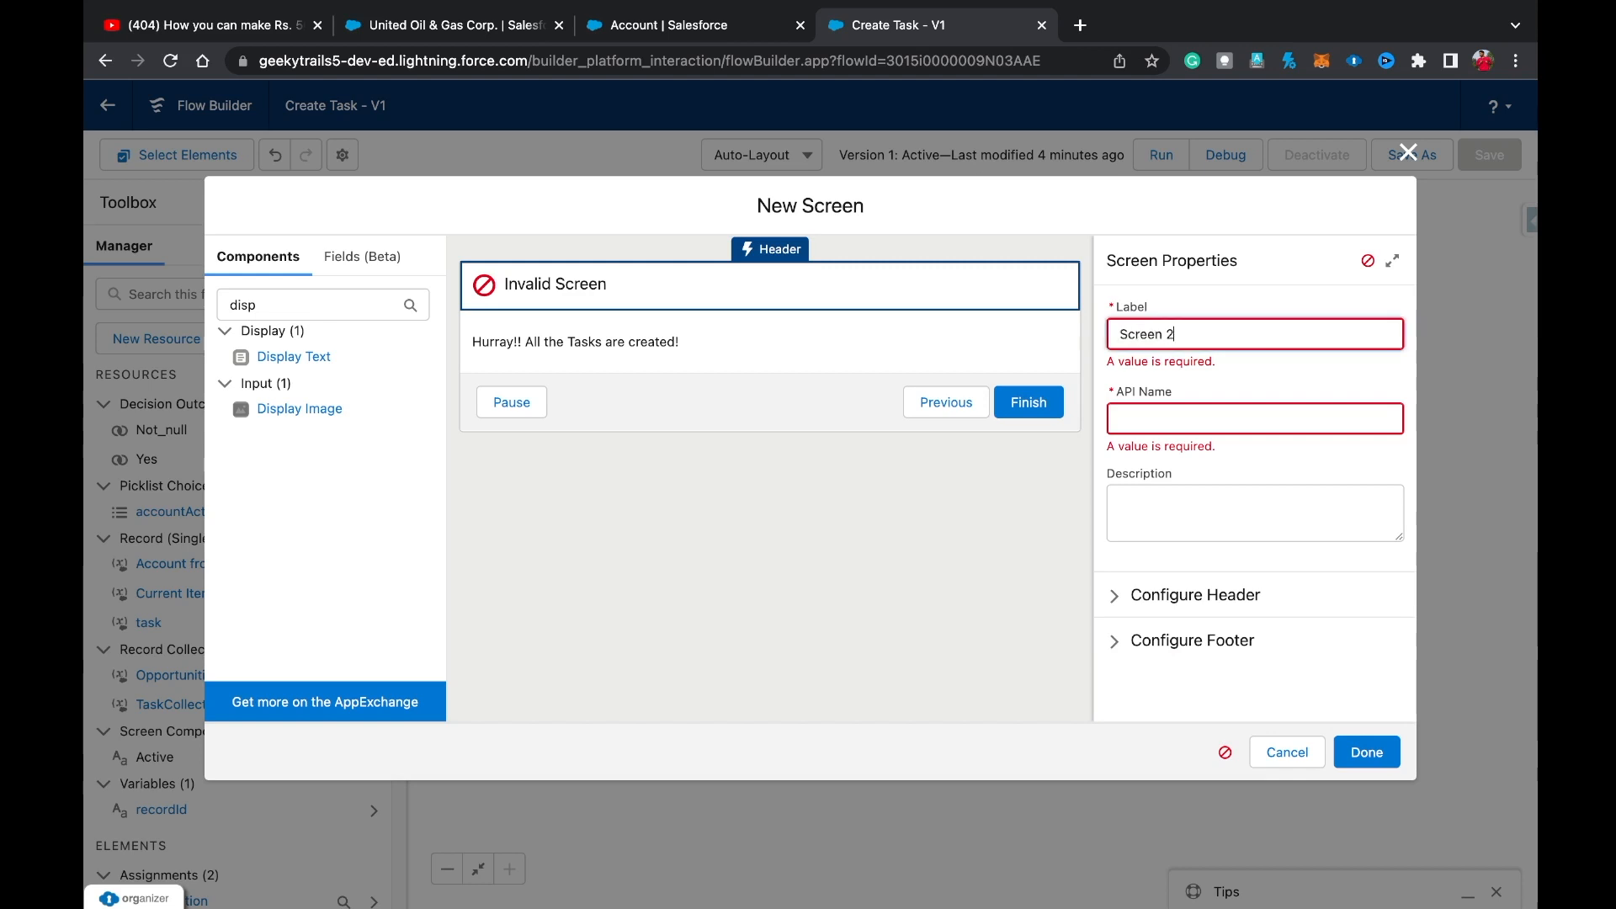
pyautogui.click(1172, 418)
pyautogui.click(1366, 751)
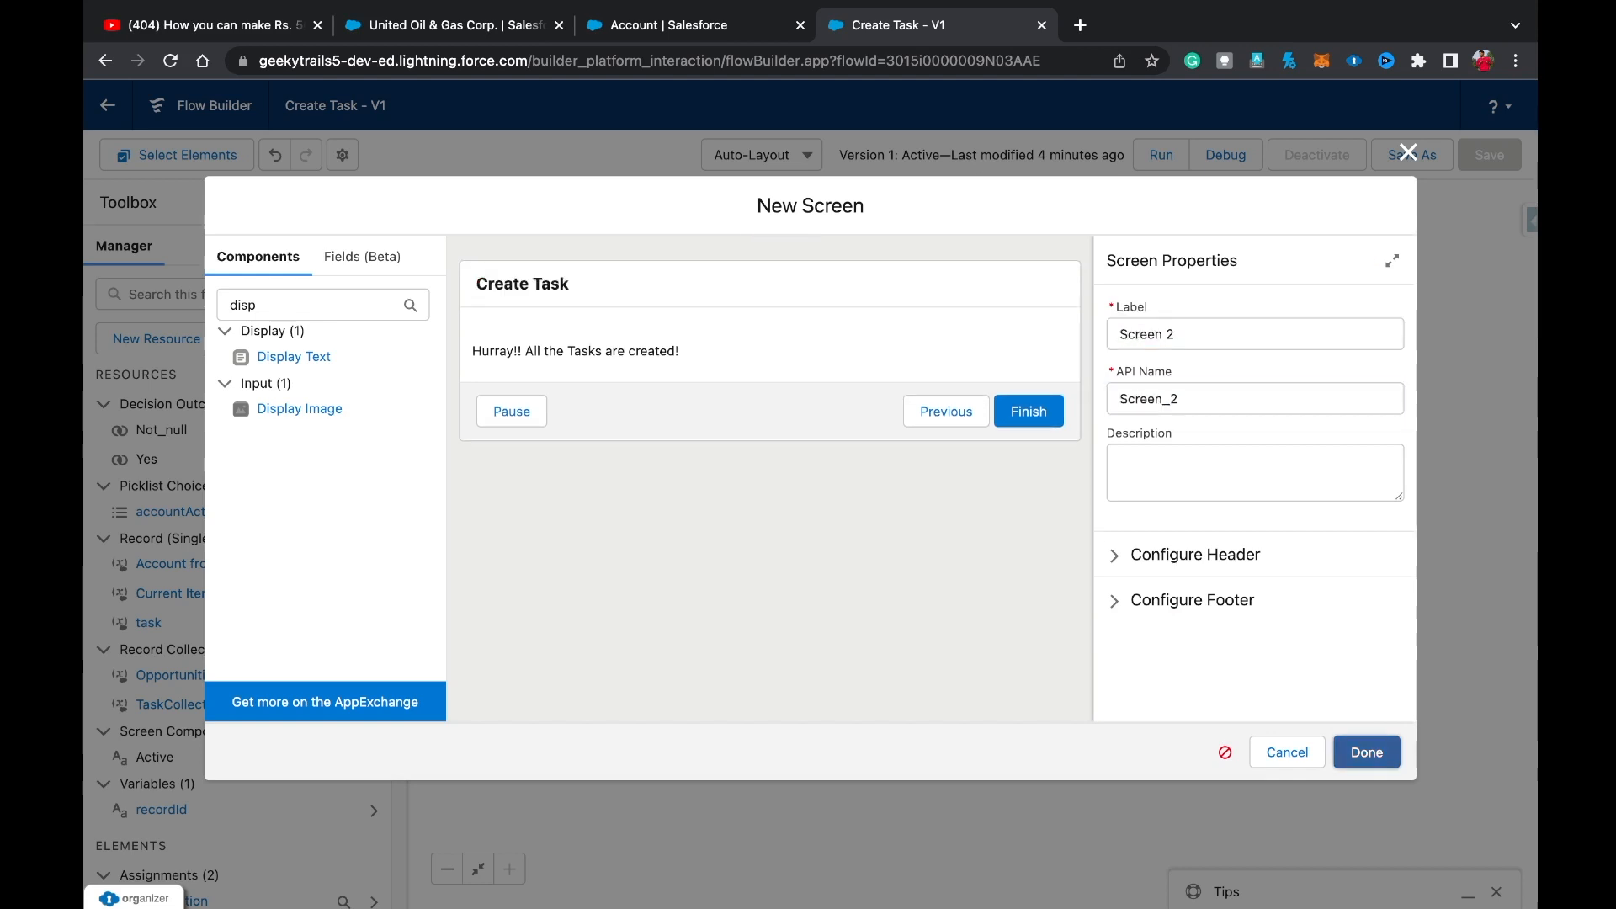
# Add a Screen on the Default Outcome path of the check for null decision, with a Display Text component named msg1.
pyautogui.scroll(10, 972, 544)
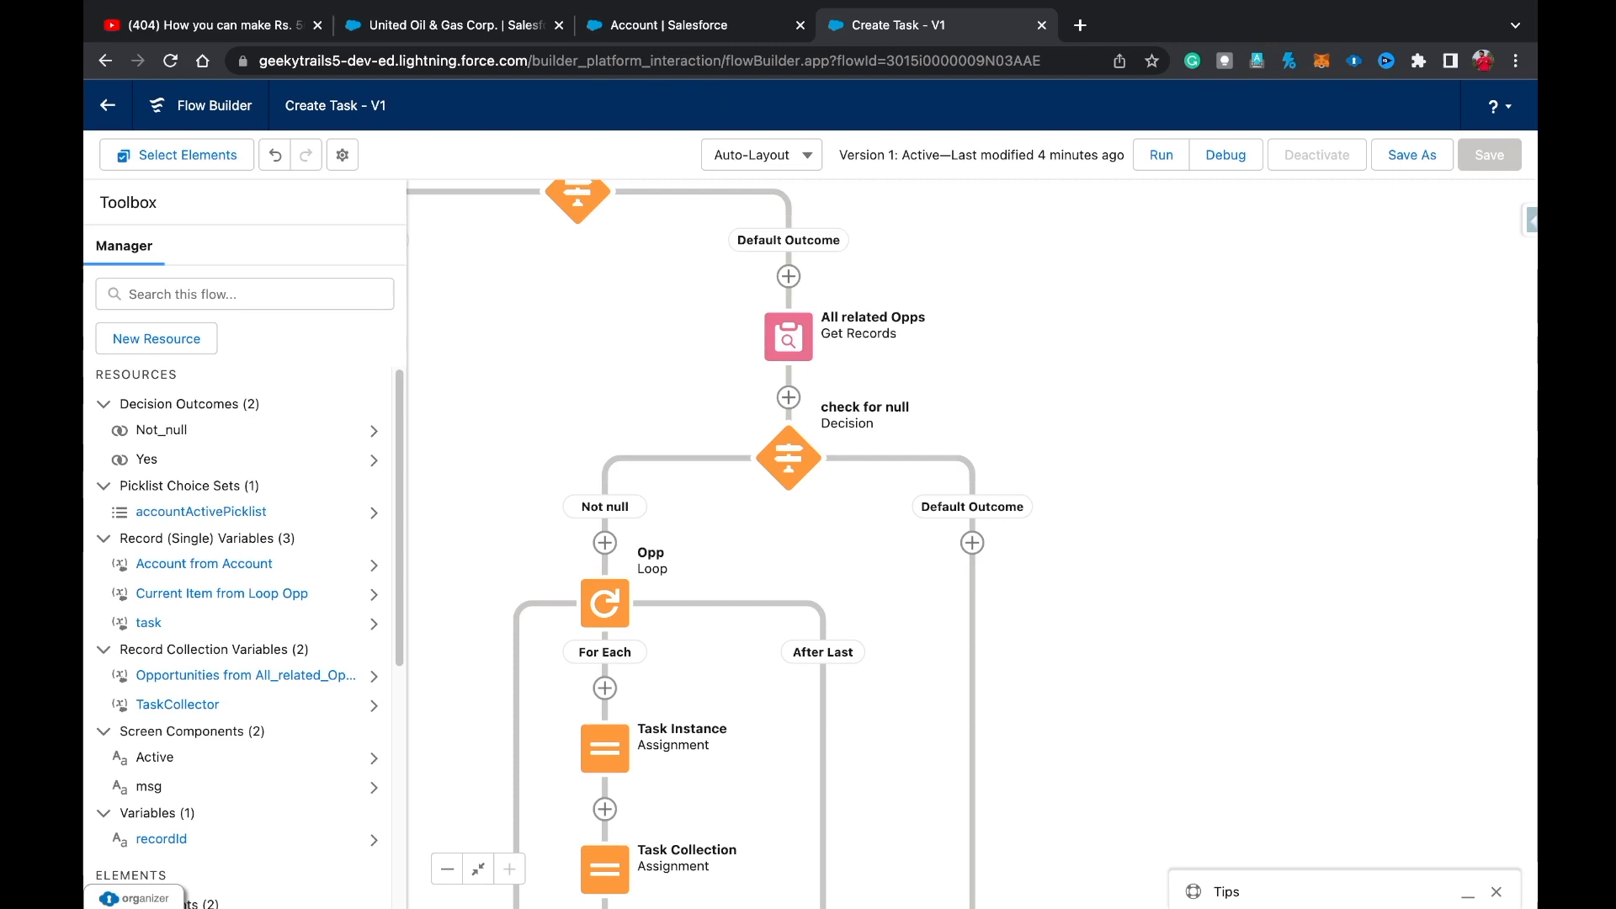
pyautogui.click(972, 543)
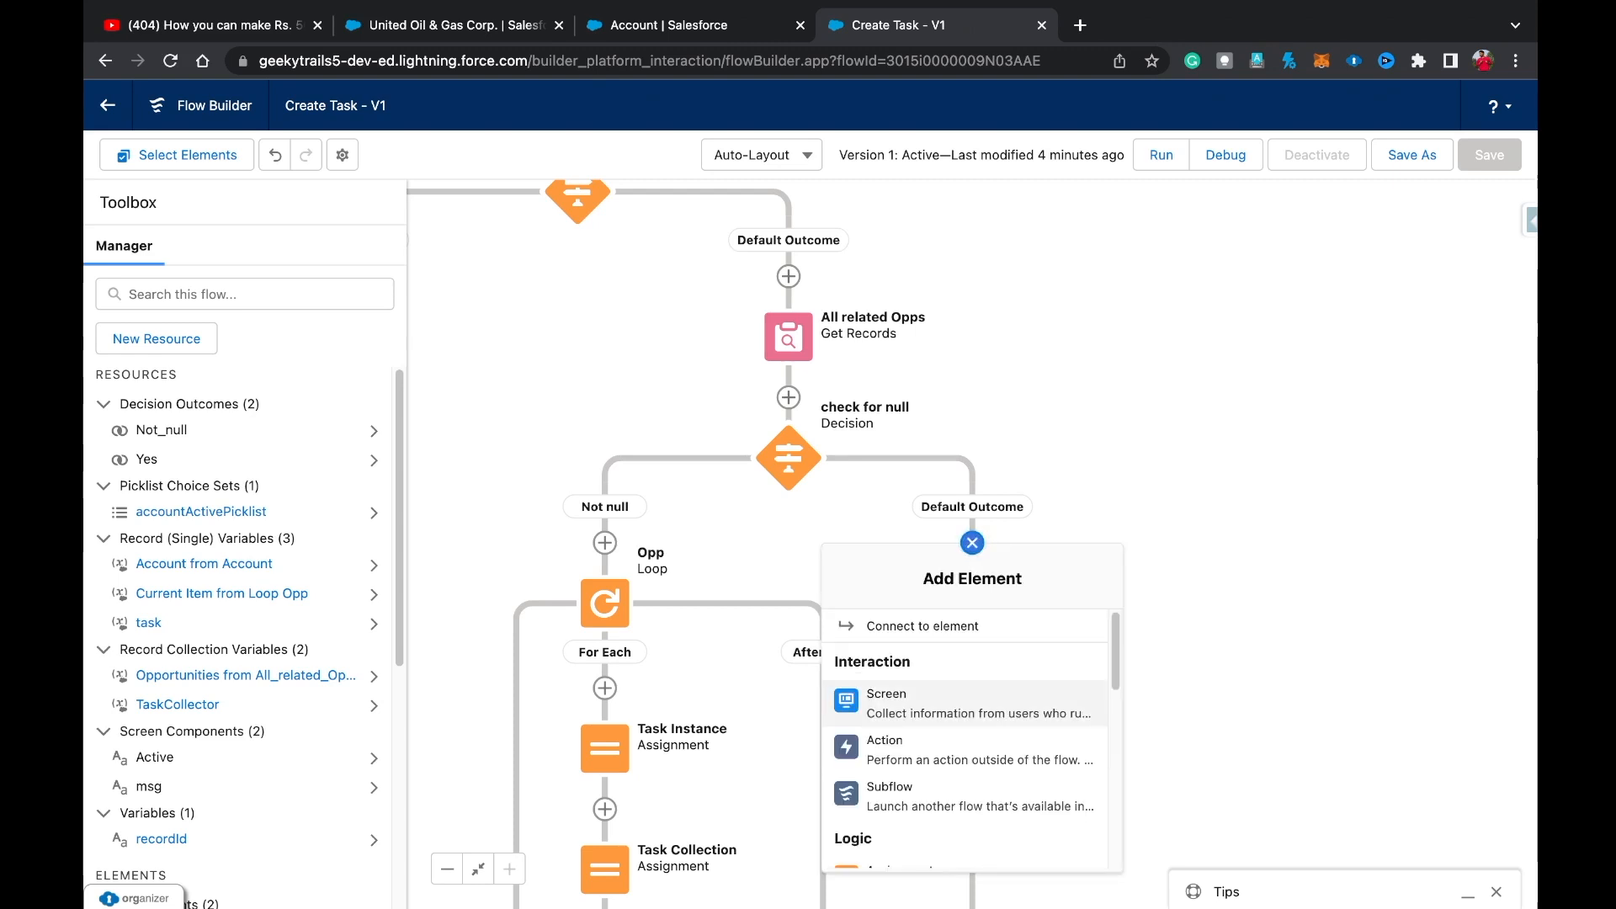
pyautogui.click(880, 701)
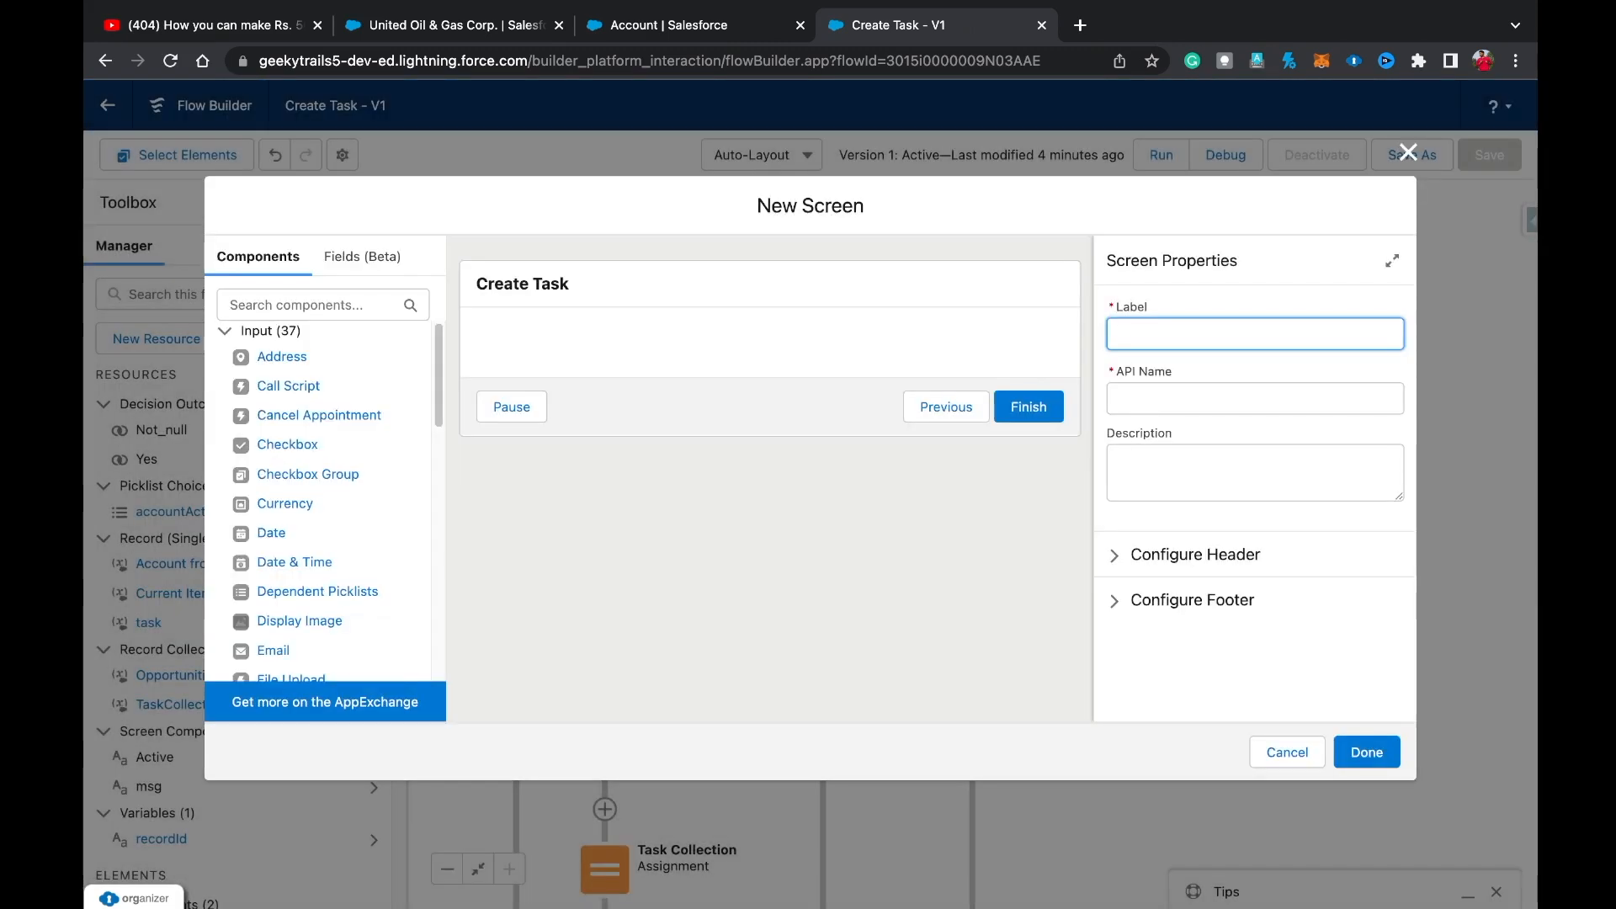
pyautogui.click(316, 305)
pyautogui.write('do')
pyautogui.press('BackSpace')
pyautogui.write('isp')
pyautogui.moveTo(290, 356); pyautogui.dragTo(771, 349)
pyautogui.click(1247, 337)
pyautogui.write('msg1')
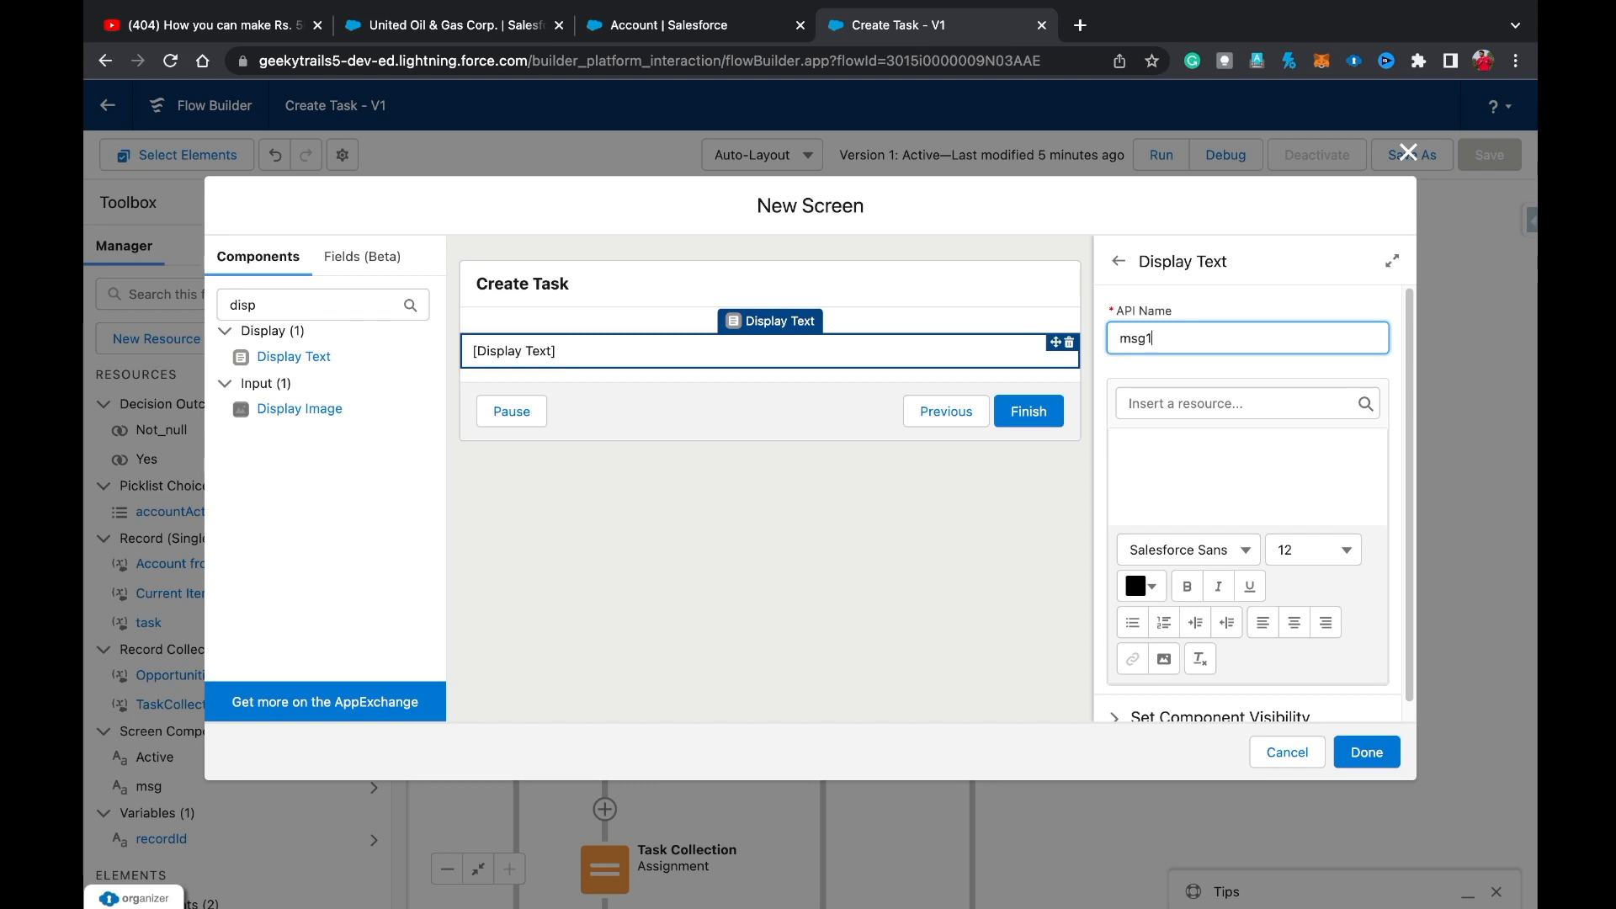
# Enter "No related Open Opportunites ion this Account" as the message of the msg1 display text.
pyautogui.click(1245, 476)
pyautogui.write('No related Open Opoorun')
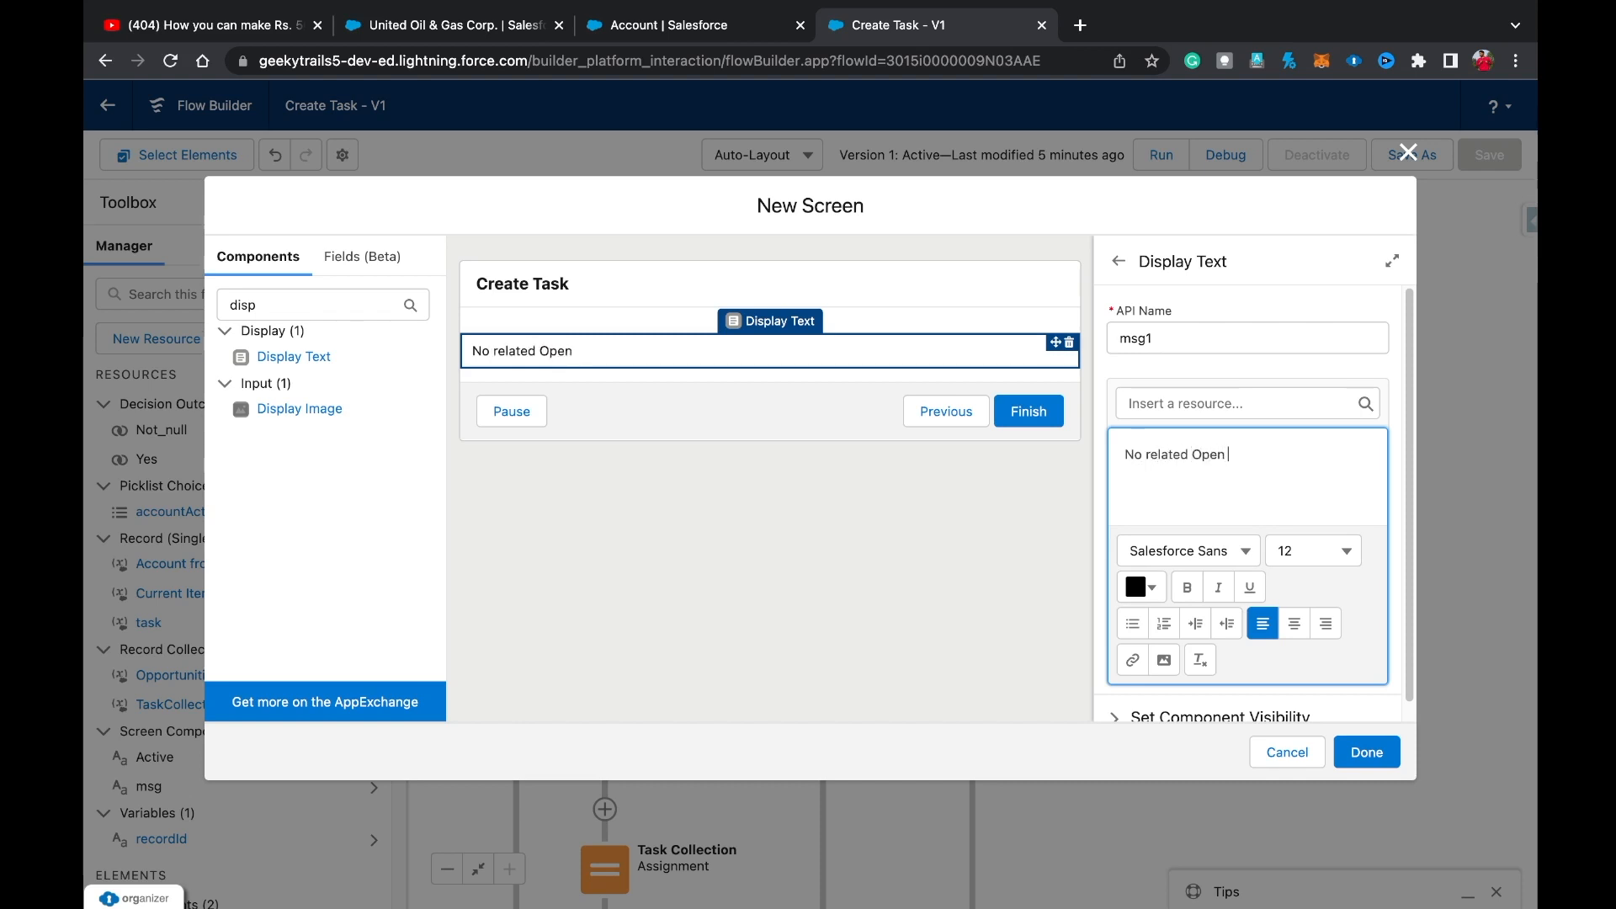
pyautogui.press('BackSpace')
pyautogui.press('BackSpace')
pyautogui.press('BackSpace')
pyautogui.write('rtunites ion the')
pyautogui.press('BackSpace')
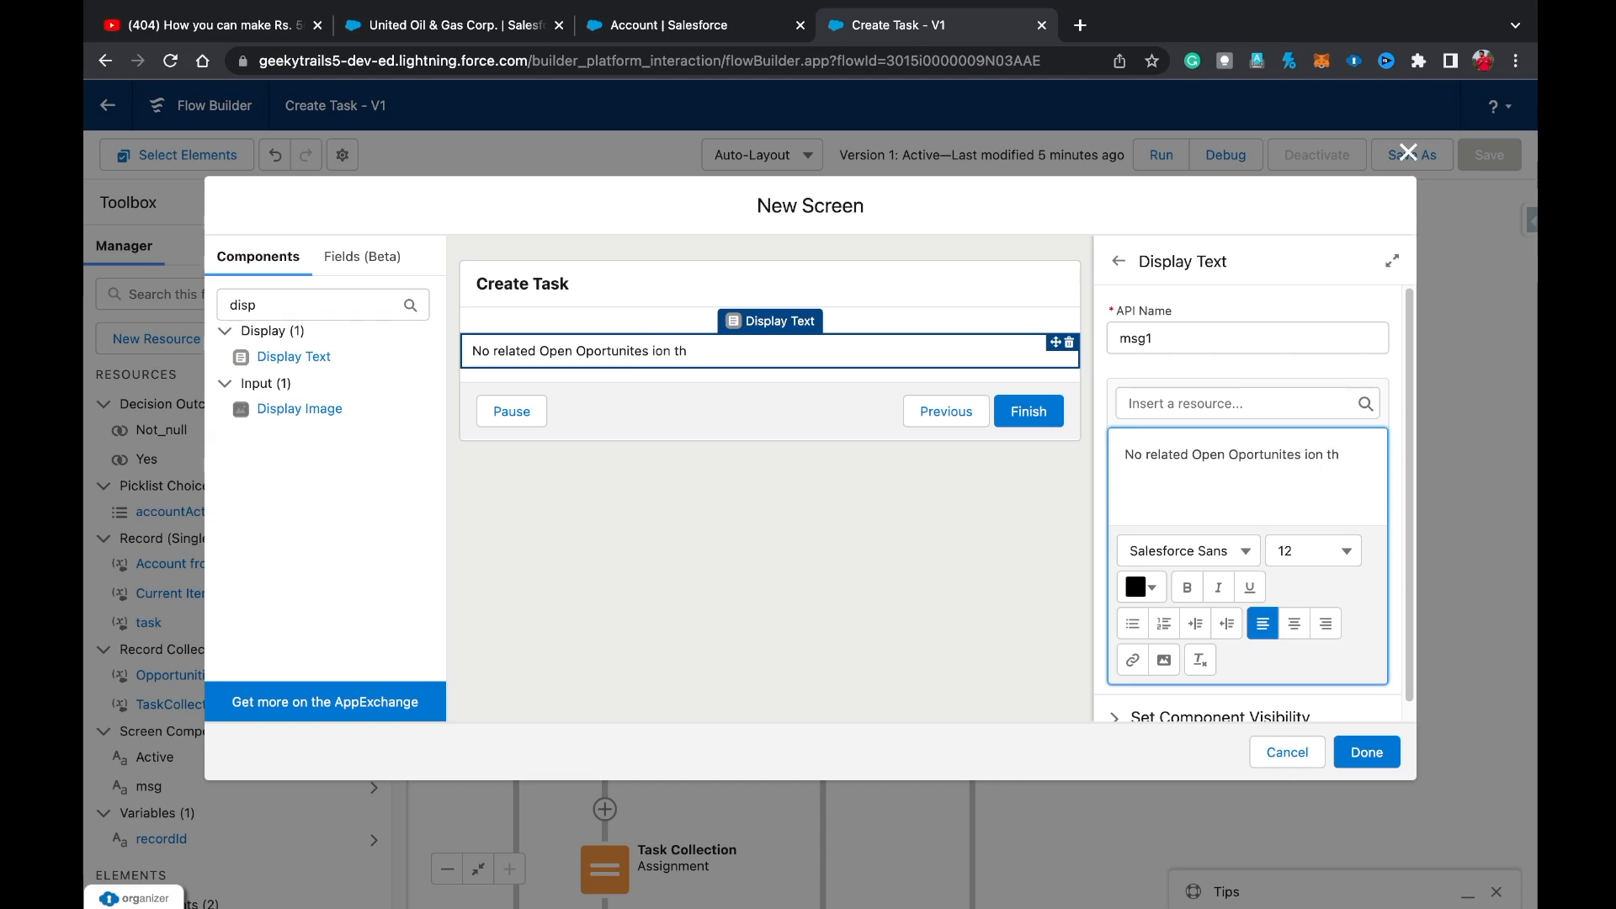
pyautogui.write('s')
pyautogui.press('BackSpace')
pyautogui.write('is Account')
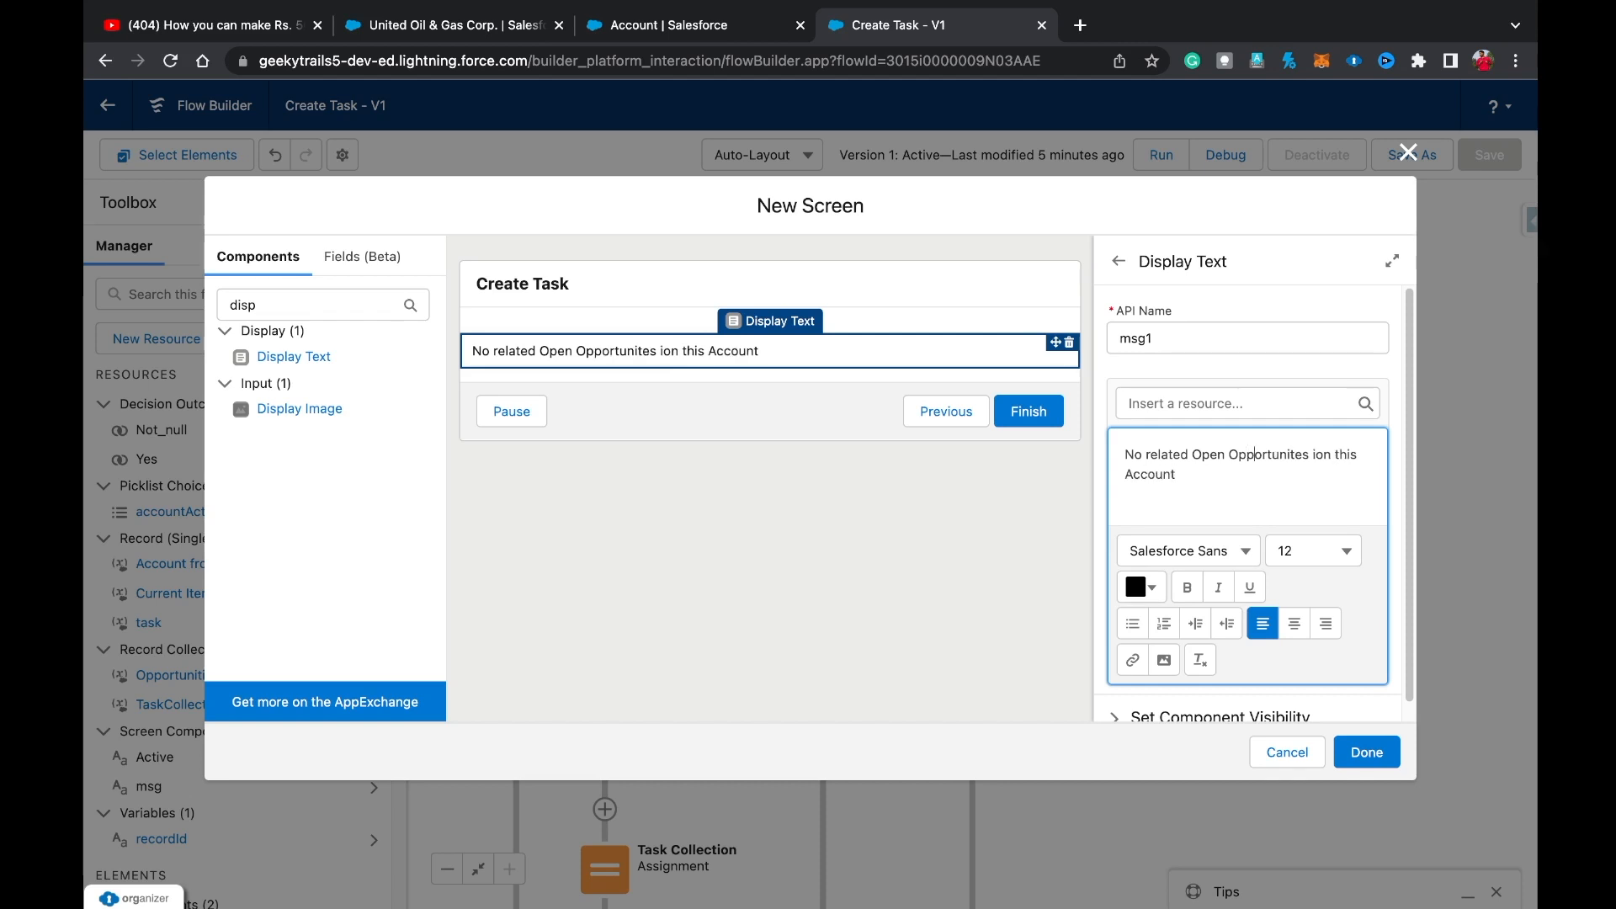
# Label the no-opportunities message screen "Screen 3", let its API name fill in, and finish the element.
pyautogui.click(770, 286)
pyautogui.click(1255, 334)
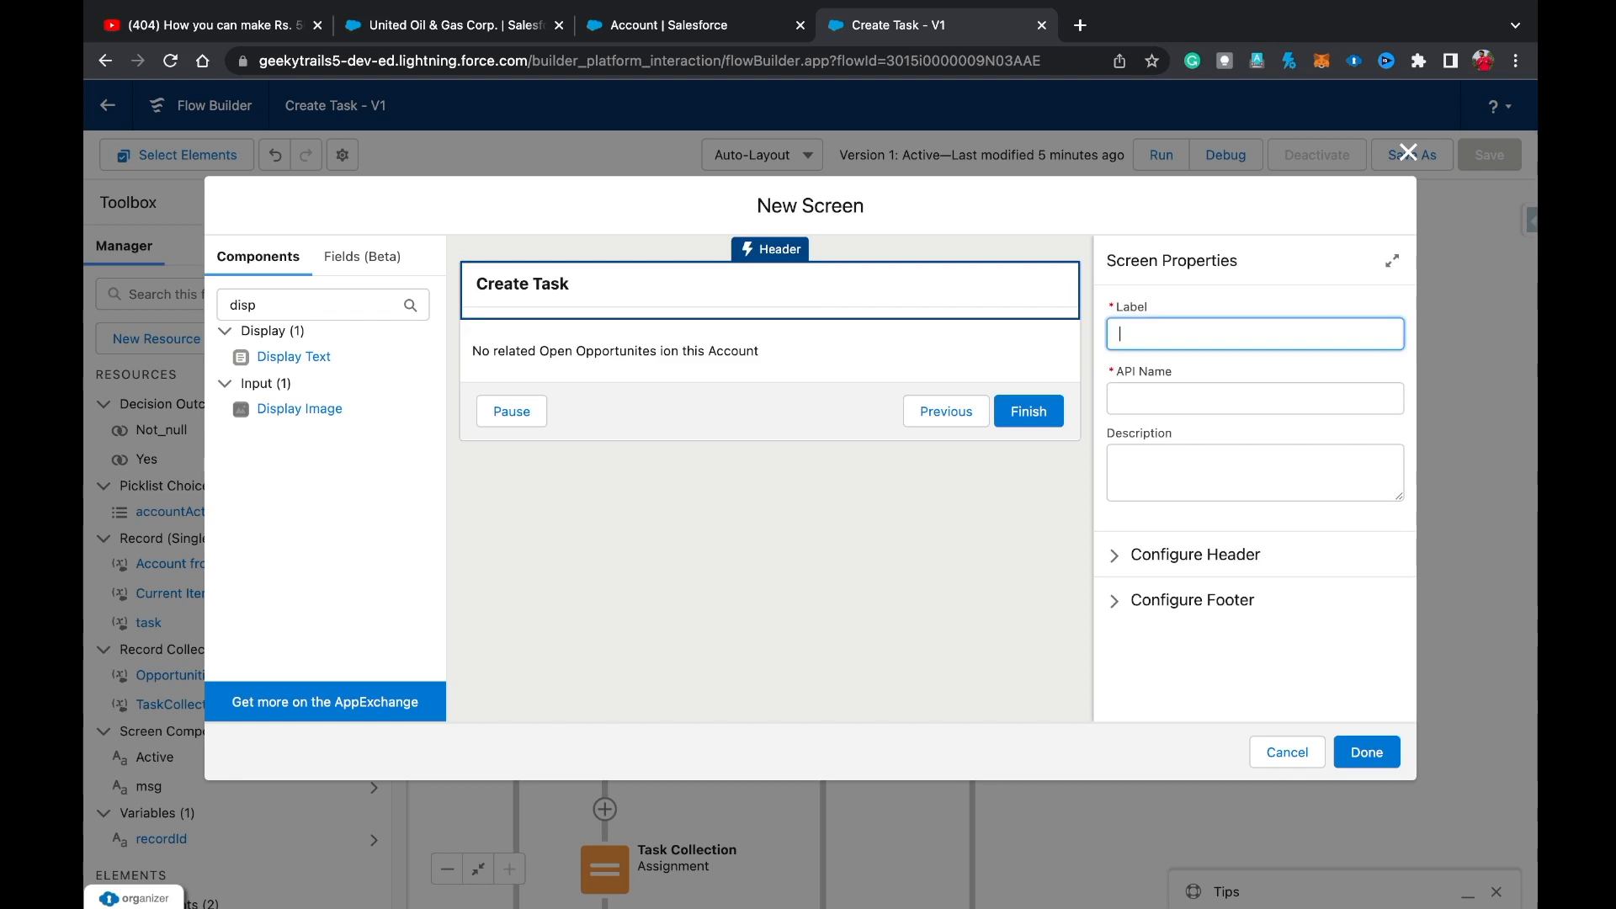
pyautogui.write('Screen 3')
pyautogui.press('Tab')
pyautogui.click(1366, 751)
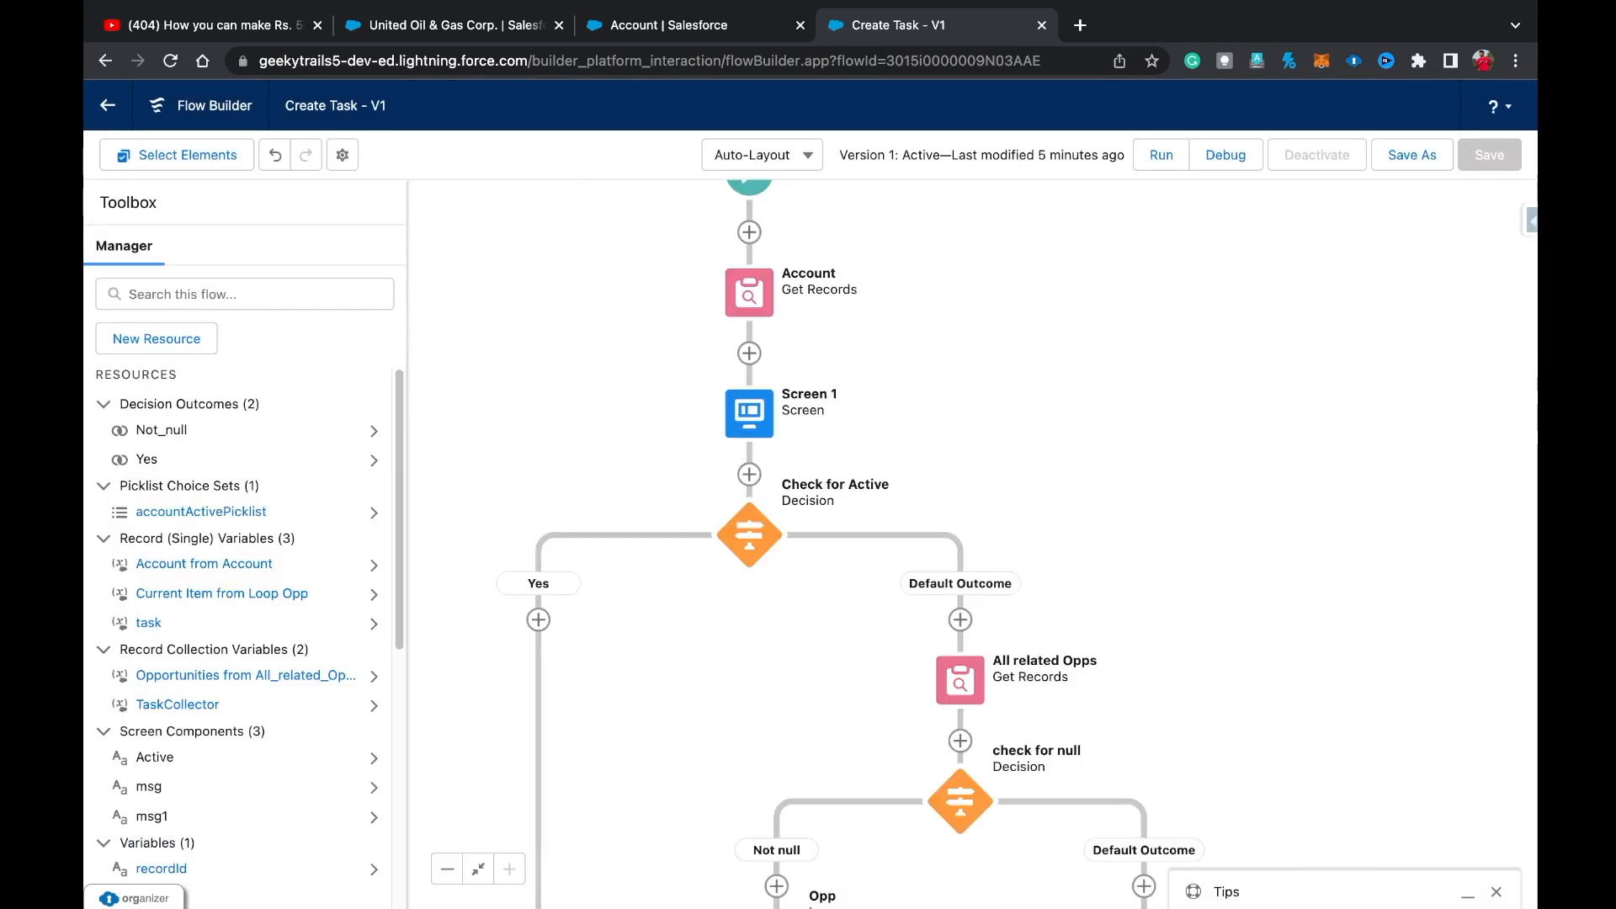
# Save the Create Task flow as a new version and activate that version.
pyautogui.scroll(-2, 968, 539)
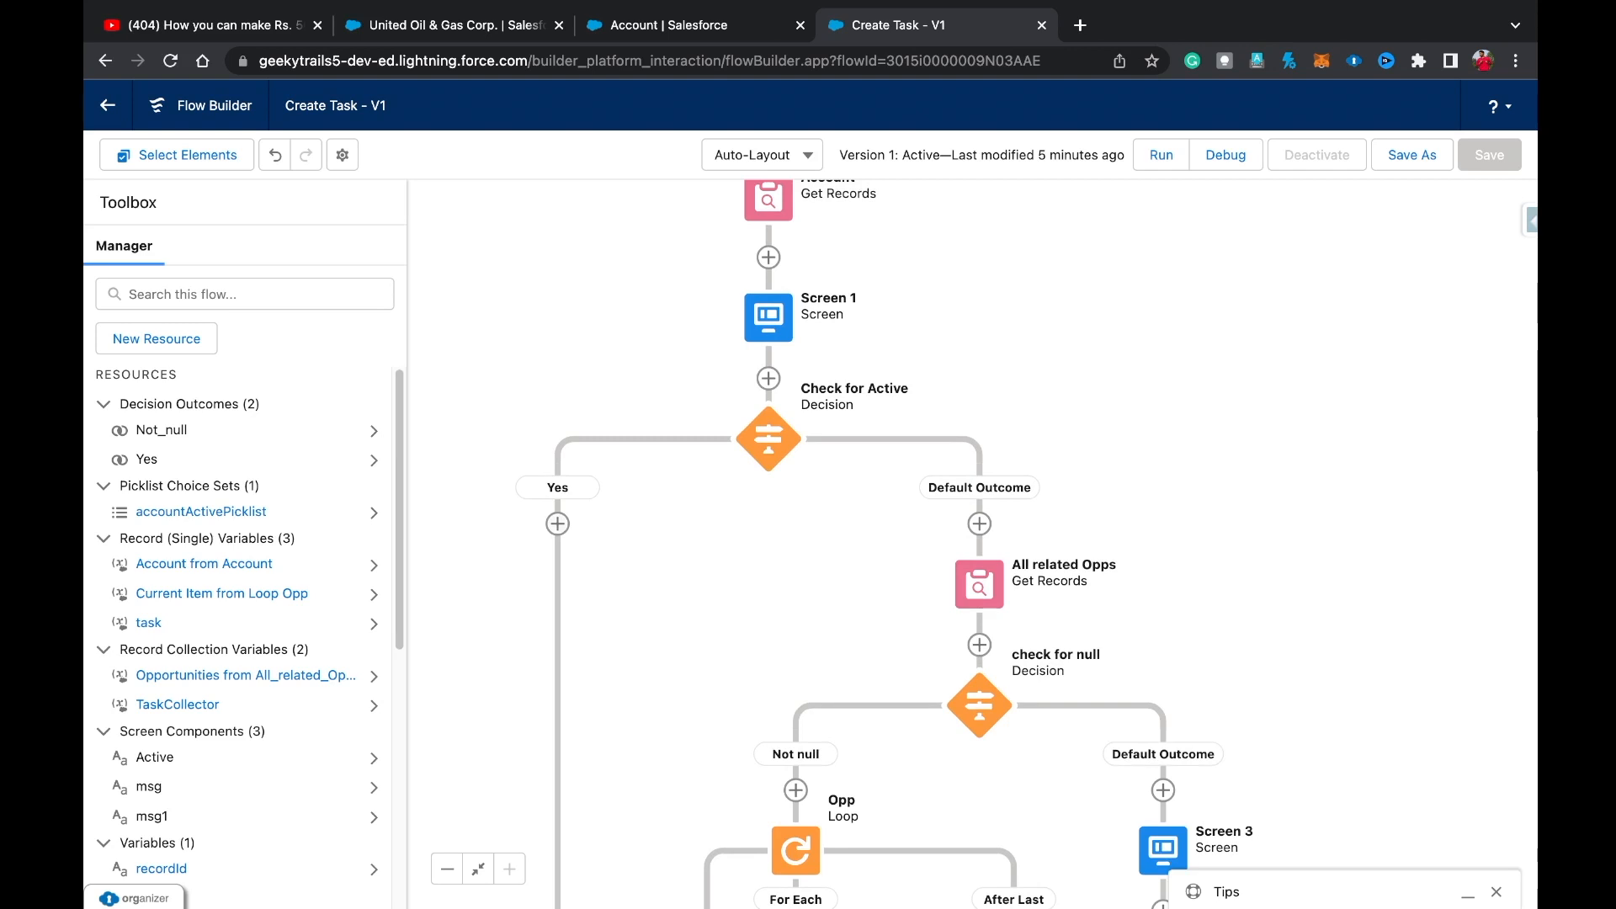
pyautogui.scroll(-3, 968, 539)
pyautogui.click(1411, 155)
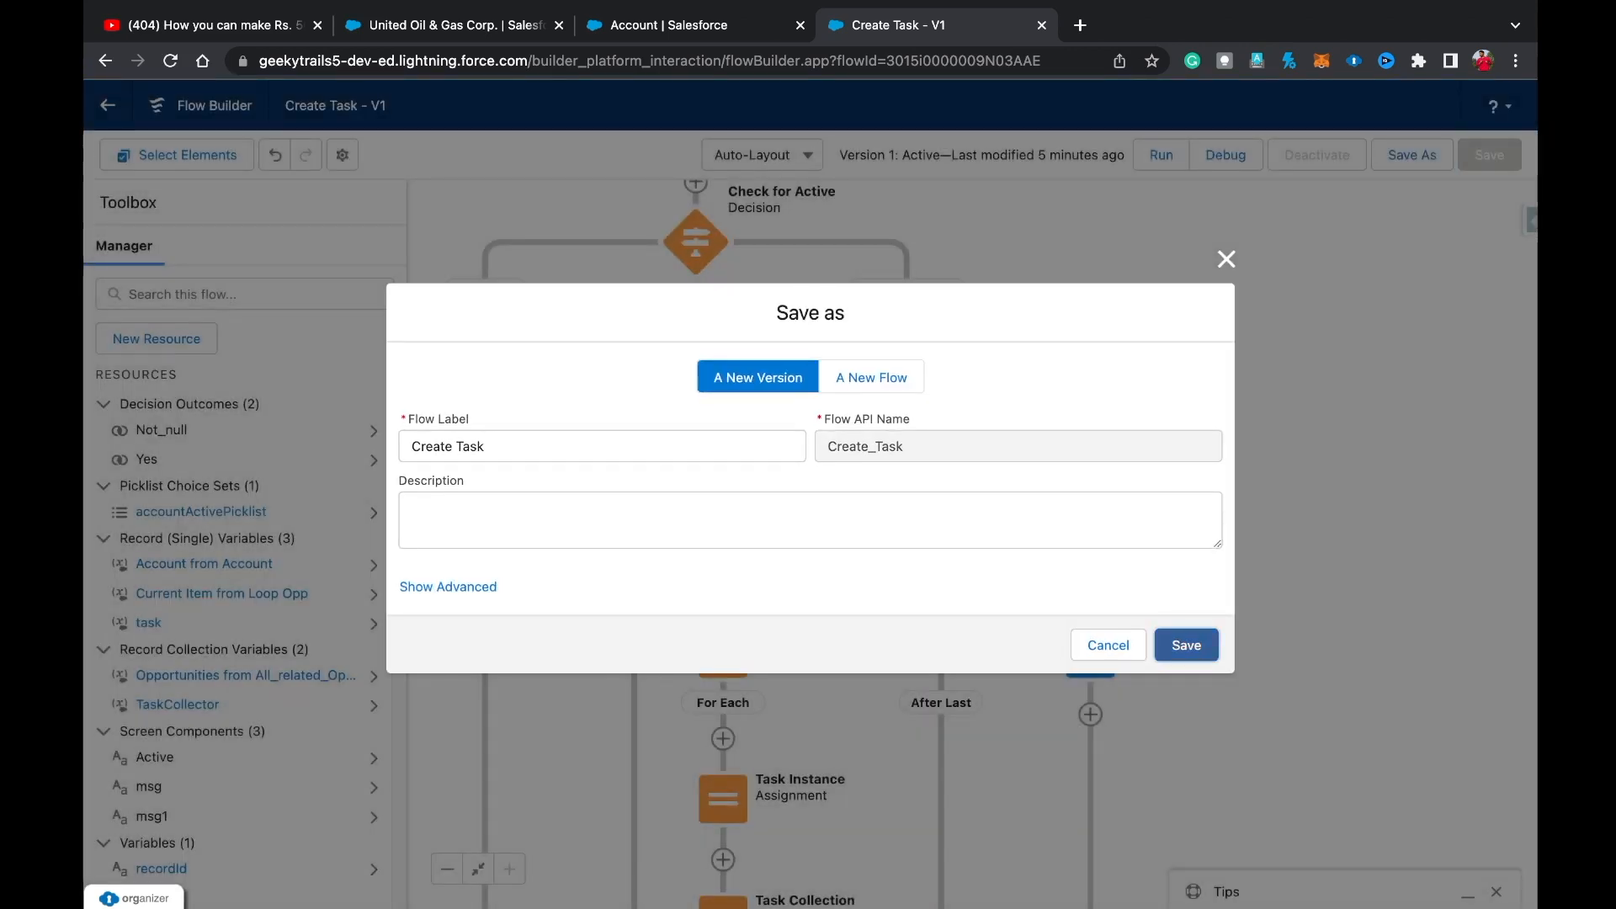
pyautogui.press('Return')
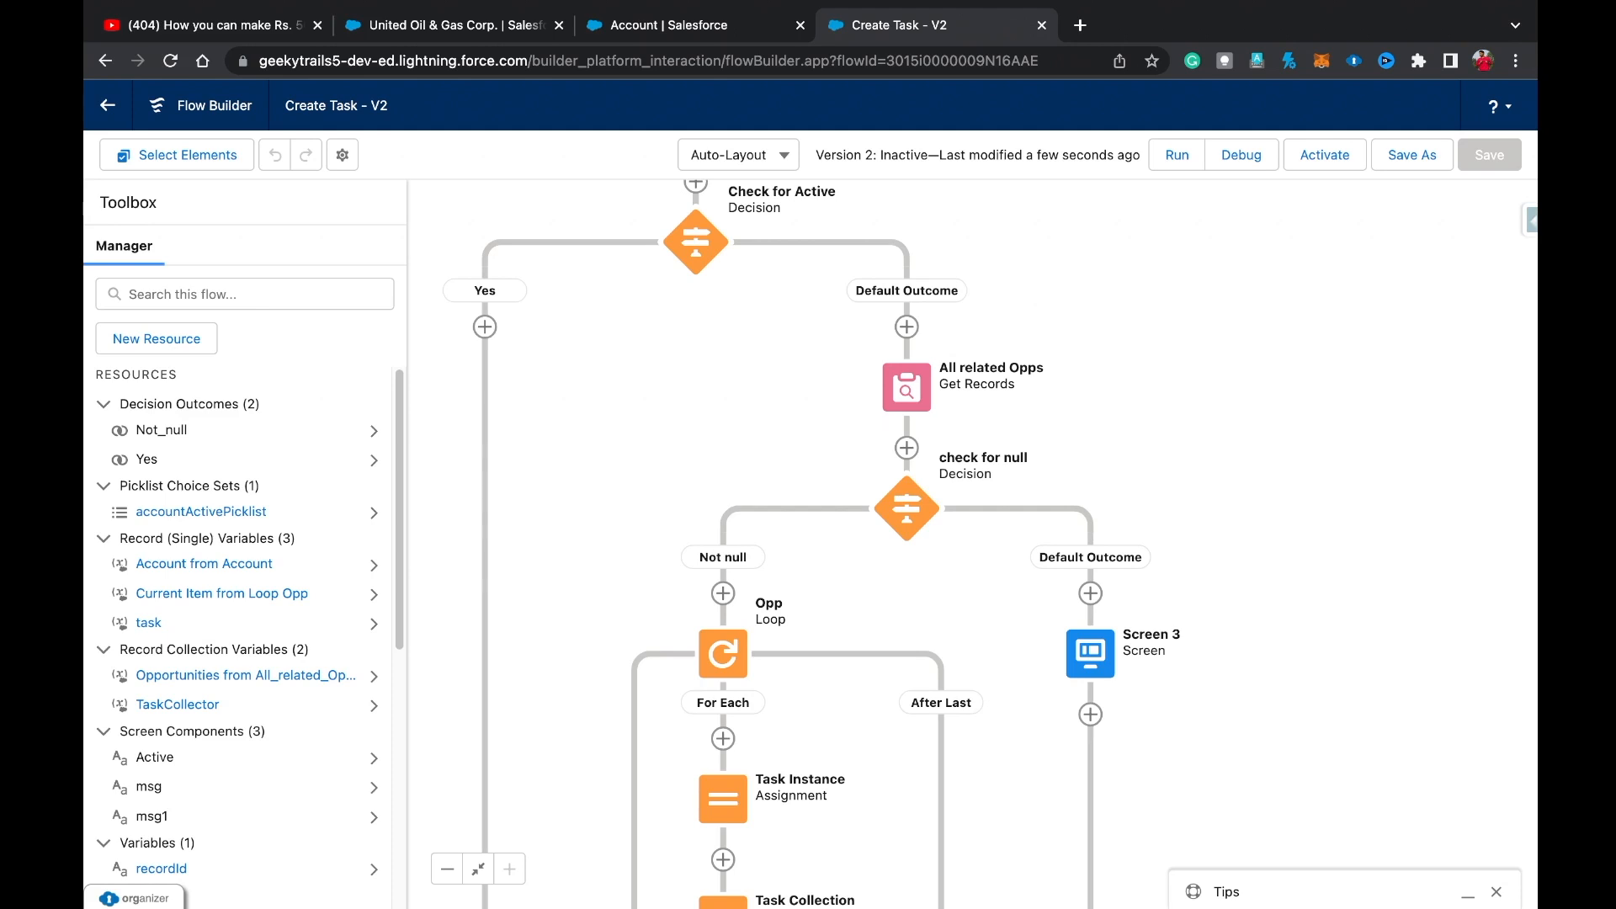
pyautogui.scroll(-6, 841, 547)
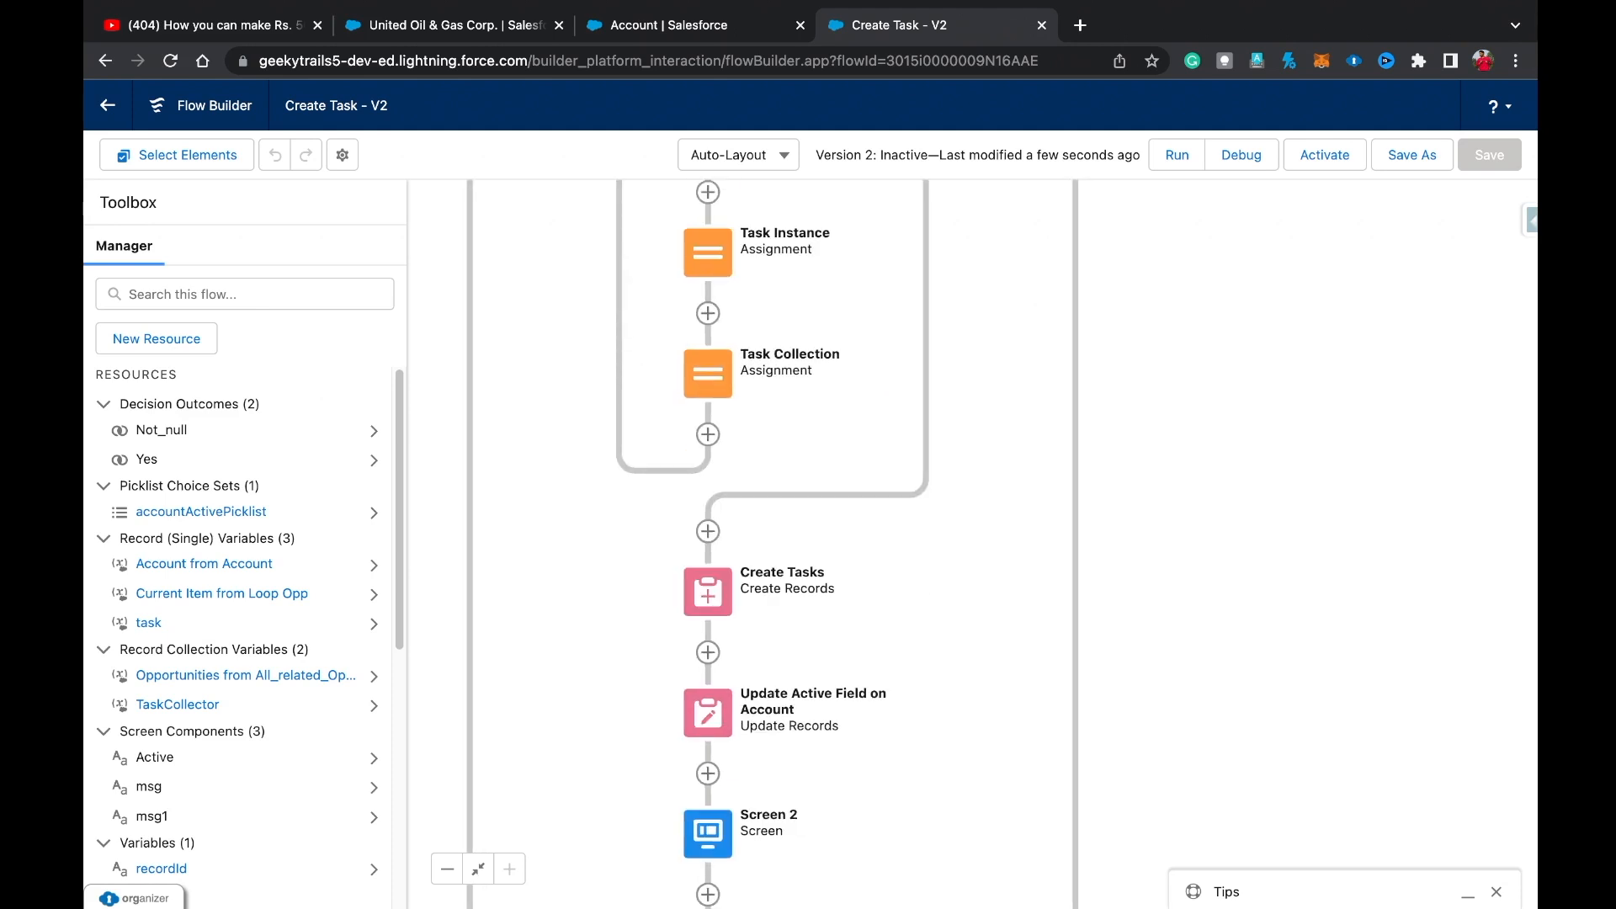
pyautogui.scroll(2, 842, 547)
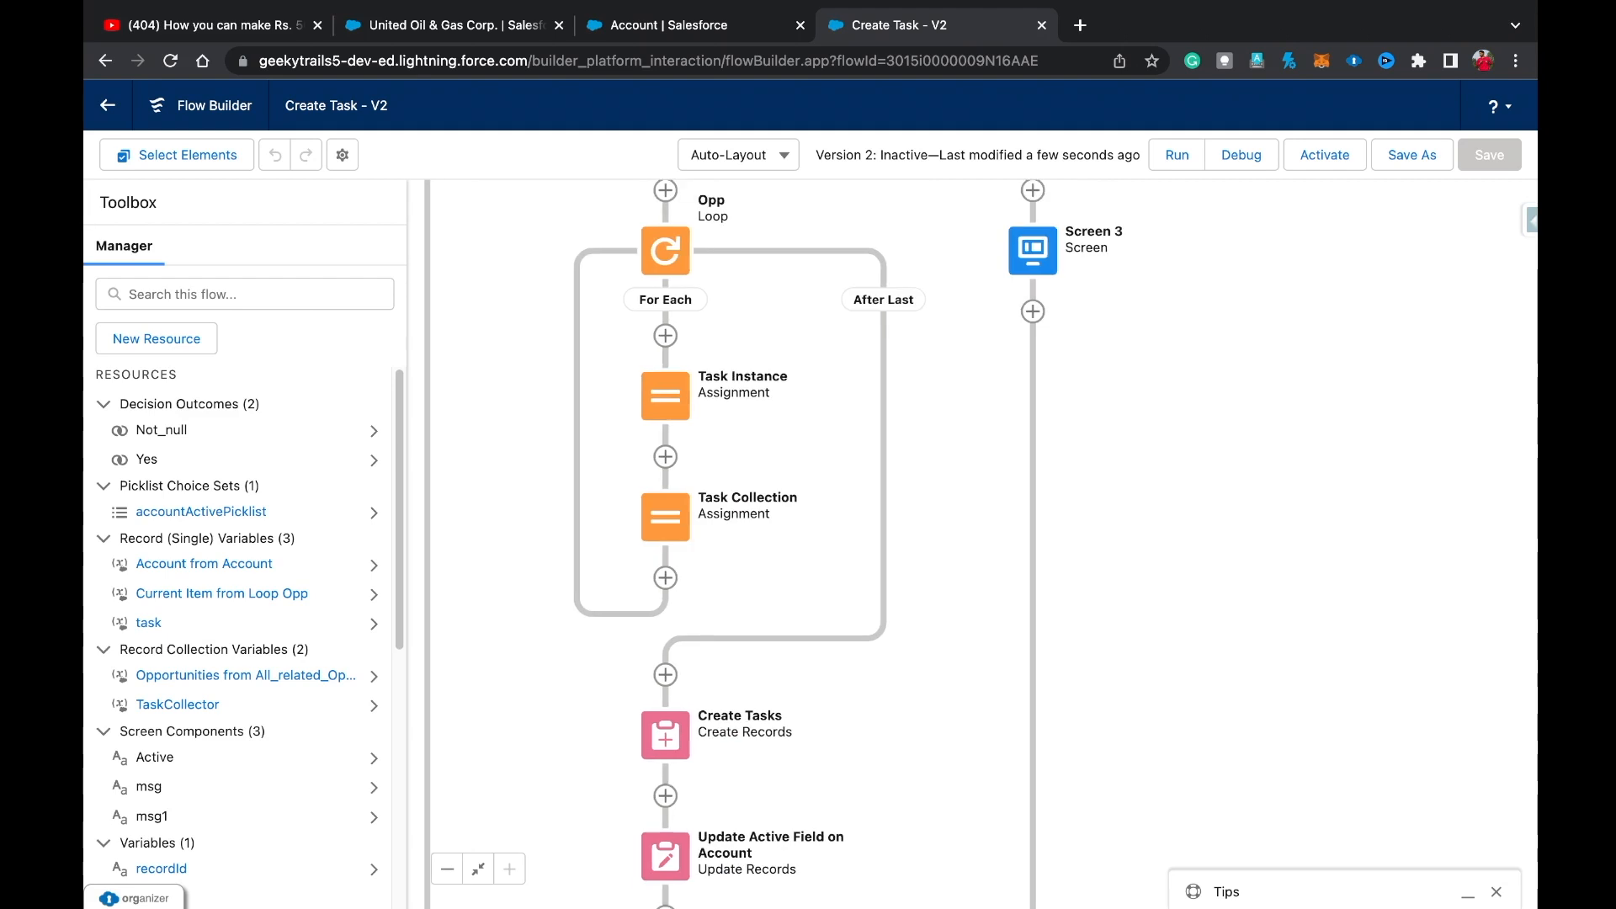
pyautogui.click(1324, 155)
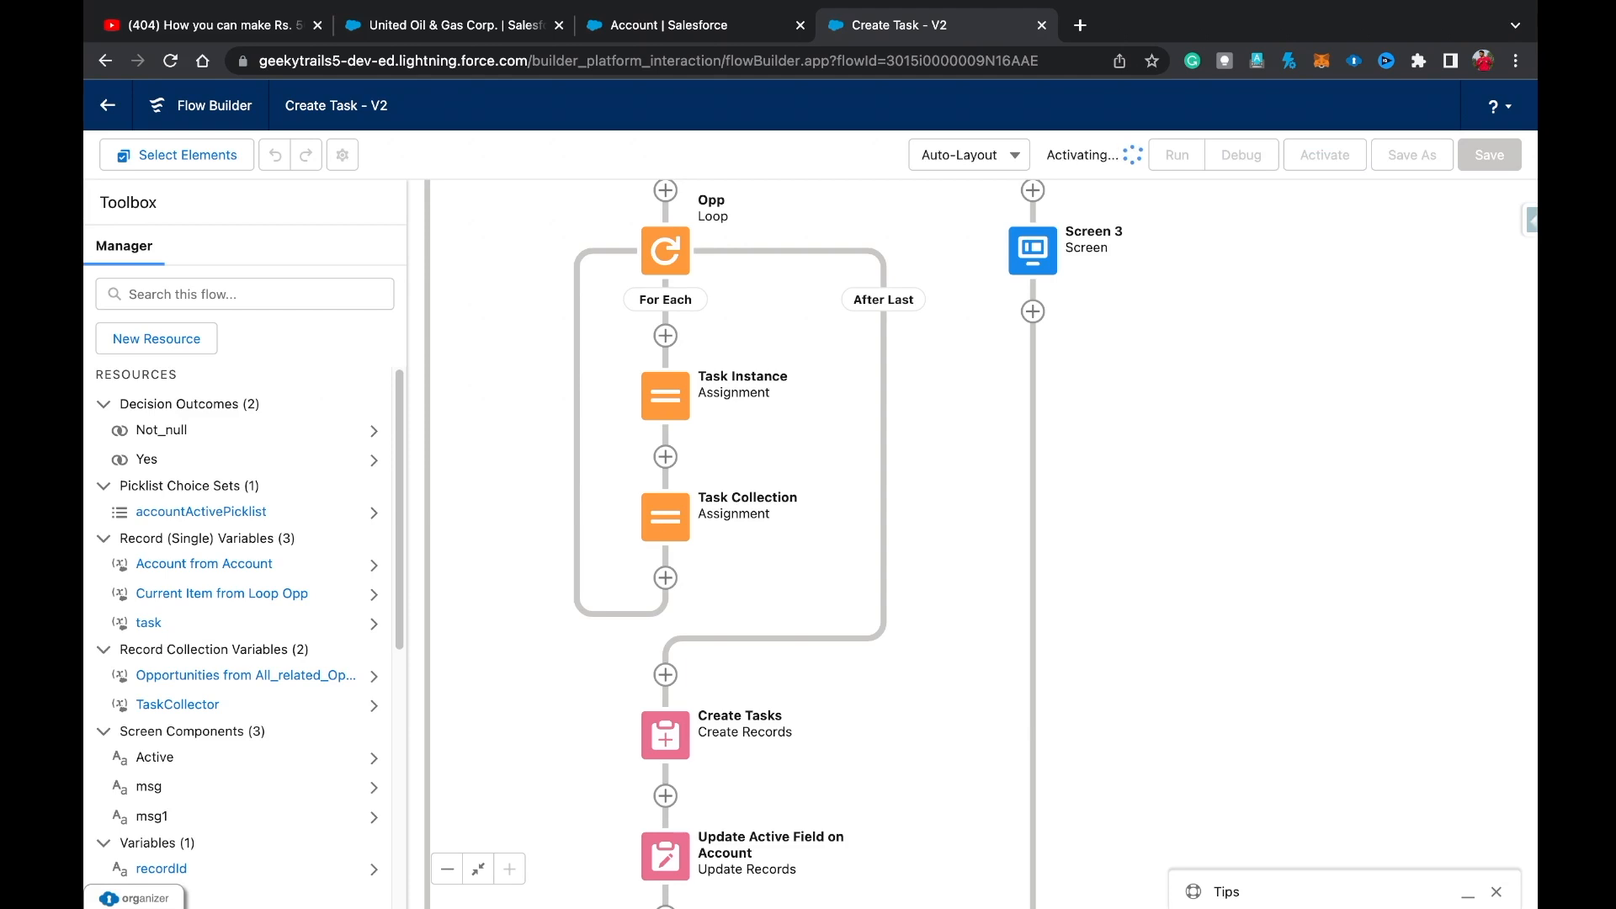
# Debug the flow using the United Oil & Gas Corp. account's record ID, copied from its page address, as recordId.
pyautogui.press('super+2')
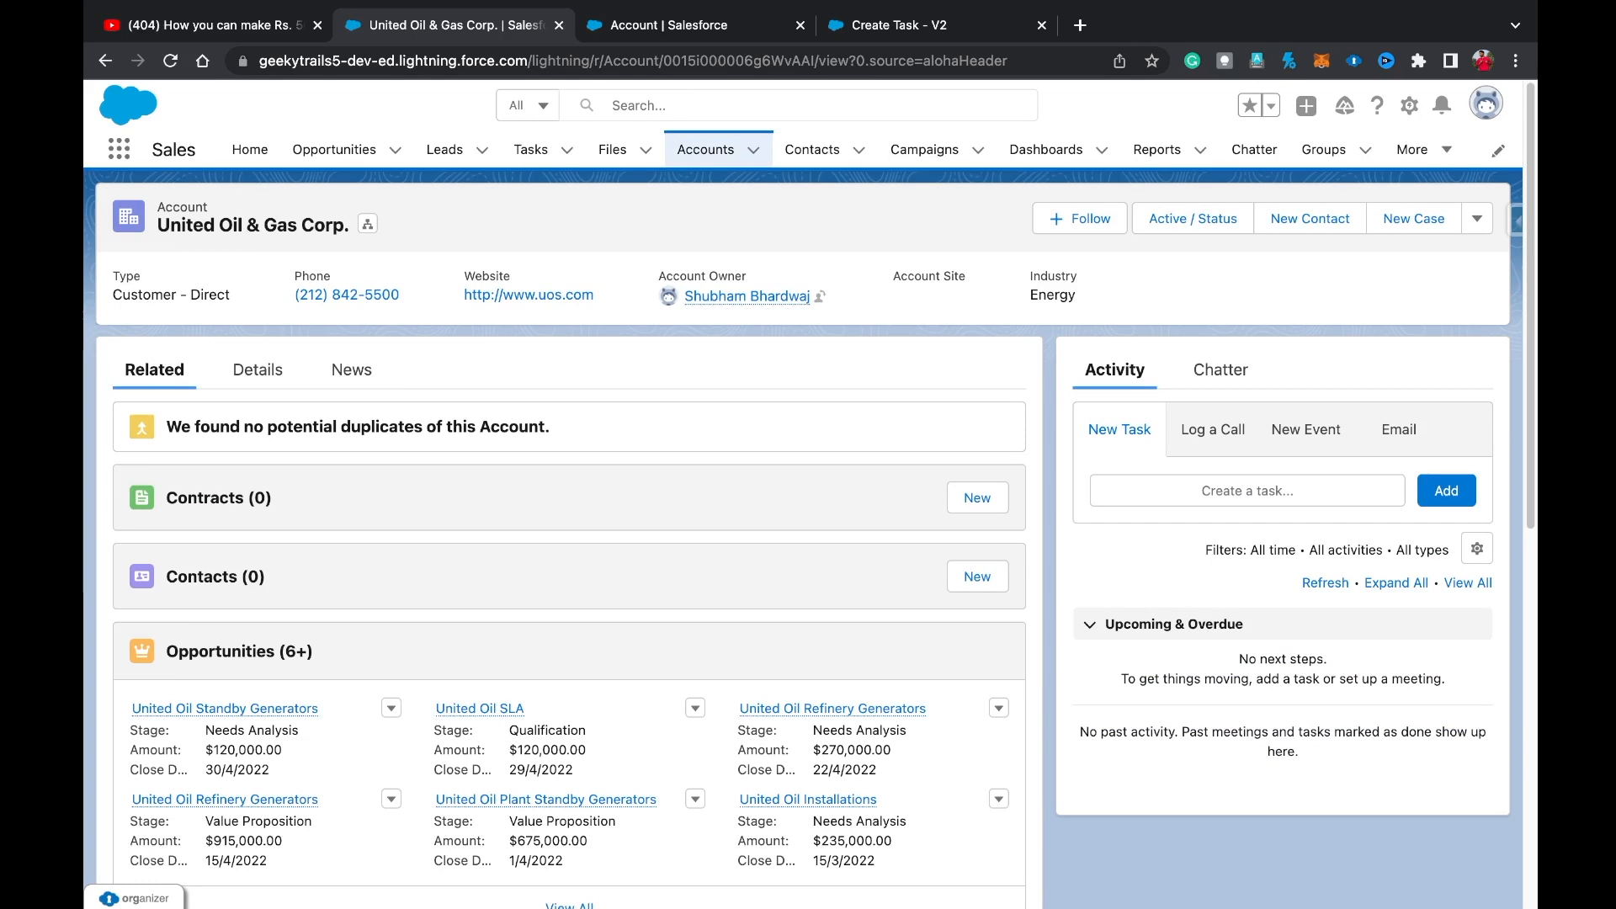
pyautogui.hotkey('ctrl', 'Tab')
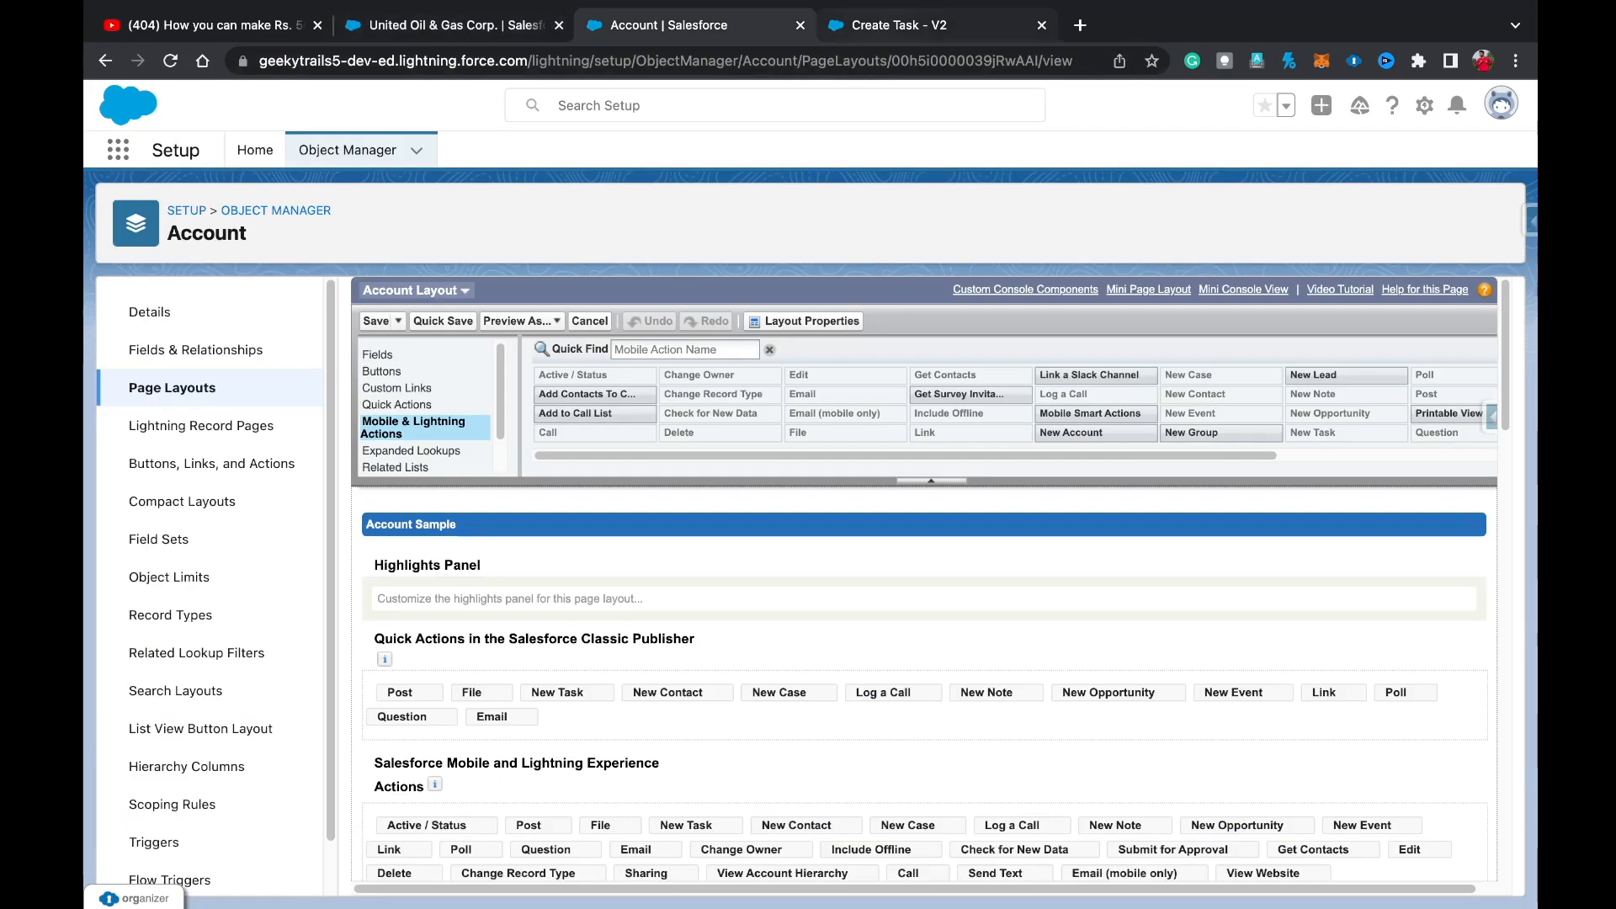
pyautogui.click(886, 26)
pyautogui.click(1227, 156)
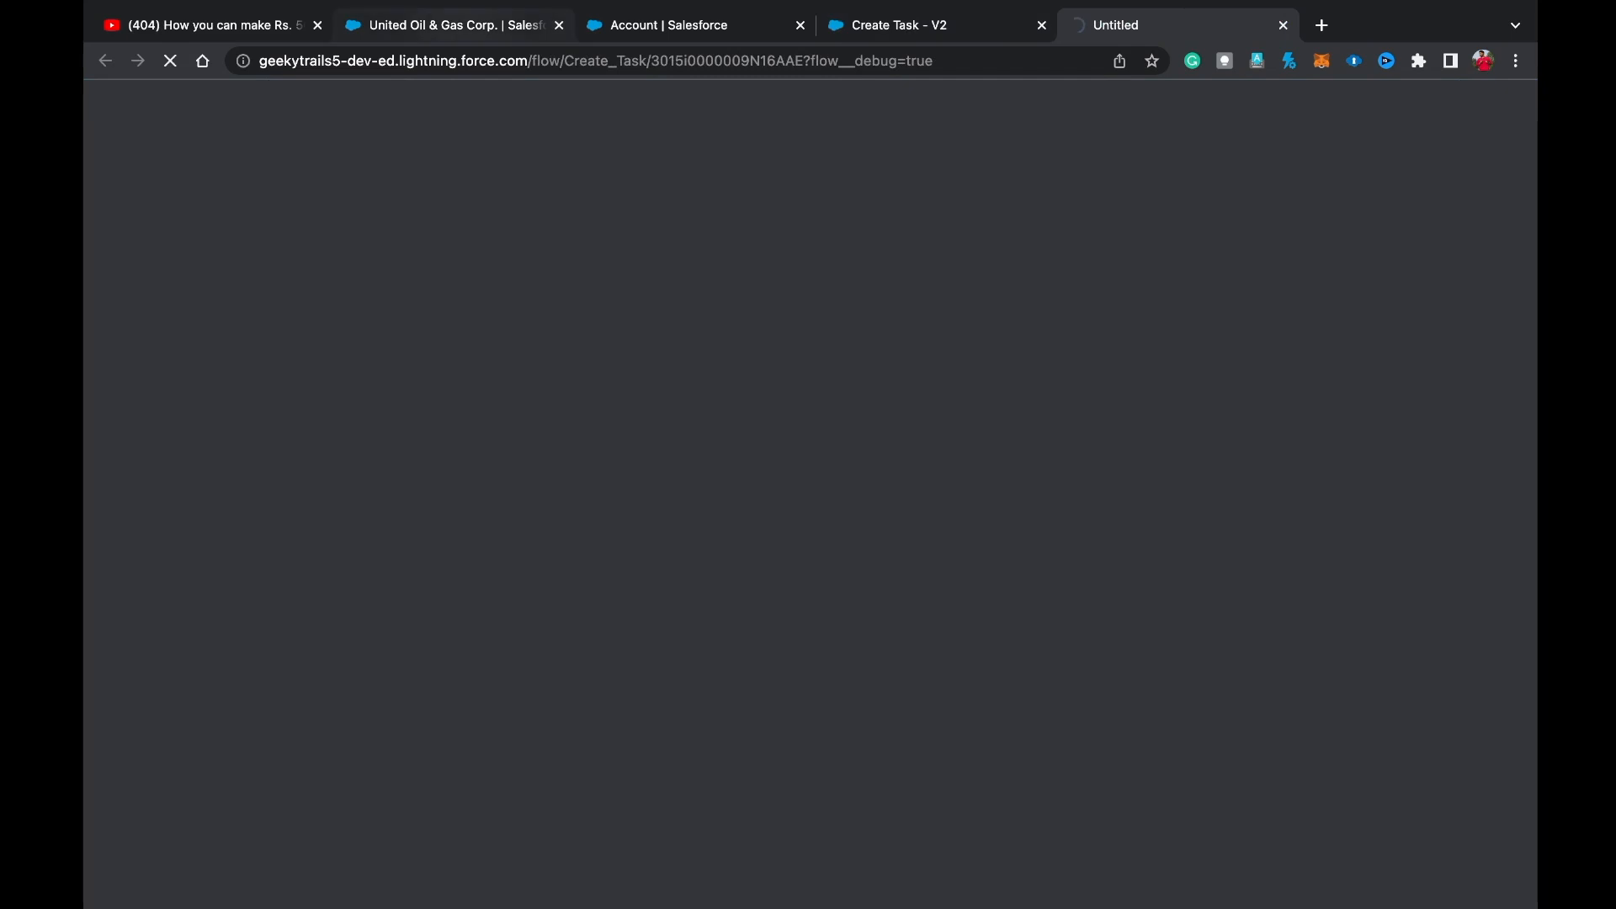
pyautogui.click(471, 25)
pyautogui.click(589, 61)
pyautogui.doubleClick(762, 61)
pyautogui.hotkey('ctrl', 'c')
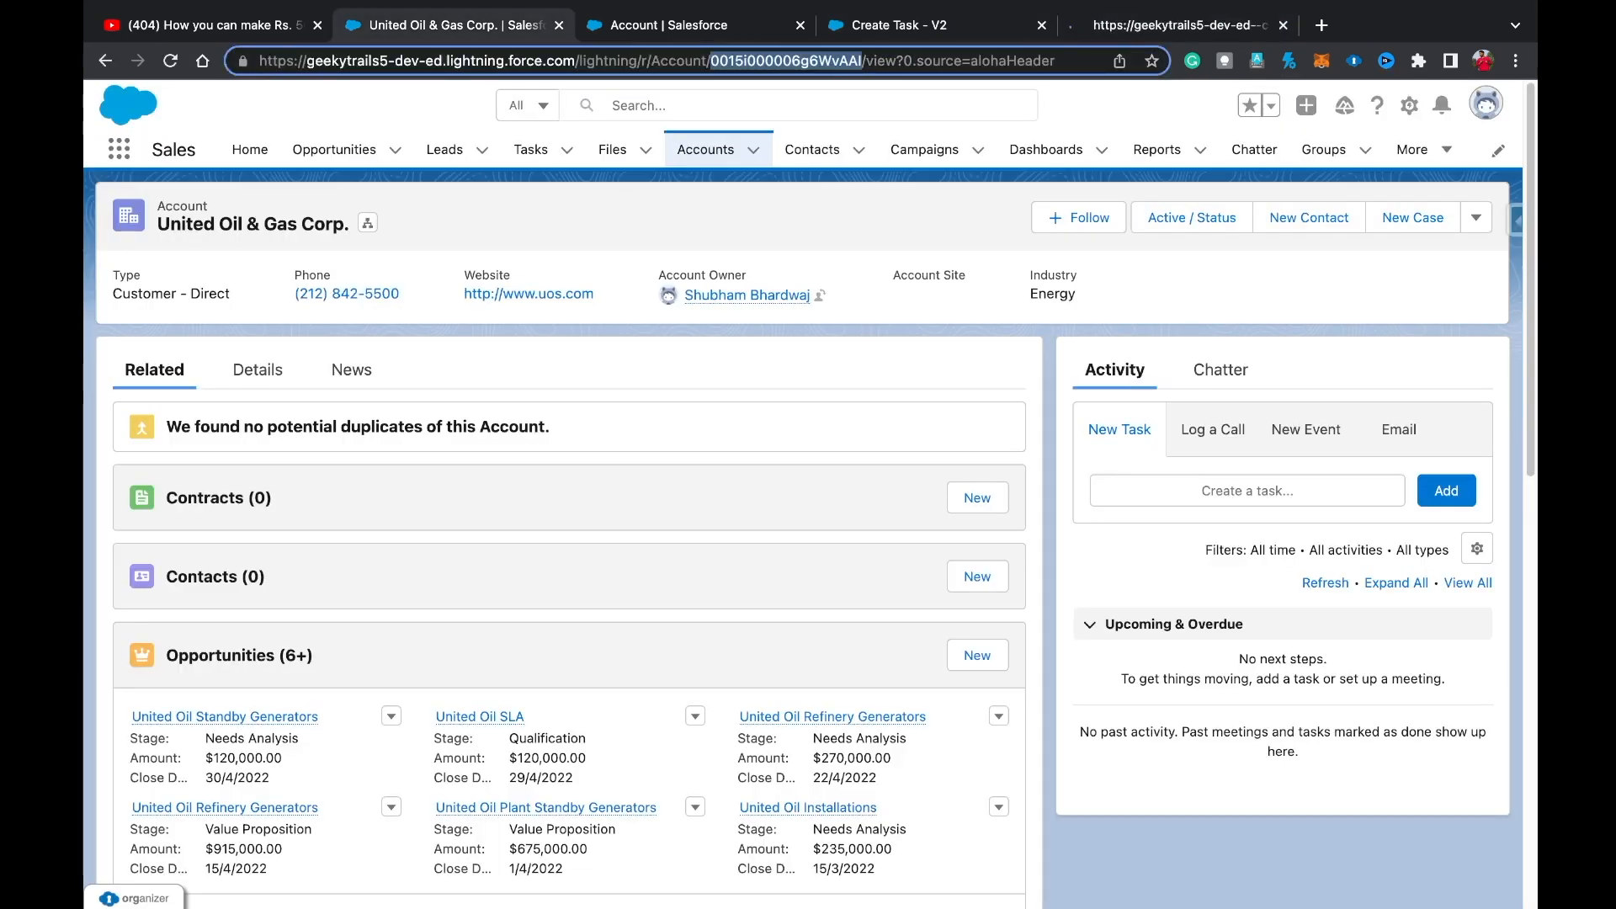
pyautogui.click(1128, 26)
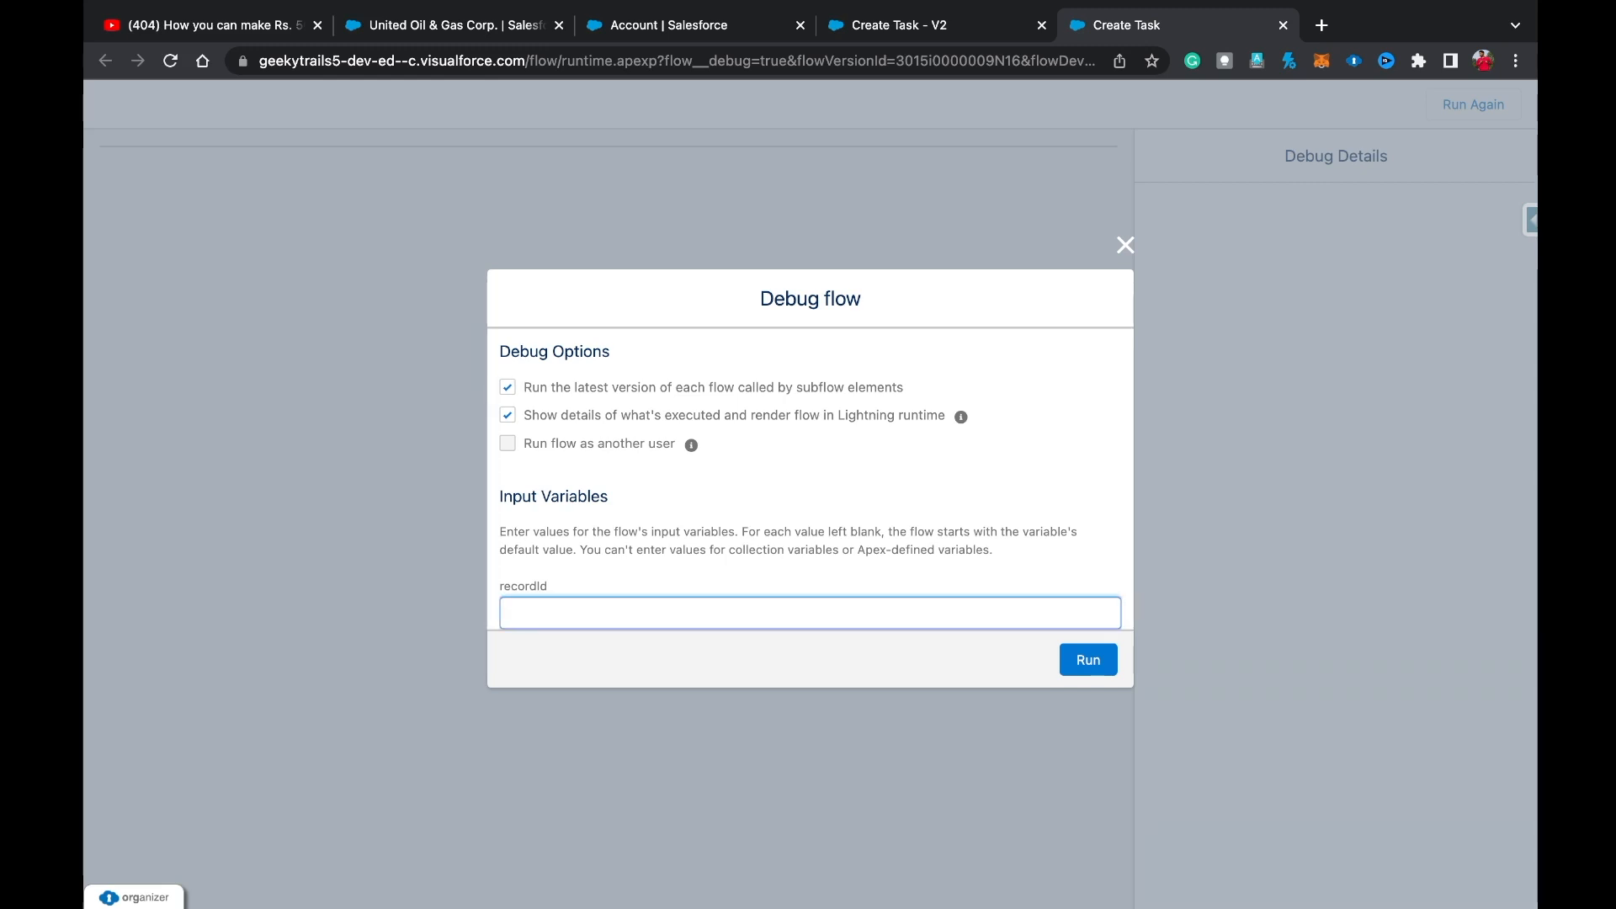
pyautogui.hotkey('ctrl', 'v')
pyautogui.click(1088, 660)
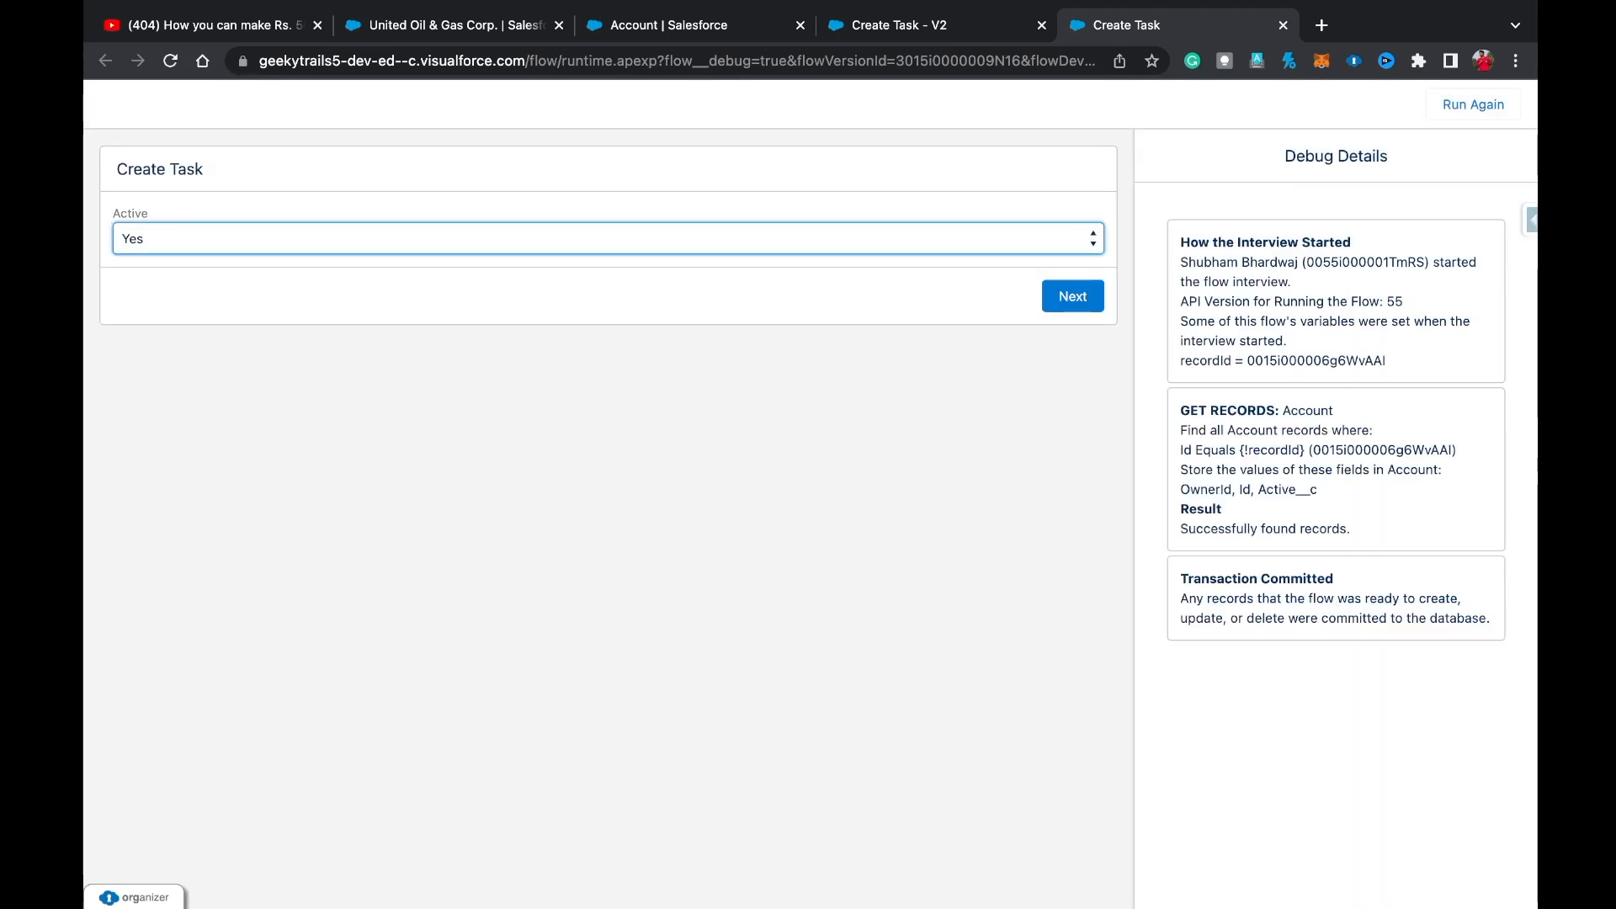
# Choose No for Active in the debug run and carry the flow through to its finish.
pyautogui.click(132, 224)
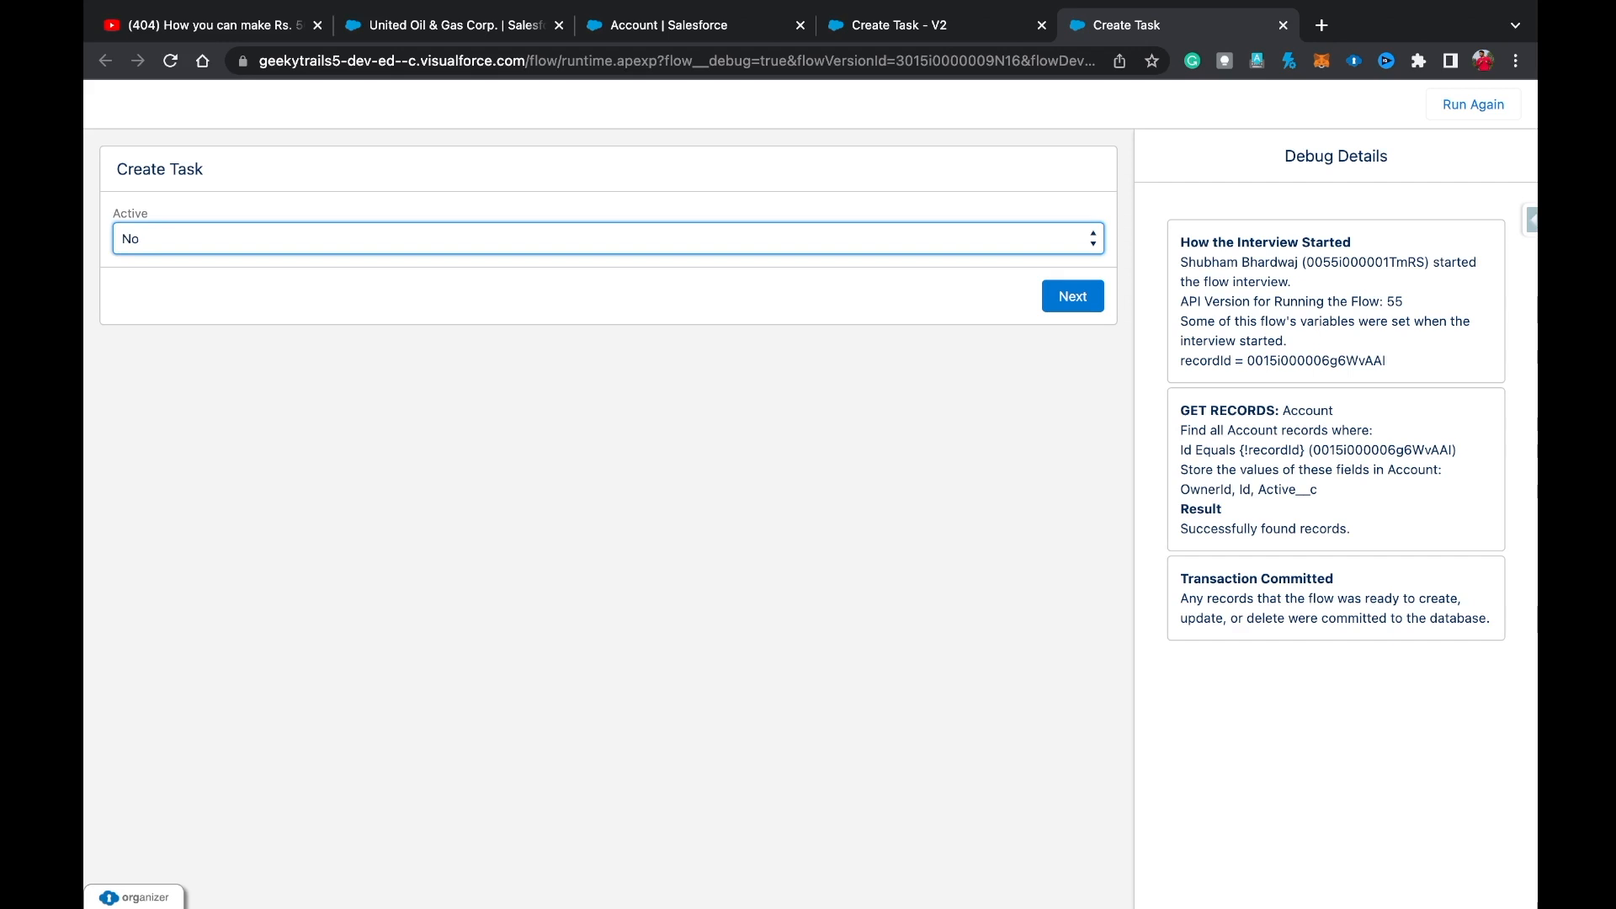
pyautogui.click(1072, 296)
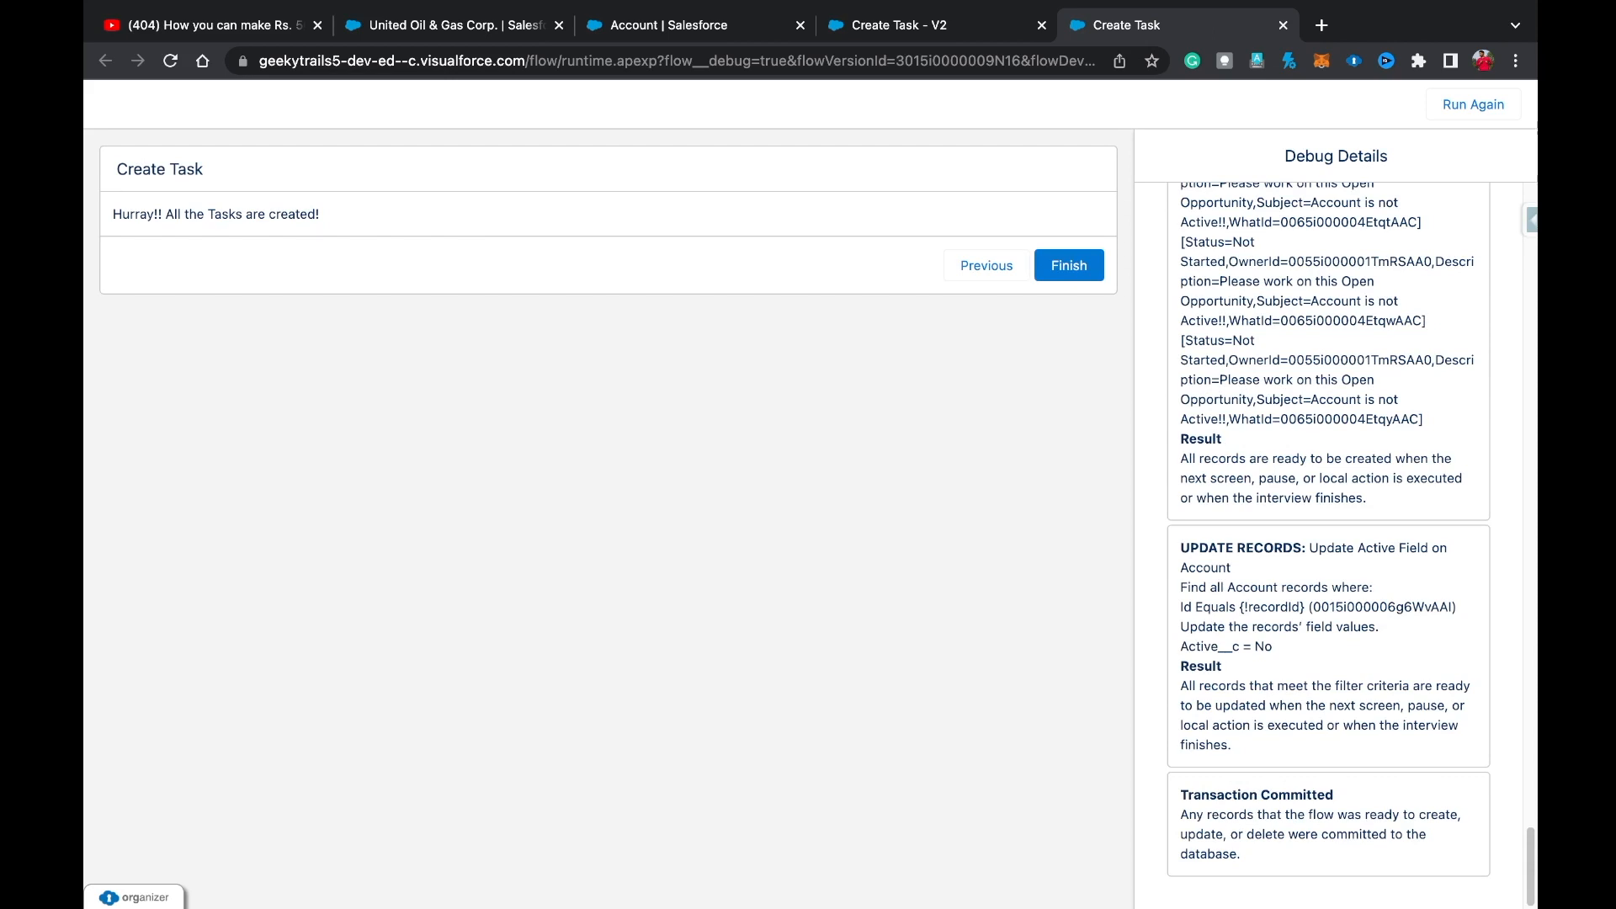
pyautogui.click(1069, 265)
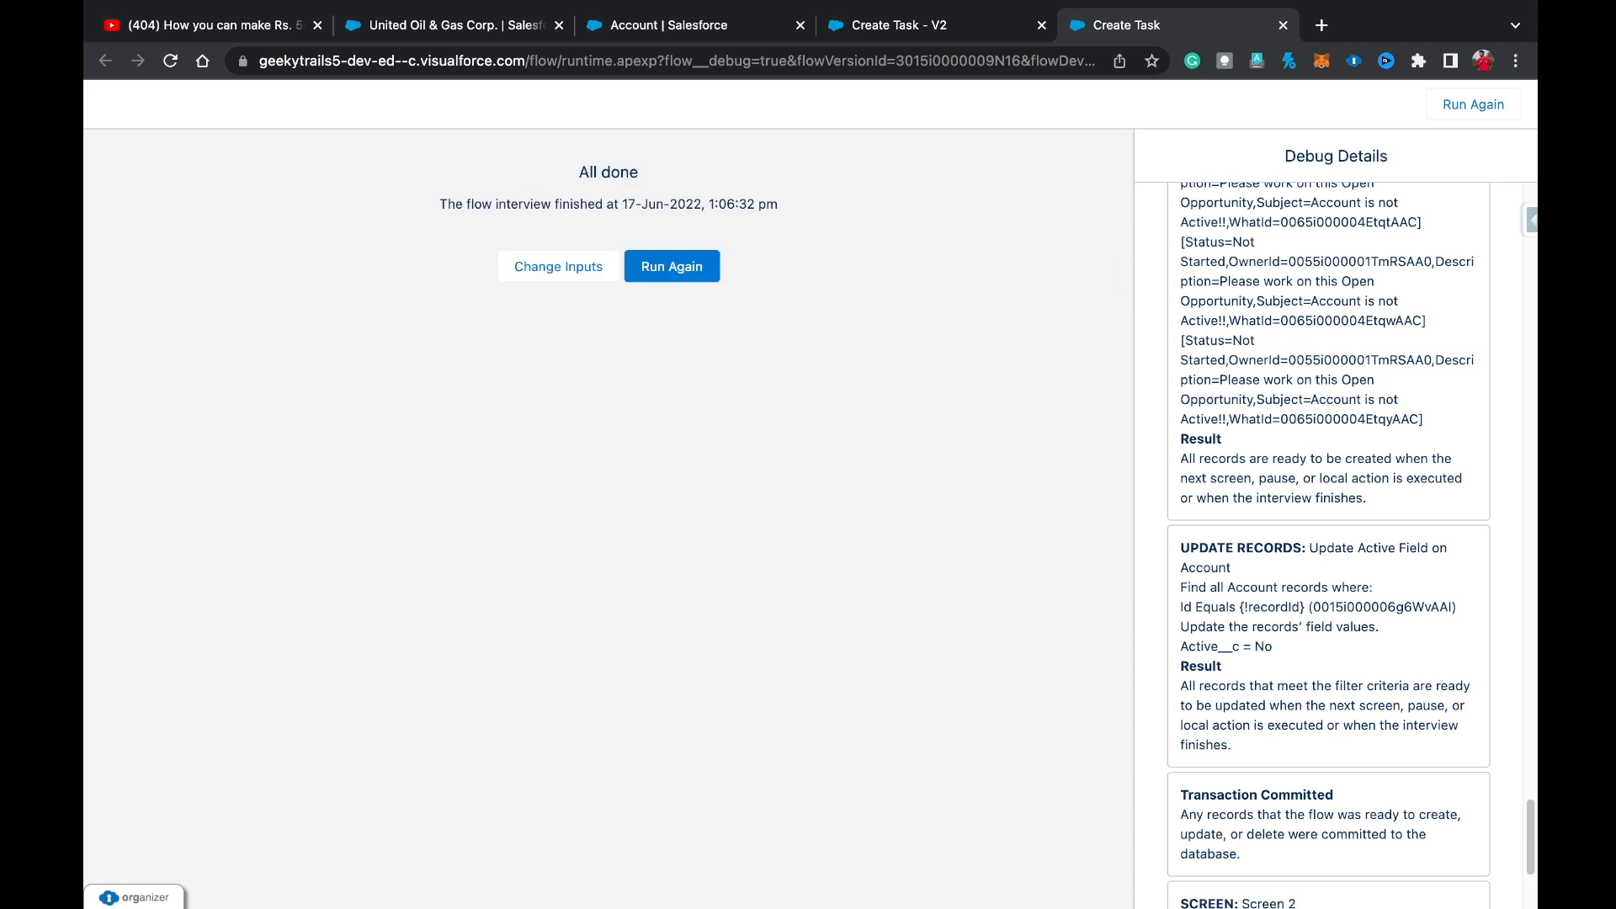
# Reload the United Oil & Gas Corp. account and expand its full list of upcoming tasks.
pyautogui.click(455, 24)
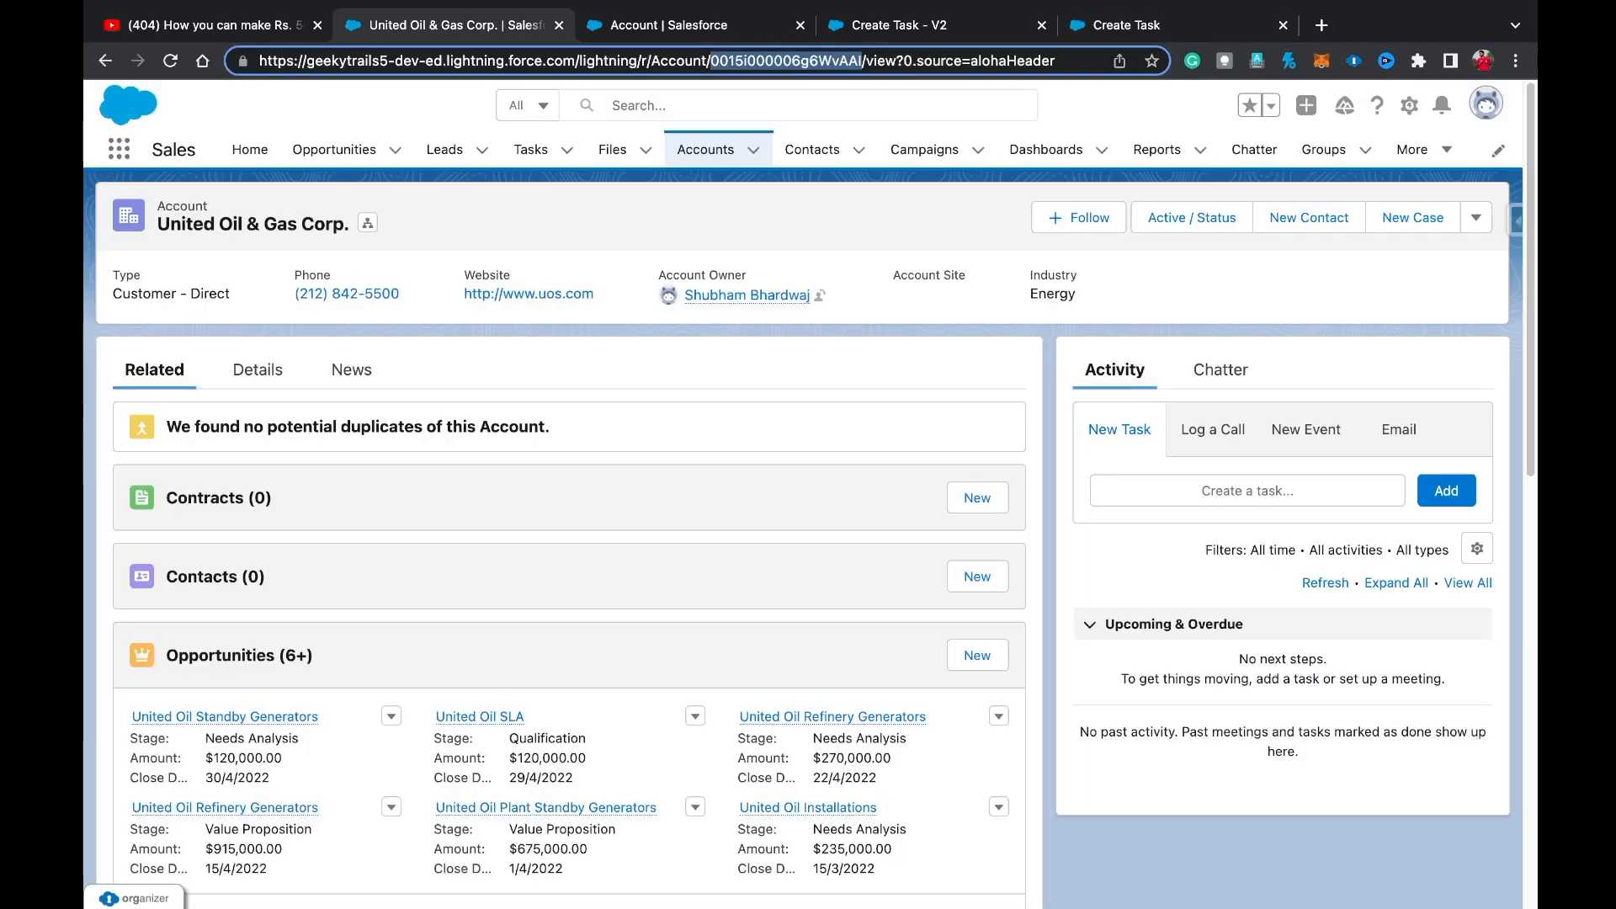
pyautogui.click(170, 61)
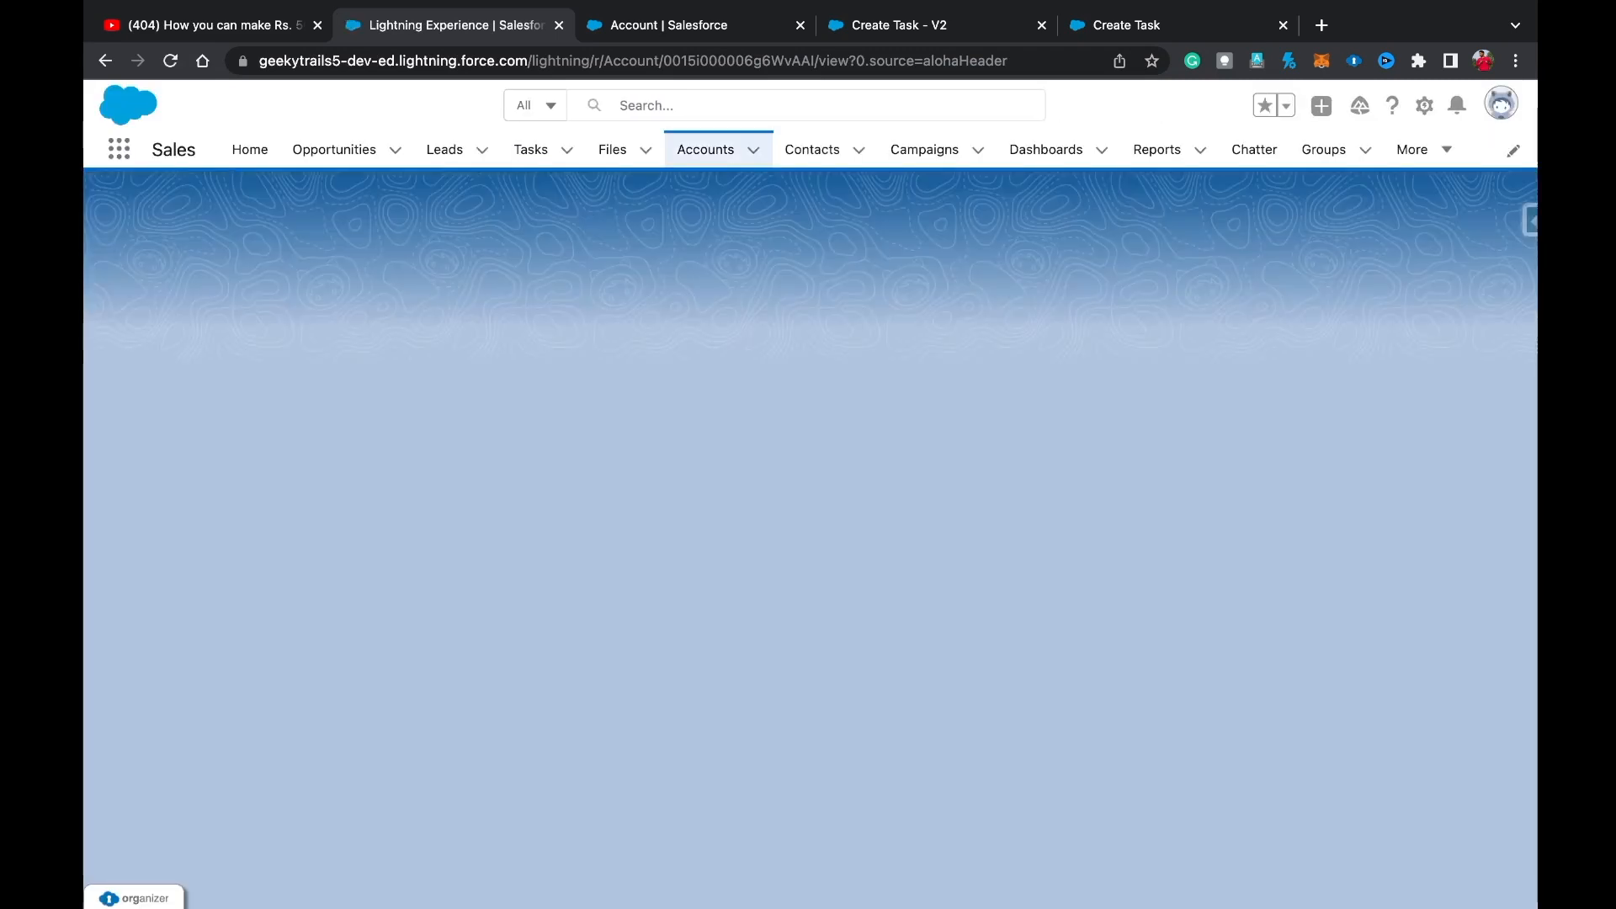
pyautogui.scroll(-3, 803, 539)
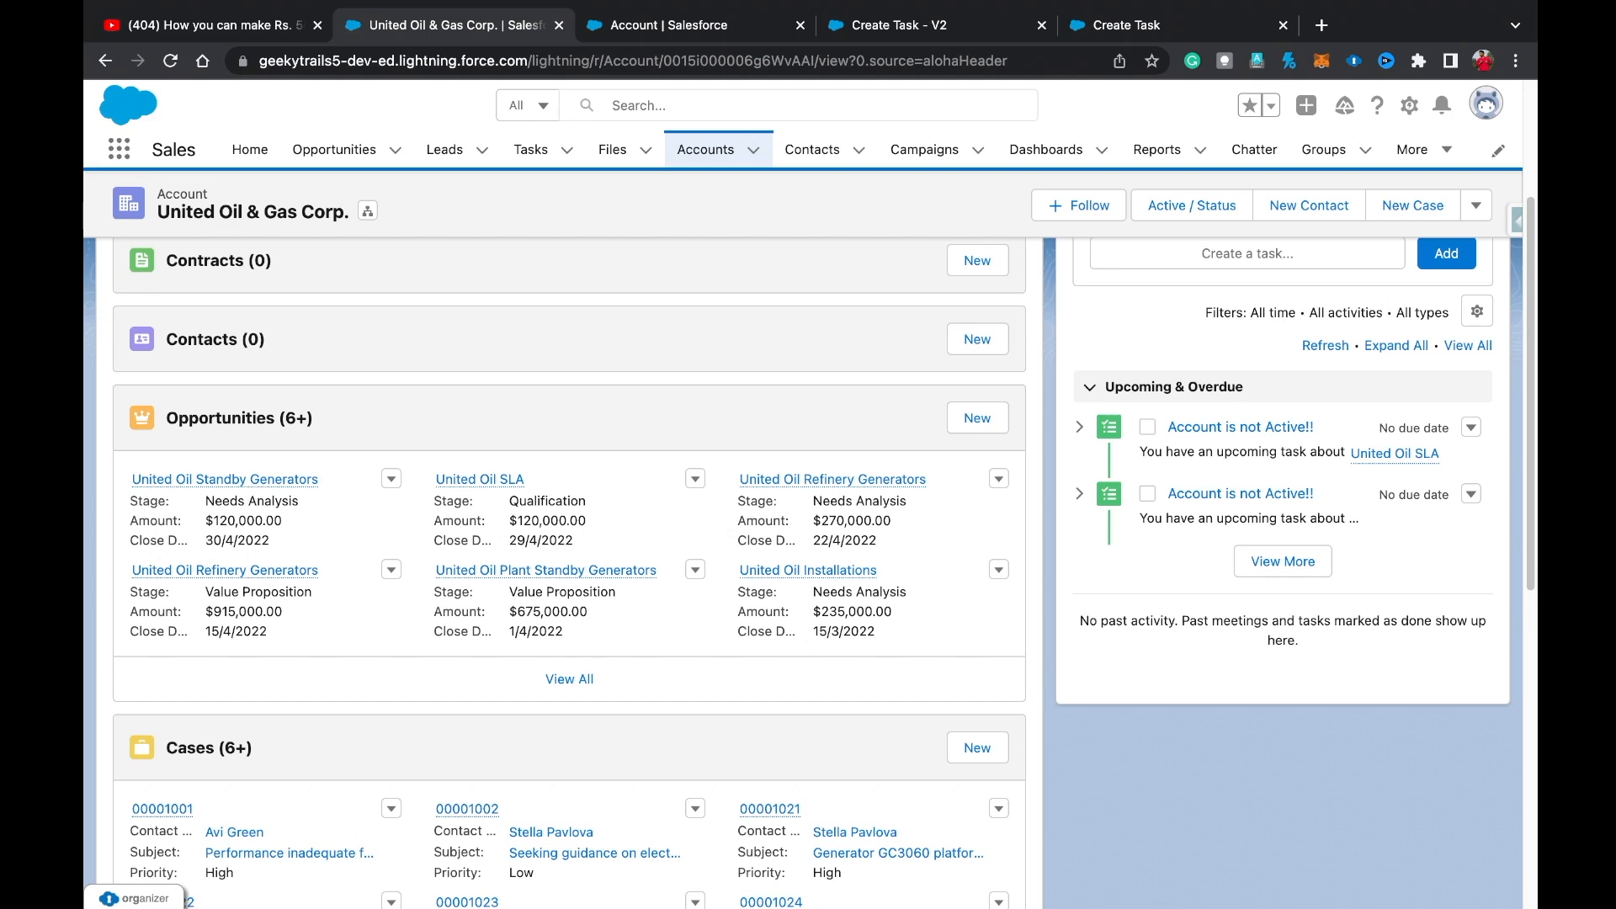
pyautogui.scroll(-1, 808, 553)
pyautogui.click(1283, 522)
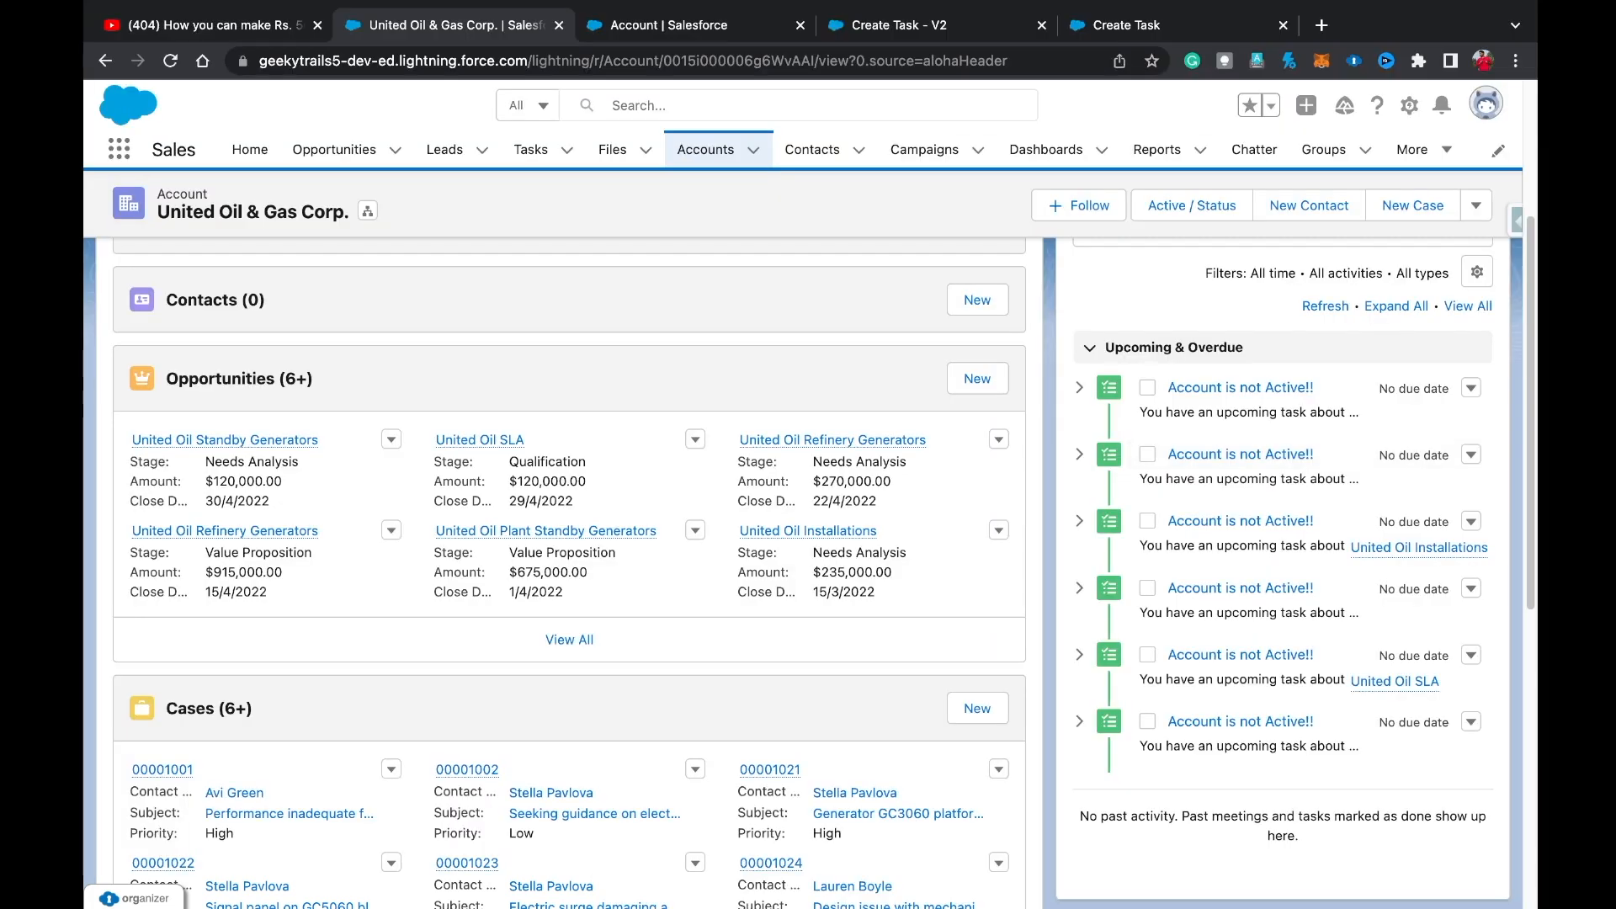
# Check the tasks on the United Oil Standby Generators and United Oil SLA opportunities, including the United Oil SLA task's details.
pyautogui.click(225, 441)
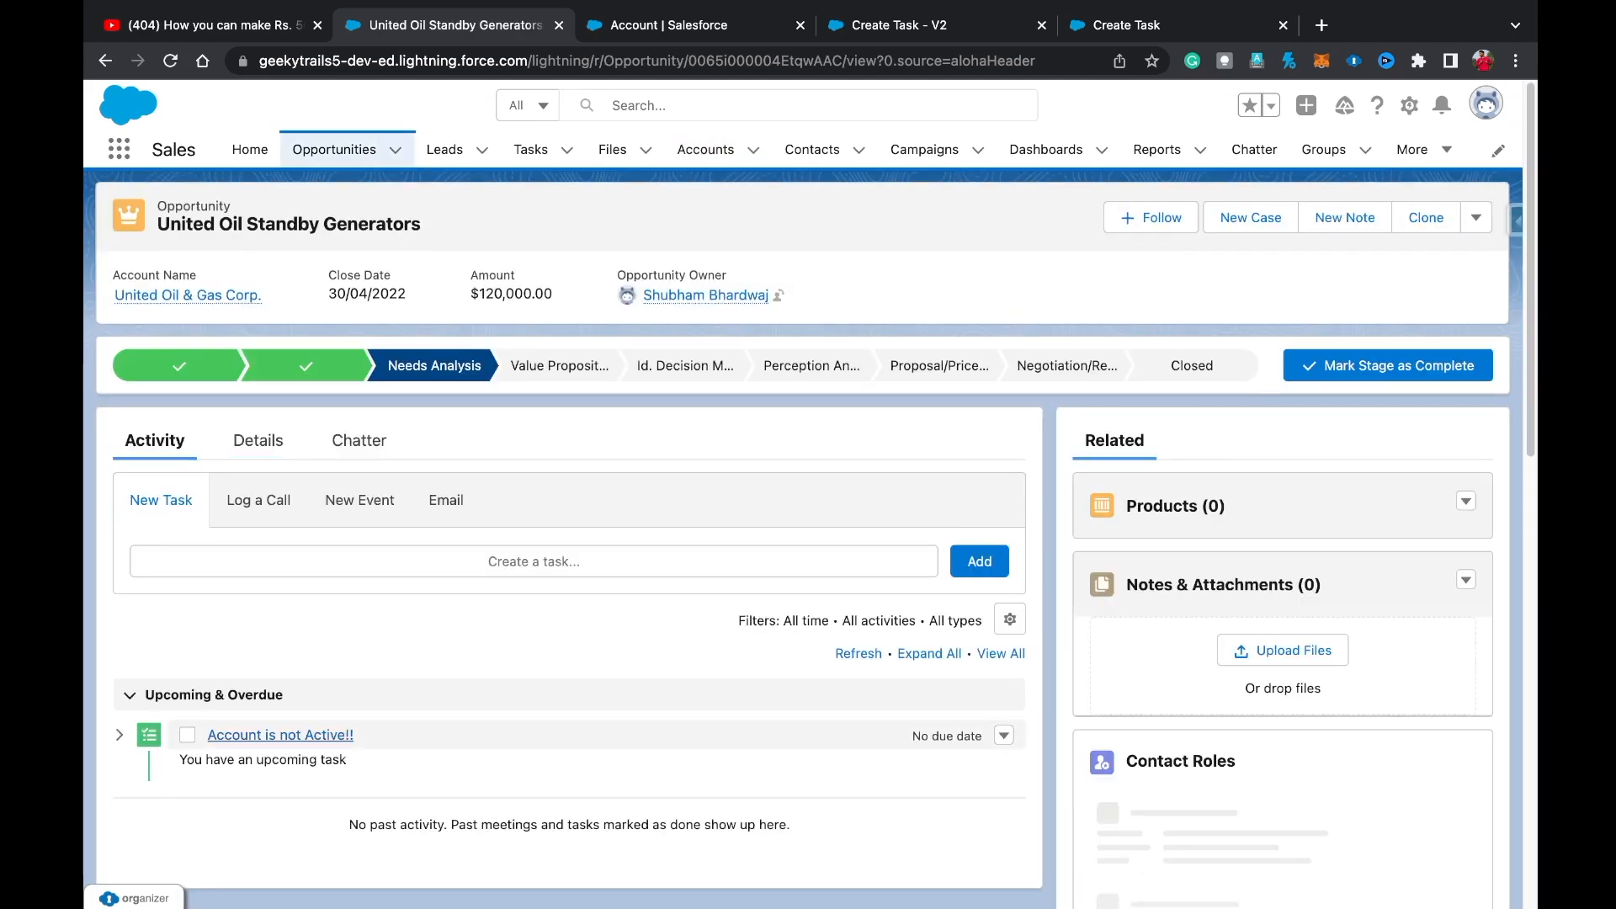
pyautogui.click(105, 61)
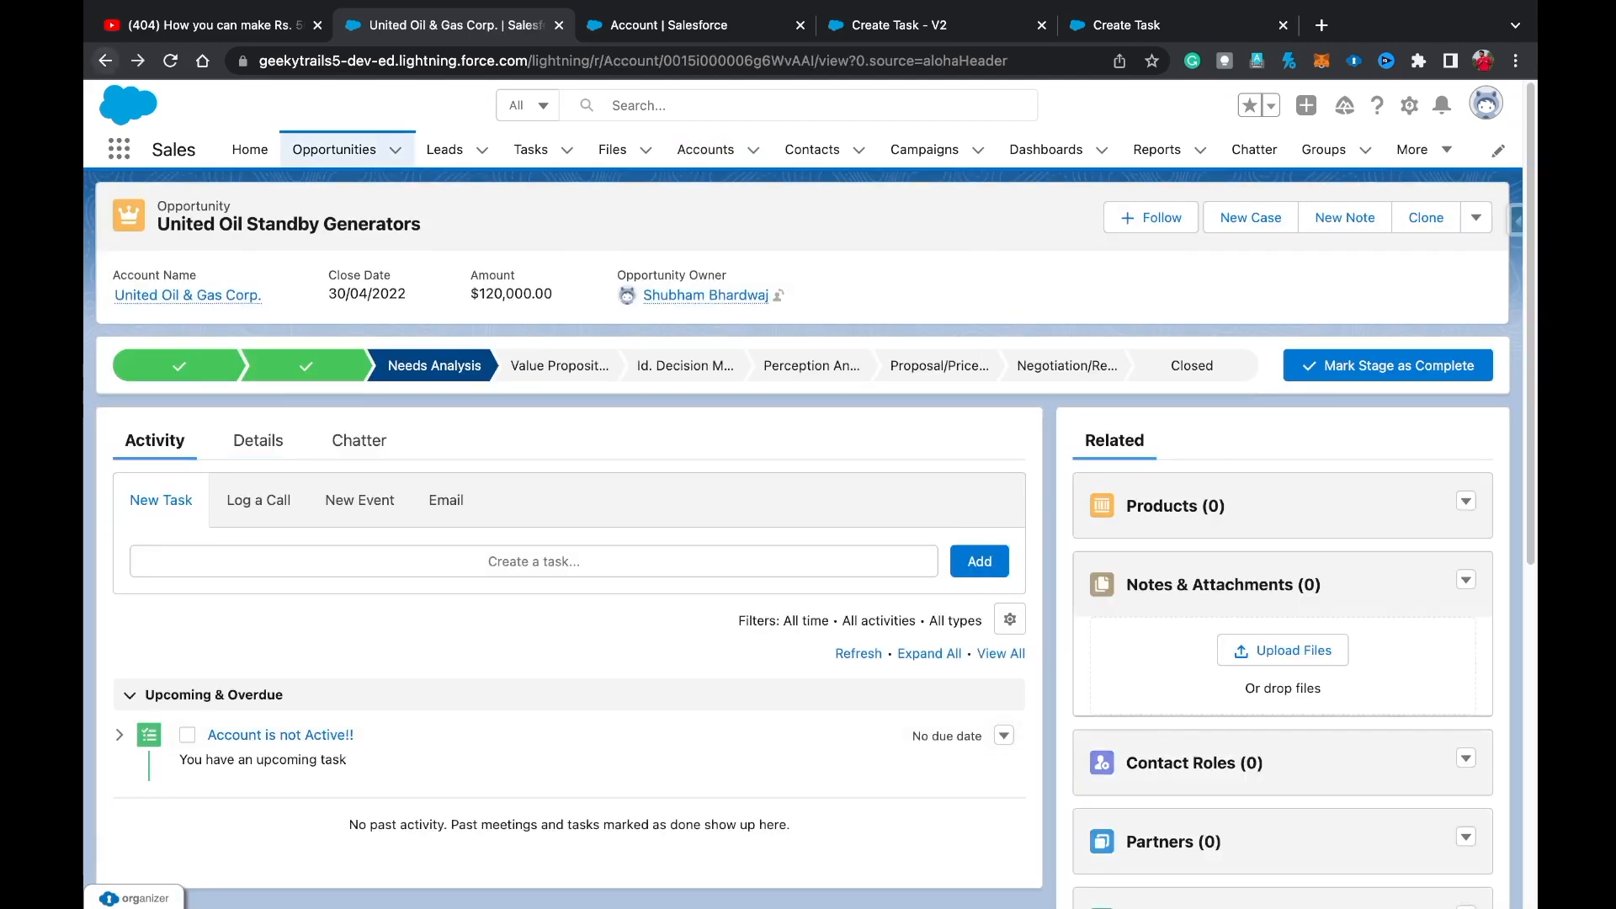
pyautogui.click(480, 440)
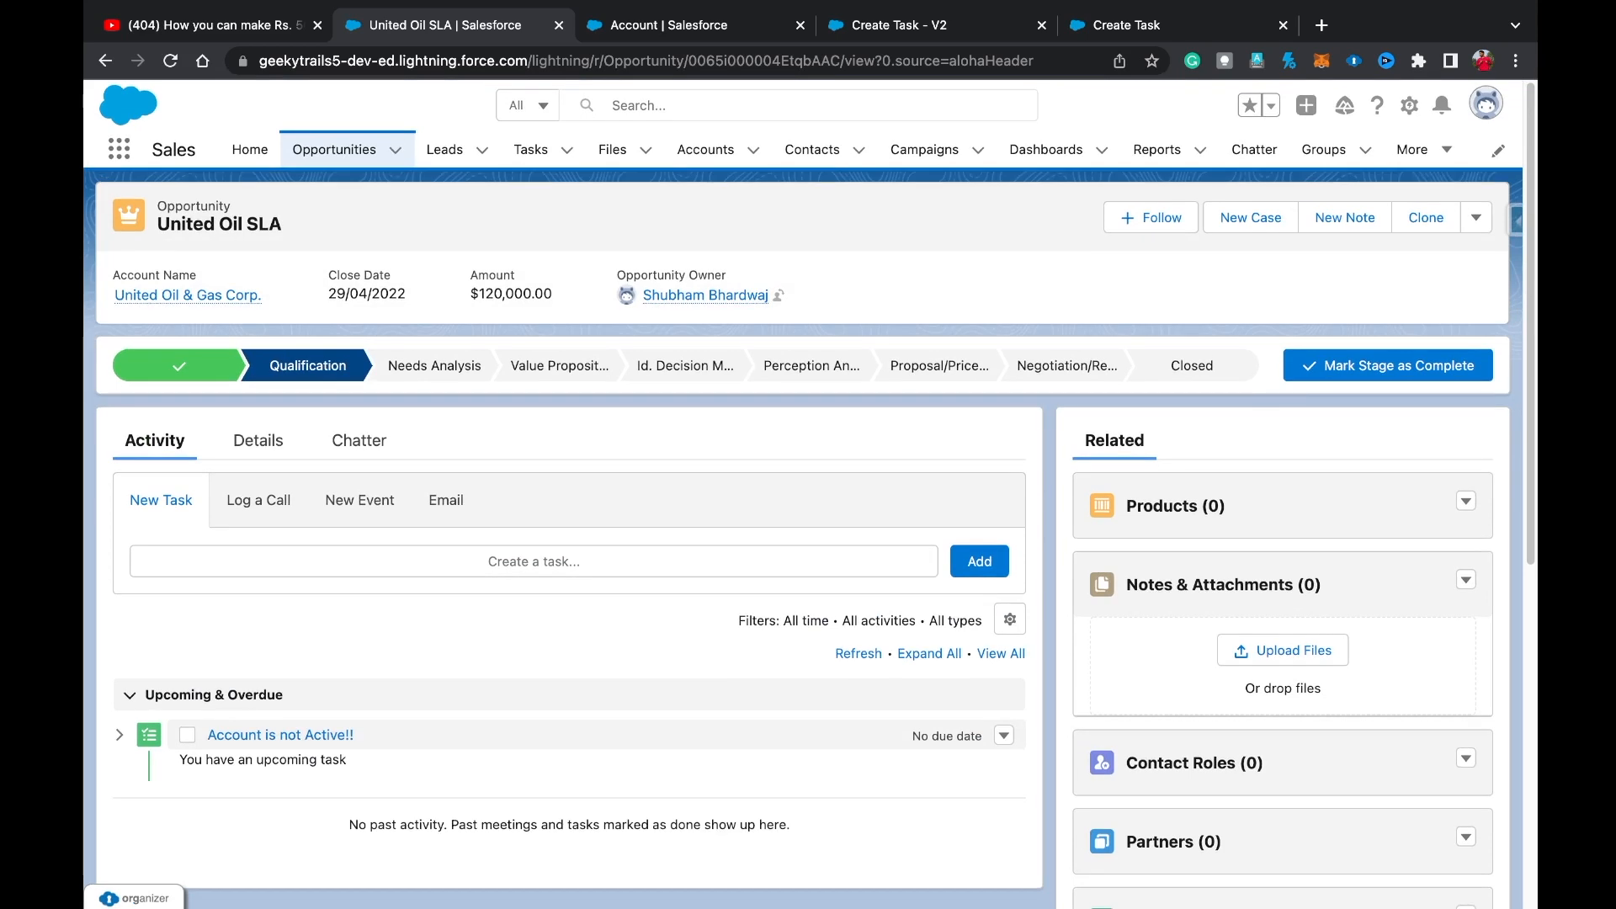
pyautogui.click(280, 735)
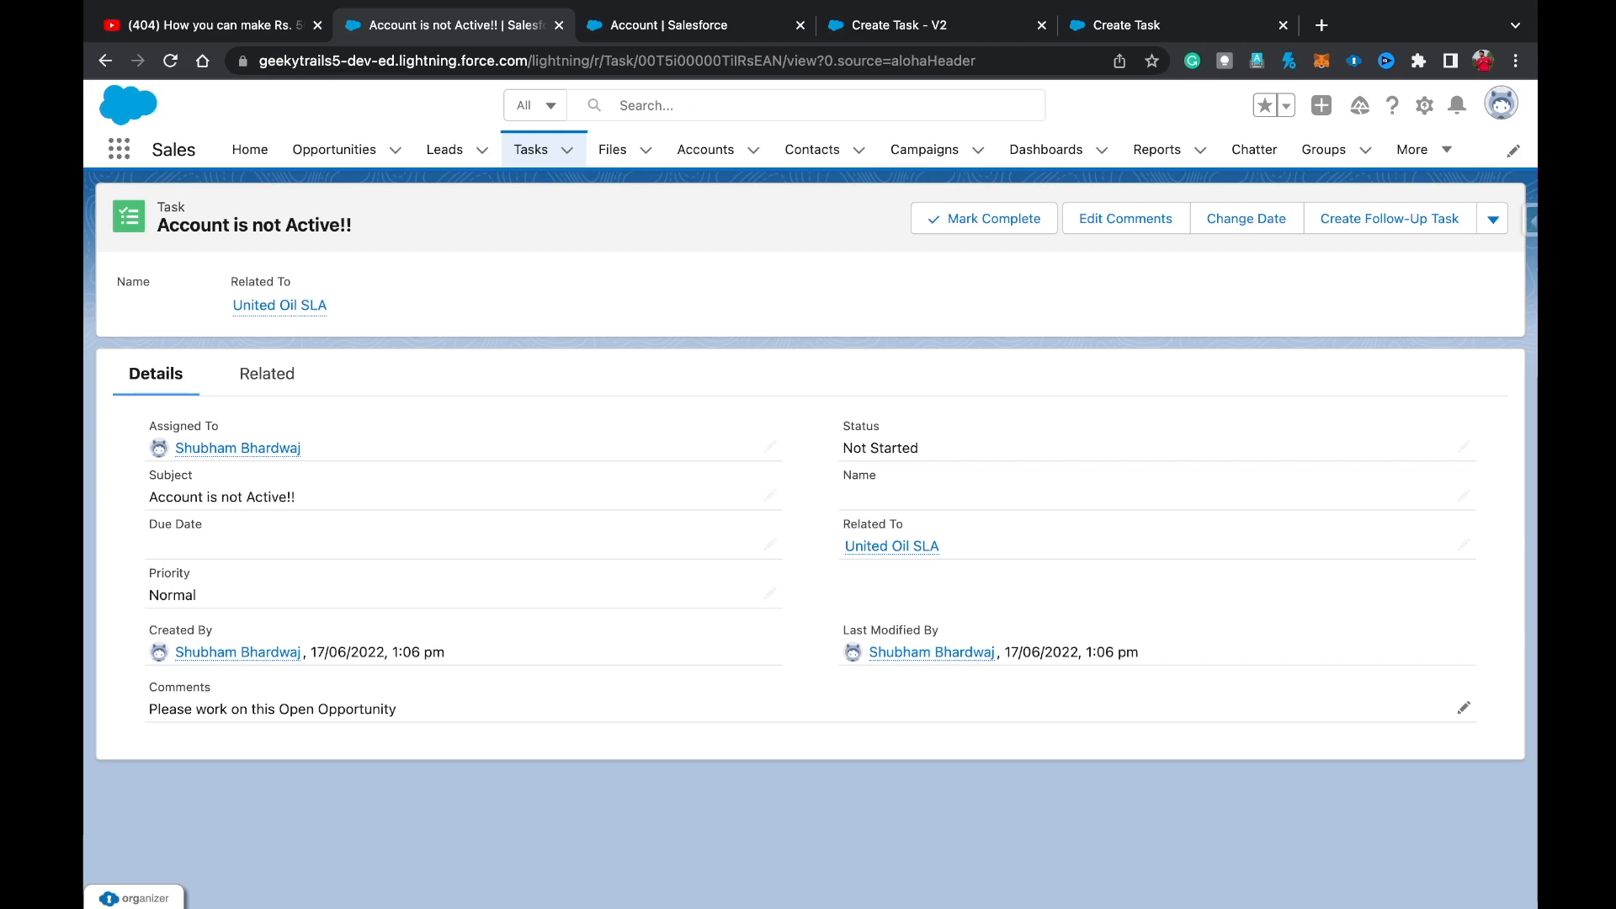
pyautogui.moveTo(238, 447)
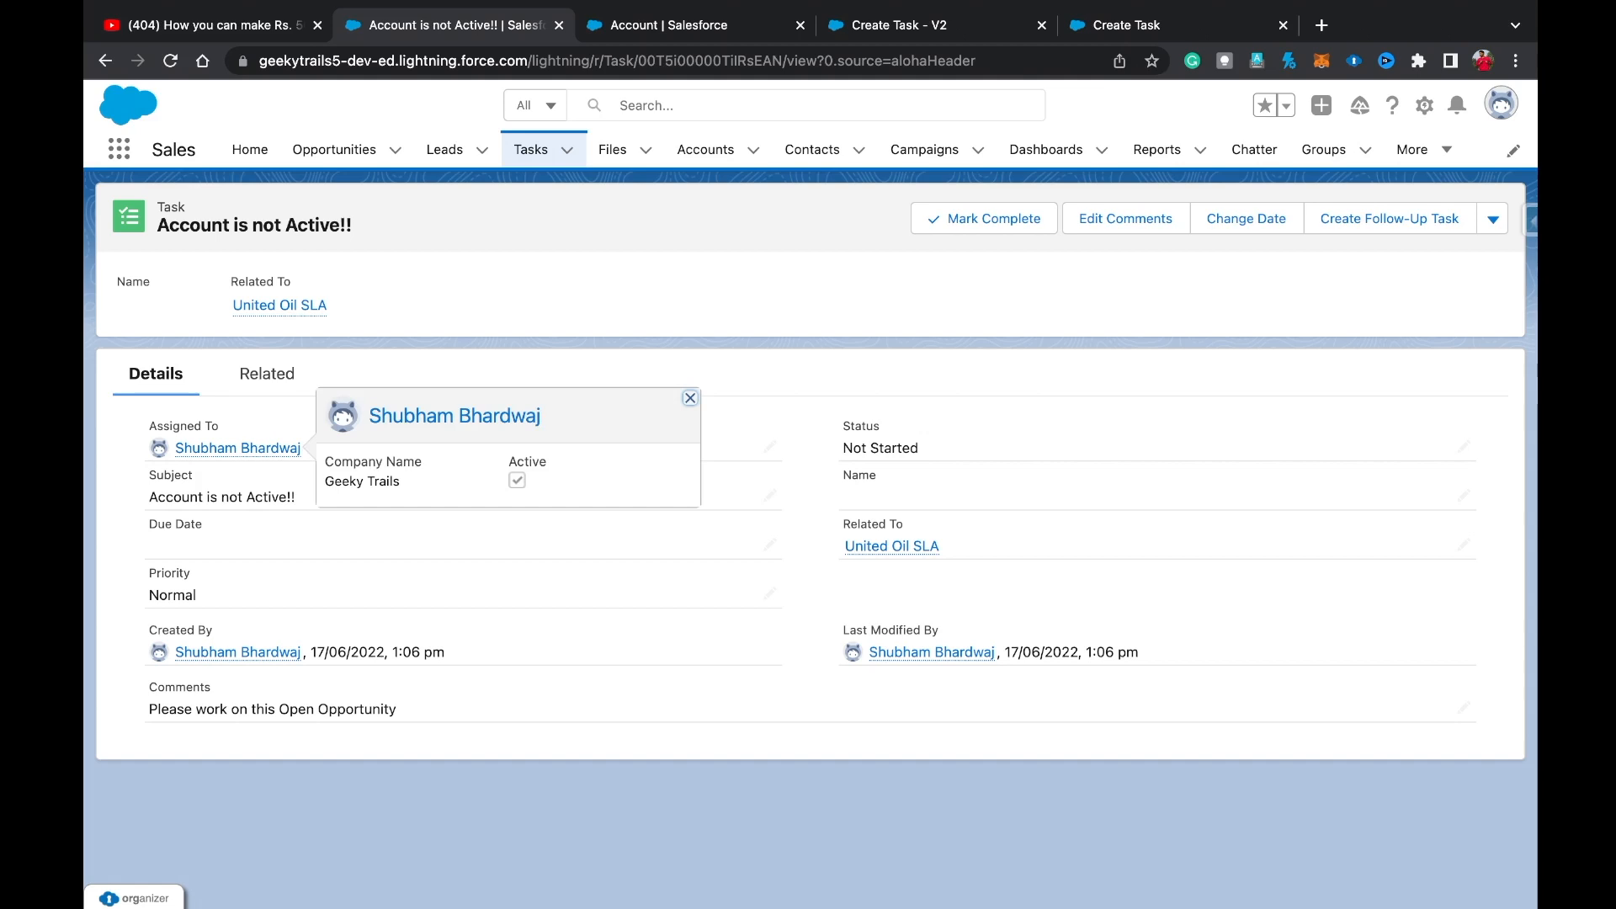
pyautogui.click(105, 60)
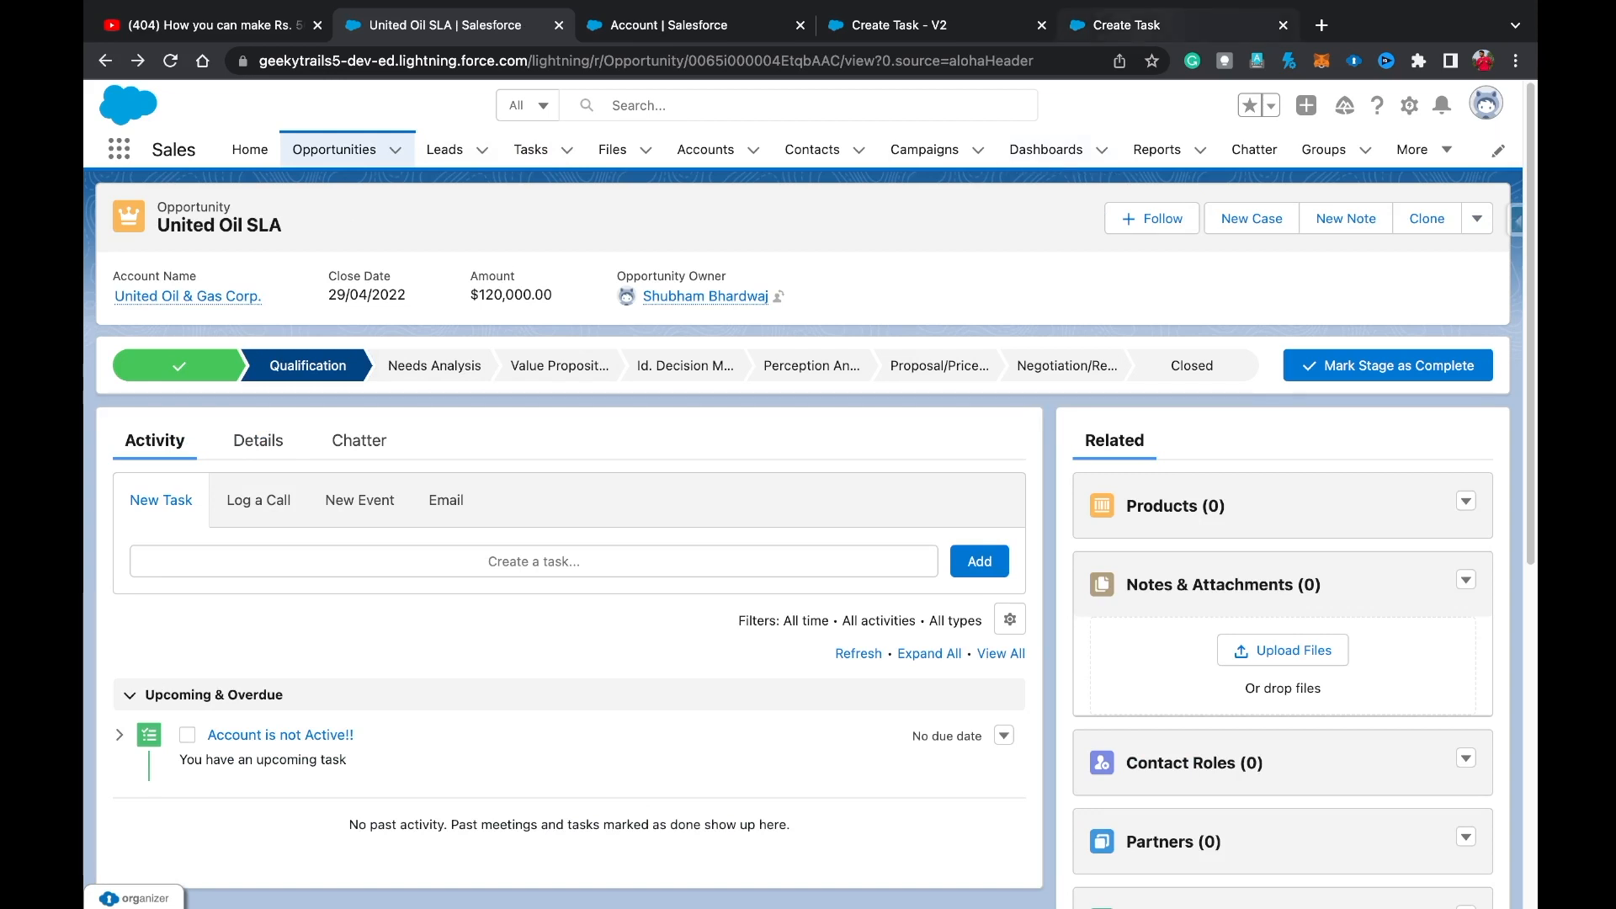
# Review the debug run's Active screen against the flow's check for null decision and its outcome paths.
pyautogui.click(1127, 25)
pyautogui.click(899, 25)
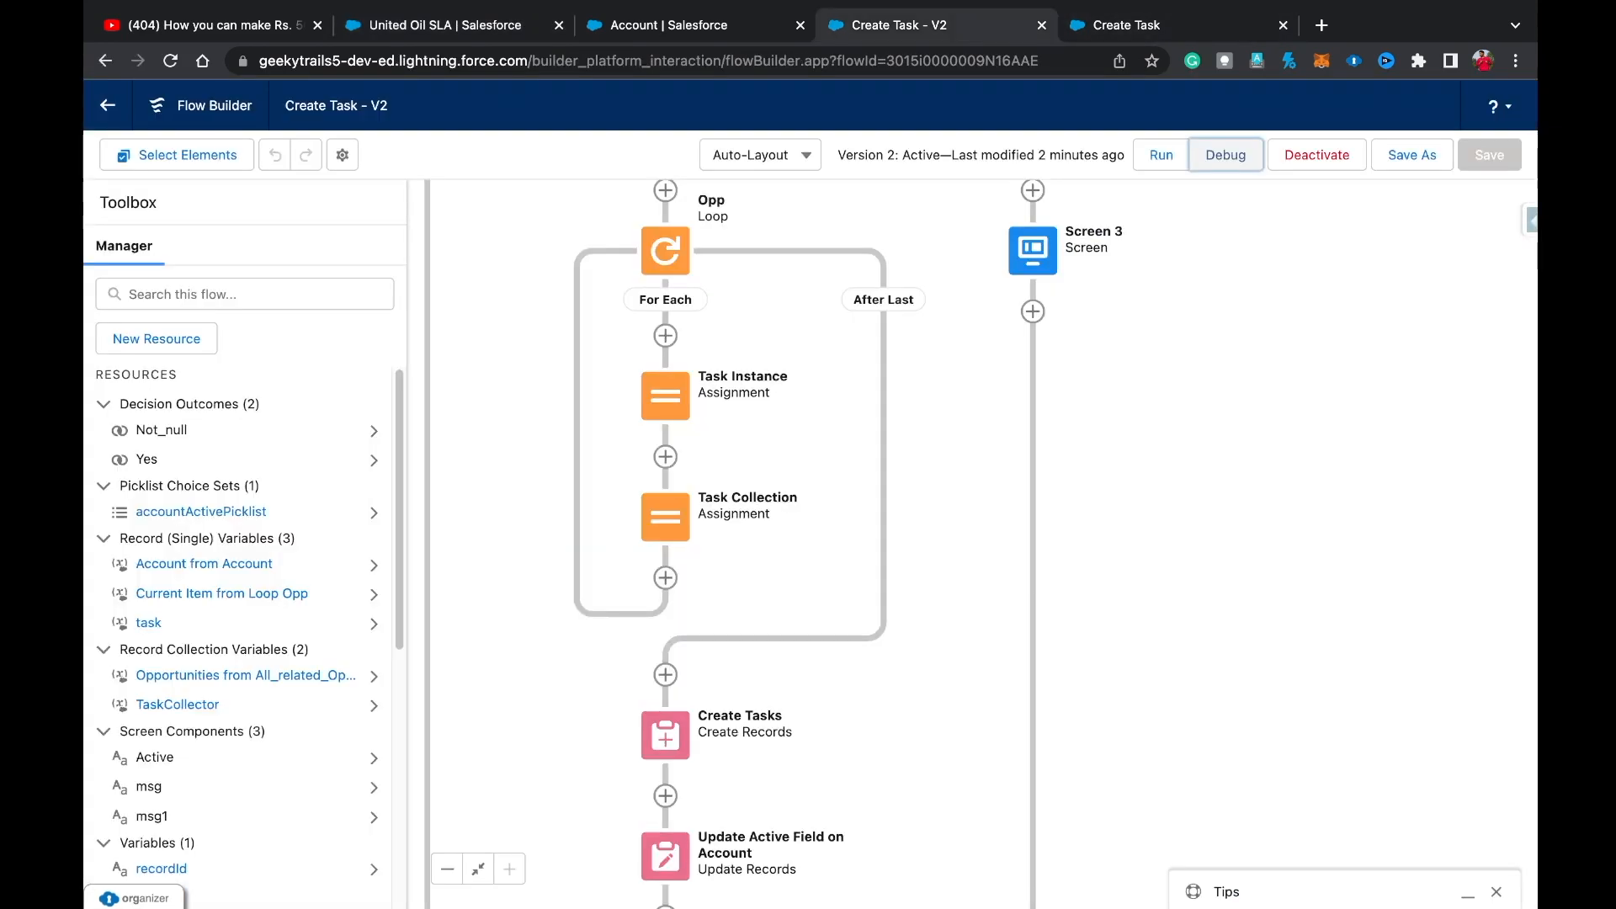
pyautogui.click(1126, 25)
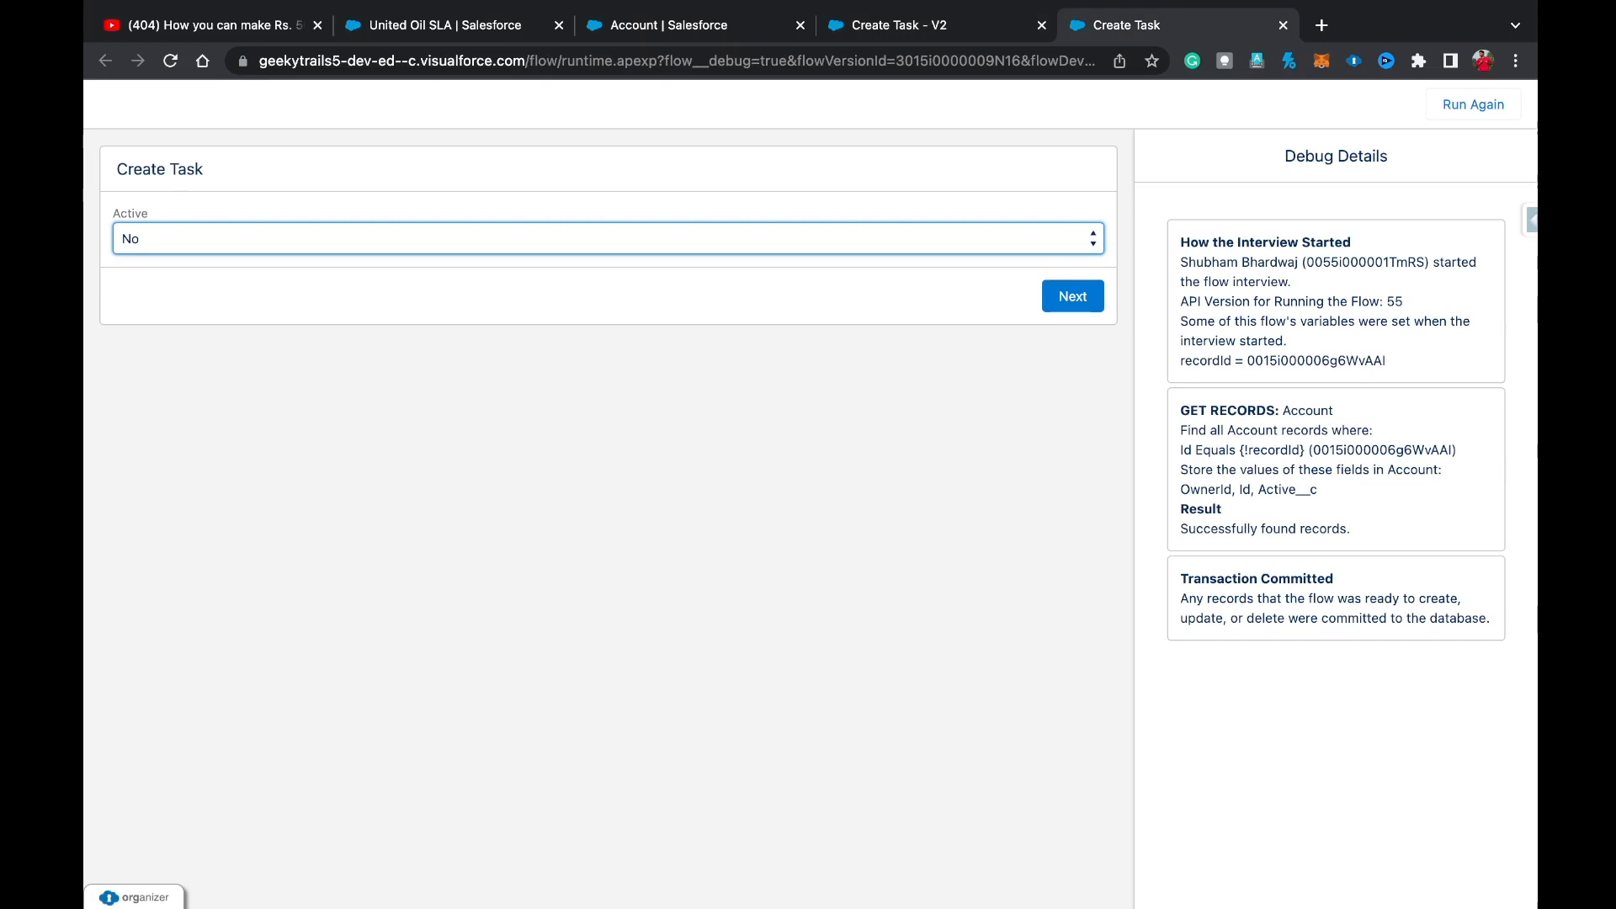
pyautogui.click(884, 438)
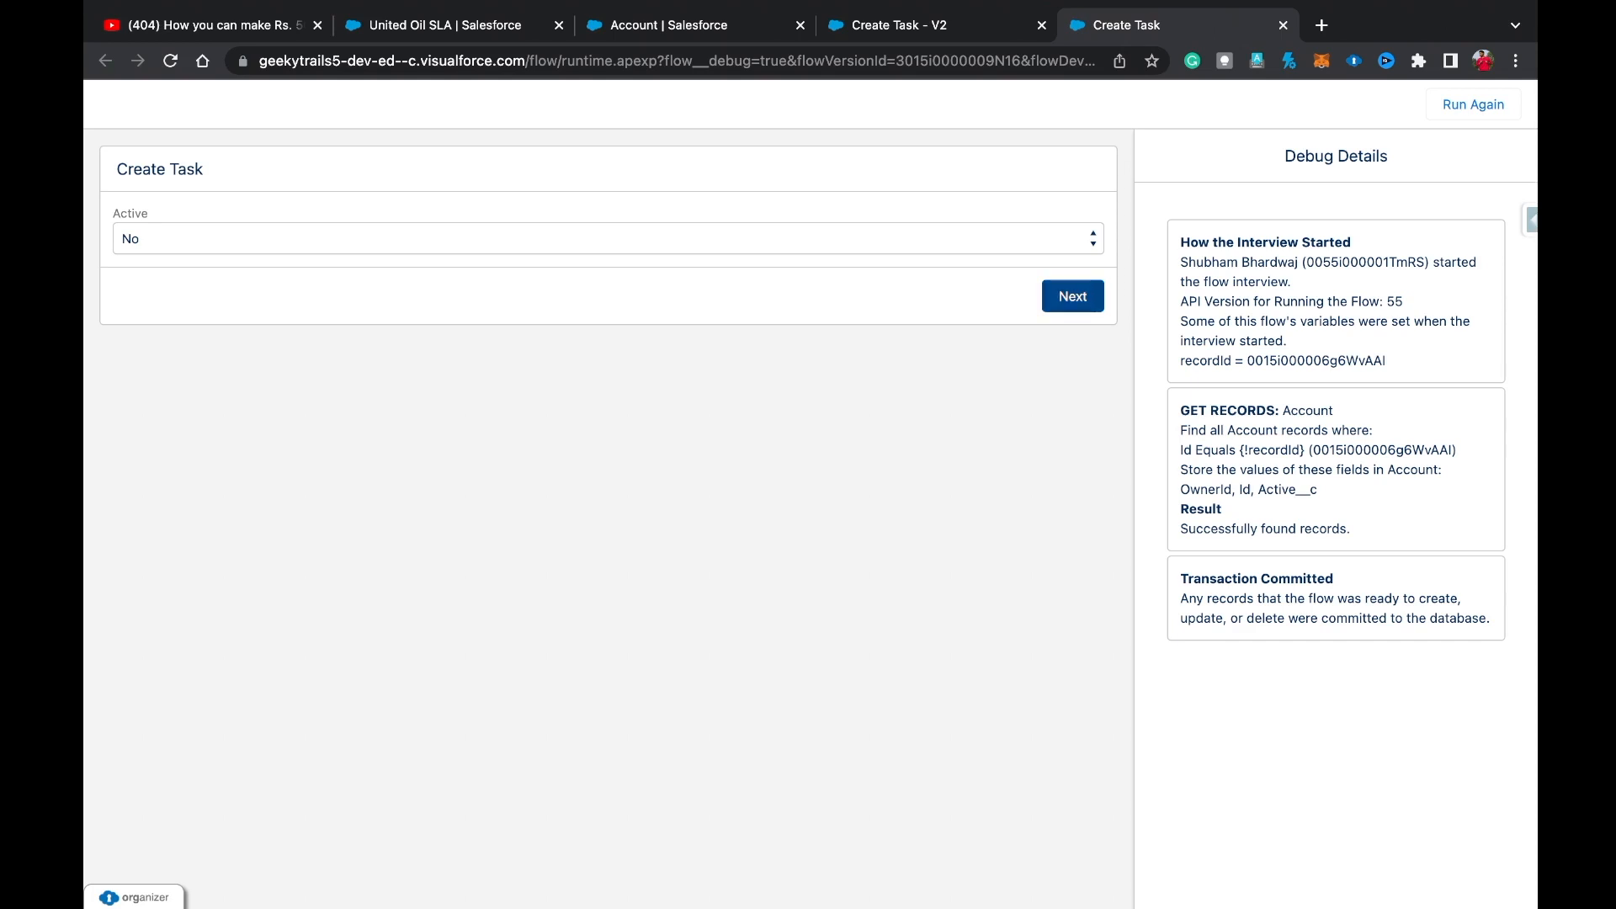
pyautogui.click(899, 24)
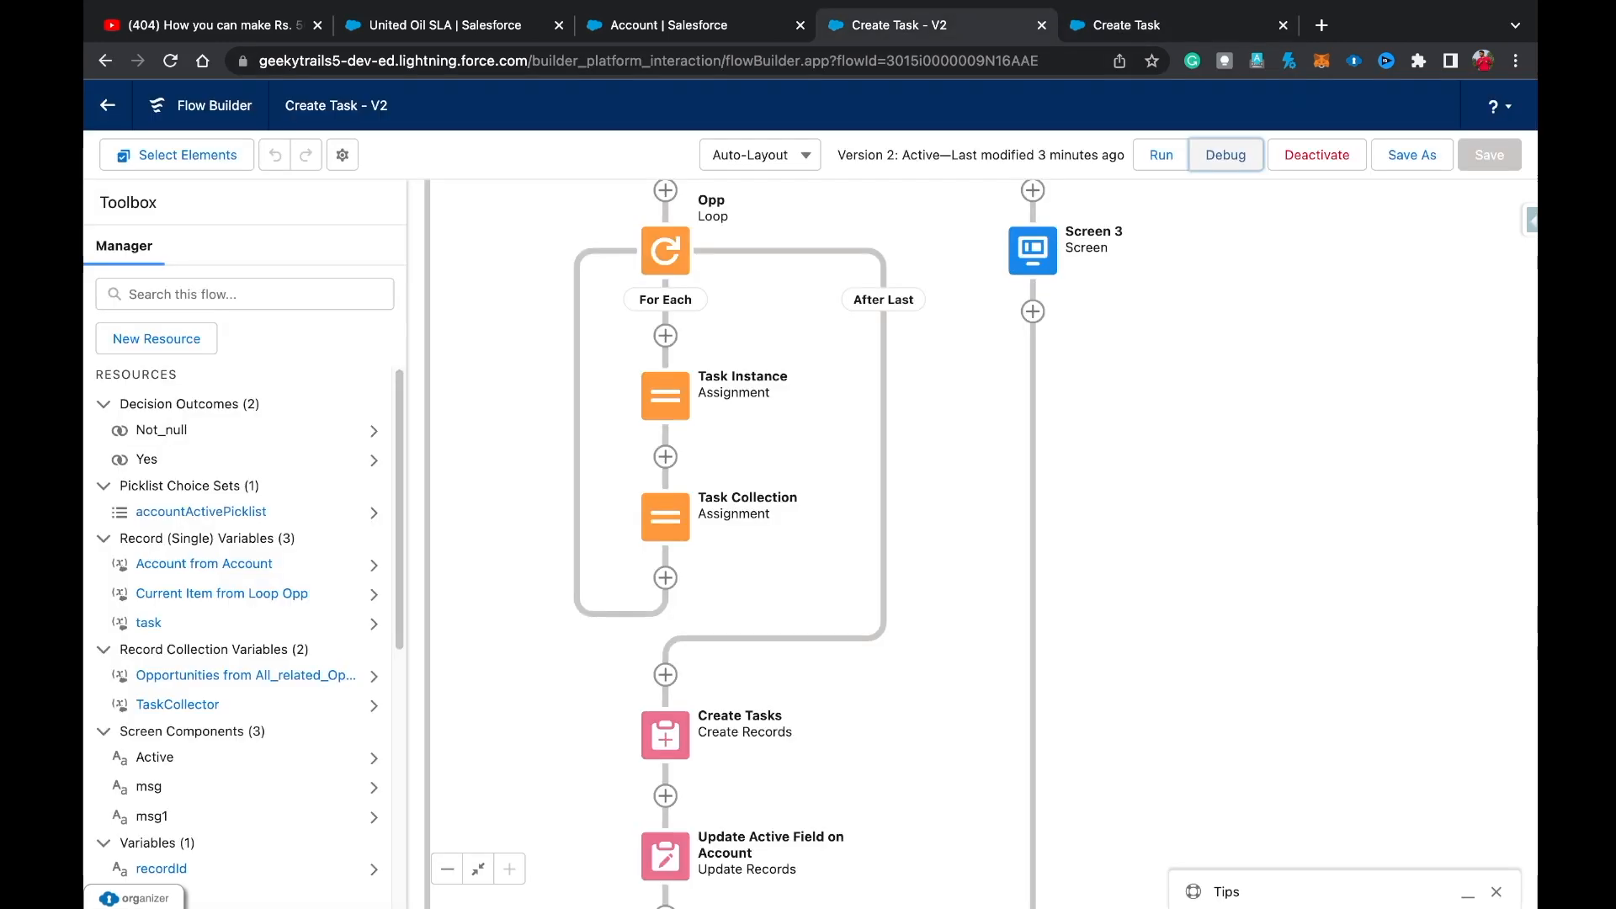
pyautogui.scroll(5, 758, 538)
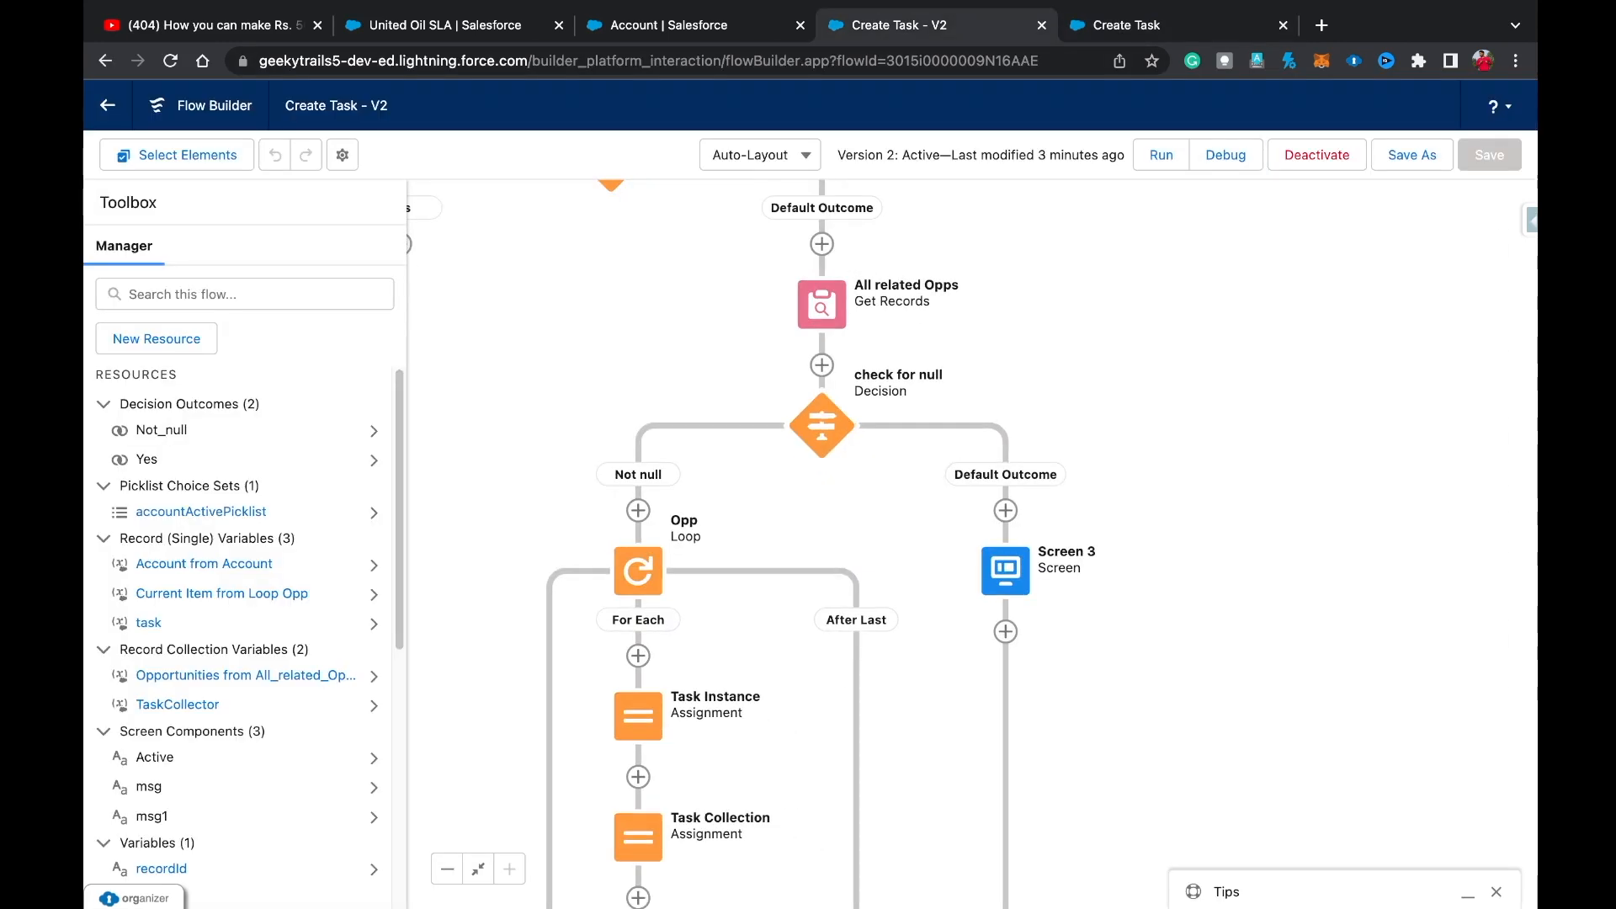
# Add a second condition on the Account record's Active field to the Not null outcome of the check for null decision.
pyautogui.scroll(-2, 821, 425)
pyautogui.doubleClick(819, 385)
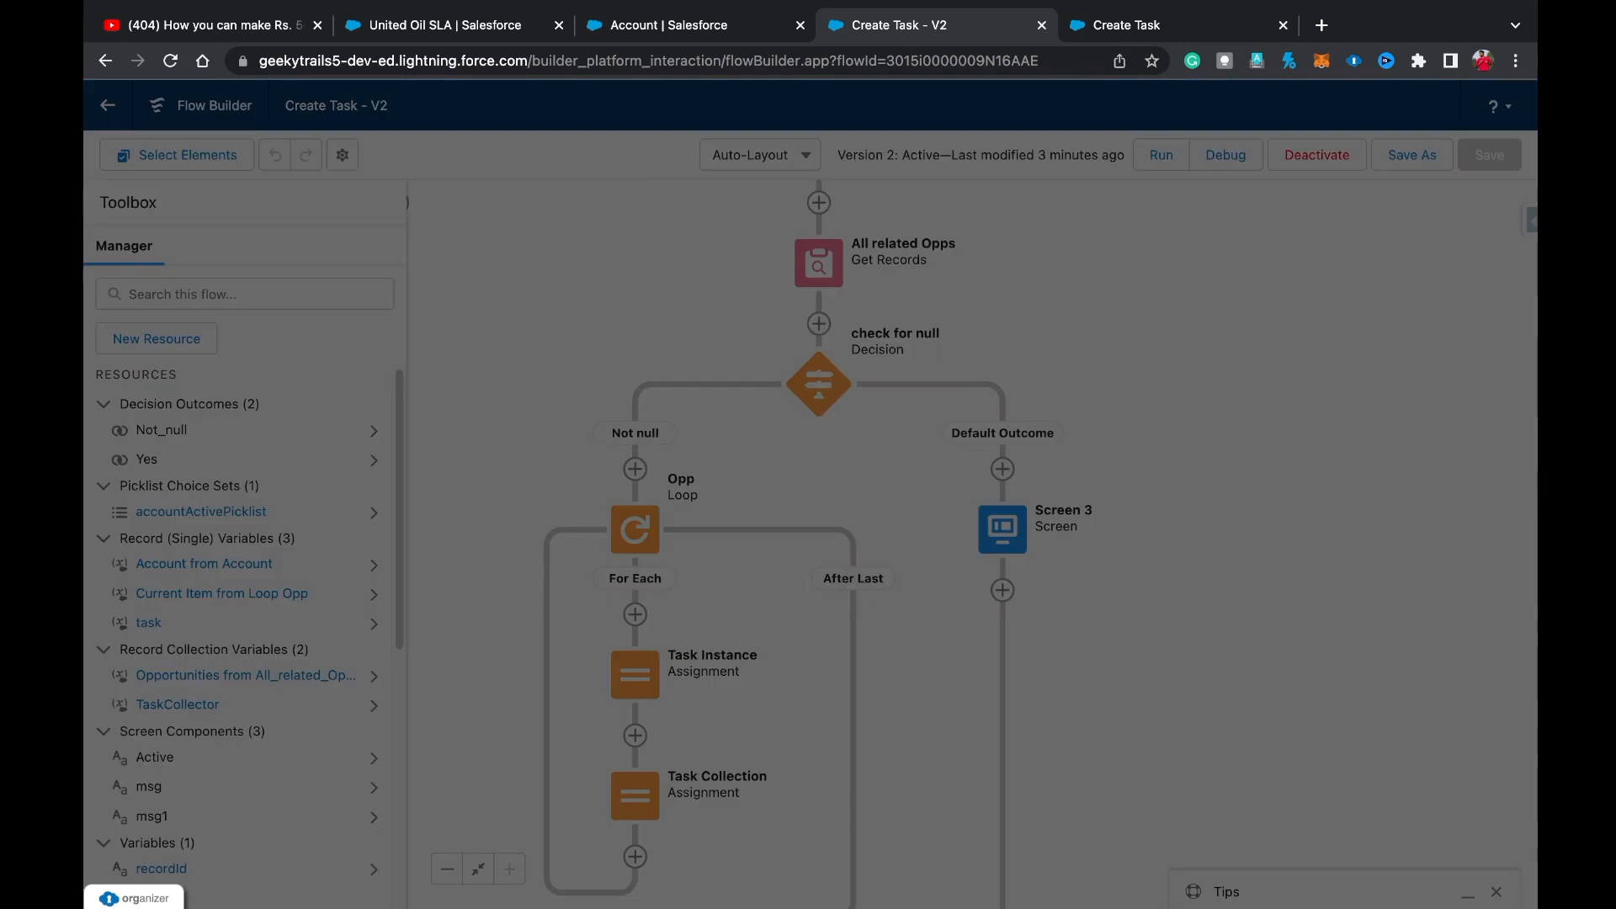
pyautogui.click(495, 638)
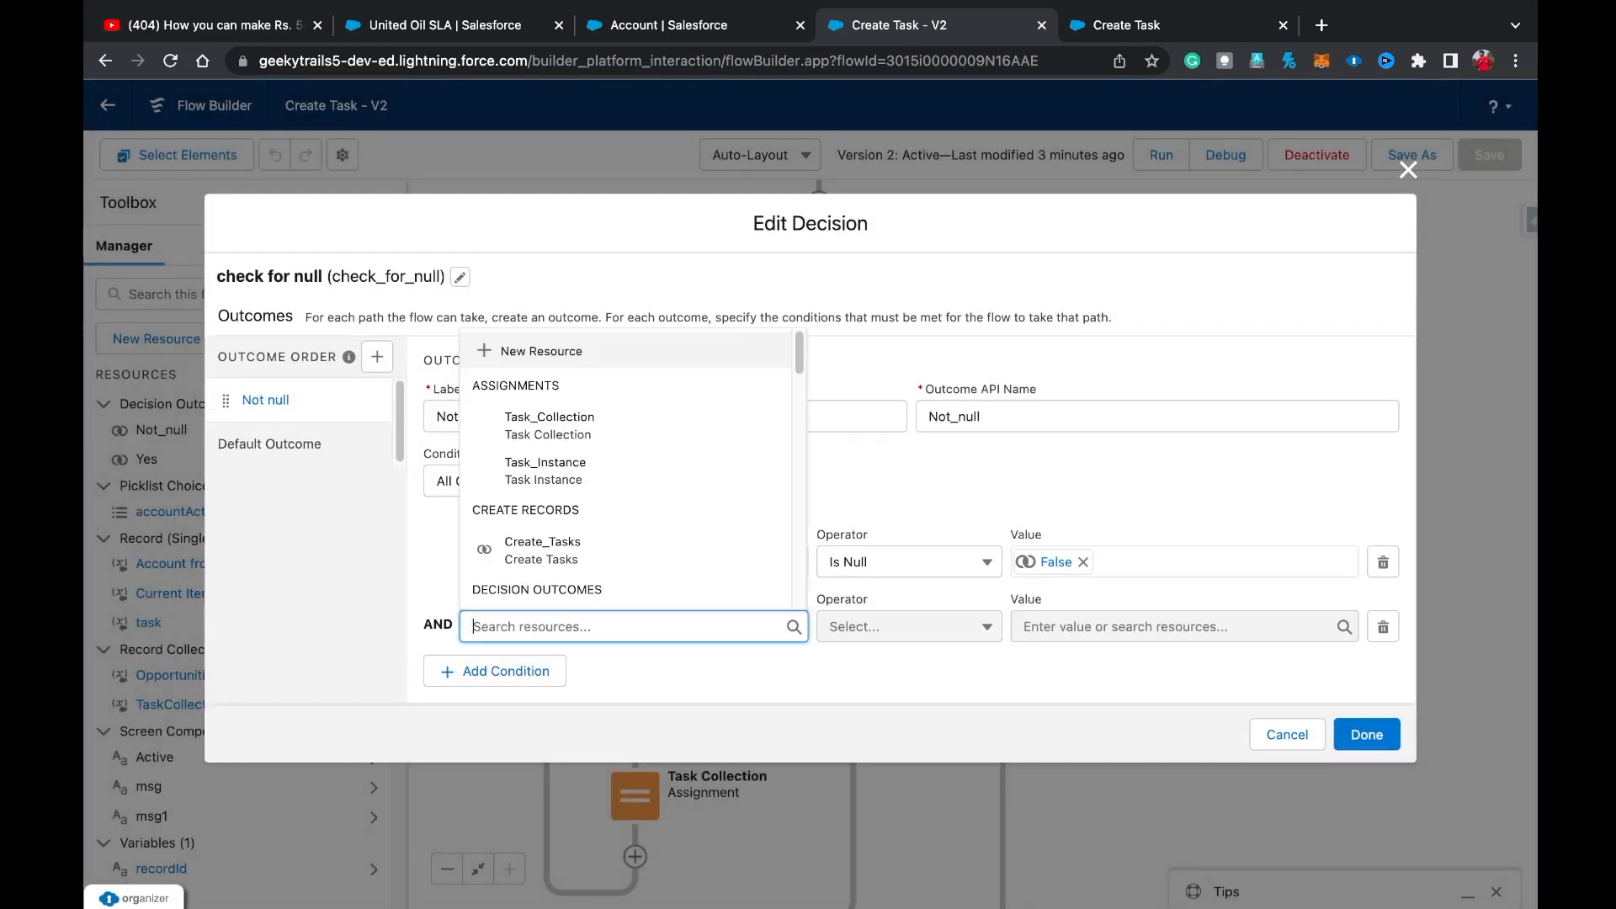
pyautogui.write('accoun')
pyautogui.press('Down')
pyautogui.press('Return')
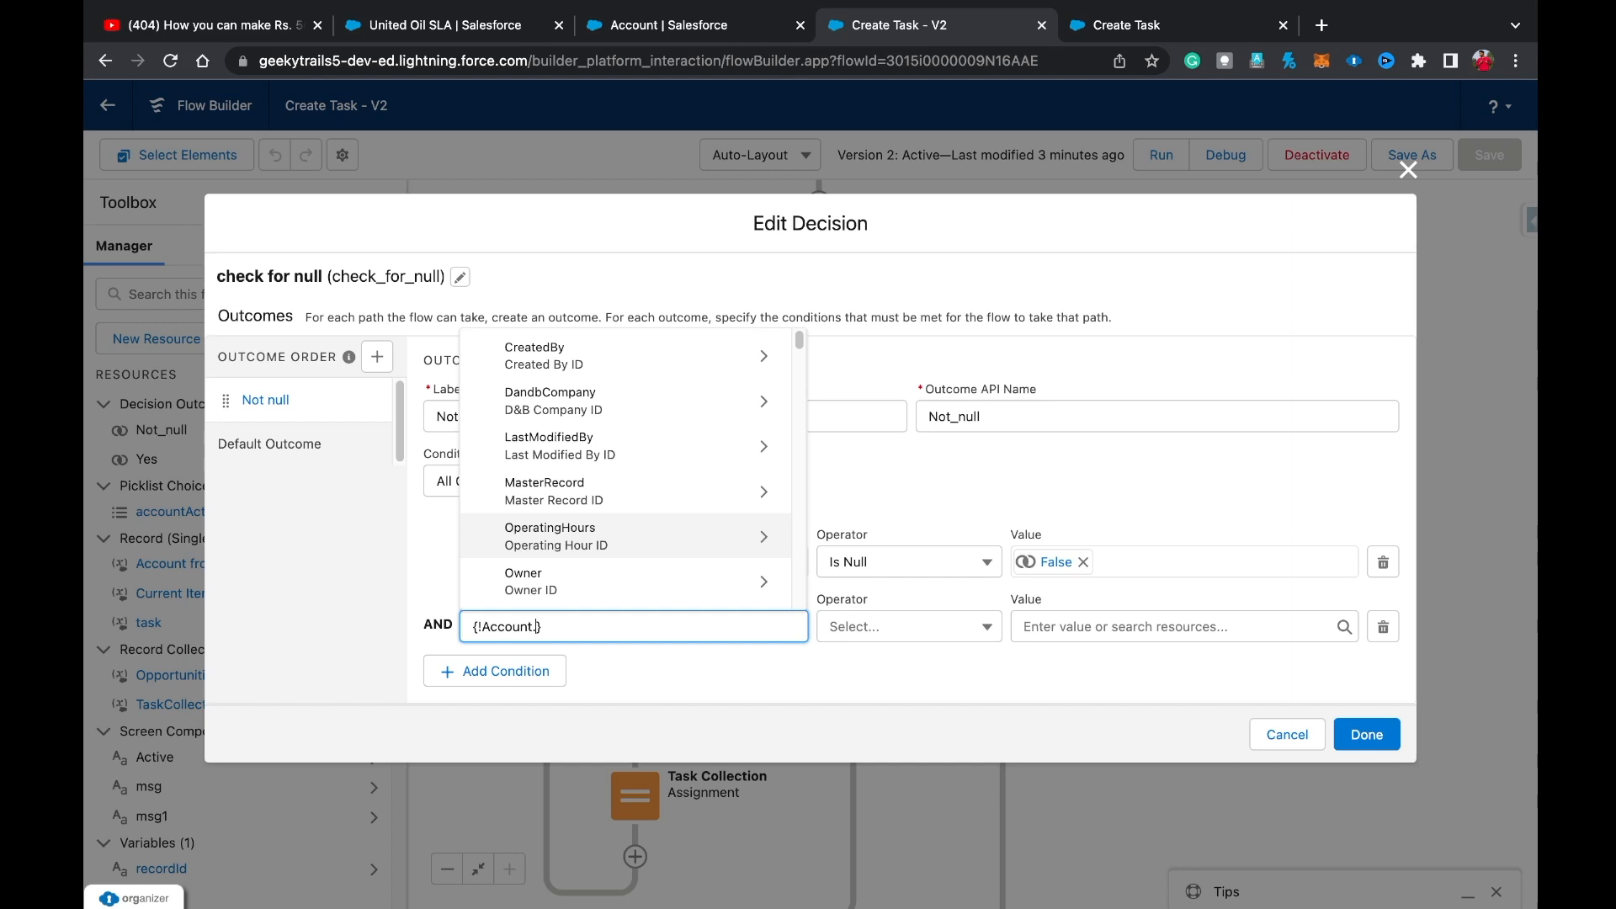
pyautogui.write('stat')
pyautogui.press('BackSpace')
pyautogui.press('BackSpace')
pyautogui.press('BackSpace')
pyautogui.press('BackSpace')
pyautogui.press('BackSpace')
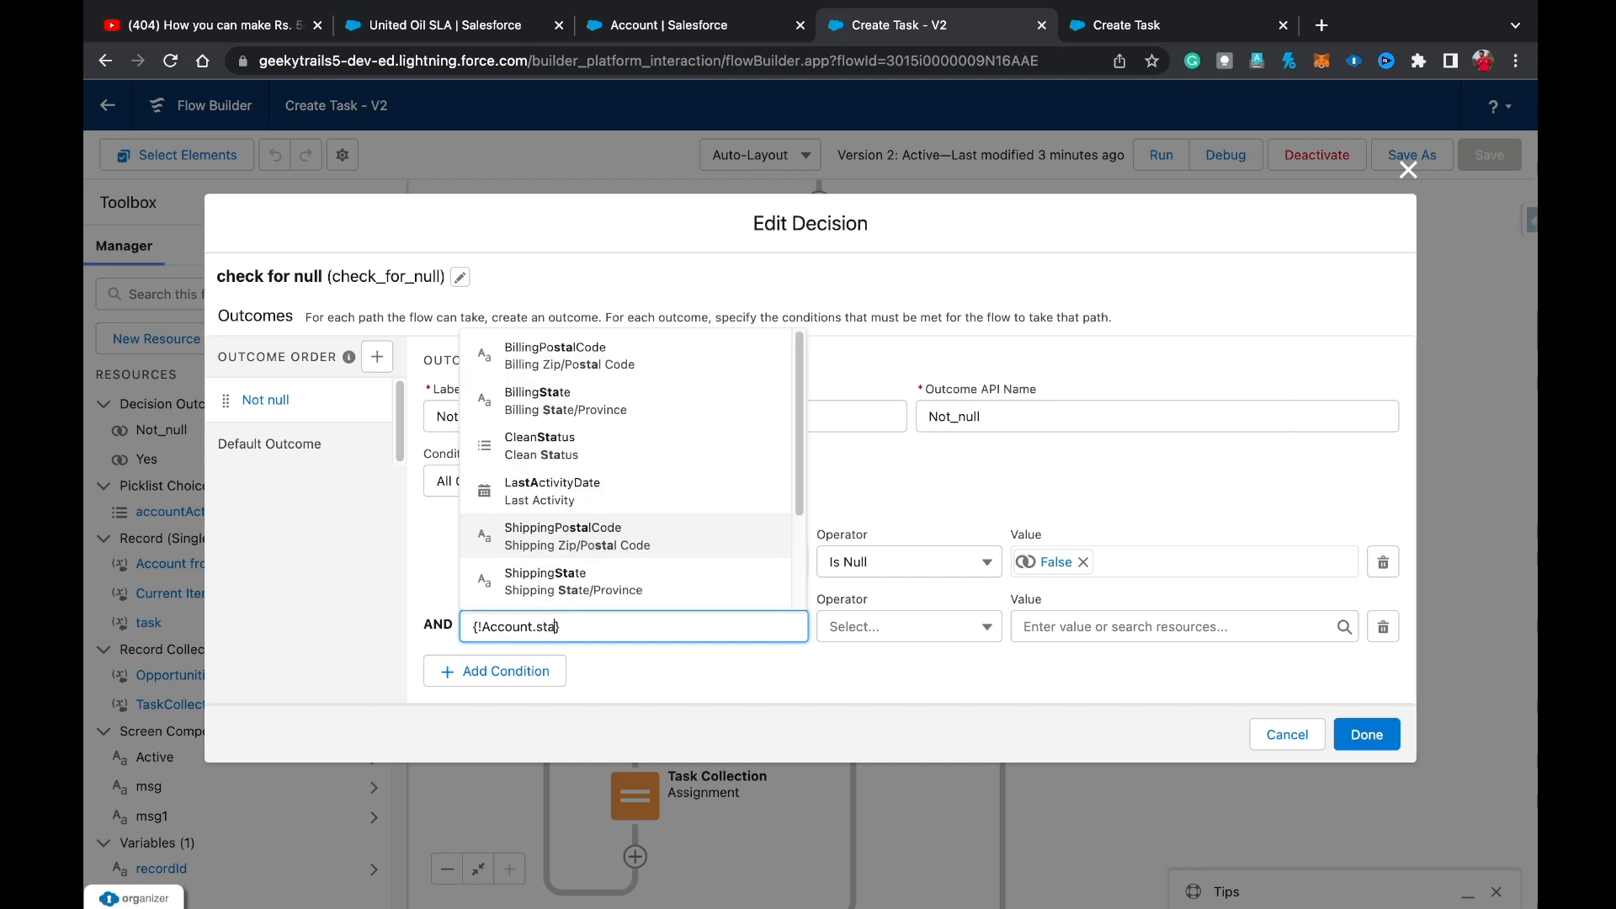
pyautogui.write('.ac')
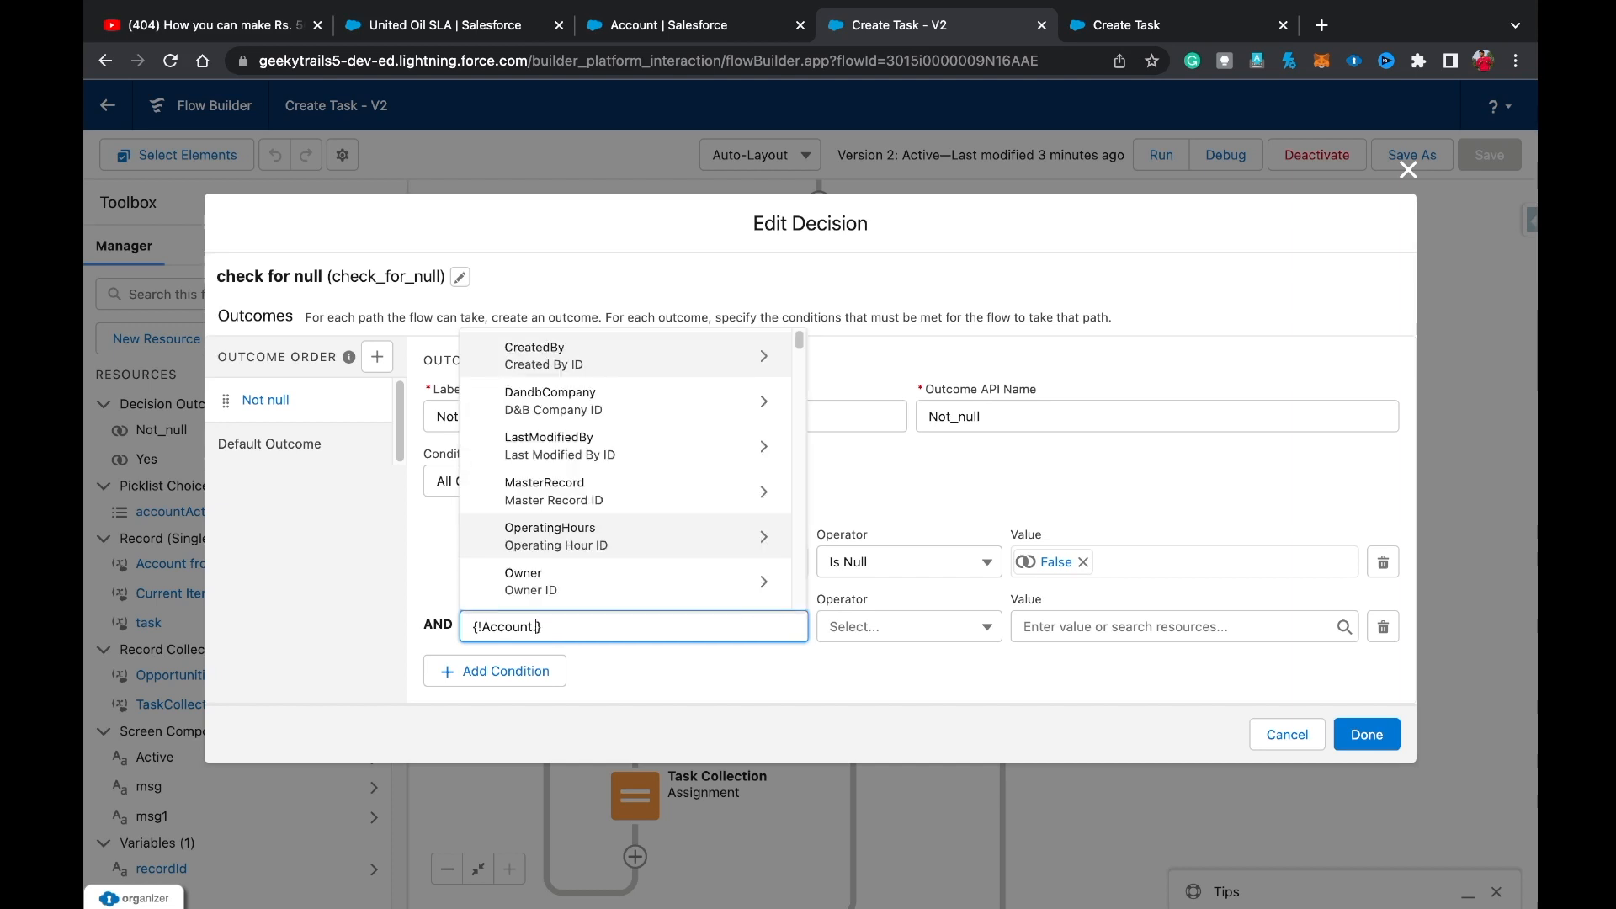
pyautogui.write('tiv')
pyautogui.click(625, 537)
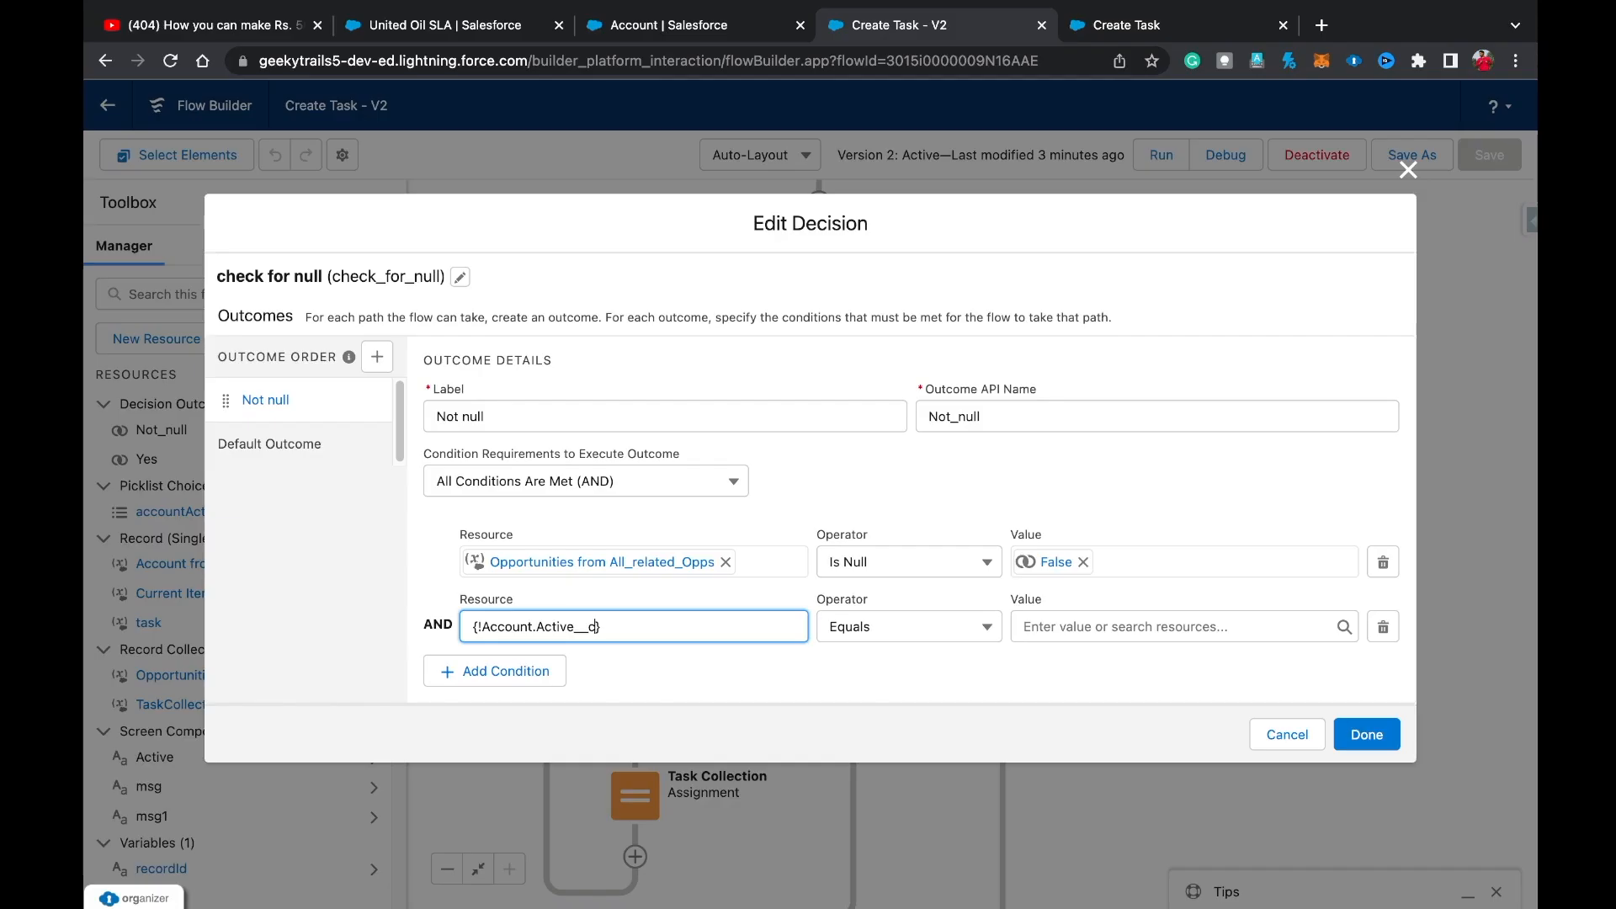
# Try the Yes decision outcome as the value the Active field must equal.
pyautogui.click(1179, 626)
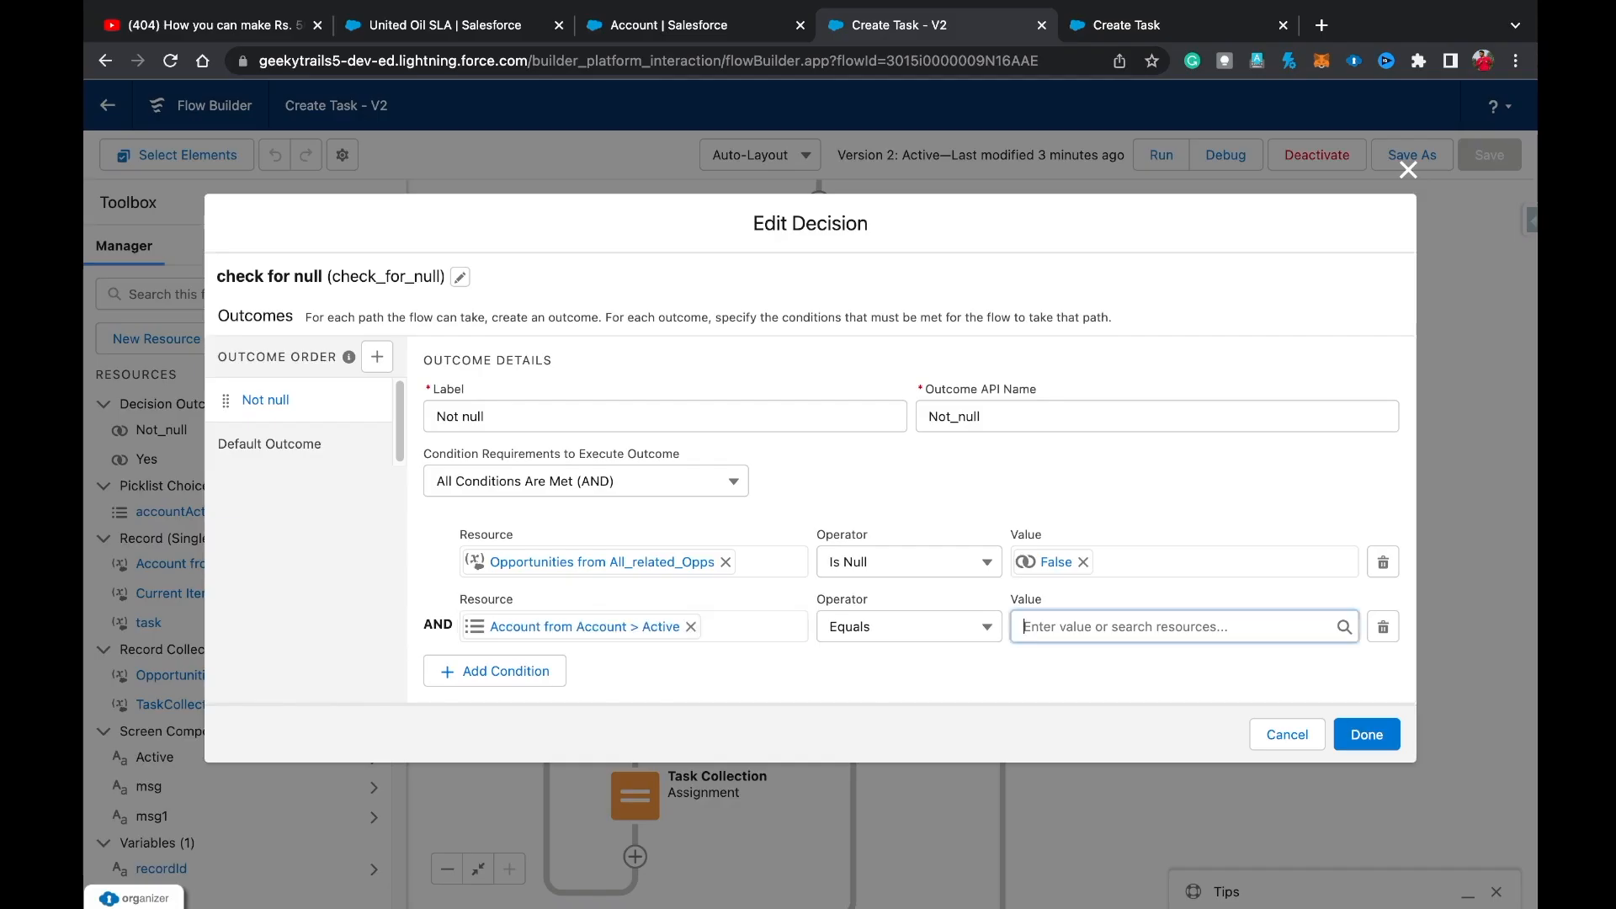
pyautogui.write('Yes')
pyautogui.press('Up')
pyautogui.press('Up')
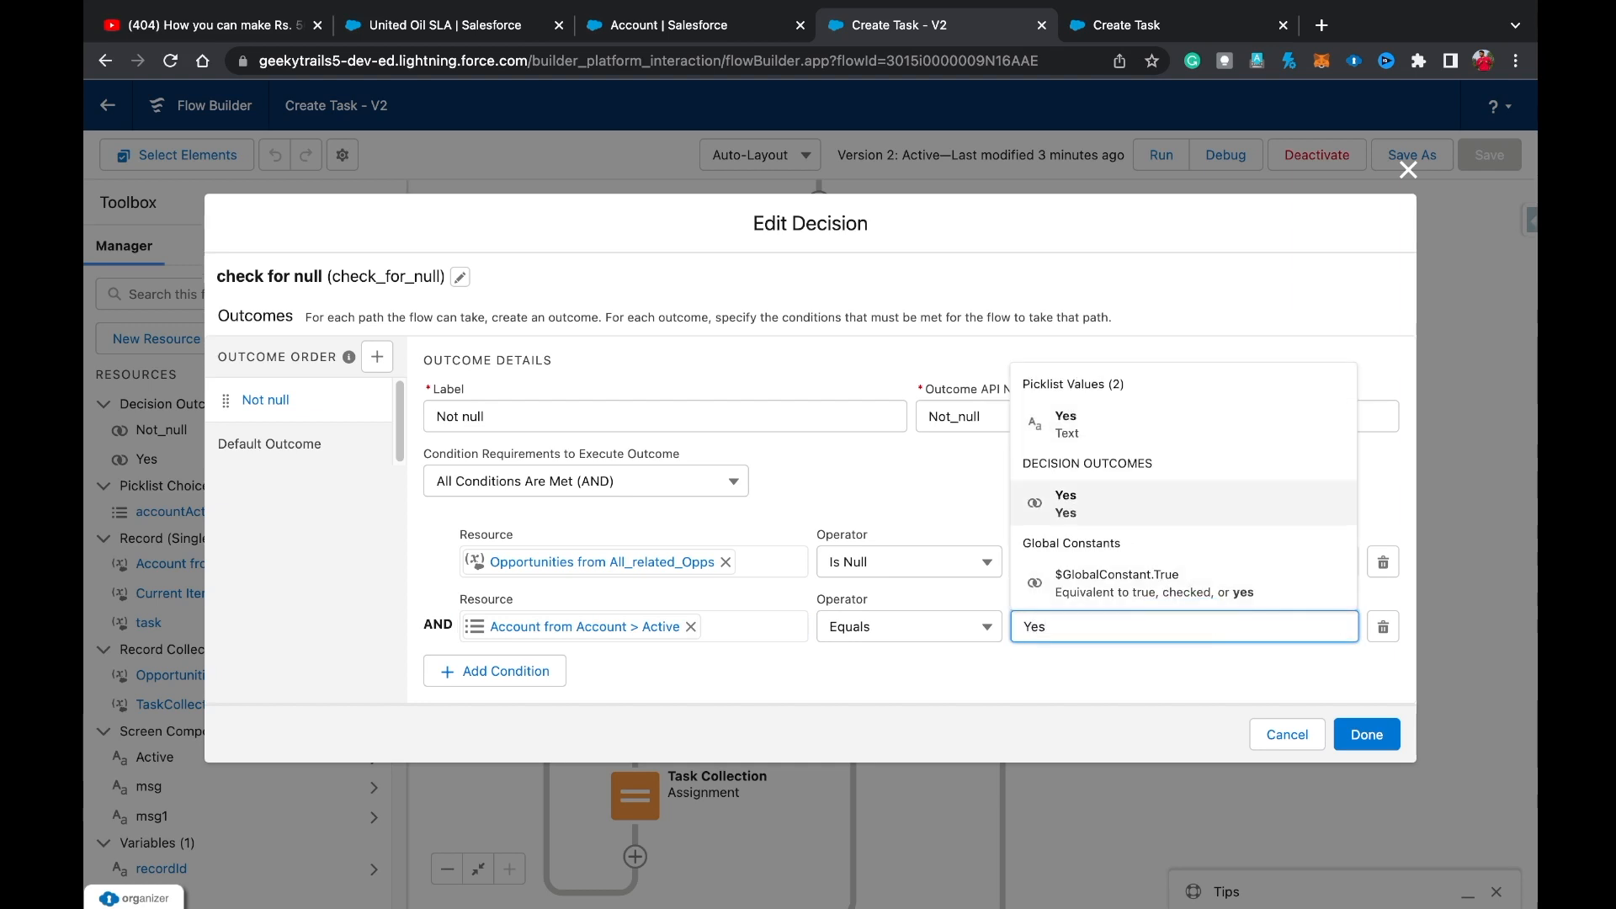
pyautogui.press('Return')
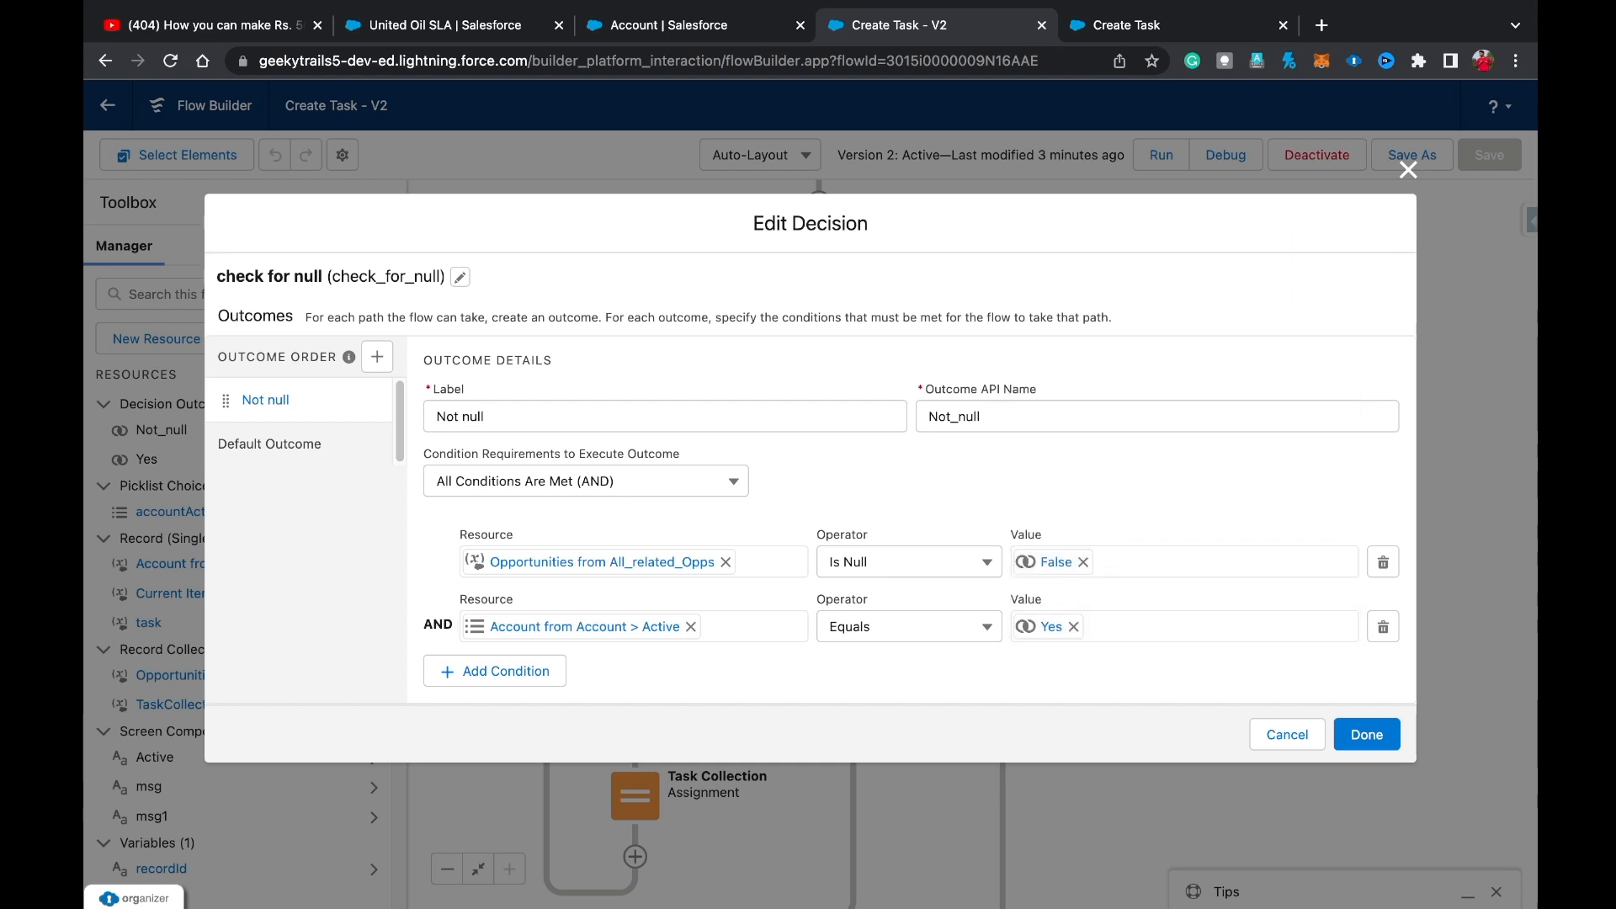
# Set the Active condition to equal the picklist text value Yes and apply the decision's changes.
pyautogui.click(1073, 626)
pyautogui.write('Y')
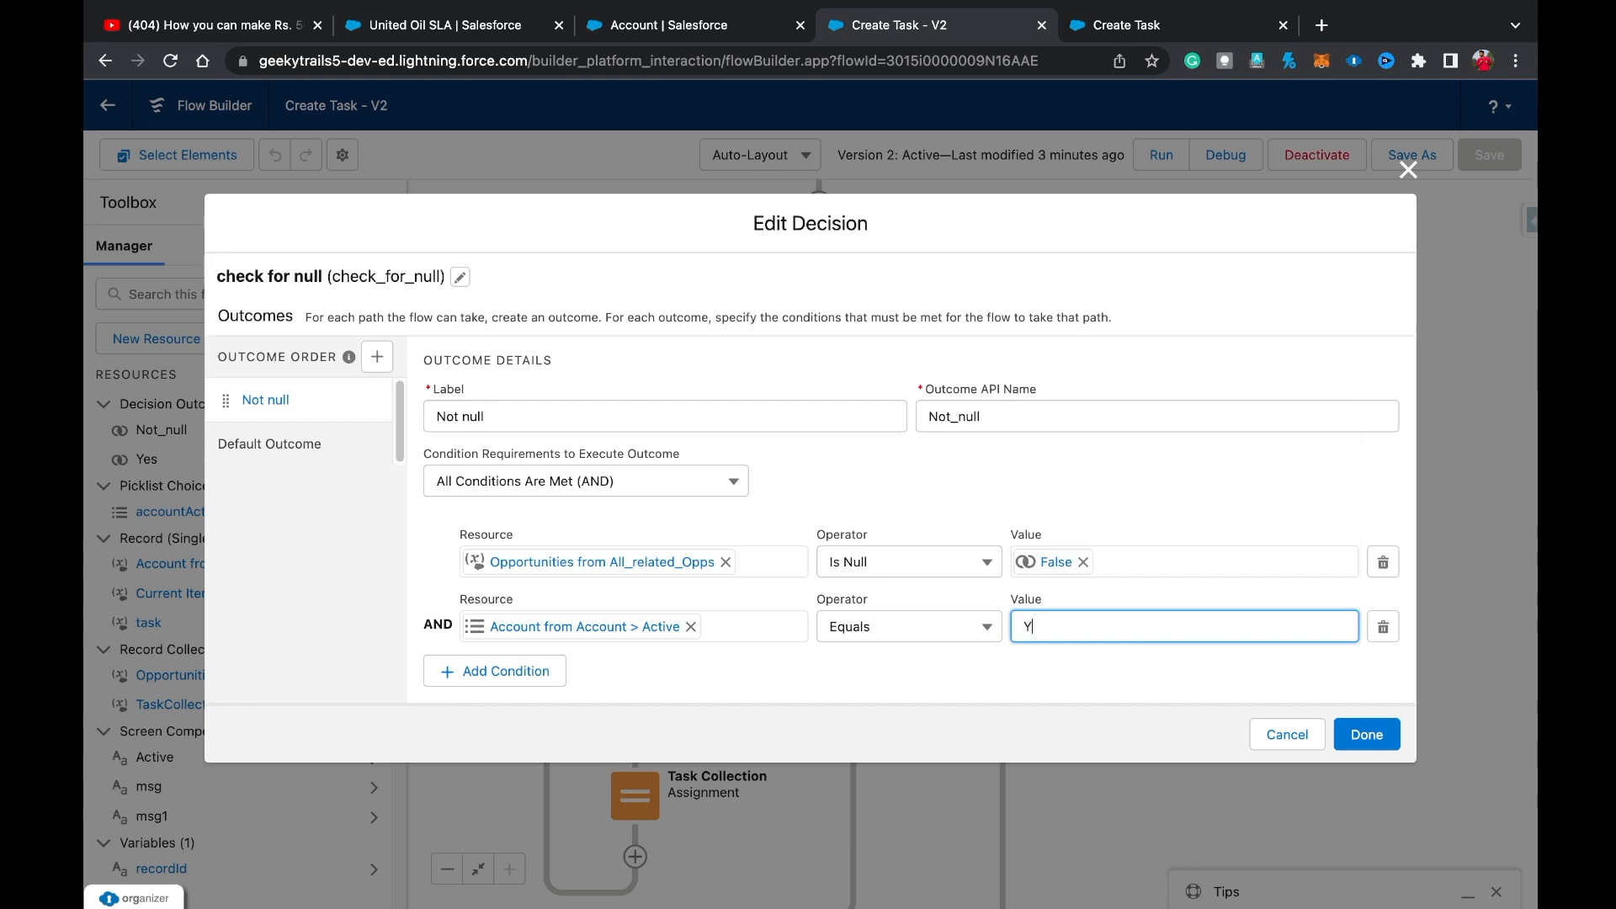
pyautogui.write('es')
pyautogui.press('Down')
pyautogui.press('Up')
pyautogui.press('Return')
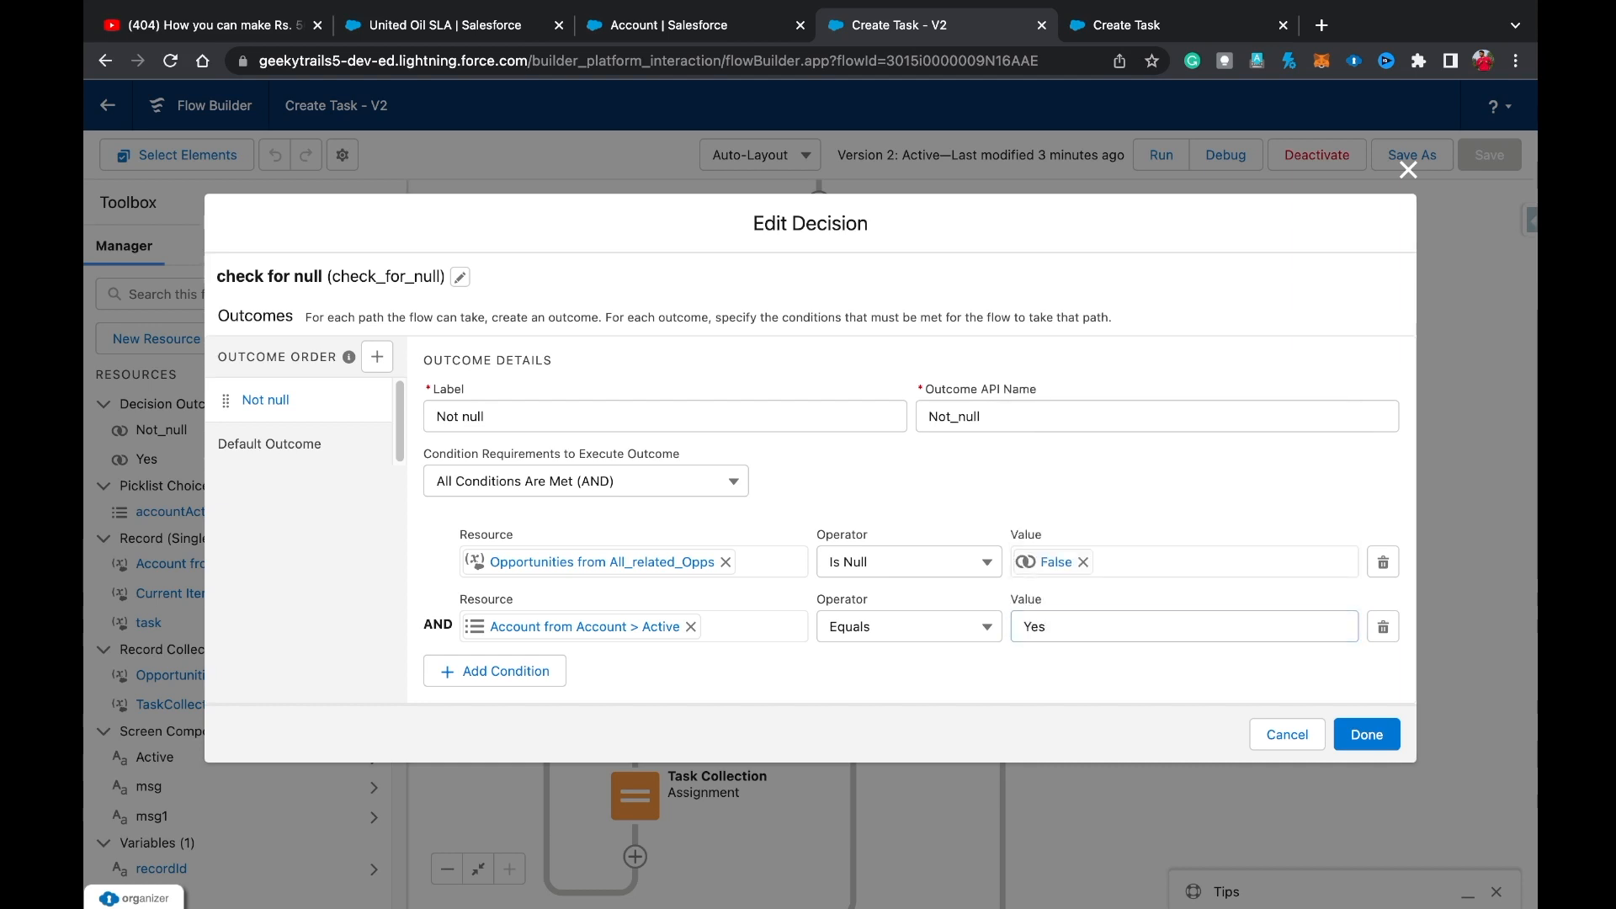
pyautogui.click(1368, 734)
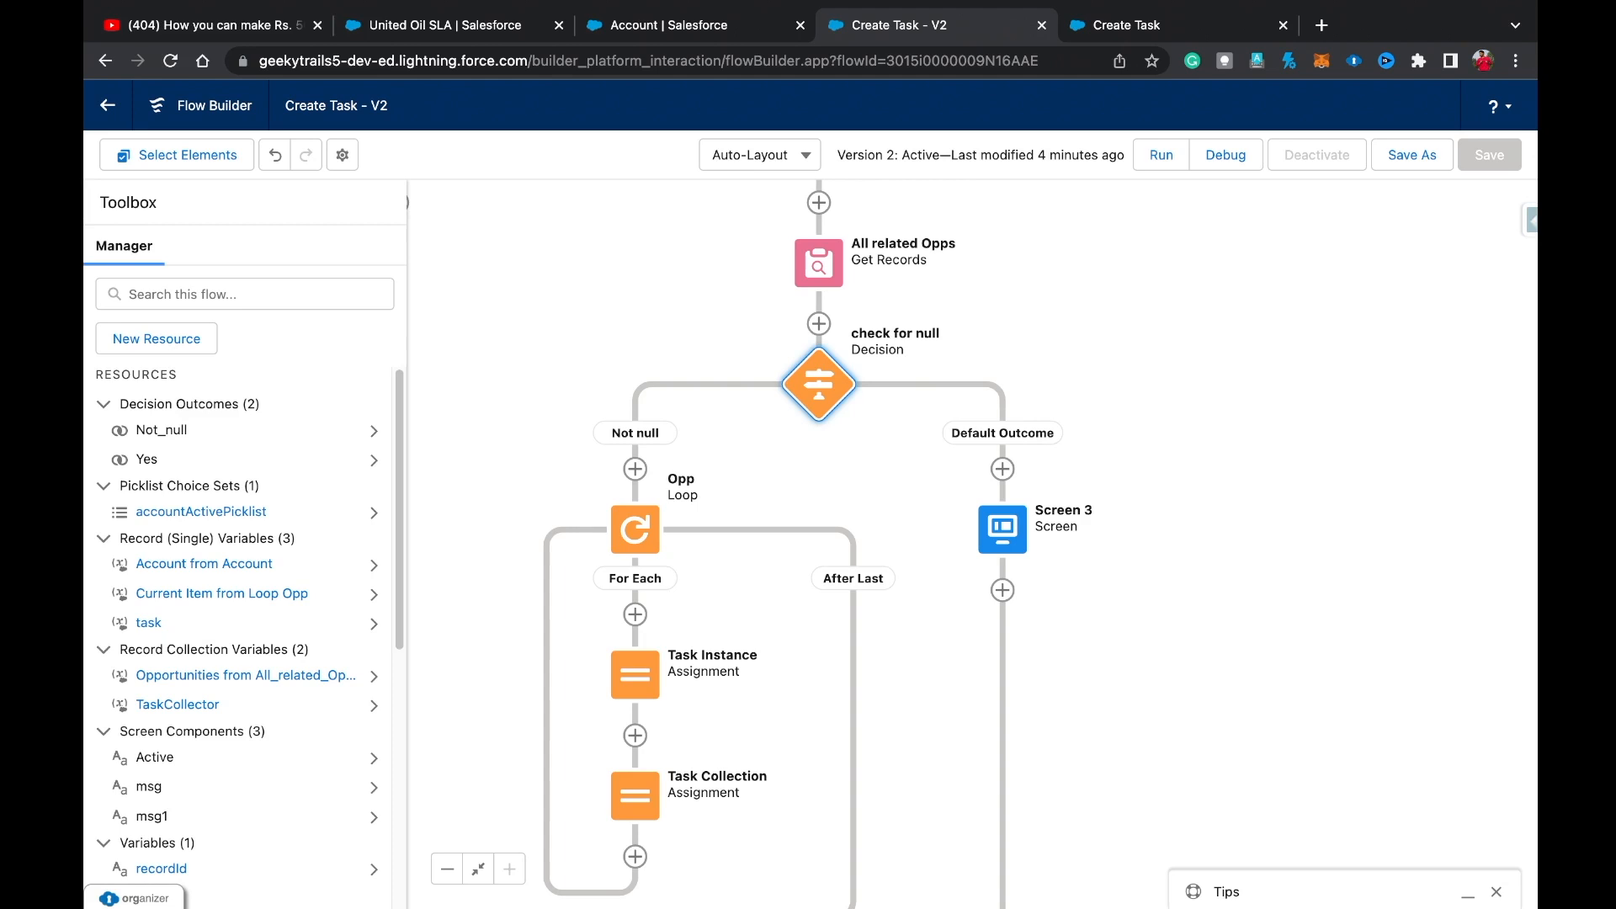
# Correct "ion" to "on" in Screen 3's message and append "or the Status of the Account is not Active".
pyautogui.doubleClick(1000, 522)
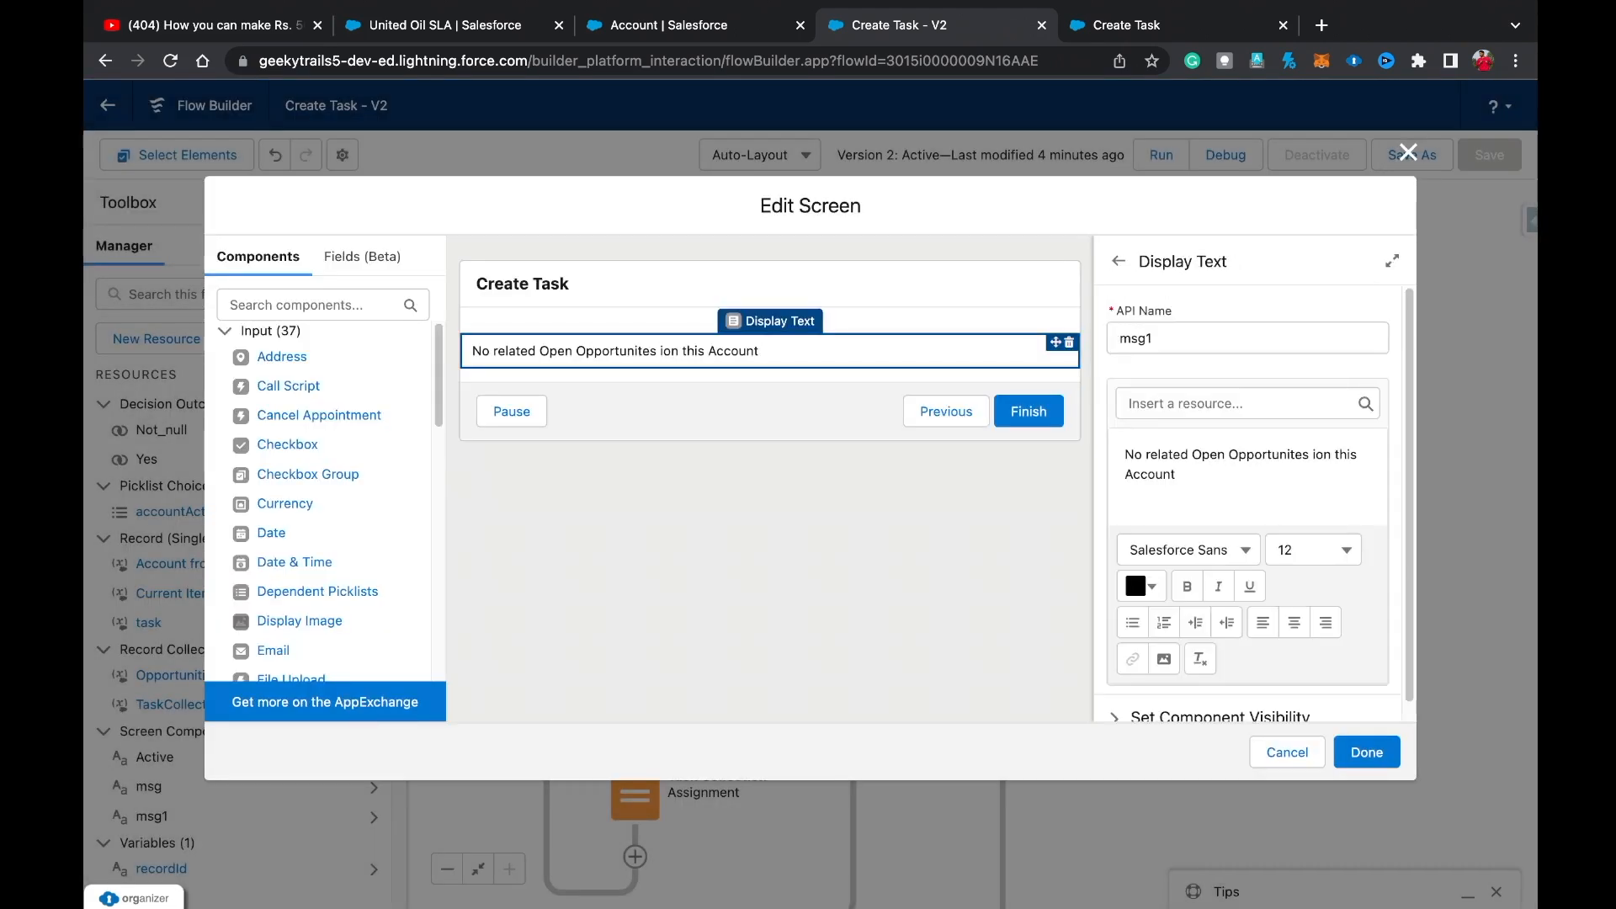
pyautogui.click(1317, 454)
pyautogui.press('BackSpace')
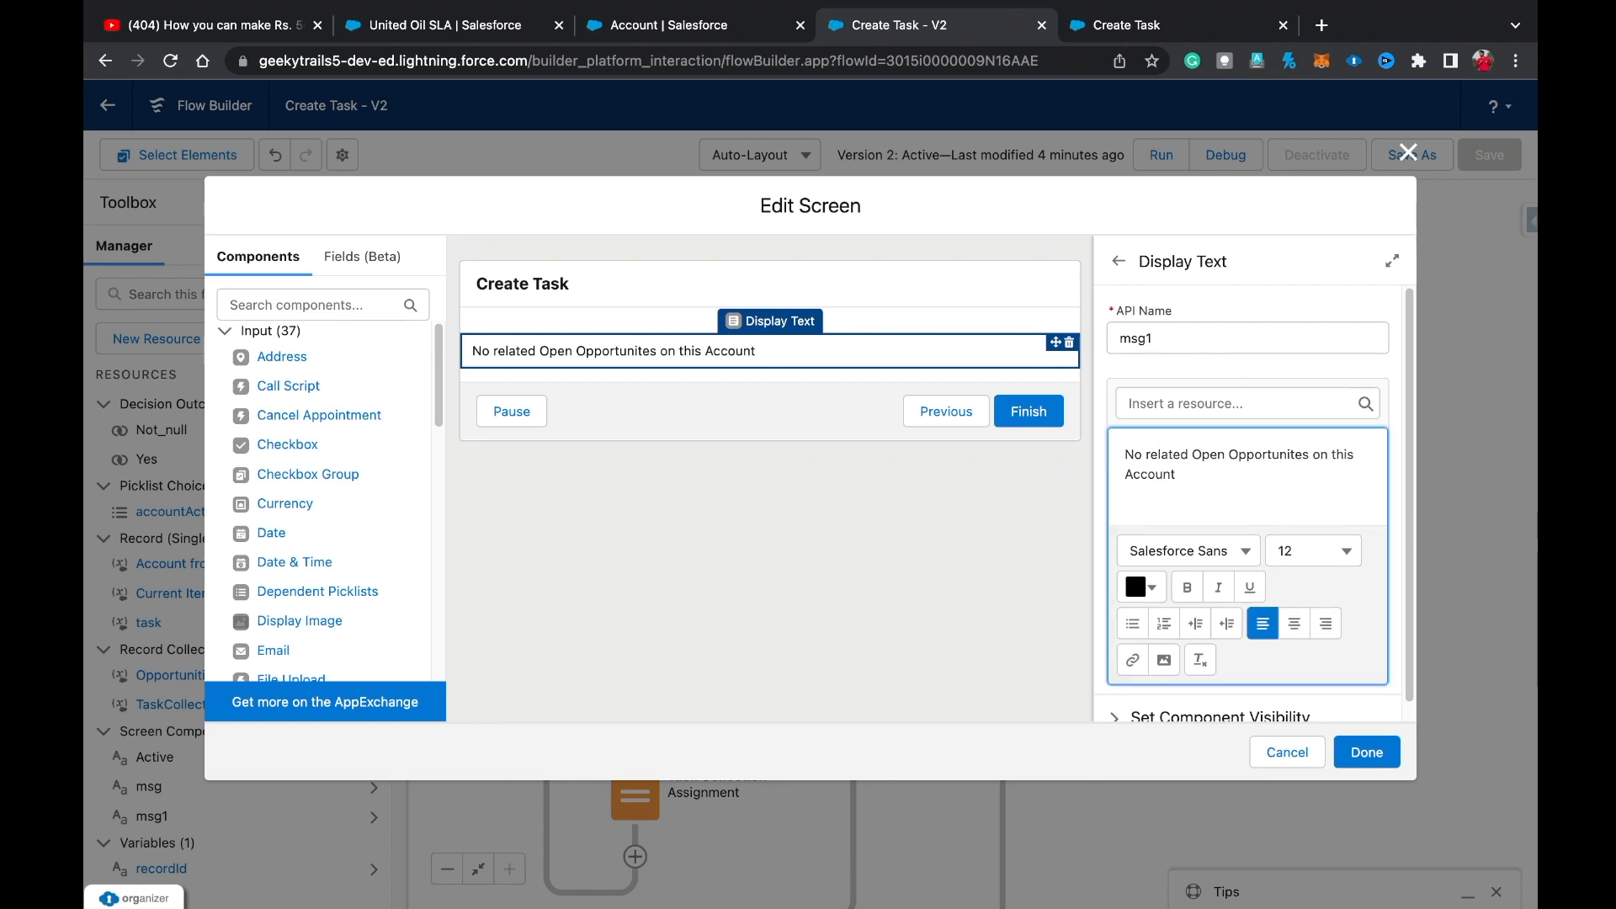
pyautogui.write('or the Status o')
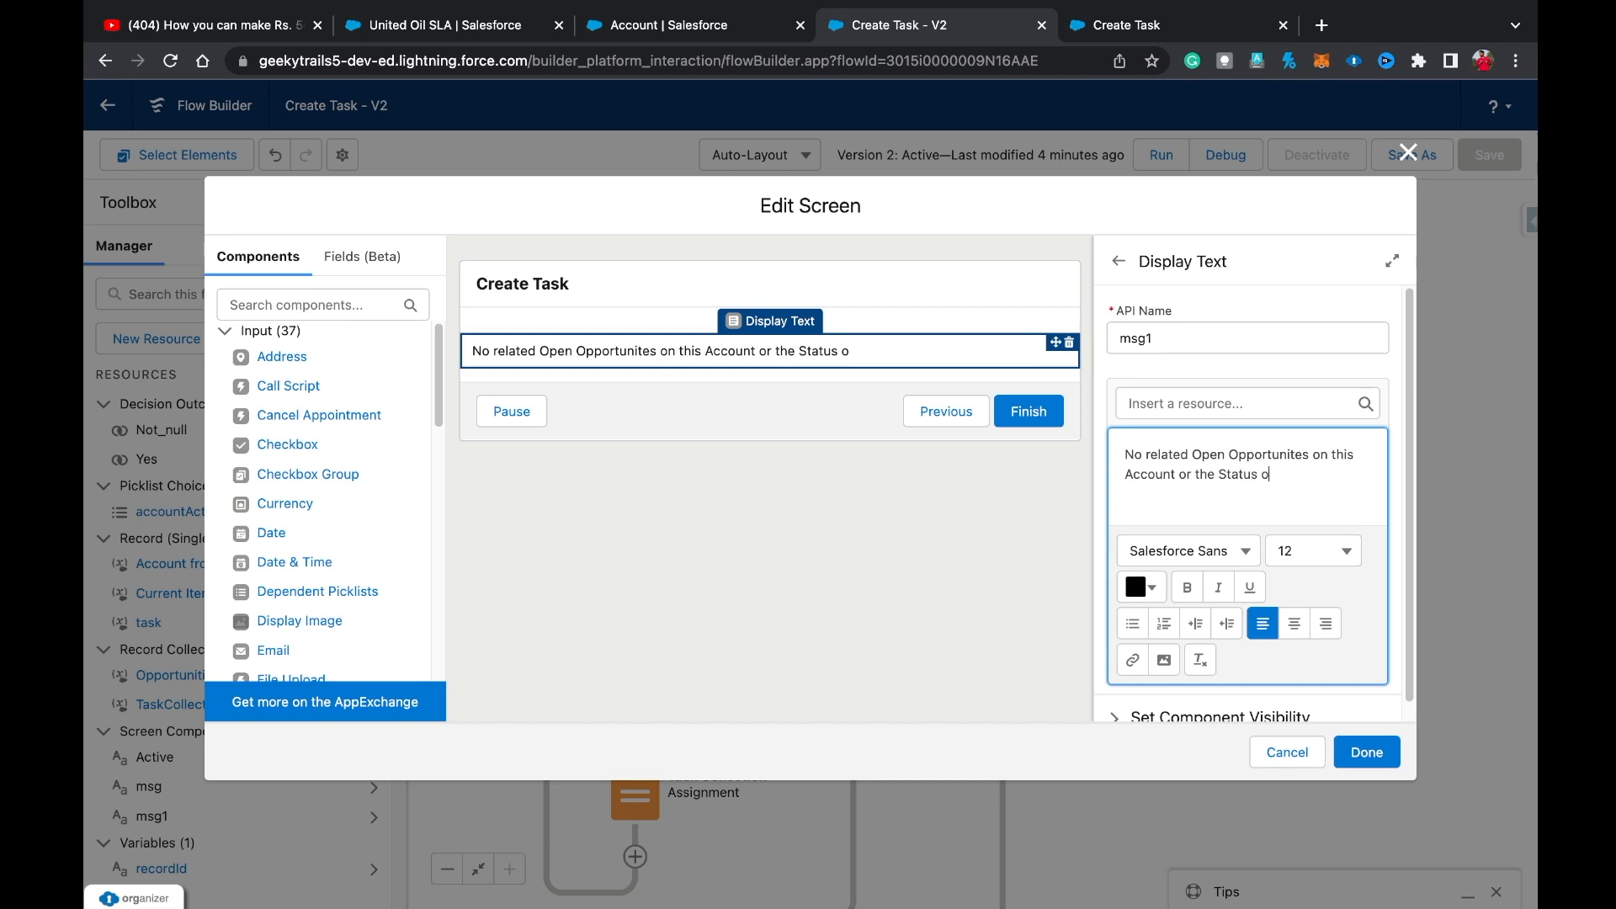
pyautogui.write('f the Account ')
pyautogui.write('is no')
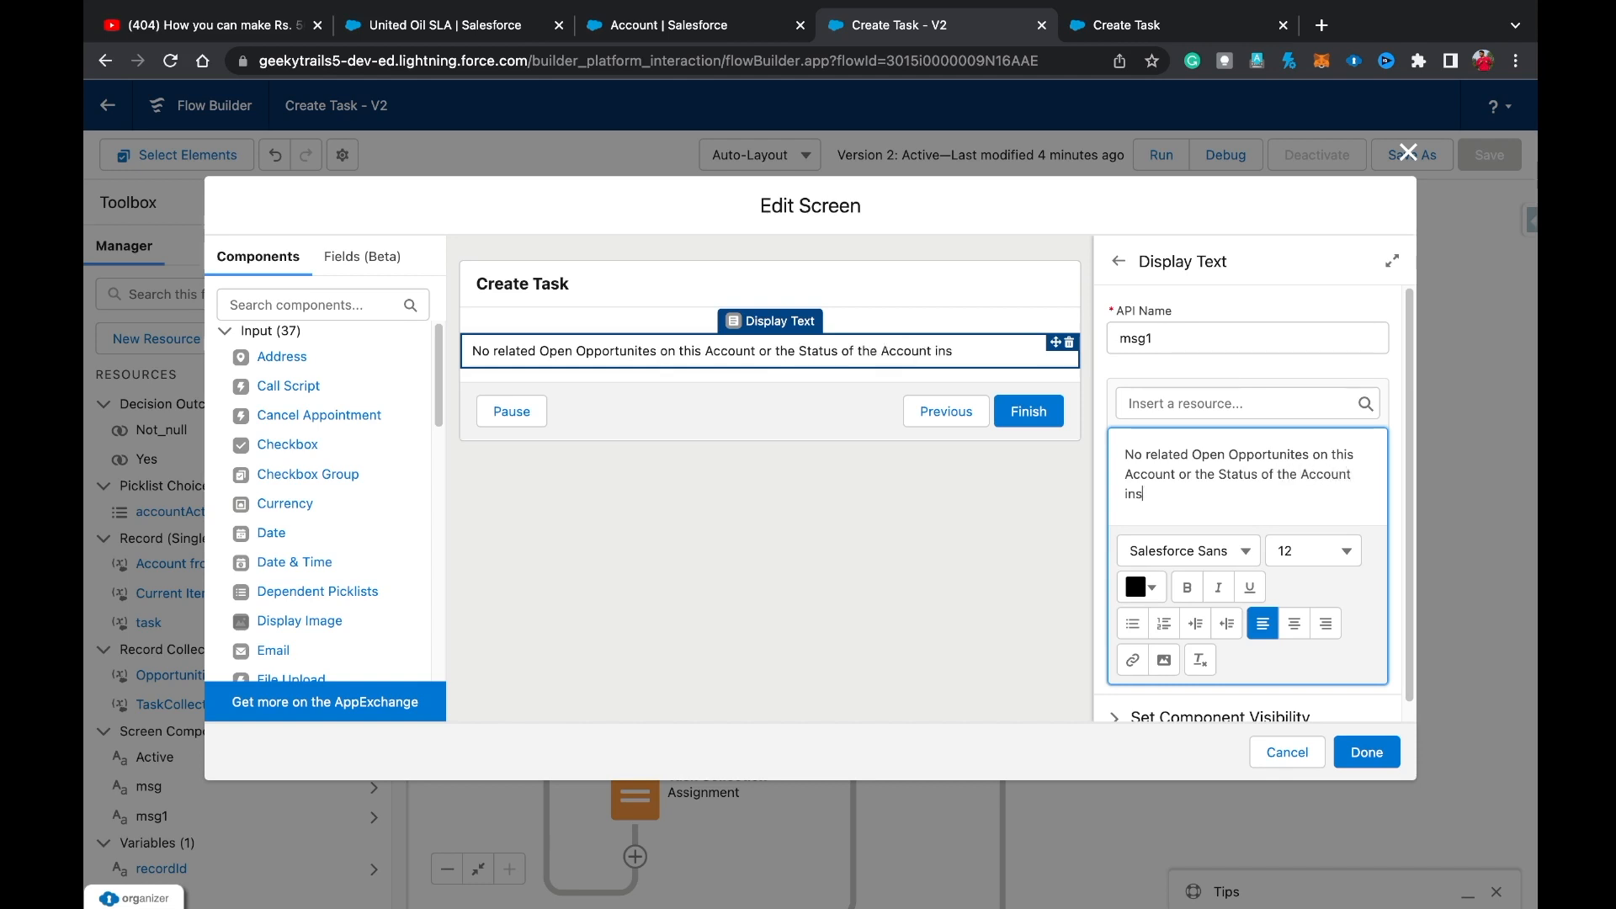
pyautogui.write('t Active')
pyautogui.click(1367, 751)
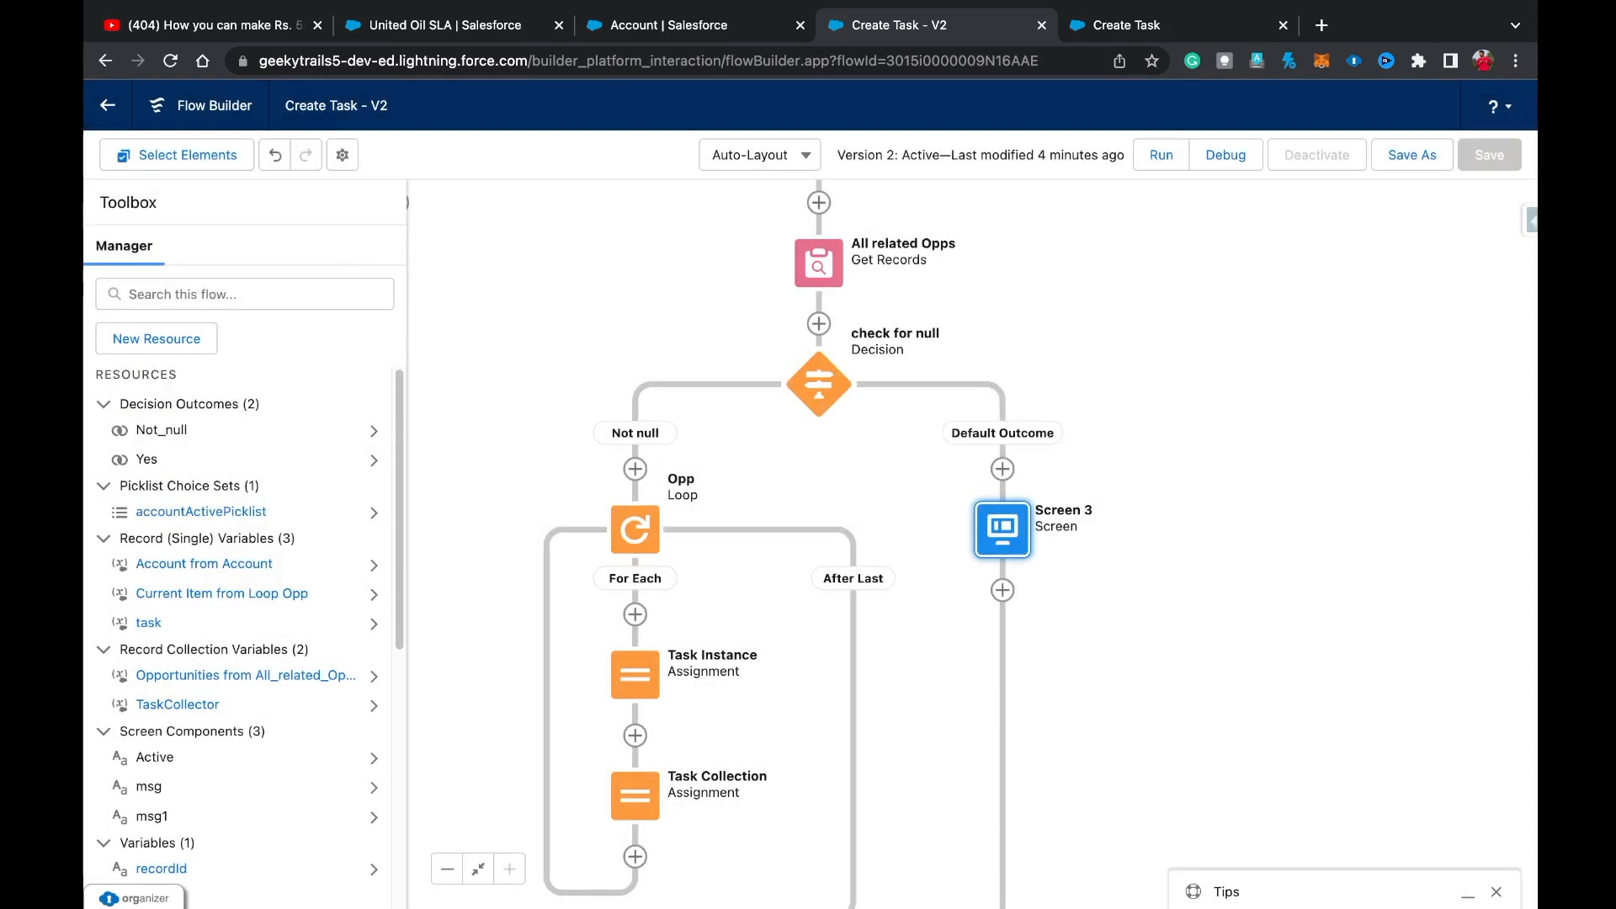
# Save the Create Task flow as a new version and open a debug session for it.
pyautogui.click(1413, 155)
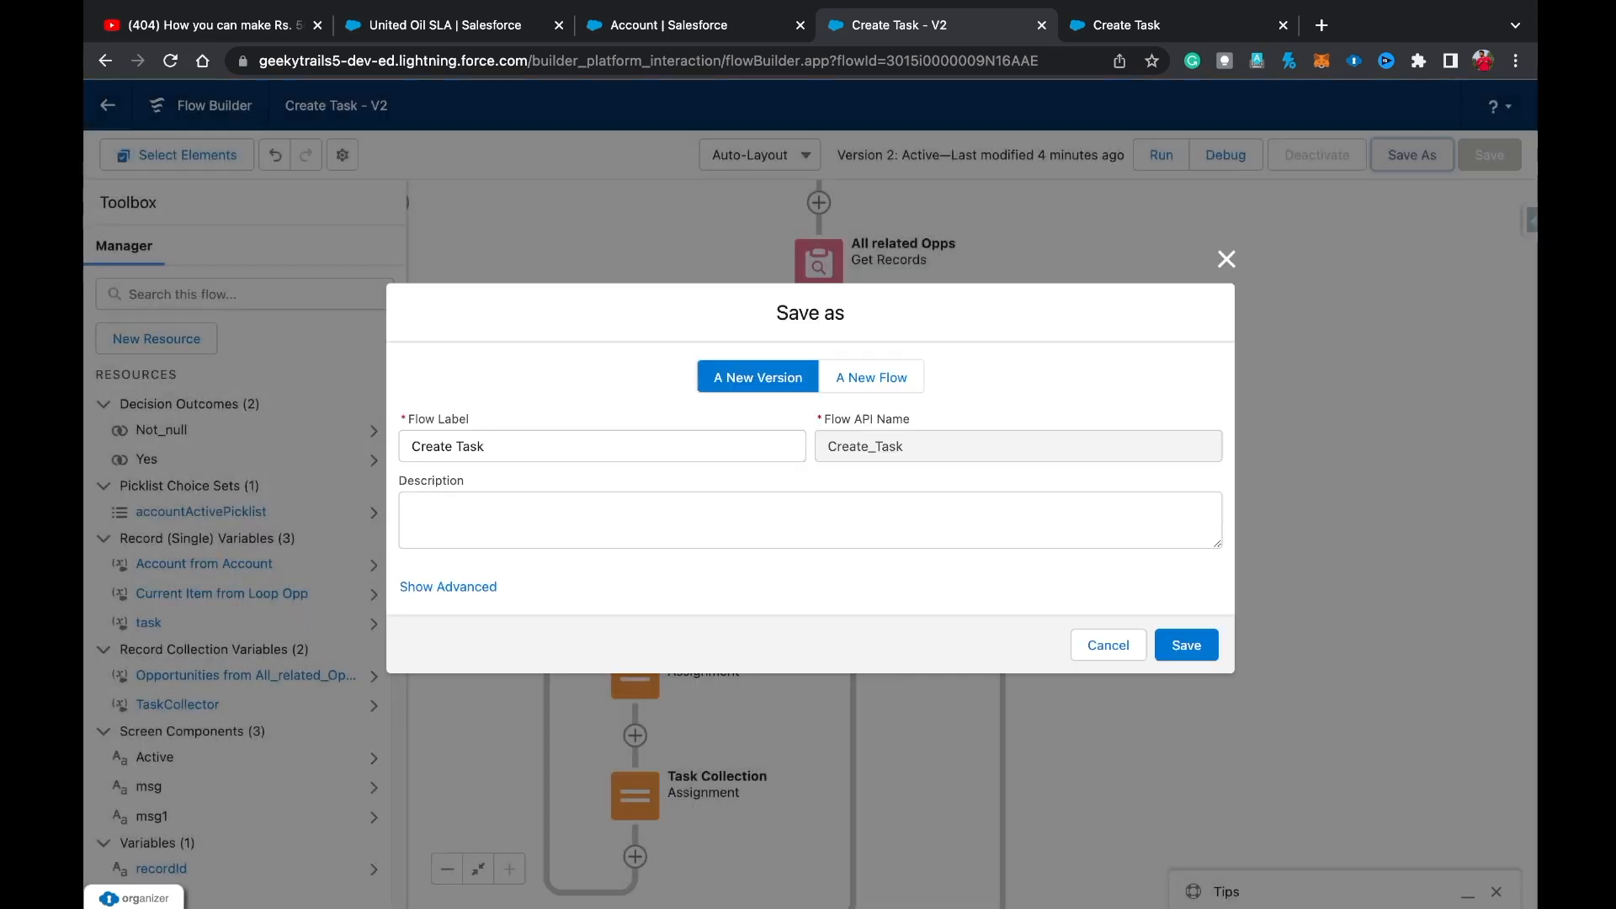
pyautogui.click(1187, 645)
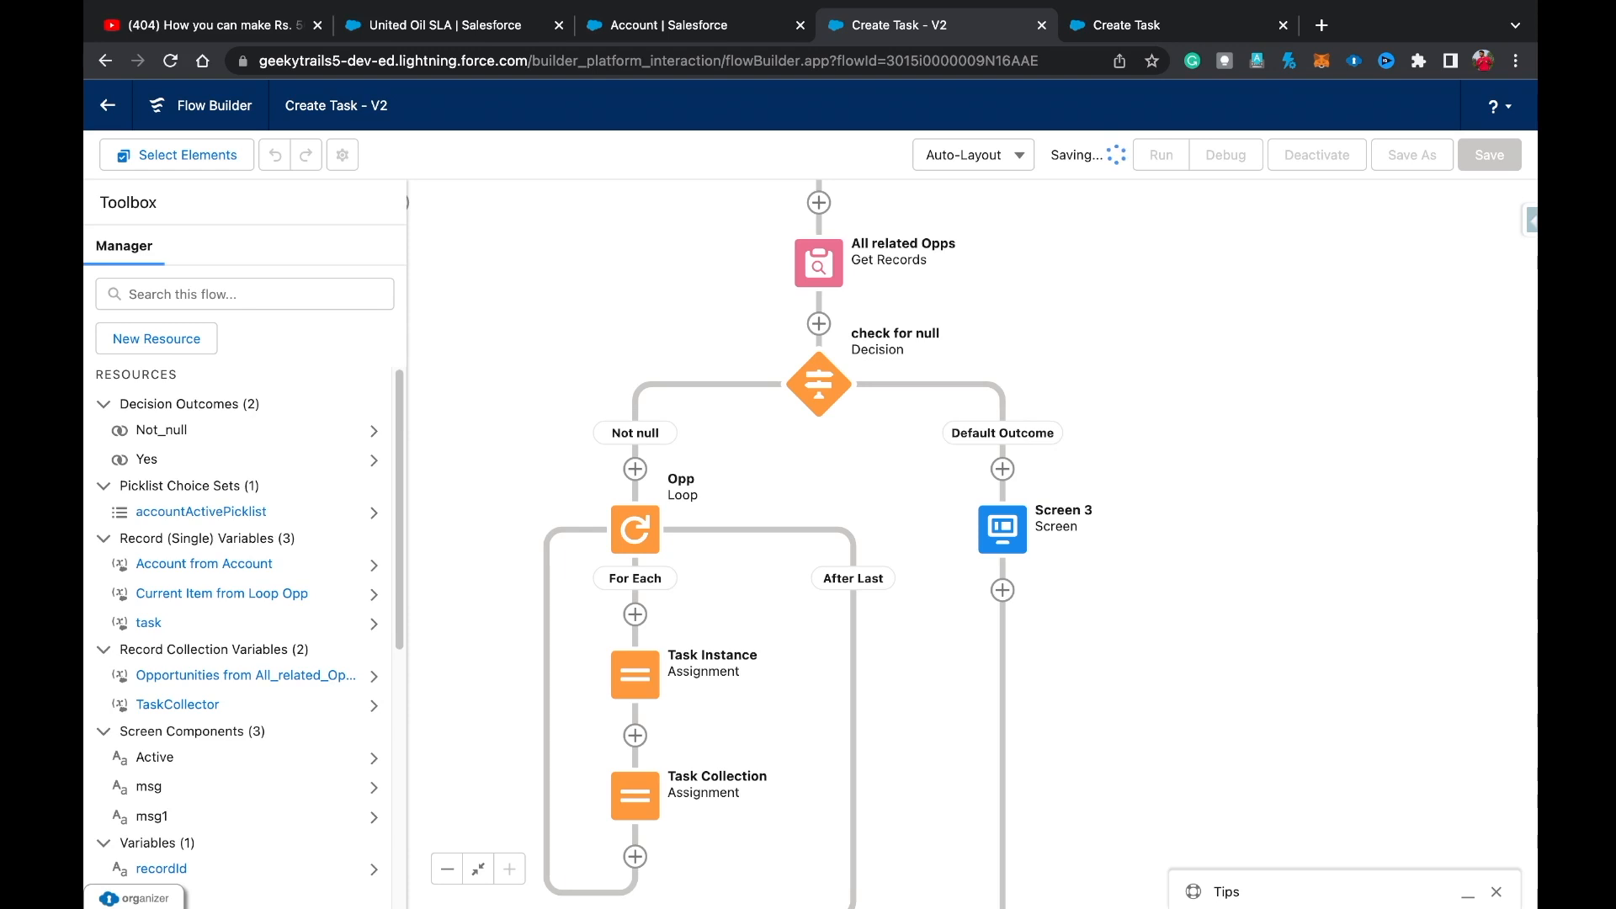
pyautogui.click(1243, 155)
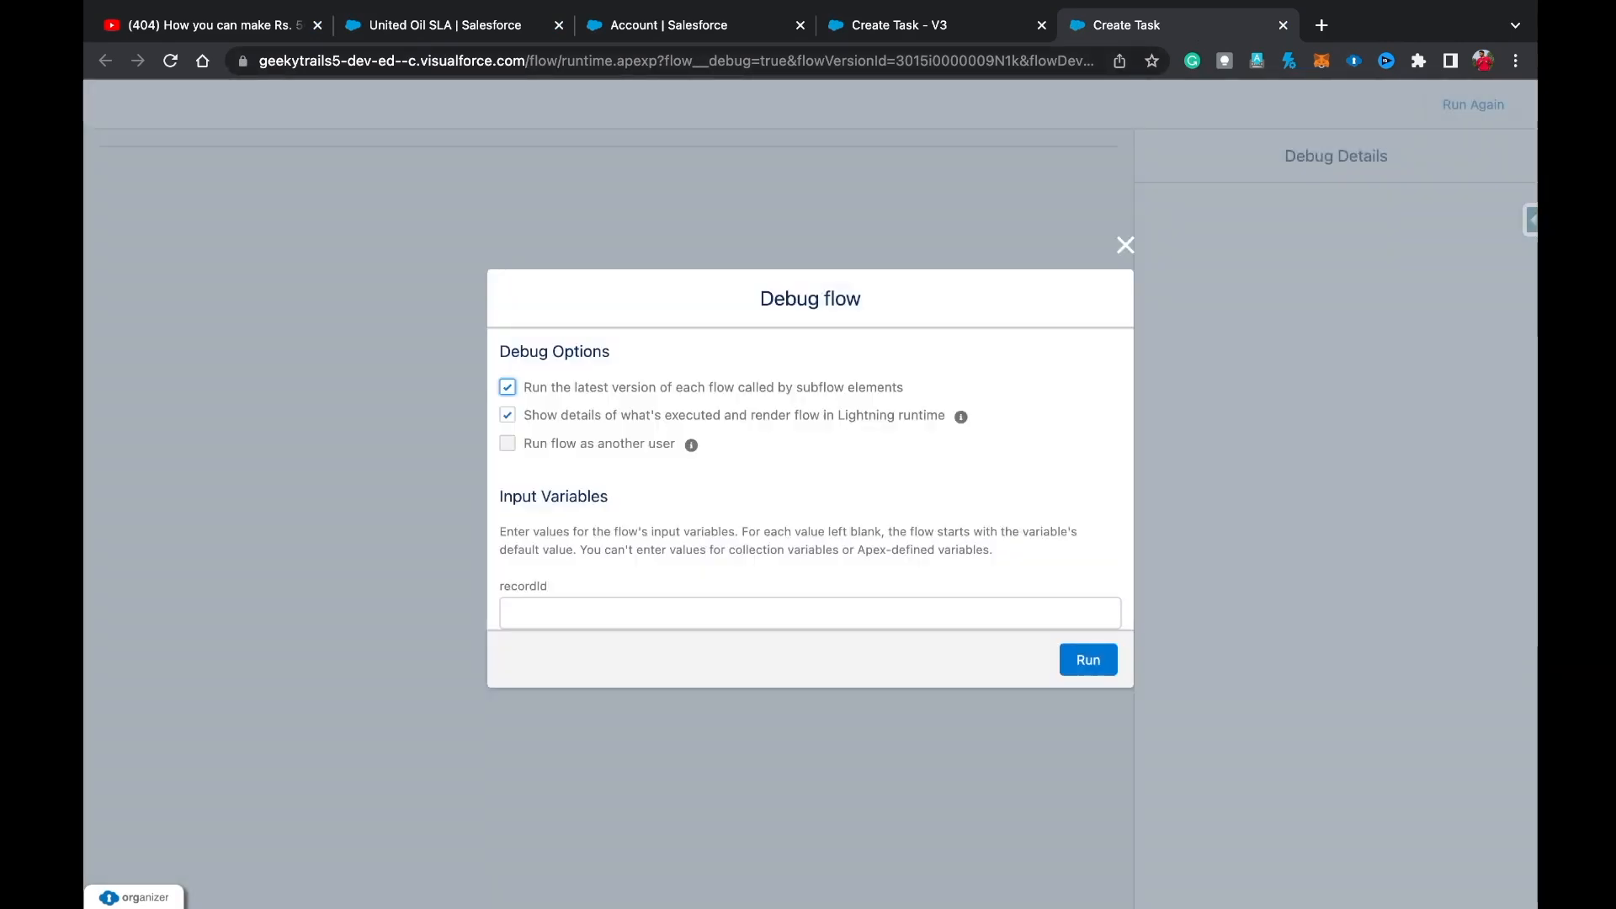
# Debug the flow with the account's record ID as recordId and submit the Active screen with No selected.
pyautogui.click(809, 612)
pyautogui.write('0015i000006g6WvAAI')
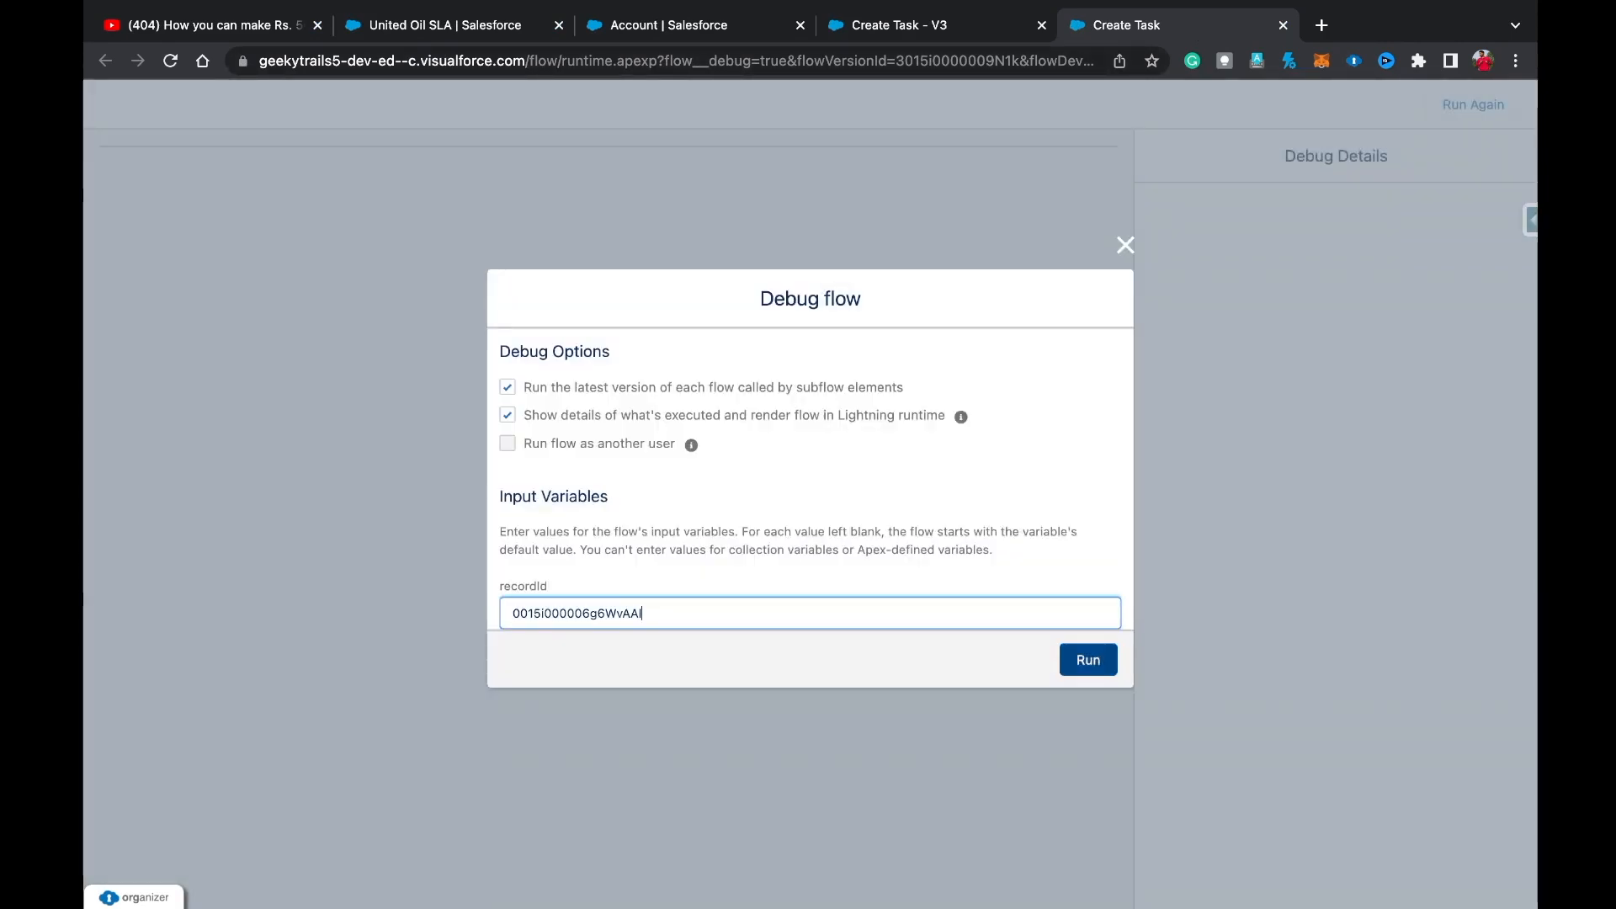
pyautogui.click(1088, 660)
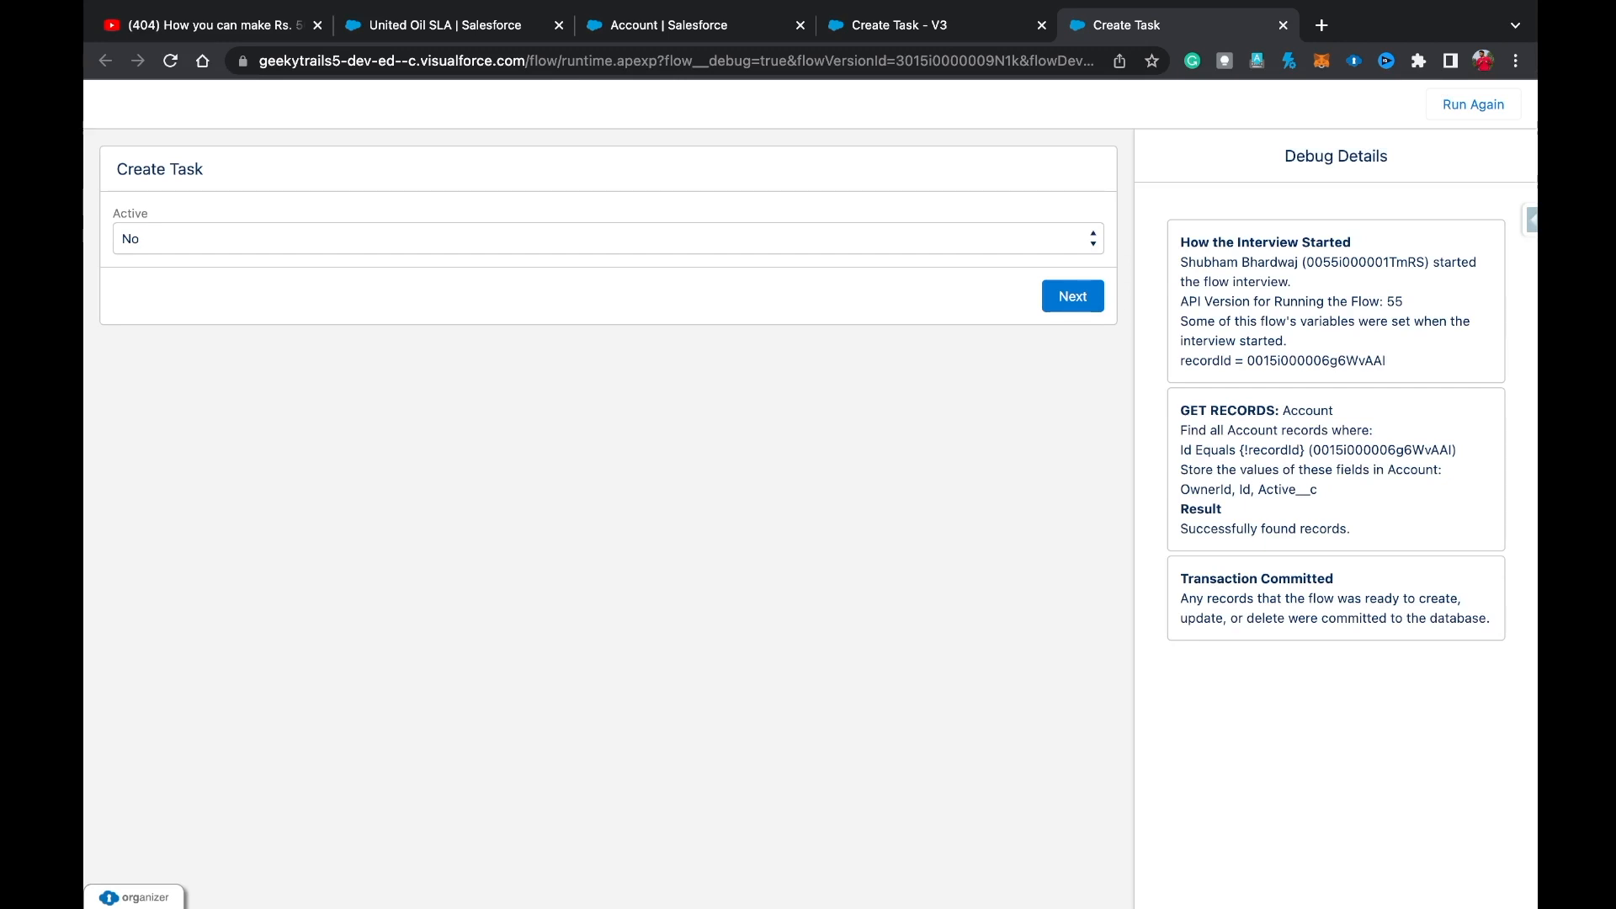
pyautogui.click(1073, 295)
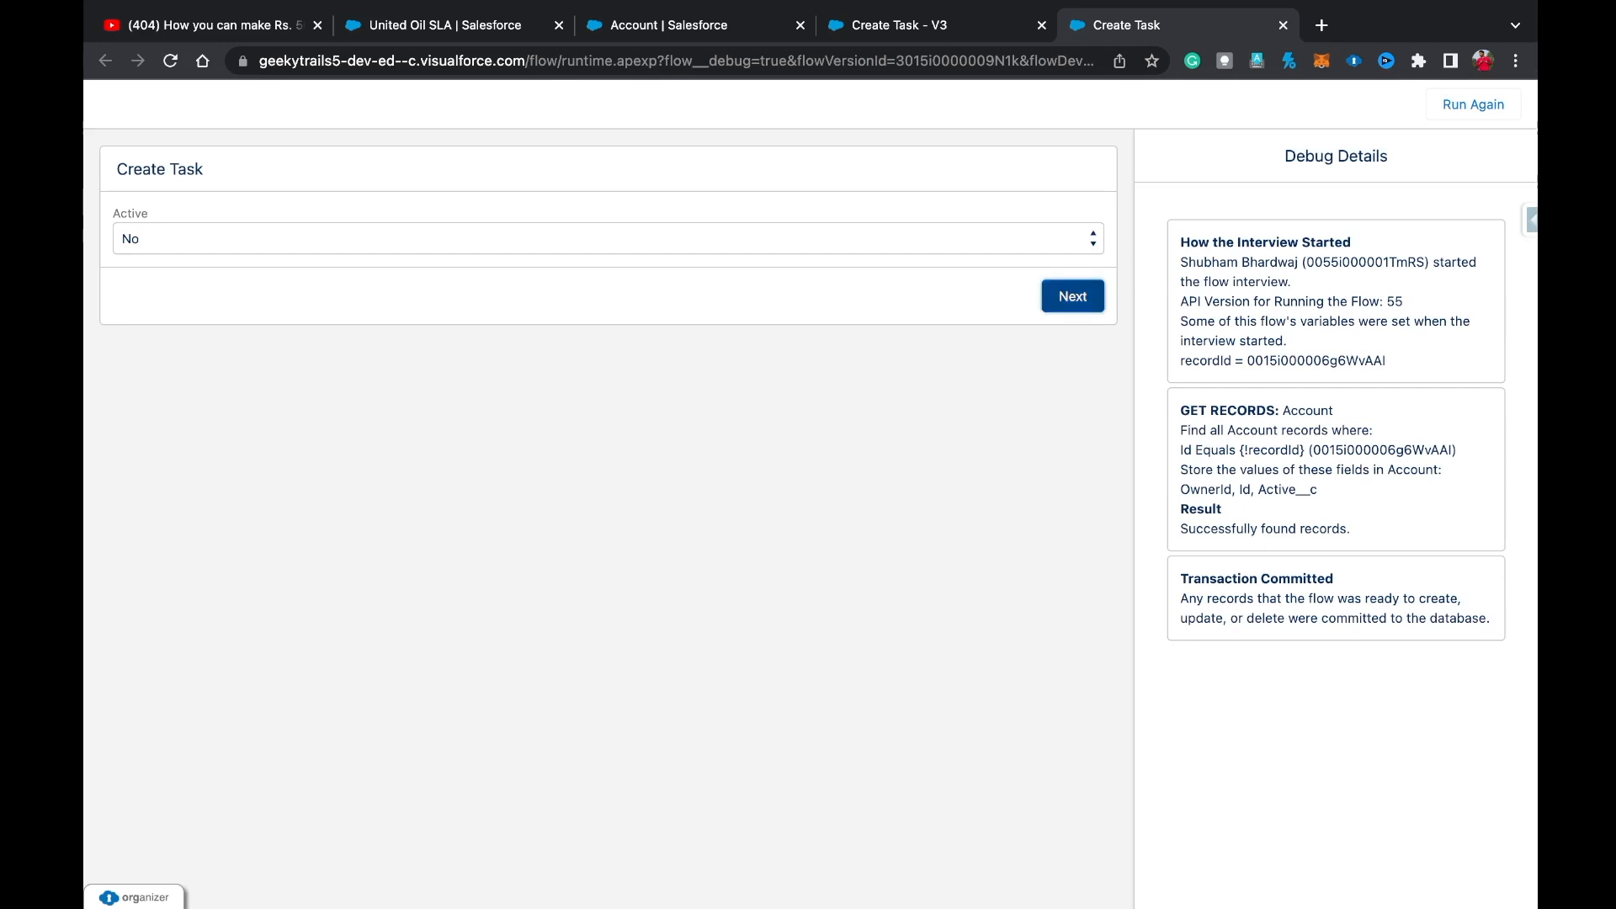